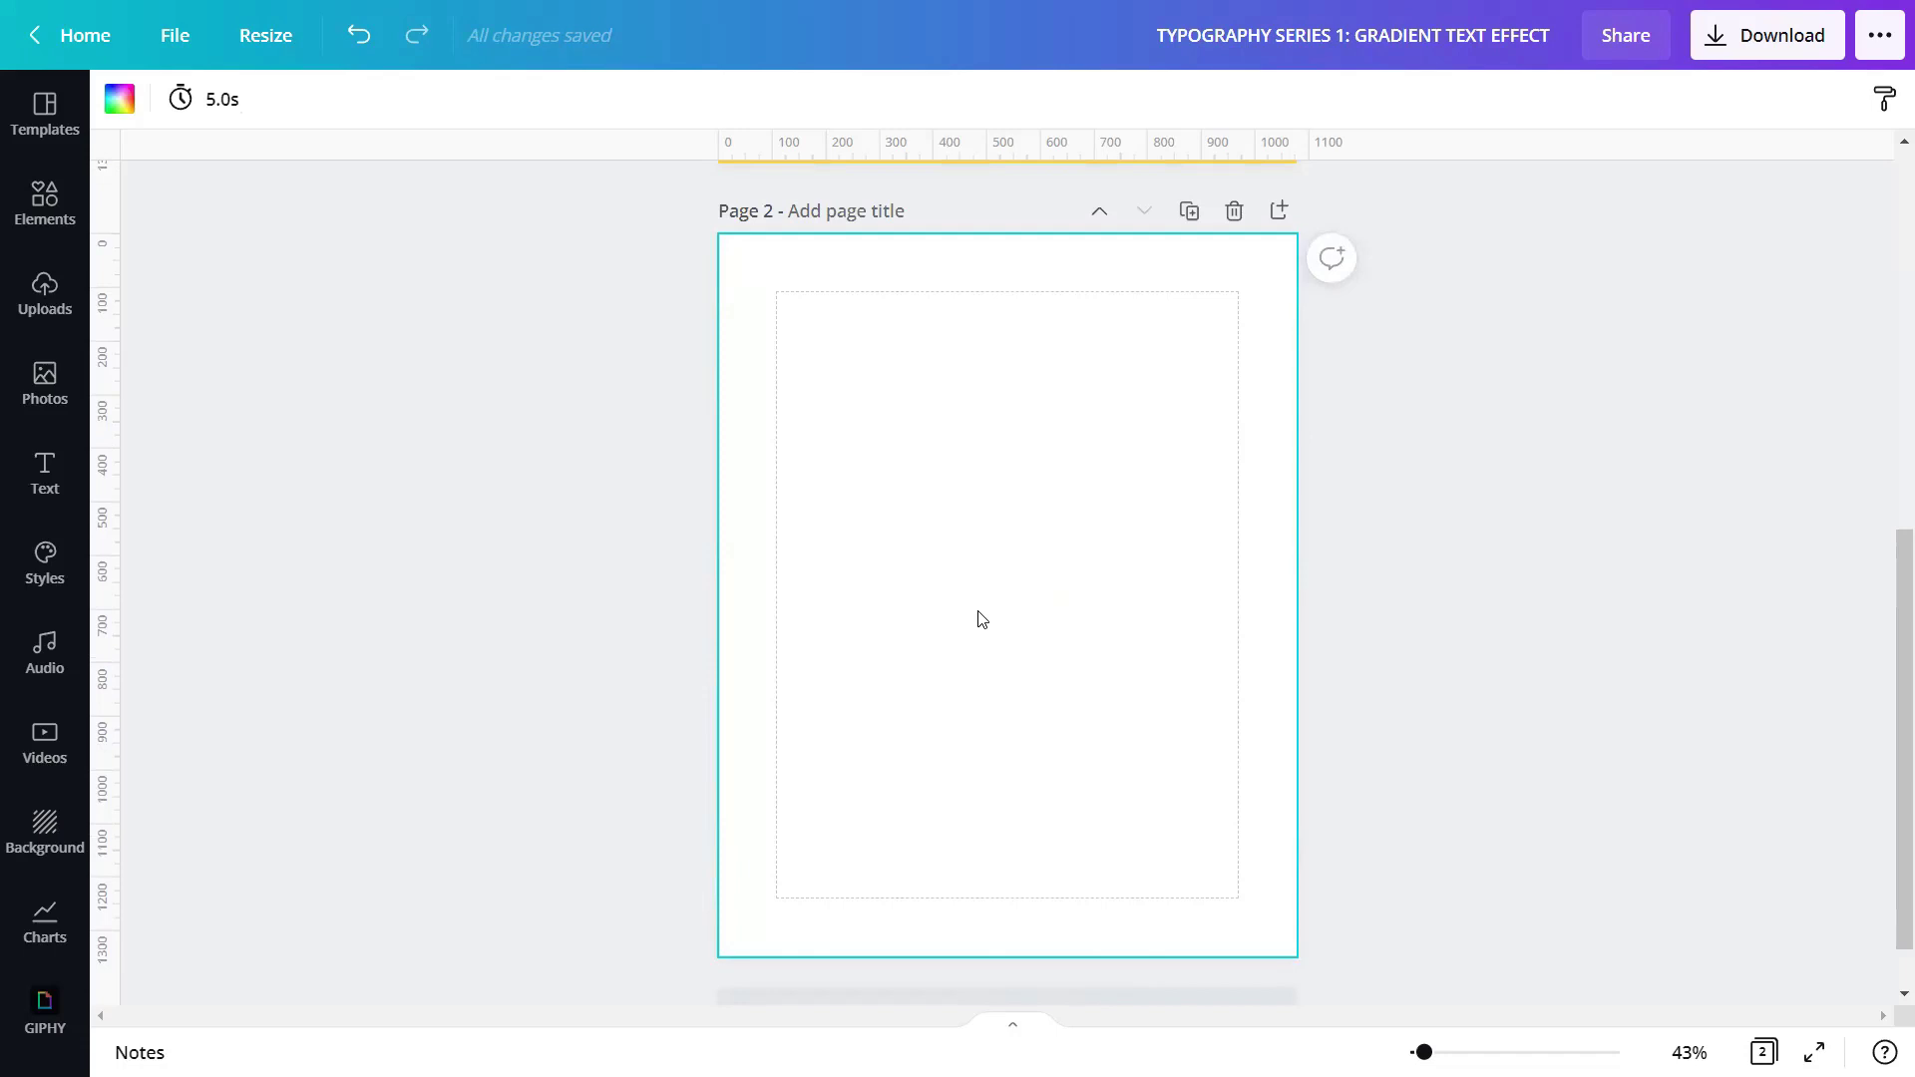
# Step: Search Elements Graphics for 'GRADIENT TRI COLOUR SQUARE' and add the first result to Page 2
pyautogui.click(43, 199)
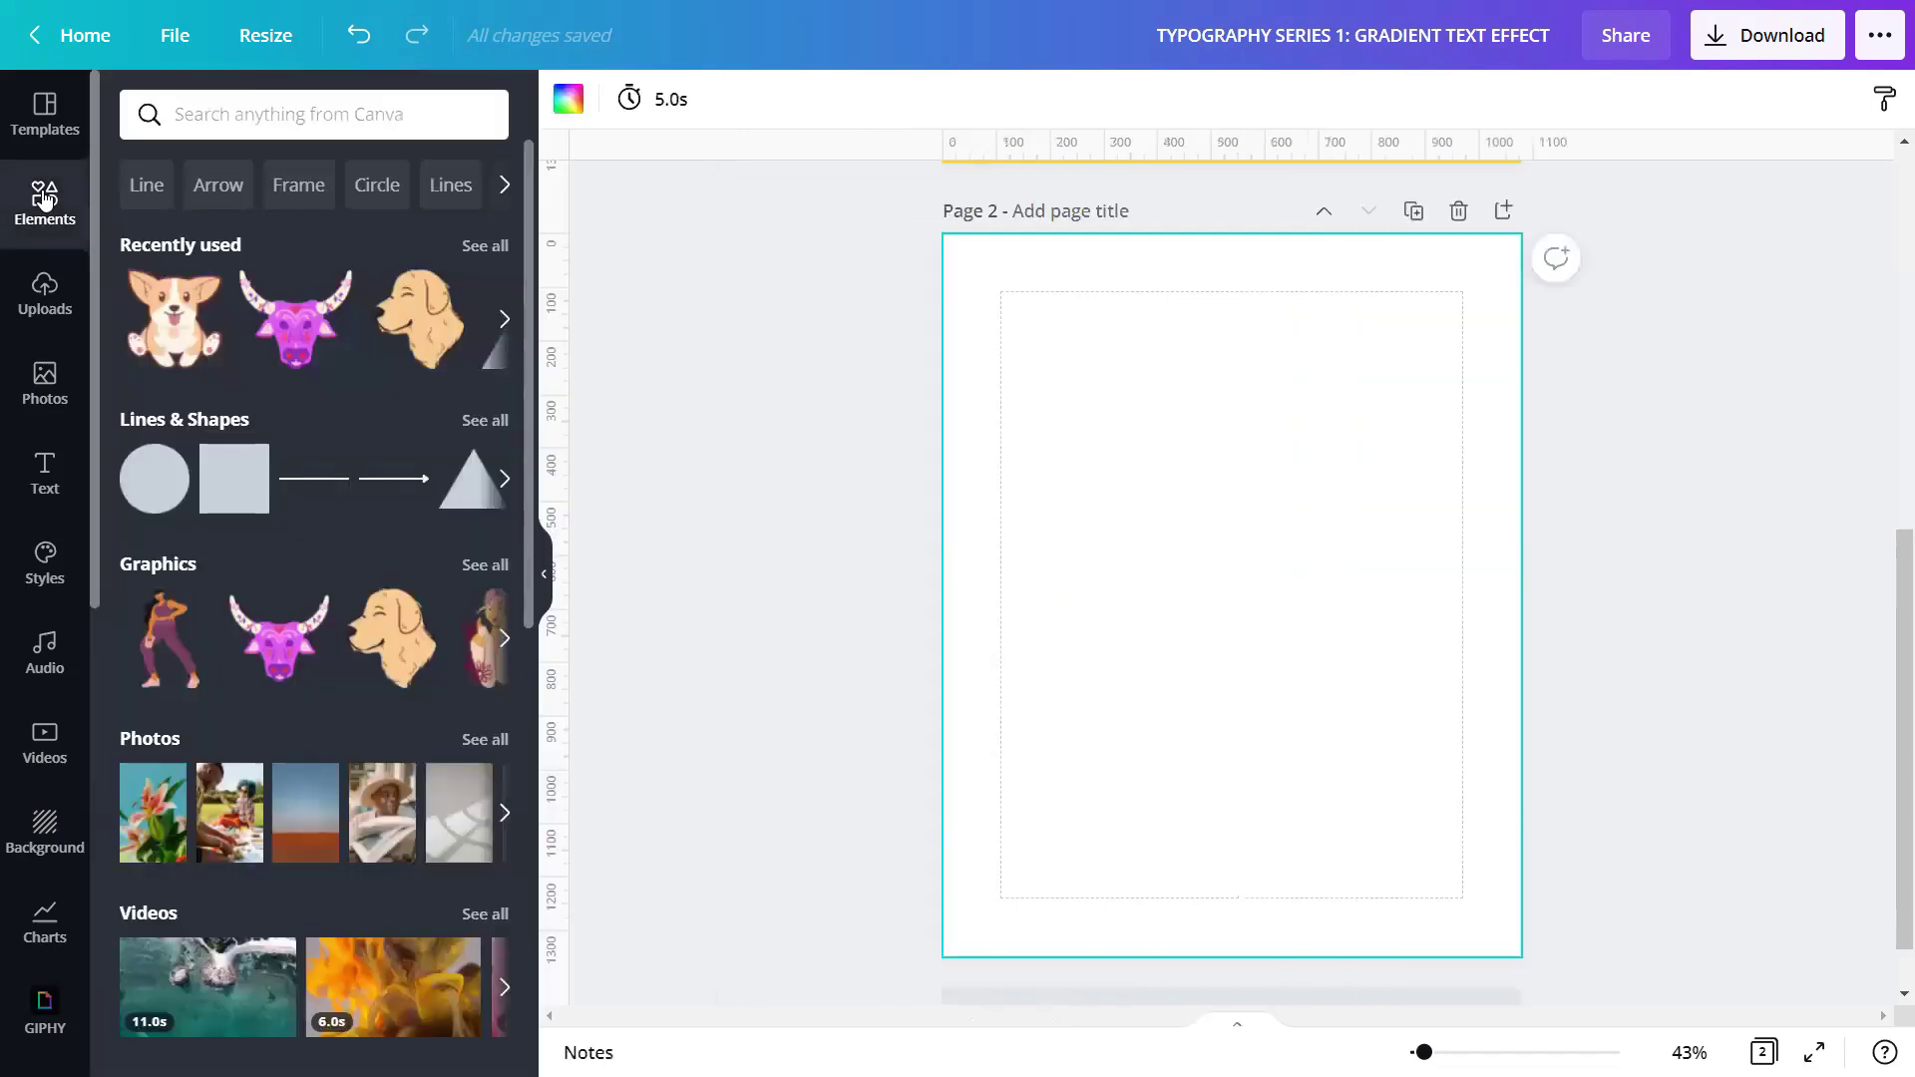
pyautogui.click(186, 109)
pyautogui.write('G')
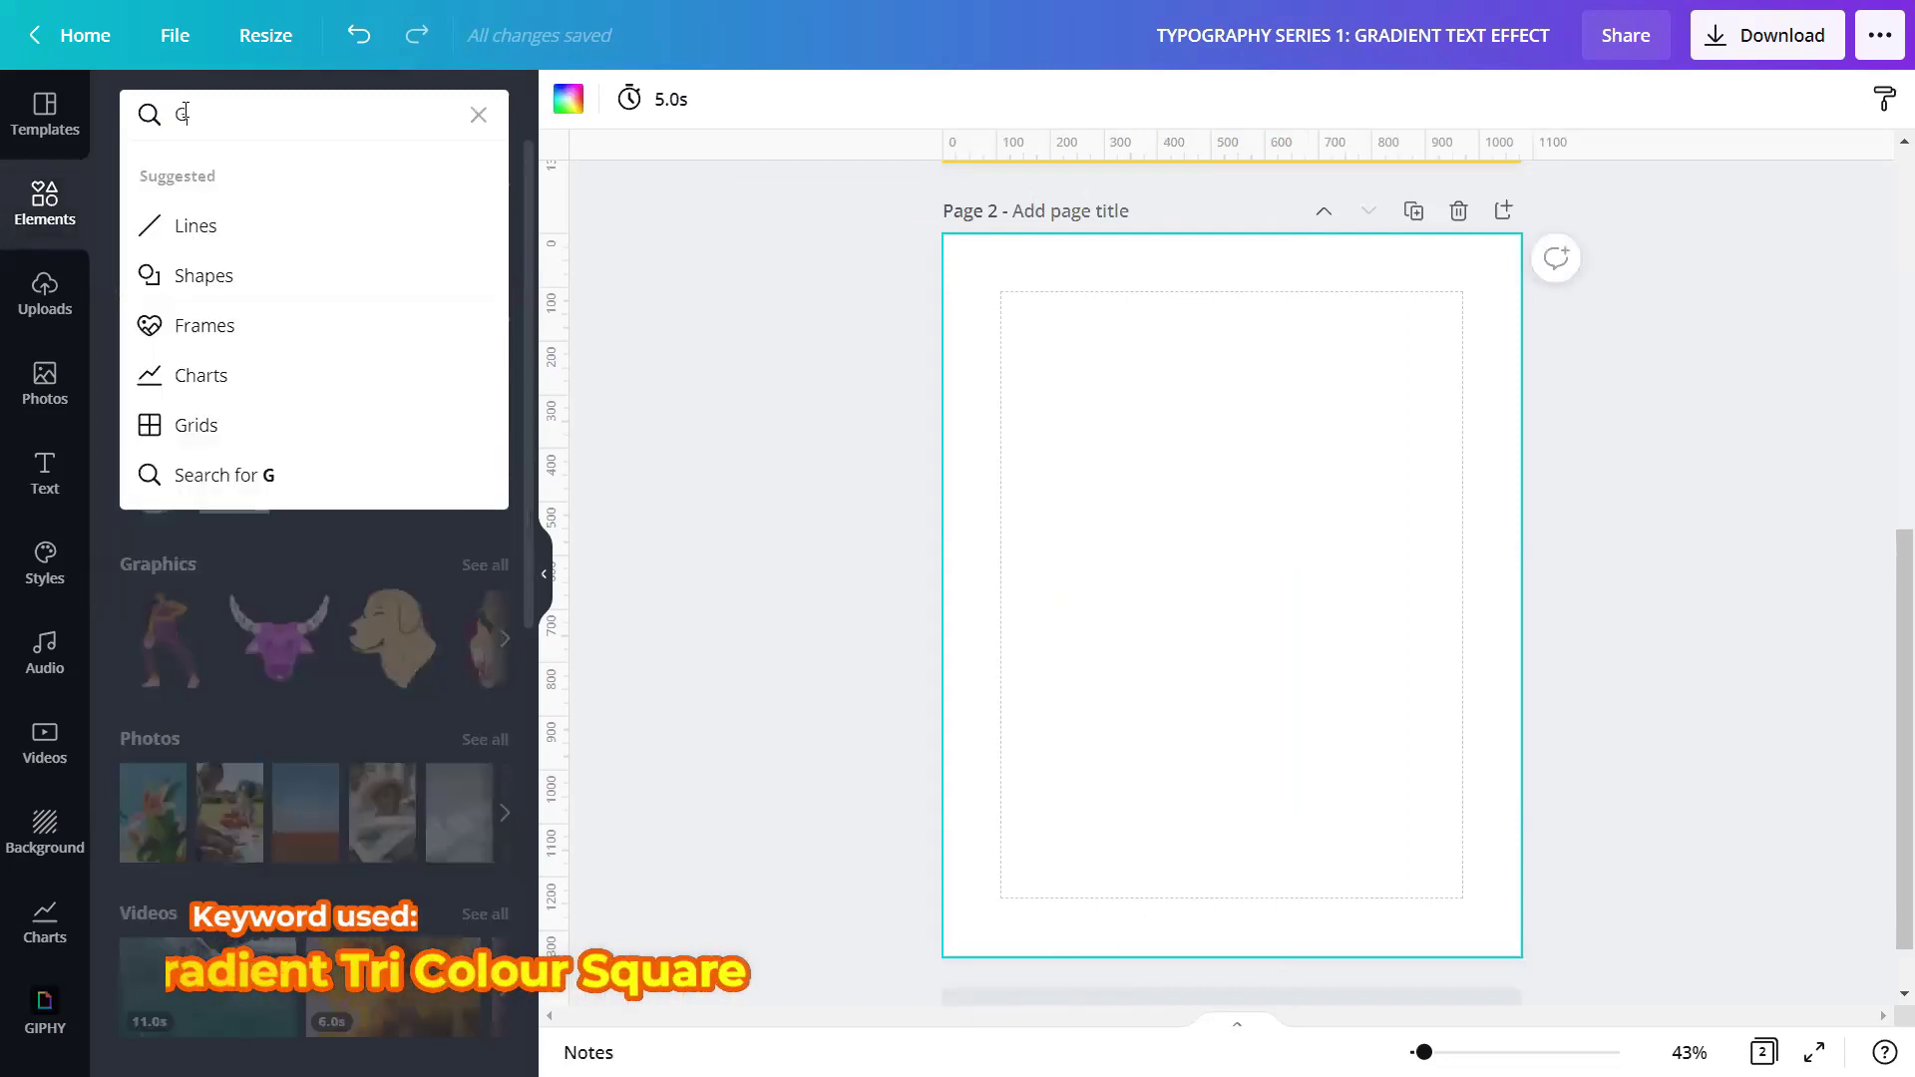
pyautogui.write('RADIEN')
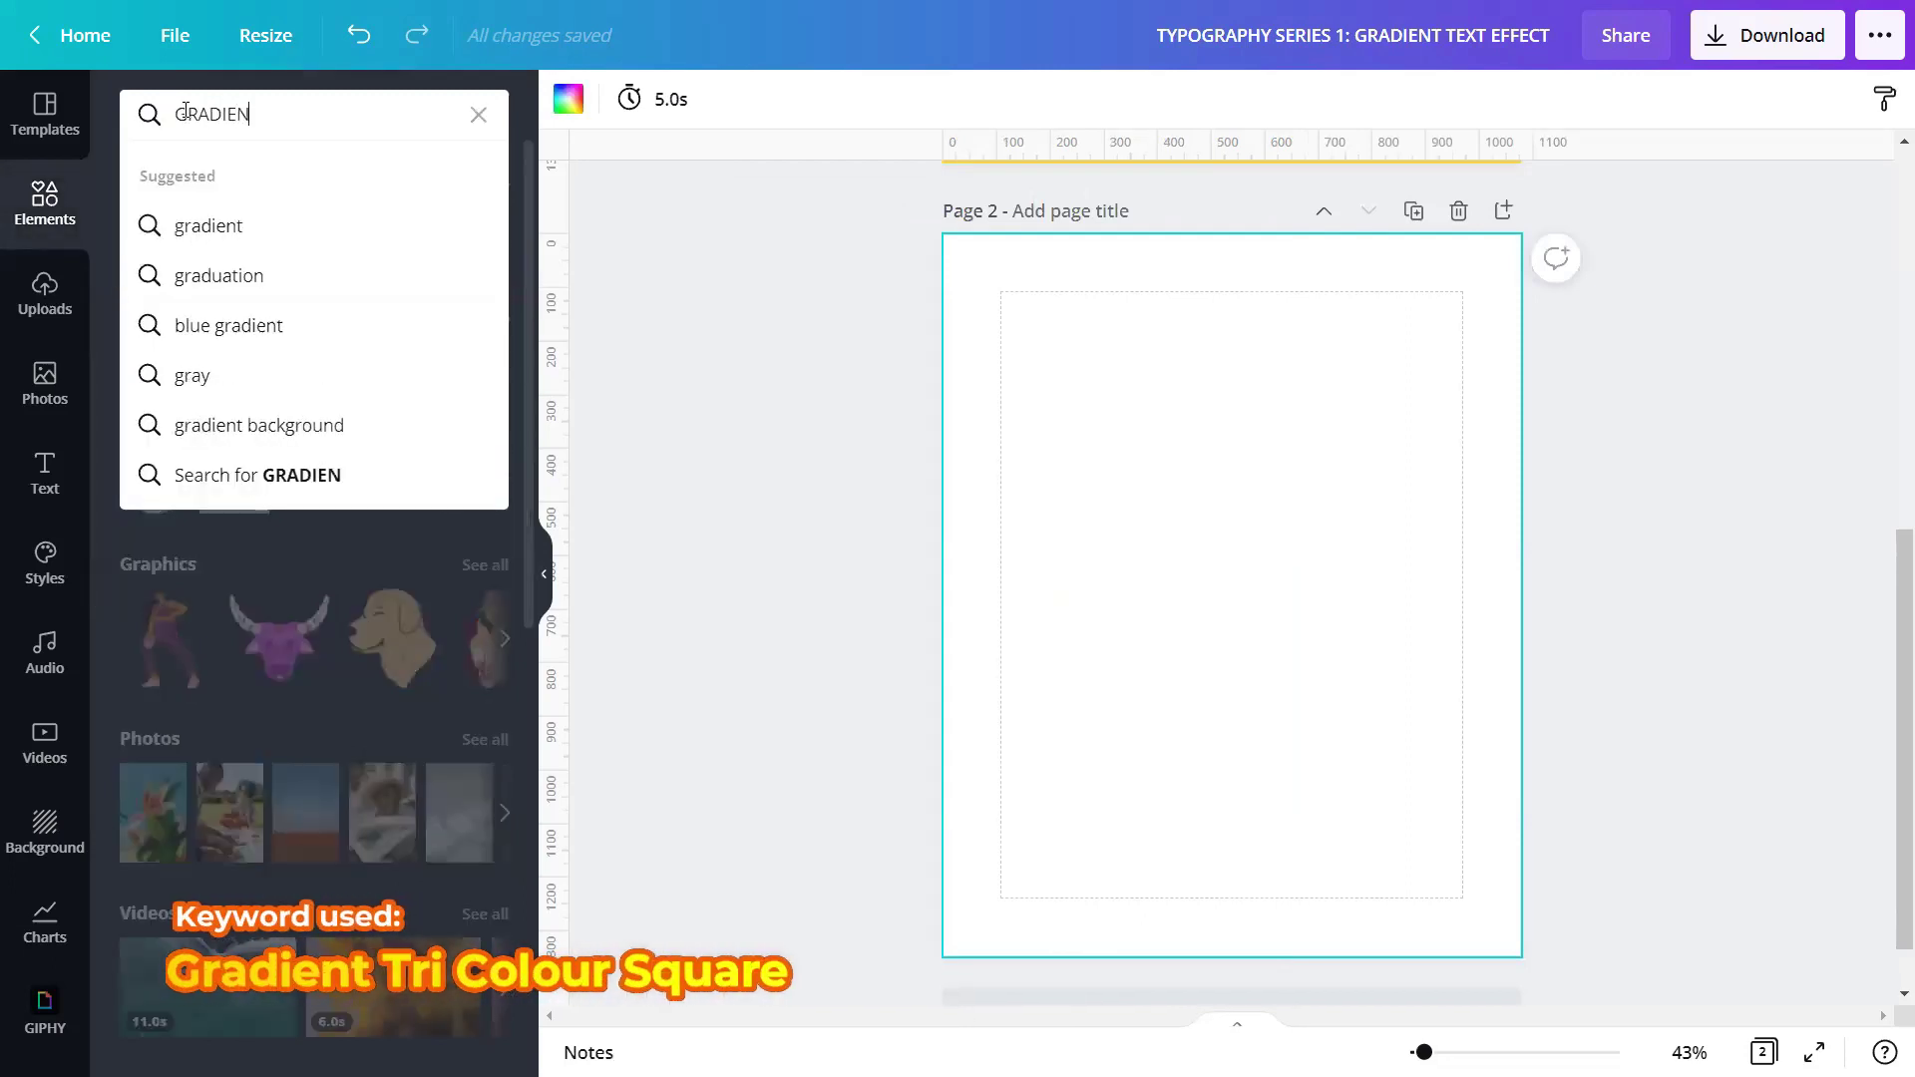
pyautogui.write('T TRI ')
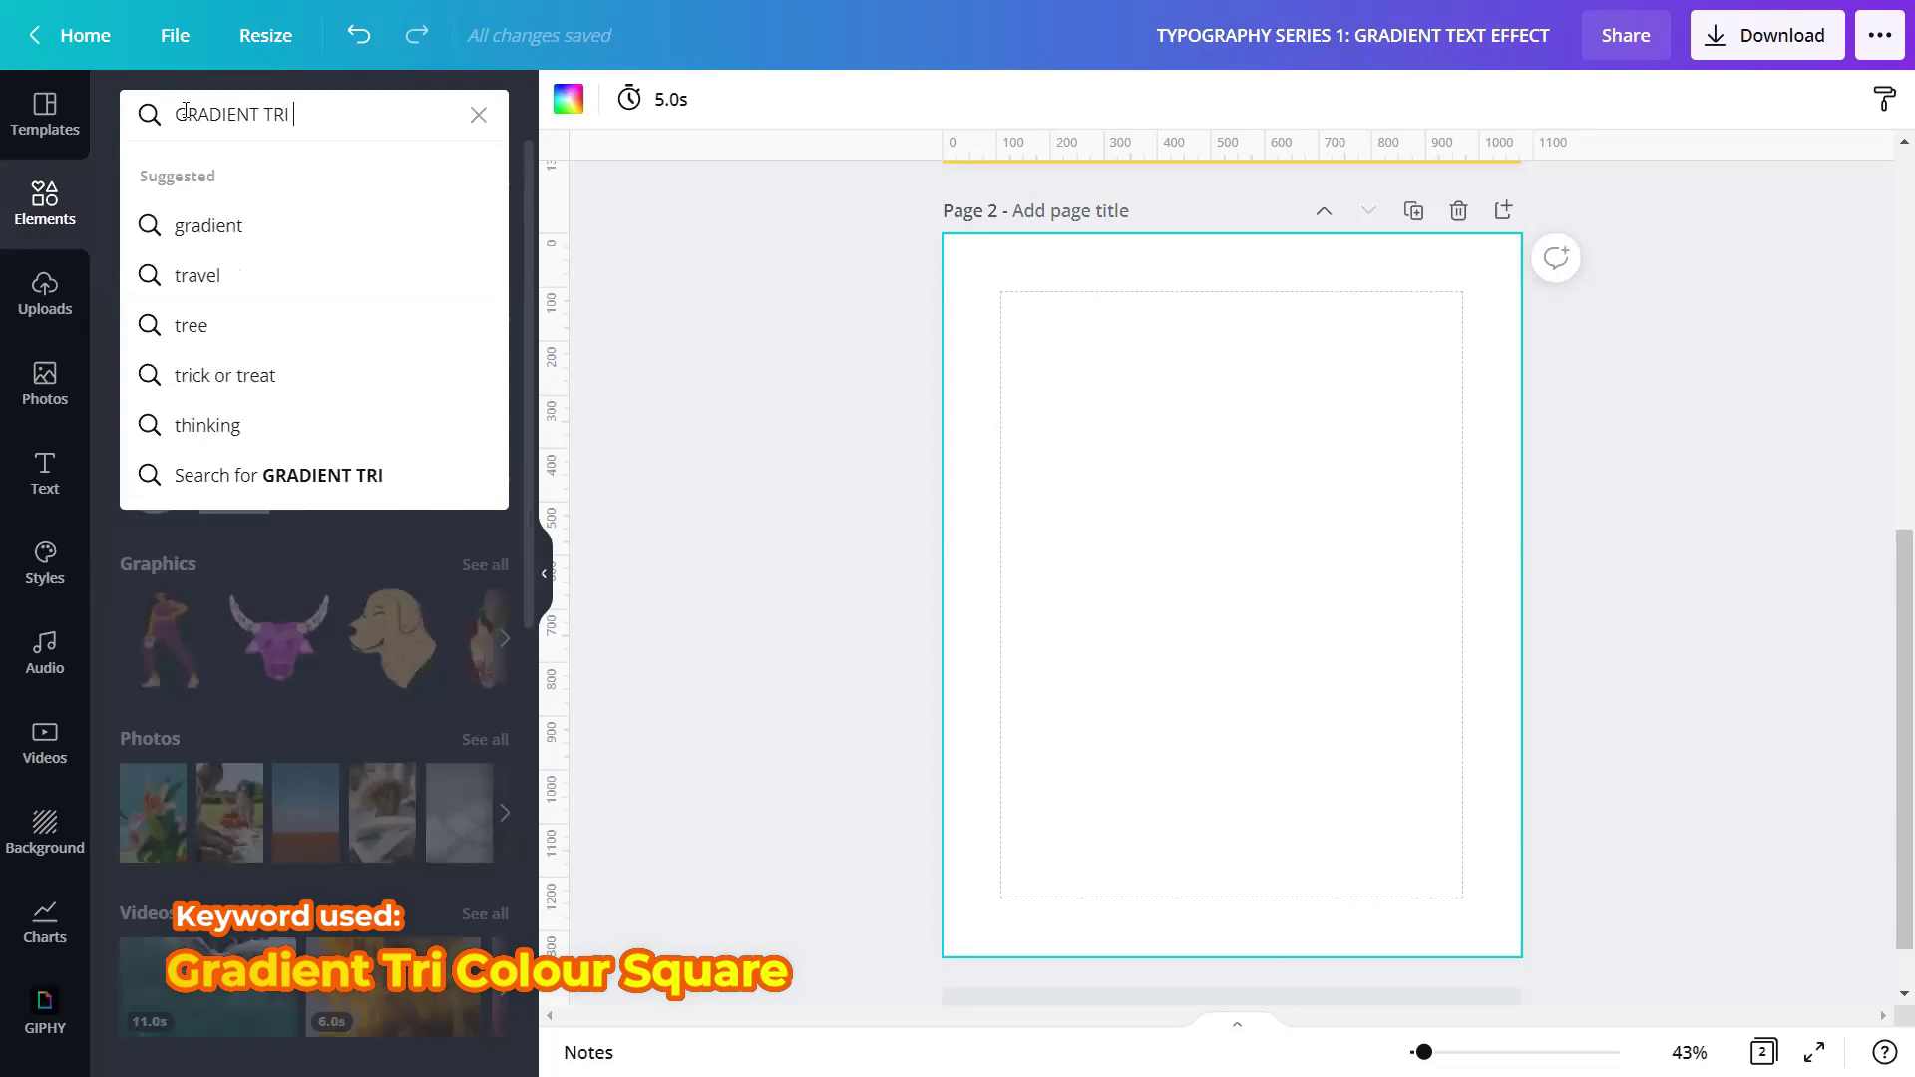
pyautogui.write('COLOUR')
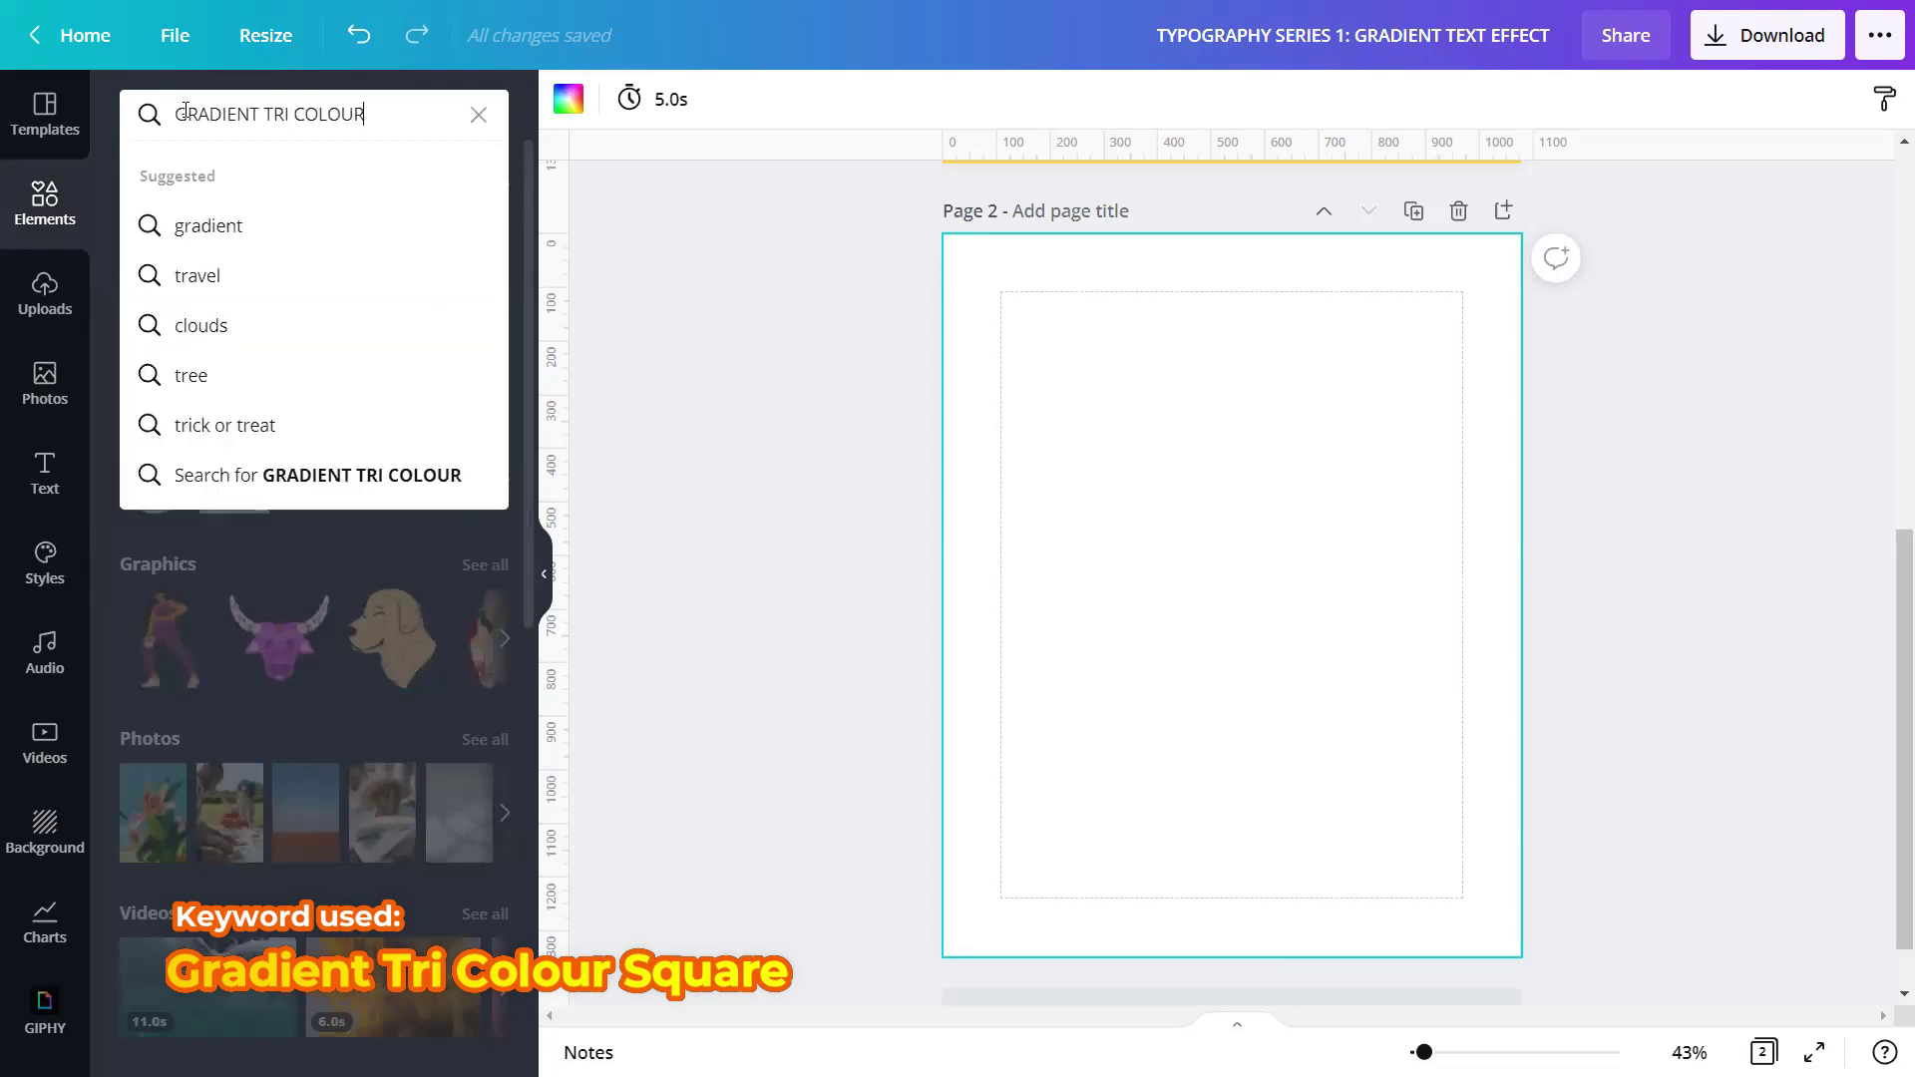
pyautogui.write(' SQUARE')
pyautogui.press('Return')
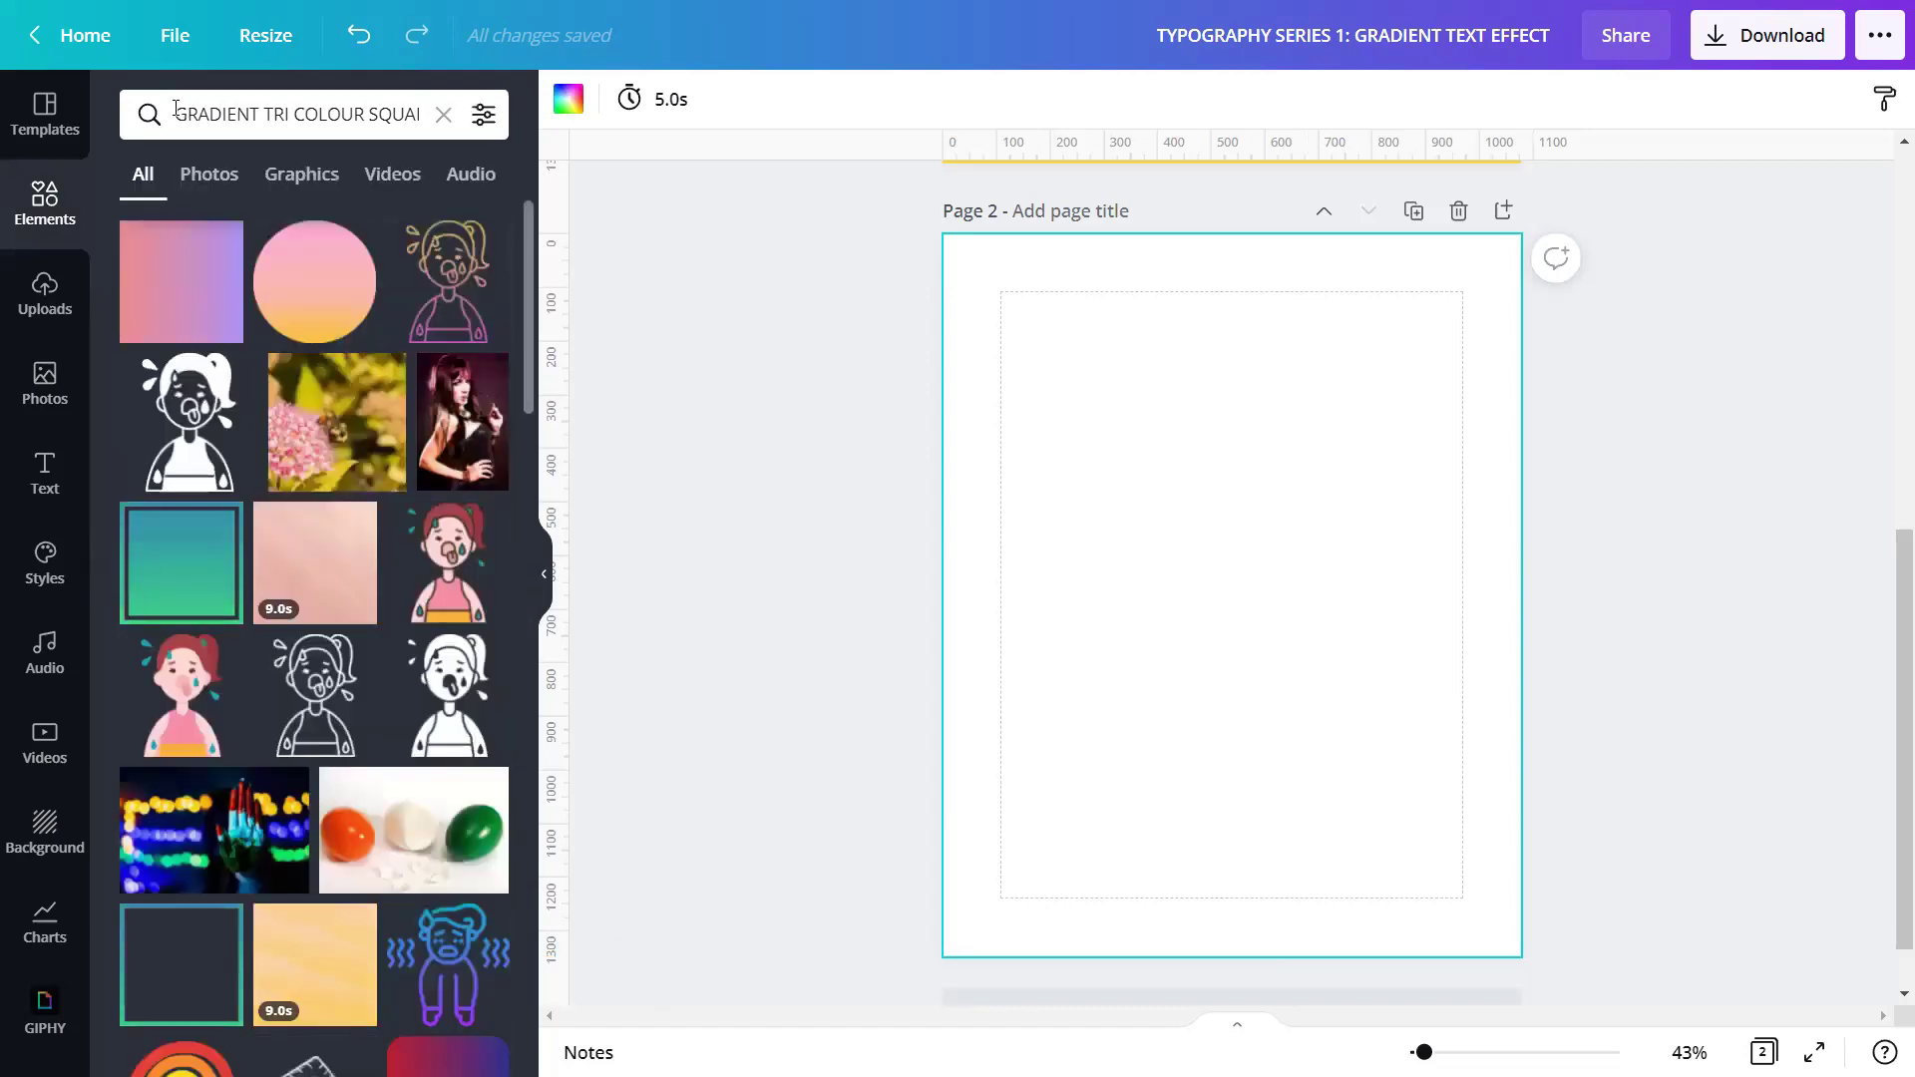
pyautogui.click(298, 176)
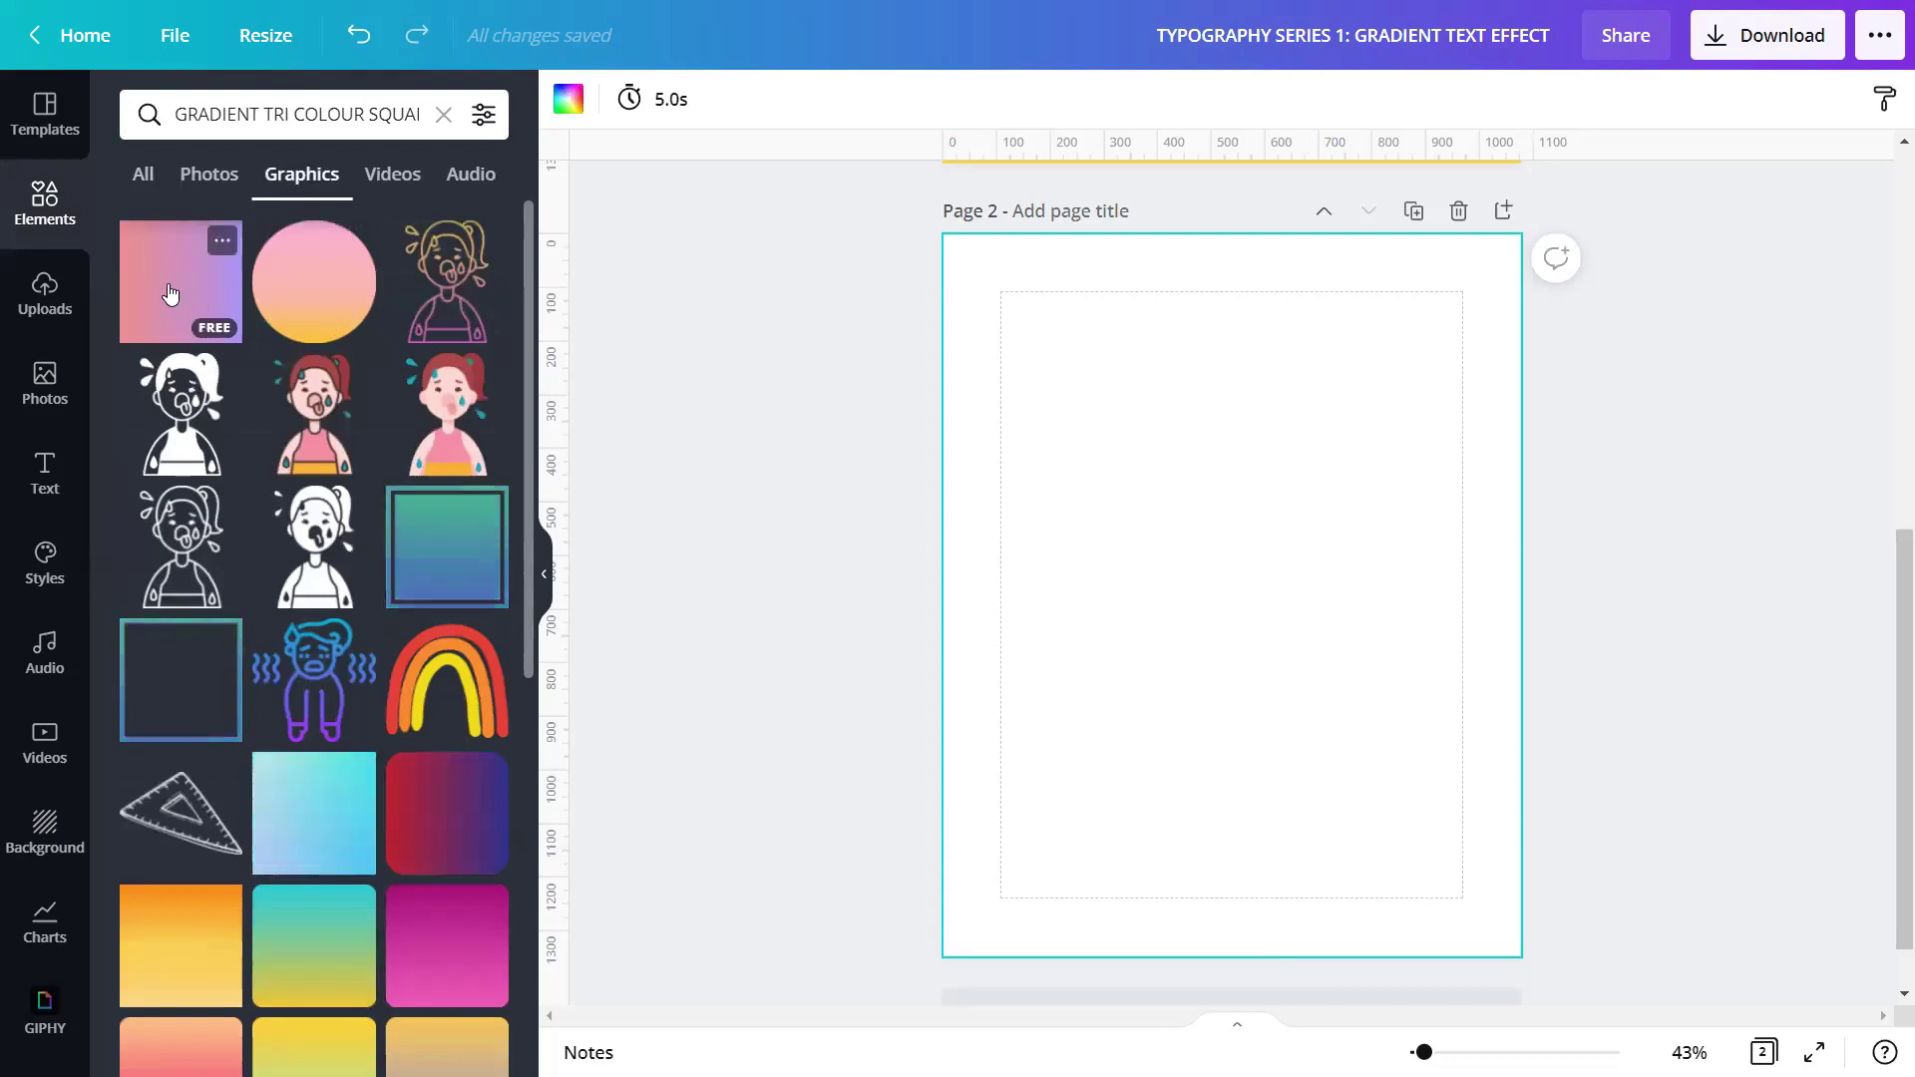
pyautogui.click(191, 281)
pyautogui.click(222, 242)
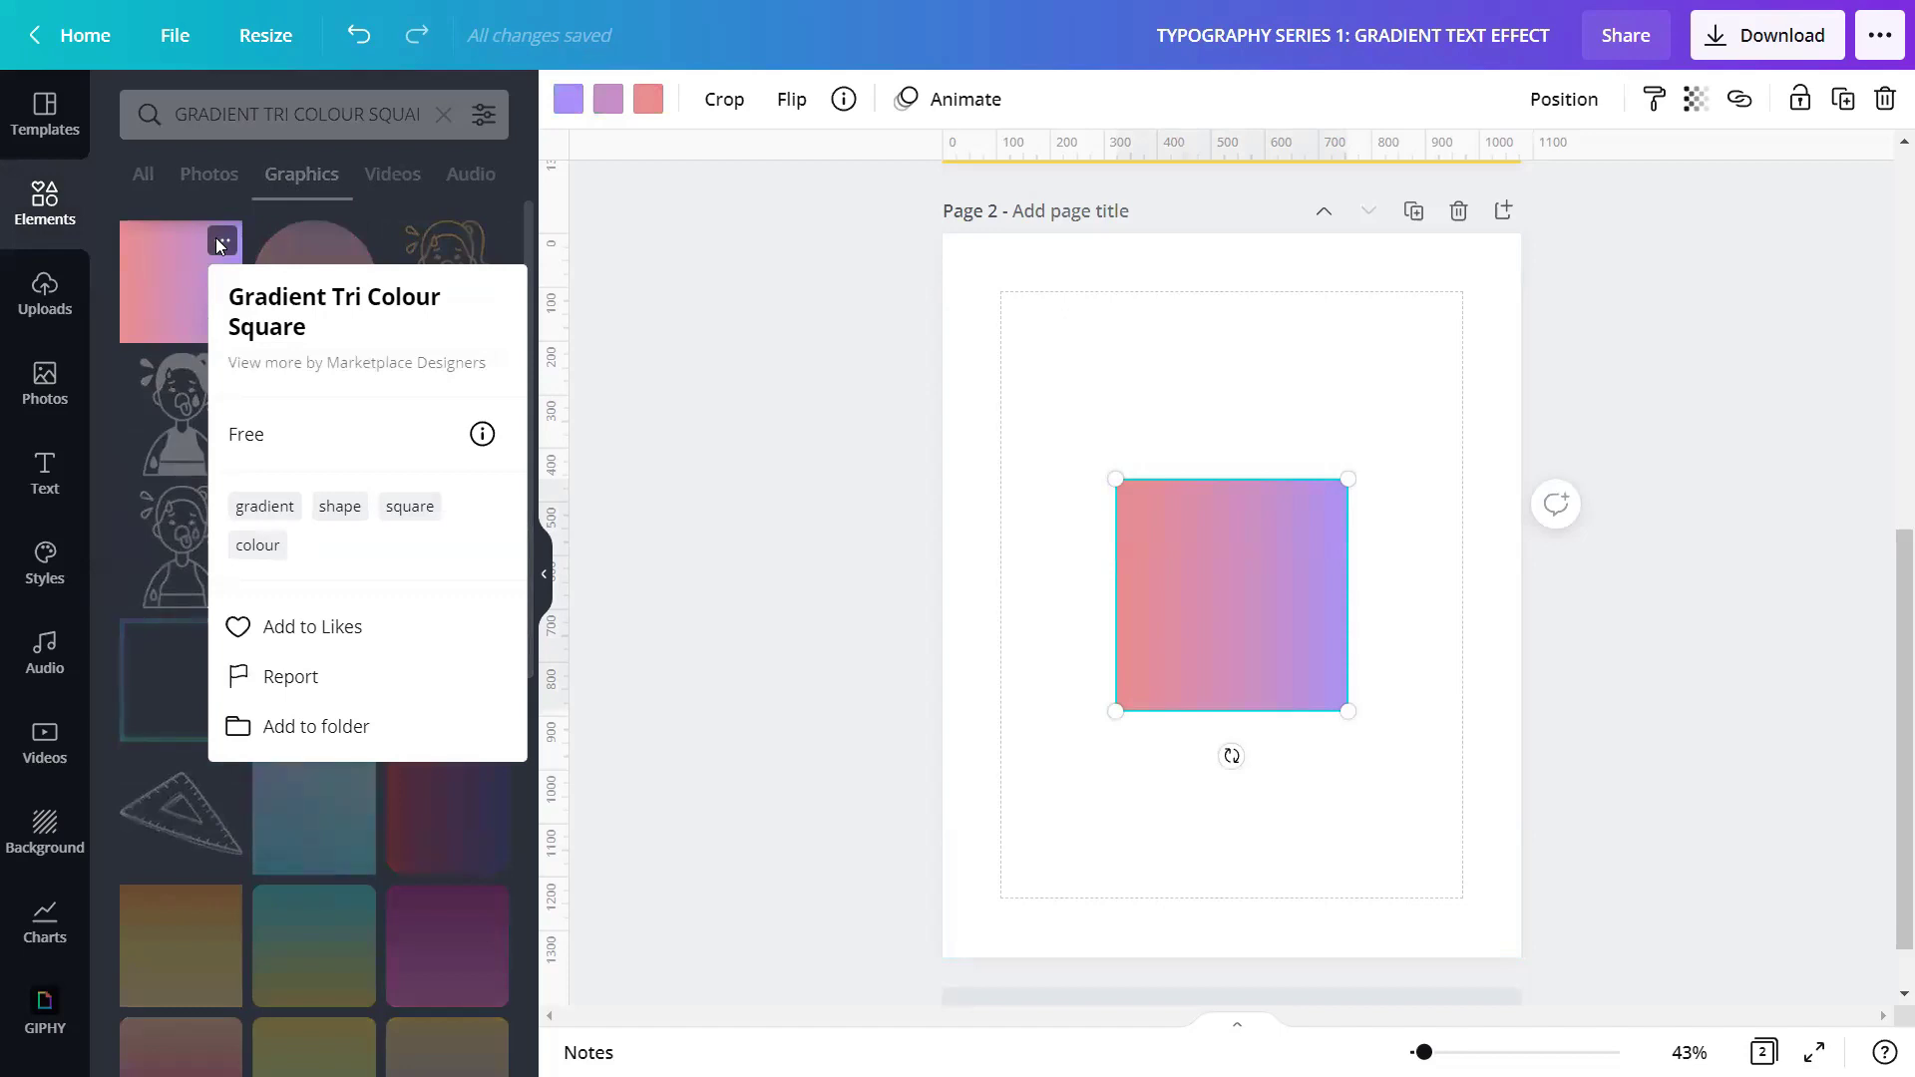
# Step: Drag the gradient square's bottom-left and top-right corners until it covers Page 2
pyautogui.click(616, 414)
pyautogui.click(544, 574)
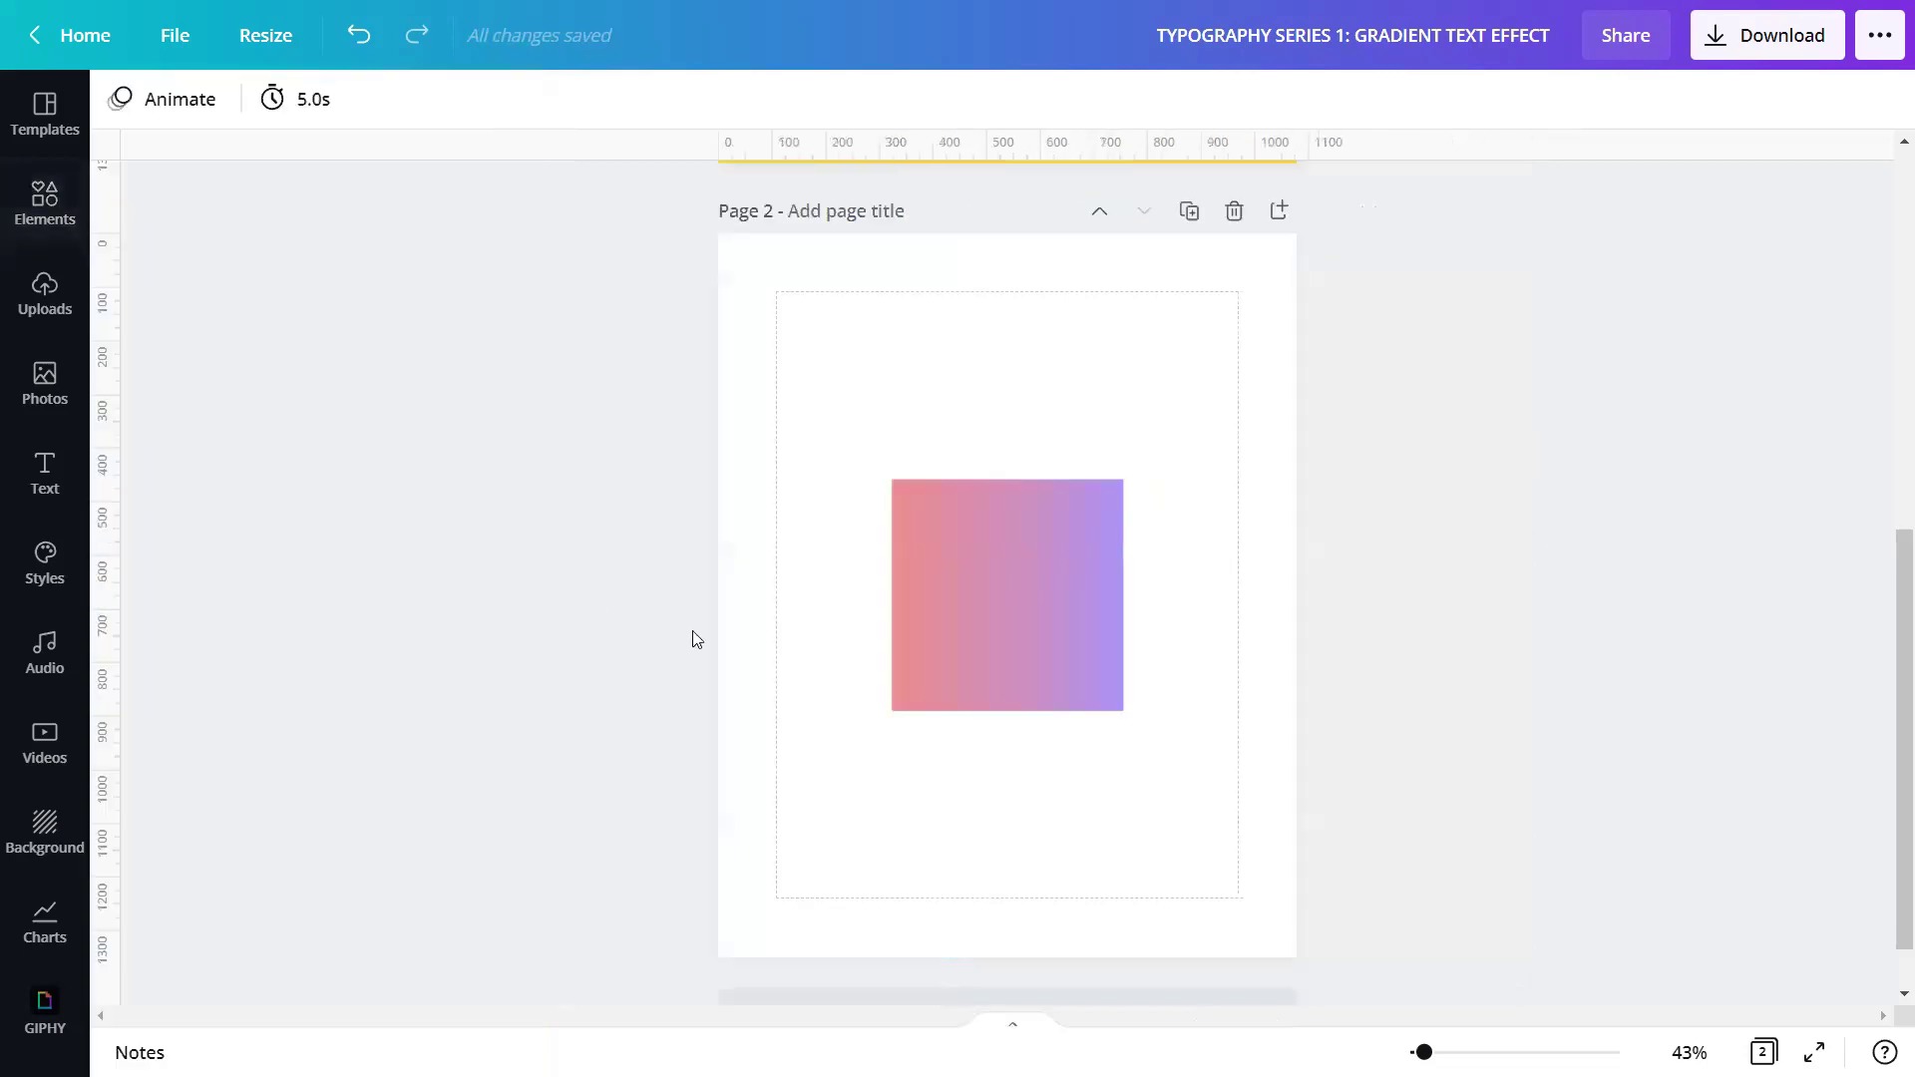
pyautogui.click(915, 705)
pyautogui.moveTo(889, 715); pyautogui.dragTo(646, 956)
pyautogui.scroll(3, 1107, 713)
pyautogui.moveTo(1125, 733); pyautogui.dragTo(1447, 575)
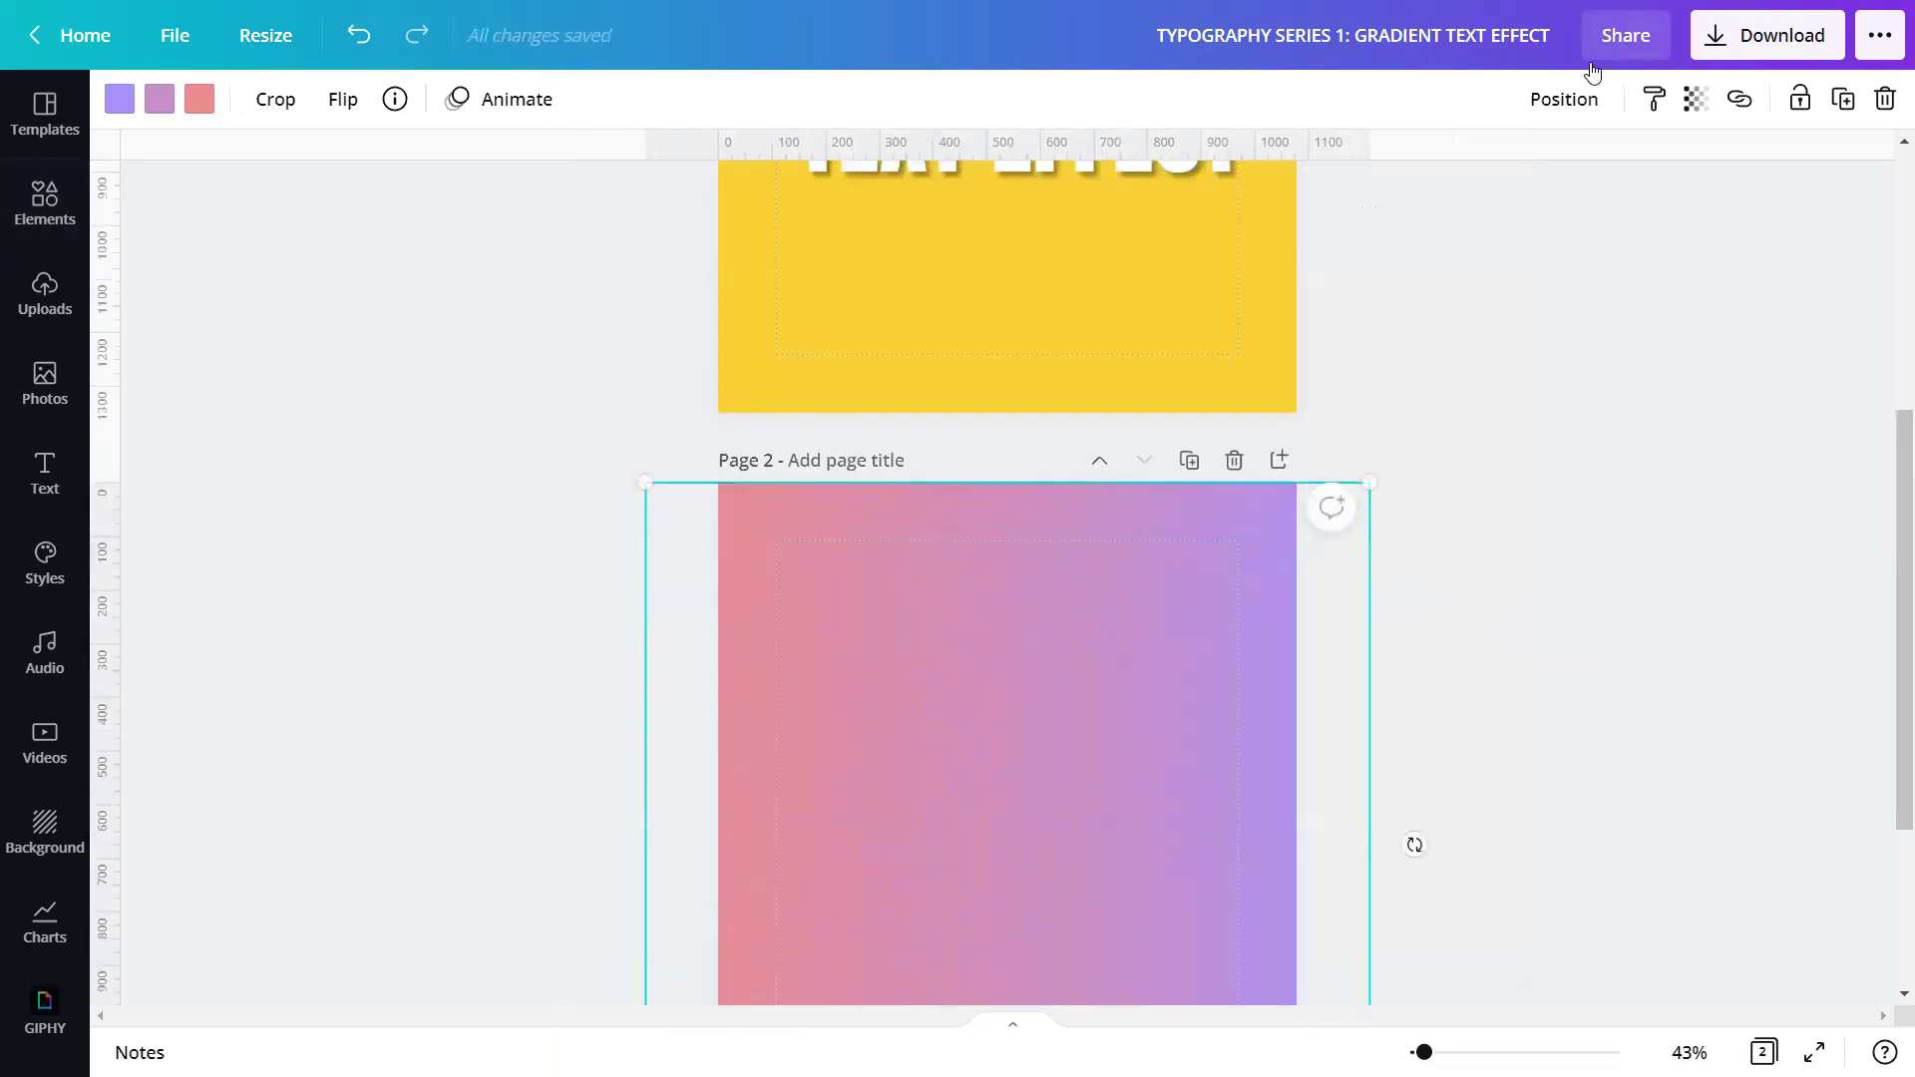
# Step: Check the gradient's position, then reselect it to edit its colours
pyautogui.click(1565, 99)
pyautogui.click(1448, 669)
pyautogui.click(1483, 674)
pyautogui.scroll(-5, 1021, 753)
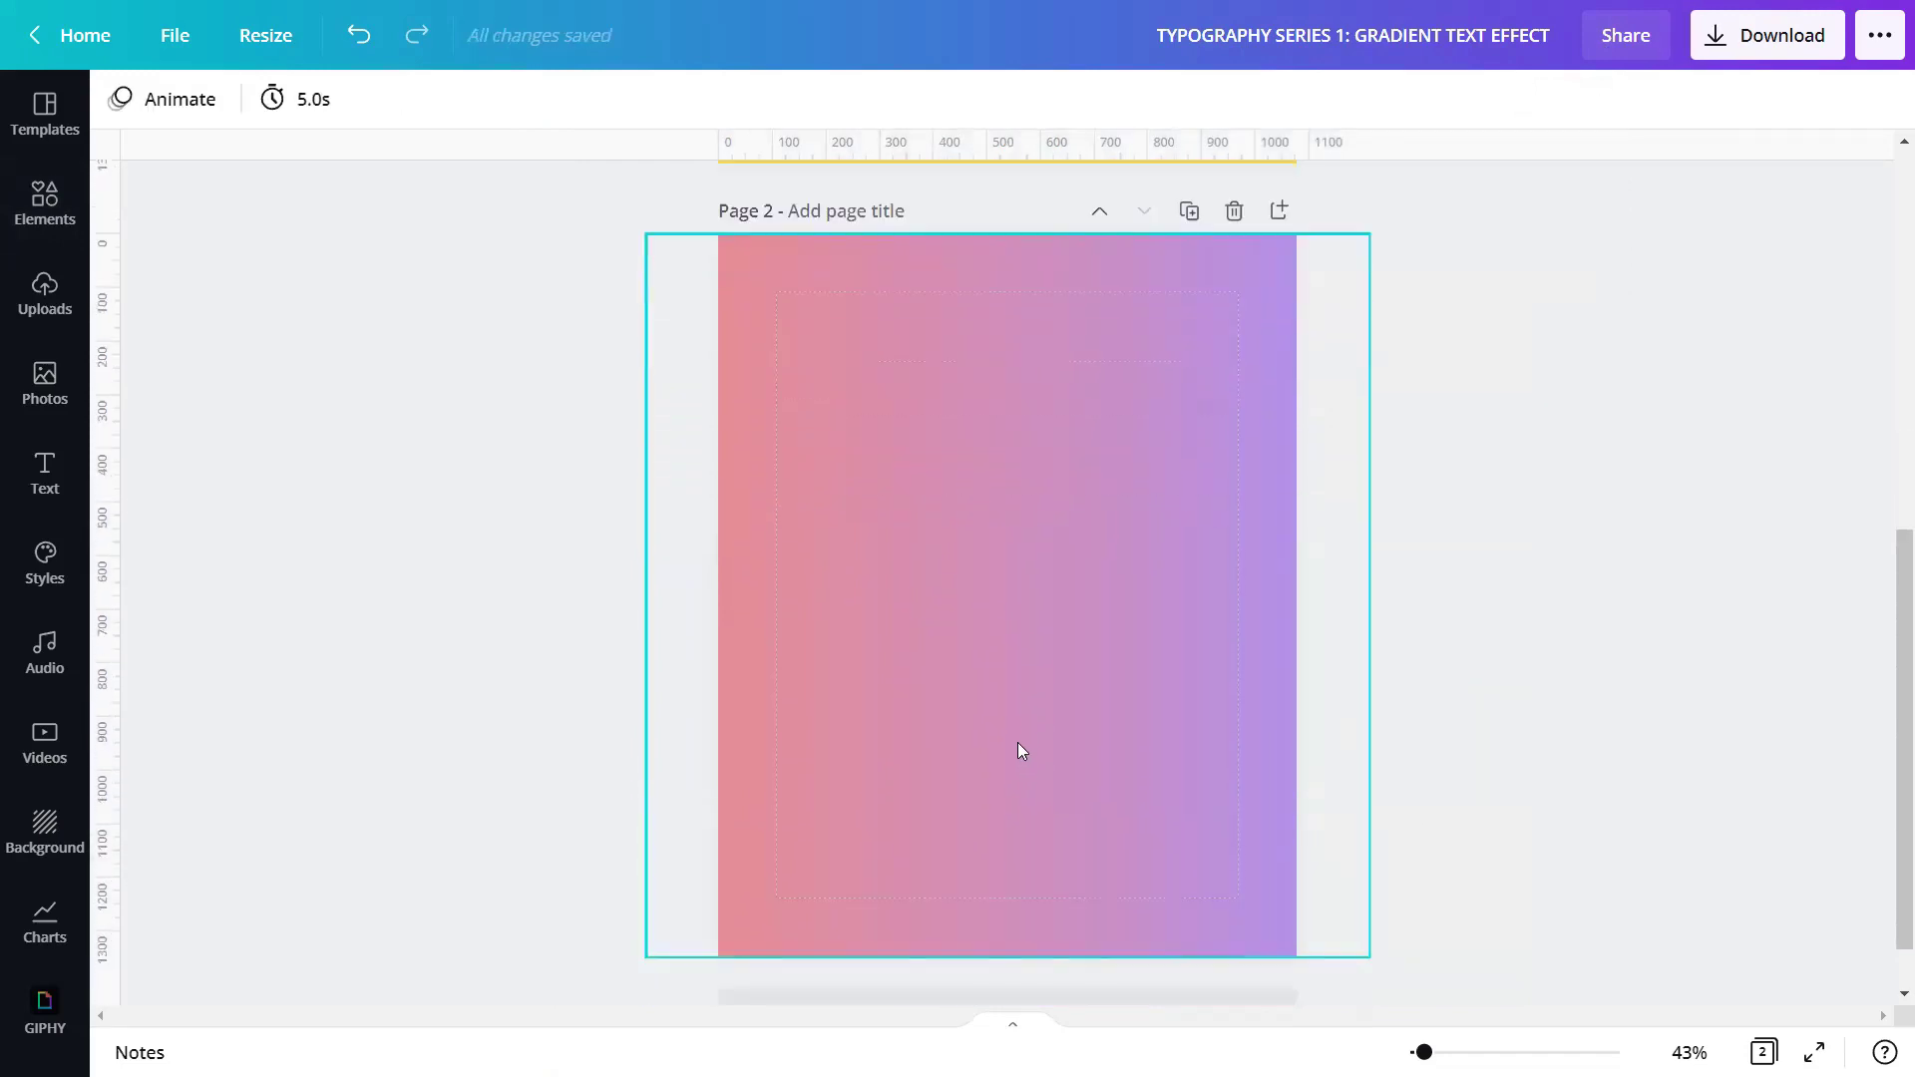
pyautogui.click(1028, 710)
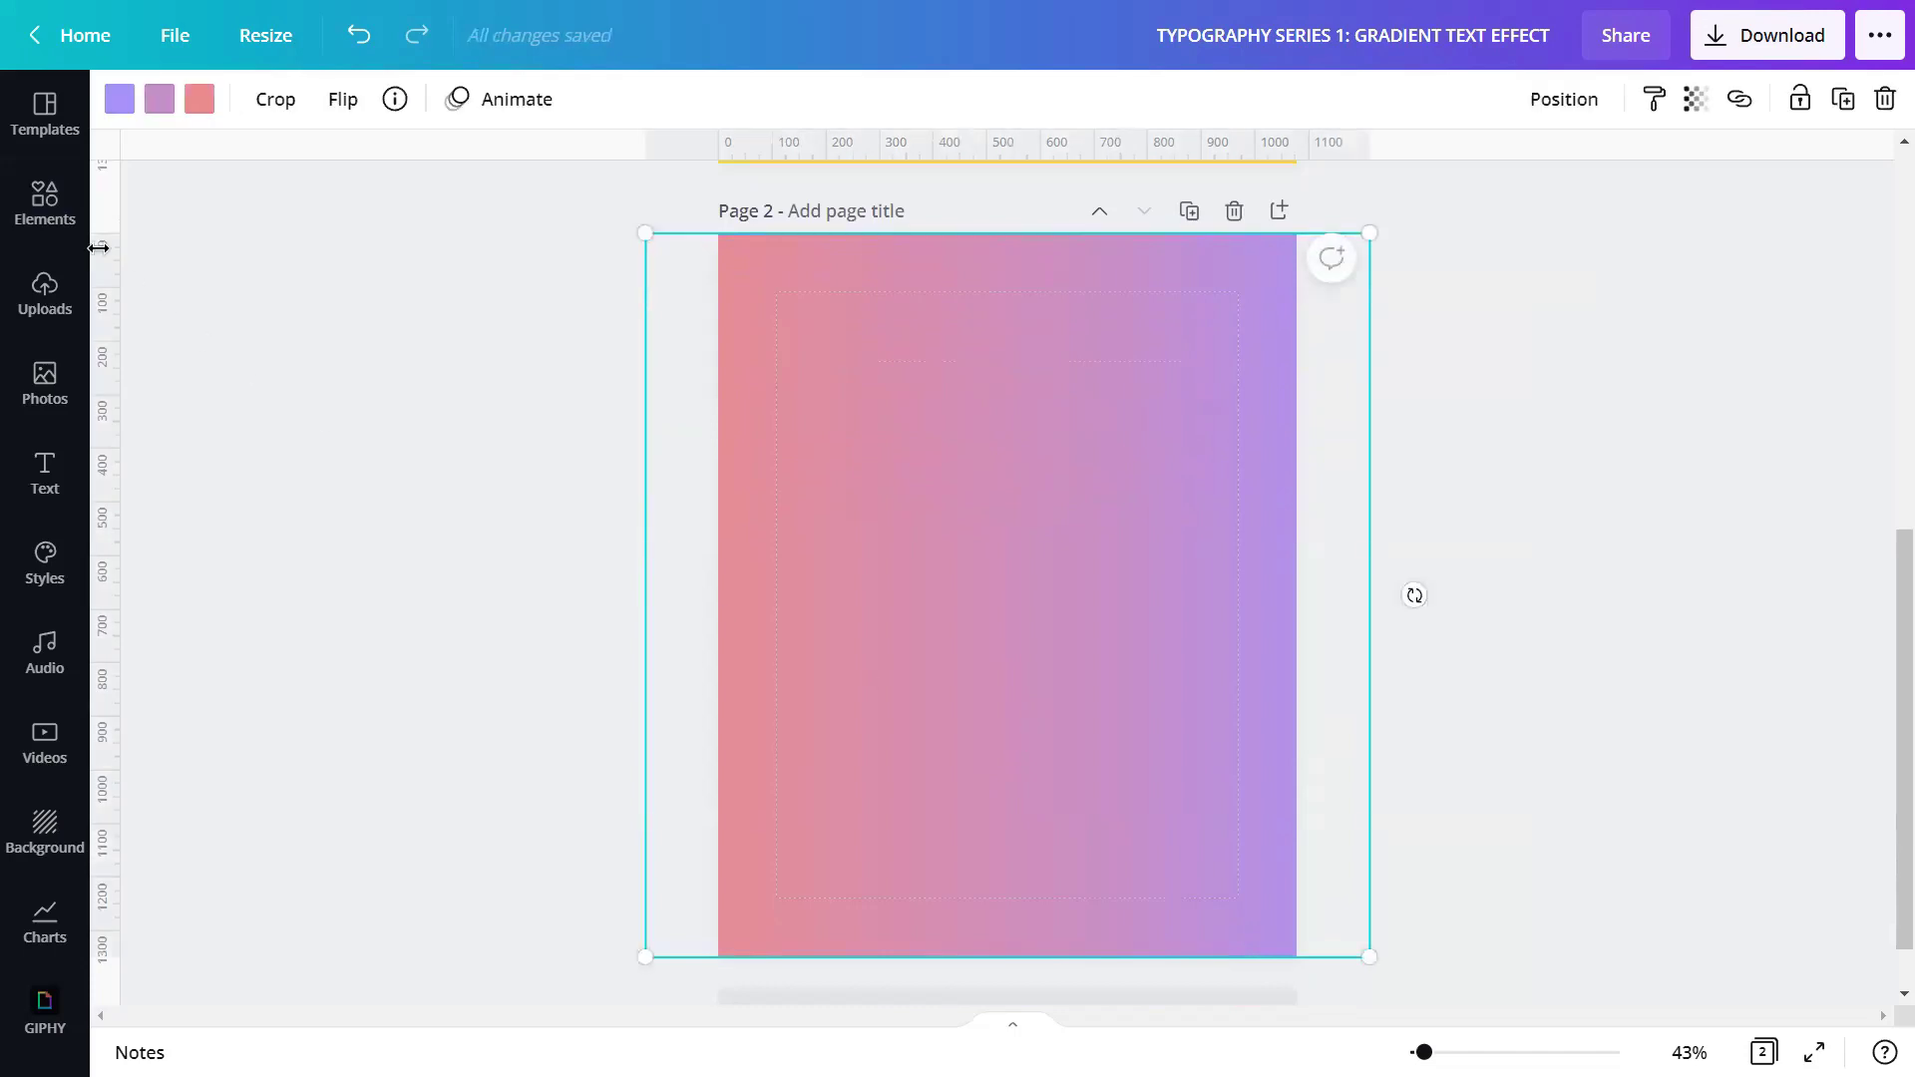
pyautogui.click(119, 99)
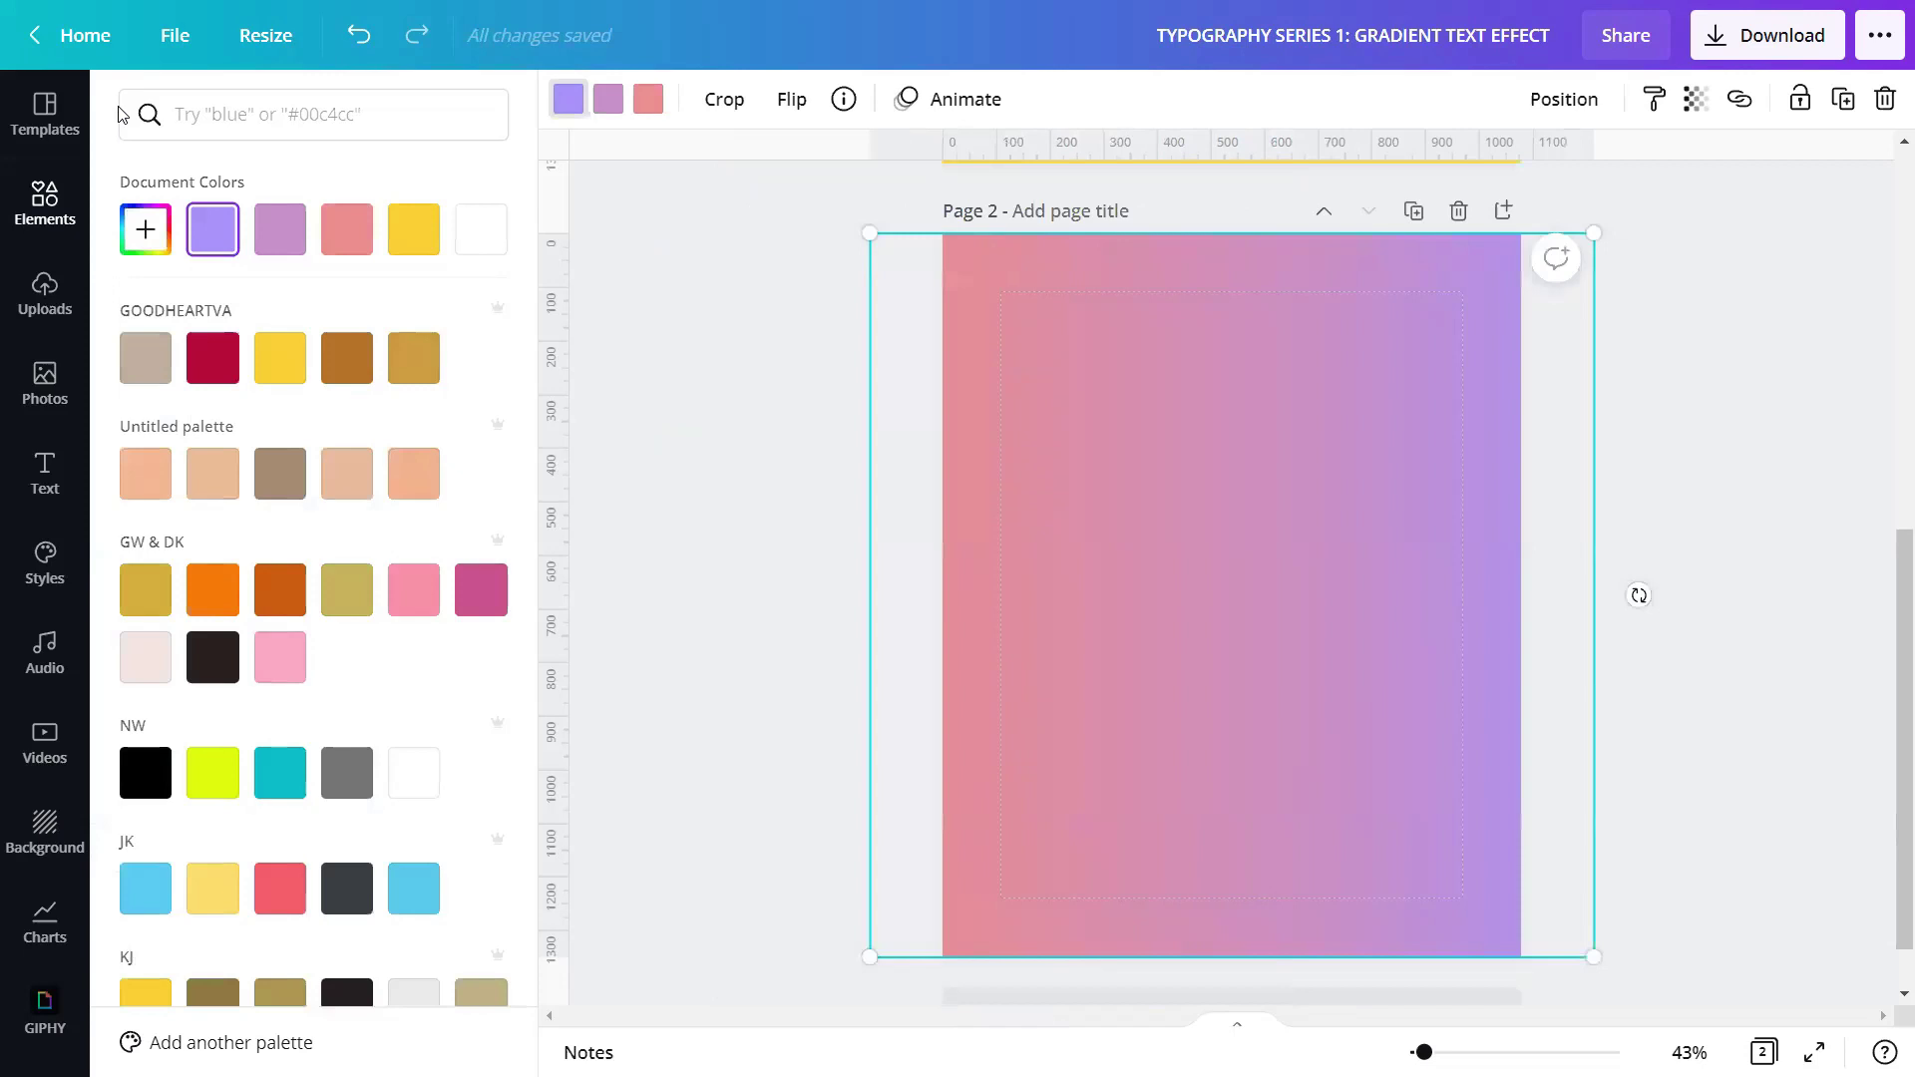
# Step: Change the gradient's purple and middle colours to yellow and its pink end to crimson
pyautogui.click(280, 359)
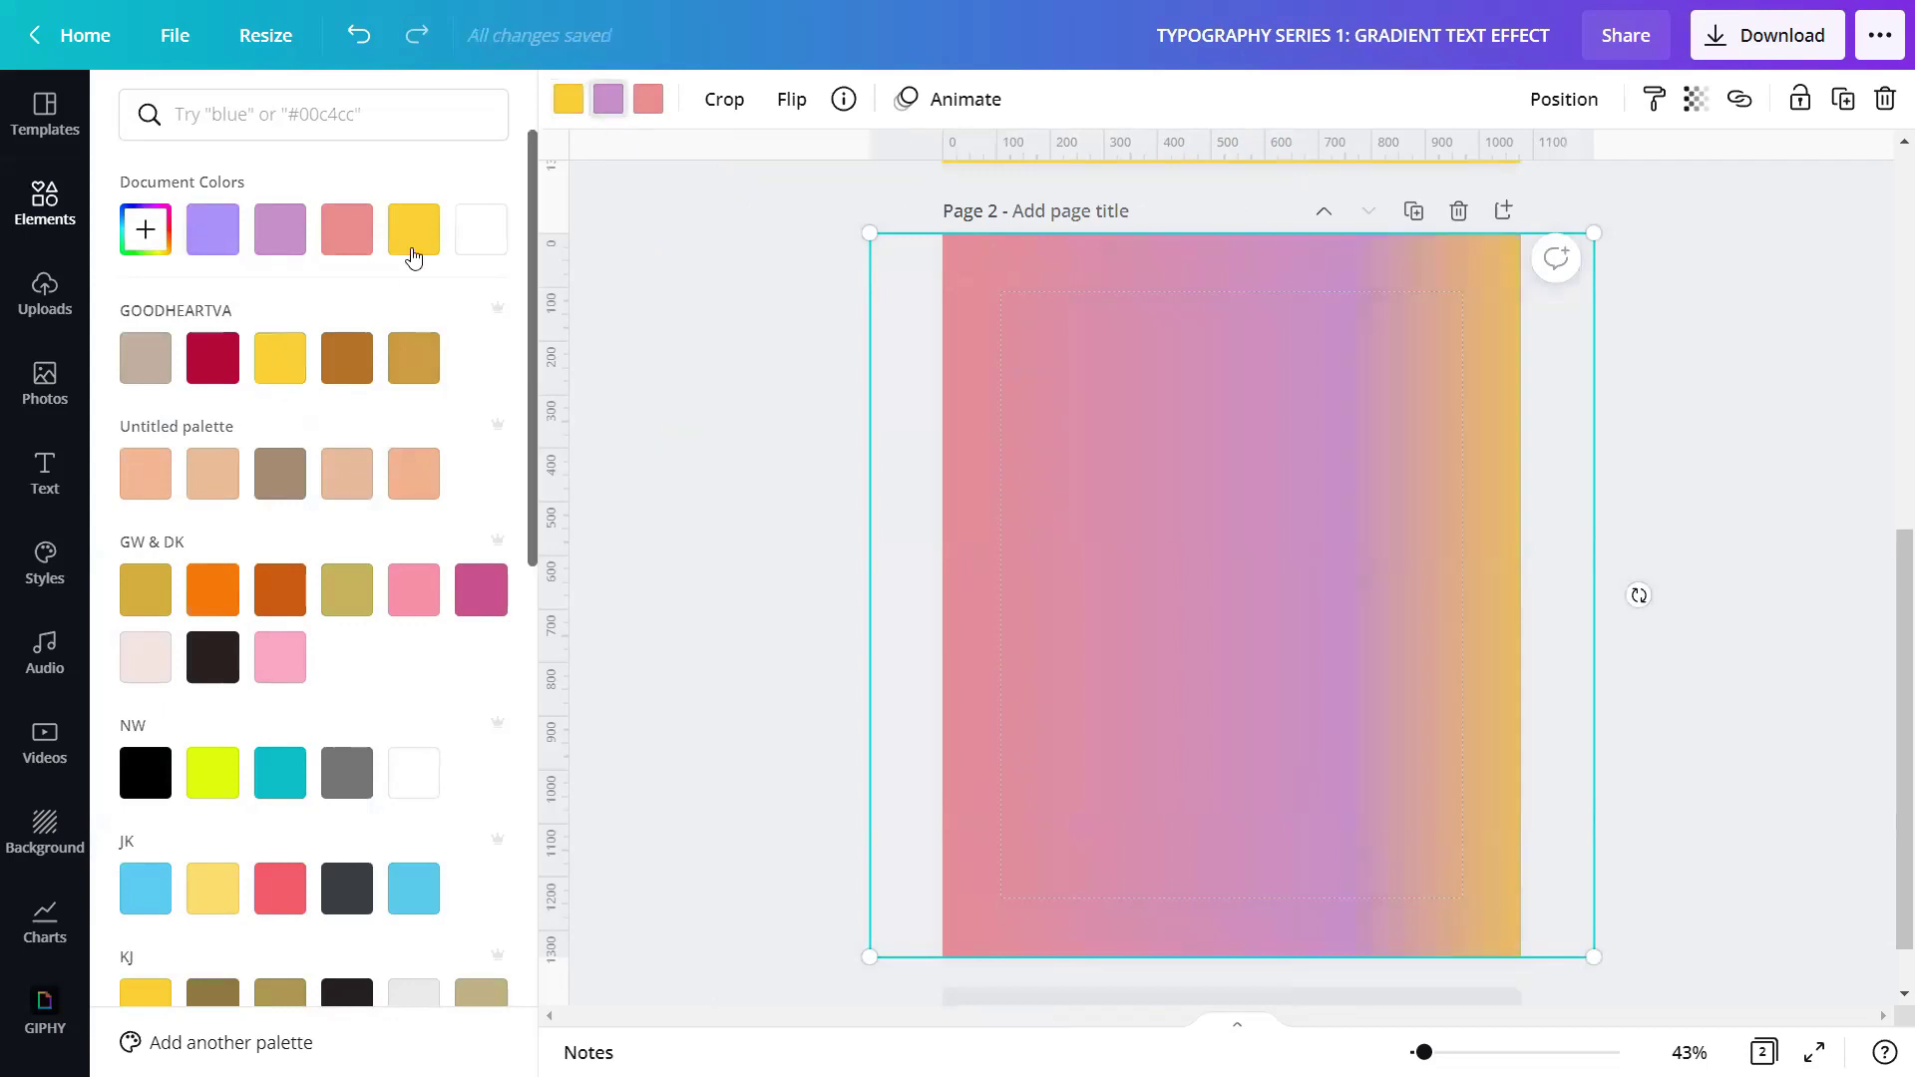
pyautogui.click(280, 359)
pyautogui.click(648, 102)
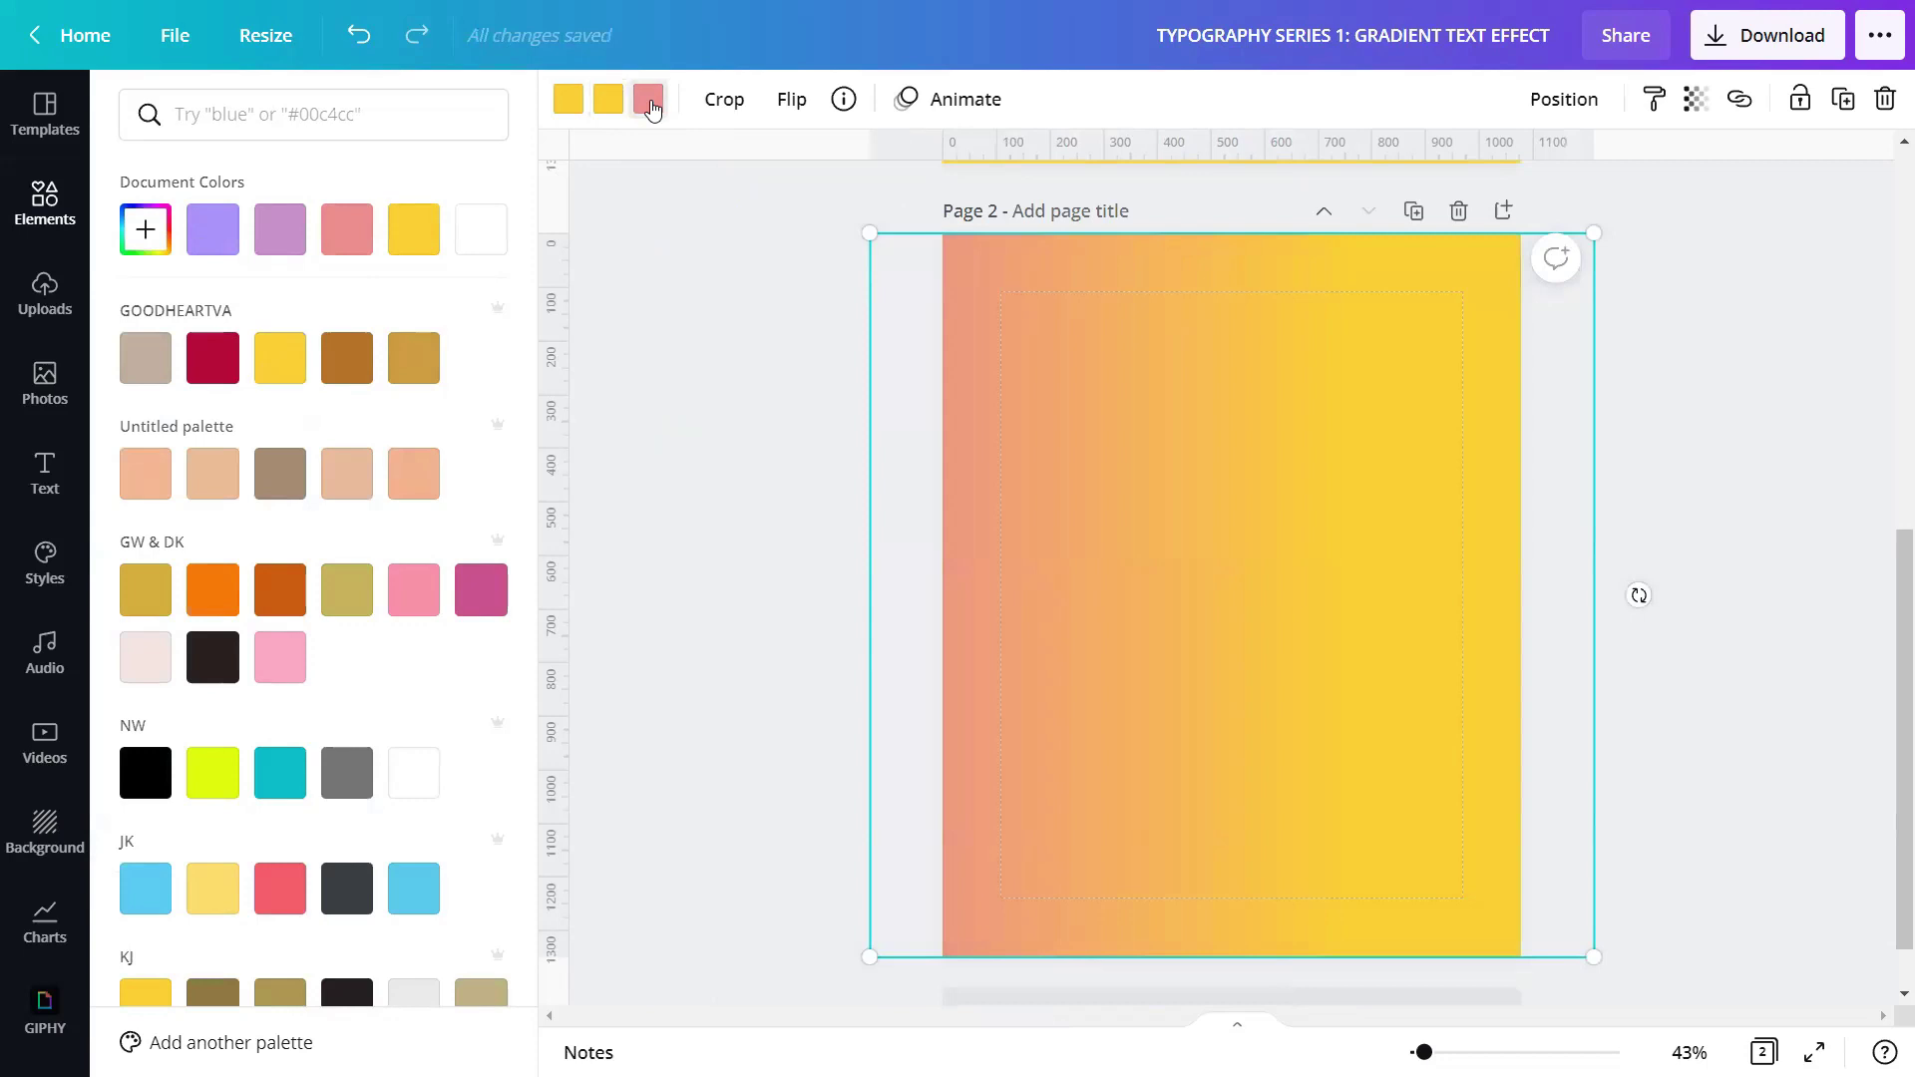
pyautogui.click(213, 357)
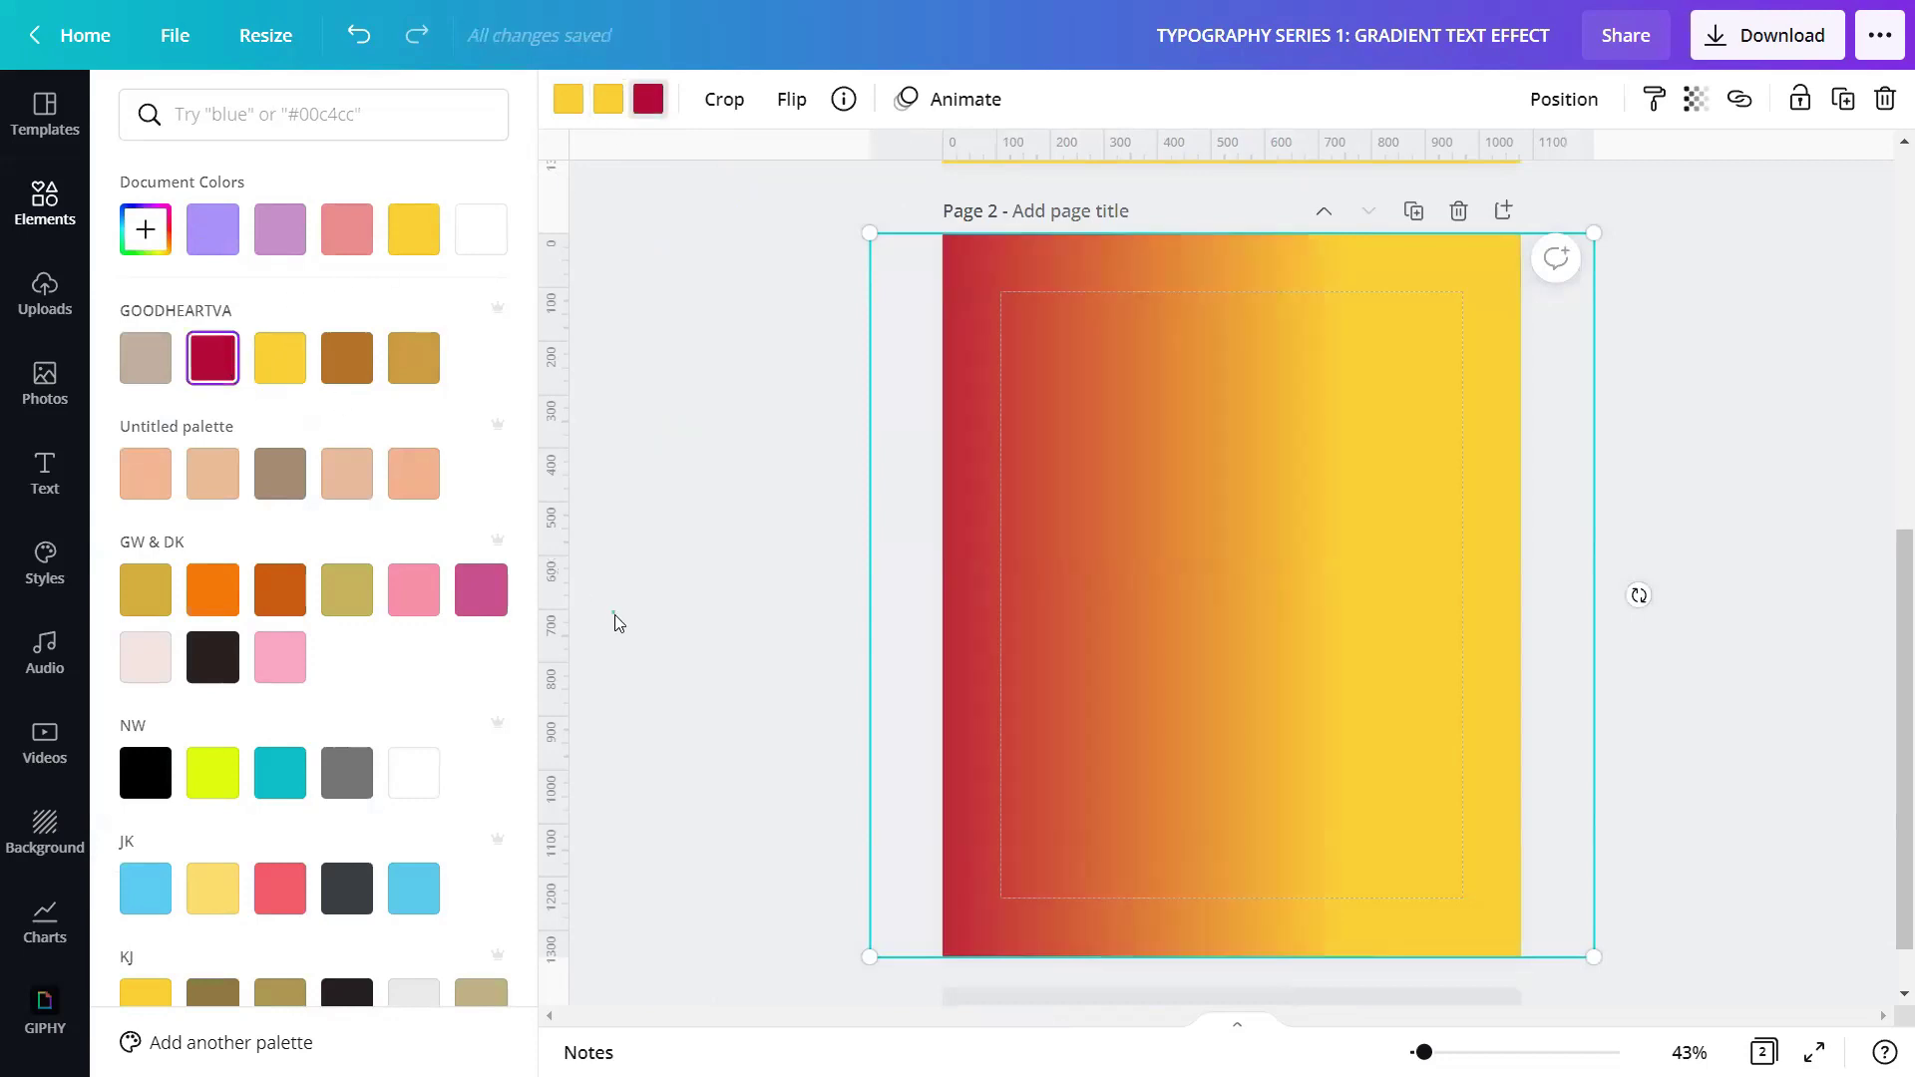
pyautogui.click(615, 623)
pyautogui.click(1591, 704)
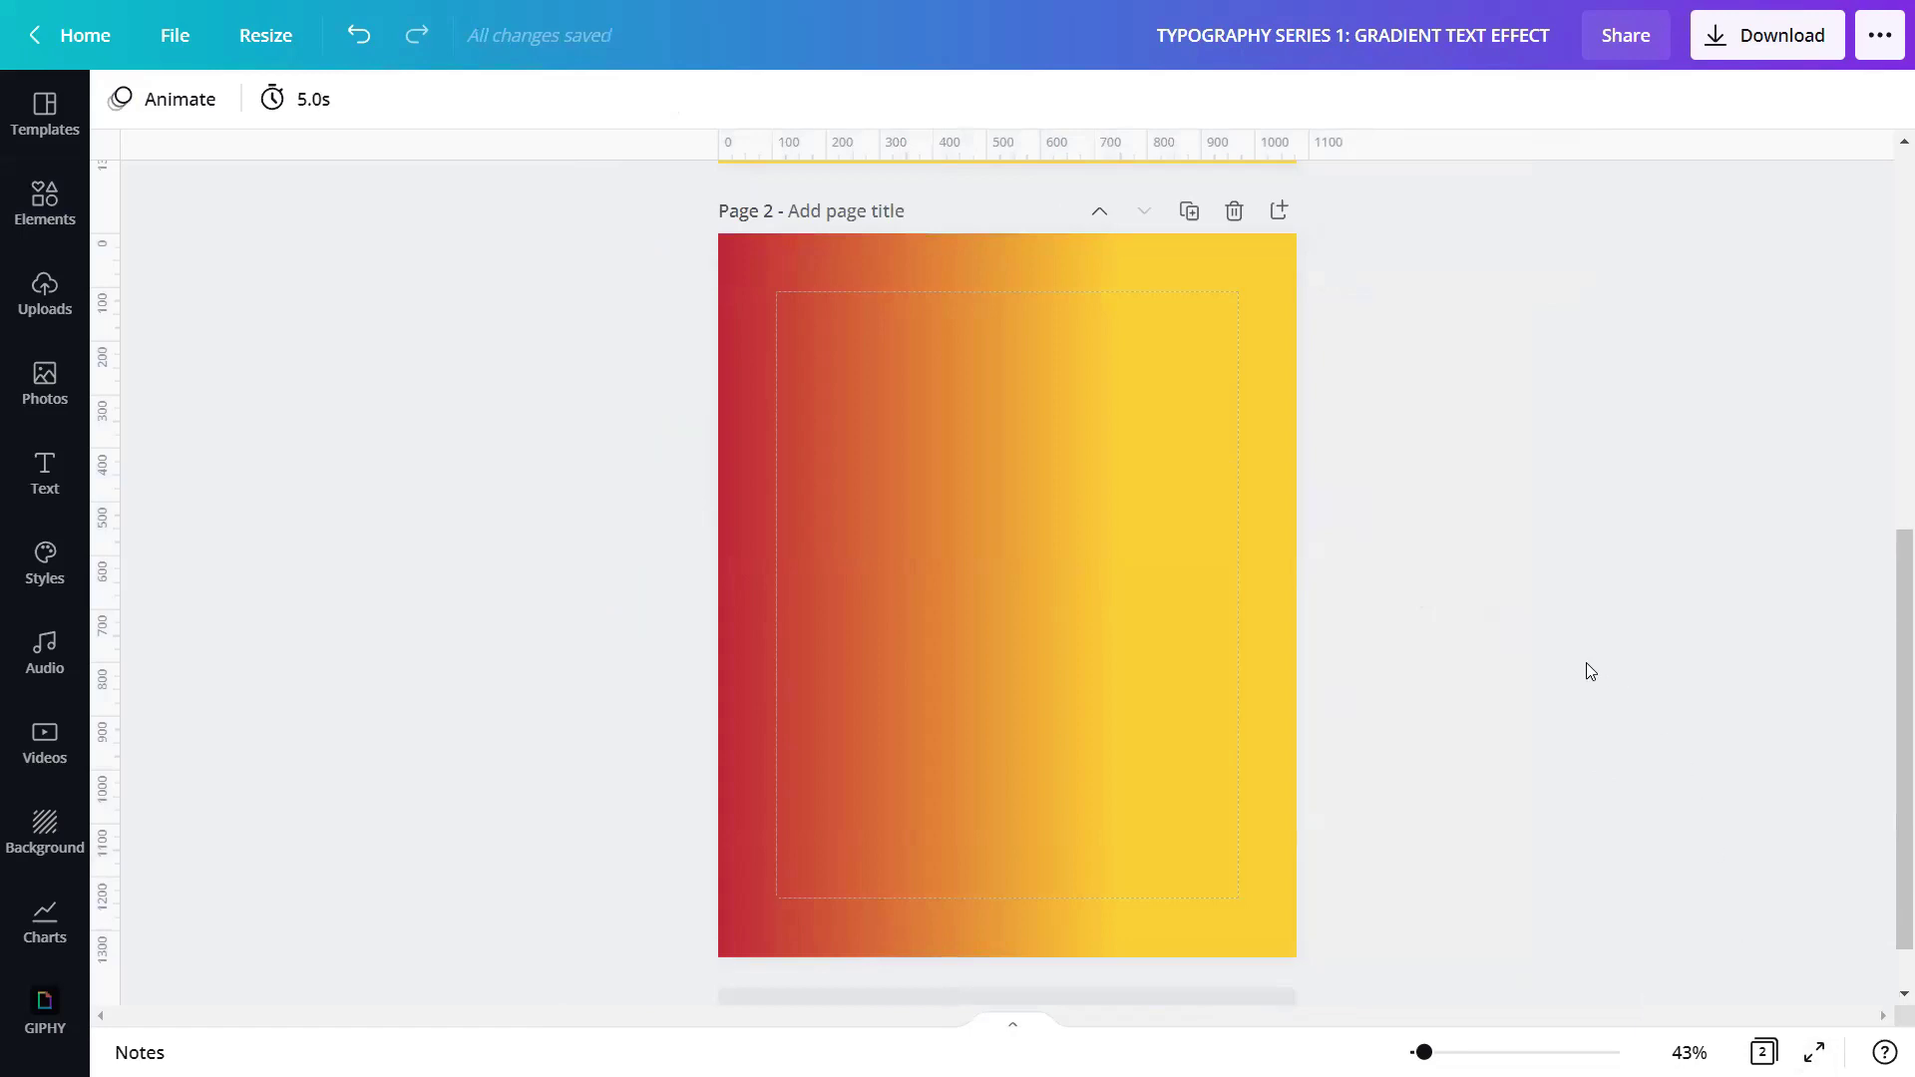
pyautogui.scroll(-1, 1296, 699)
# Step: Add Page 3 with the pink-to-blue graphic from an Elements search for 'SQUARE DESIGN ELEMENT'
pyautogui.click(966, 943)
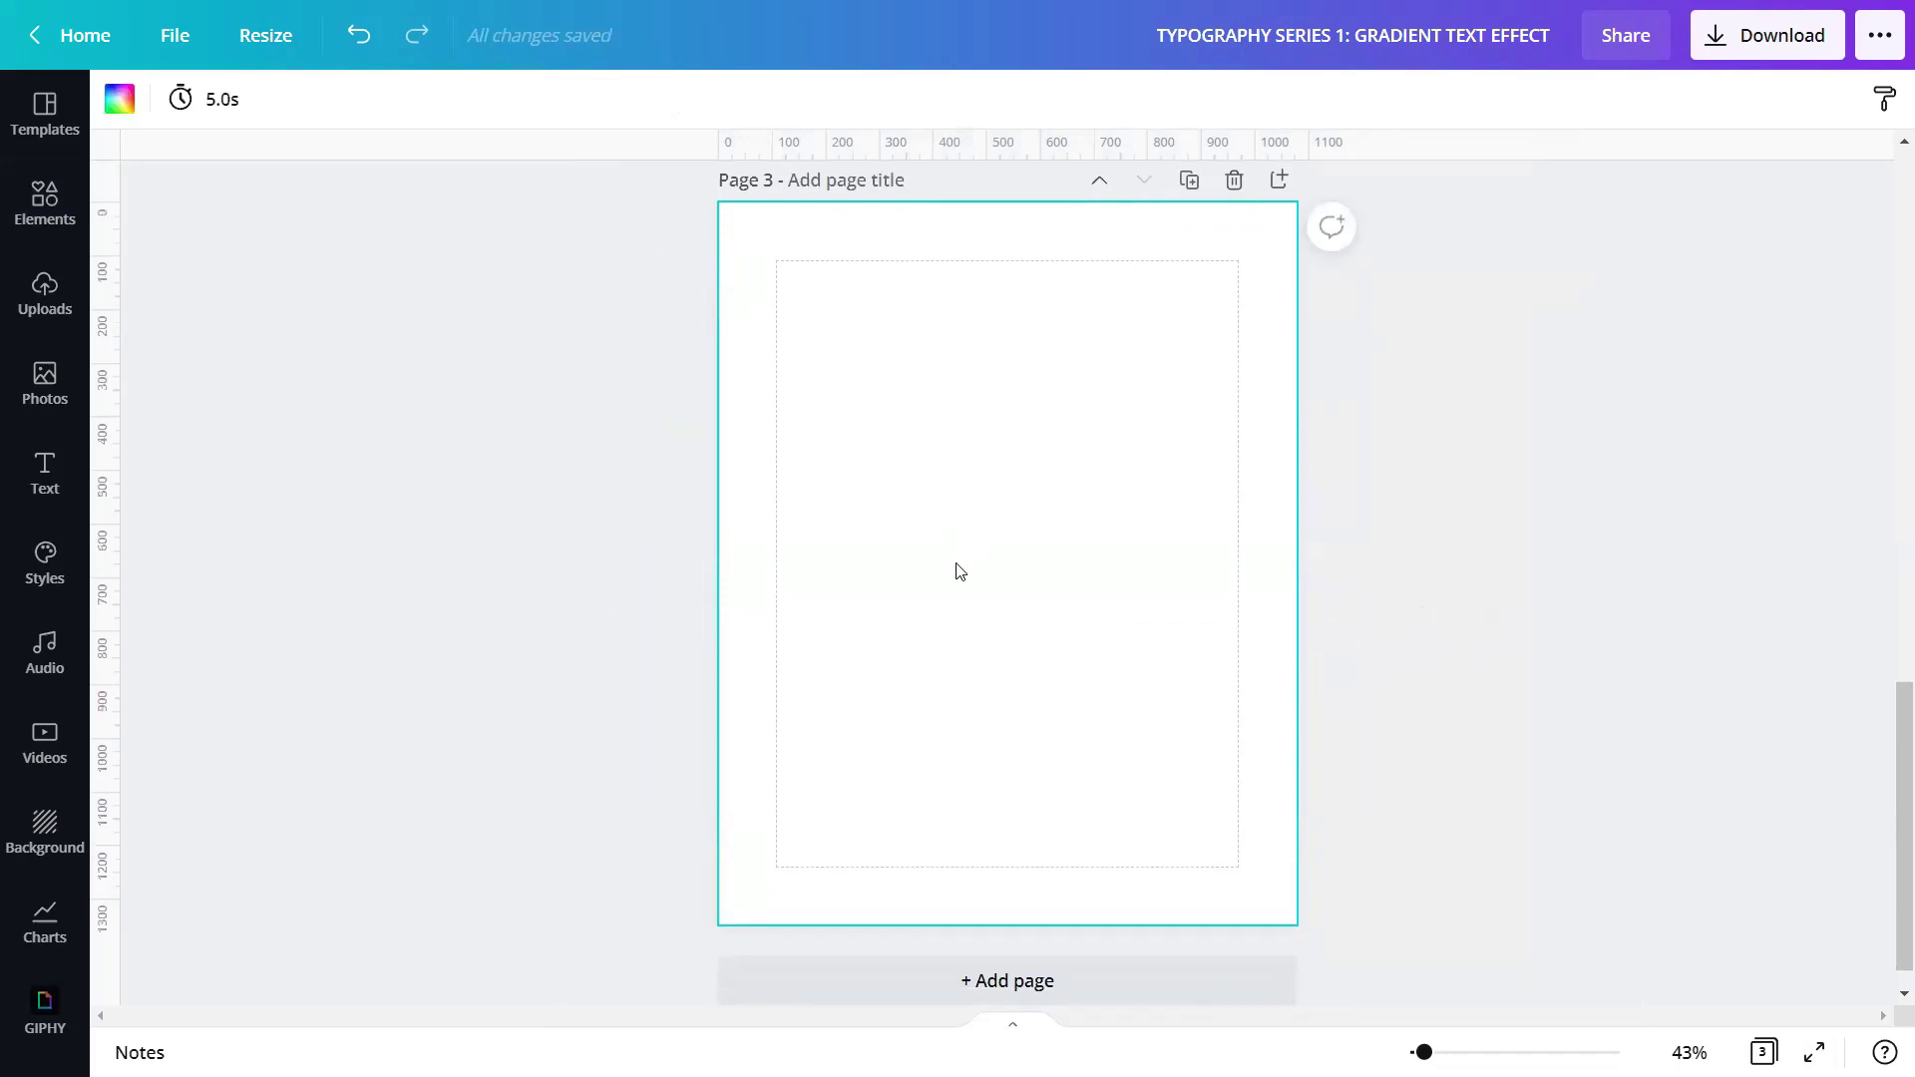
pyautogui.click(45, 206)
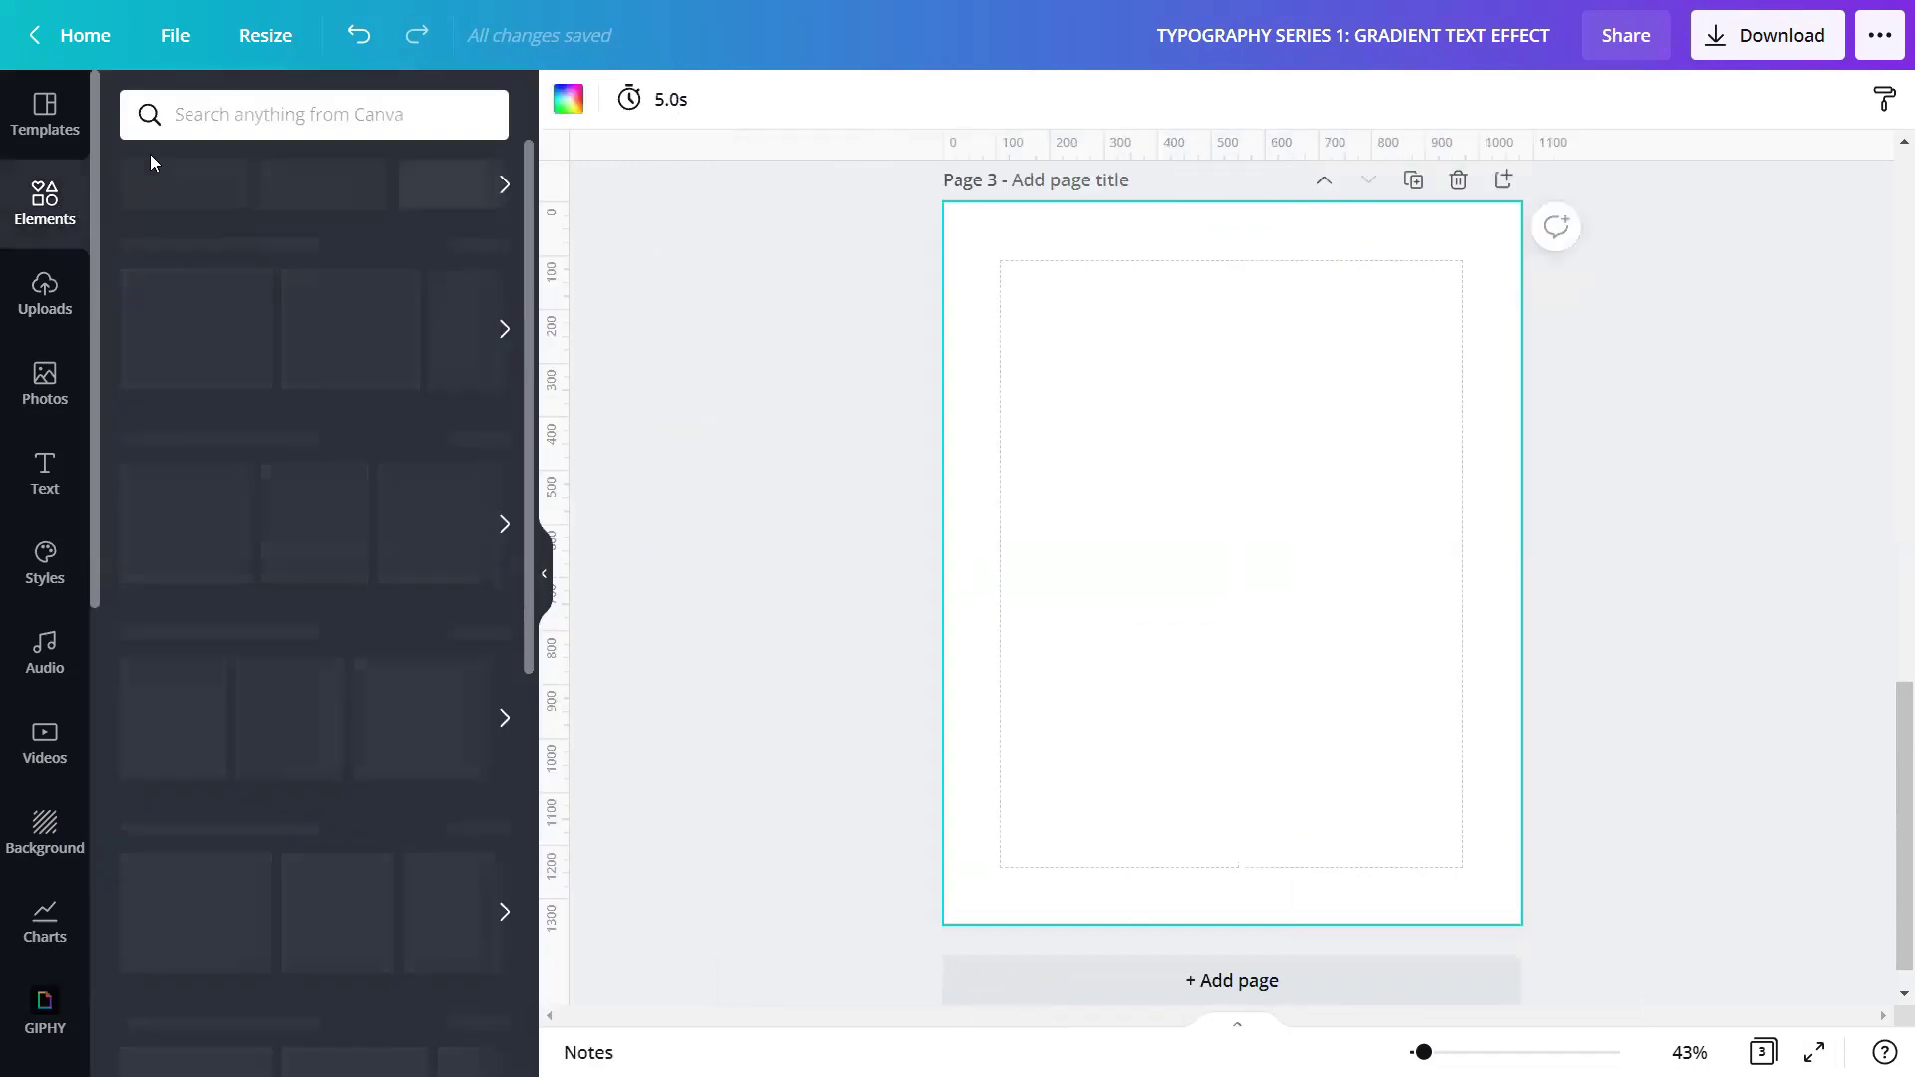
pyautogui.click(178, 111)
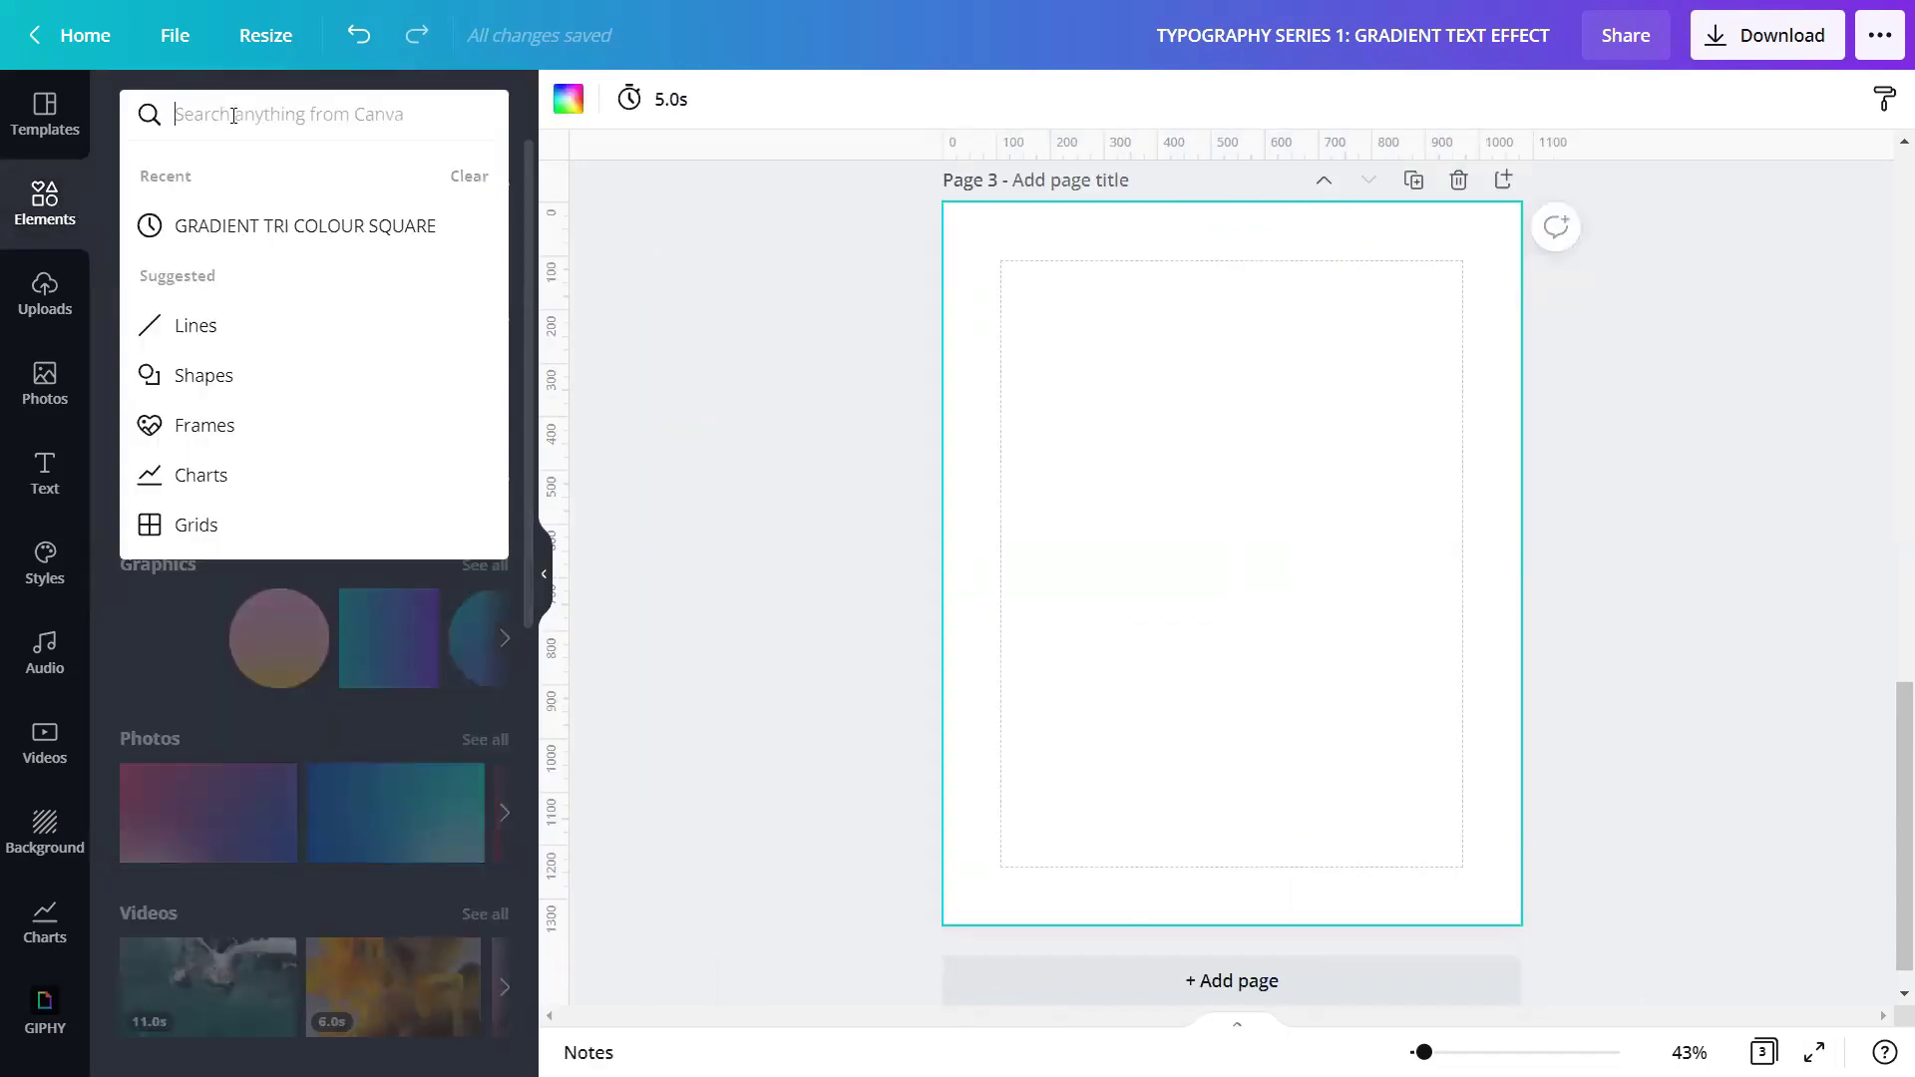
pyautogui.write('SQ')
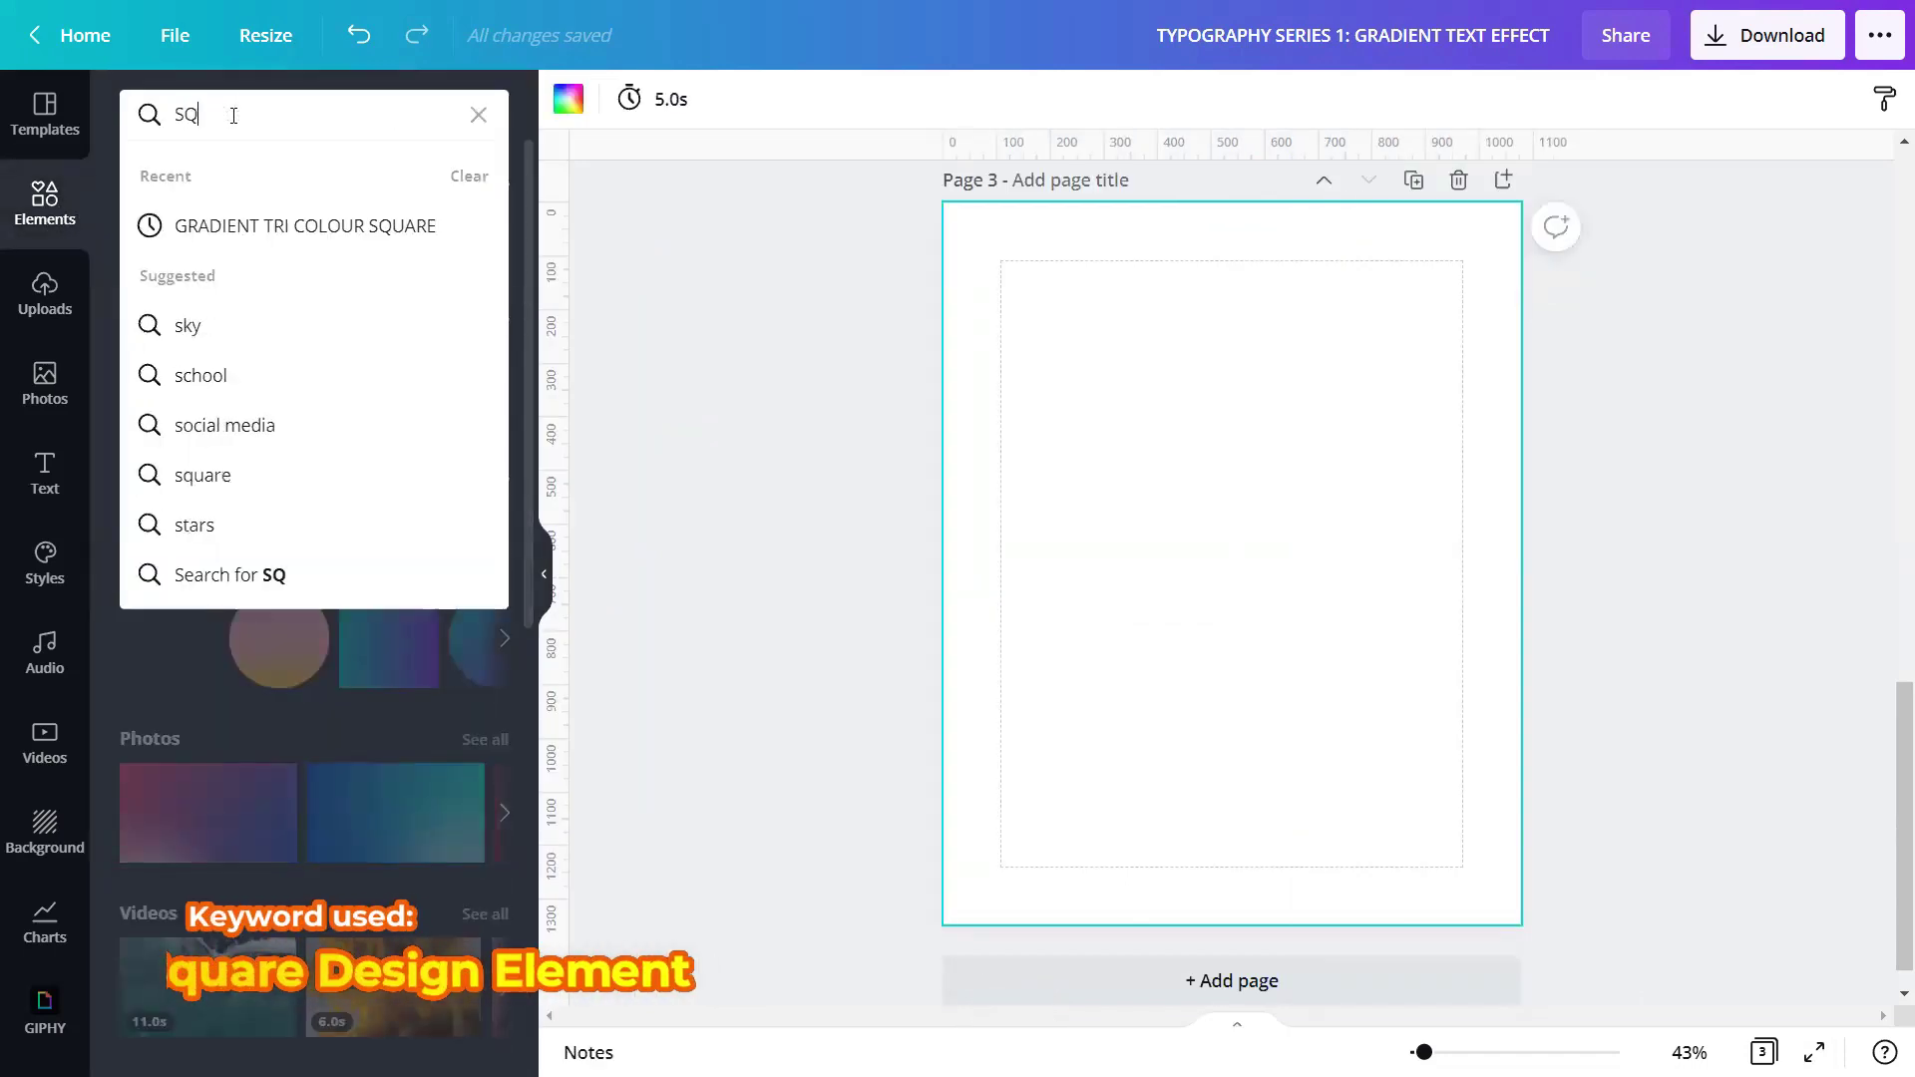
pyautogui.write('UARE DESIGN ELEM')
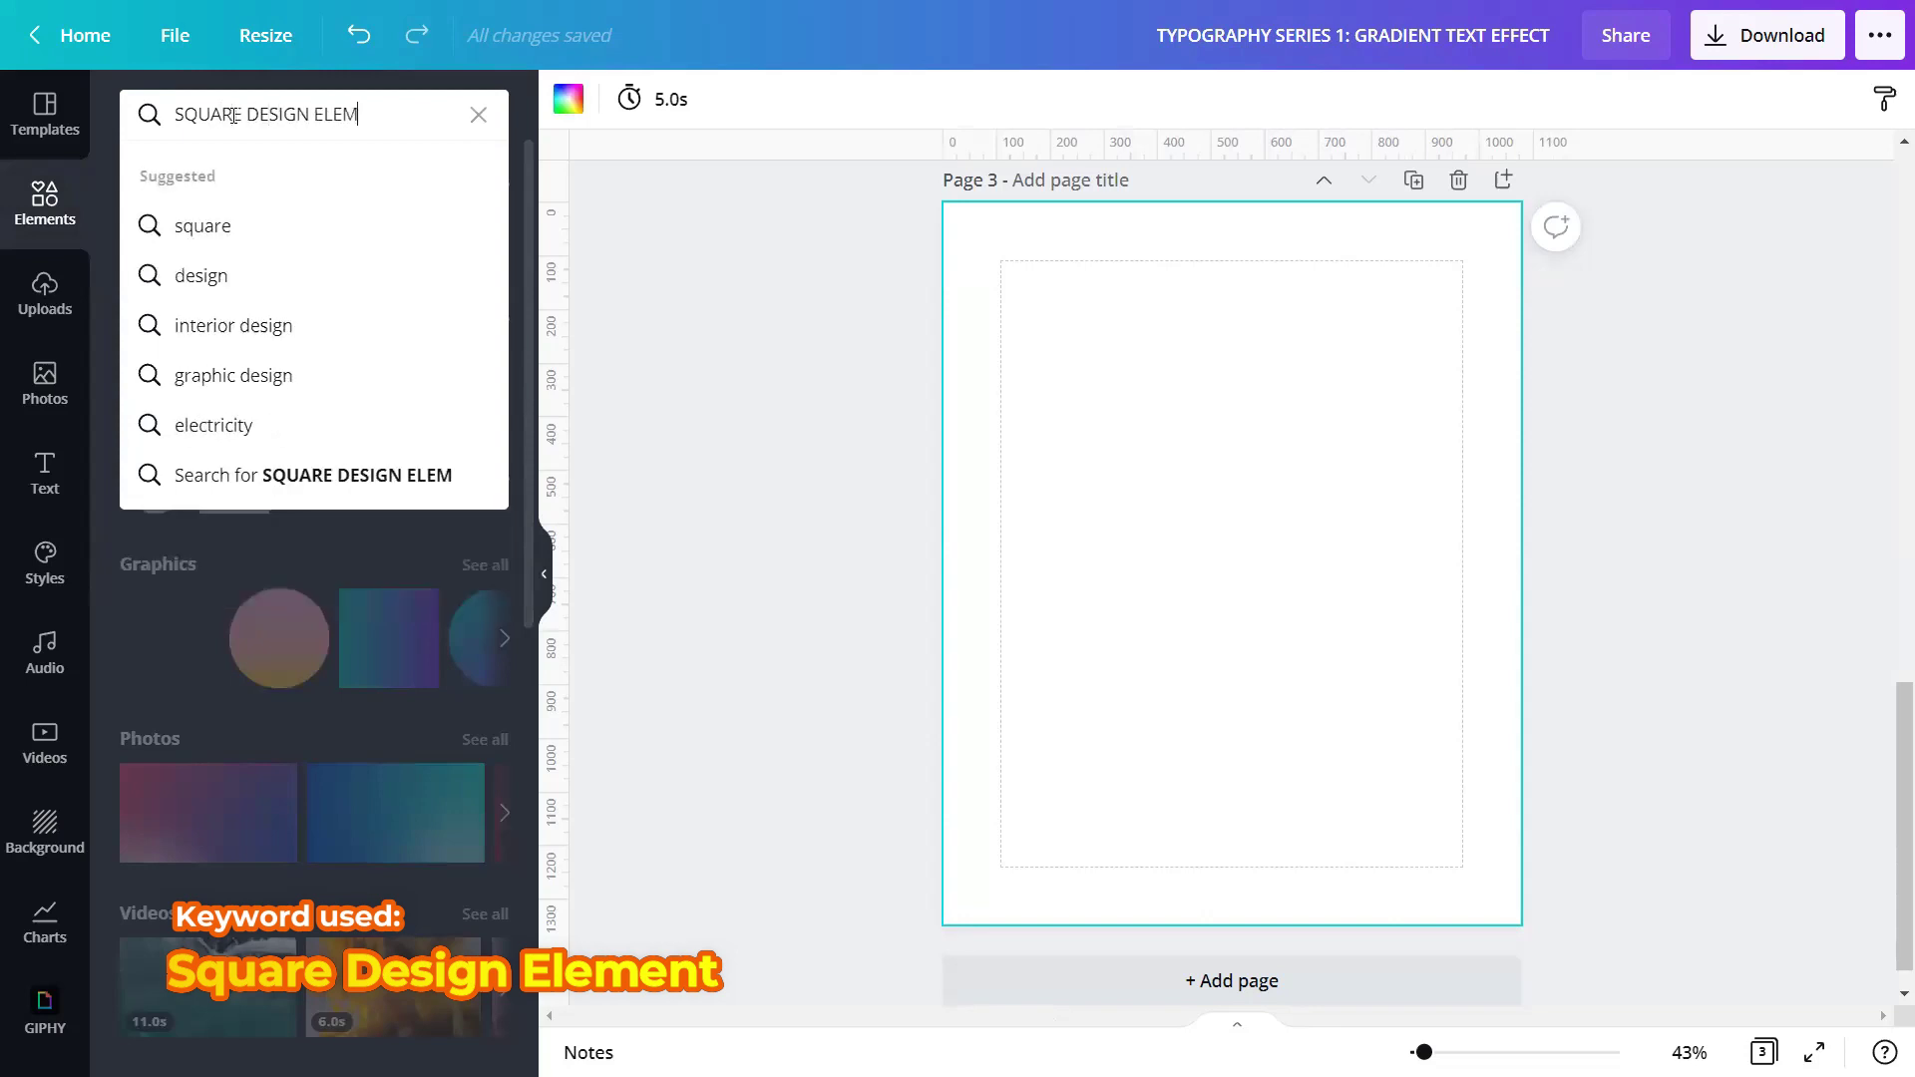
pyautogui.write('ENT')
pyautogui.press('Return')
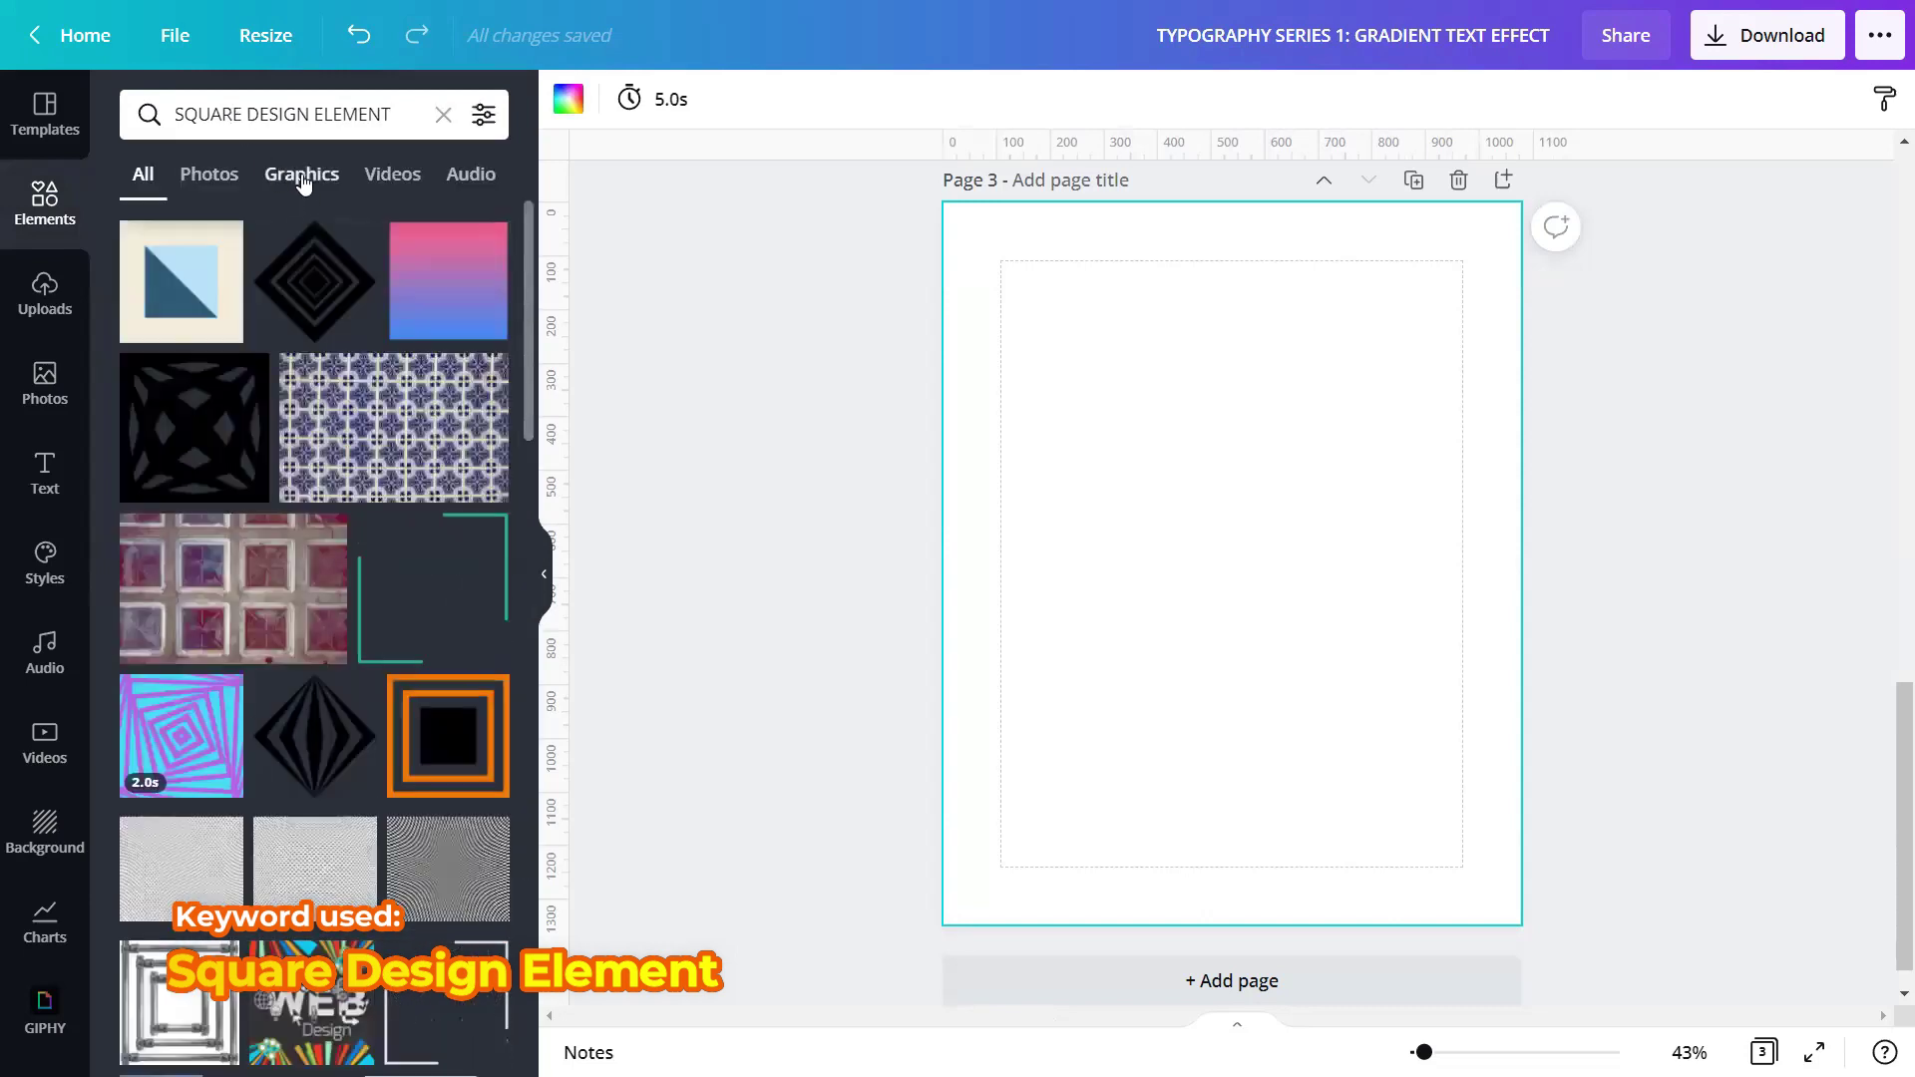
pyautogui.click(302, 176)
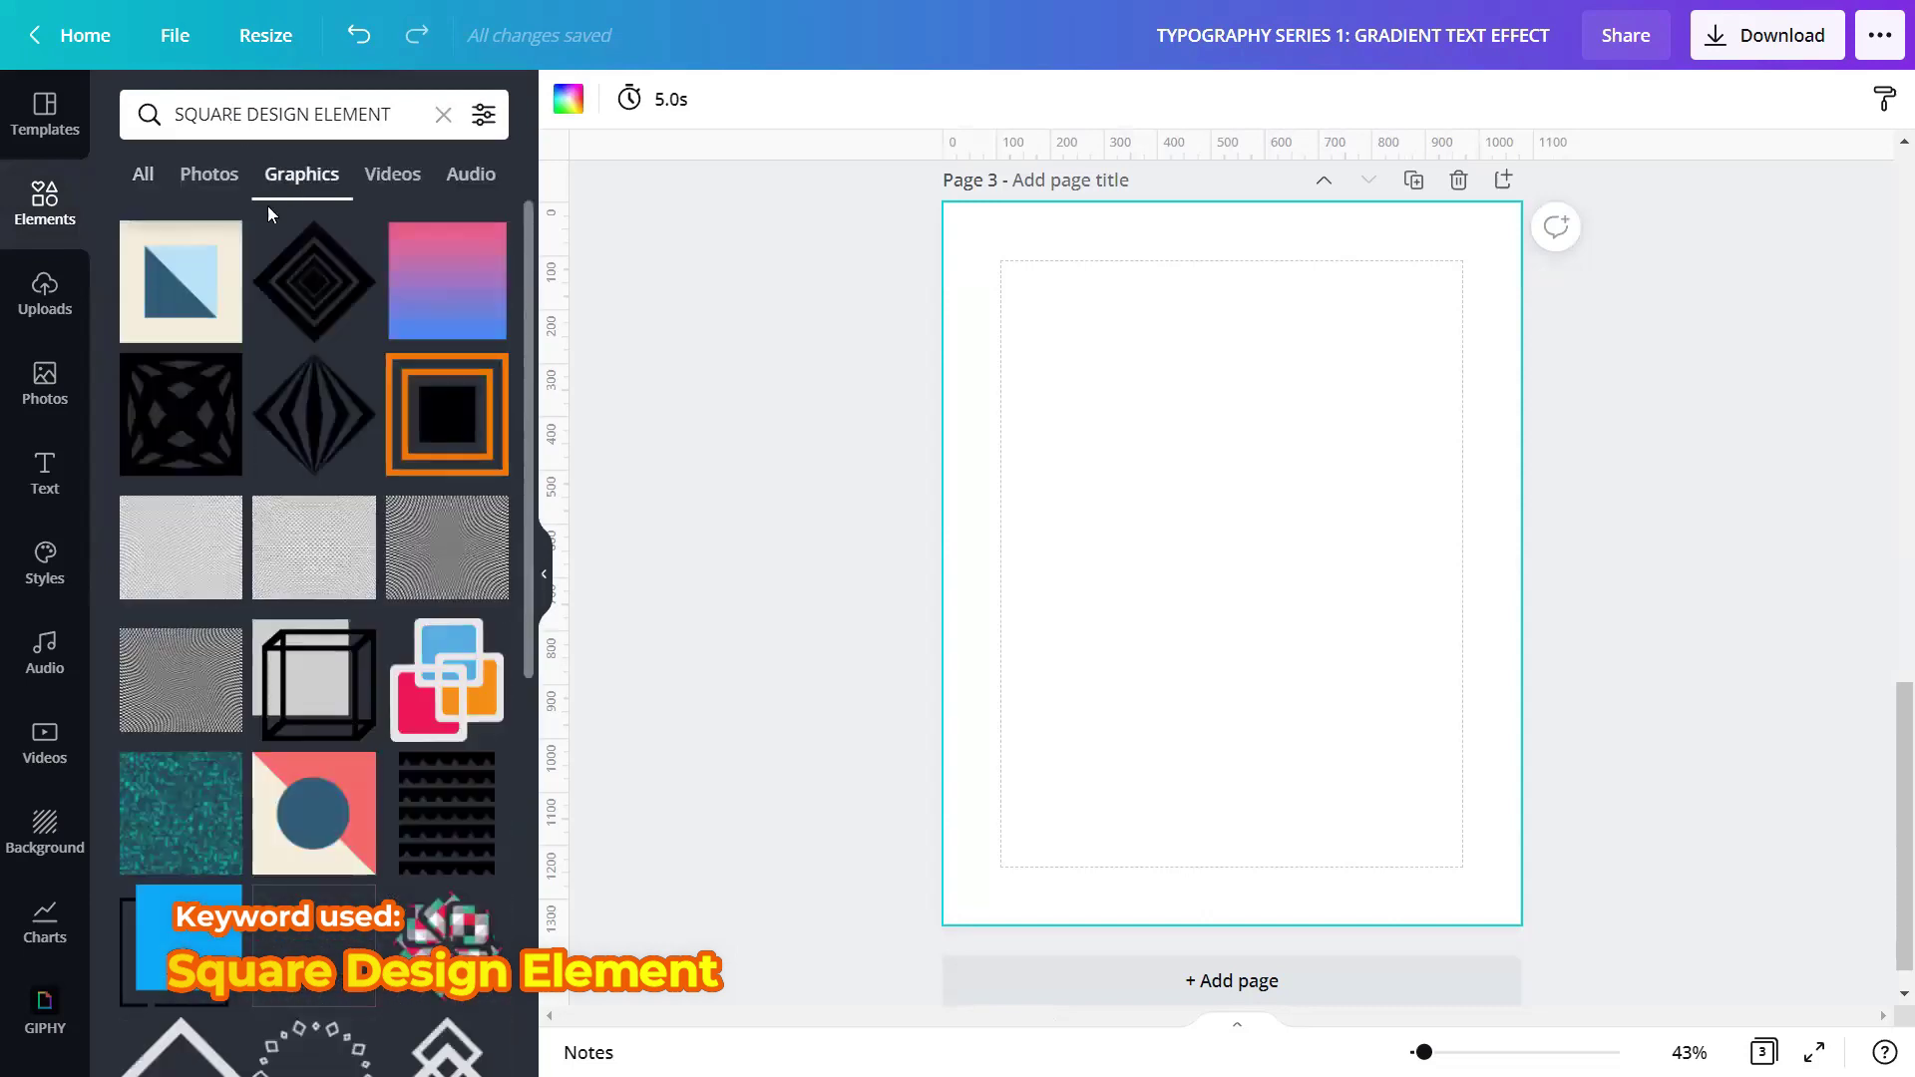
pyautogui.click(423, 288)
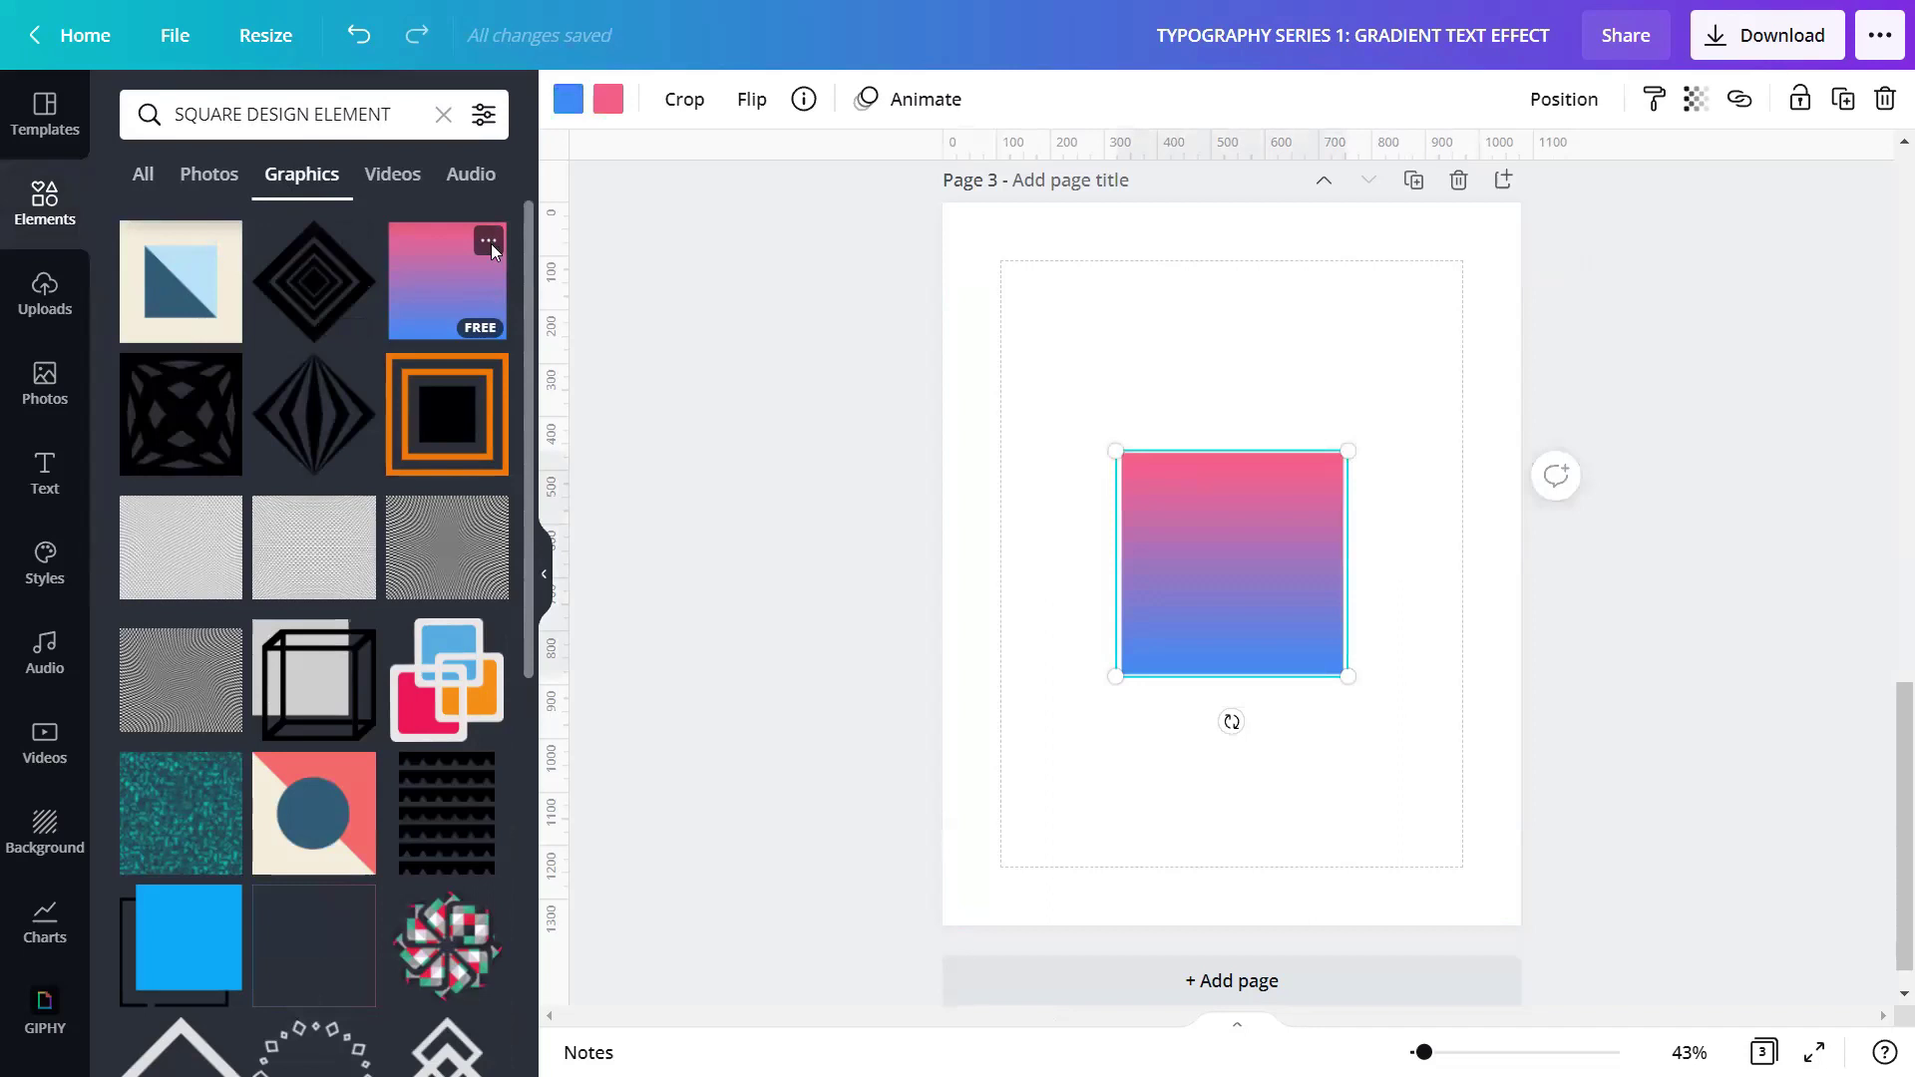
pyautogui.click(489, 243)
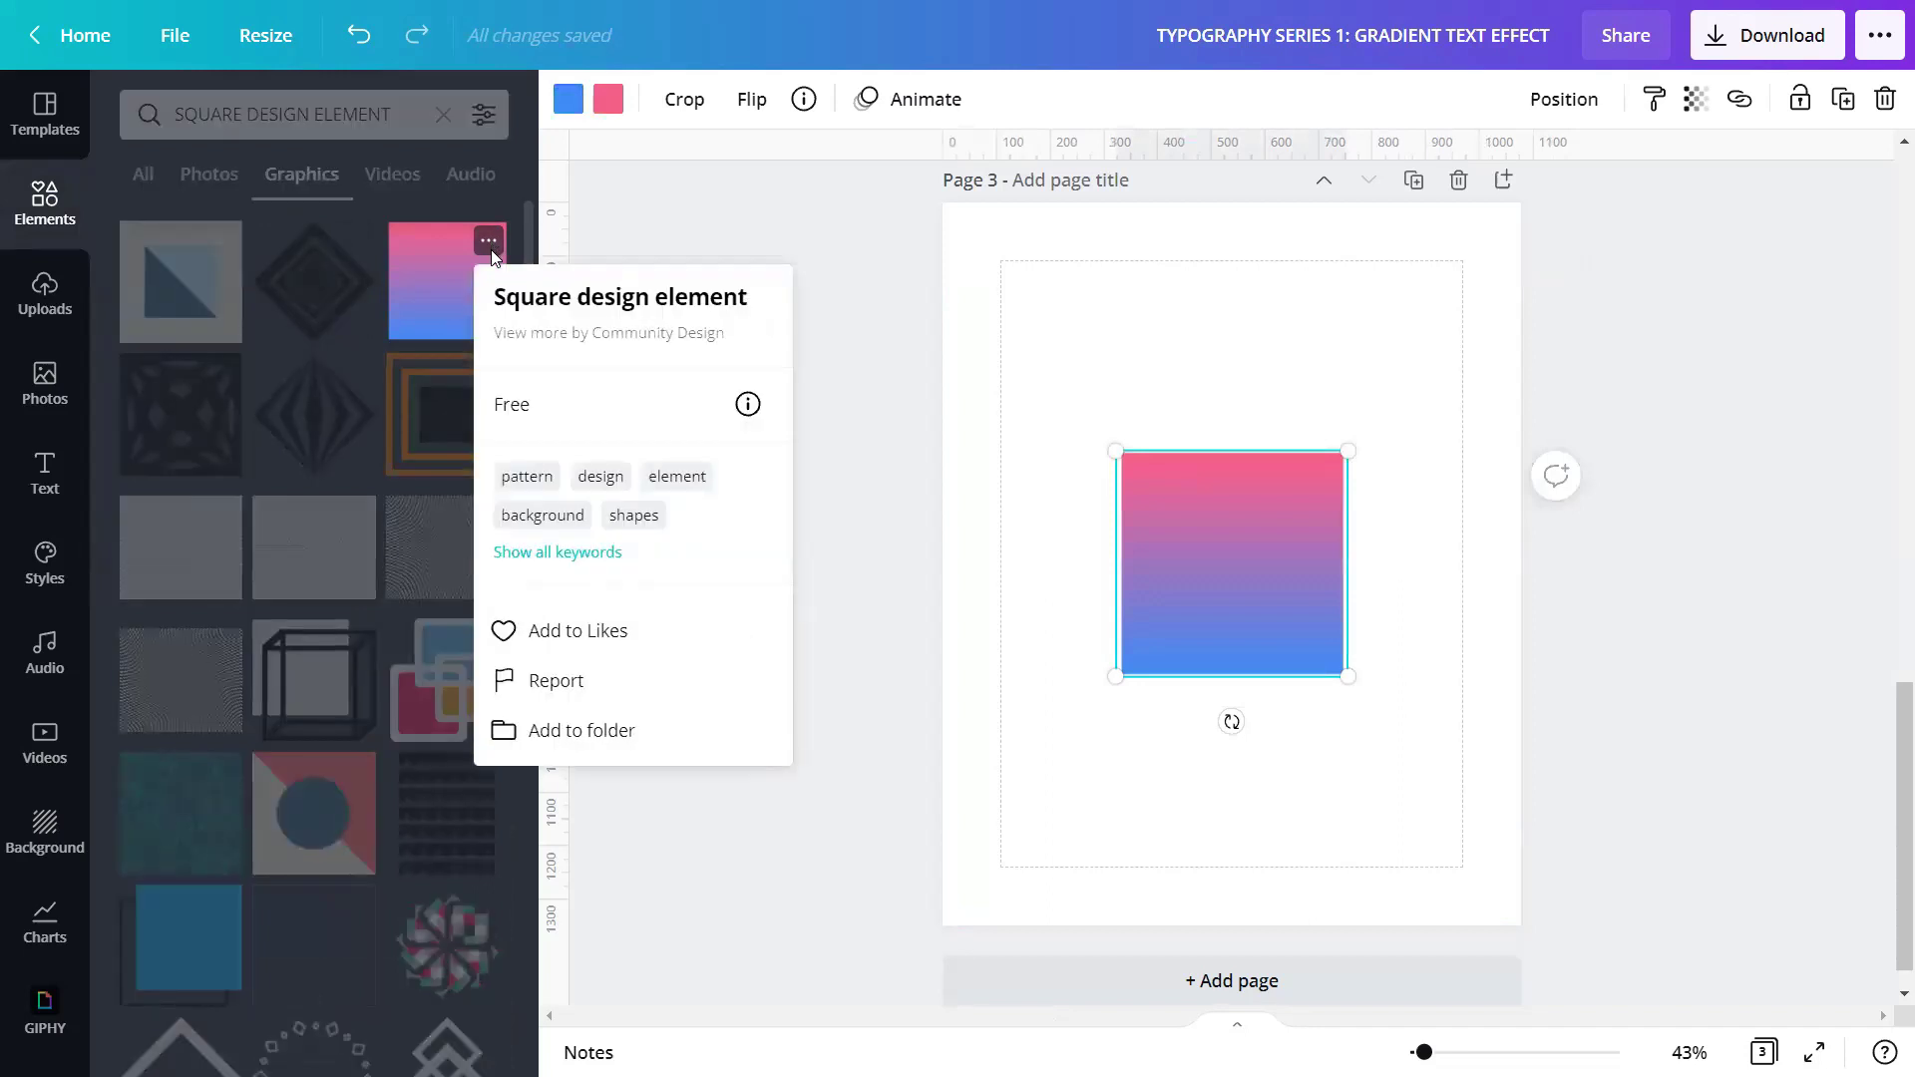
pyautogui.click(656, 213)
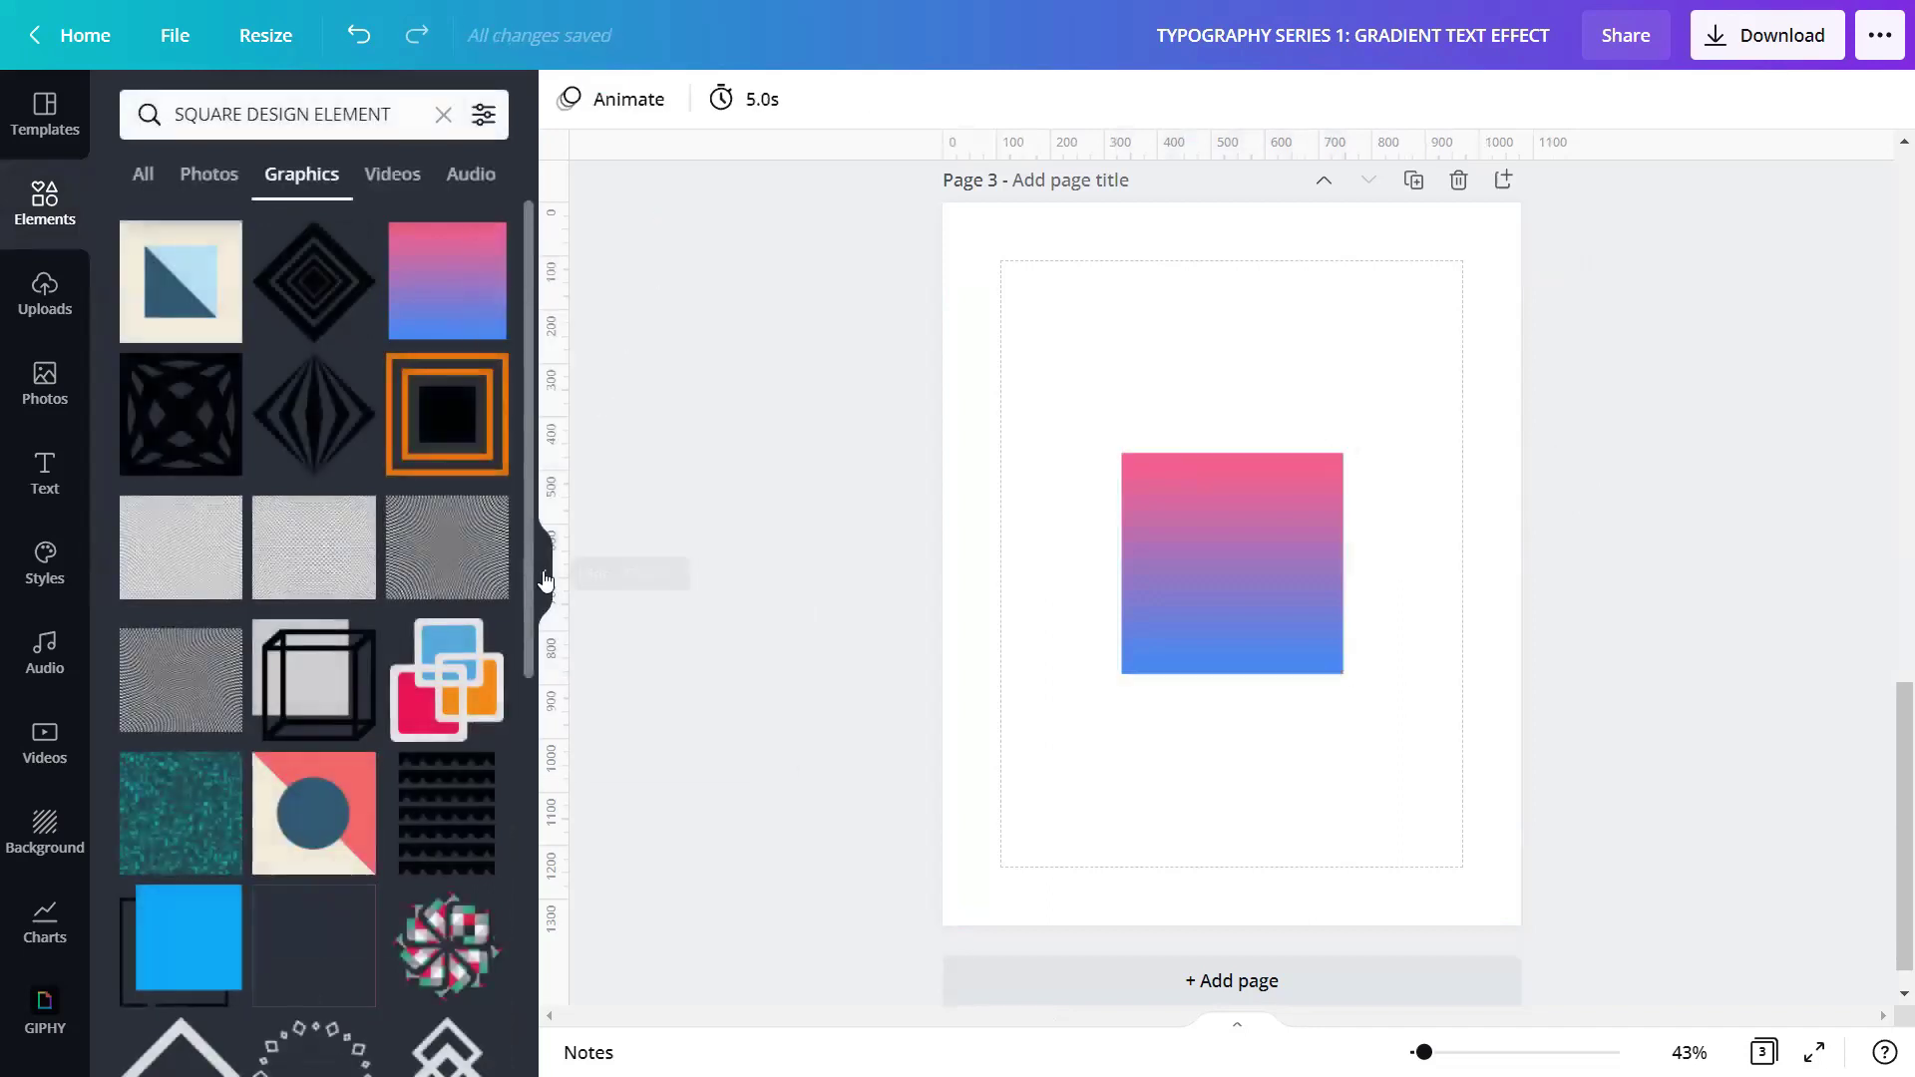
# Step: Drag the Page 3 gradient's corners outward to enlarge it across the page
pyautogui.click(548, 586)
pyautogui.click(1085, 647)
pyautogui.moveTo(895, 675); pyautogui.dragTo(605, 946)
pyautogui.scroll(3, 1107, 613)
pyautogui.moveTo(1121, 698); pyautogui.dragTo(1499, 504)
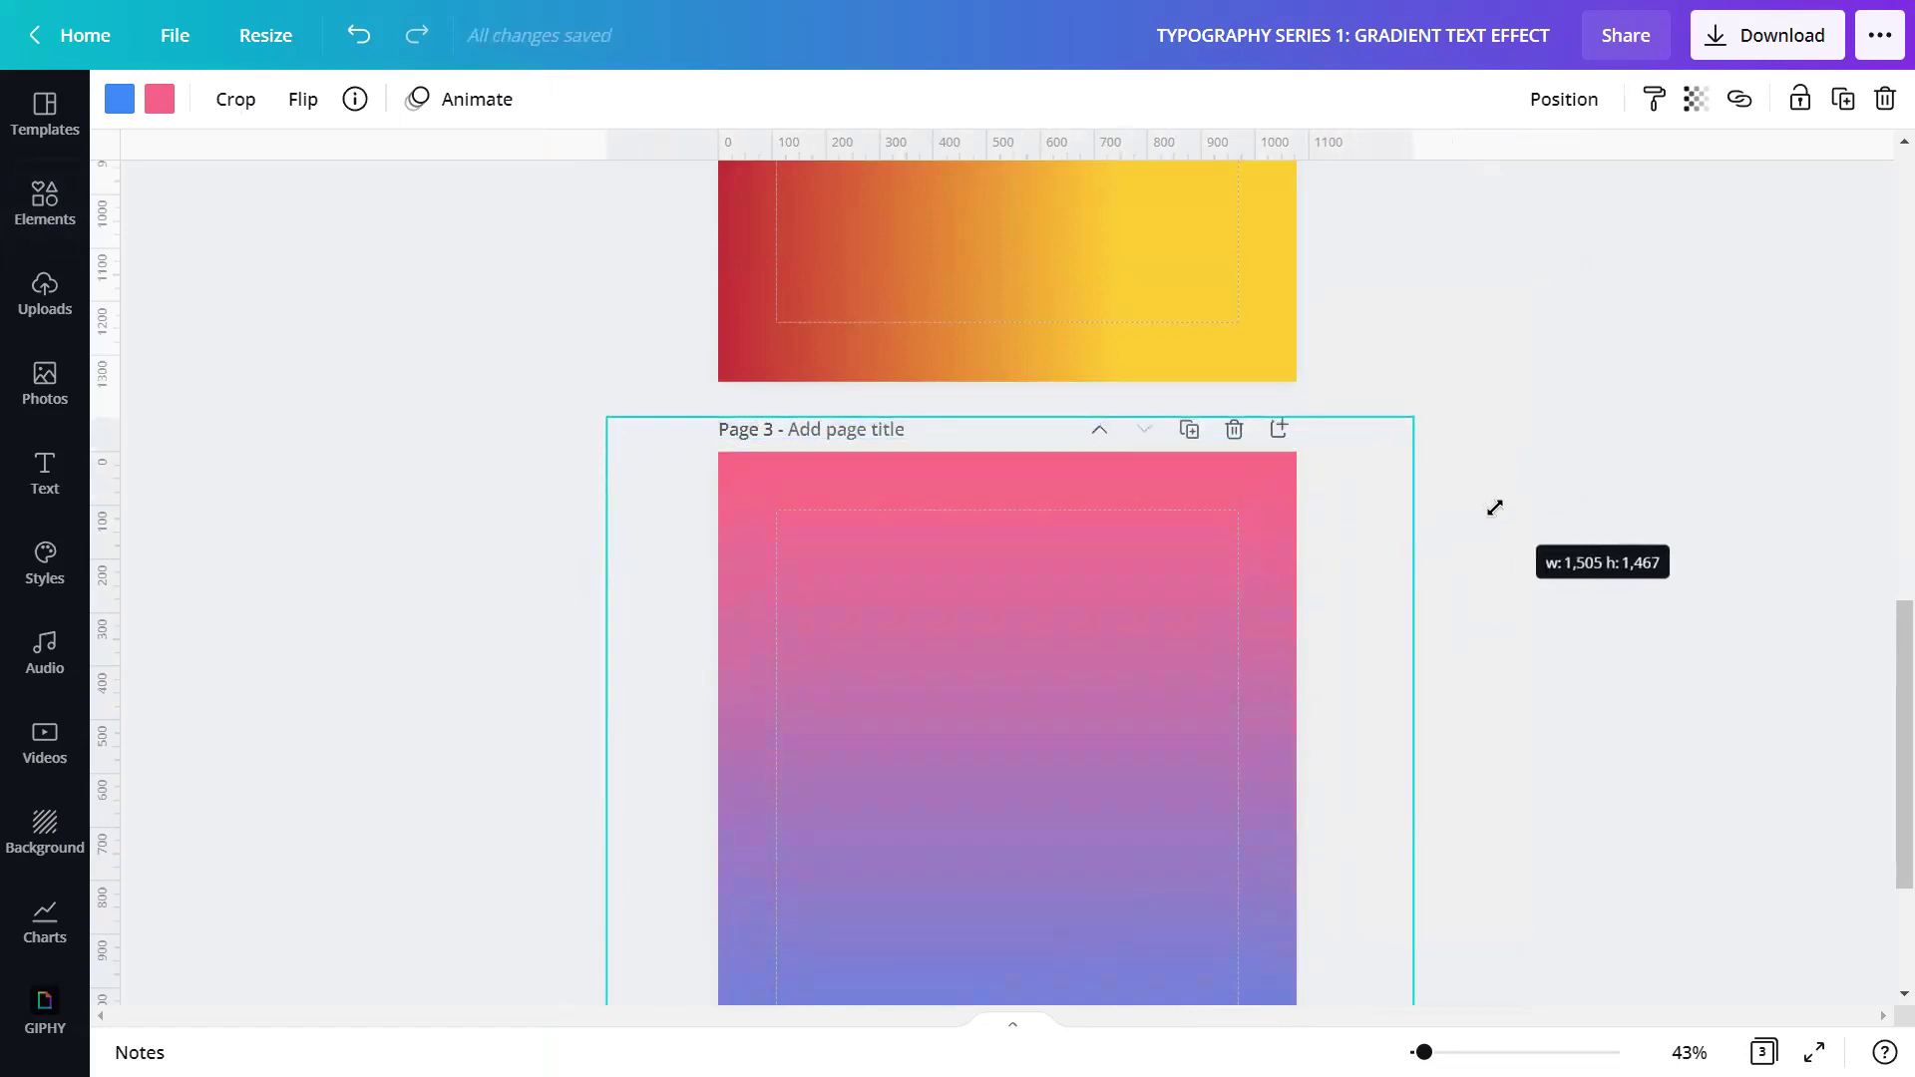
# Step: Align the gradient to the page's vertical middle and reselect it
pyautogui.click(1571, 103)
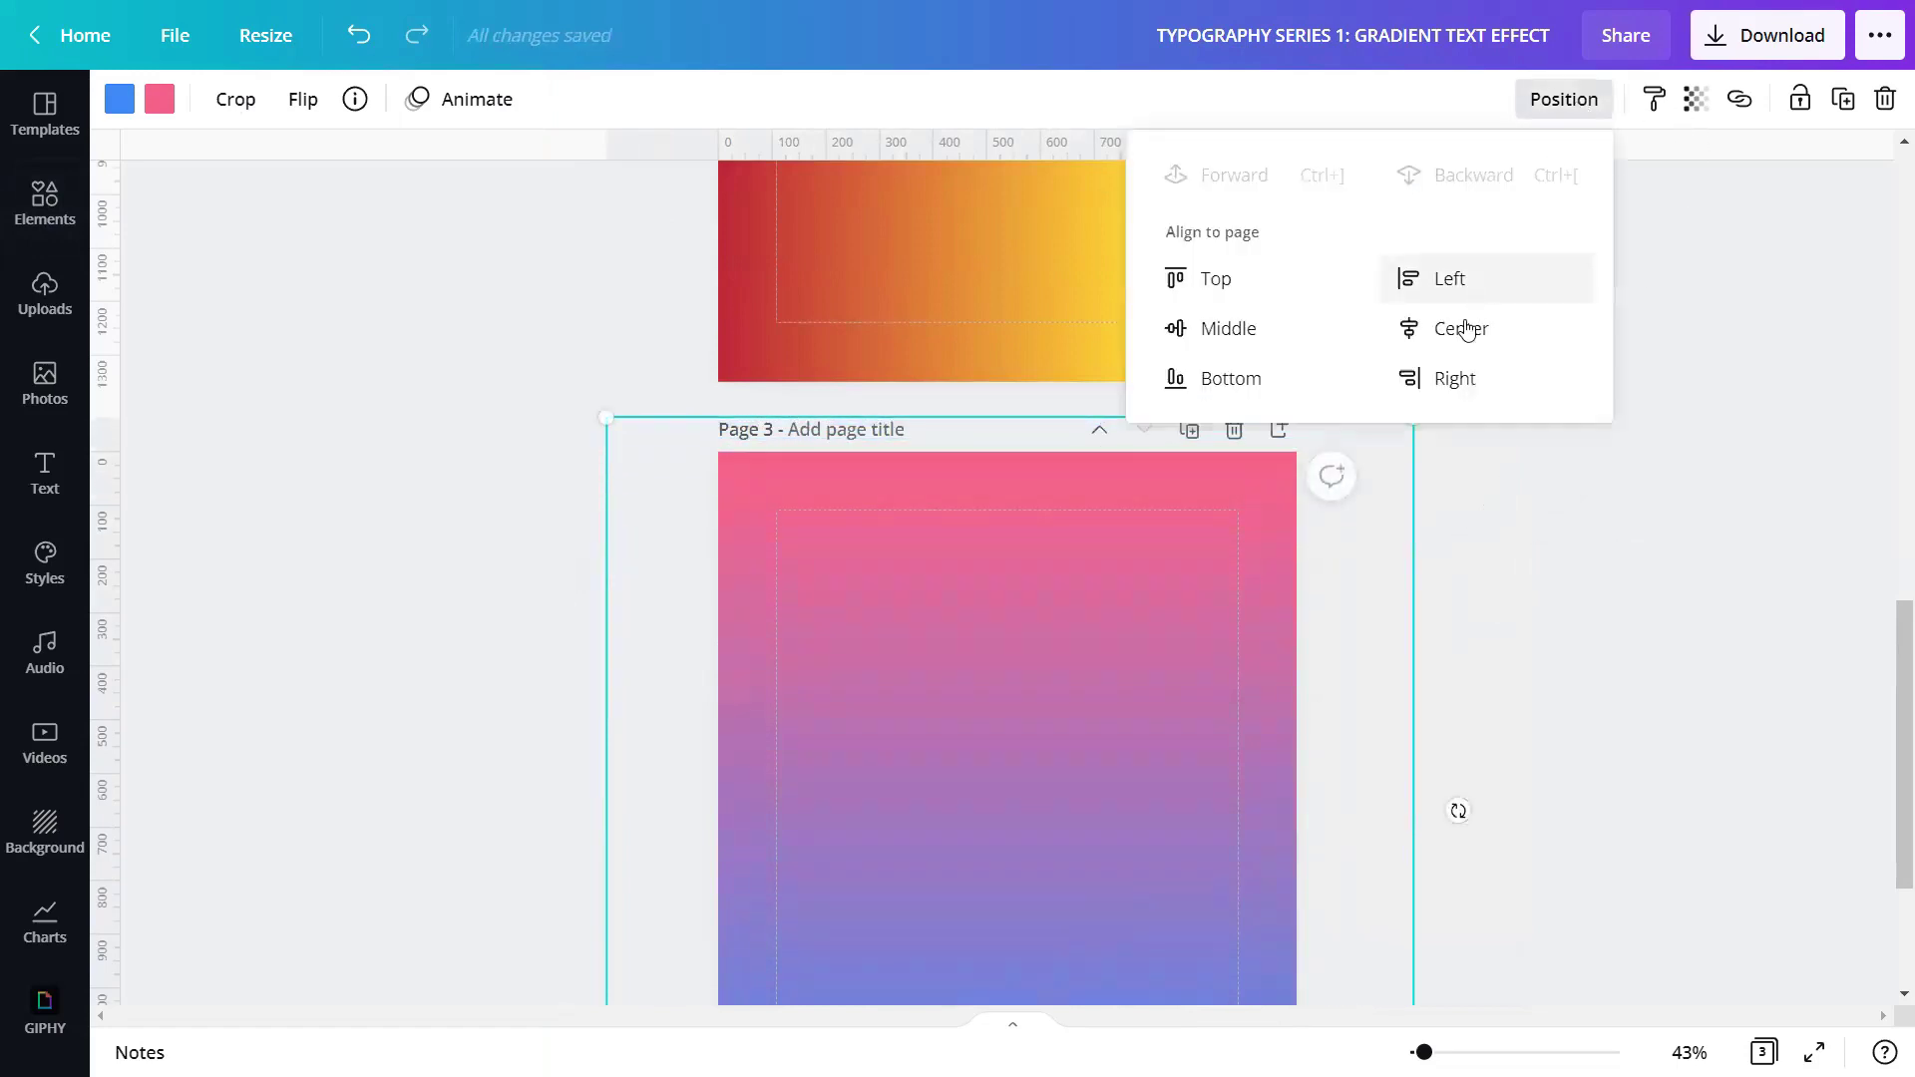
pyautogui.click(1241, 348)
pyautogui.click(1515, 607)
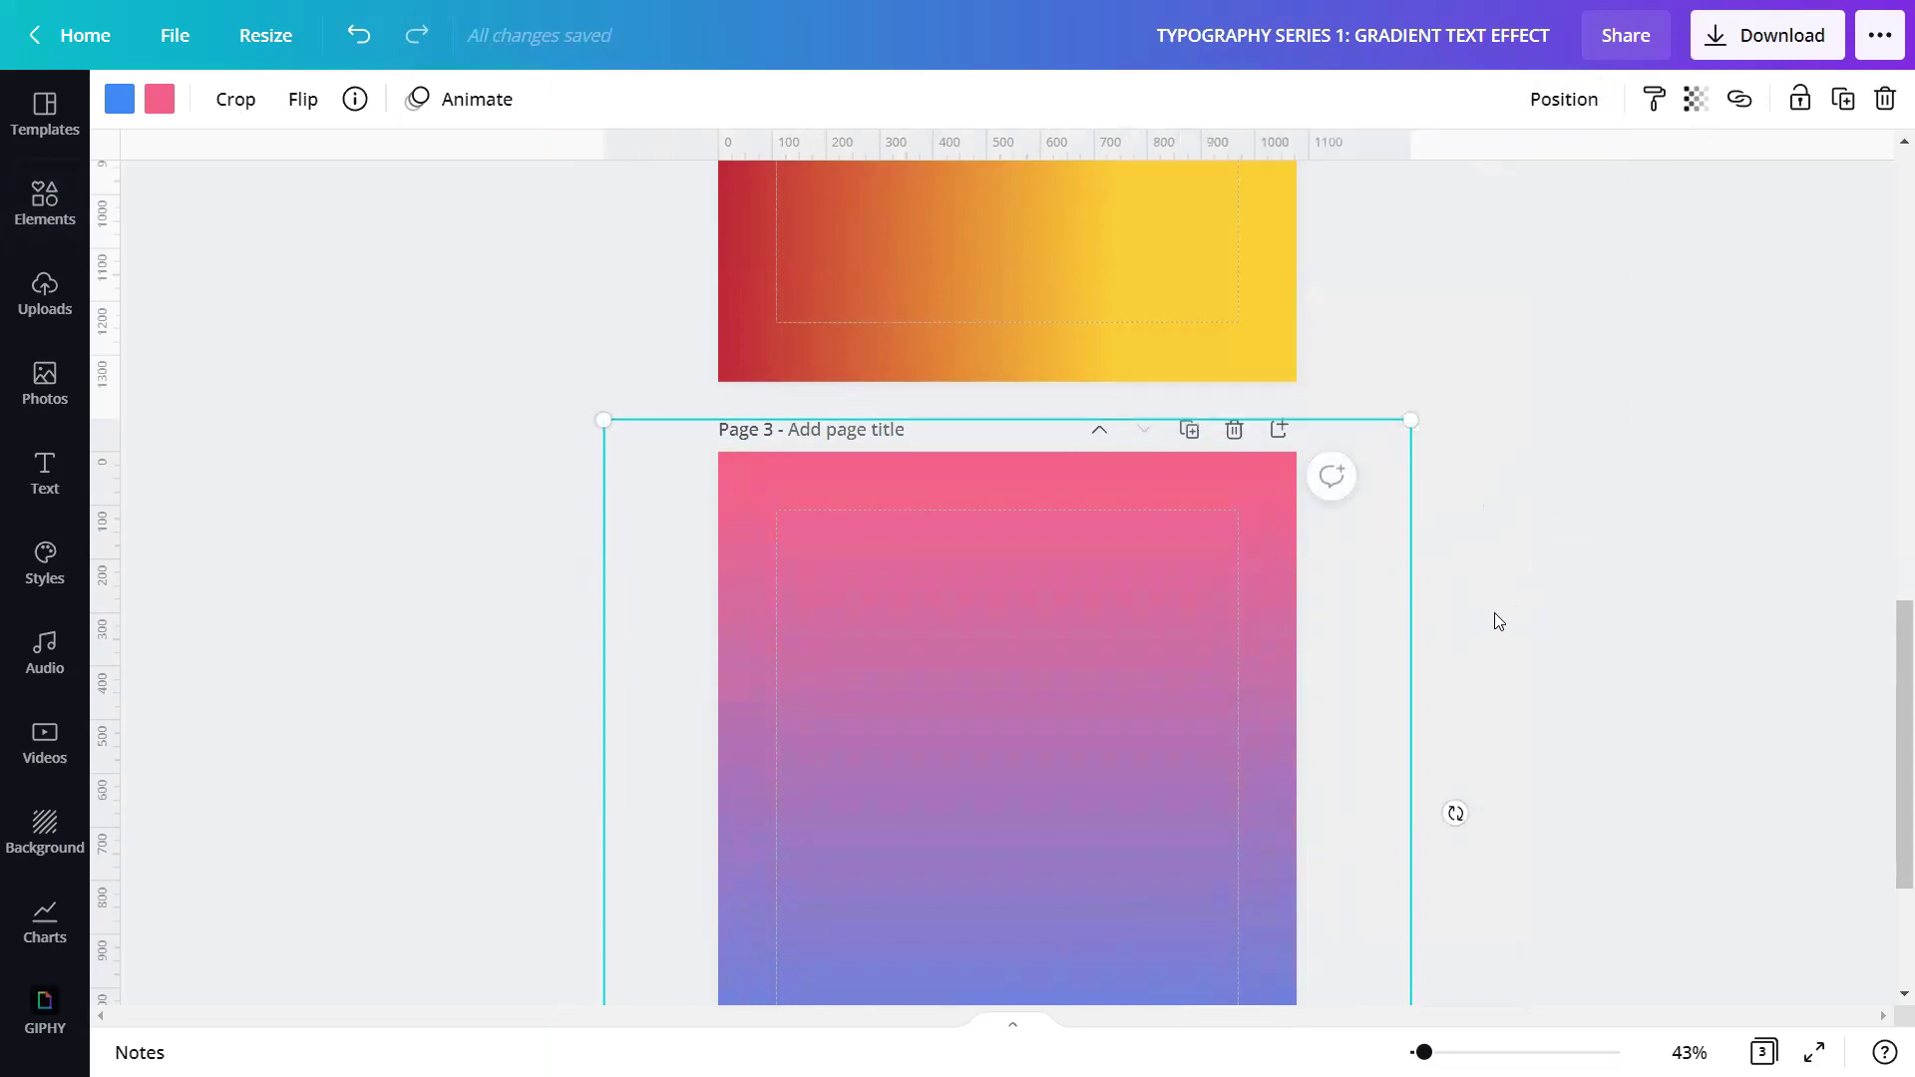
pyautogui.scroll(-3, 1495, 612)
pyautogui.click(1440, 608)
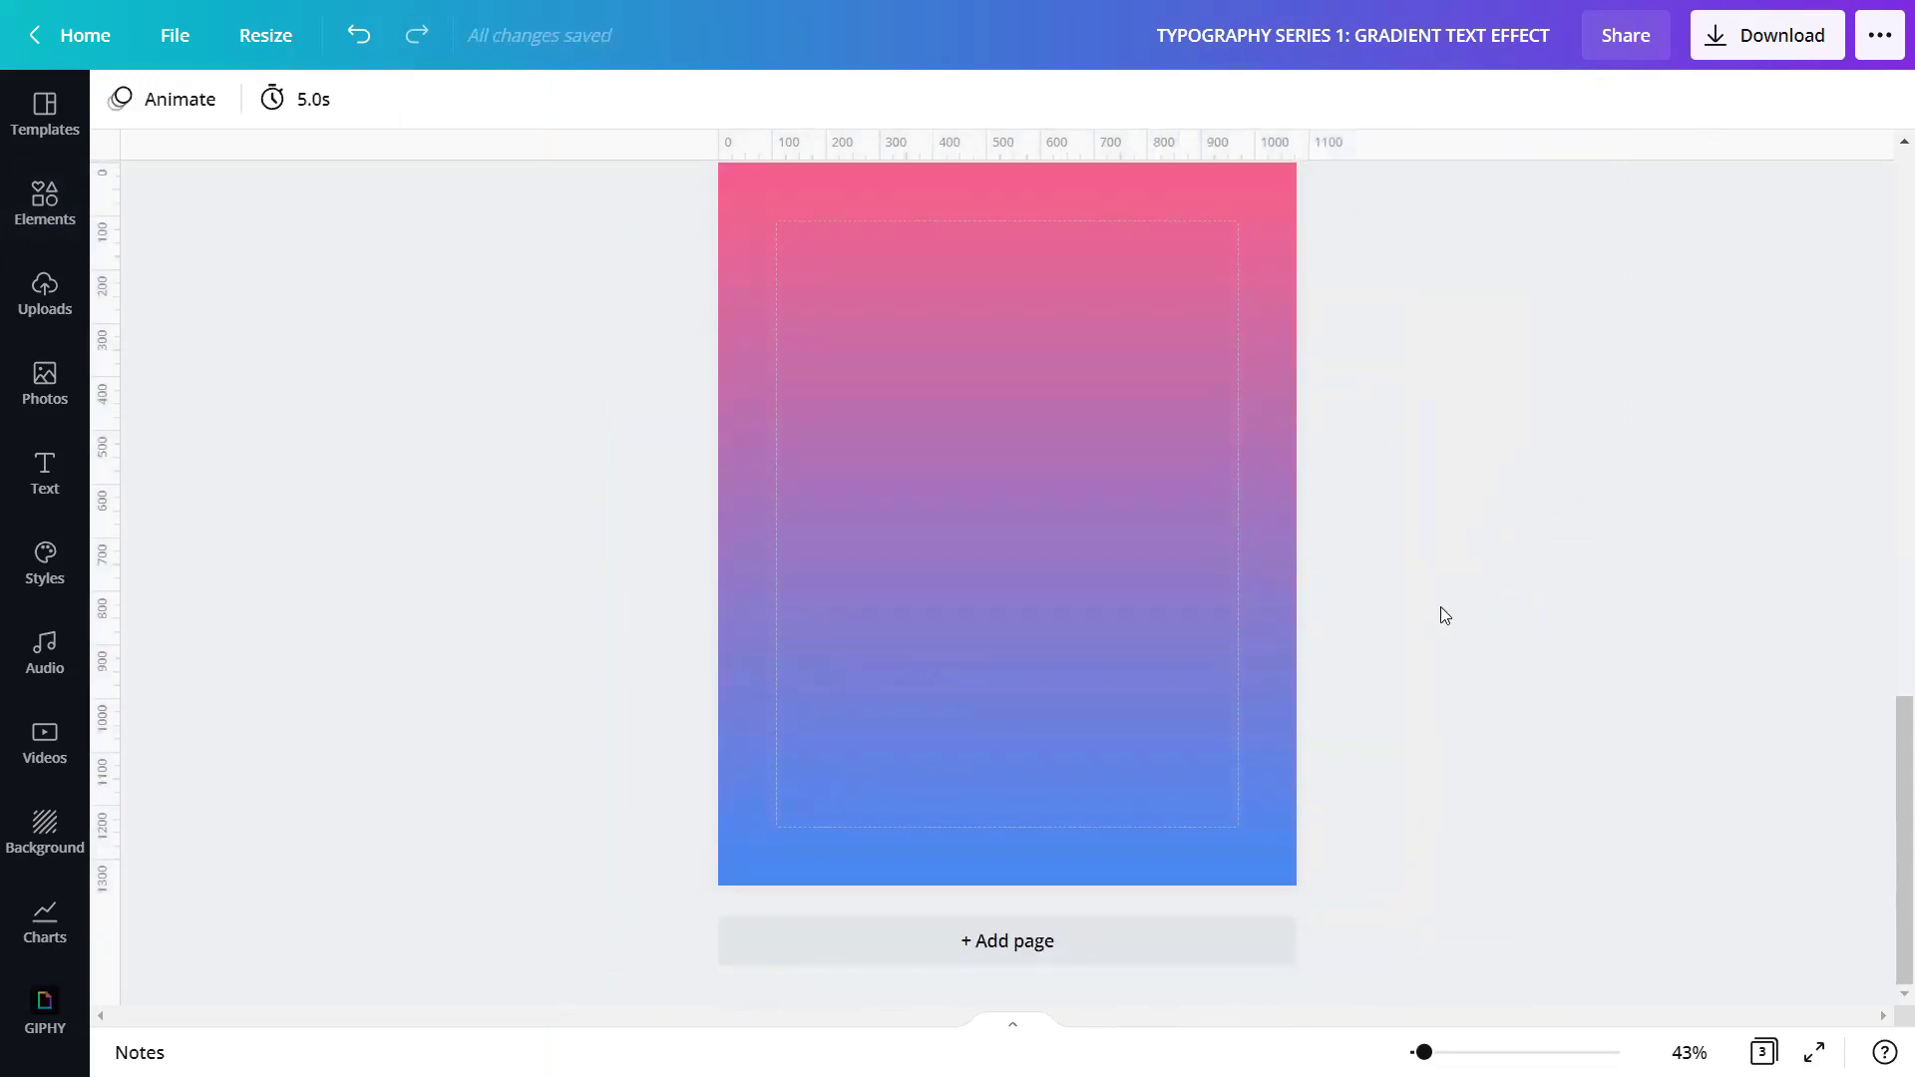
pyautogui.scroll(1, 1448, 608)
pyautogui.scroll(-2, 1451, 610)
pyautogui.click(1077, 602)
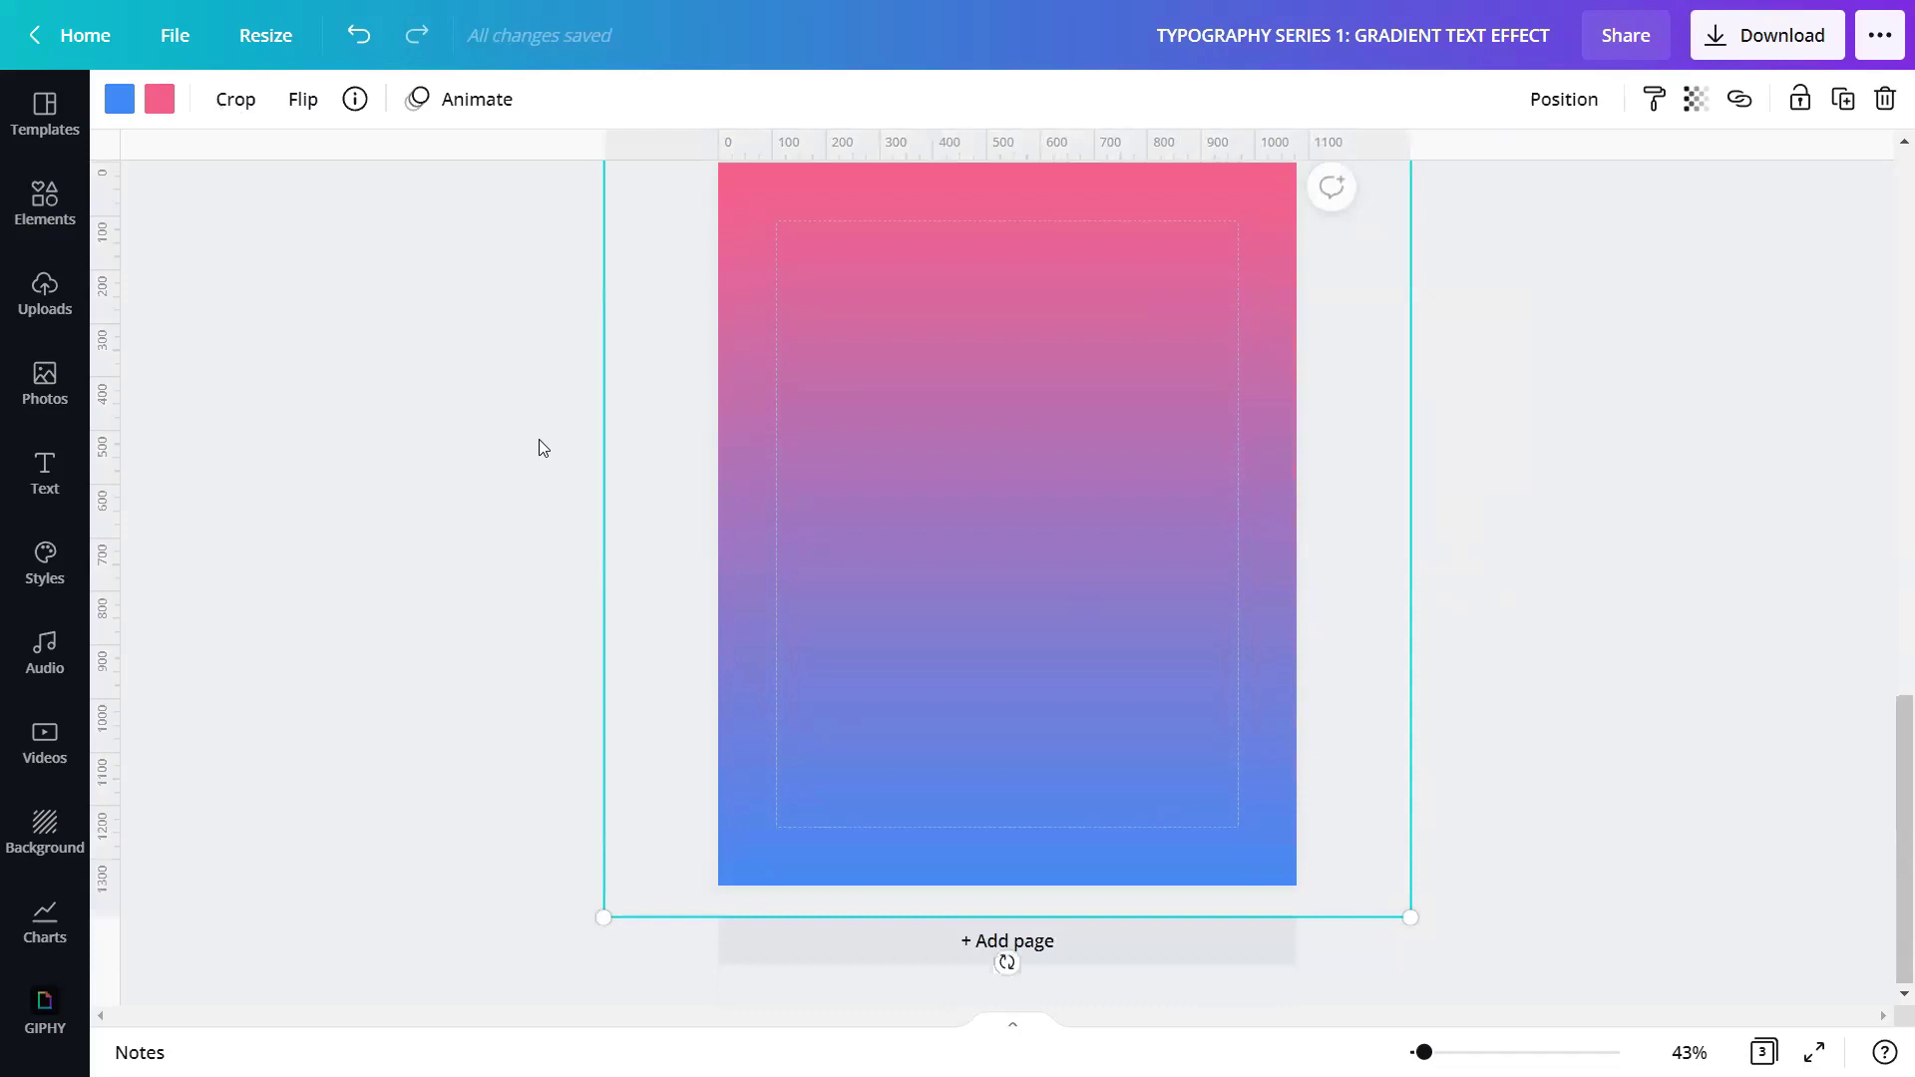
# Step: Change the Page 3 gradient's blue to dark Cobalt and its pink to red
pyautogui.click(113, 102)
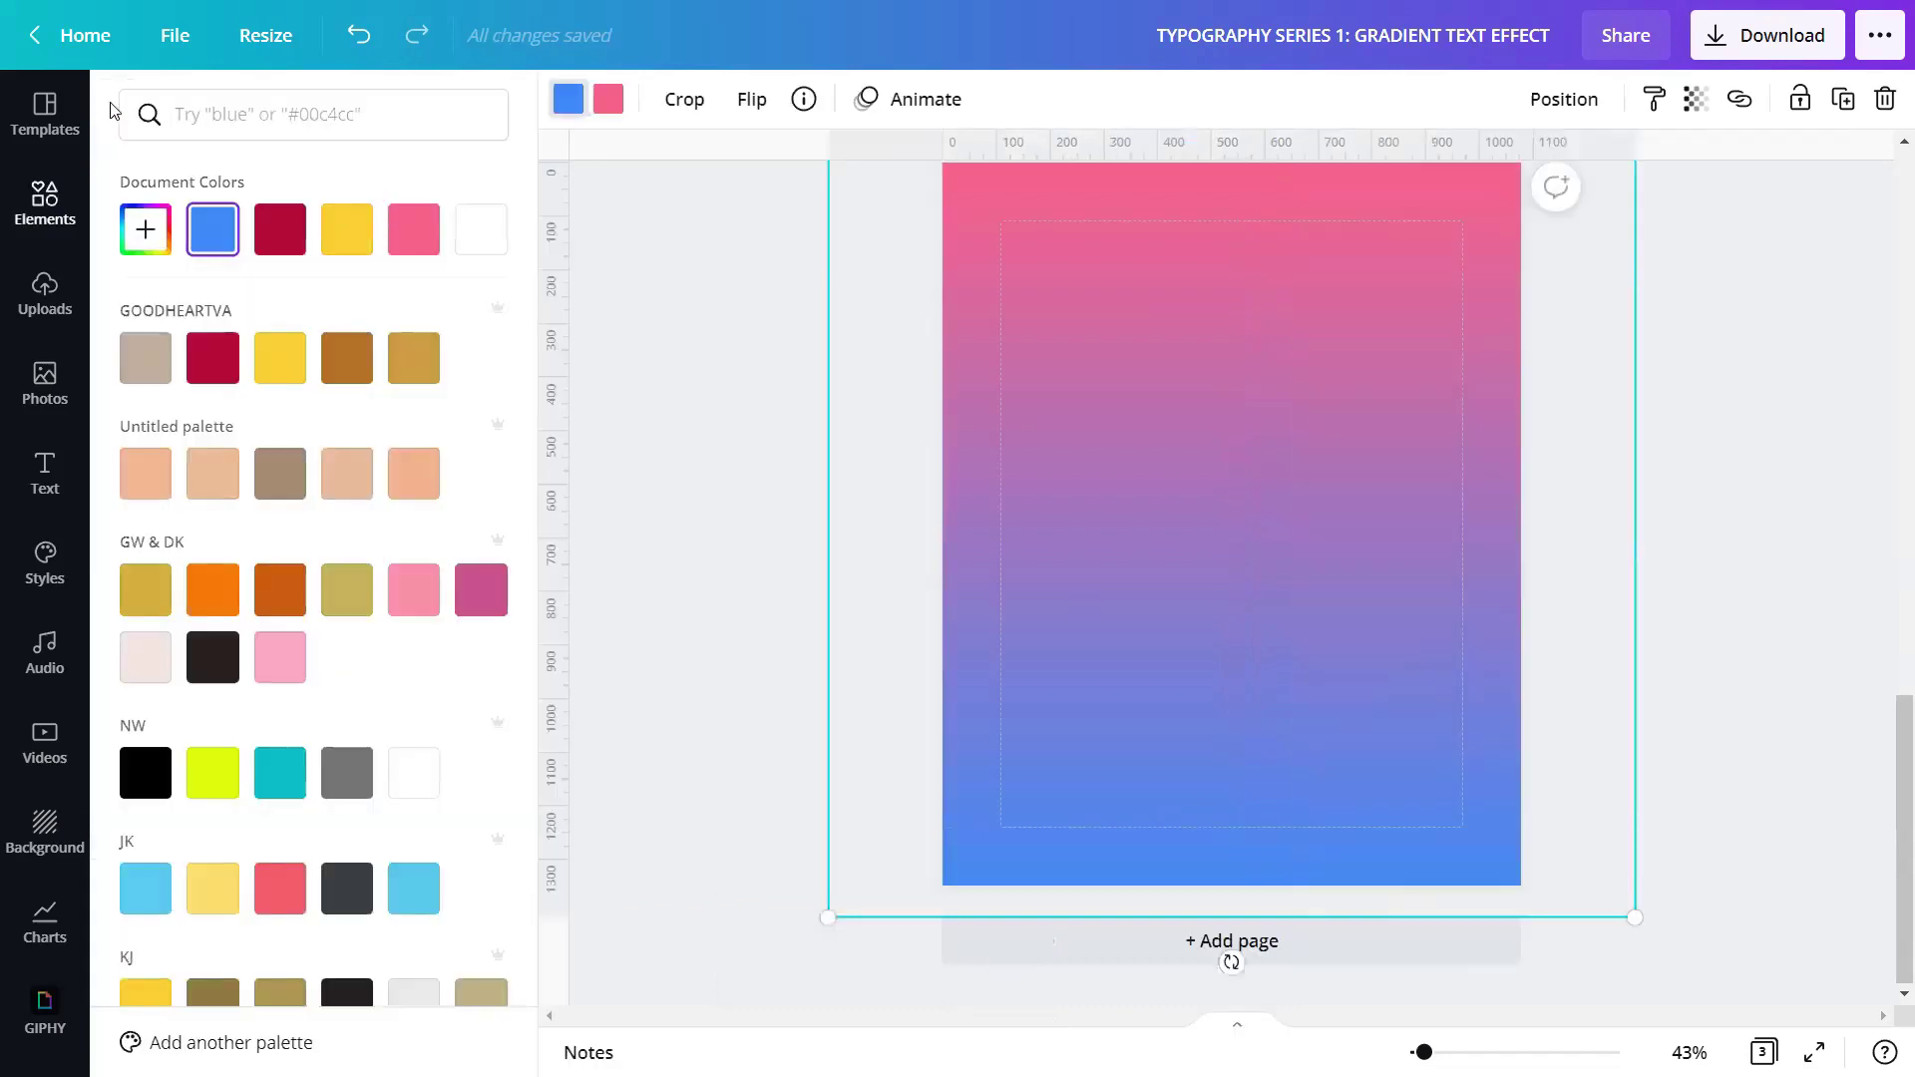
pyautogui.scroll(-10, 244, 449)
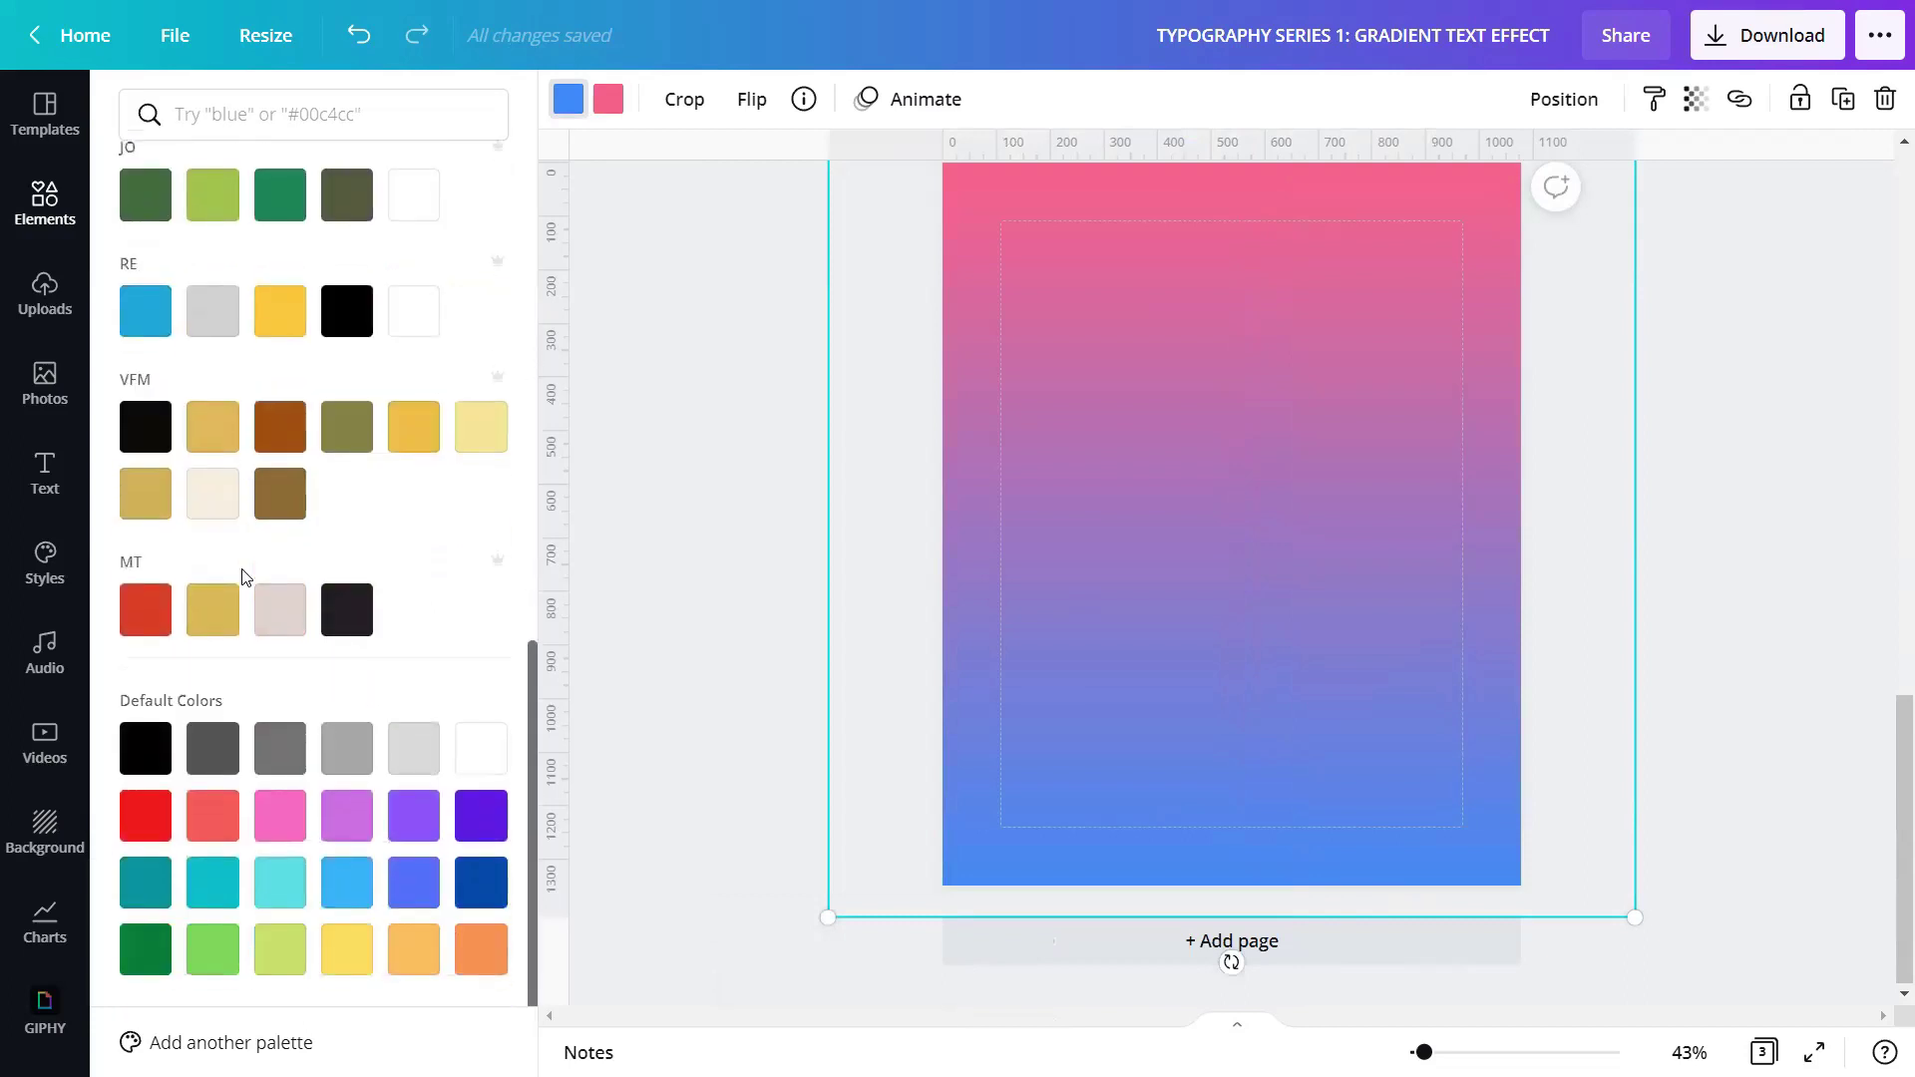
pyautogui.click(475, 903)
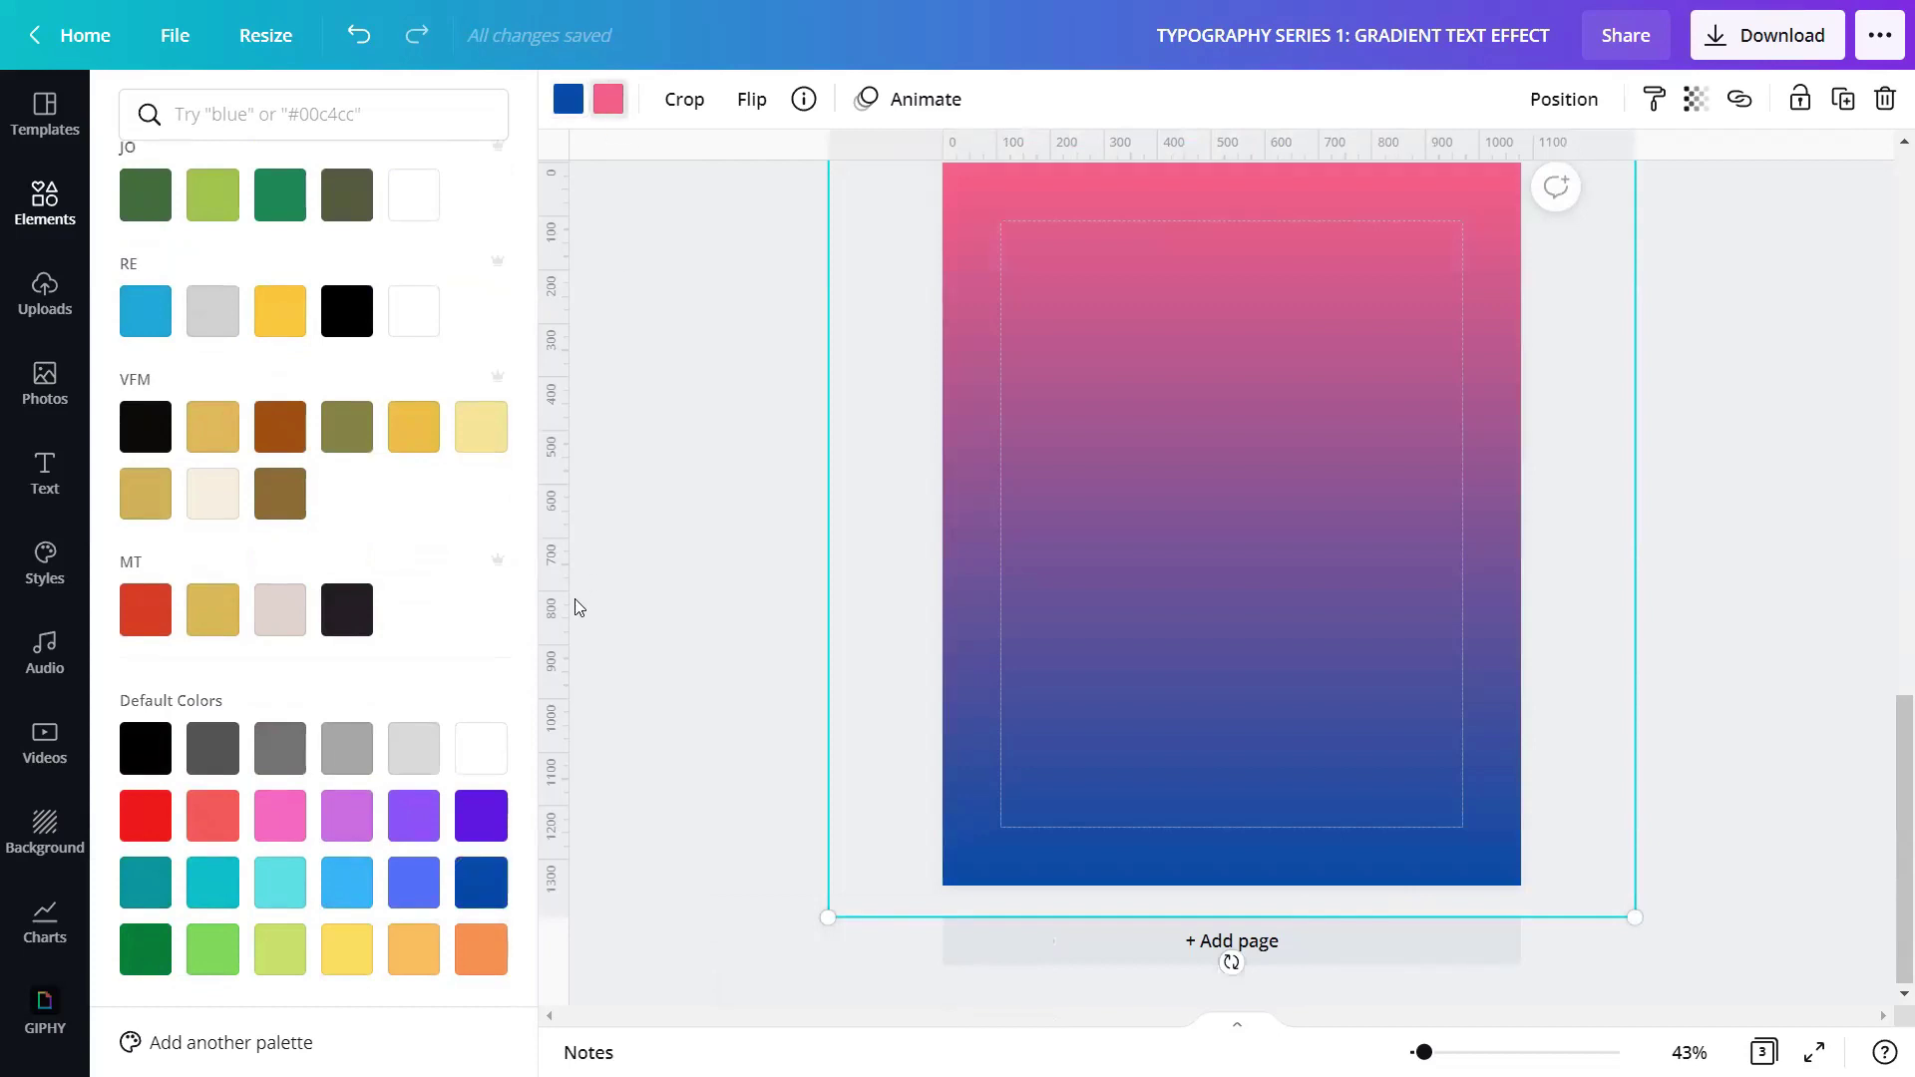
pyautogui.click(133, 818)
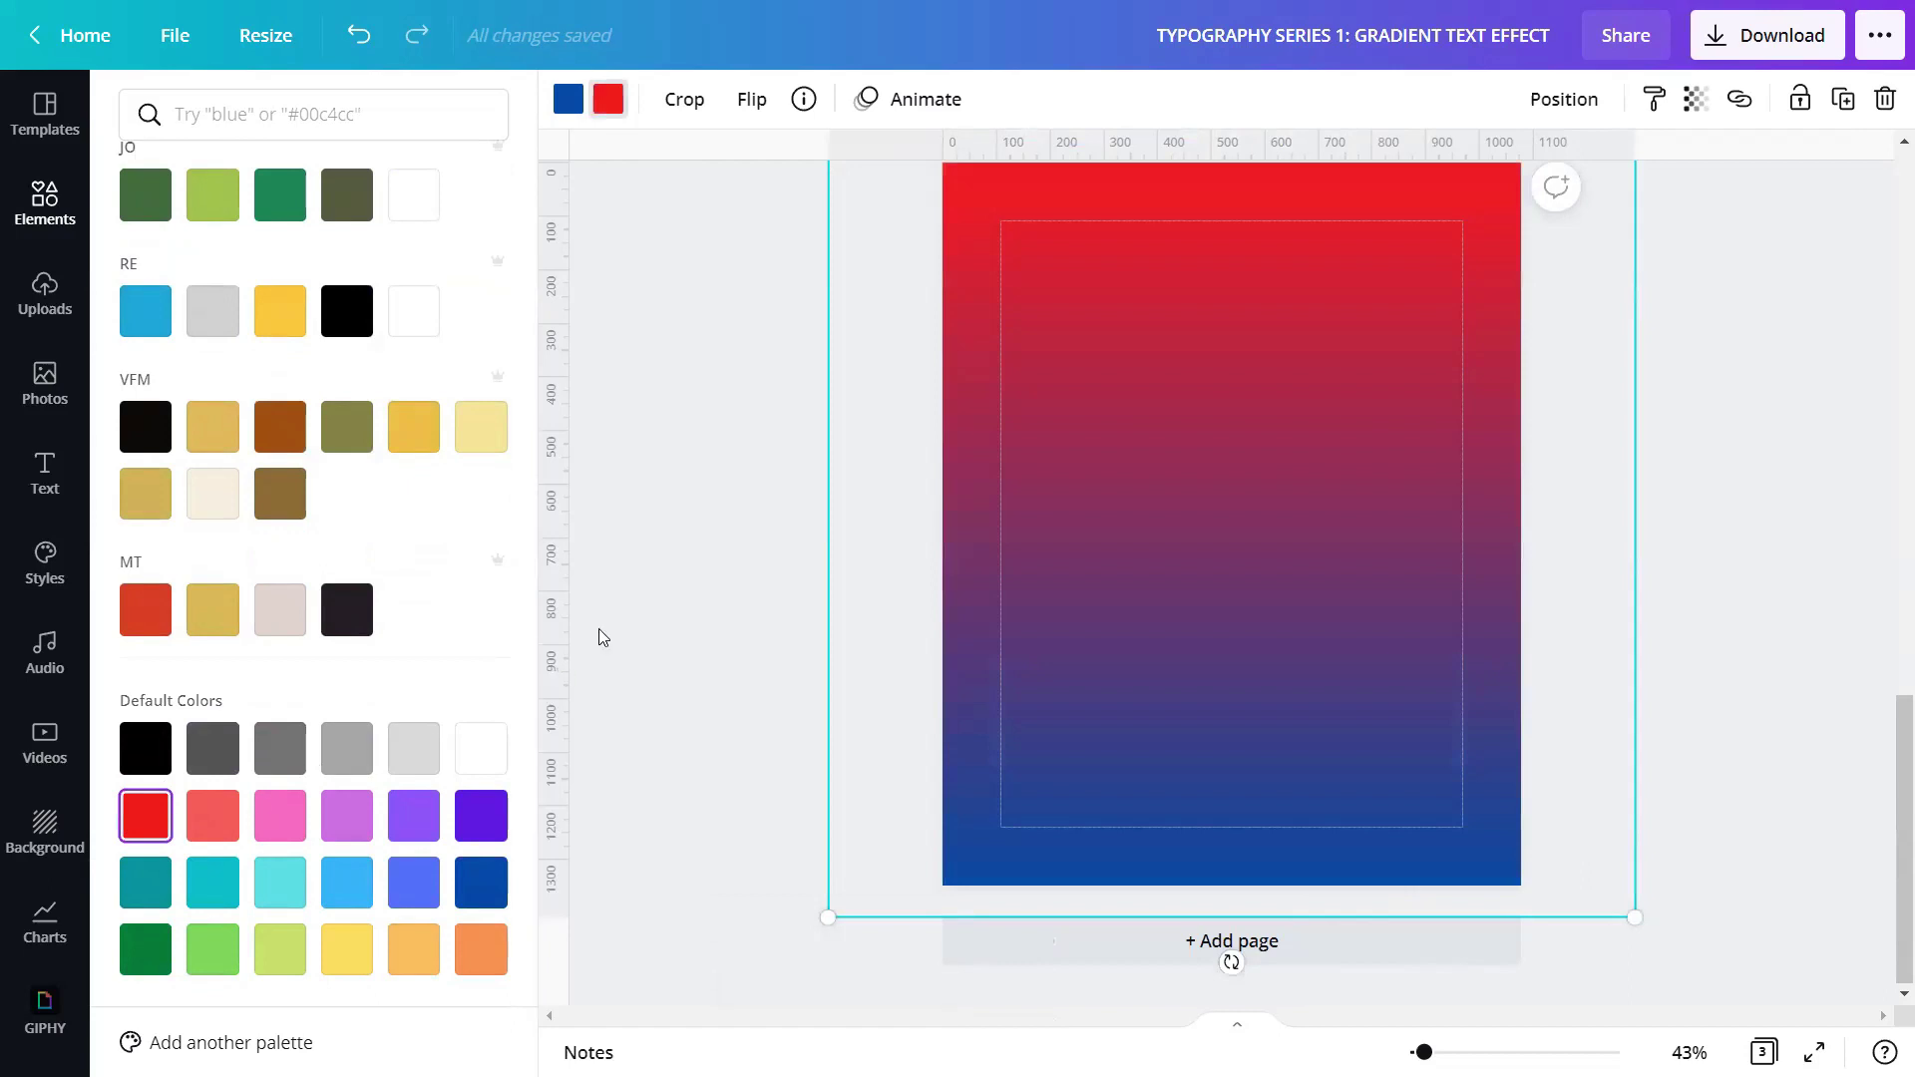
pyautogui.click(639, 593)
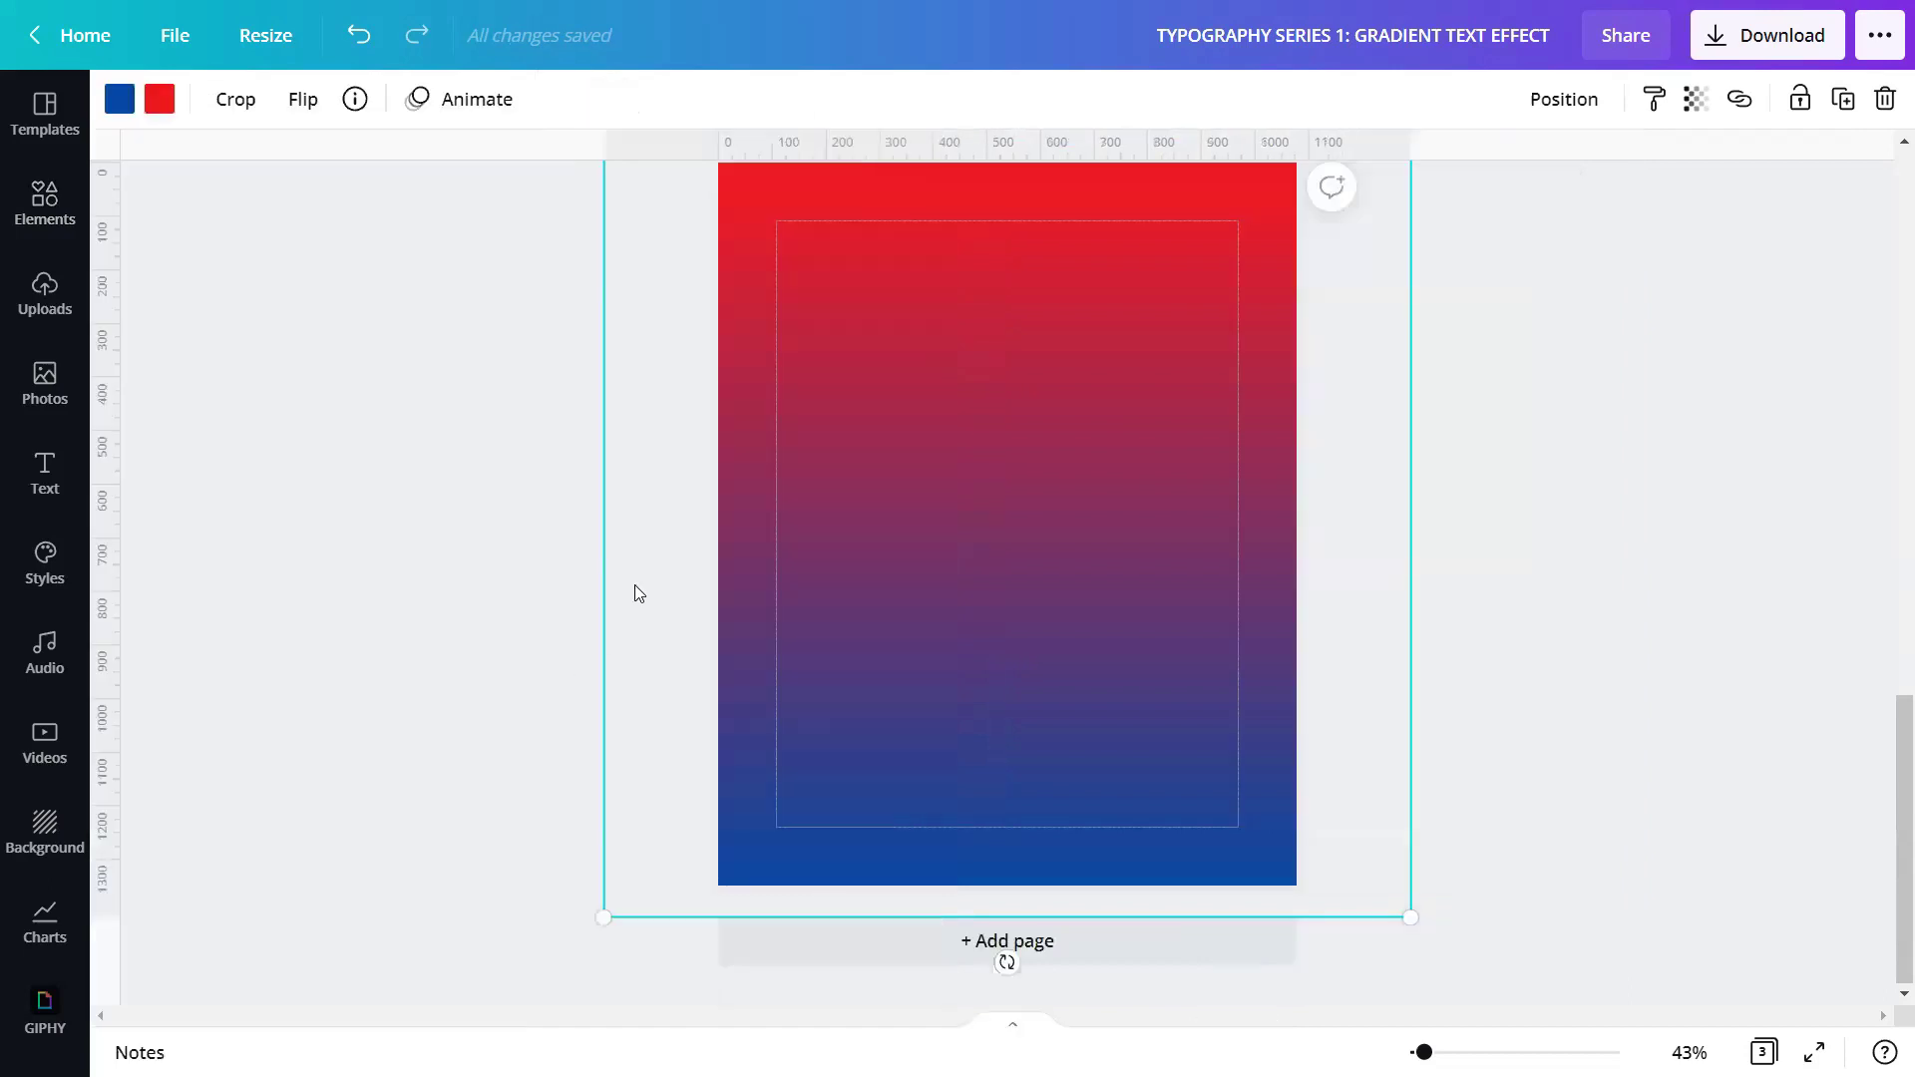
pyautogui.click(1580, 589)
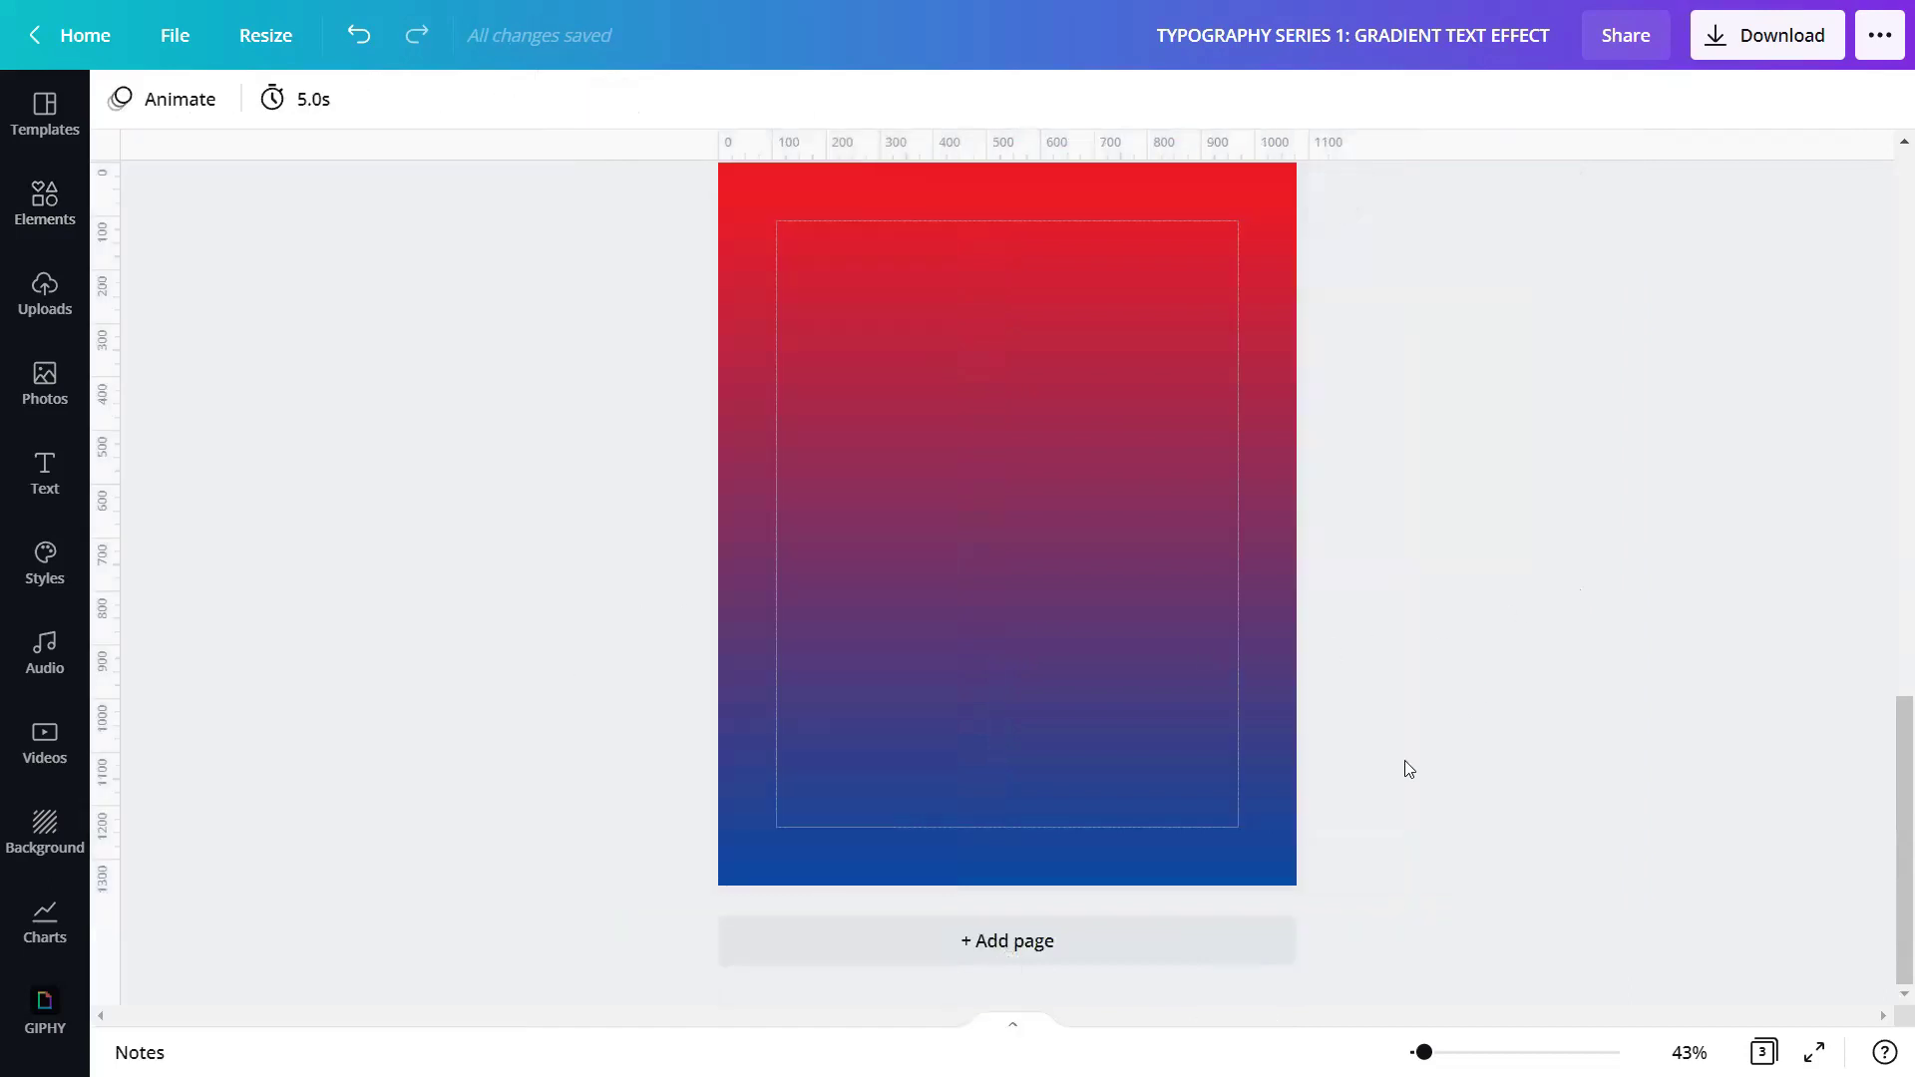
# Step: Add Page 4 with the first Graphics result for 'WIDE RECOLORABLE GRADIENT'
pyautogui.click(1067, 950)
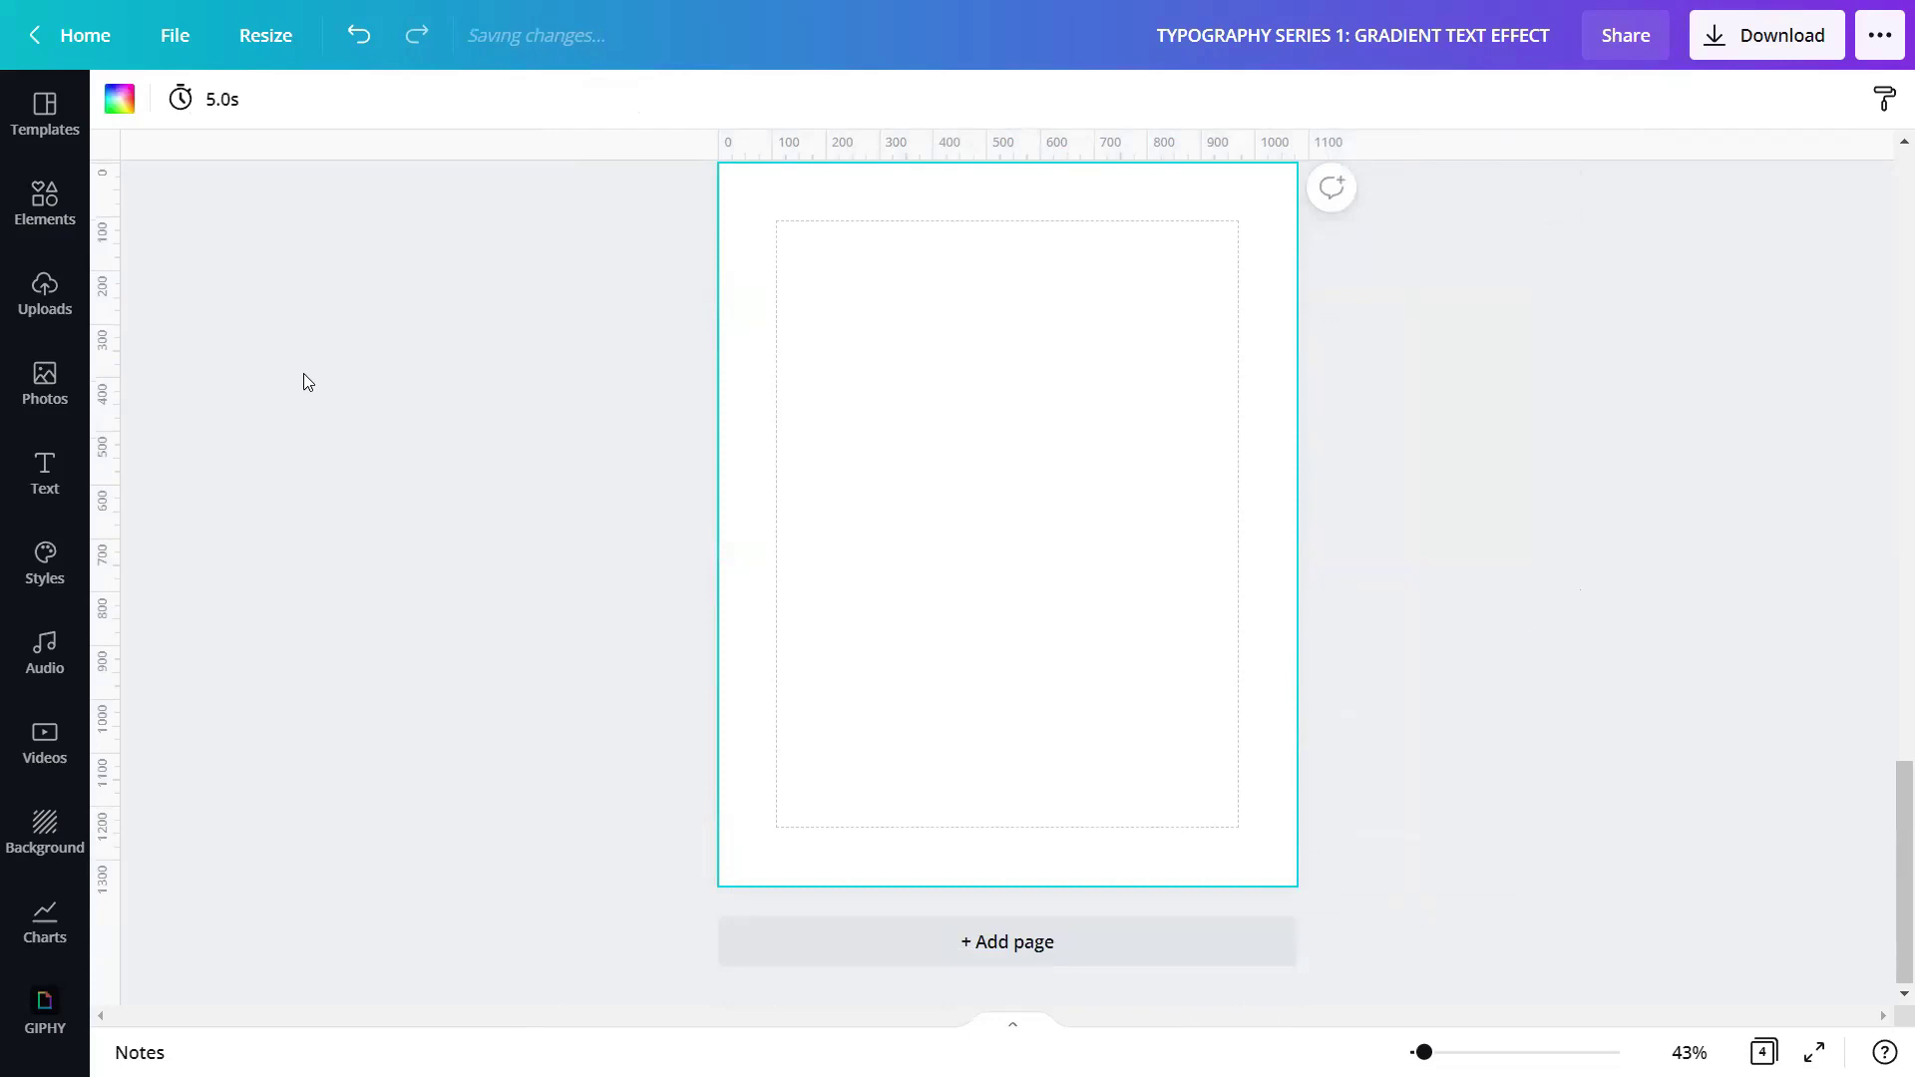
pyautogui.click(50, 222)
pyautogui.click(190, 117)
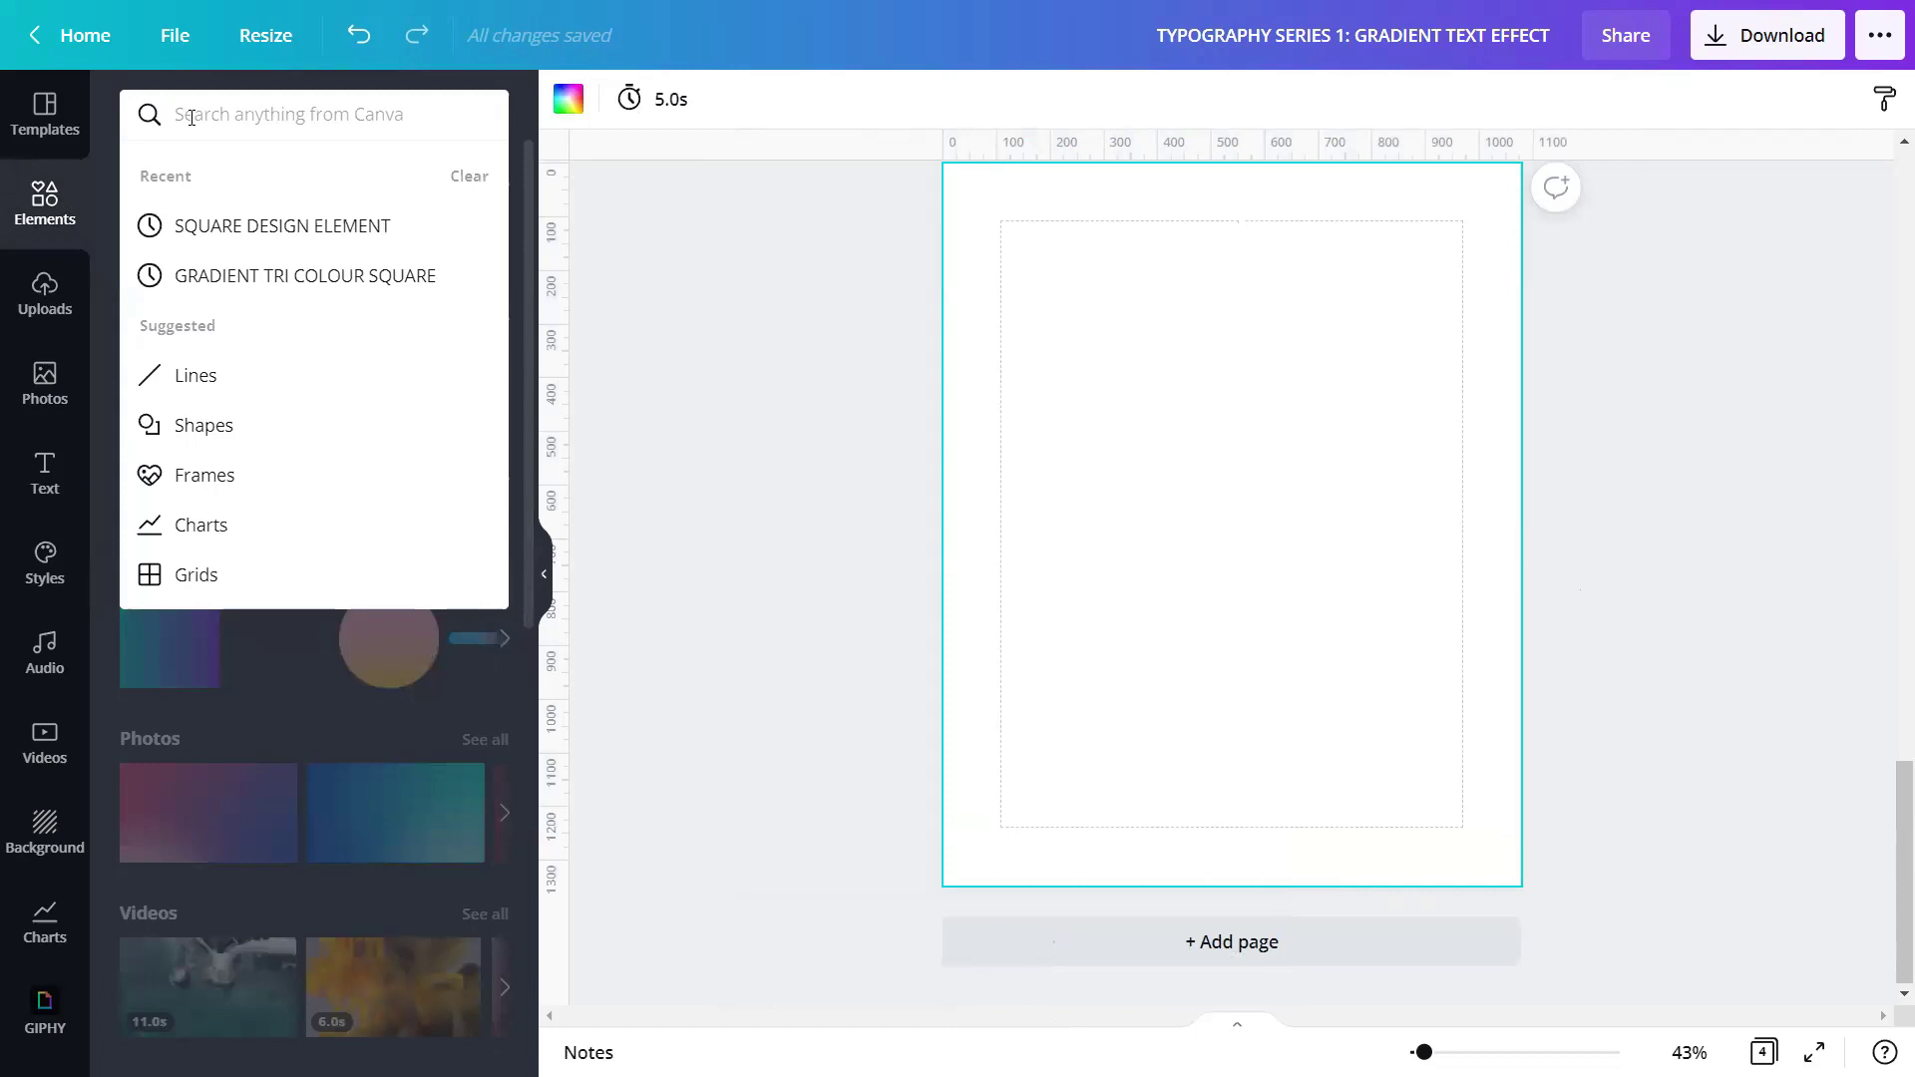
pyautogui.write('WIDE RECOLORABLE')
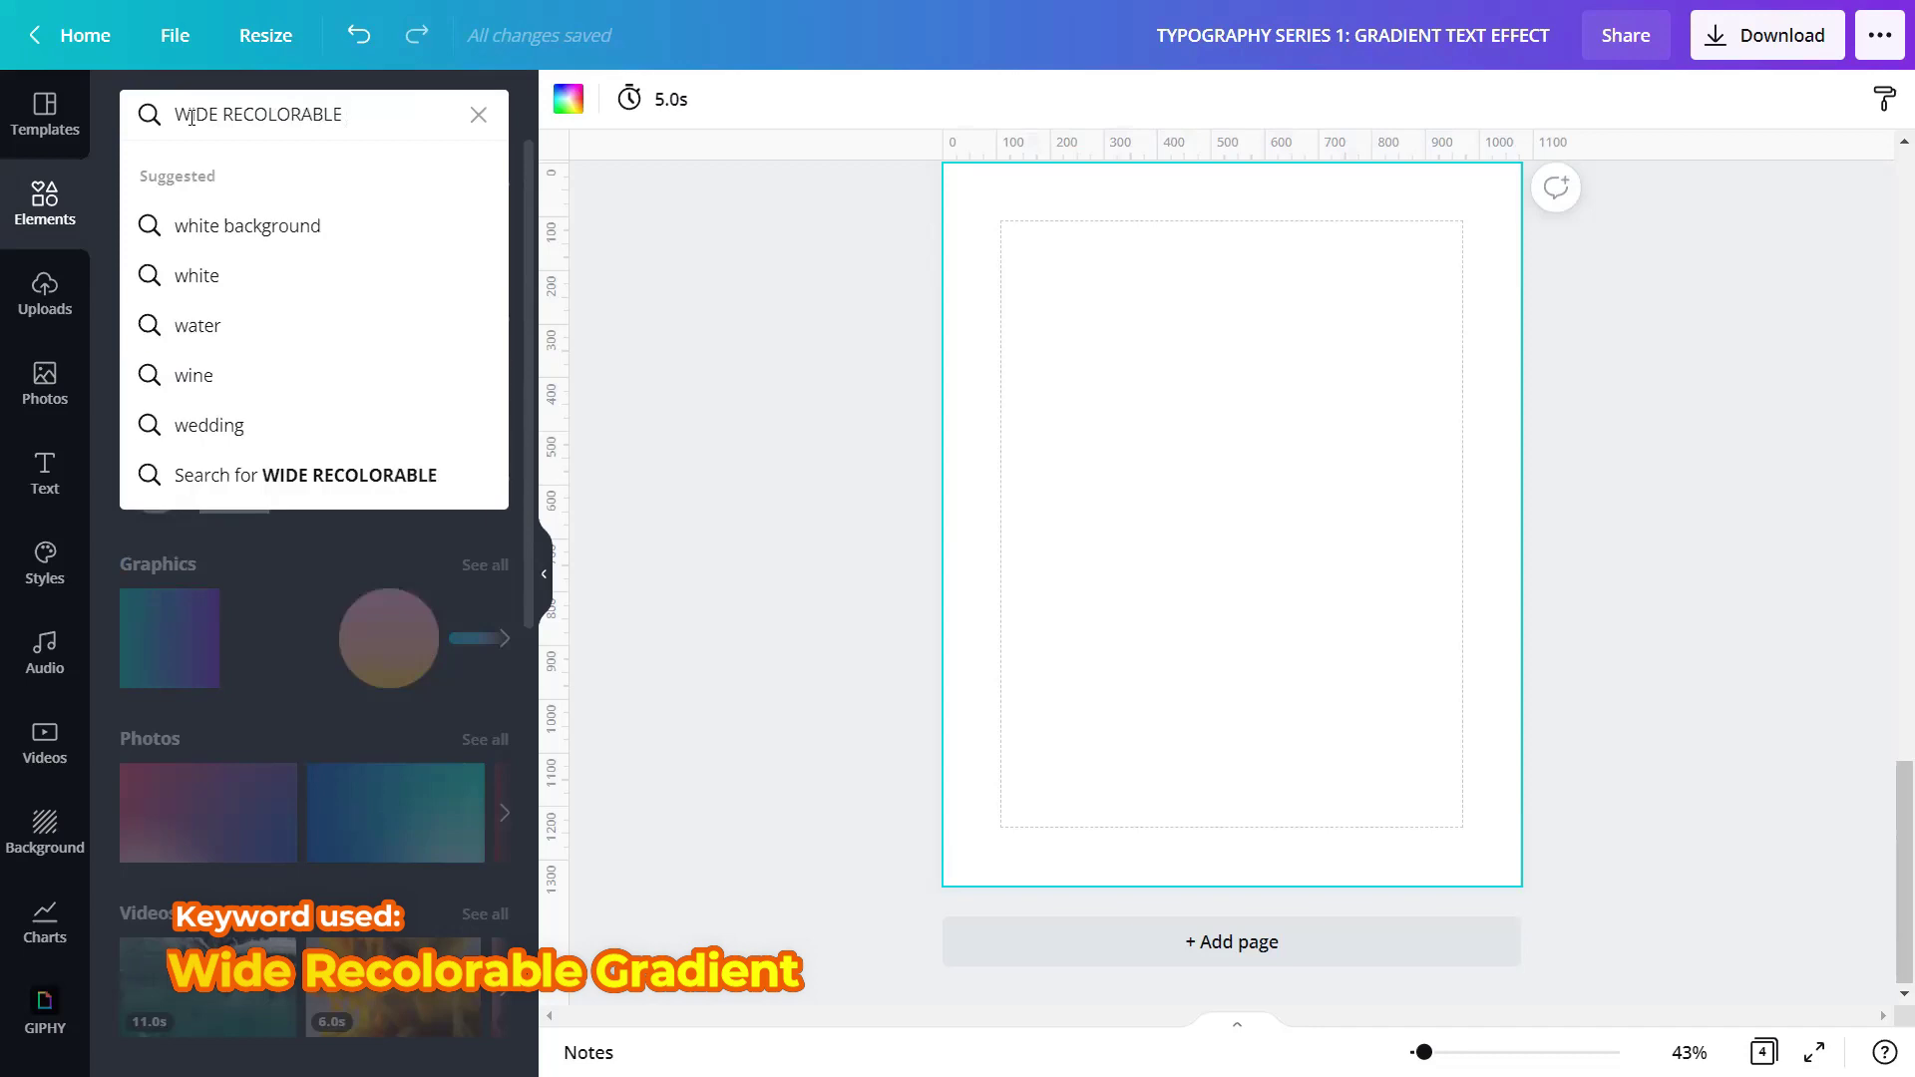
pyautogui.write(' GRADIENT')
pyautogui.press('Return')
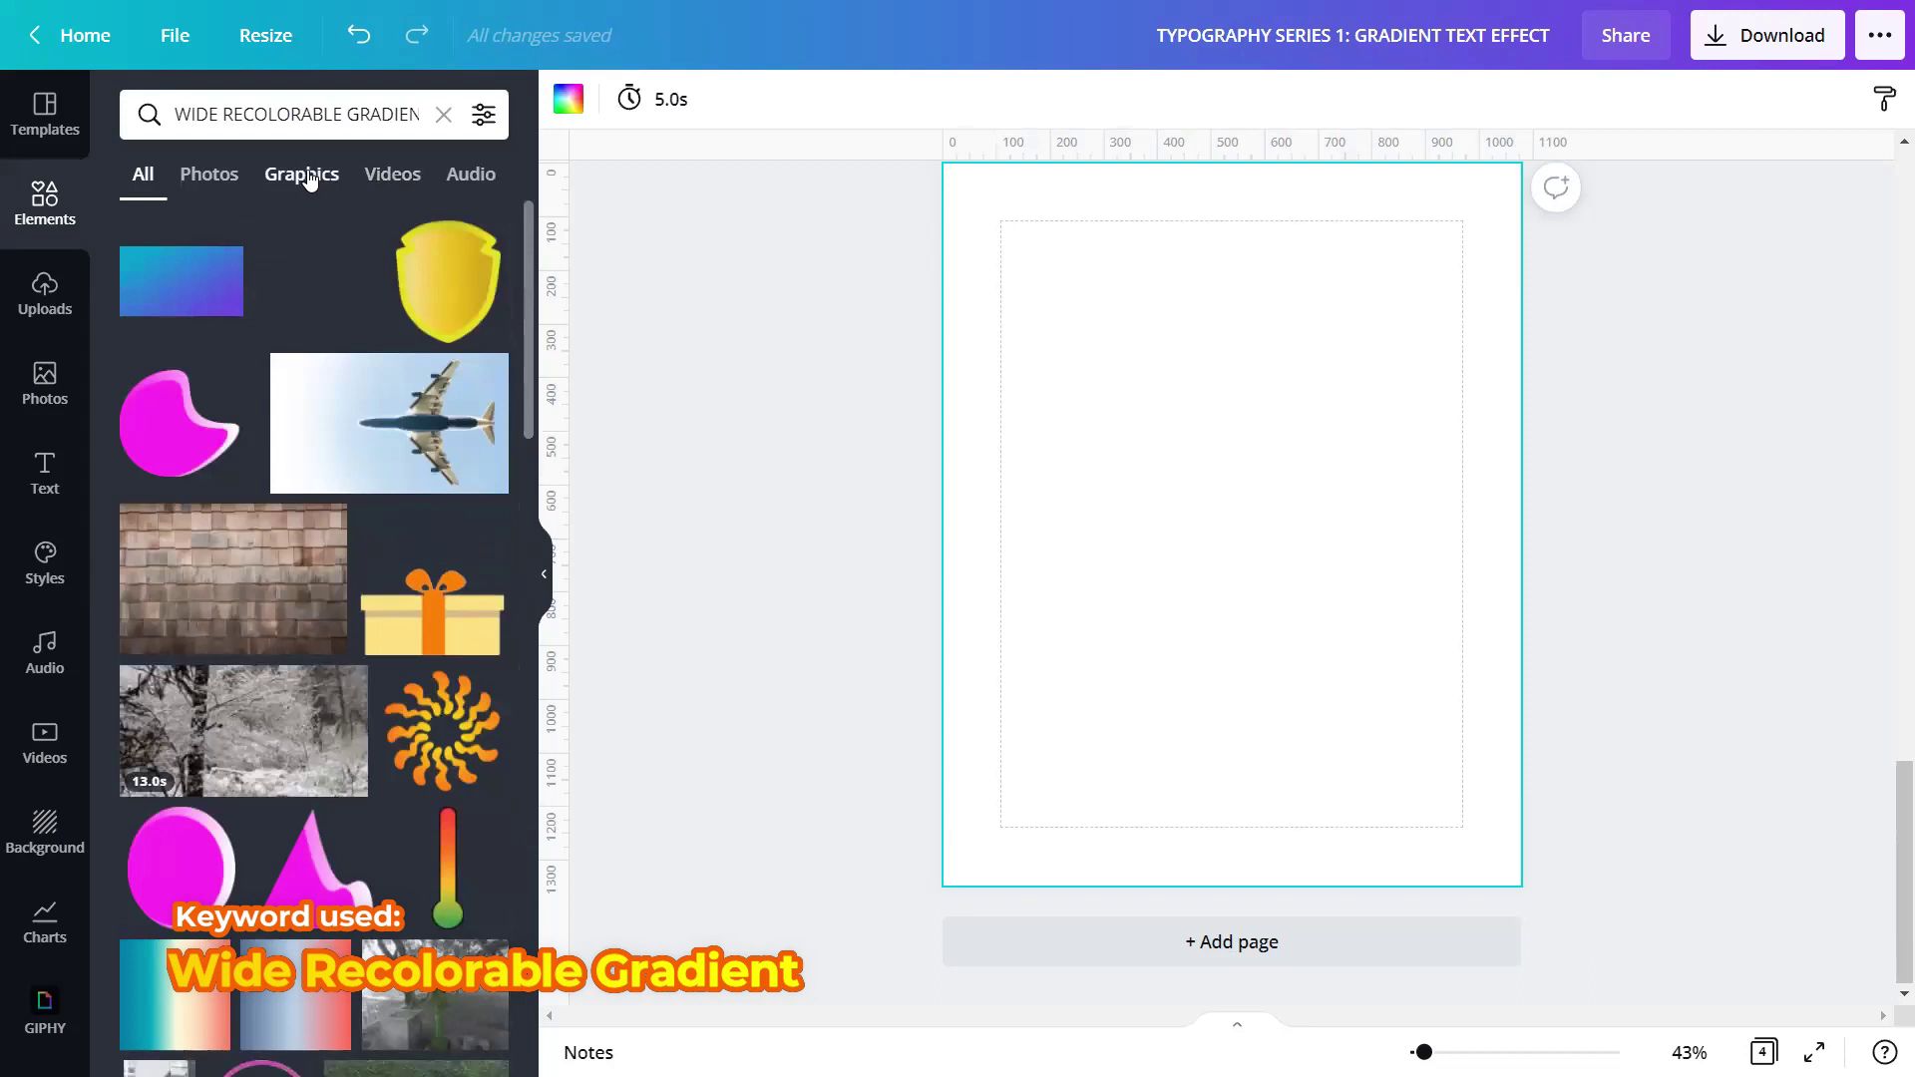
pyautogui.click(309, 178)
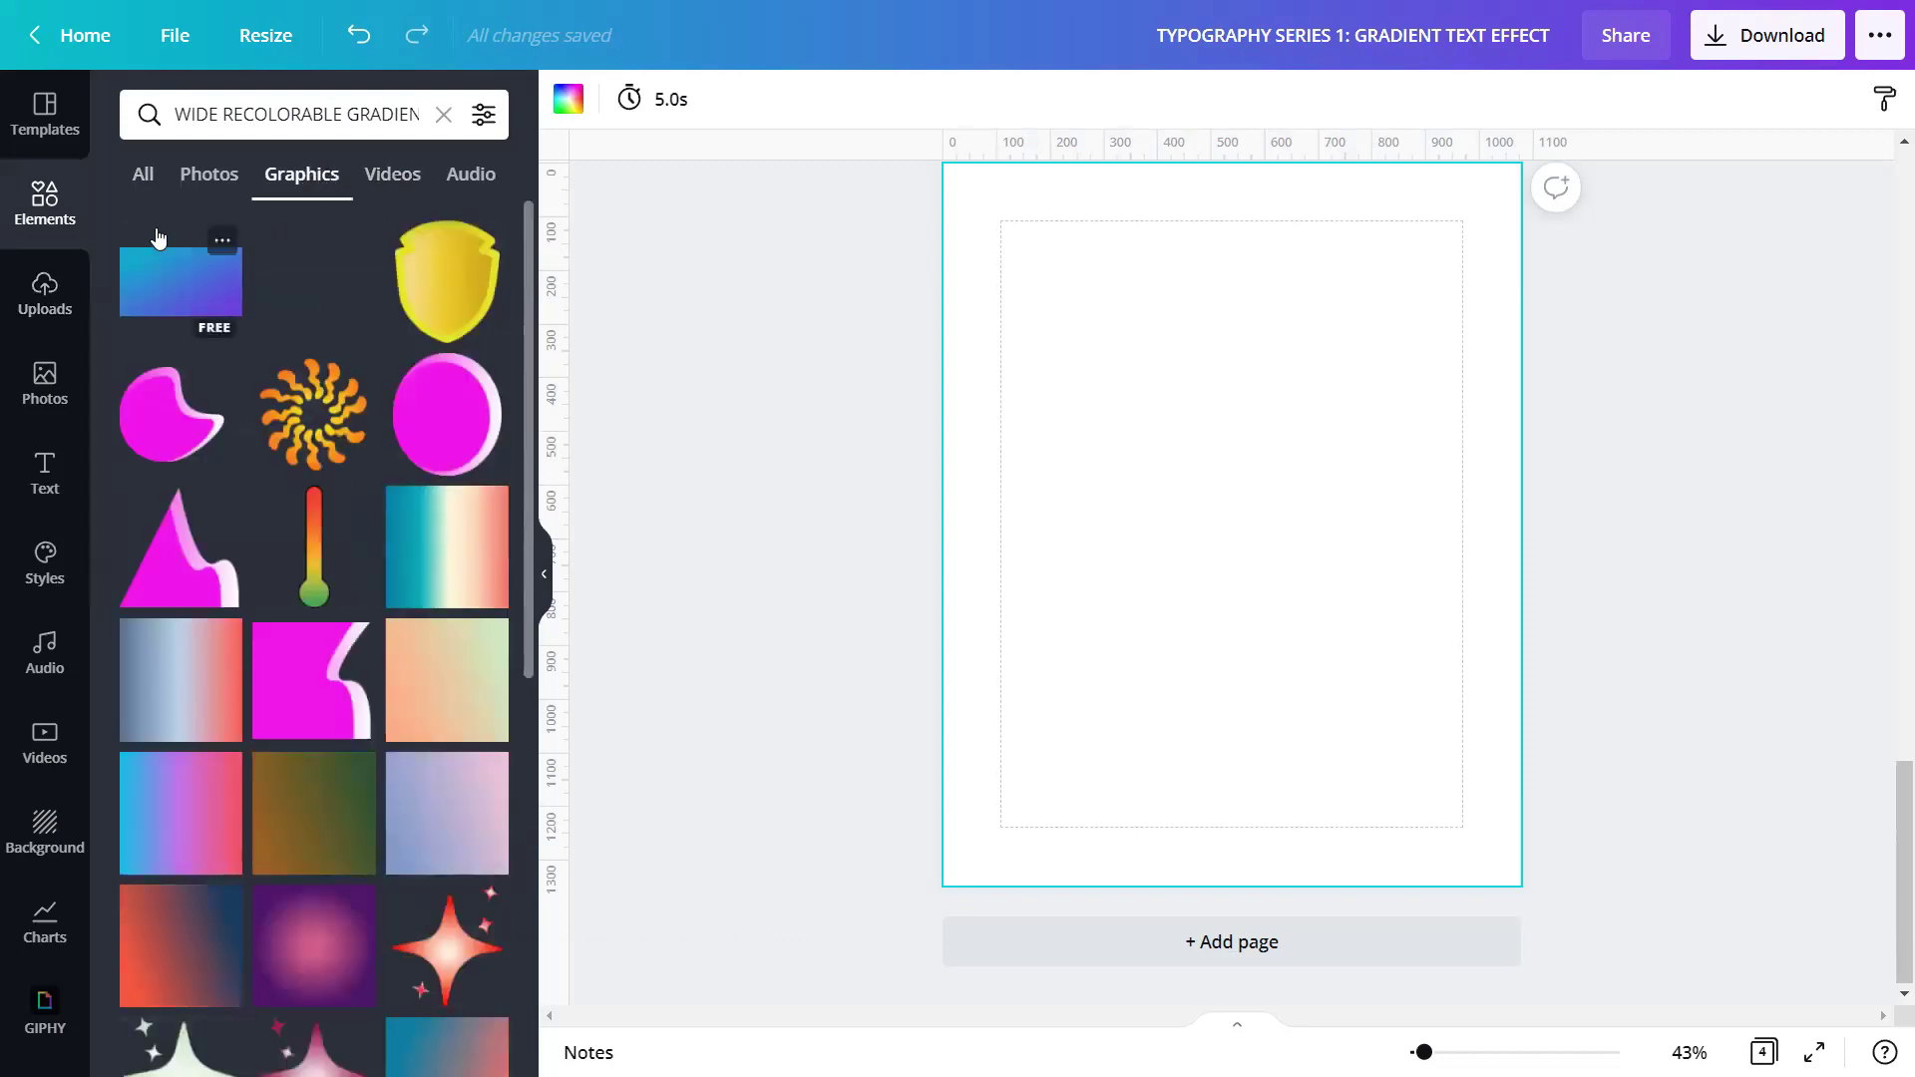
pyautogui.click(187, 299)
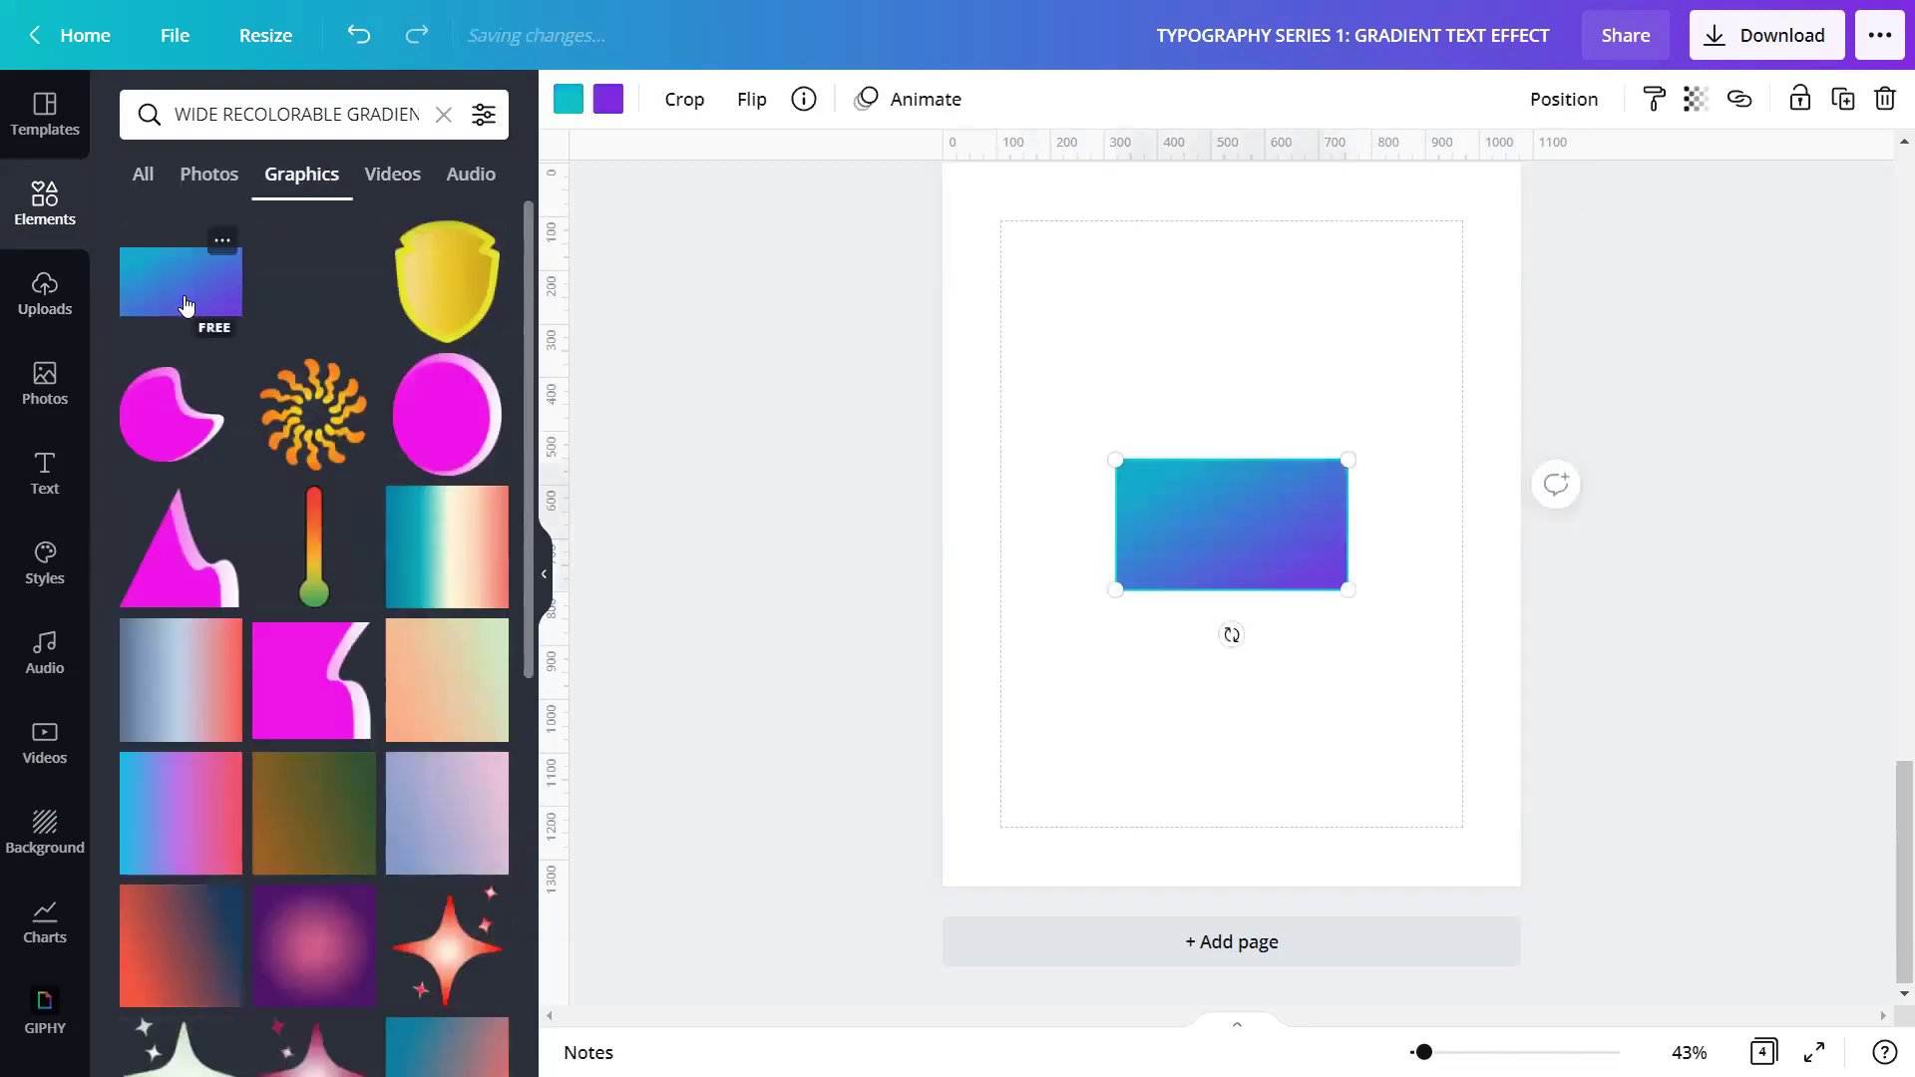
pyautogui.click(222, 242)
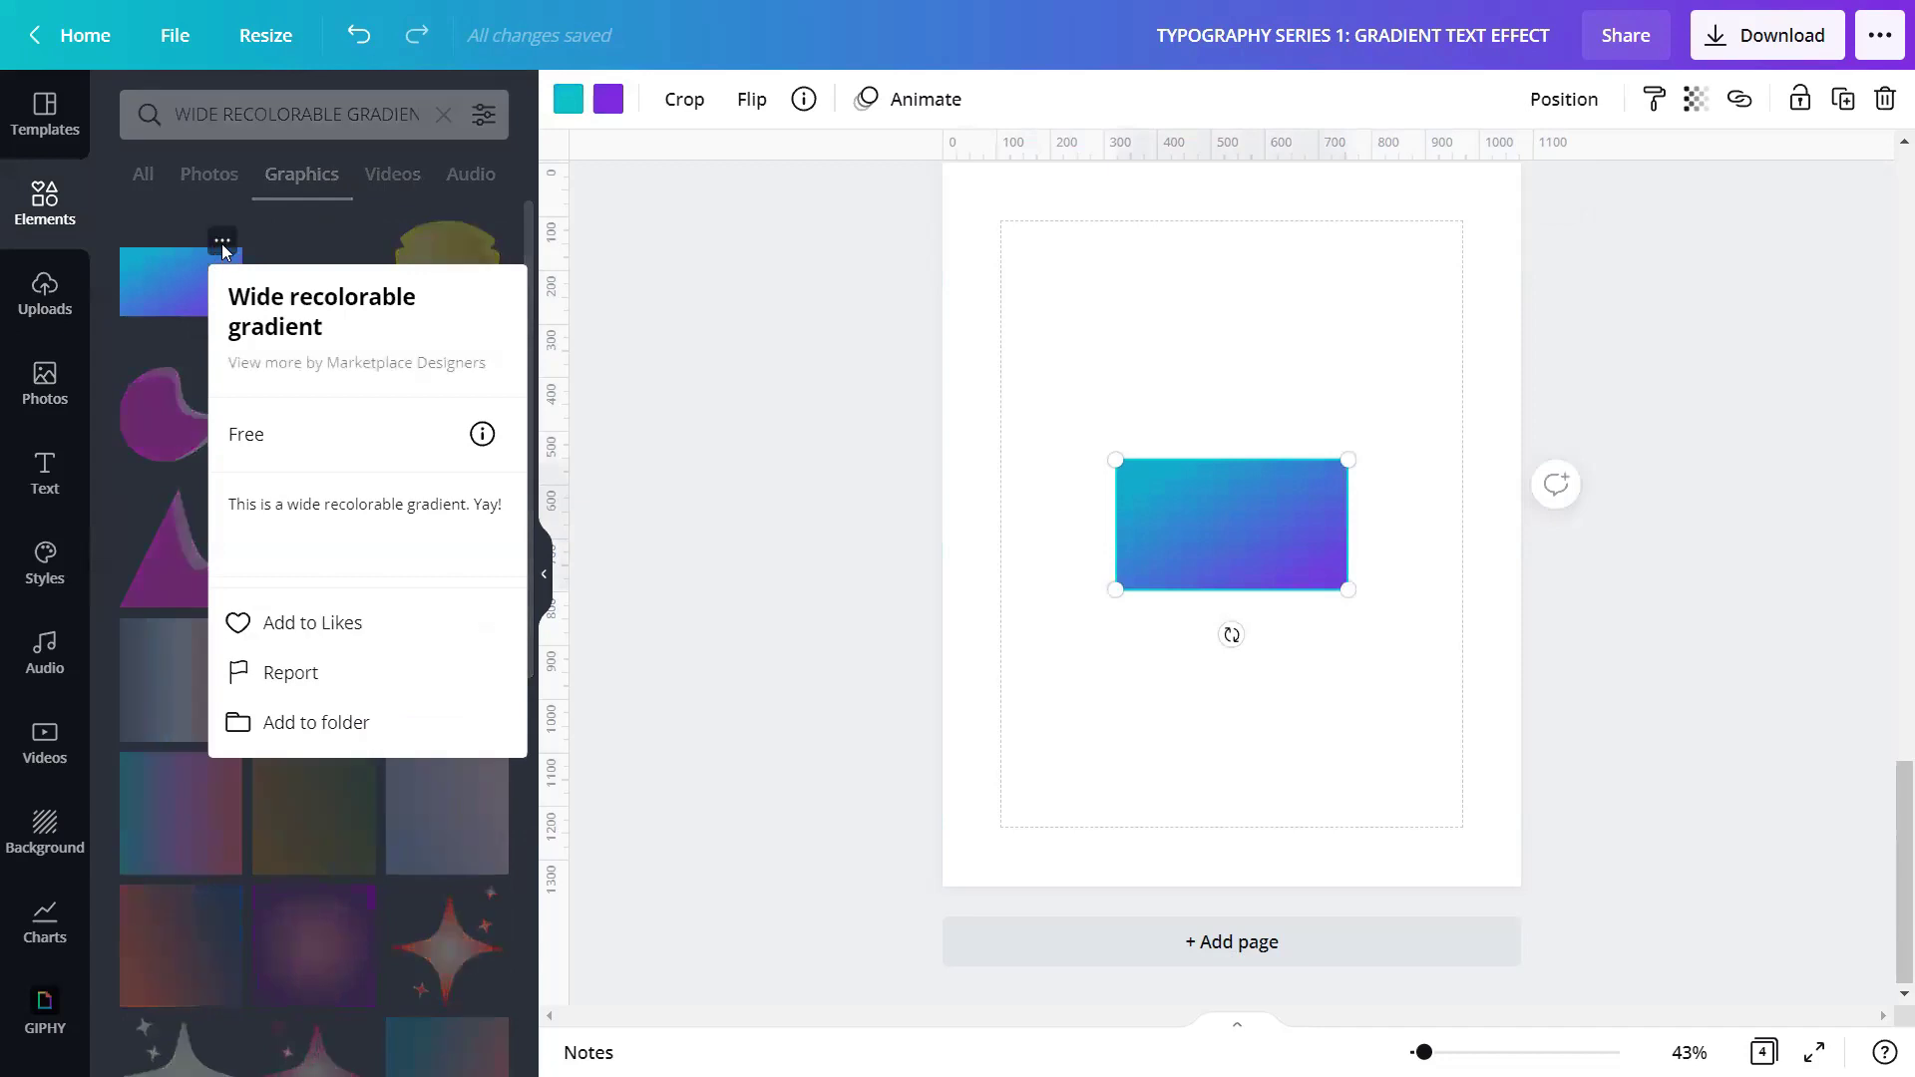
pyautogui.click(602, 355)
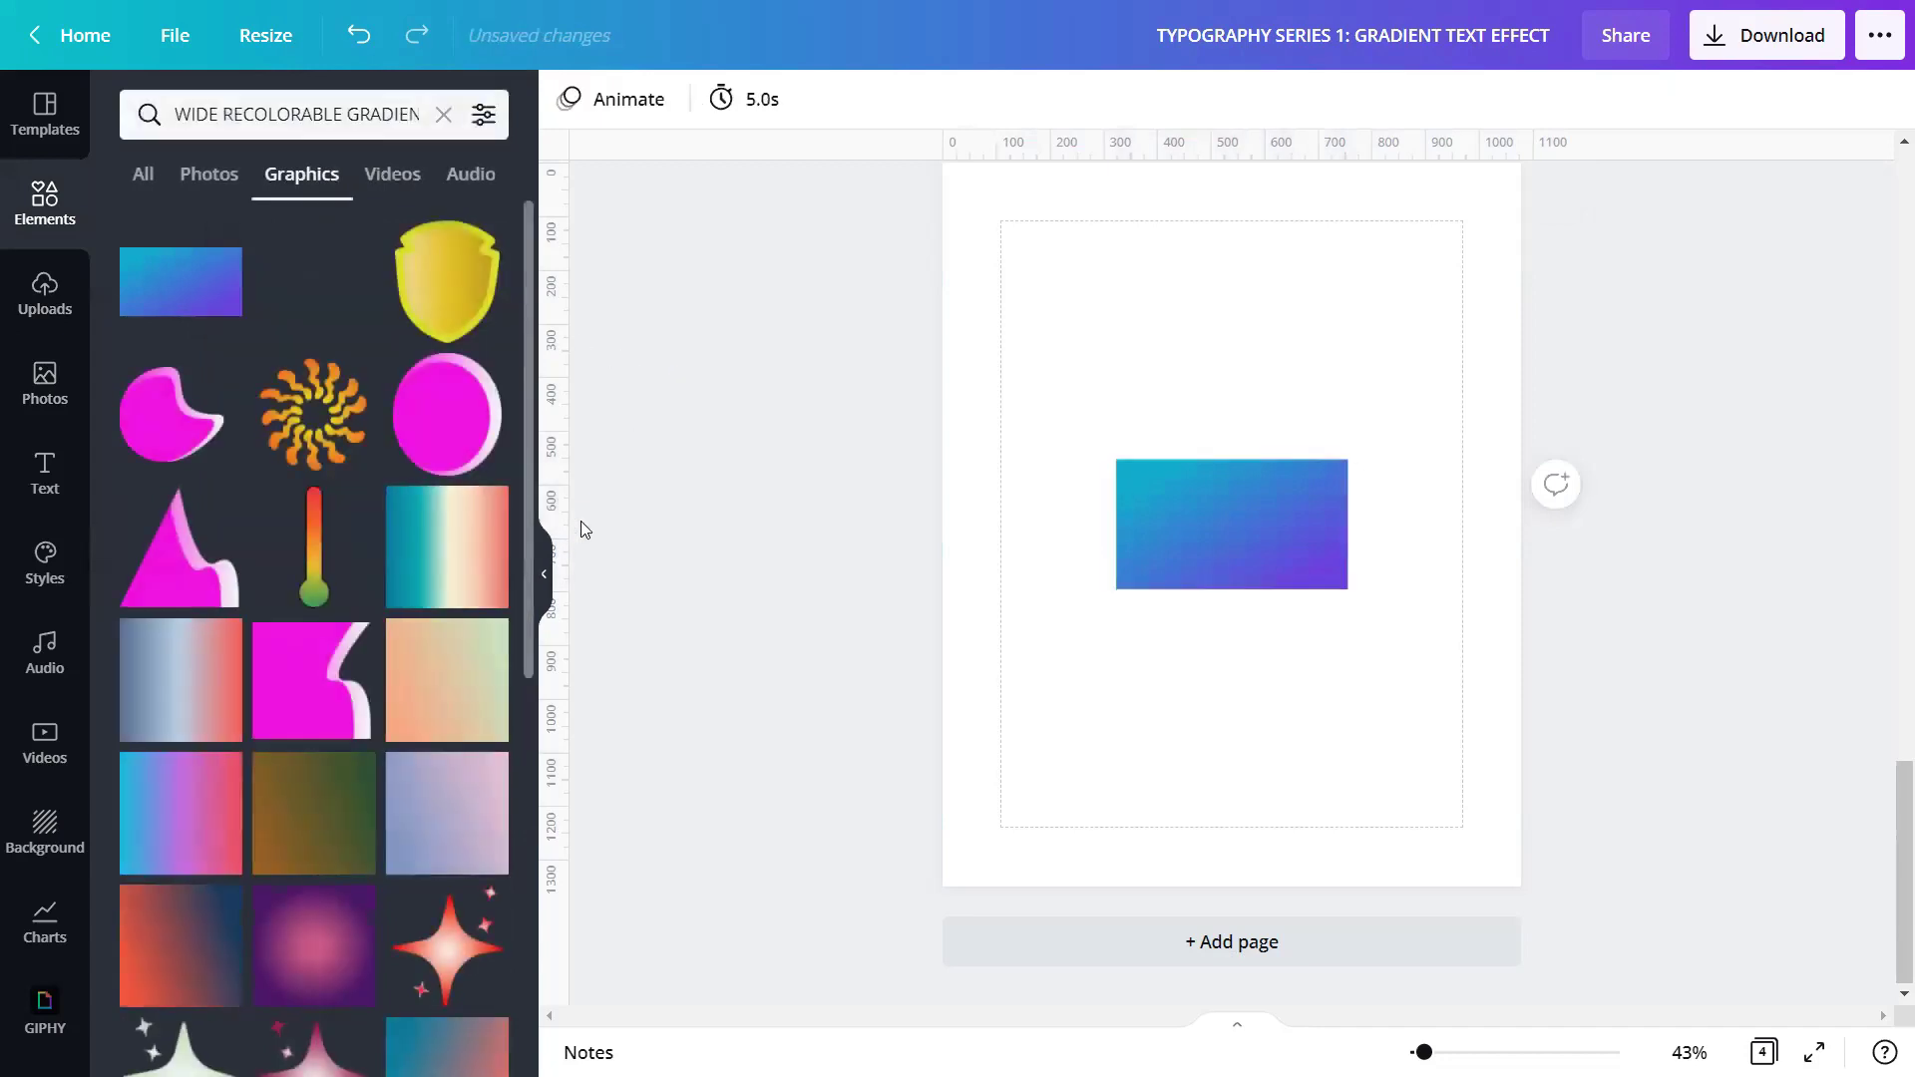
# Step: Enlarge the gradient to 2,403 × 1,350 and center it on Page 4
pyautogui.click(544, 574)
pyautogui.click(976, 564)
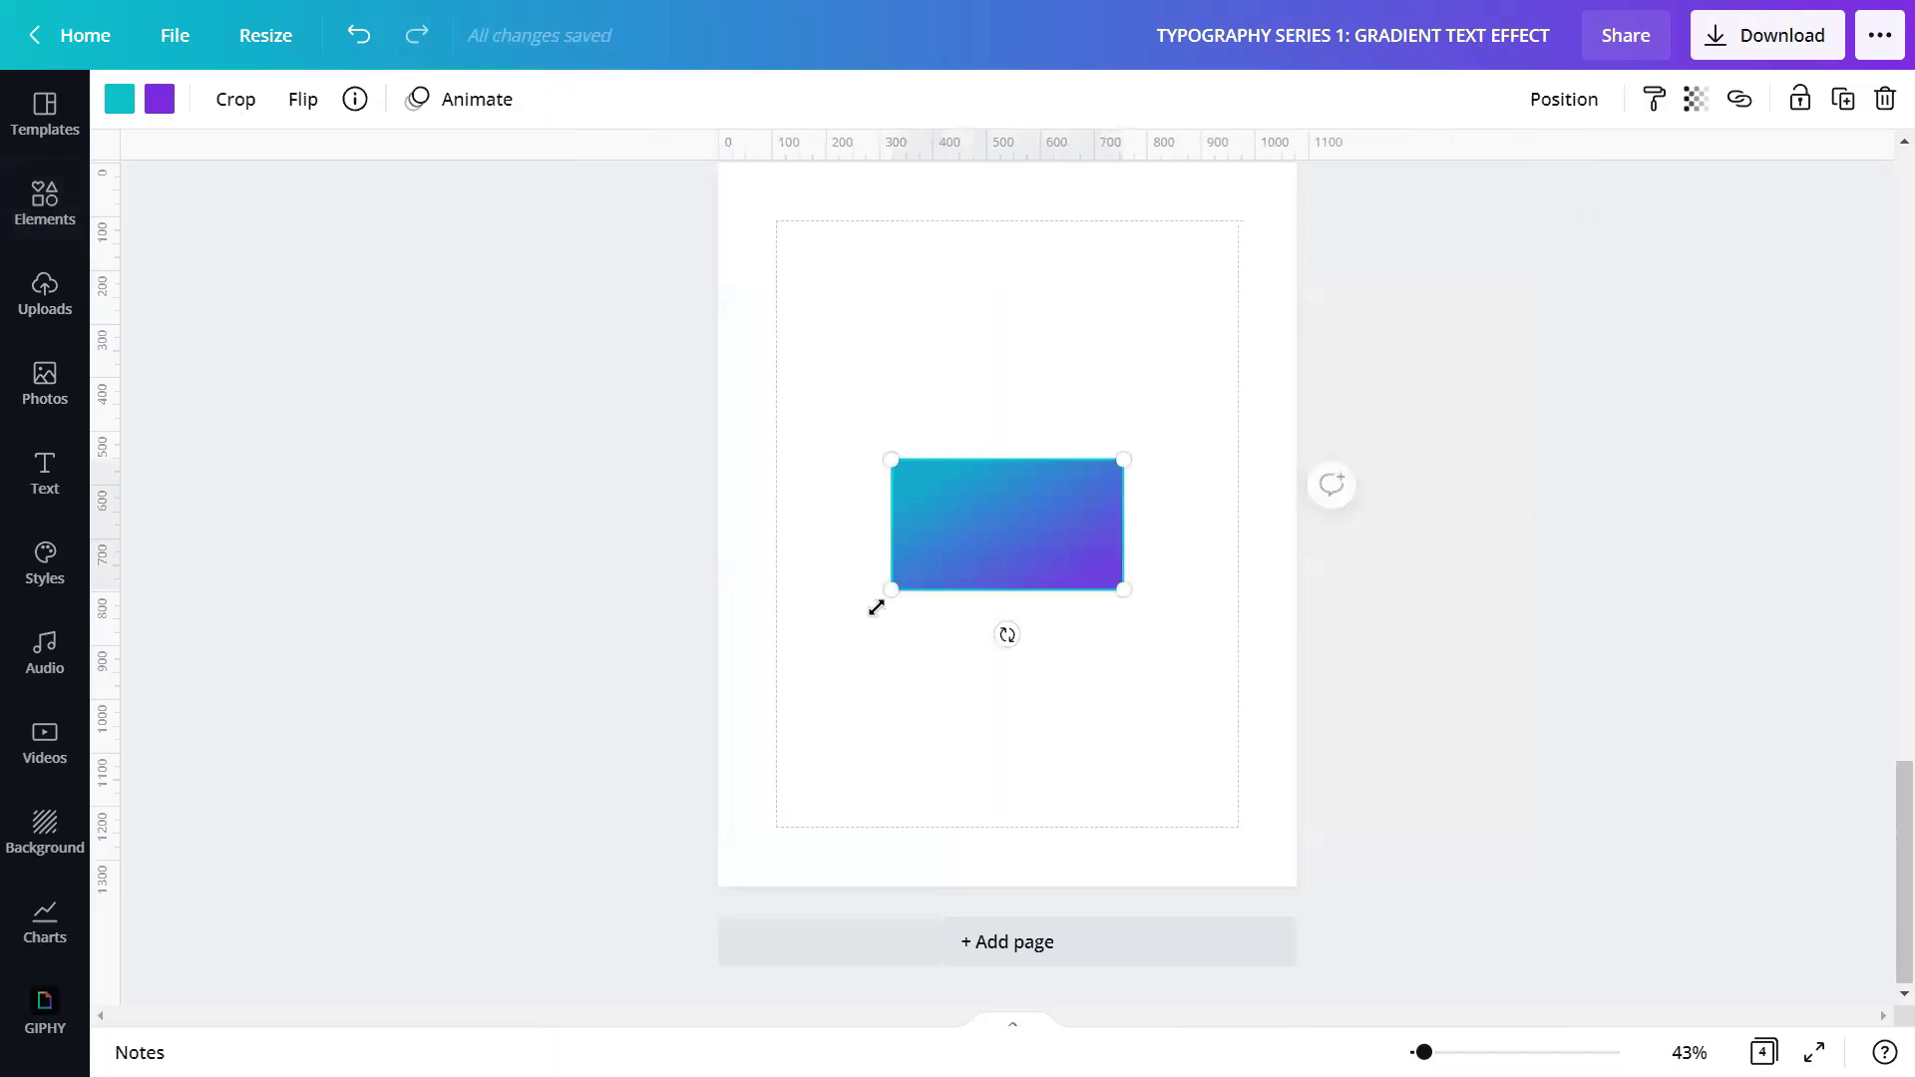
pyautogui.moveTo(889, 596); pyautogui.dragTo(376, 908)
pyautogui.scroll(3, 1038, 706)
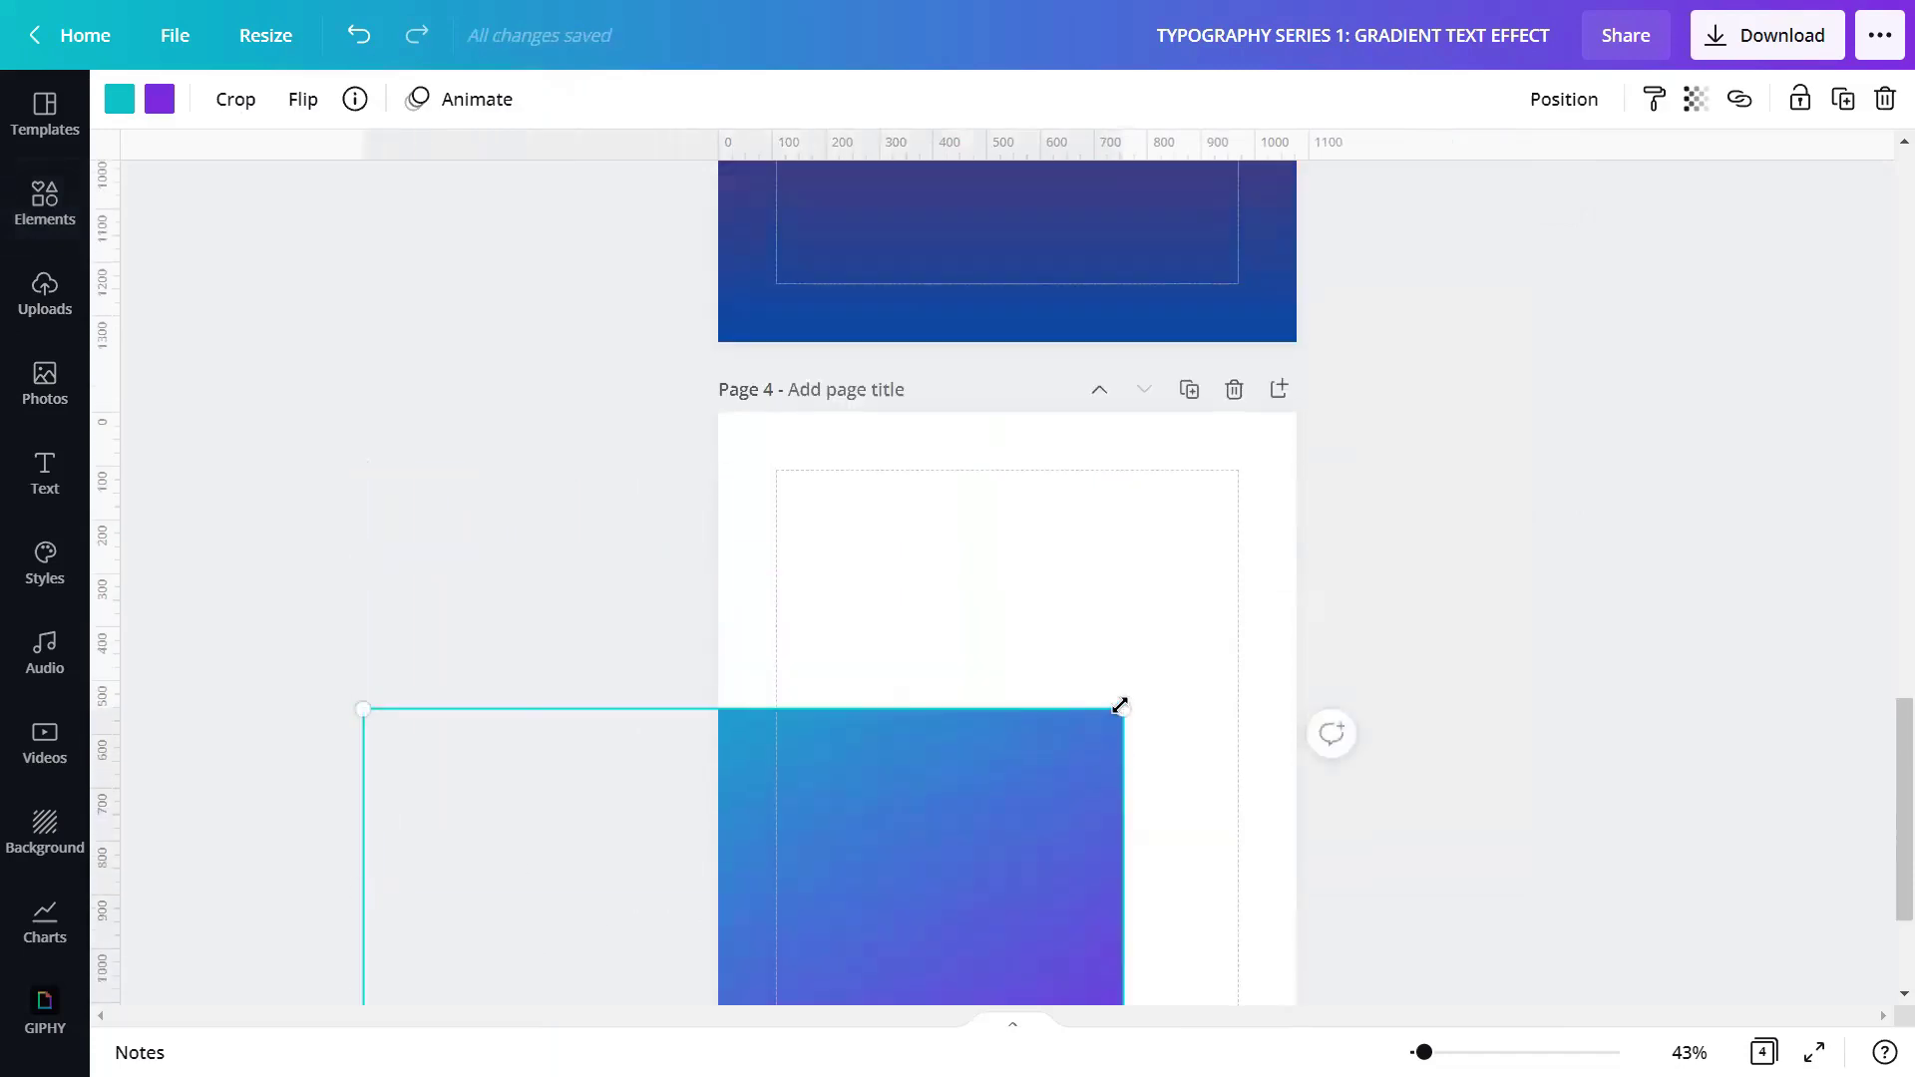
pyautogui.moveTo(1215, 651); pyautogui.dragTo(1665, 446)
pyautogui.moveTo(1506, 619); pyautogui.dragTo(1321, 616)
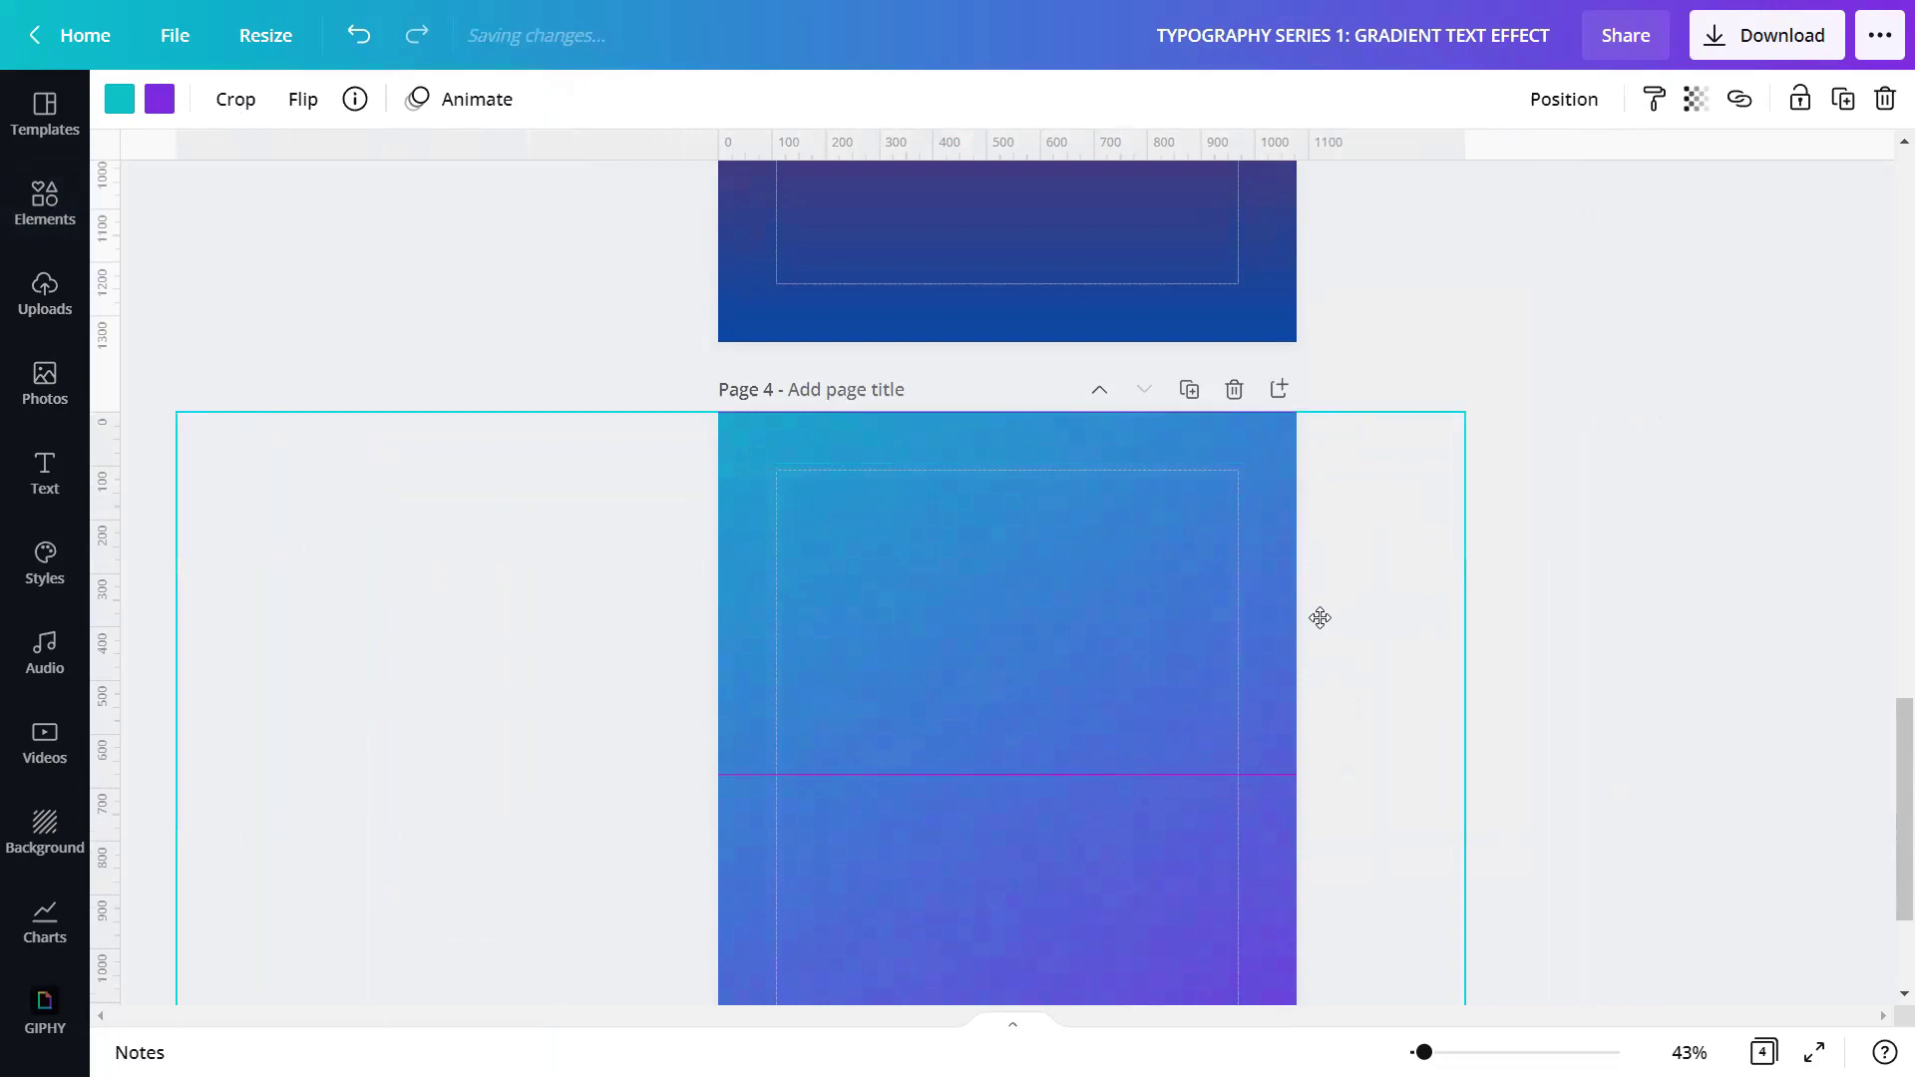
pyautogui.click(1626, 619)
pyautogui.scroll(-3, 1449, 599)
pyautogui.click(1244, 586)
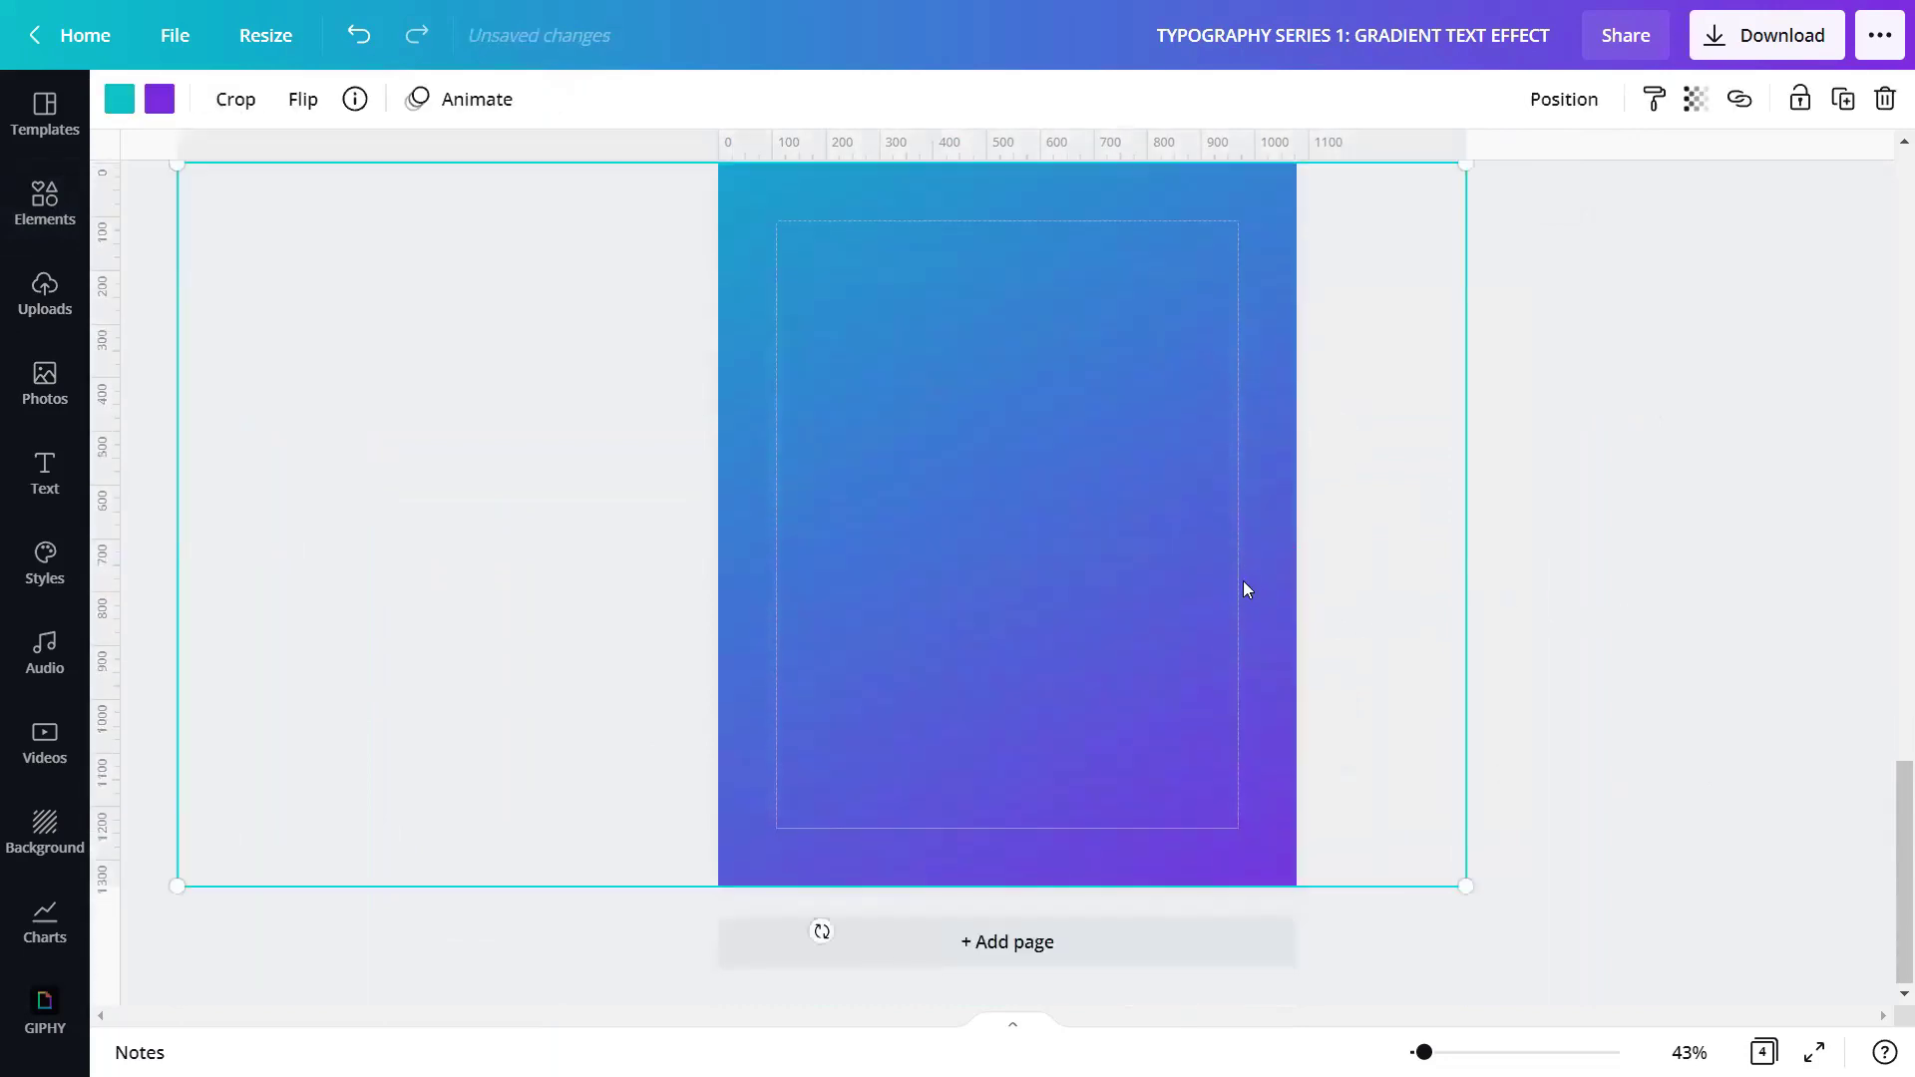
# Step: Change the Page 4 gradient's teal to dark green and its purple to orange
pyautogui.click(118, 102)
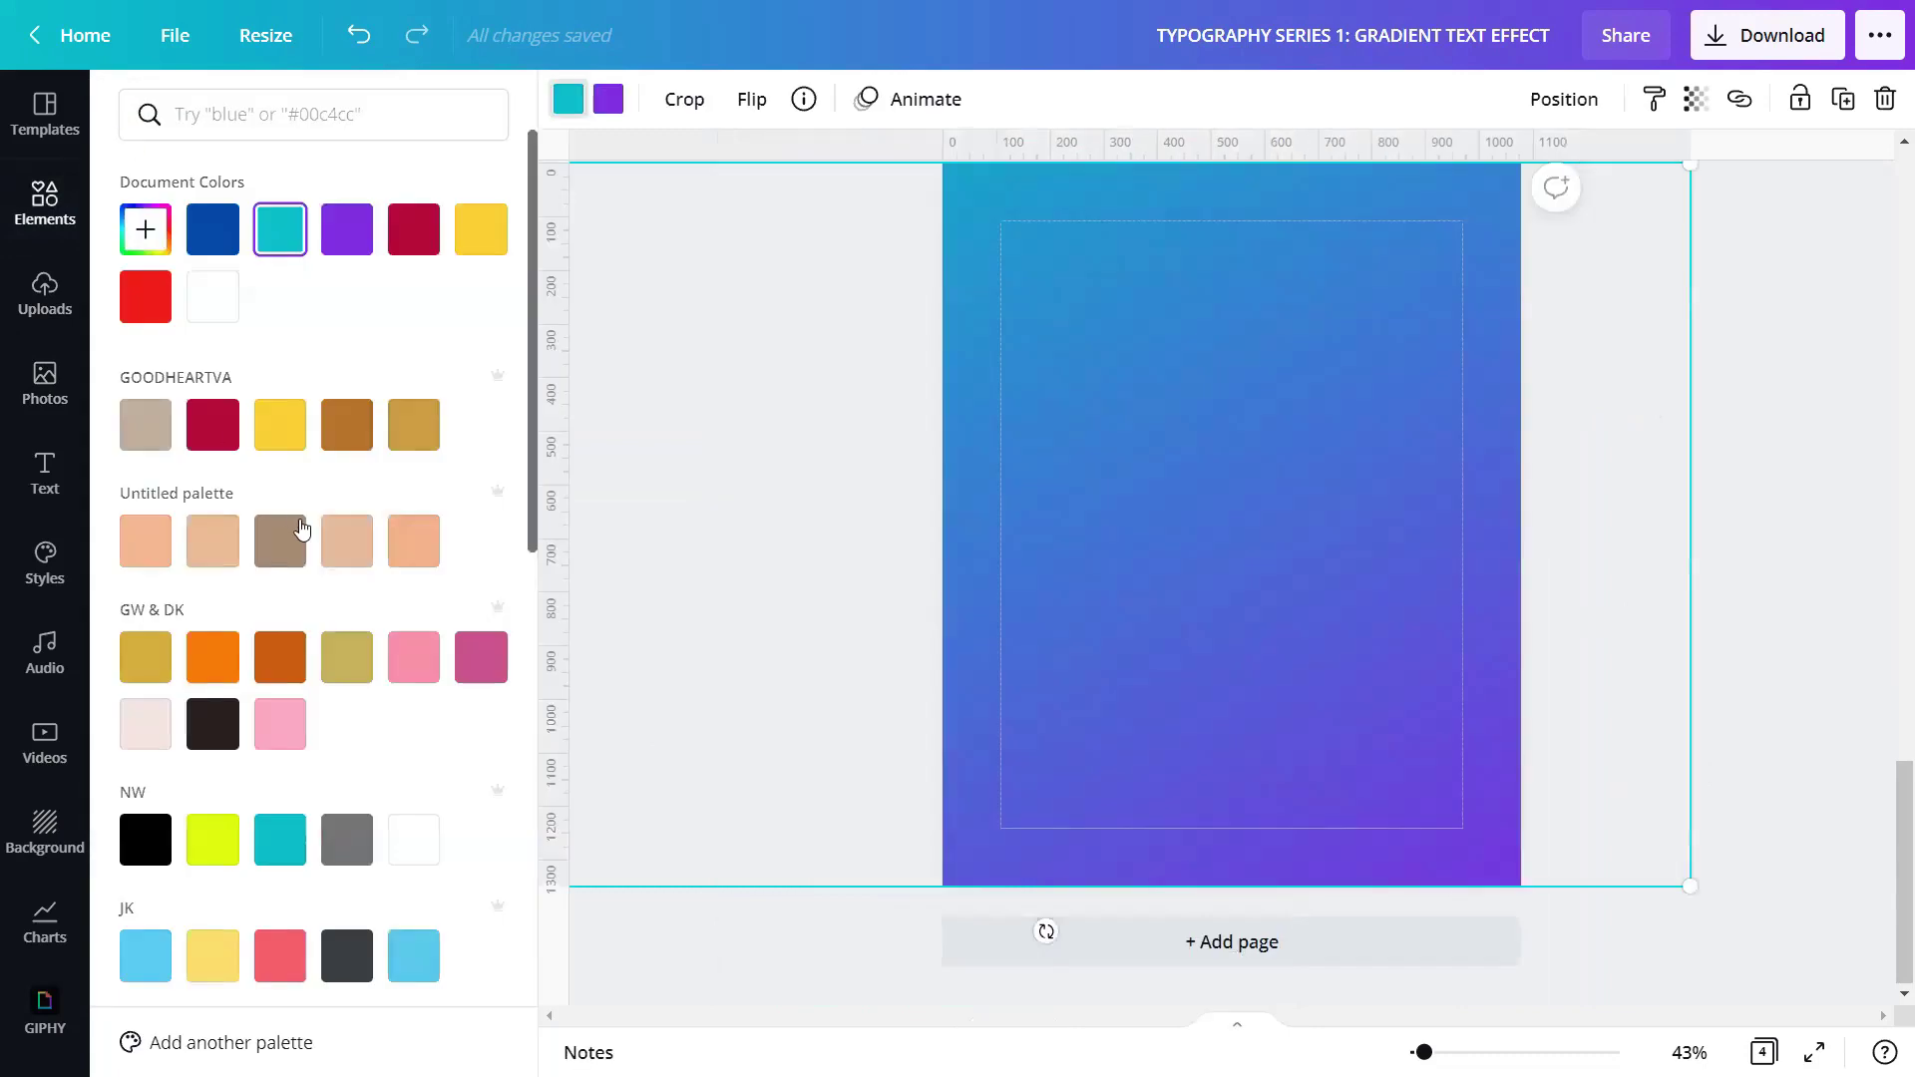
pyautogui.scroll(-10, 299, 529)
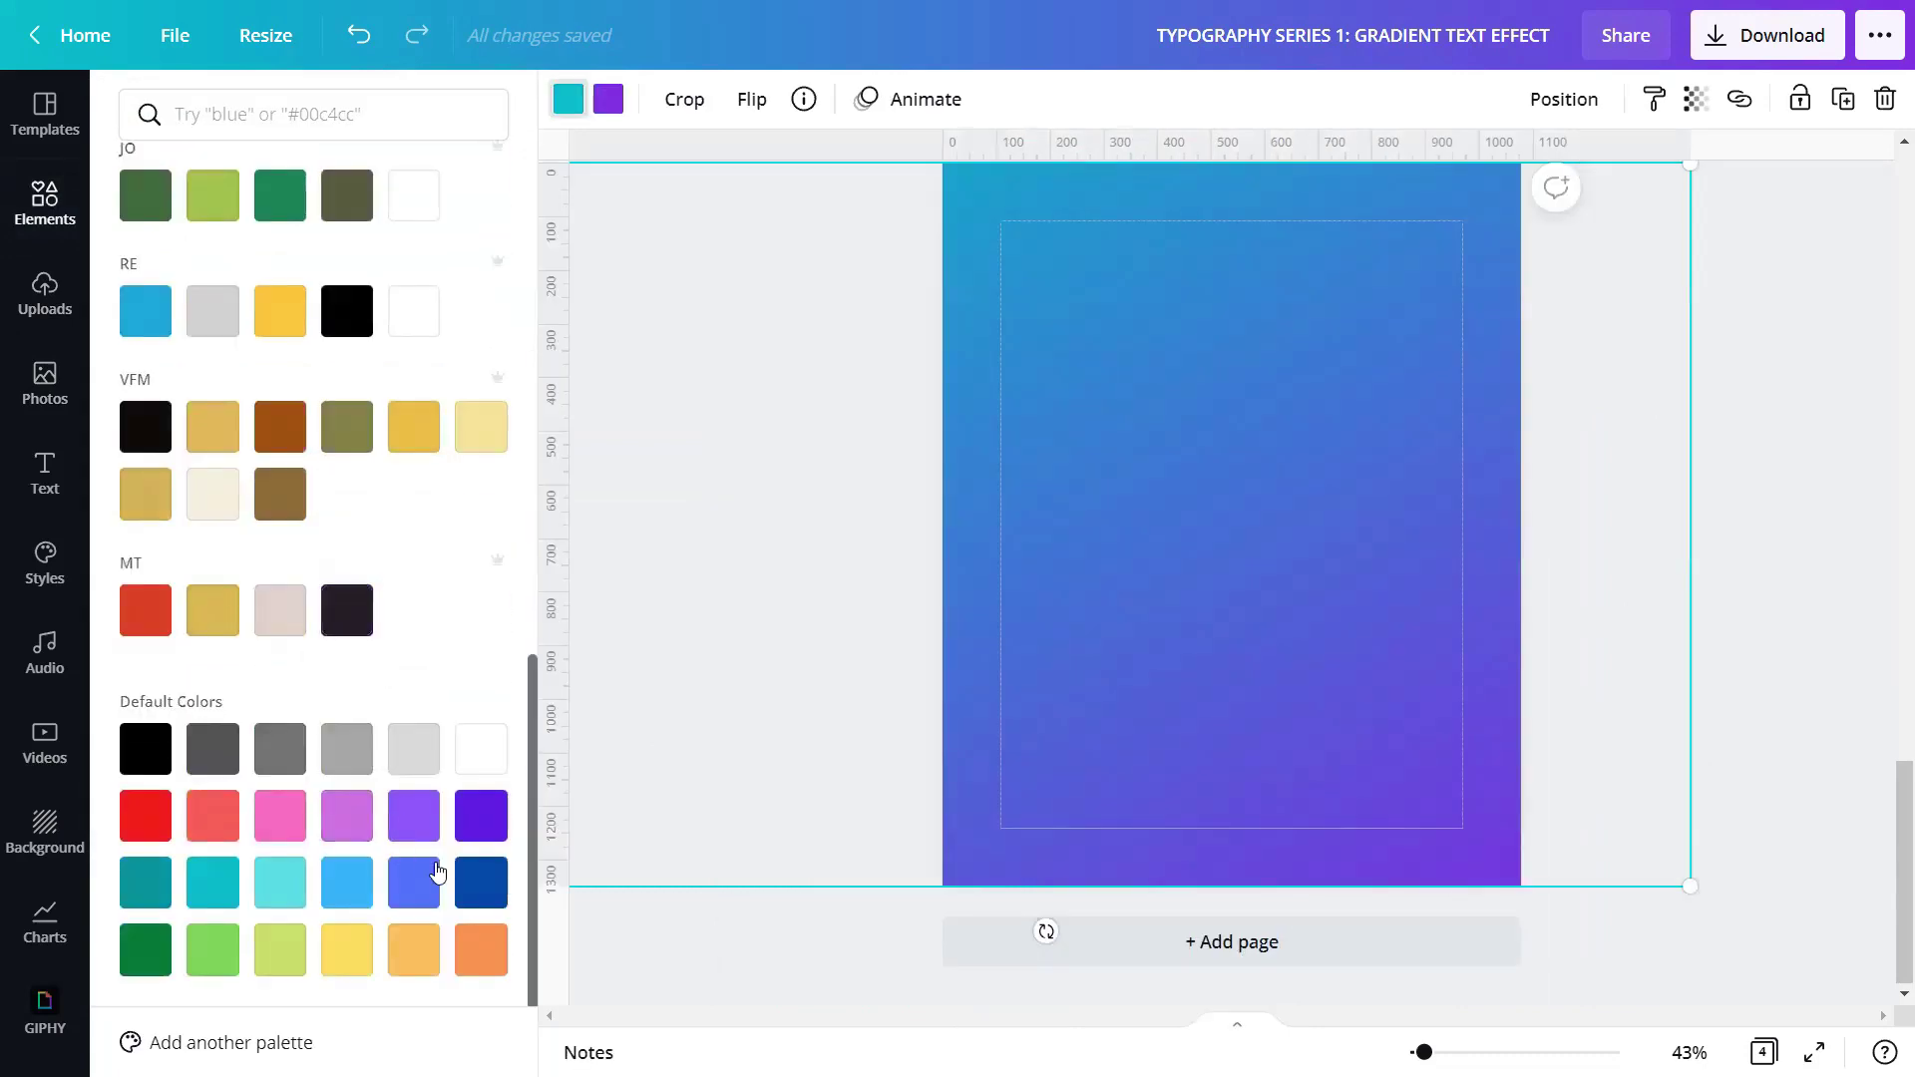
pyautogui.click(136, 967)
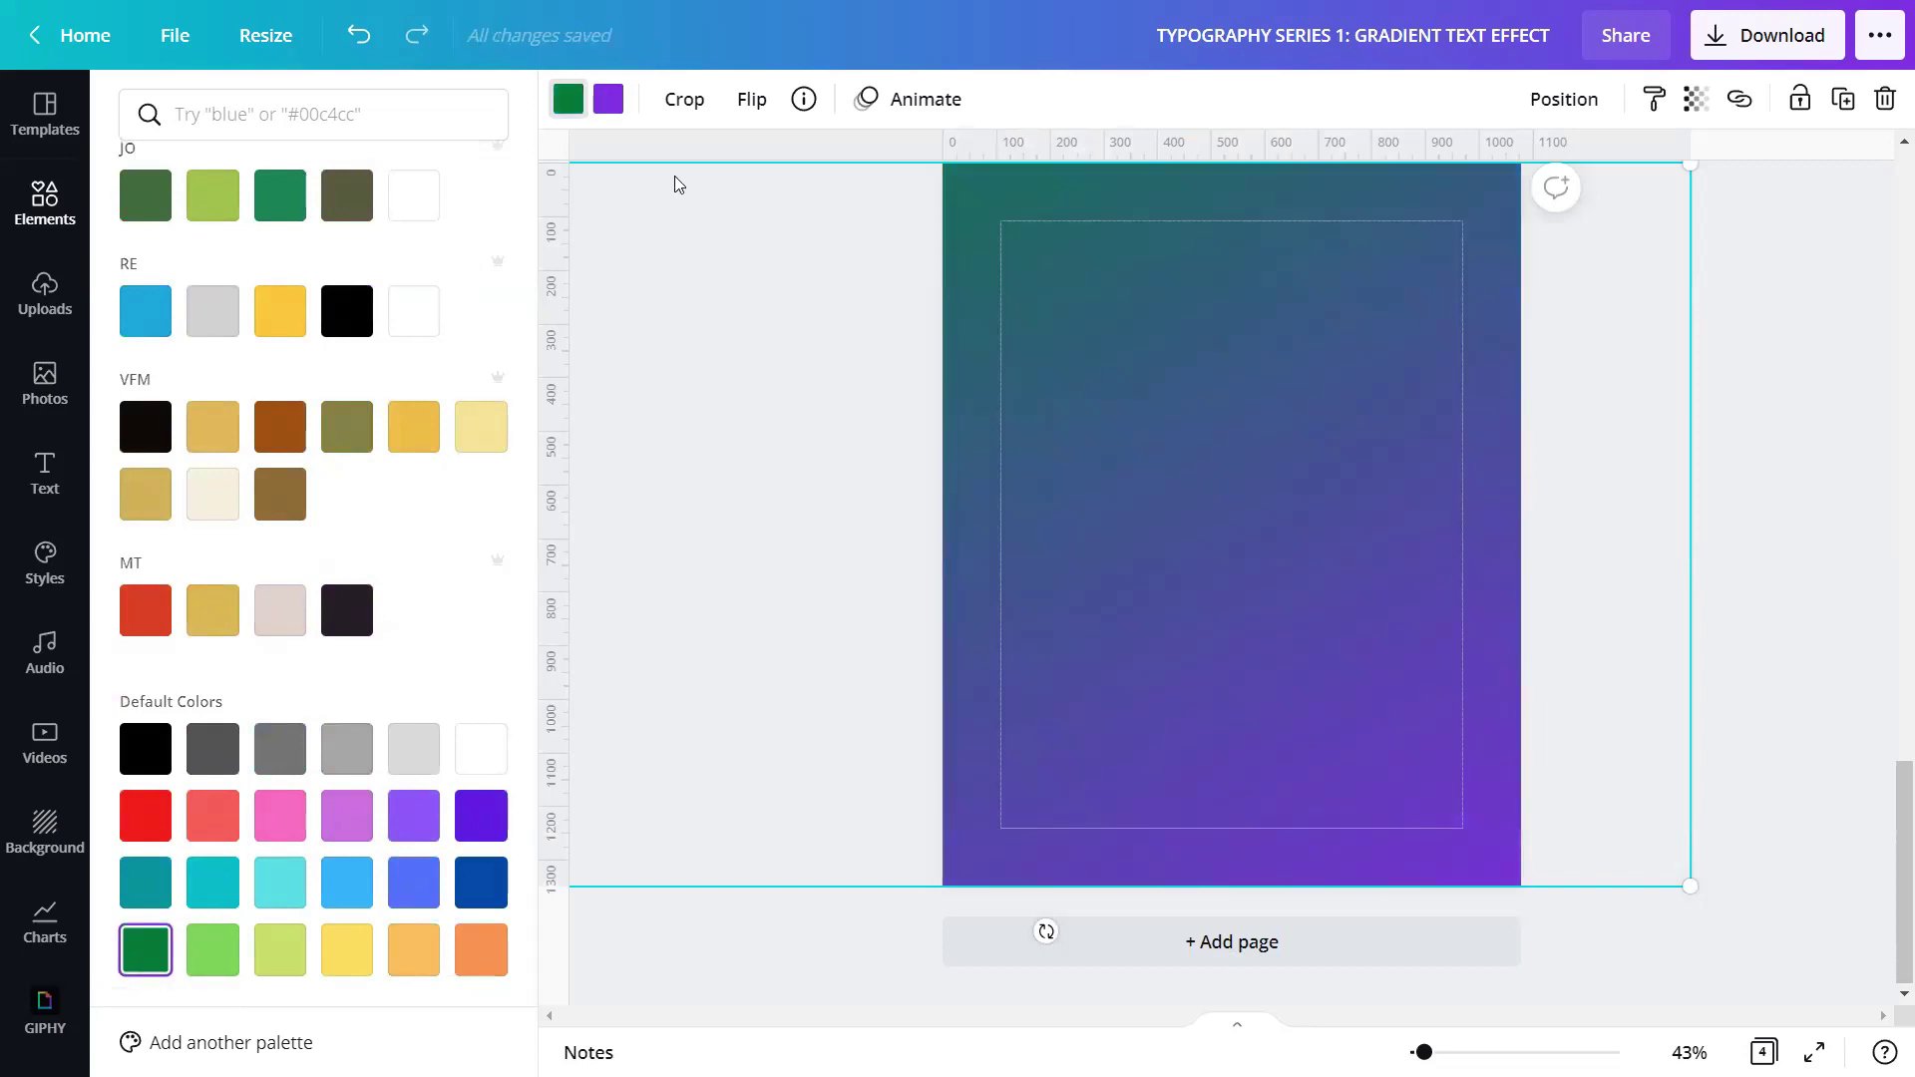
pyautogui.click(609, 99)
pyautogui.click(482, 957)
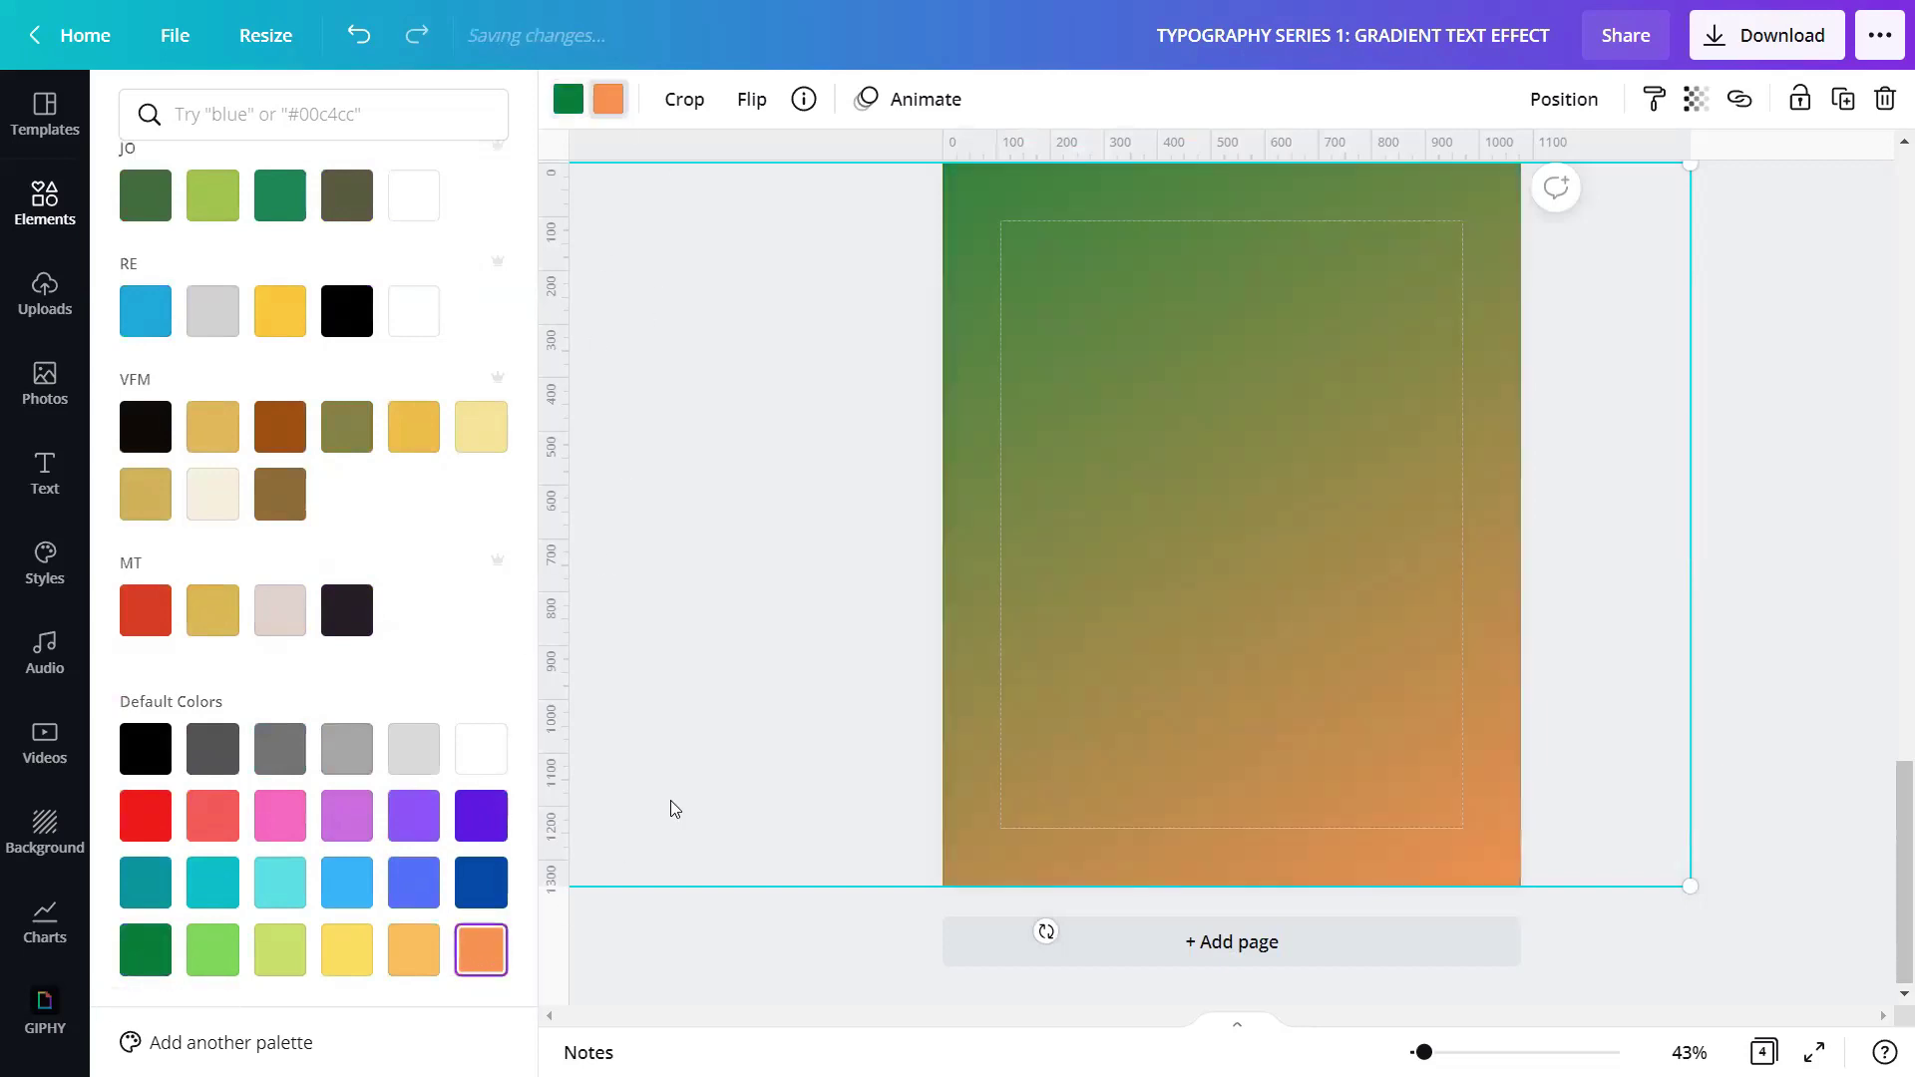
pyautogui.click(655, 718)
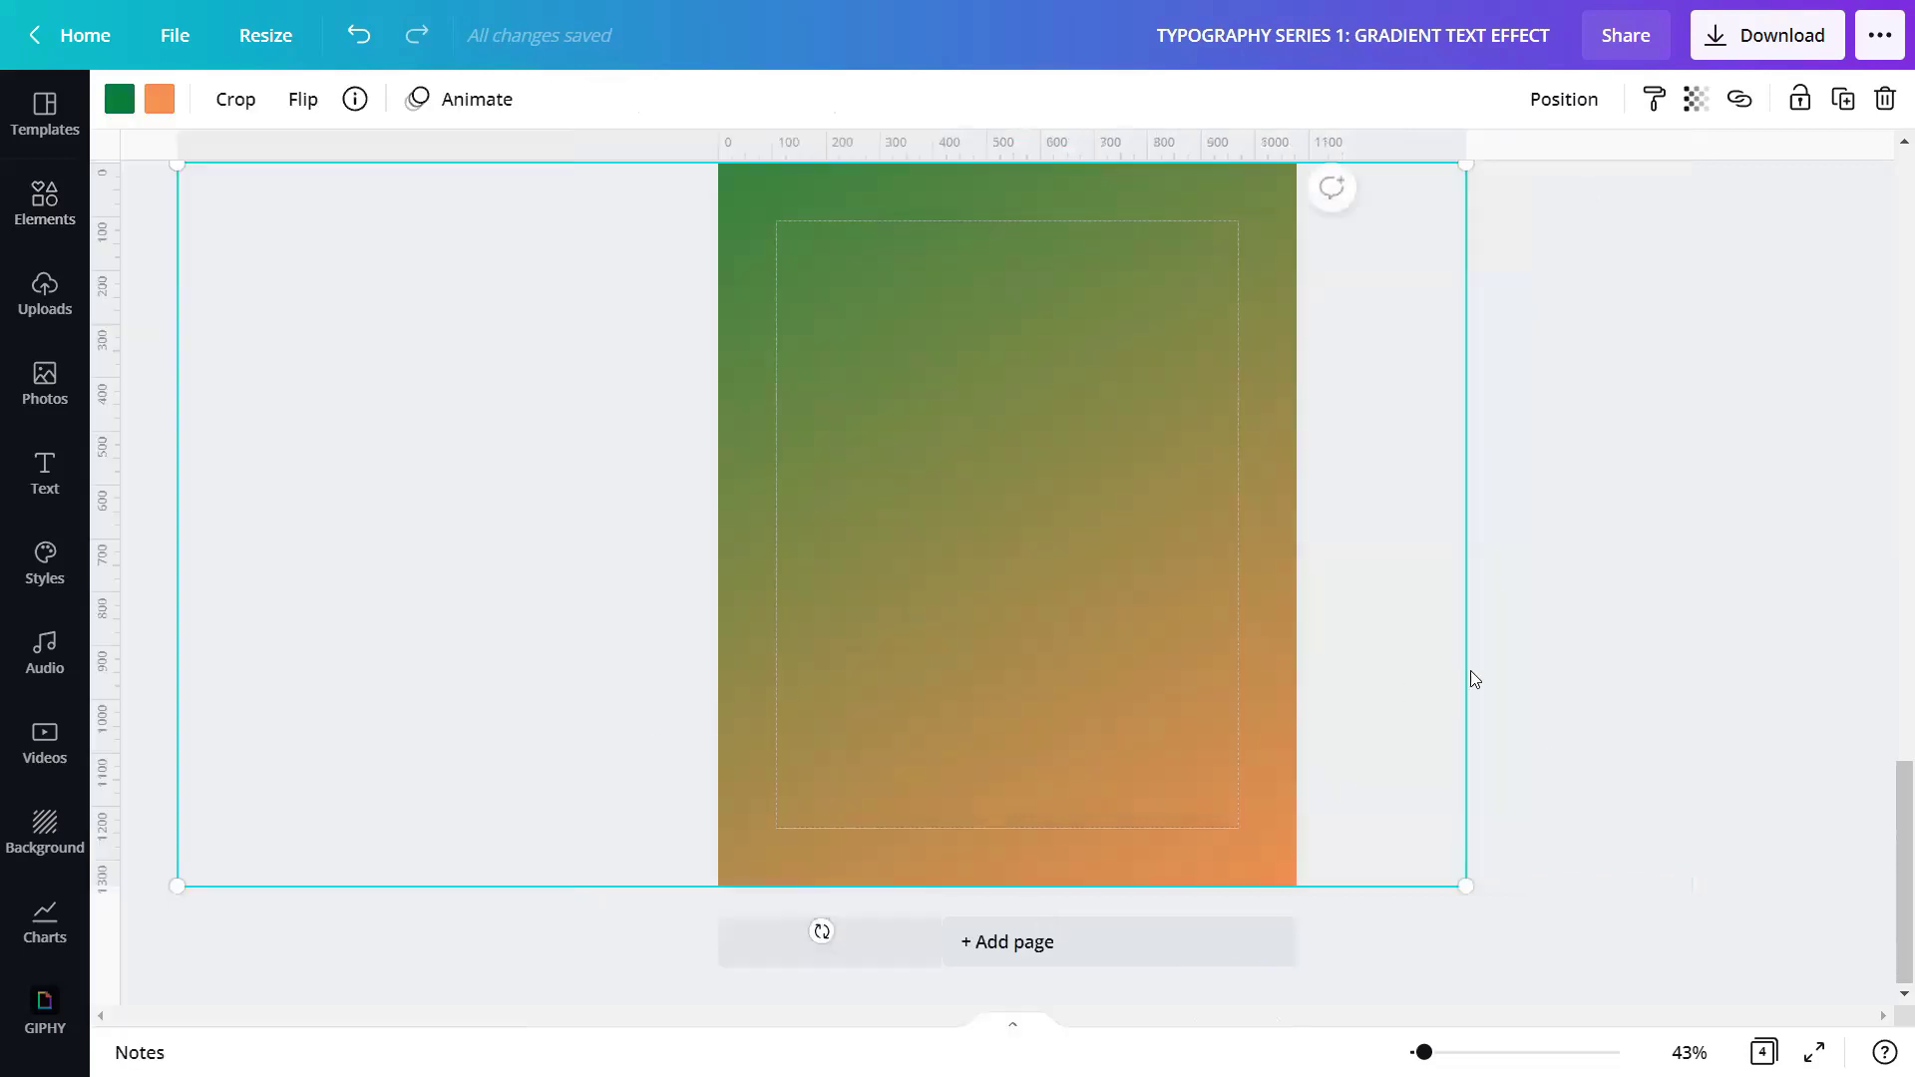
pyautogui.click(1630, 647)
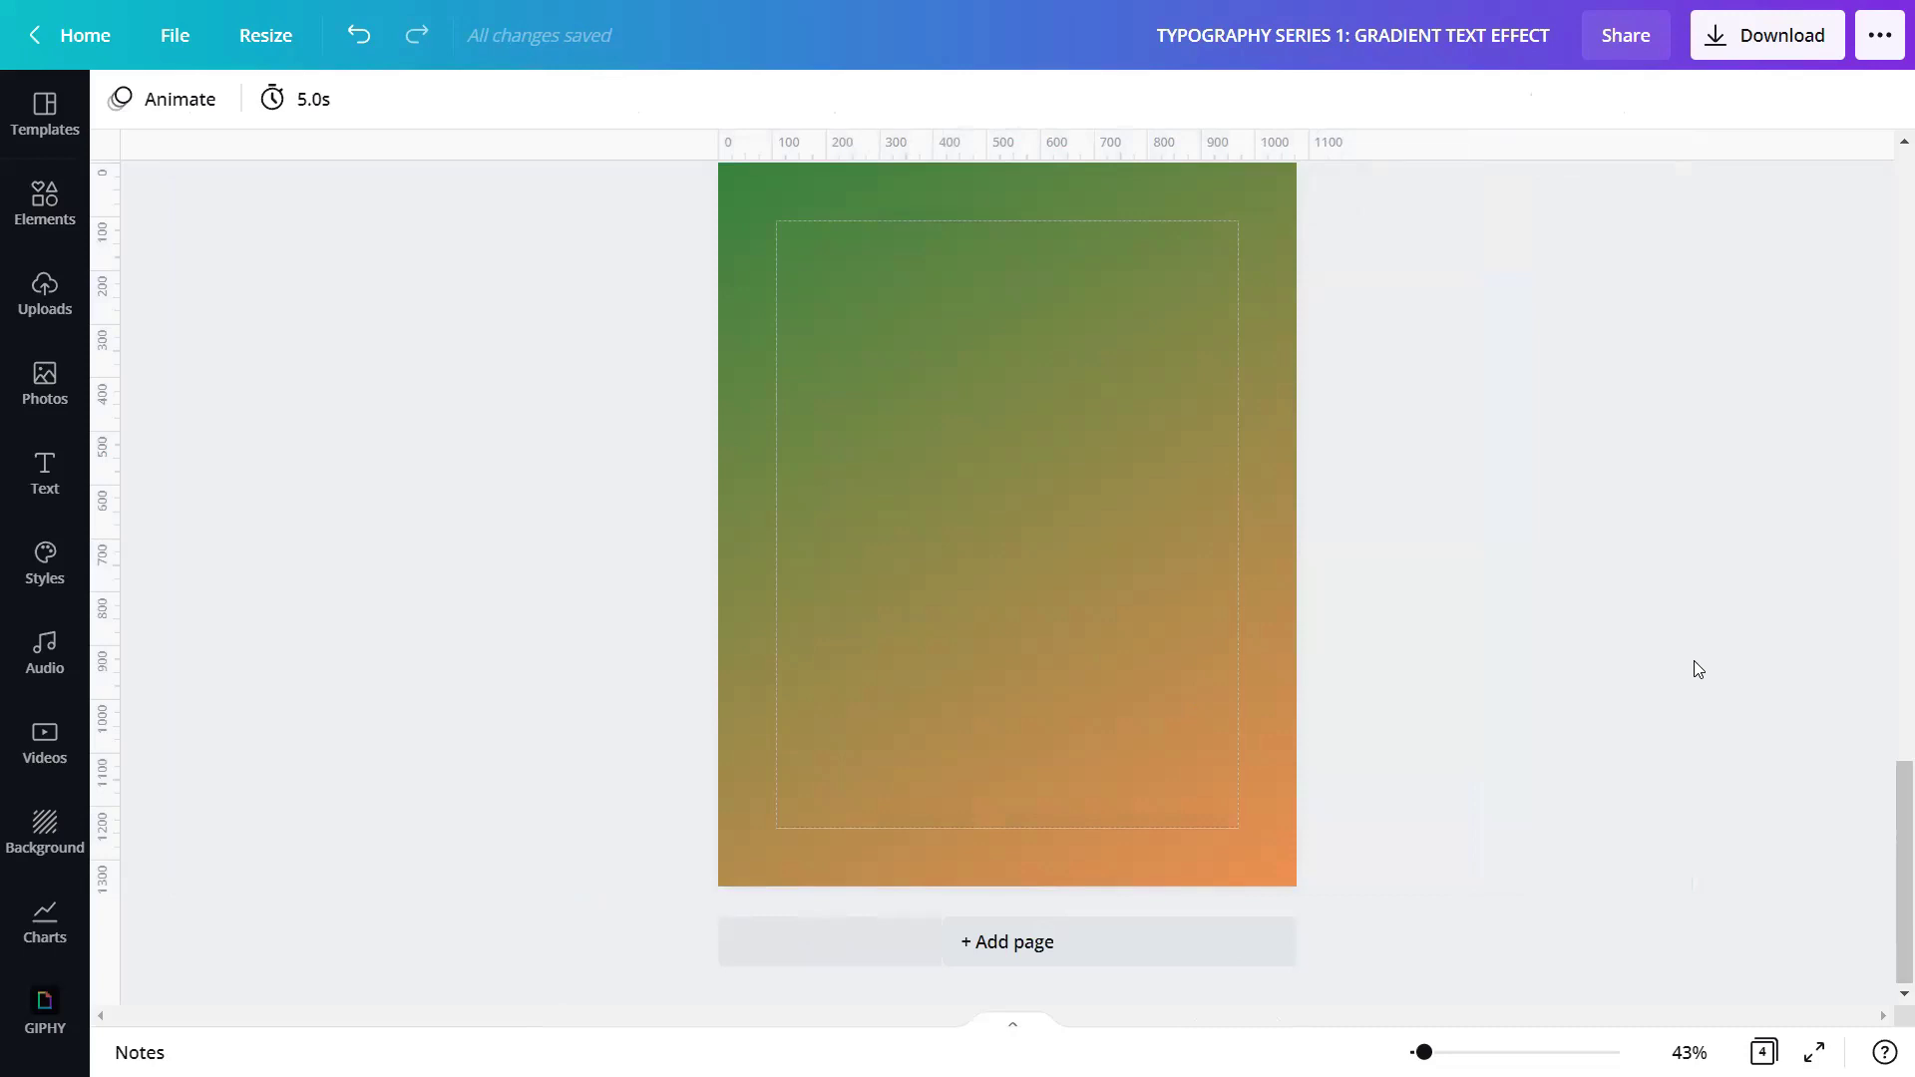
# Step: Present the design full screen, advance two pages, then exit the preview
pyautogui.scroll(20, 1698, 670)
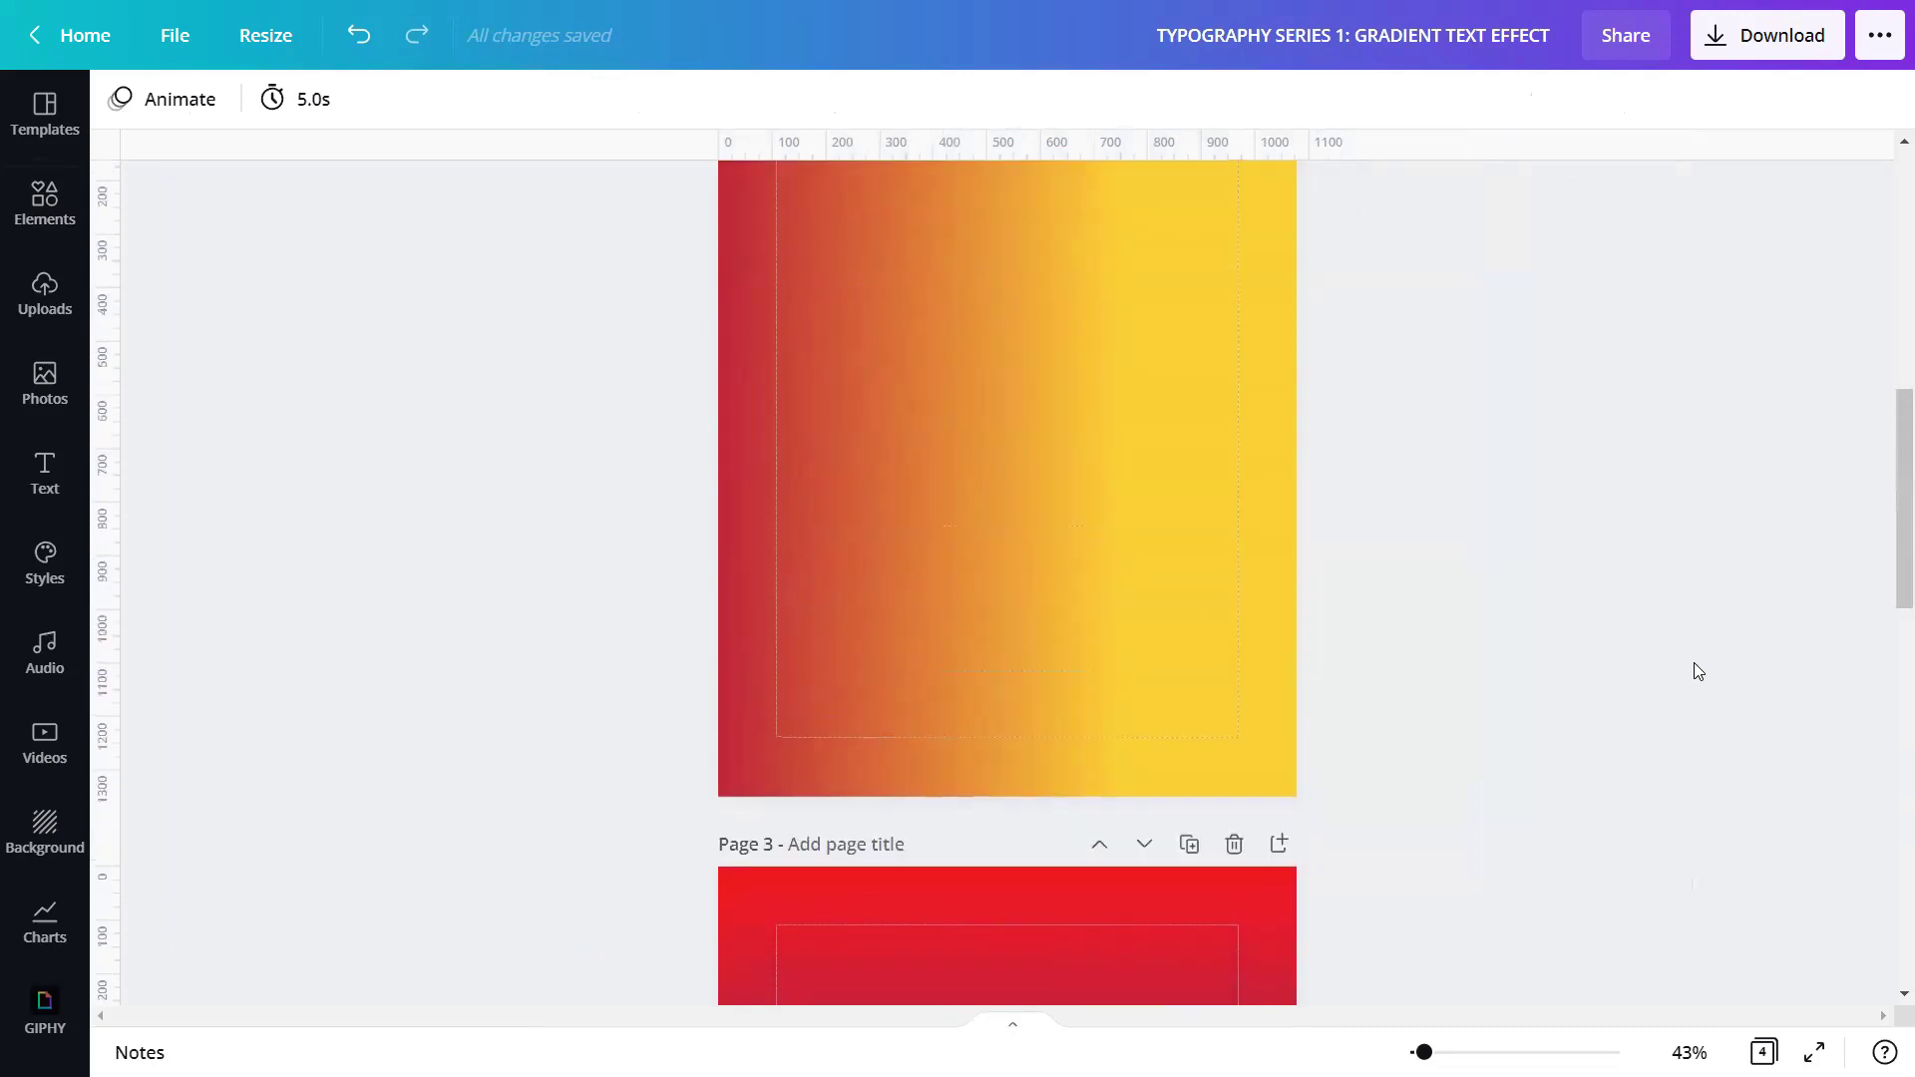
pyautogui.scroll(-2, 1696, 676)
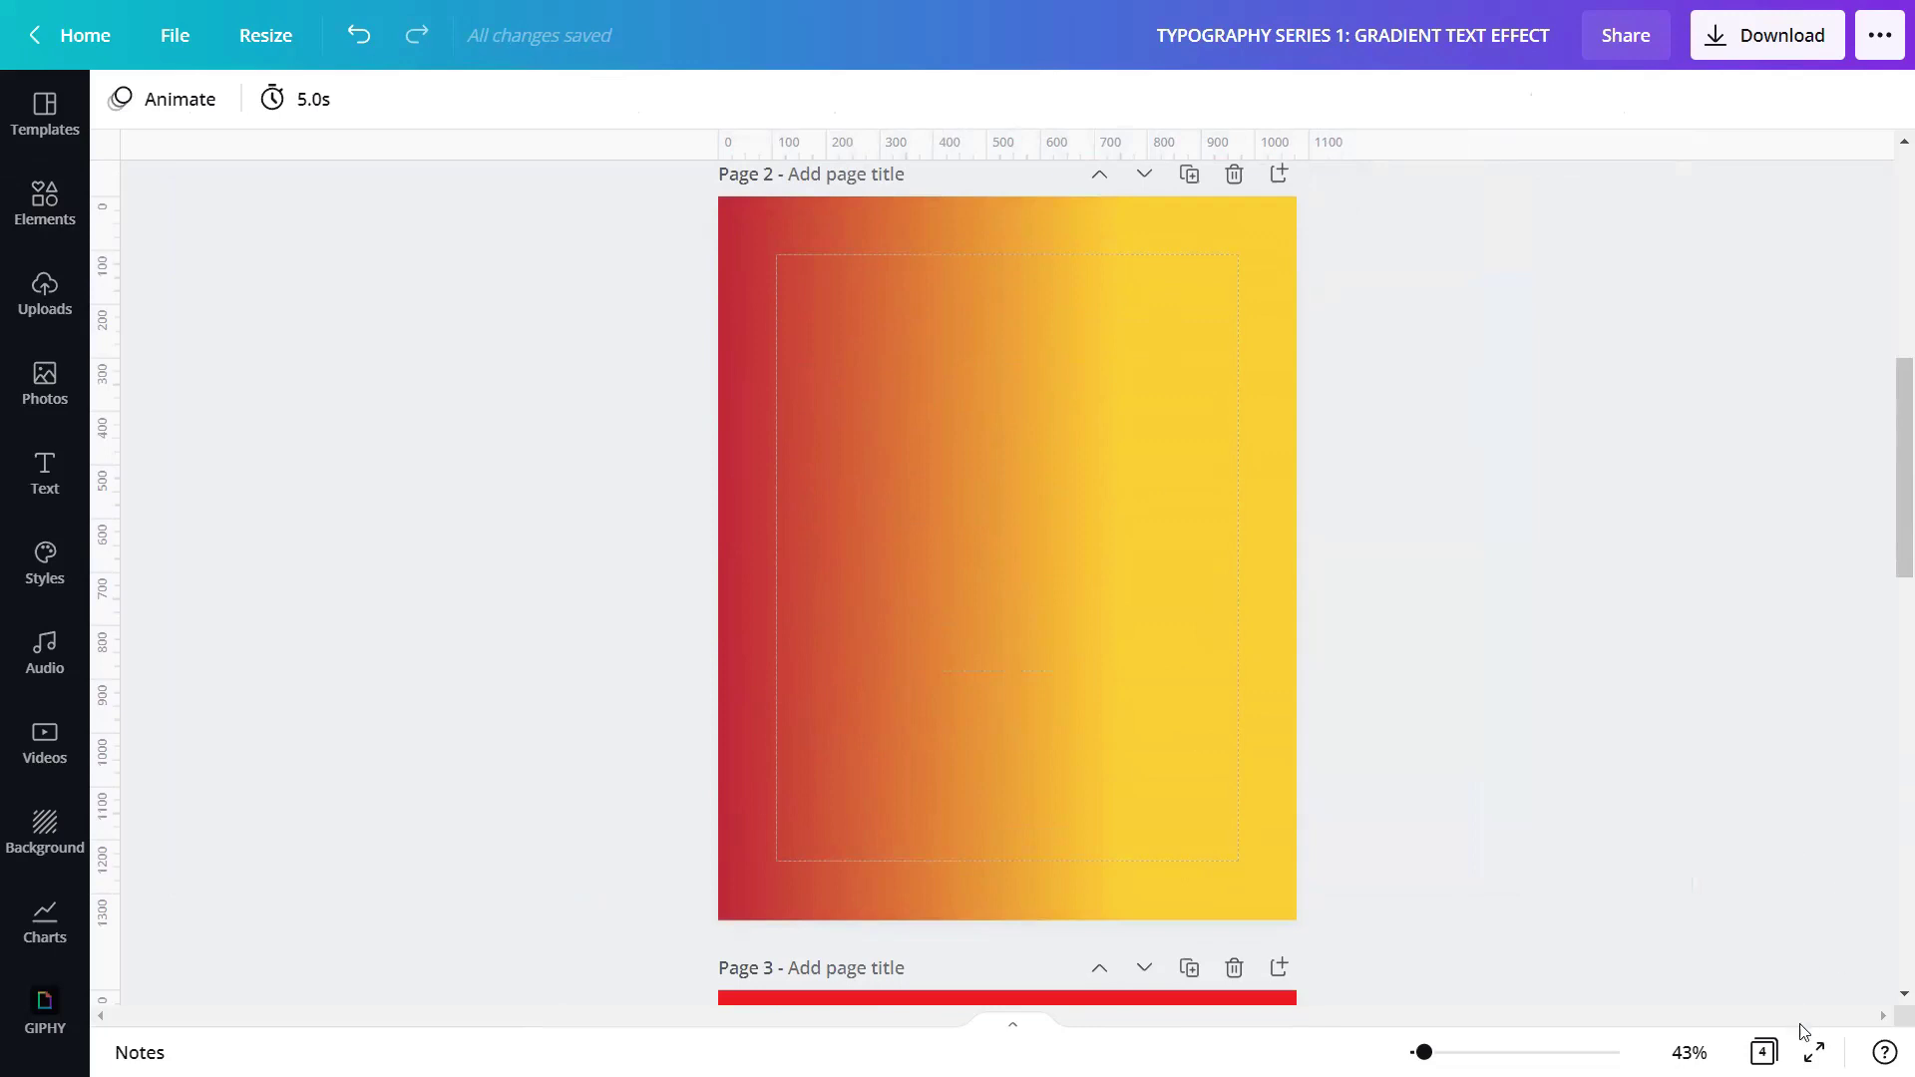
pyautogui.click(1814, 1052)
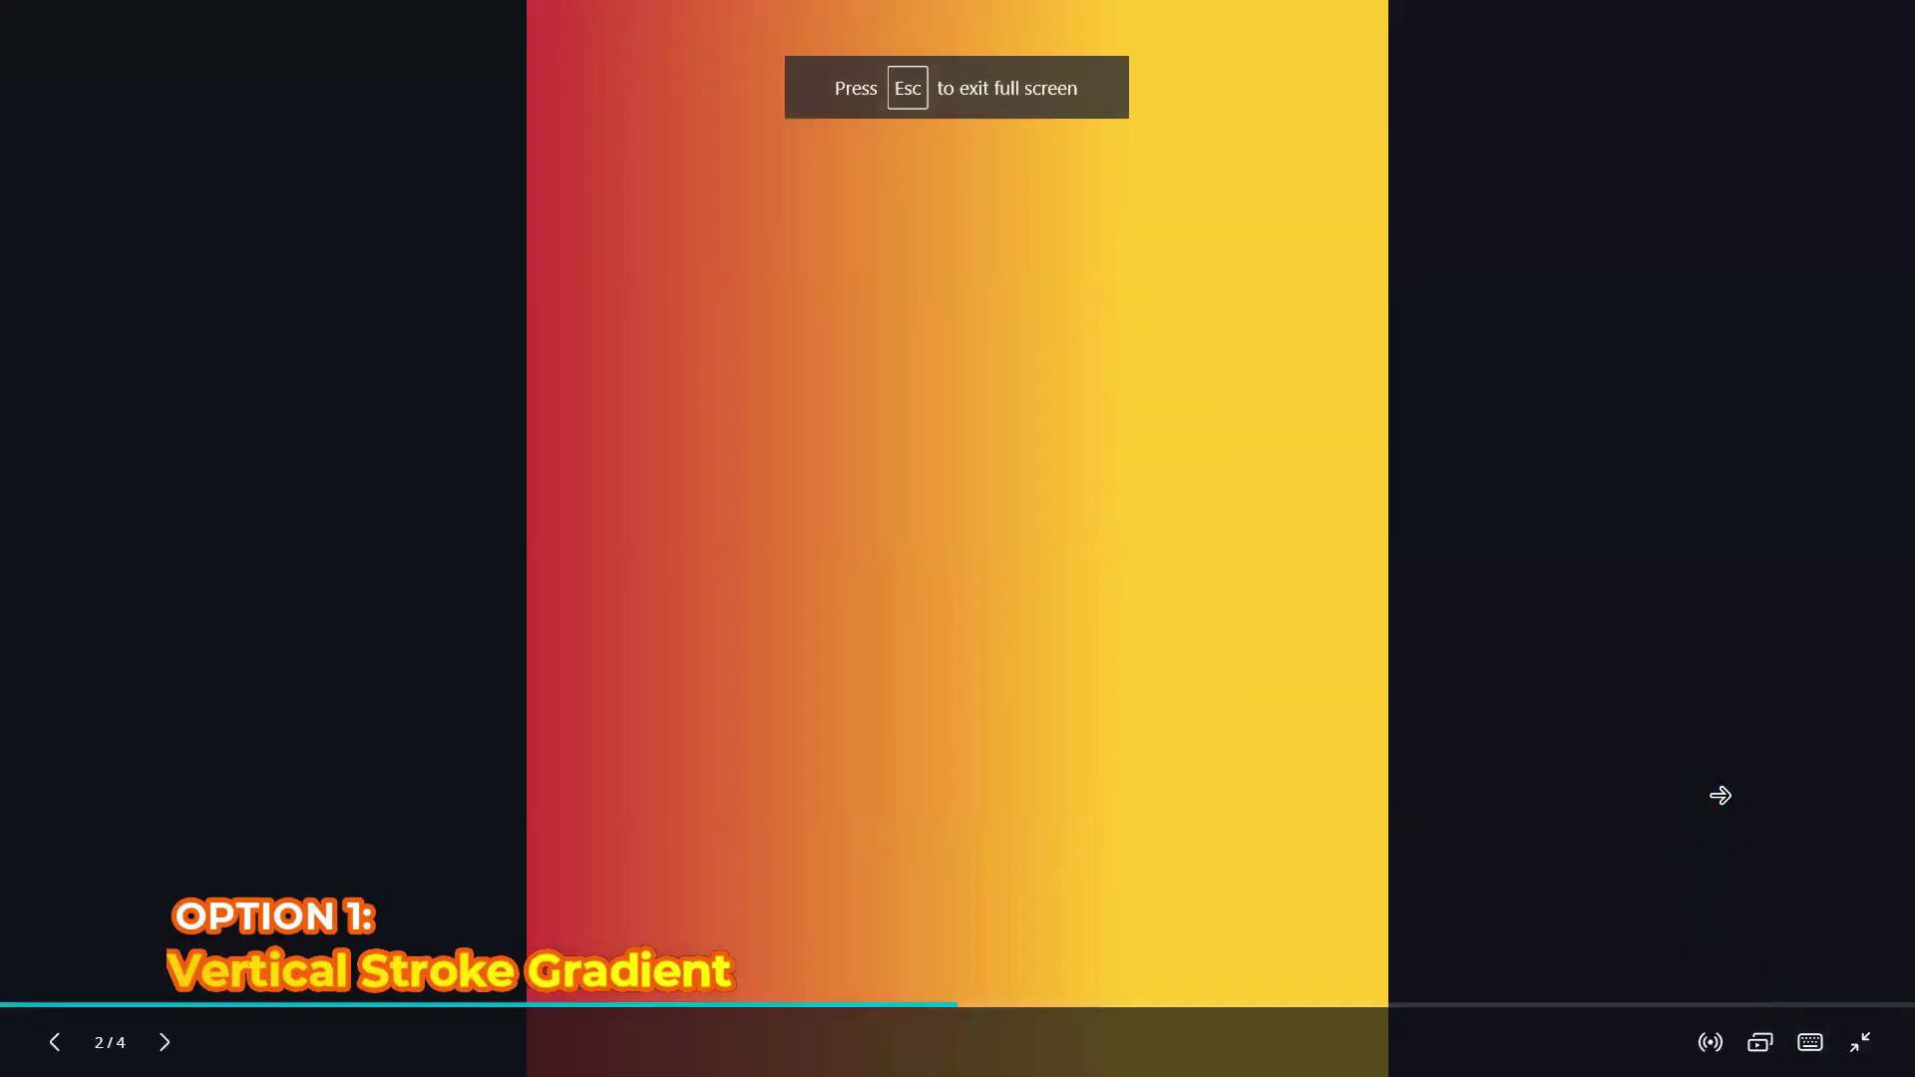
pyautogui.press('Right')
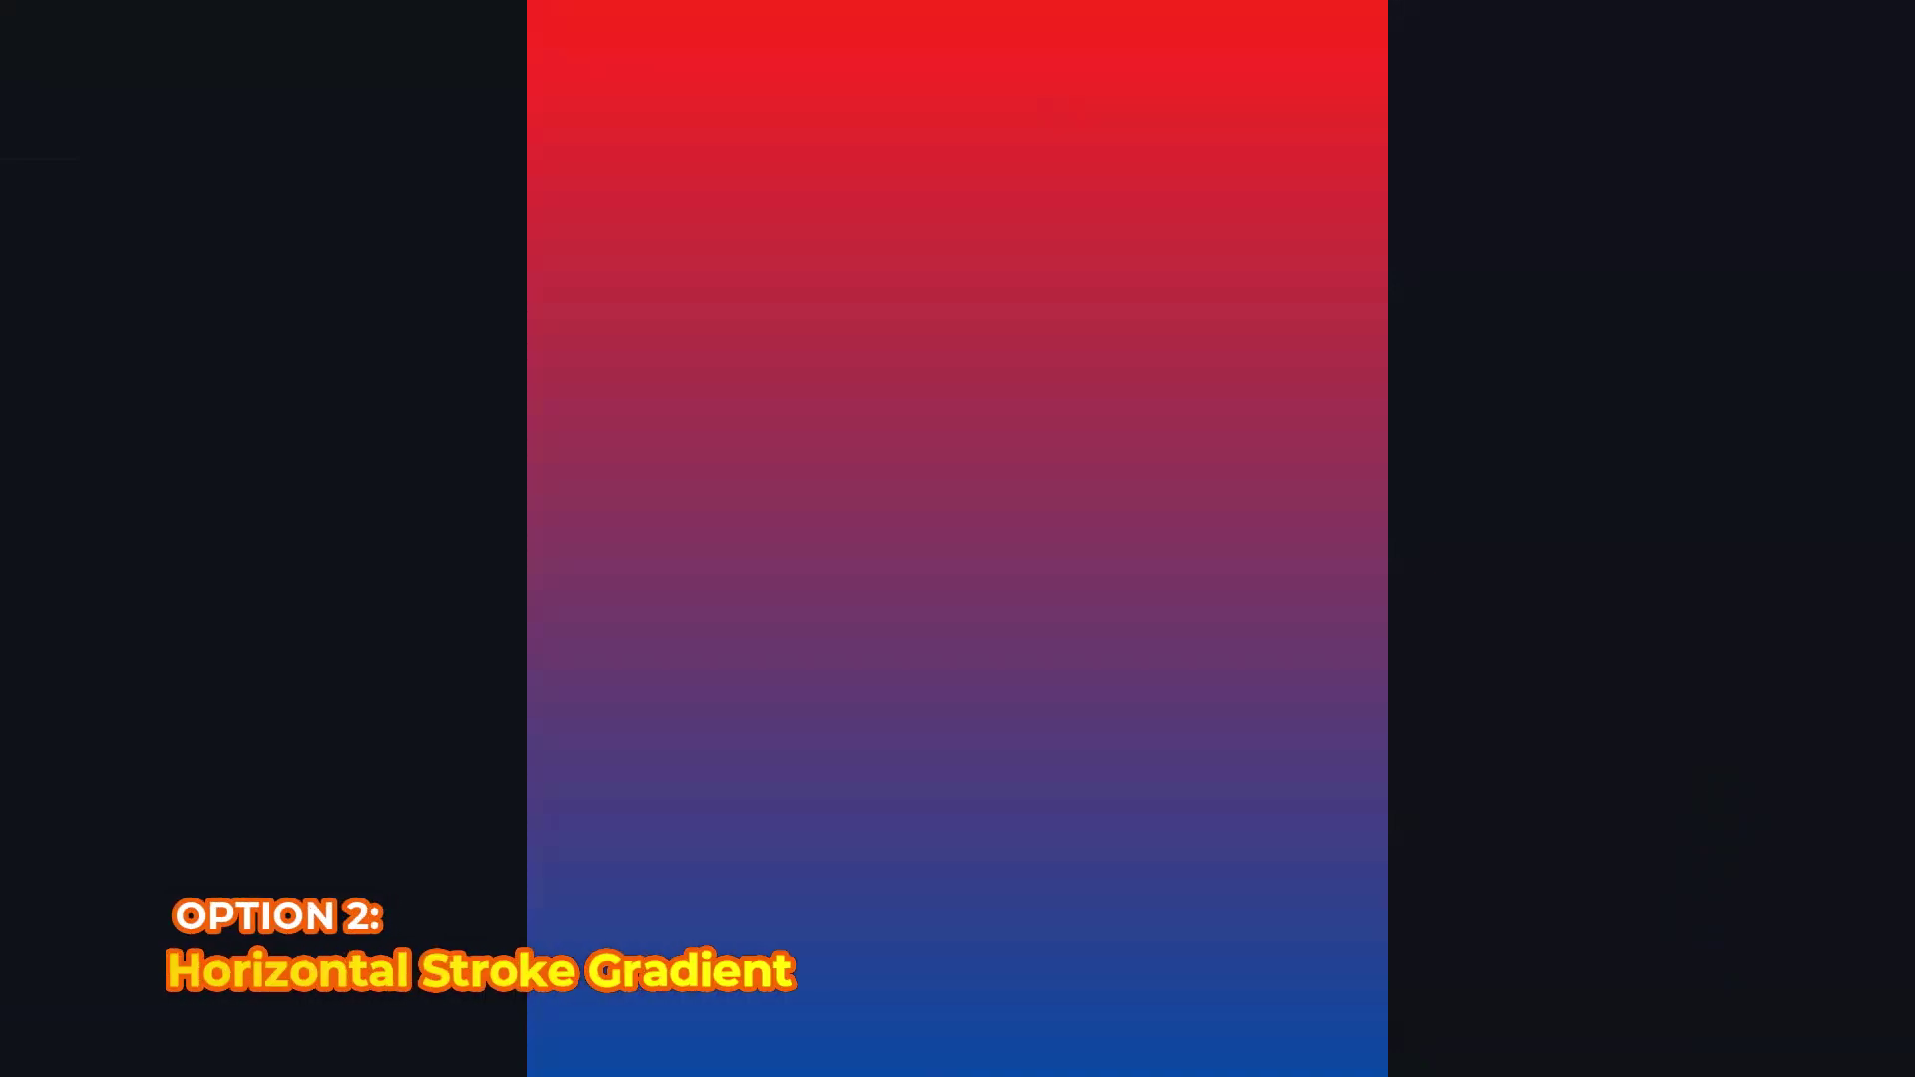
pyautogui.press('Right')
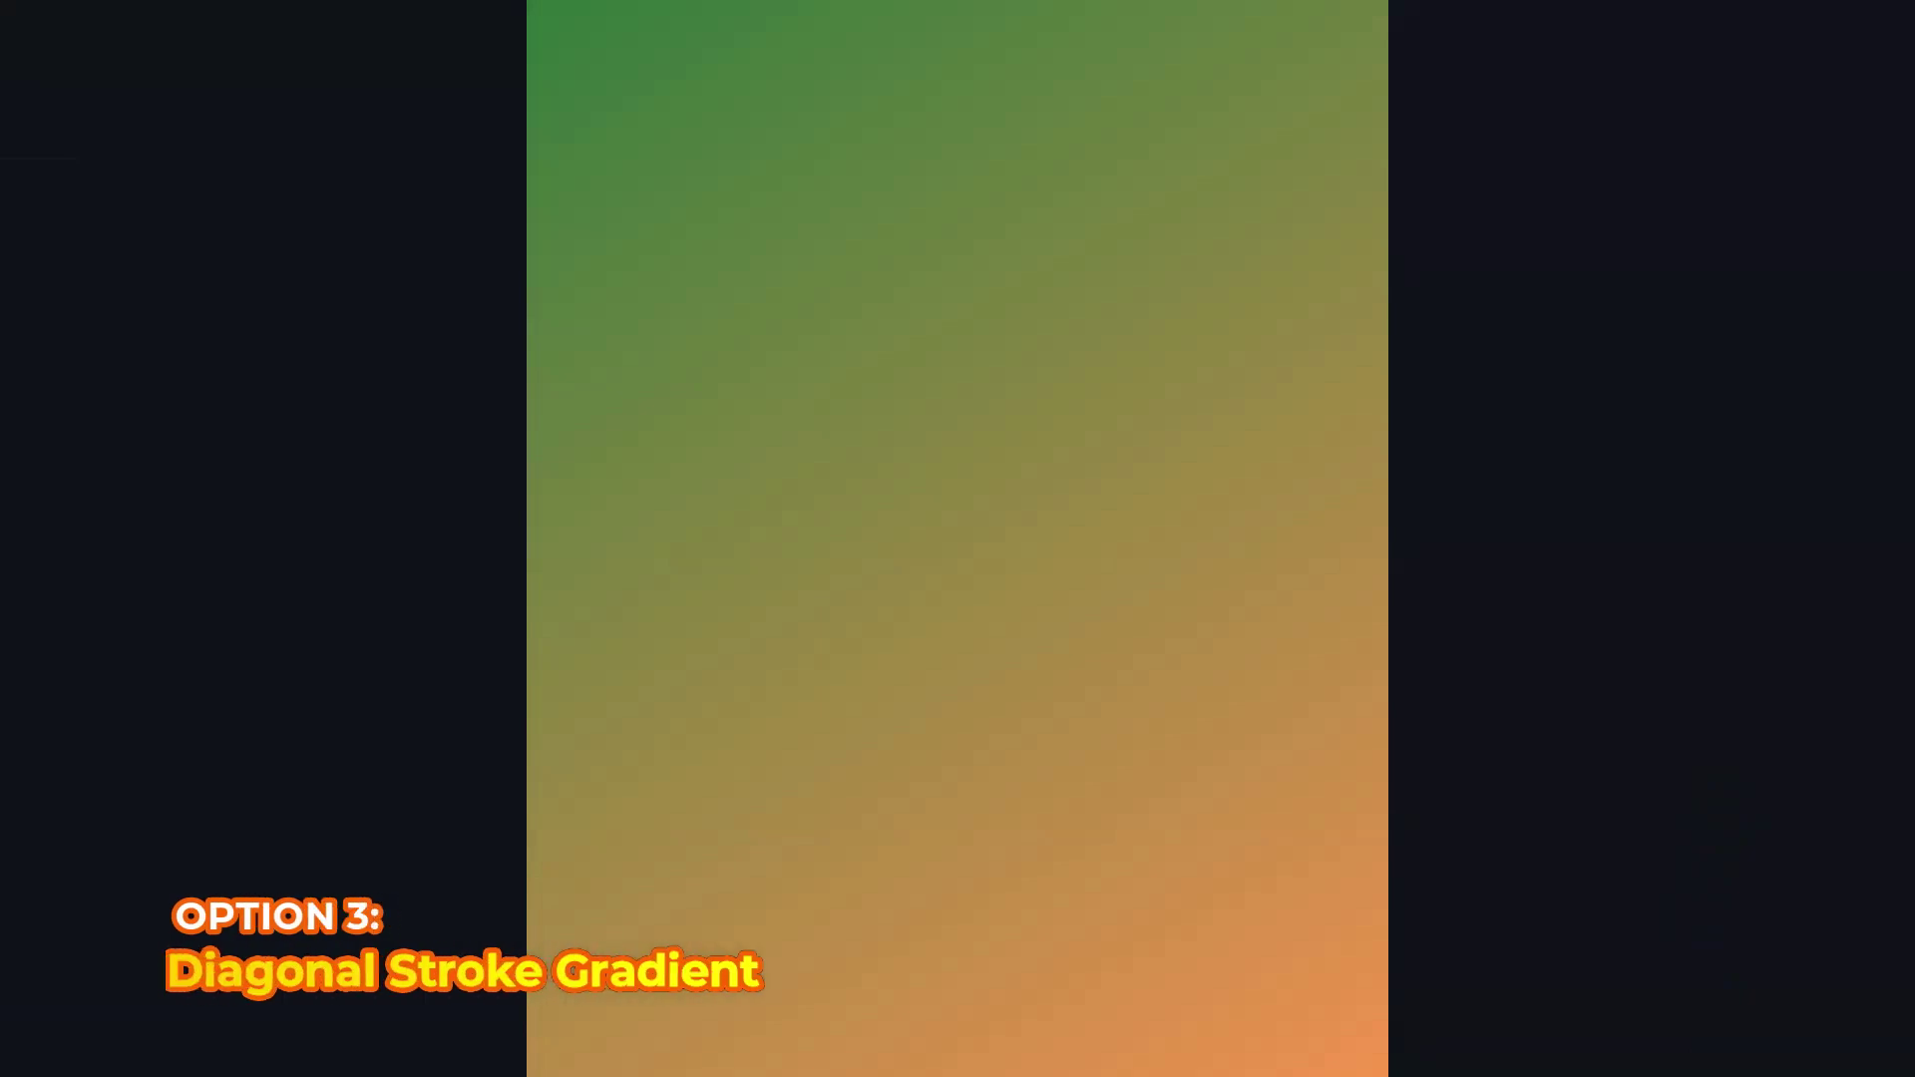
pyautogui.press('Escape')
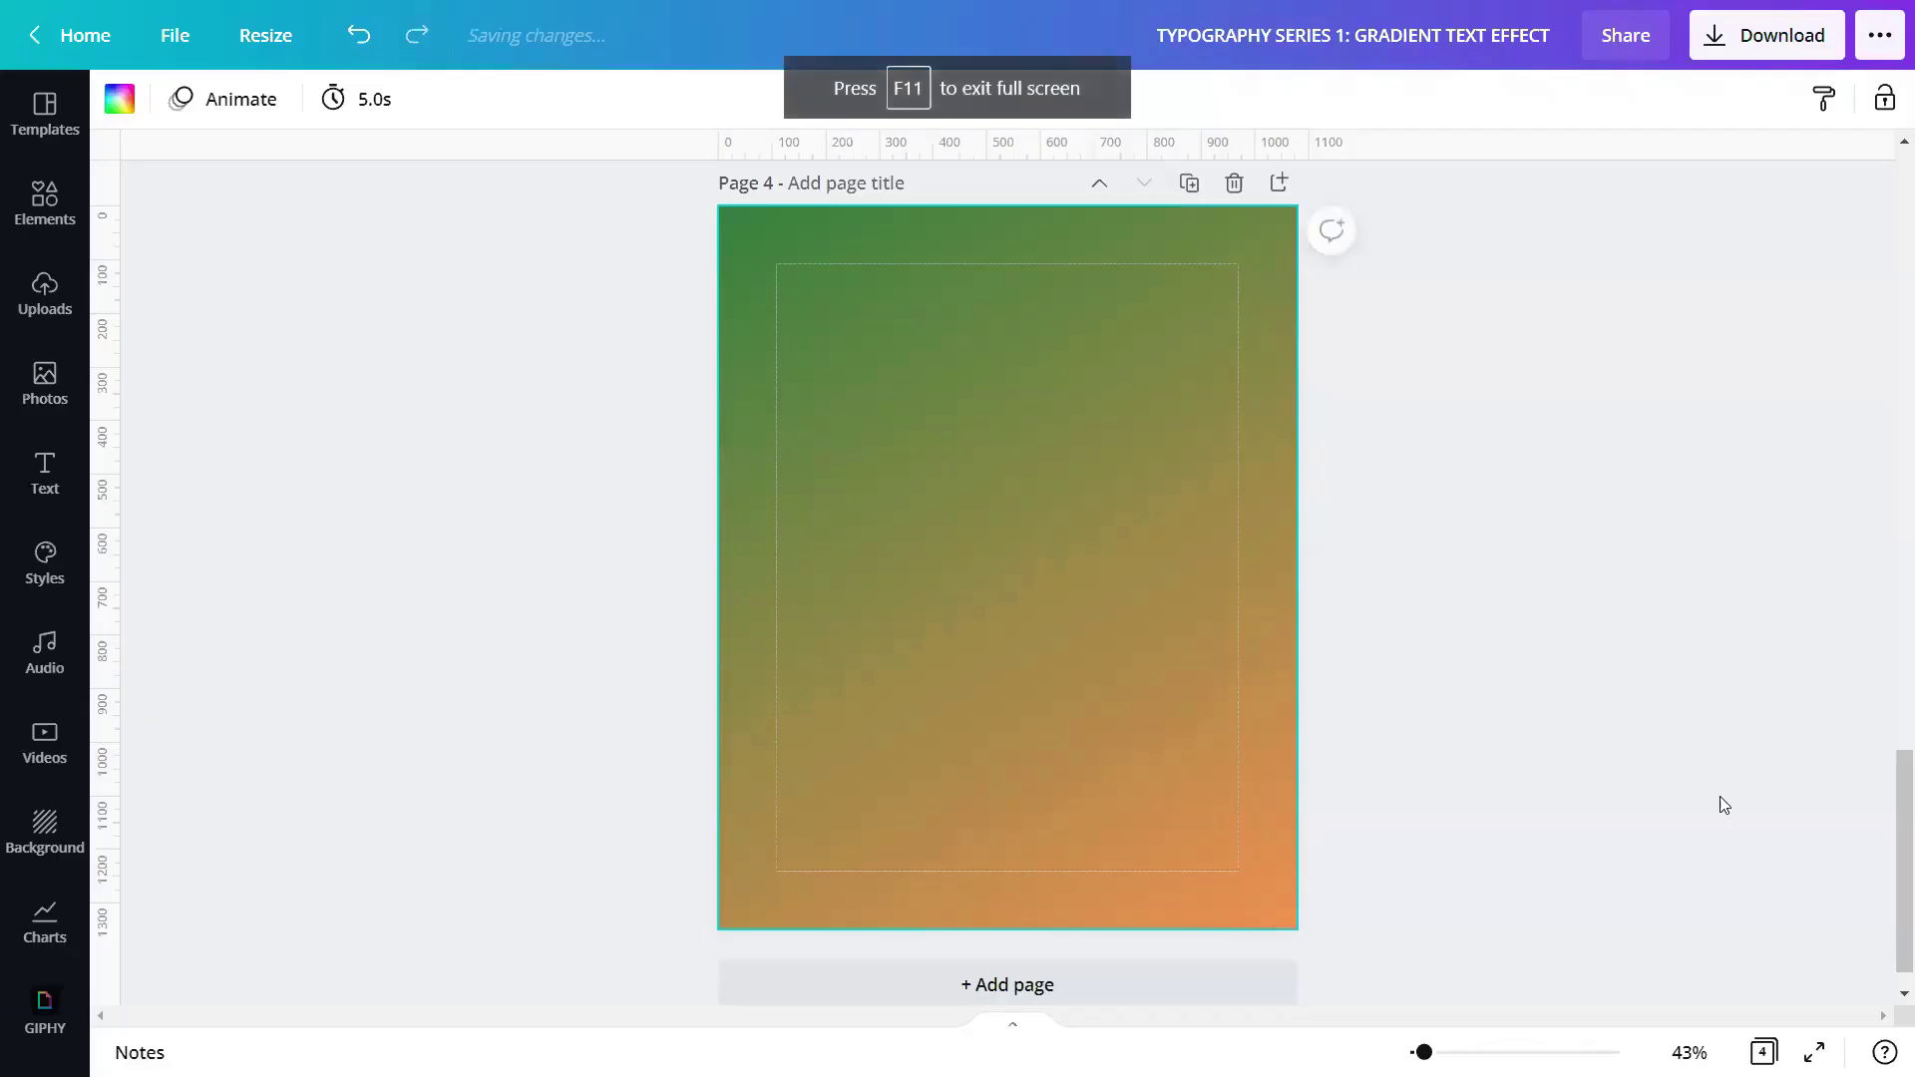
# Step: Return to Page 2 and select its gradient background
pyautogui.scroll(10, 1465, 533)
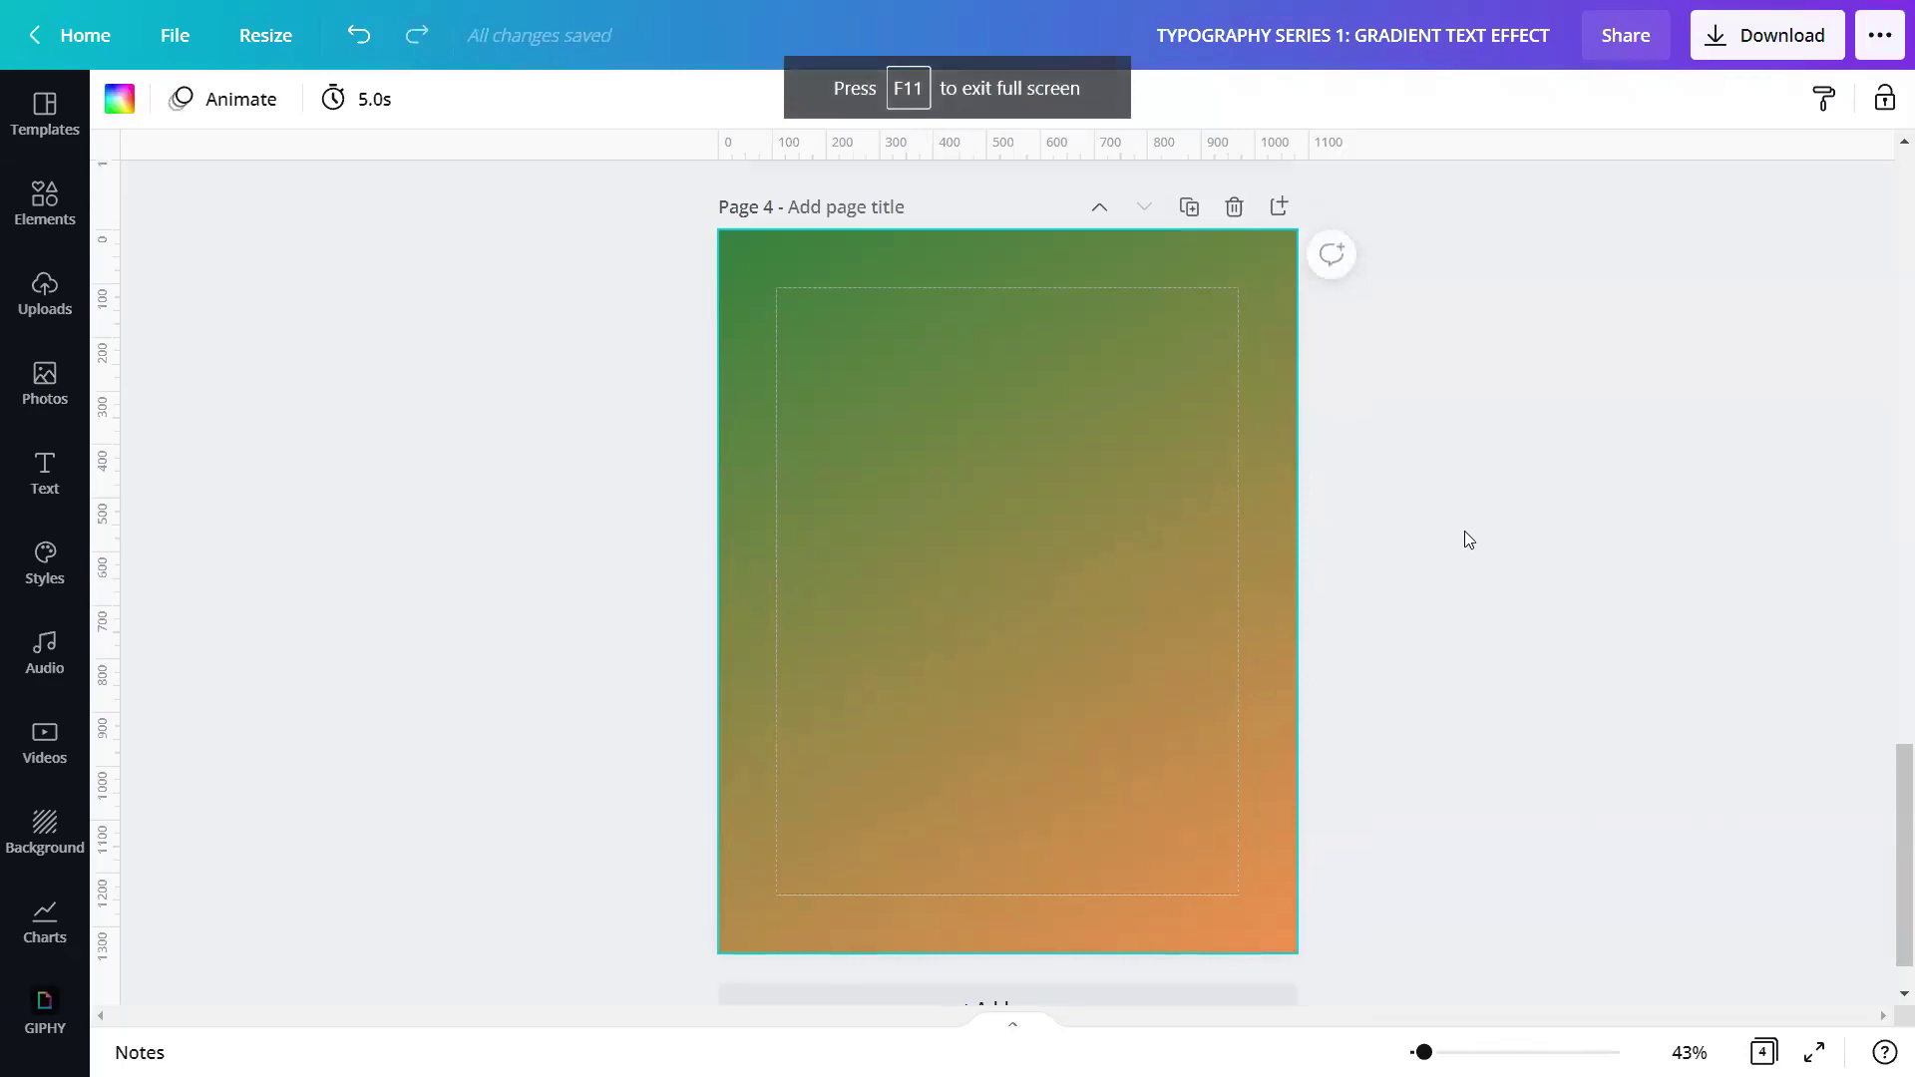
pyautogui.scroll(5, 1464, 533)
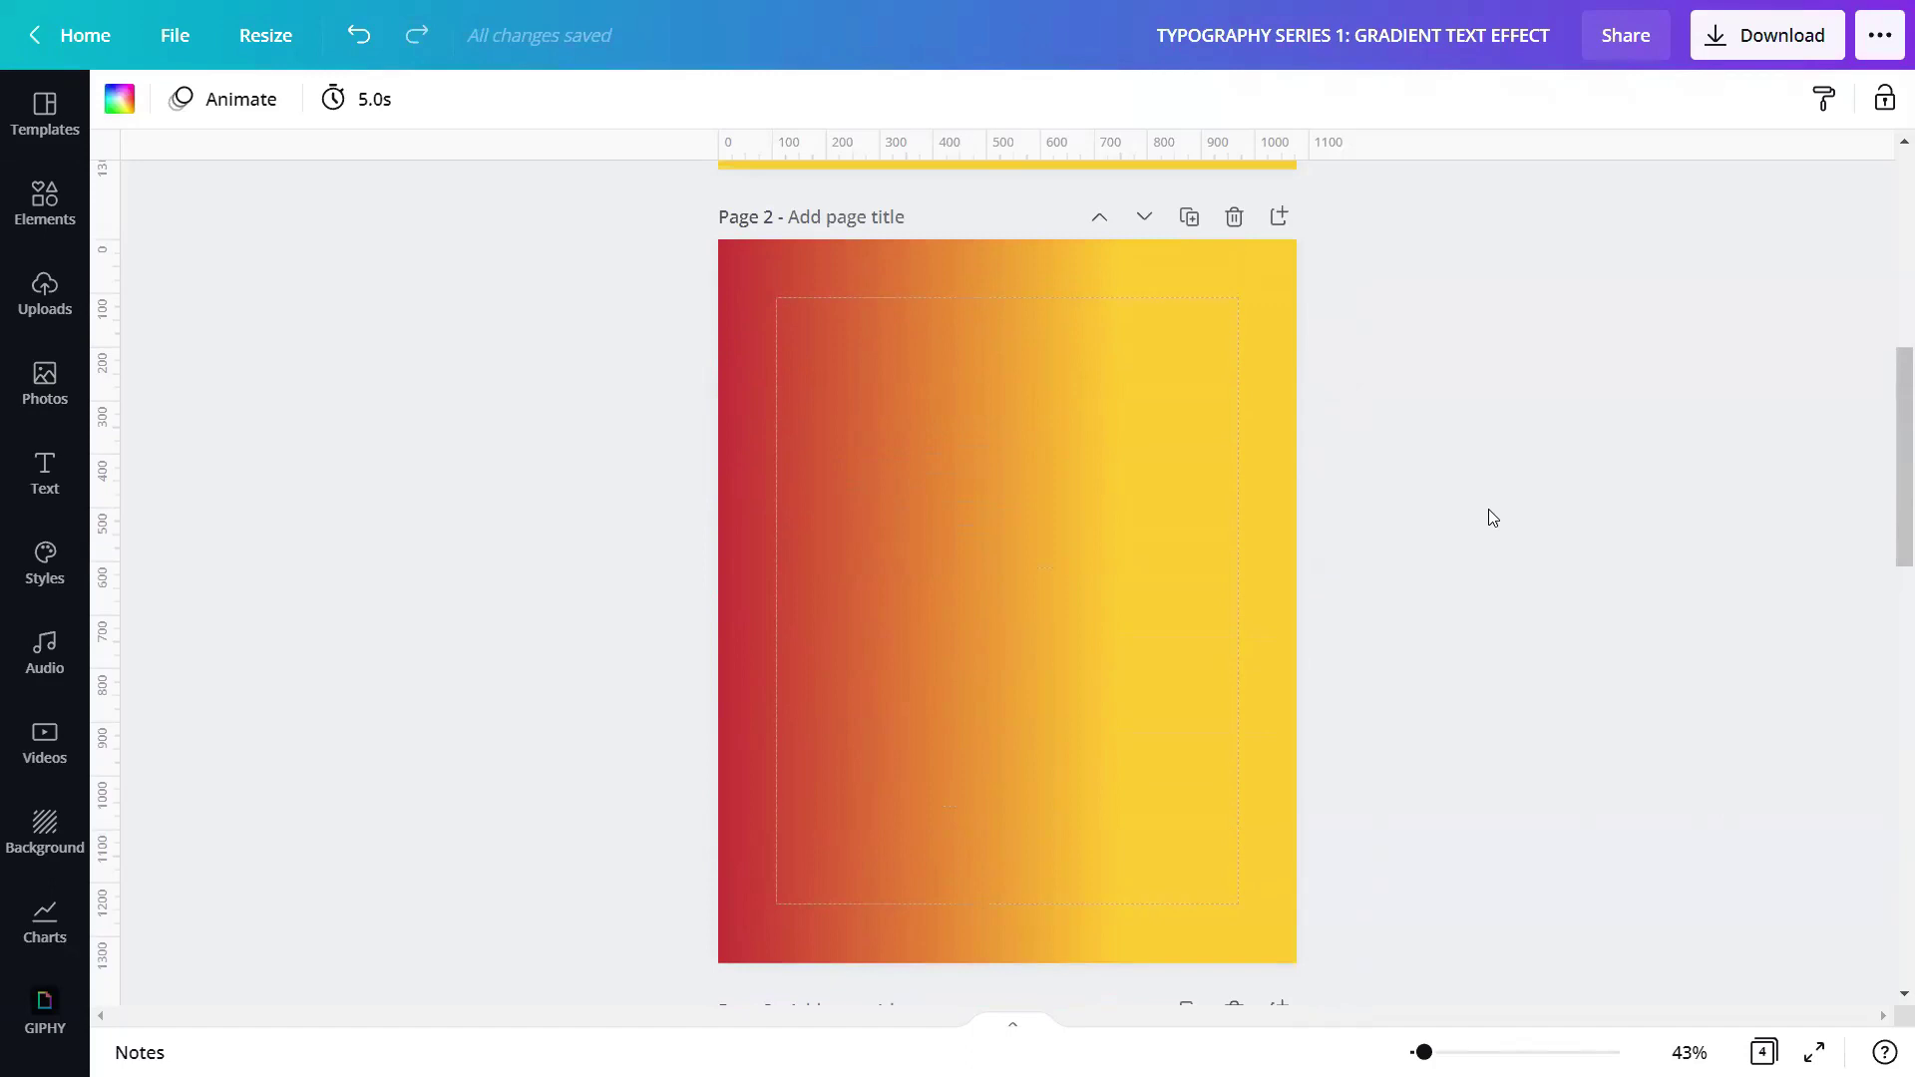
pyautogui.click(1009, 694)
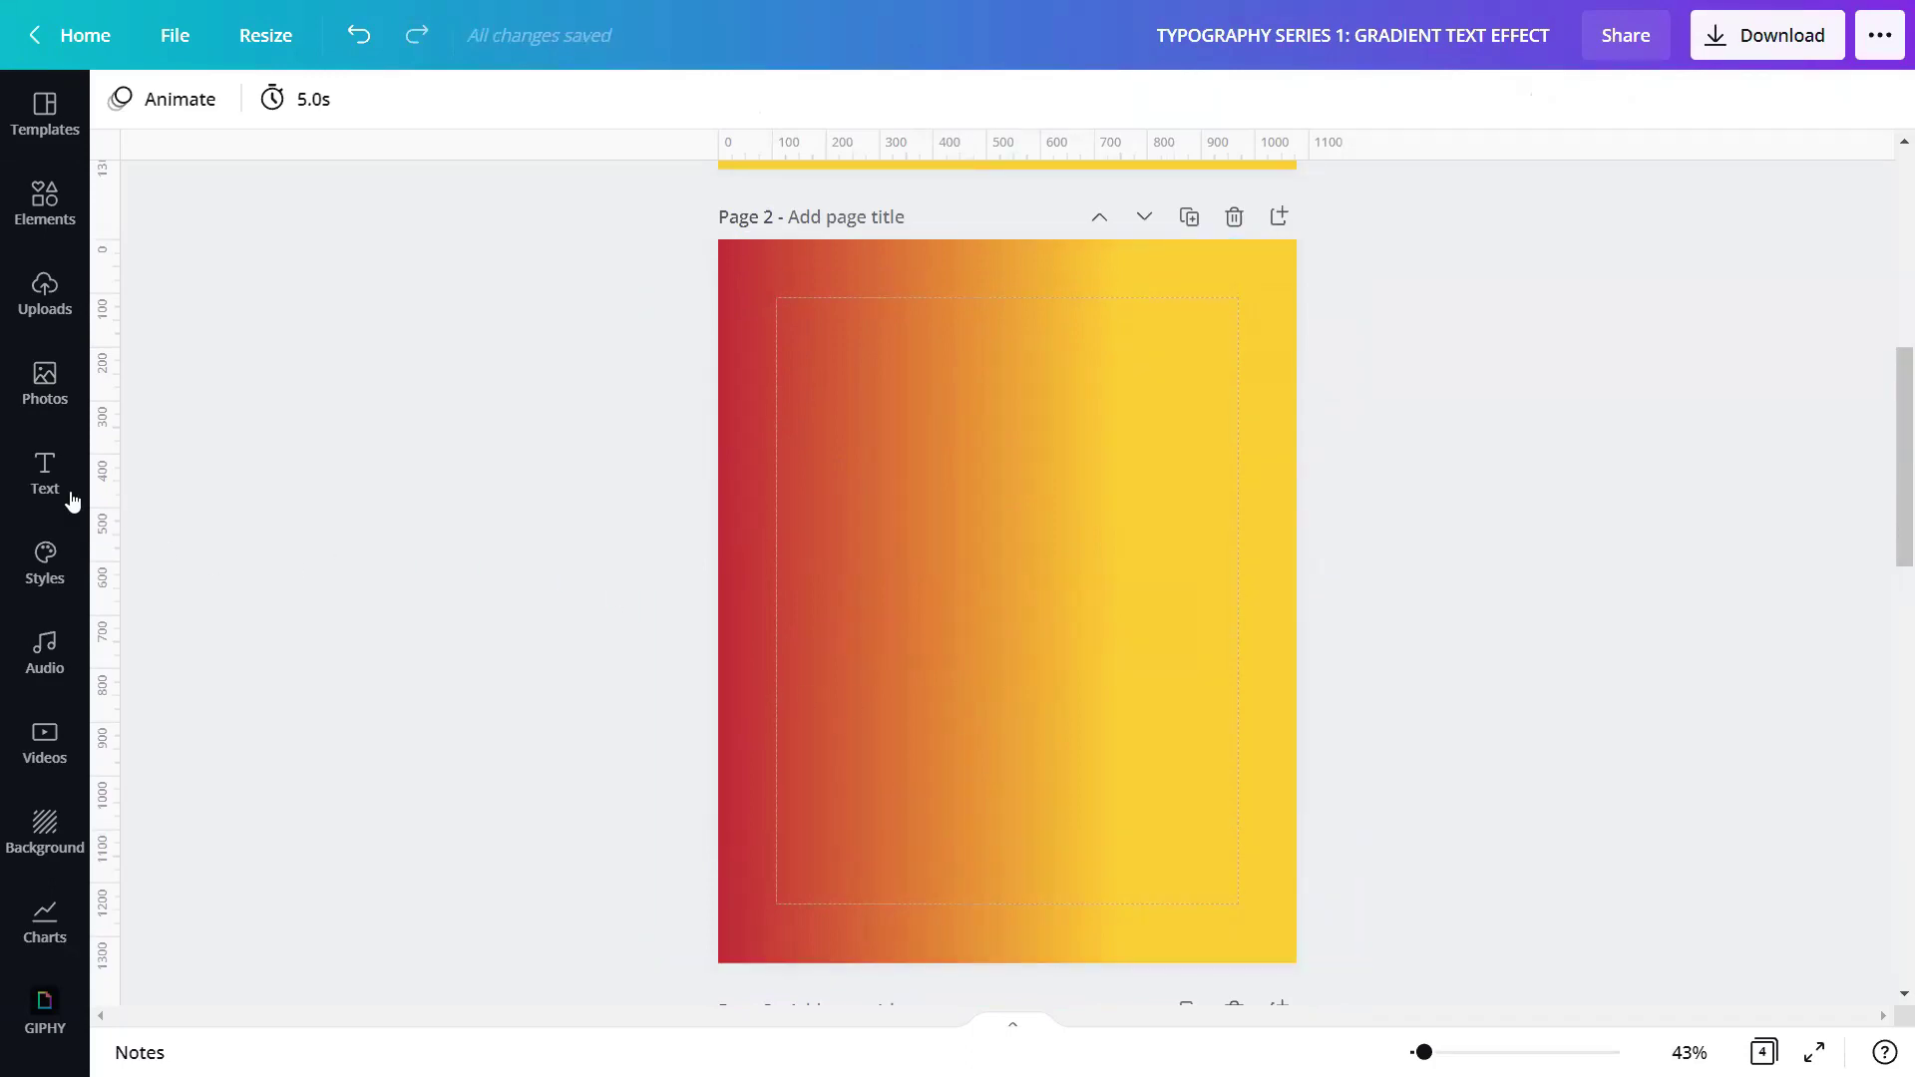
# Step: Add a heading reading 'GRADIENT' to Page 2
pyautogui.click(45, 473)
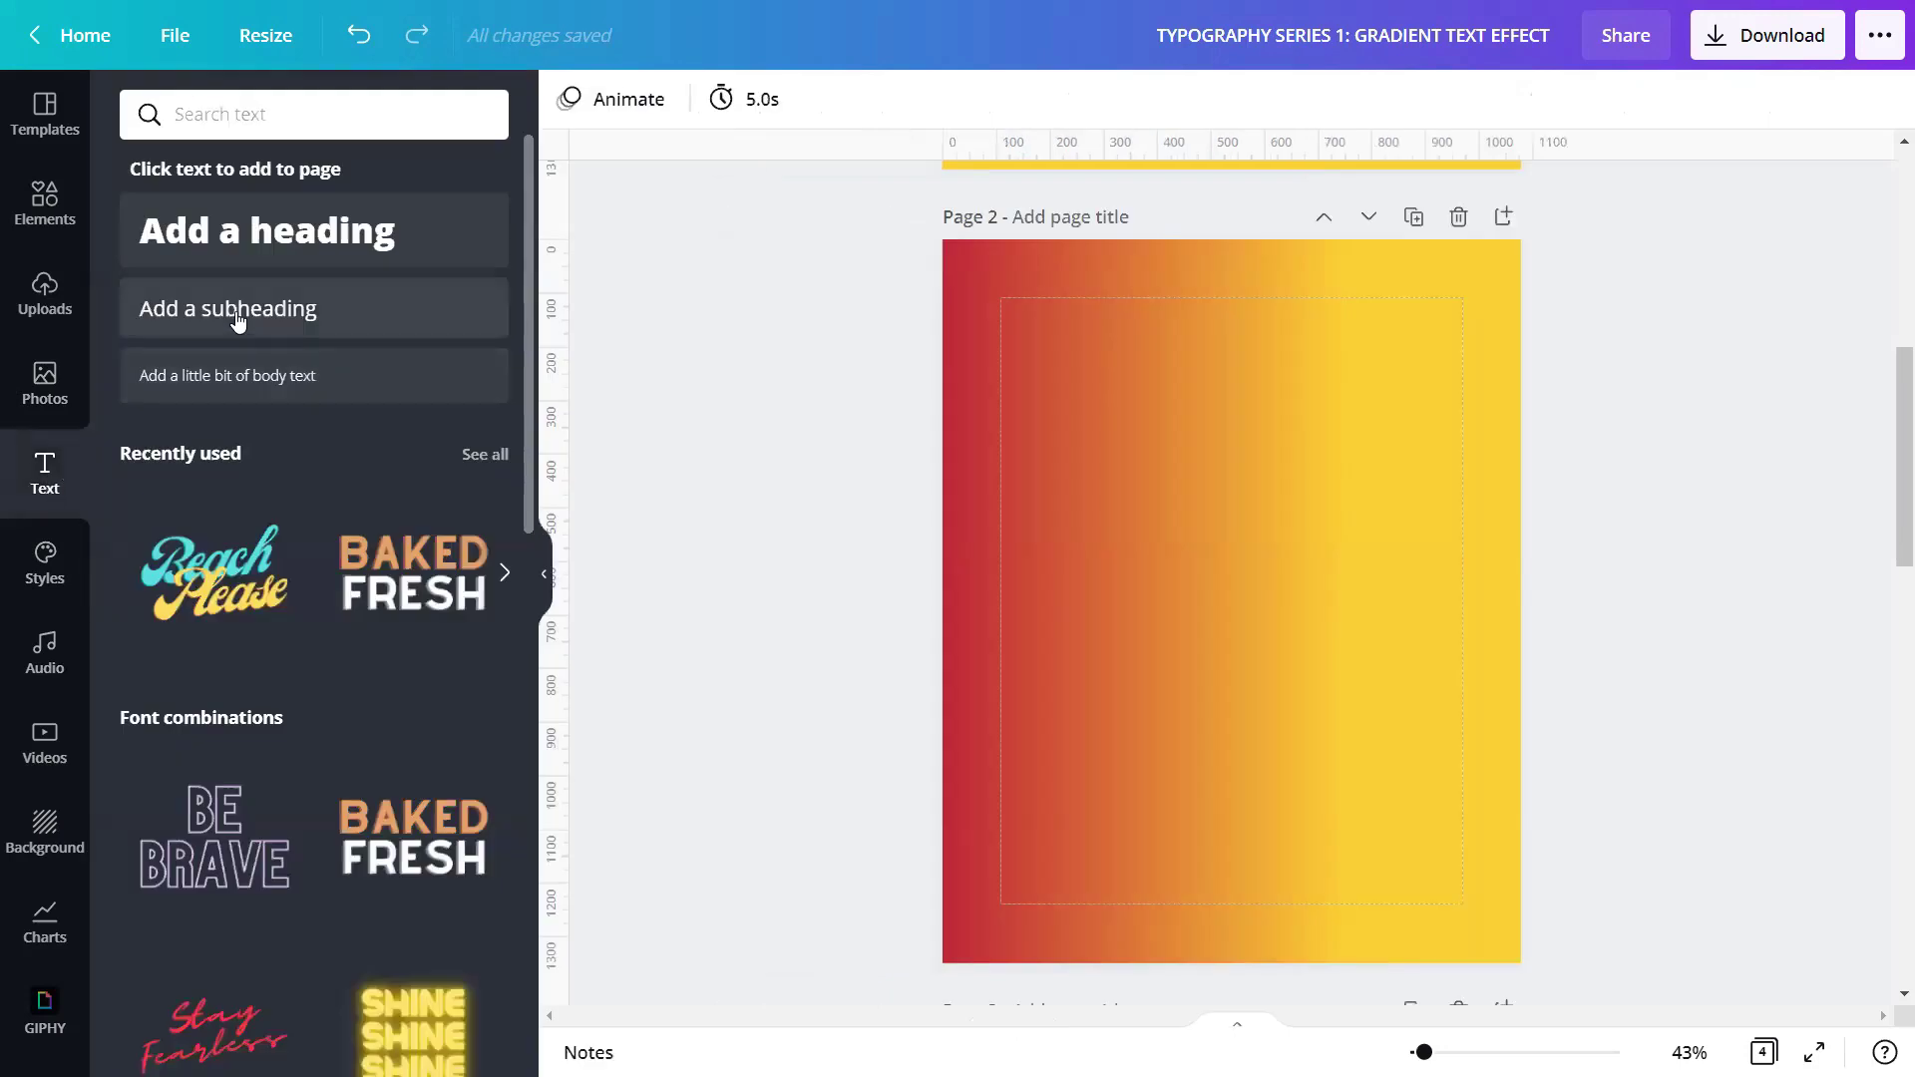
pyautogui.click(254, 231)
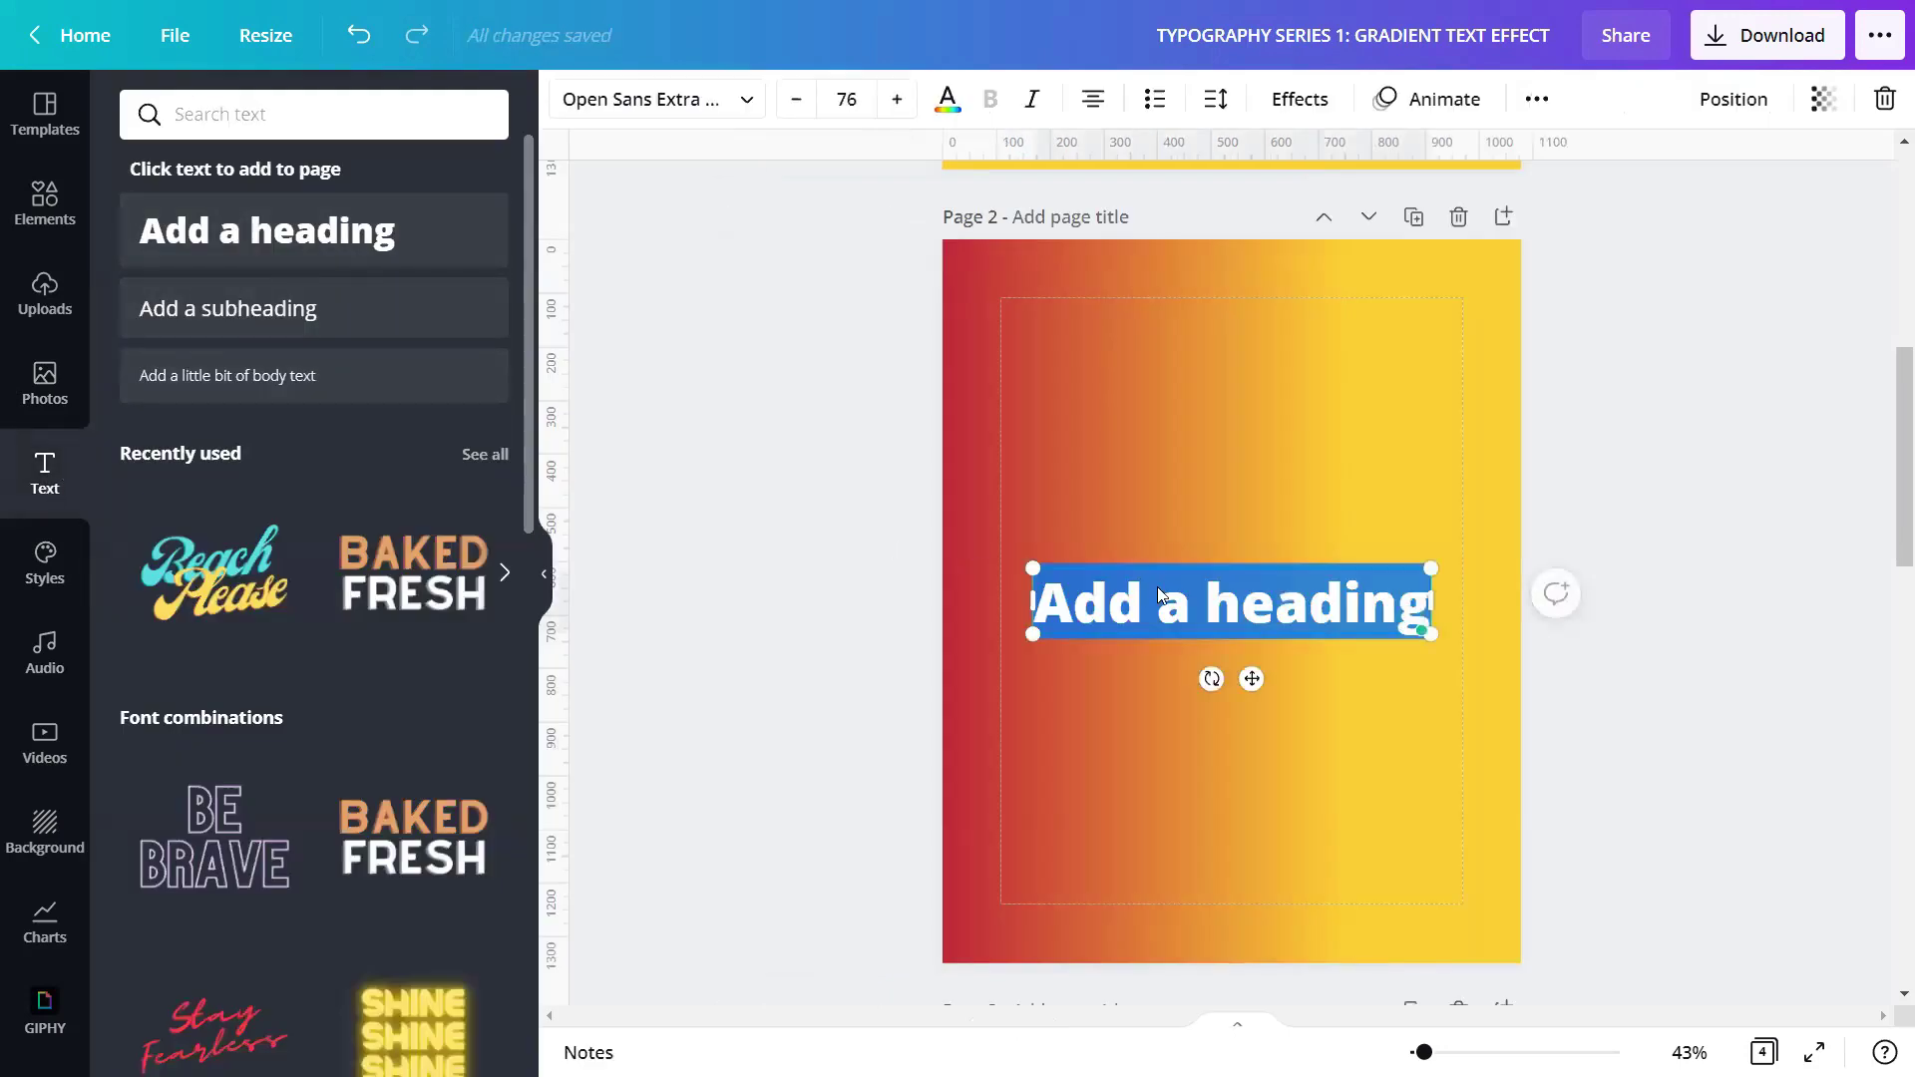
pyautogui.write('GRADIENT')
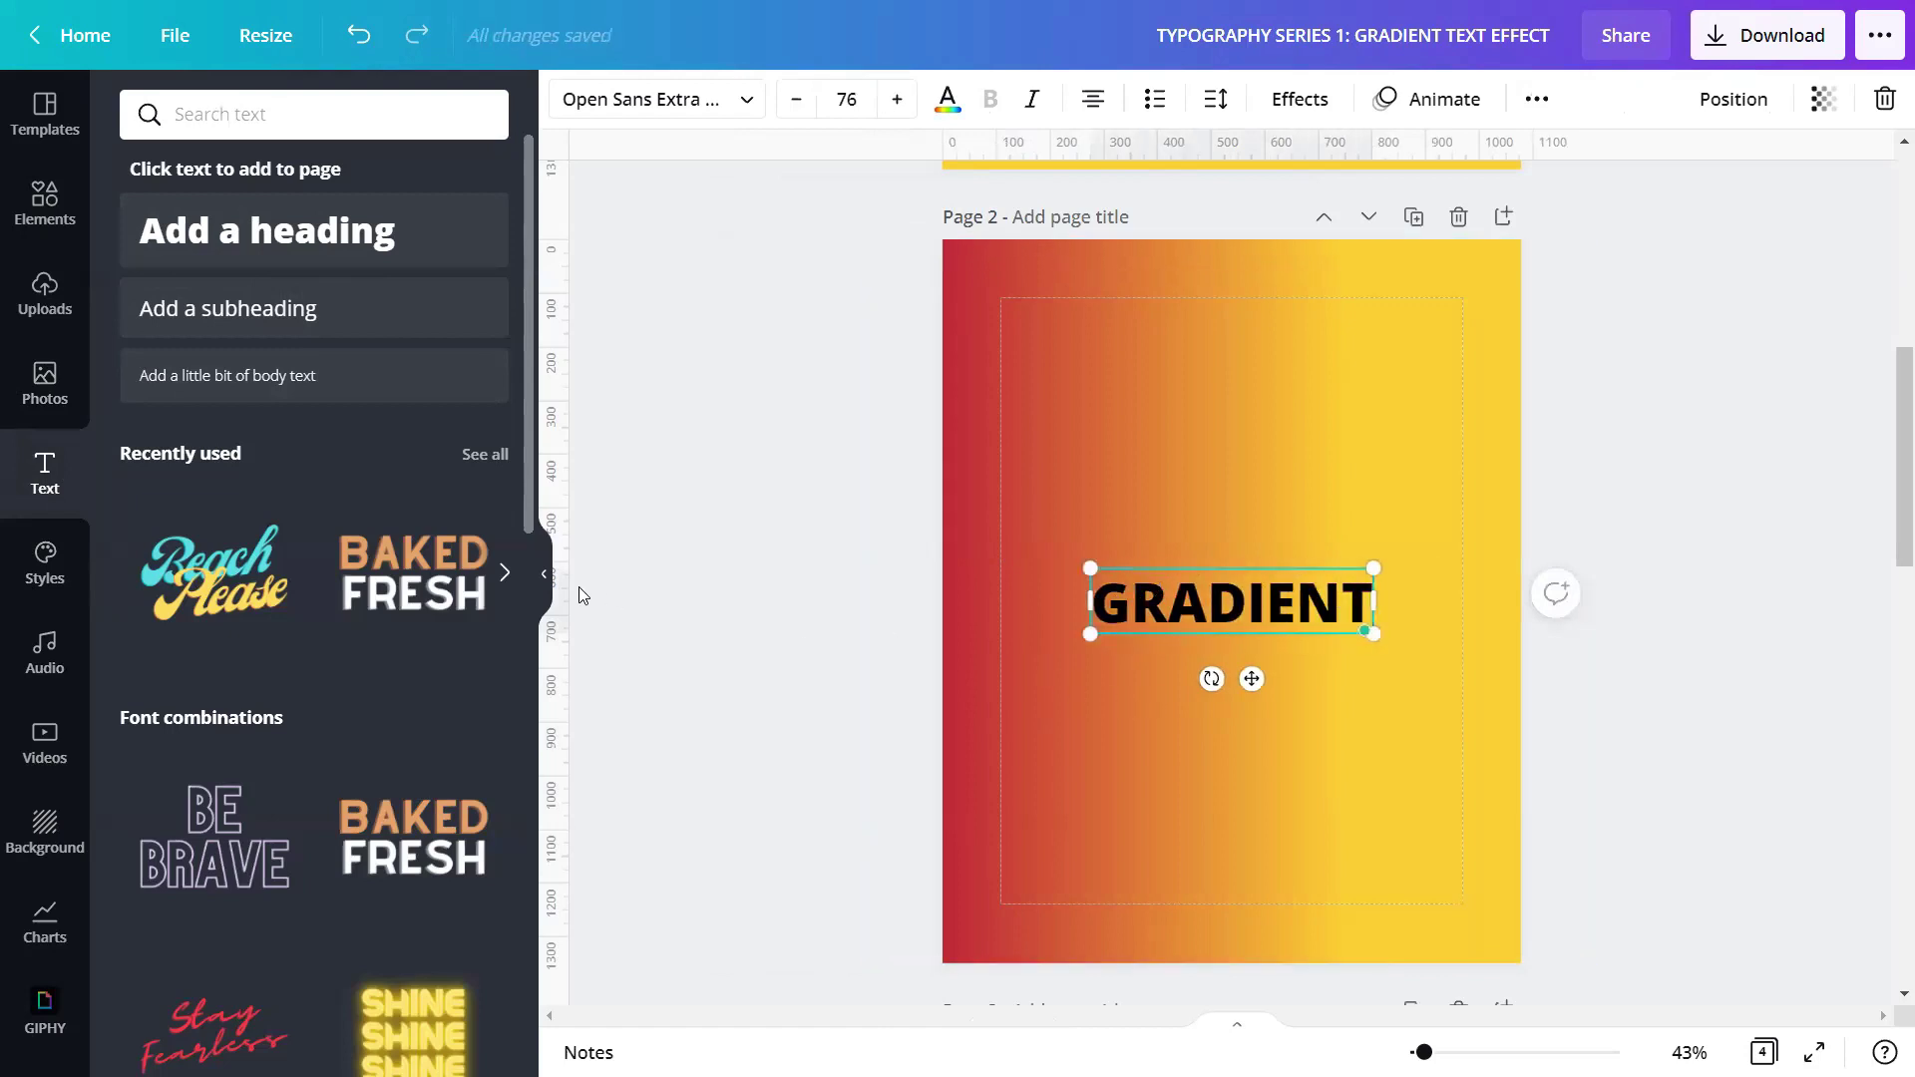
pyautogui.click(544, 582)
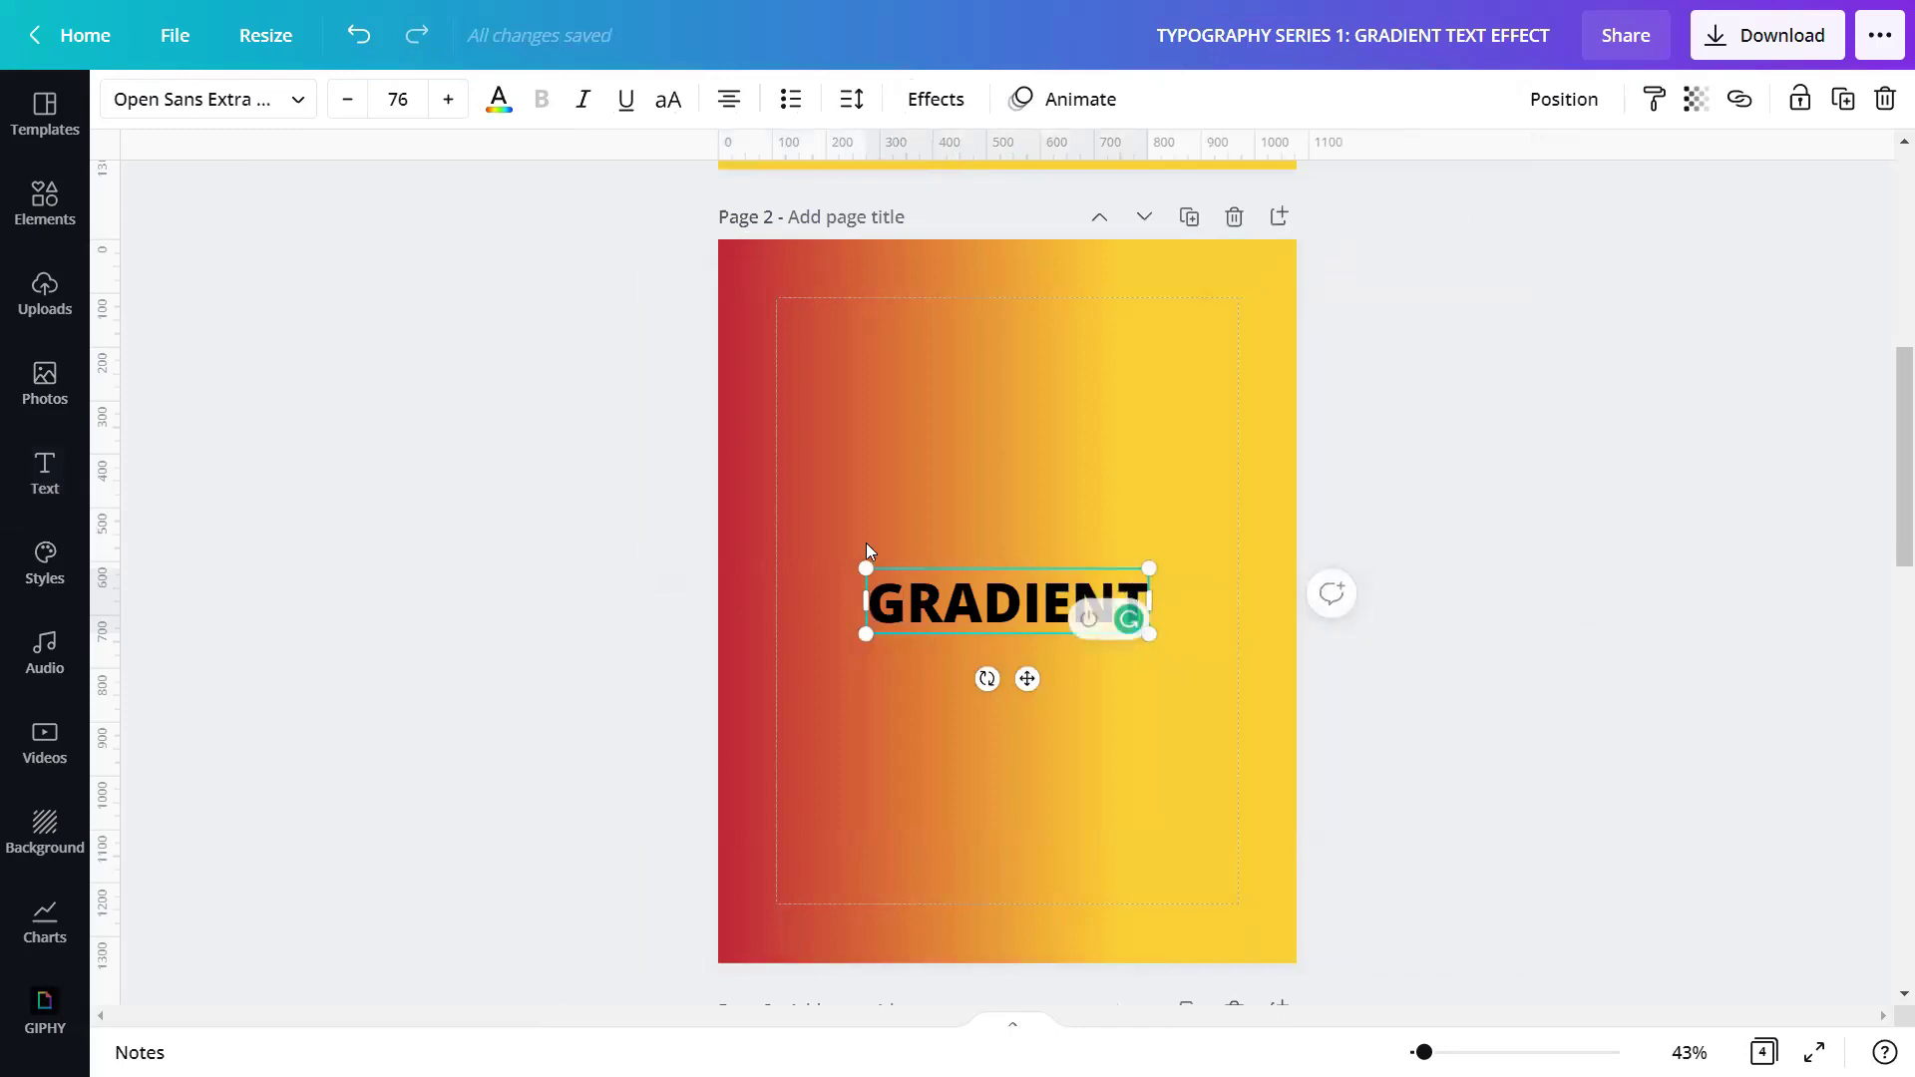
# Step: Restyle the GRADIENT heading as white Anton at font size 207
pyautogui.click(287, 112)
pyautogui.click(270, 180)
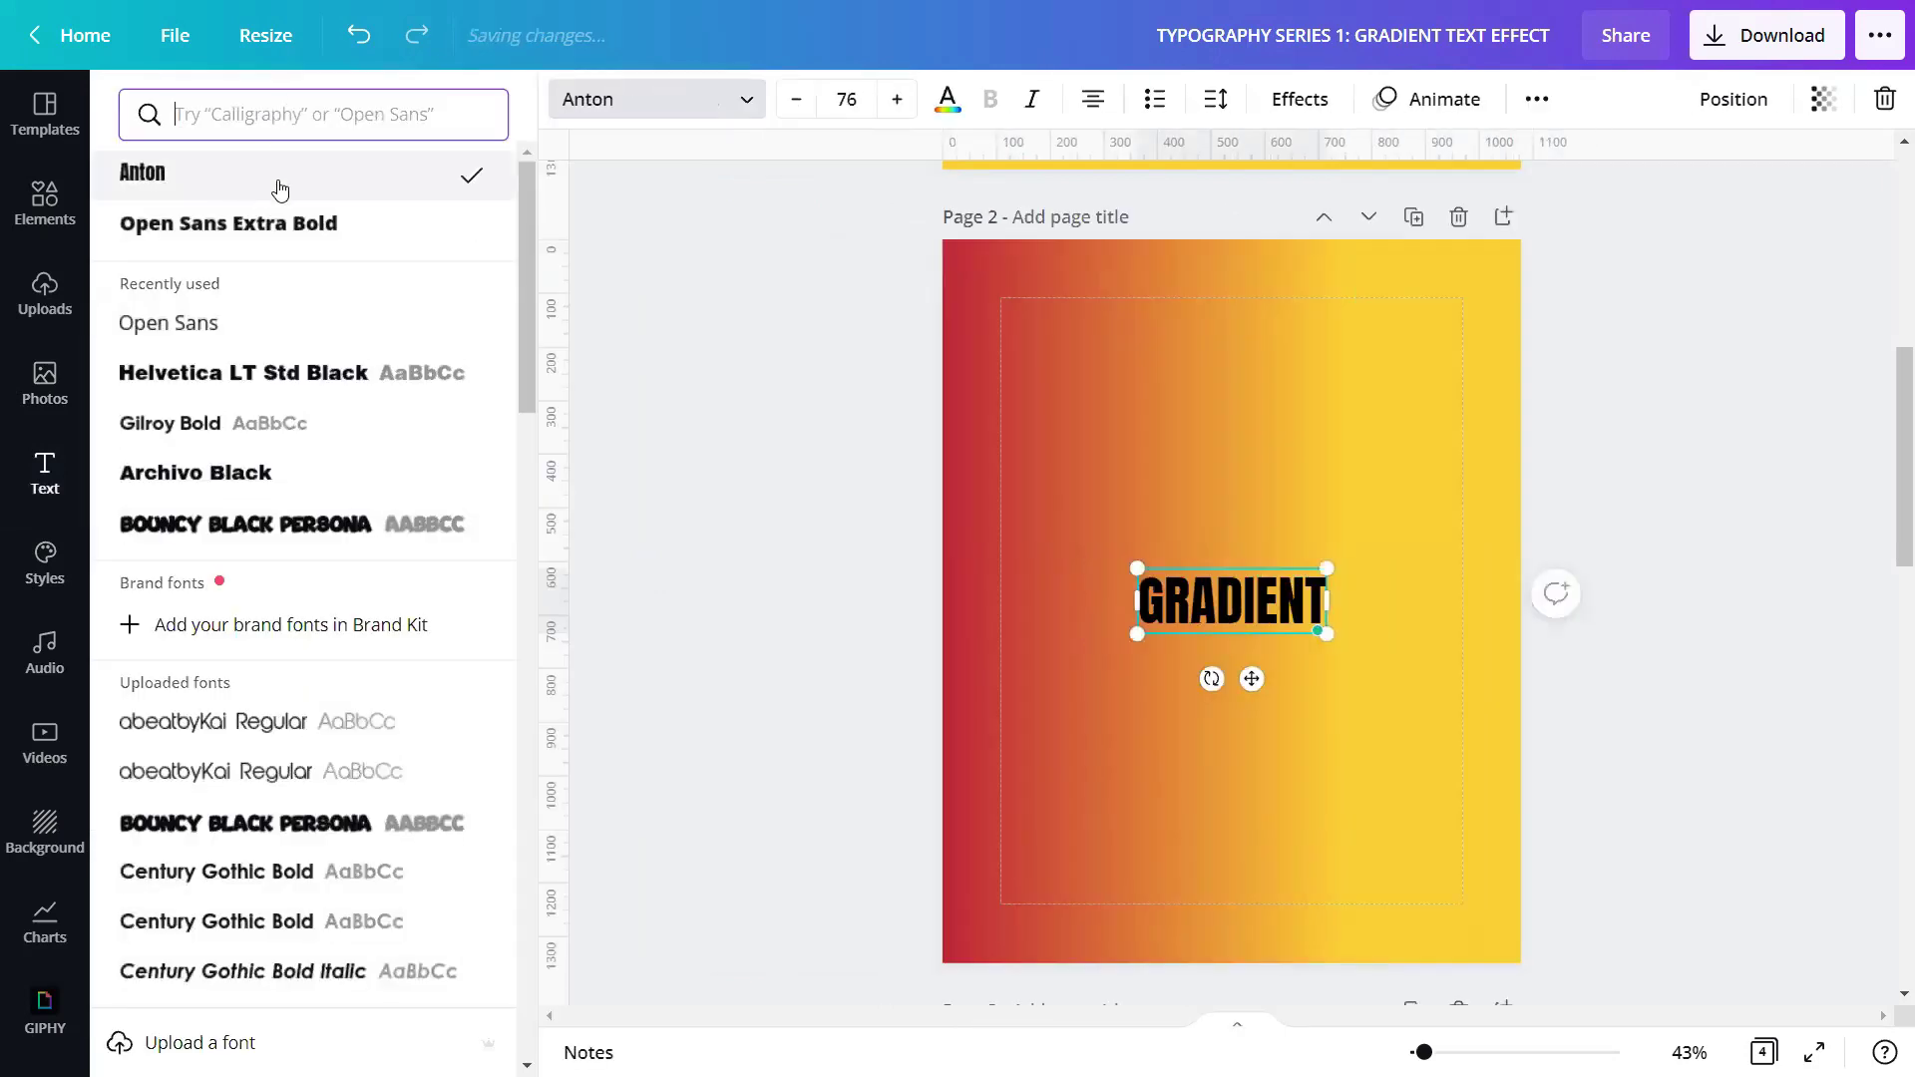
pyautogui.click(724, 651)
pyautogui.click(501, 104)
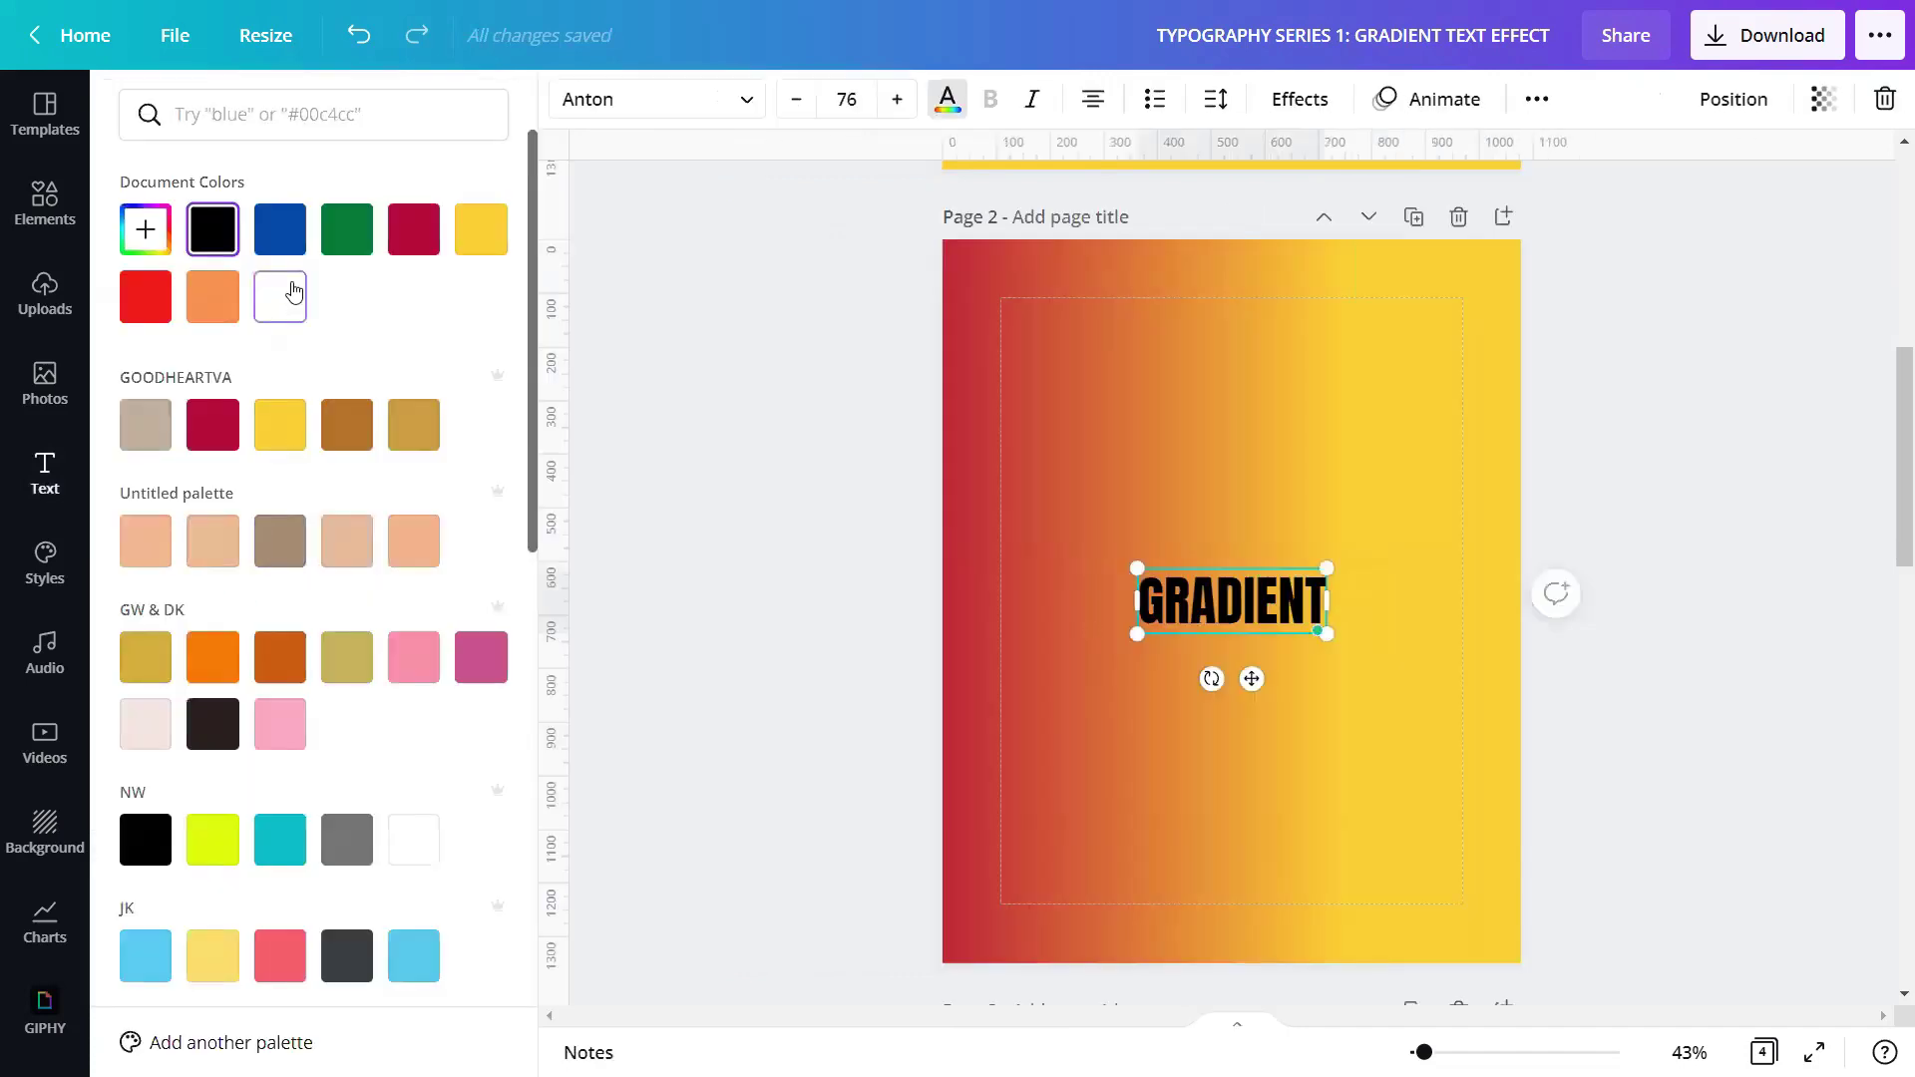
pyautogui.click(292, 291)
pyautogui.click(653, 549)
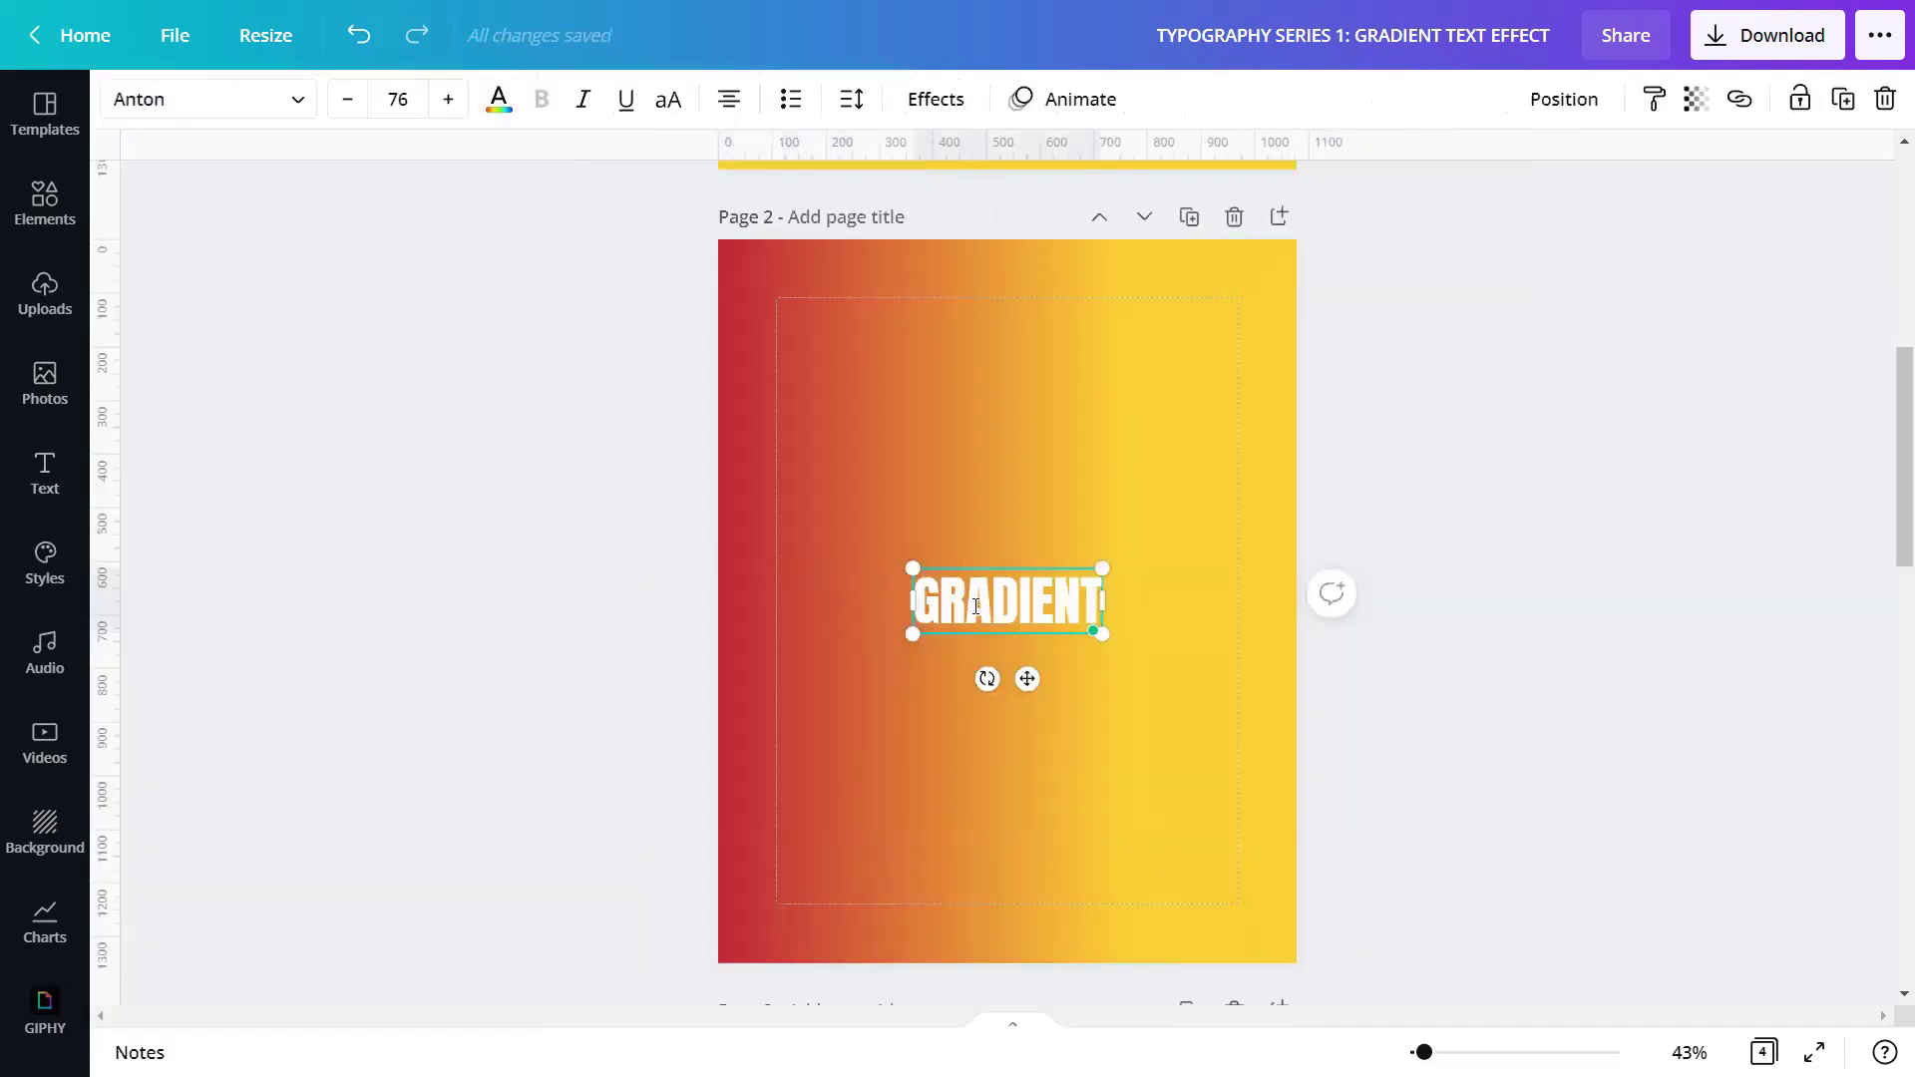
pyautogui.moveTo(1100, 566)
pyautogui.mouseDown()
pyautogui.moveTo(1115, 552)
pyautogui.moveTo(1104, 568)
pyautogui.mouseUp()
pyautogui.click(420, 106)
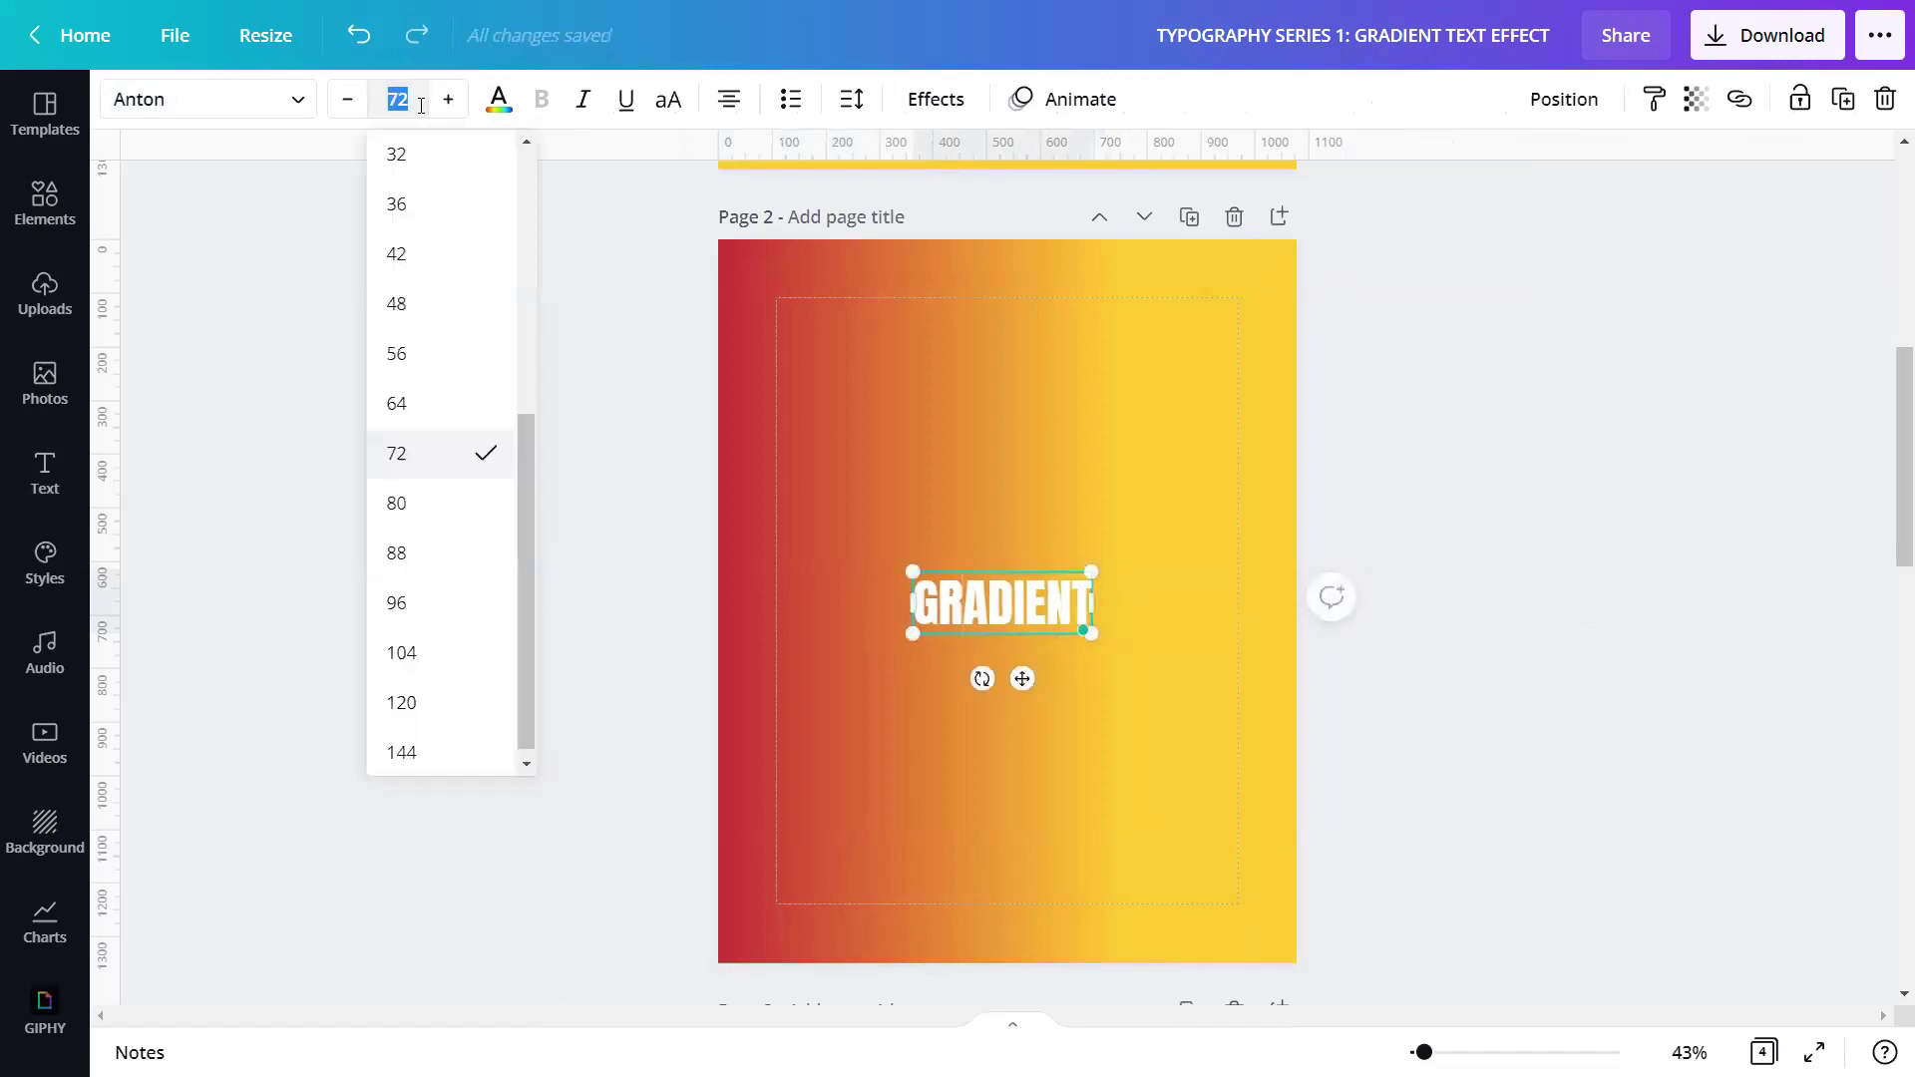
pyautogui.press('Return')
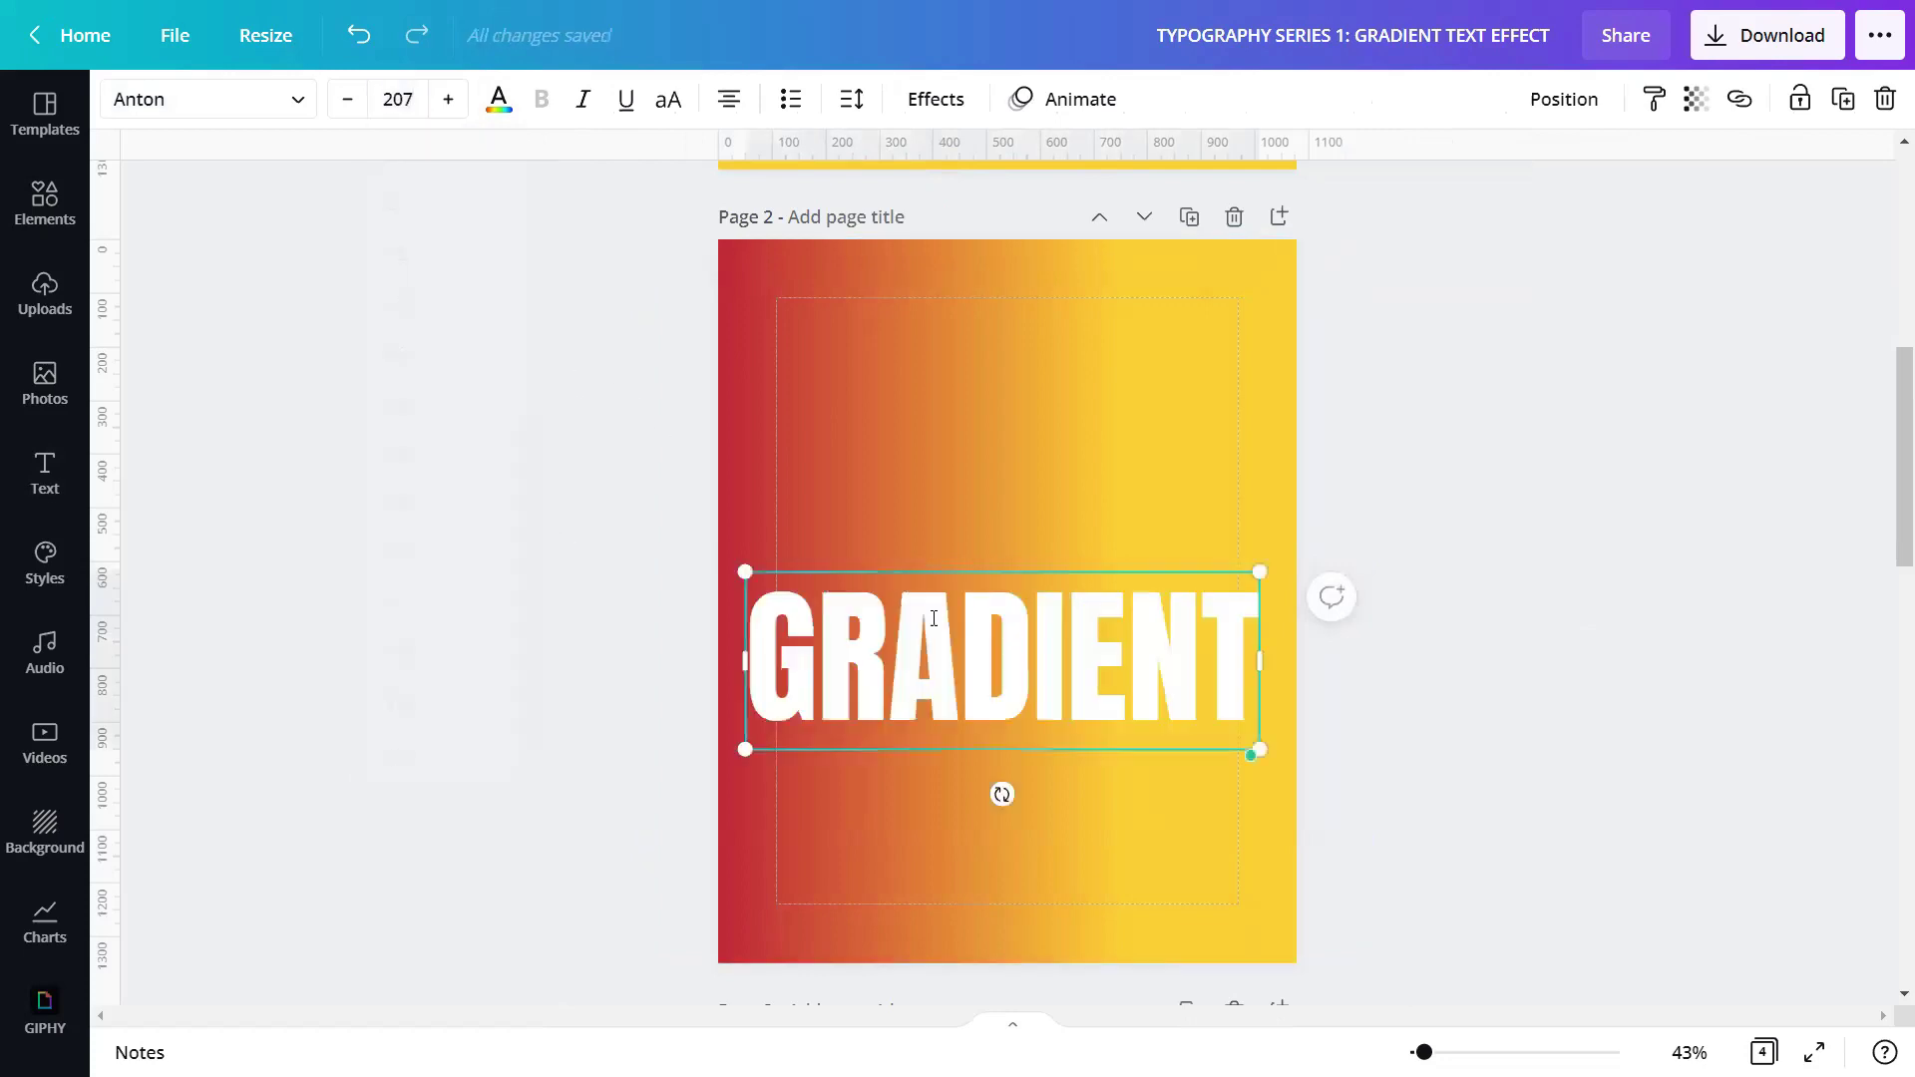
# Step: Centre the GRADIENT text horizontally and vertically on Page 2
pyautogui.click(1562, 110)
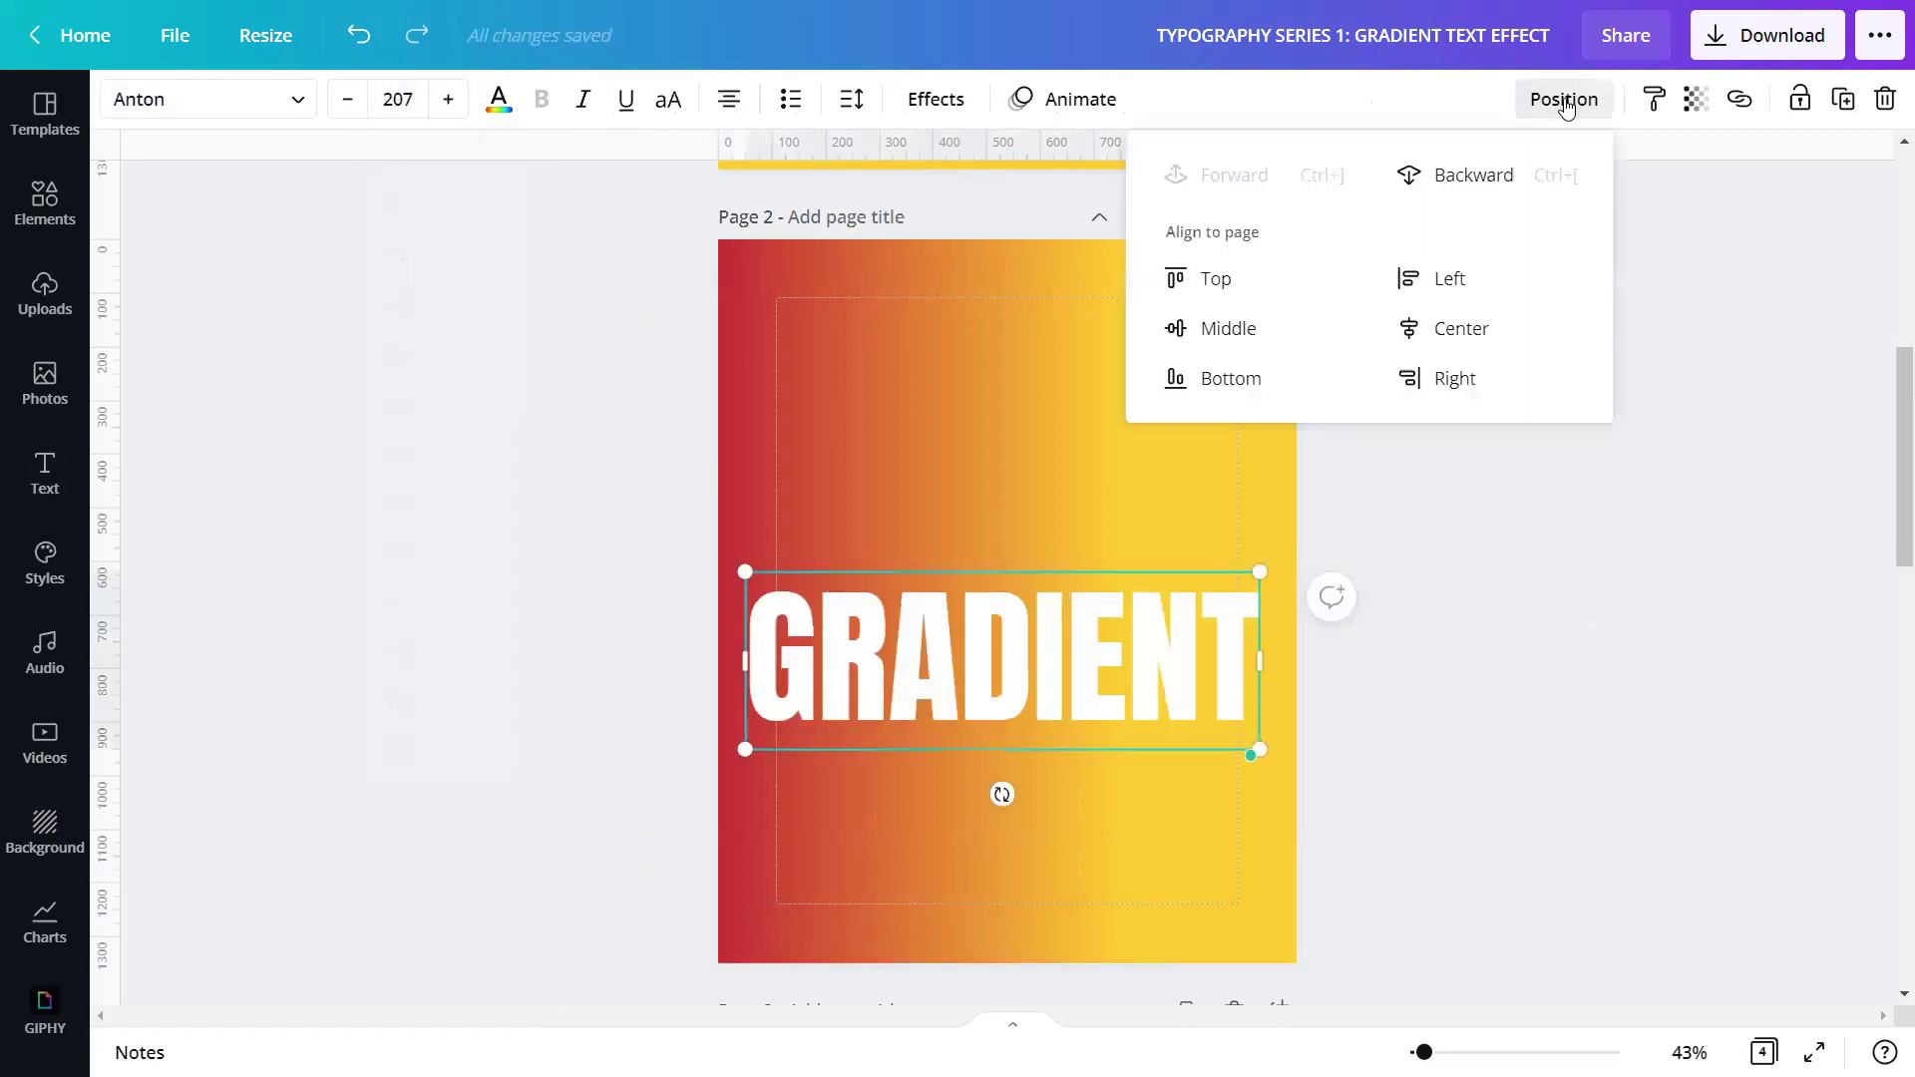
pyautogui.click(1457, 328)
pyautogui.click(1227, 329)
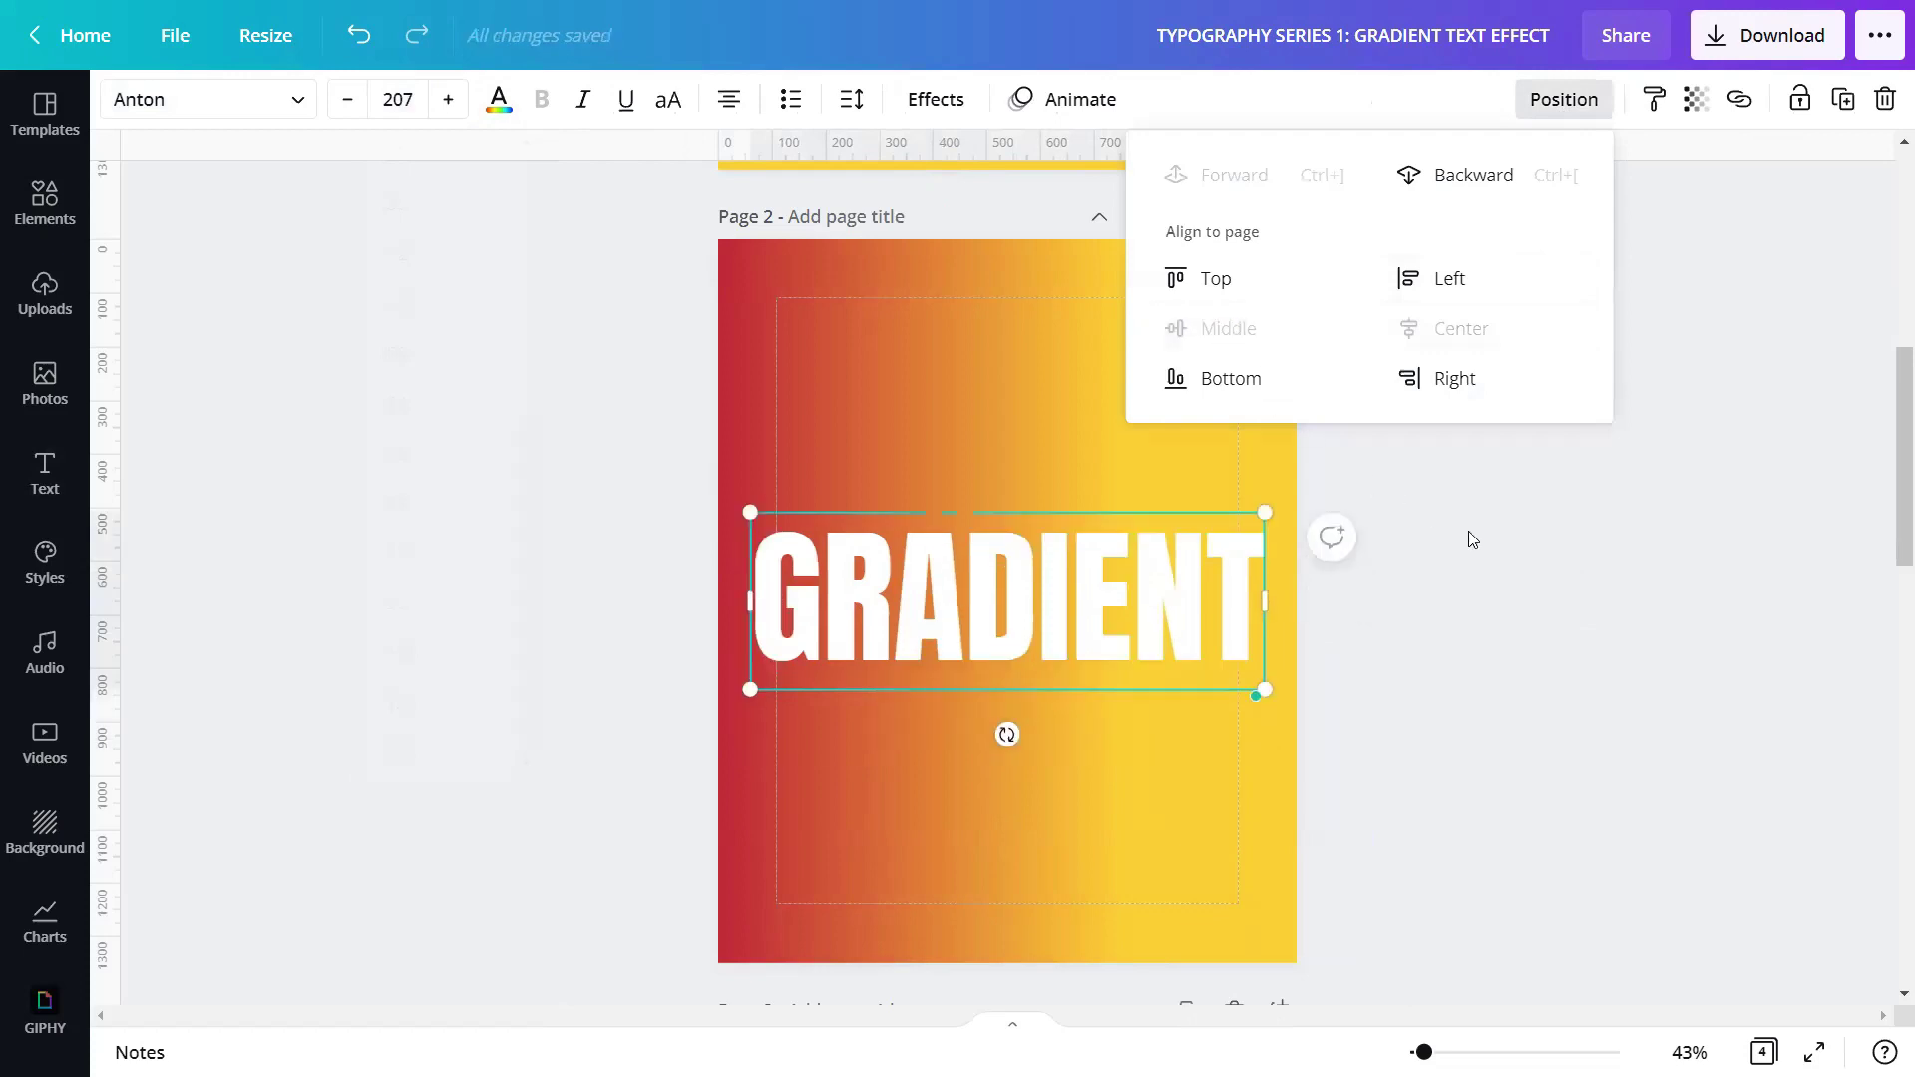
pyautogui.click(1464, 576)
pyautogui.click(1456, 625)
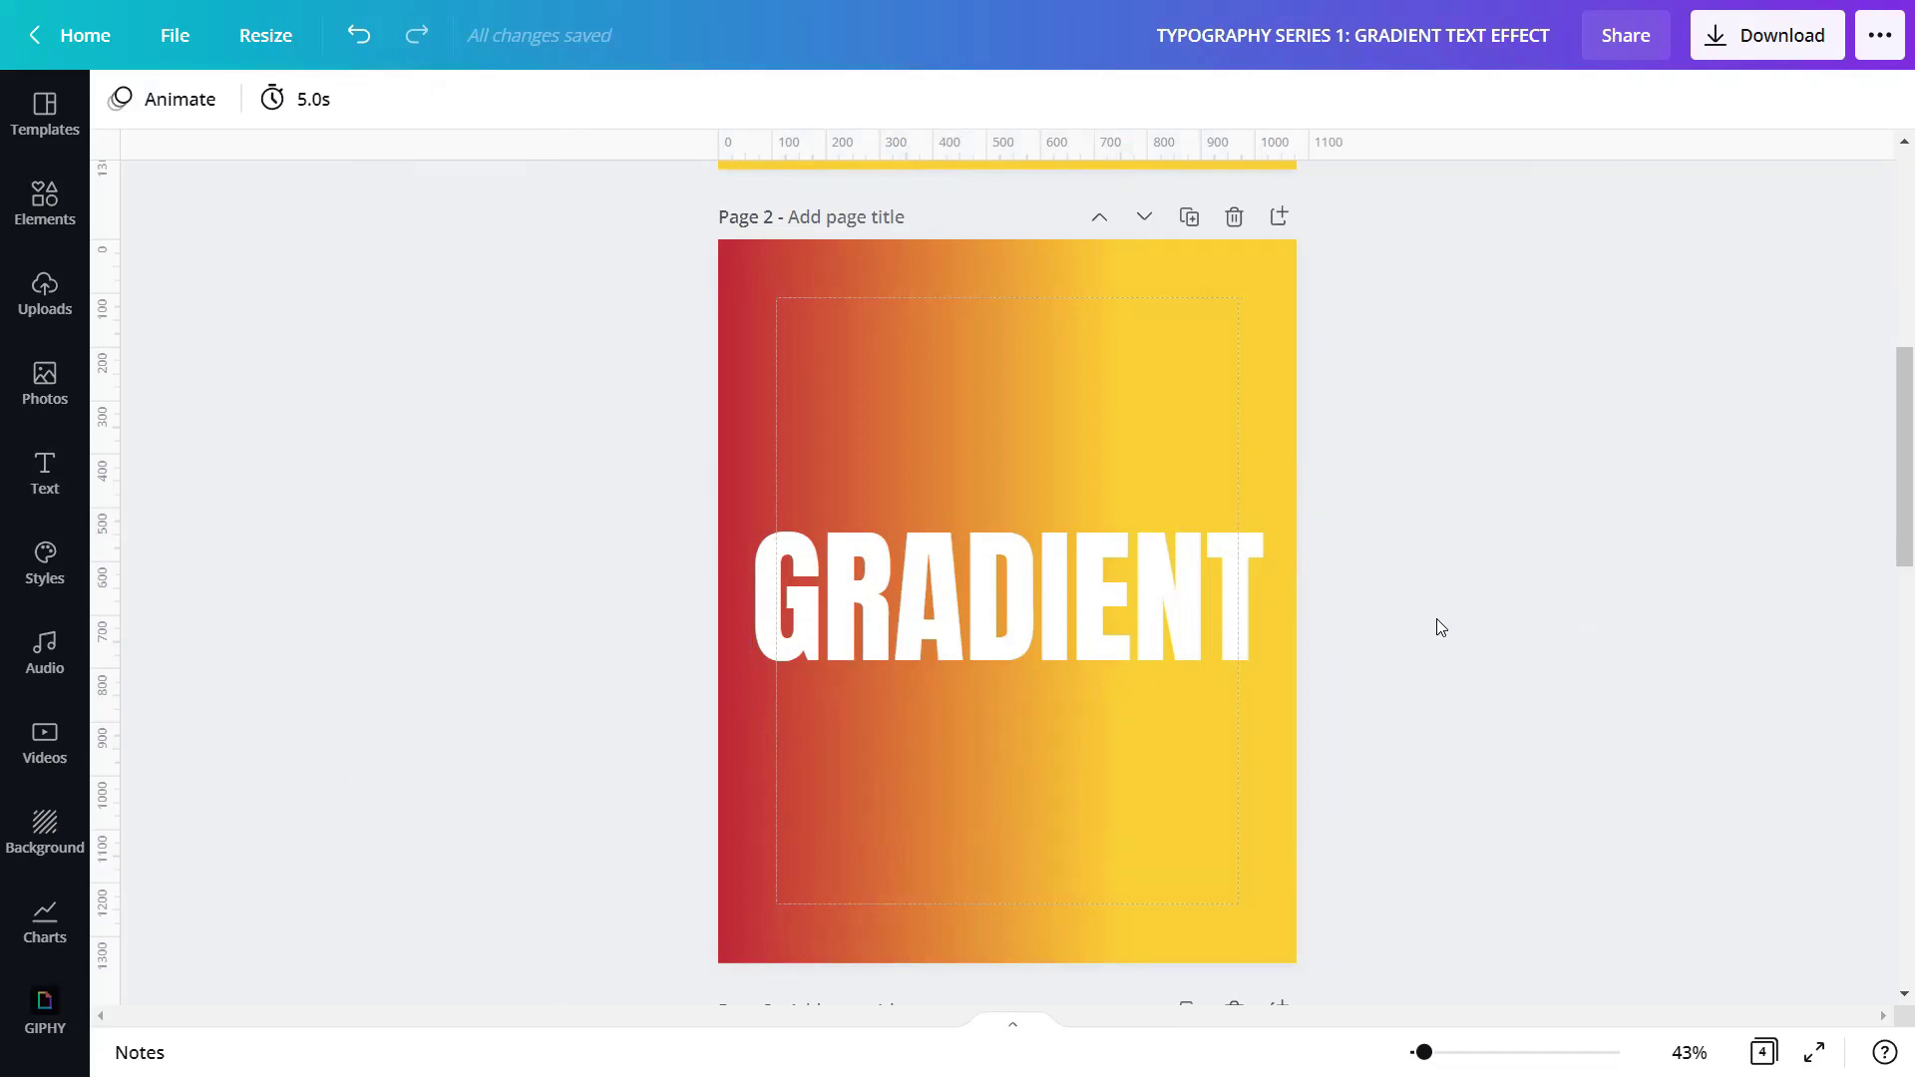
# Step: Set the GRADIENT text's transparency to 40
pyautogui.click(1192, 611)
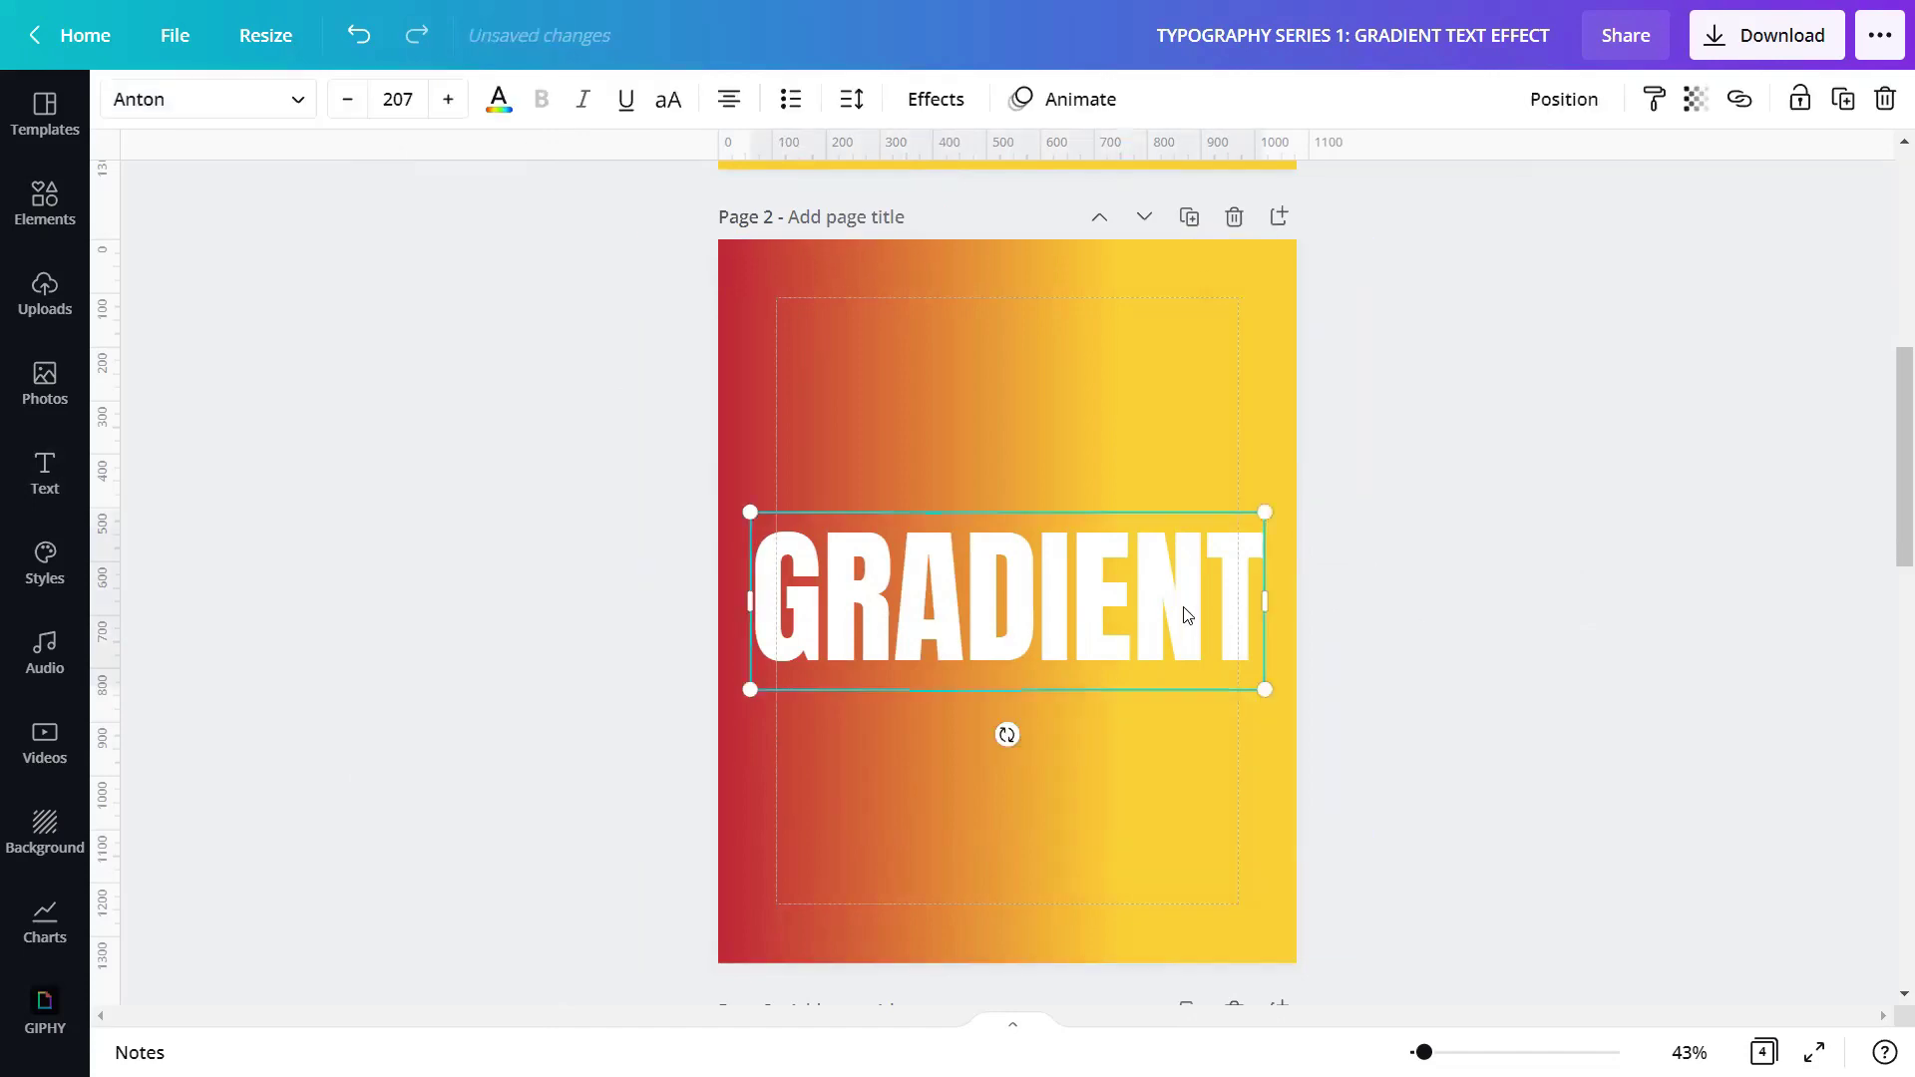
pyautogui.click(1693, 104)
pyautogui.doubleClick(1684, 175)
pyautogui.write('40')
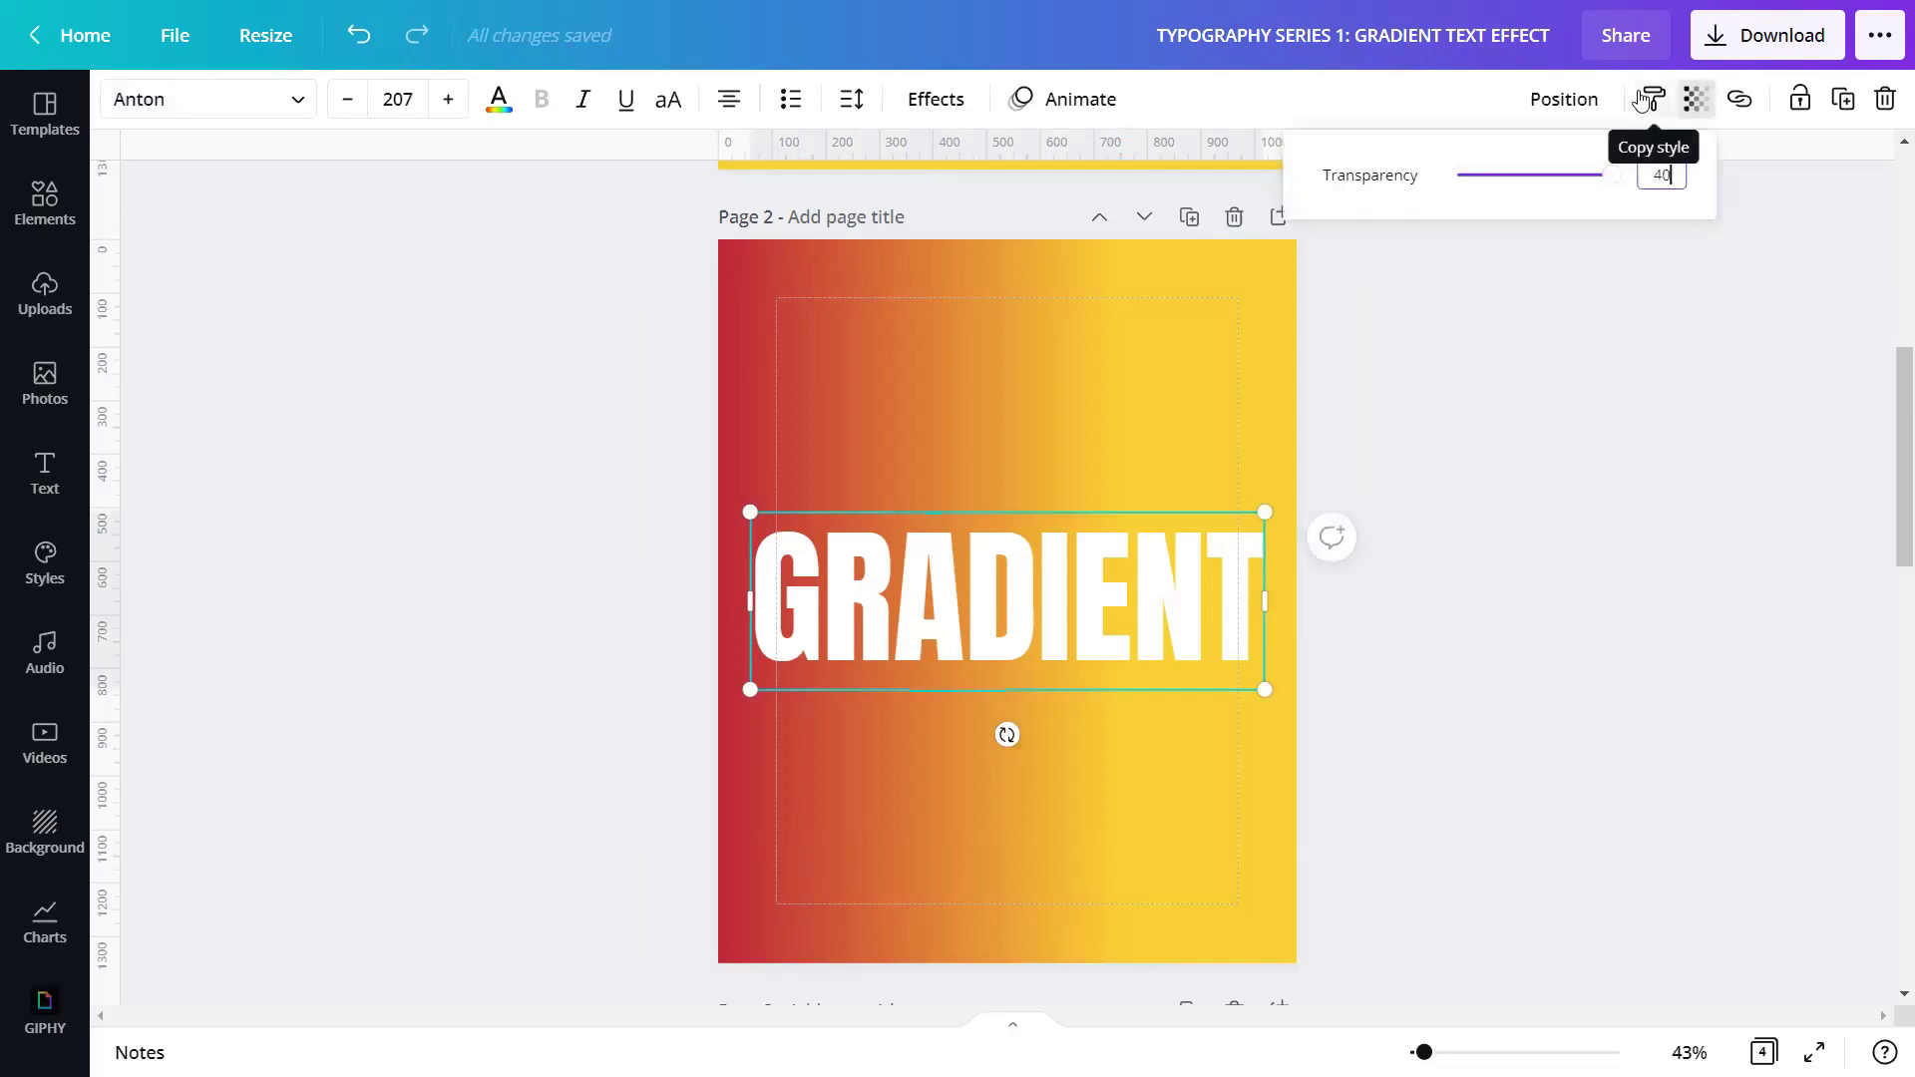
pyautogui.press('Return')
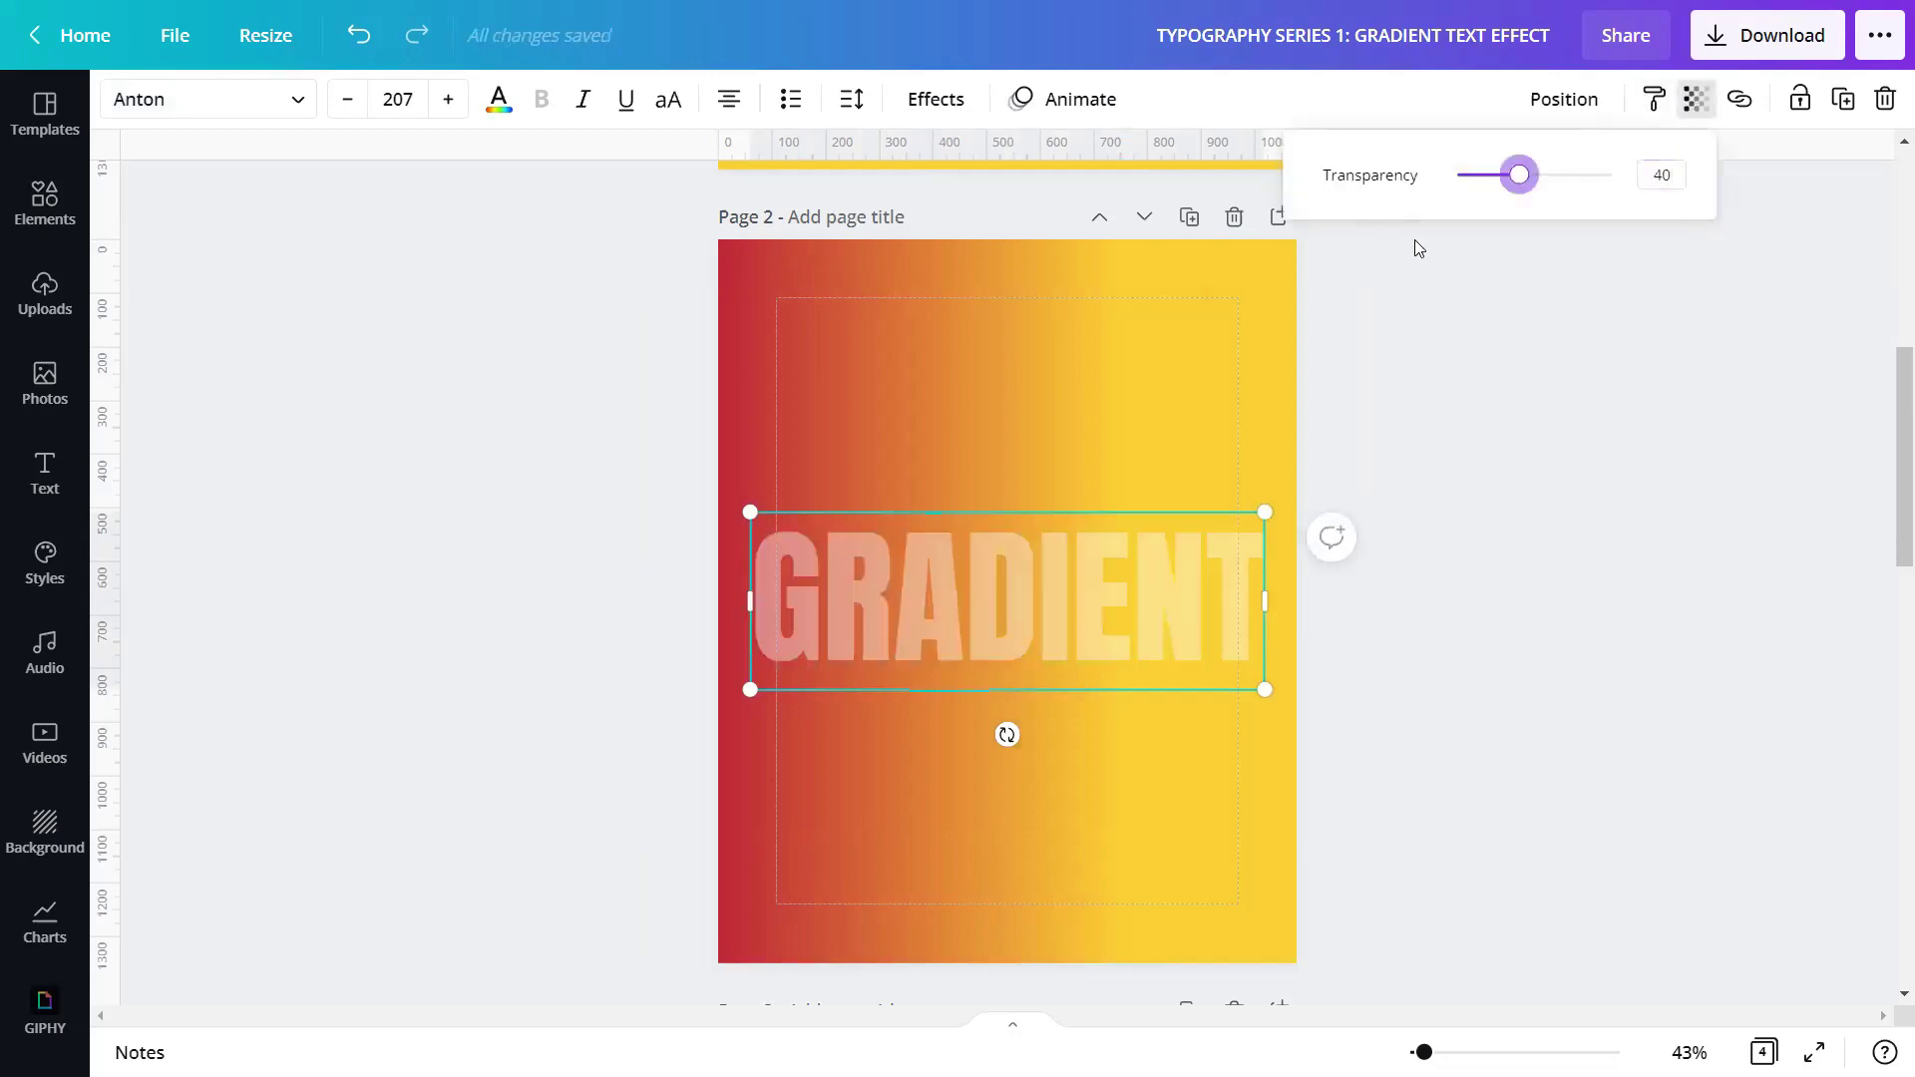
pyautogui.click(1489, 447)
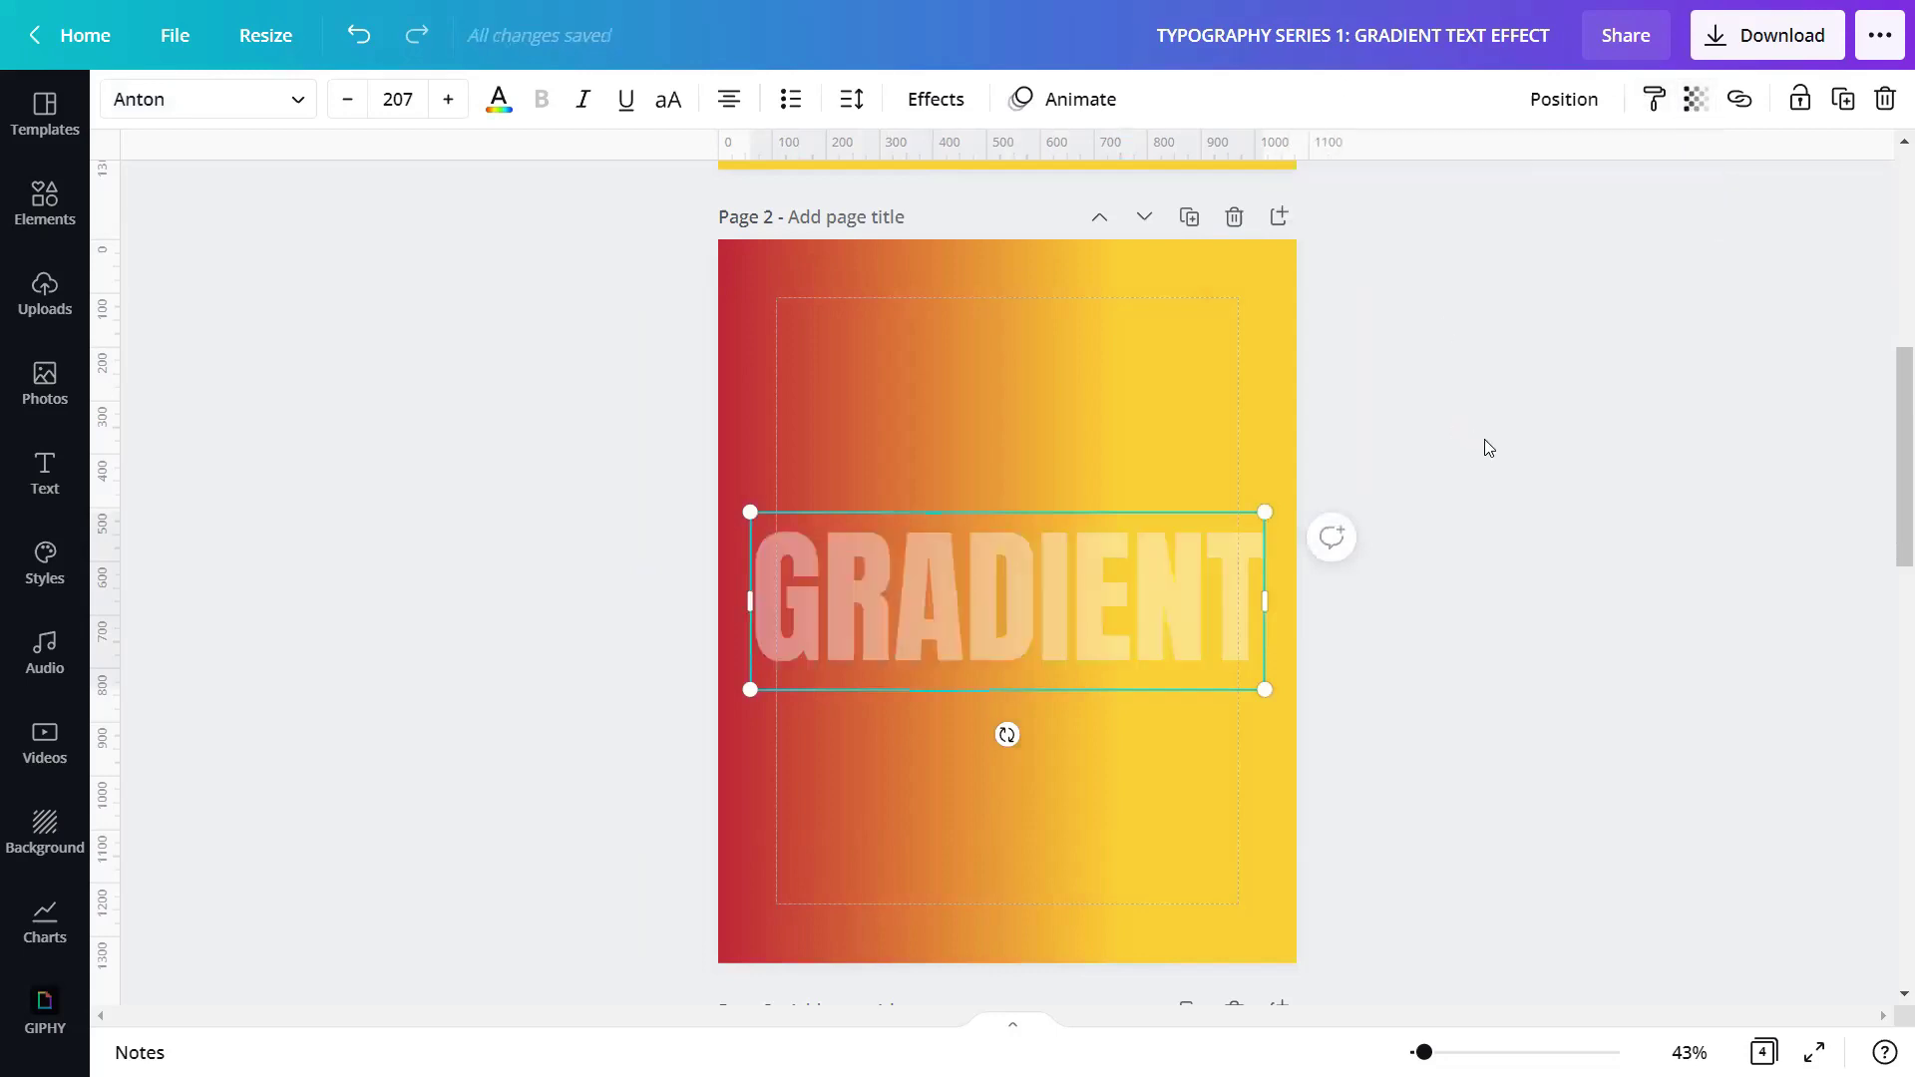
pyautogui.click(1511, 595)
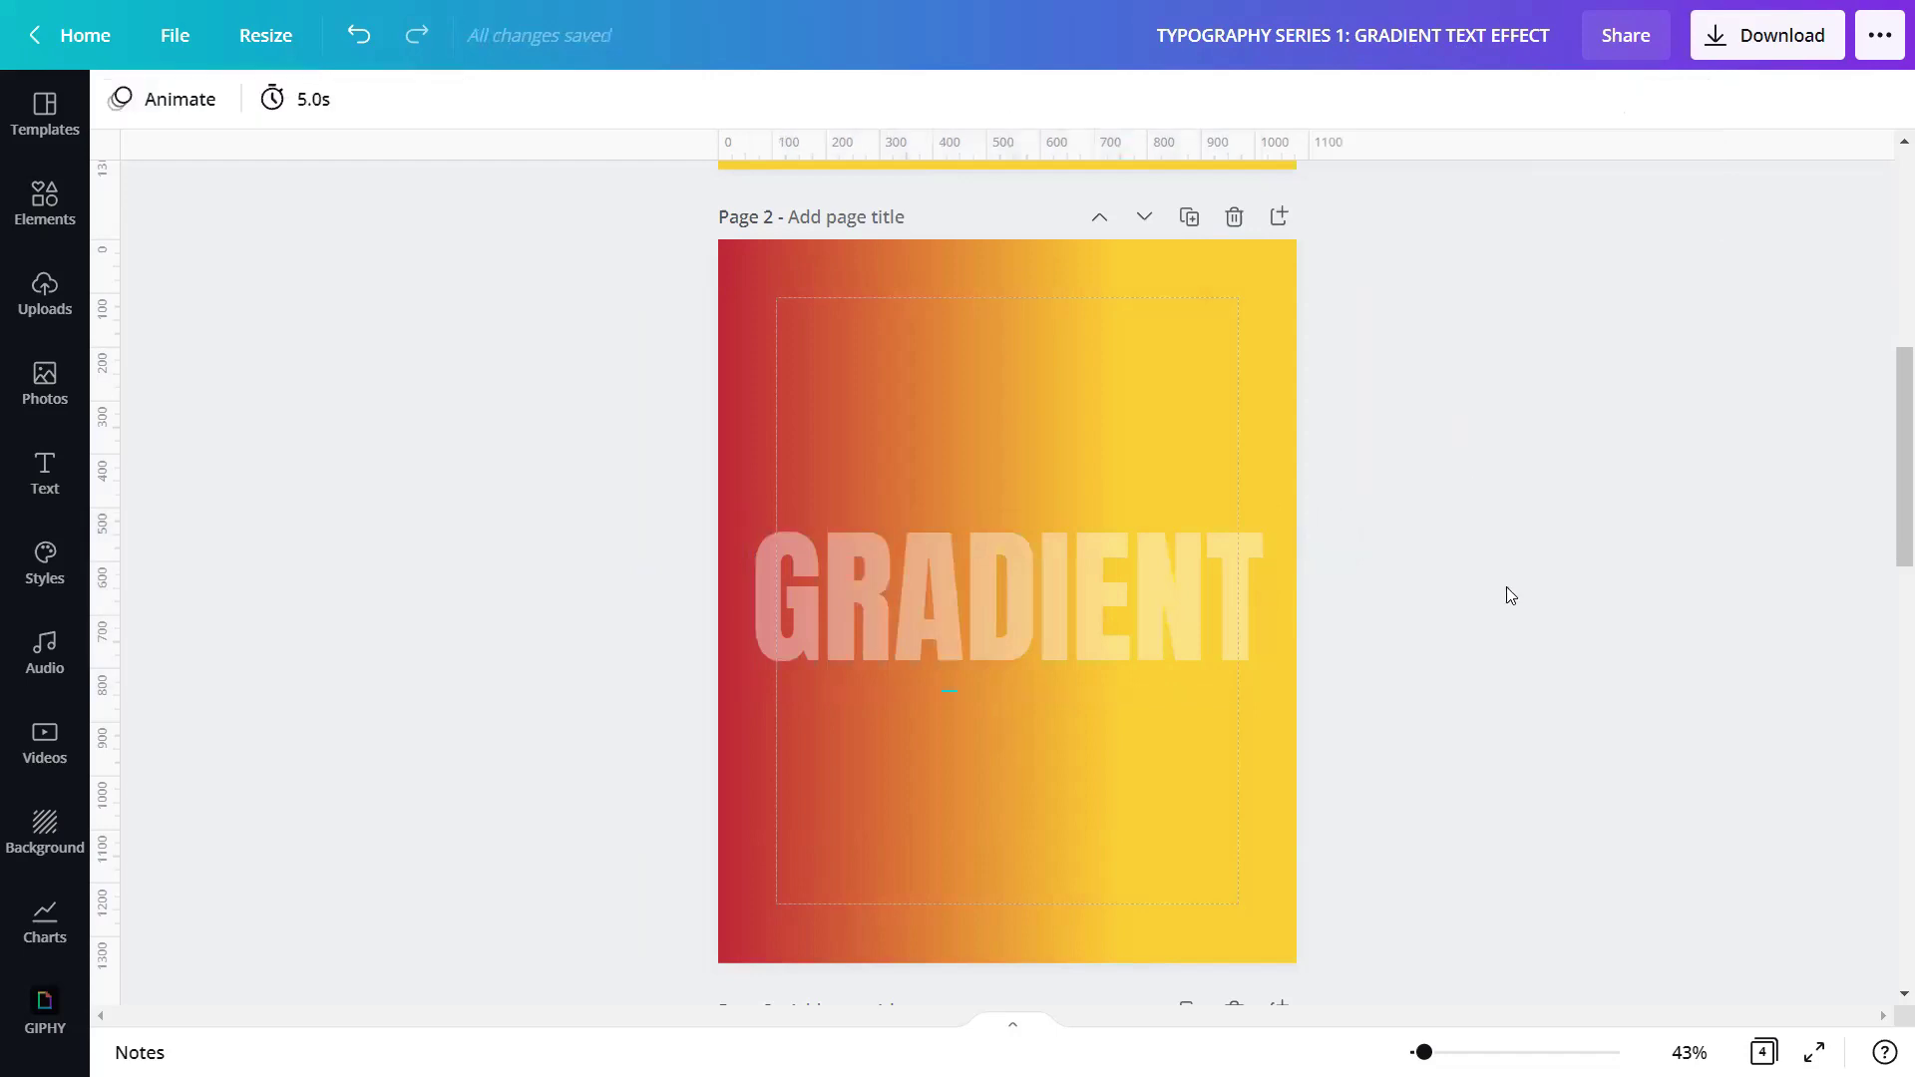
# Step: Duplicate the GRADIENT text onto Page 3, centre it horizontally and nudge it upward
pyautogui.click(1212, 624)
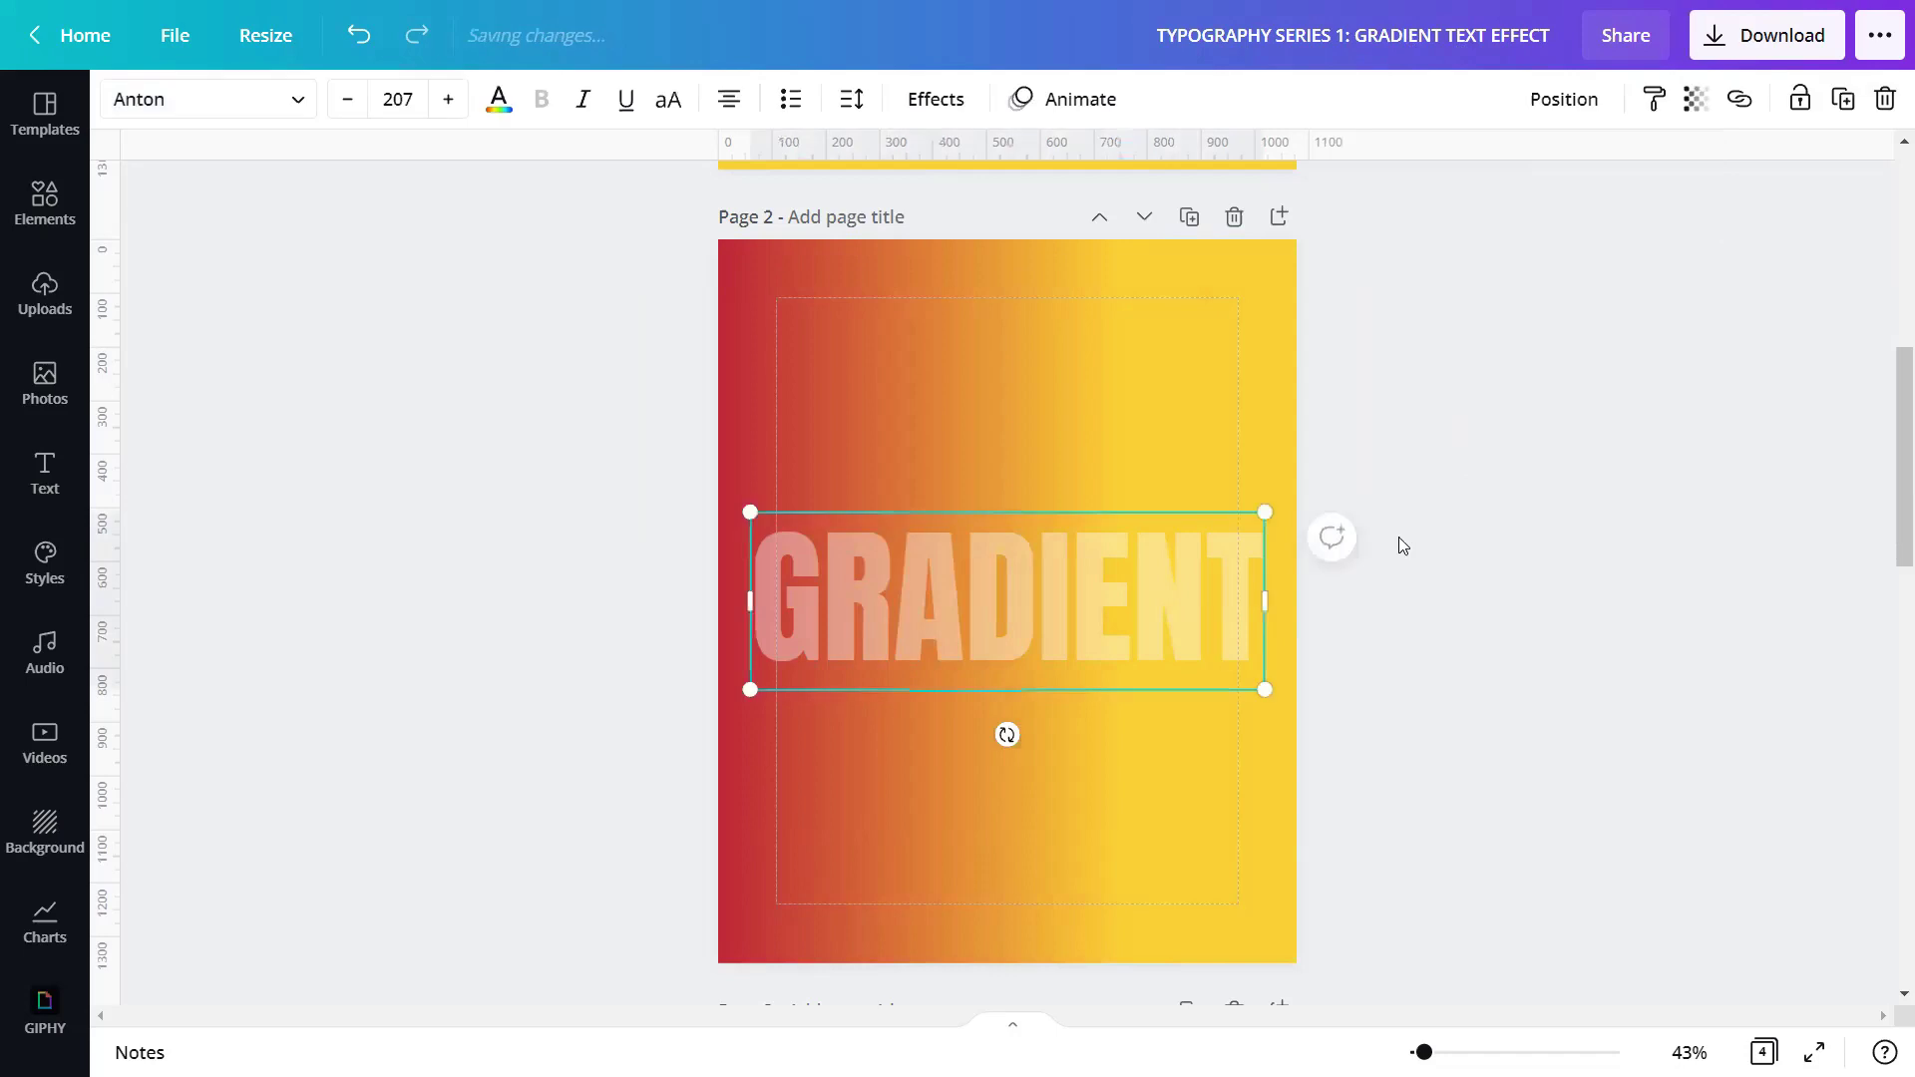
pyautogui.click(1841, 101)
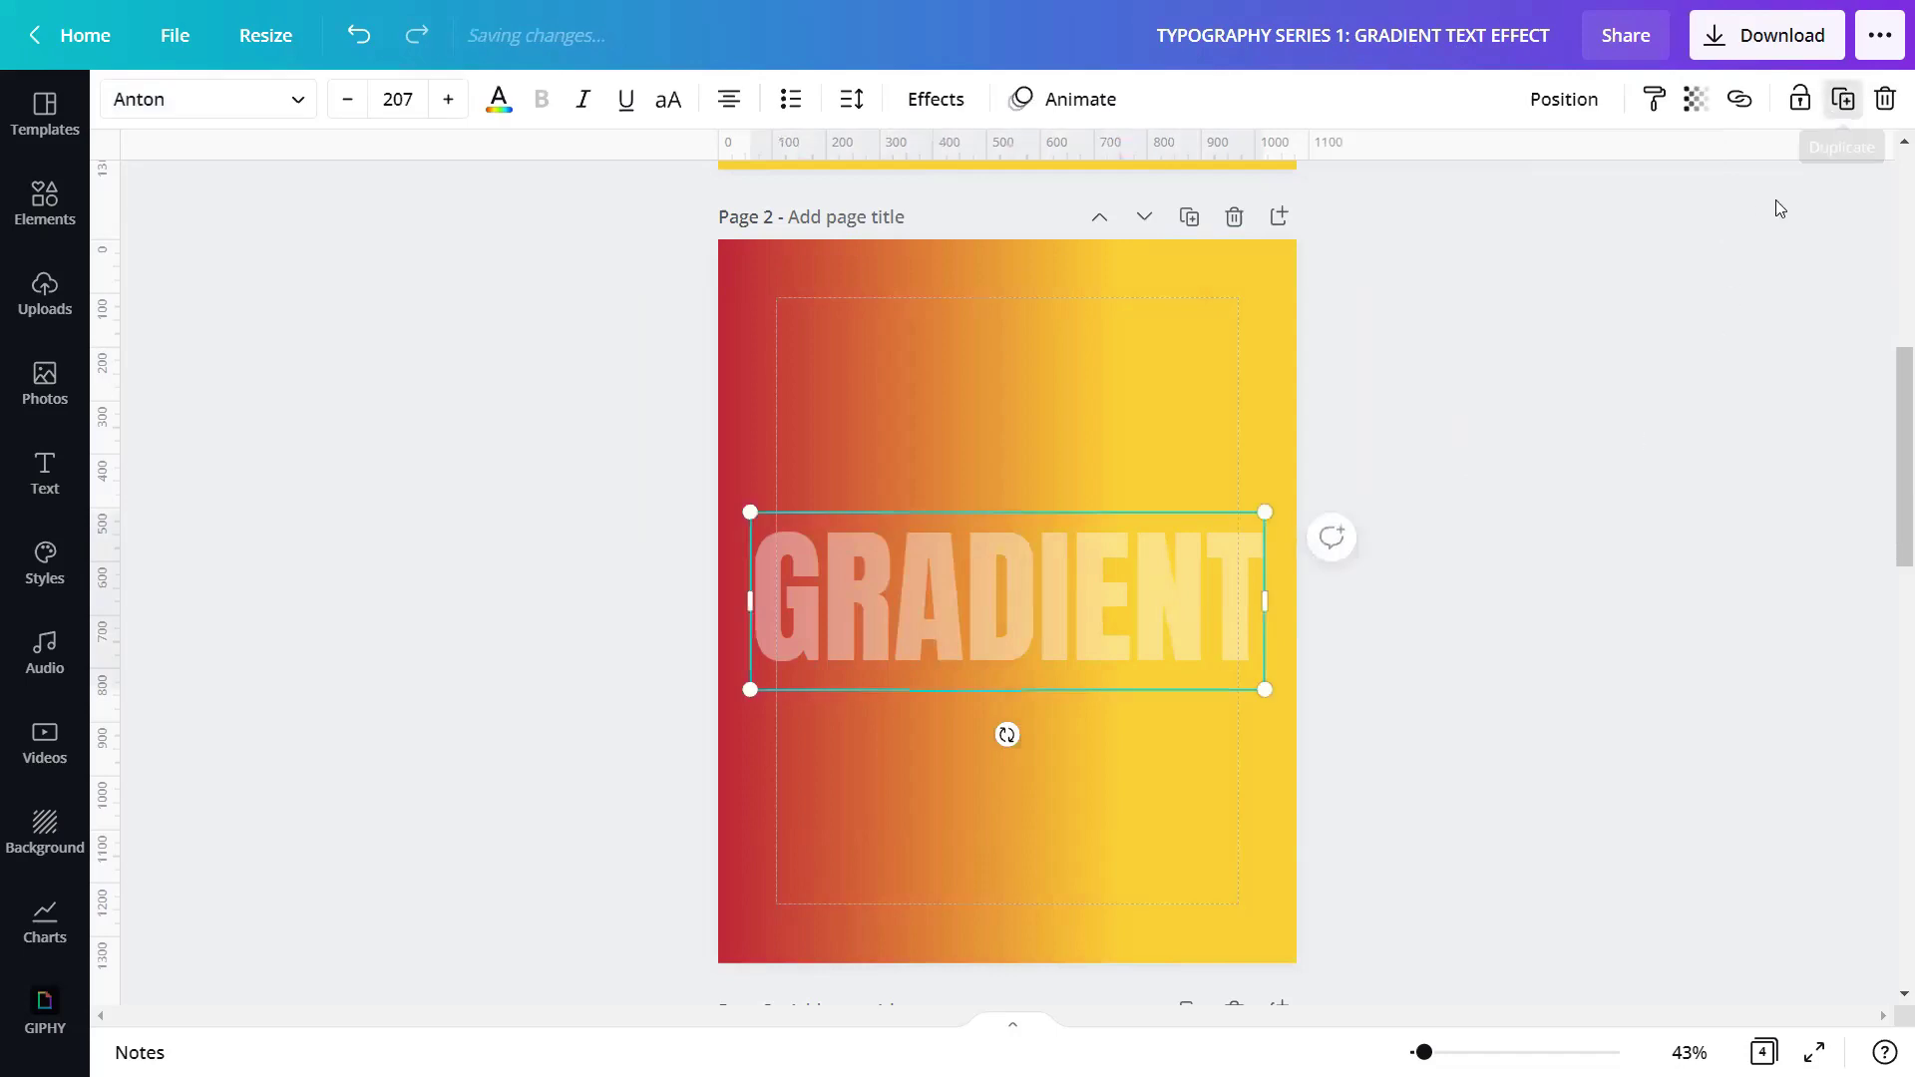
pyautogui.scroll(-3, 1197, 539)
pyautogui.moveTo(1092, 397); pyautogui.dragTo(1101, 948)
pyautogui.scroll(-3, 1058, 718)
pyautogui.moveTo(1057, 719); pyautogui.dragTo(1038, 871)
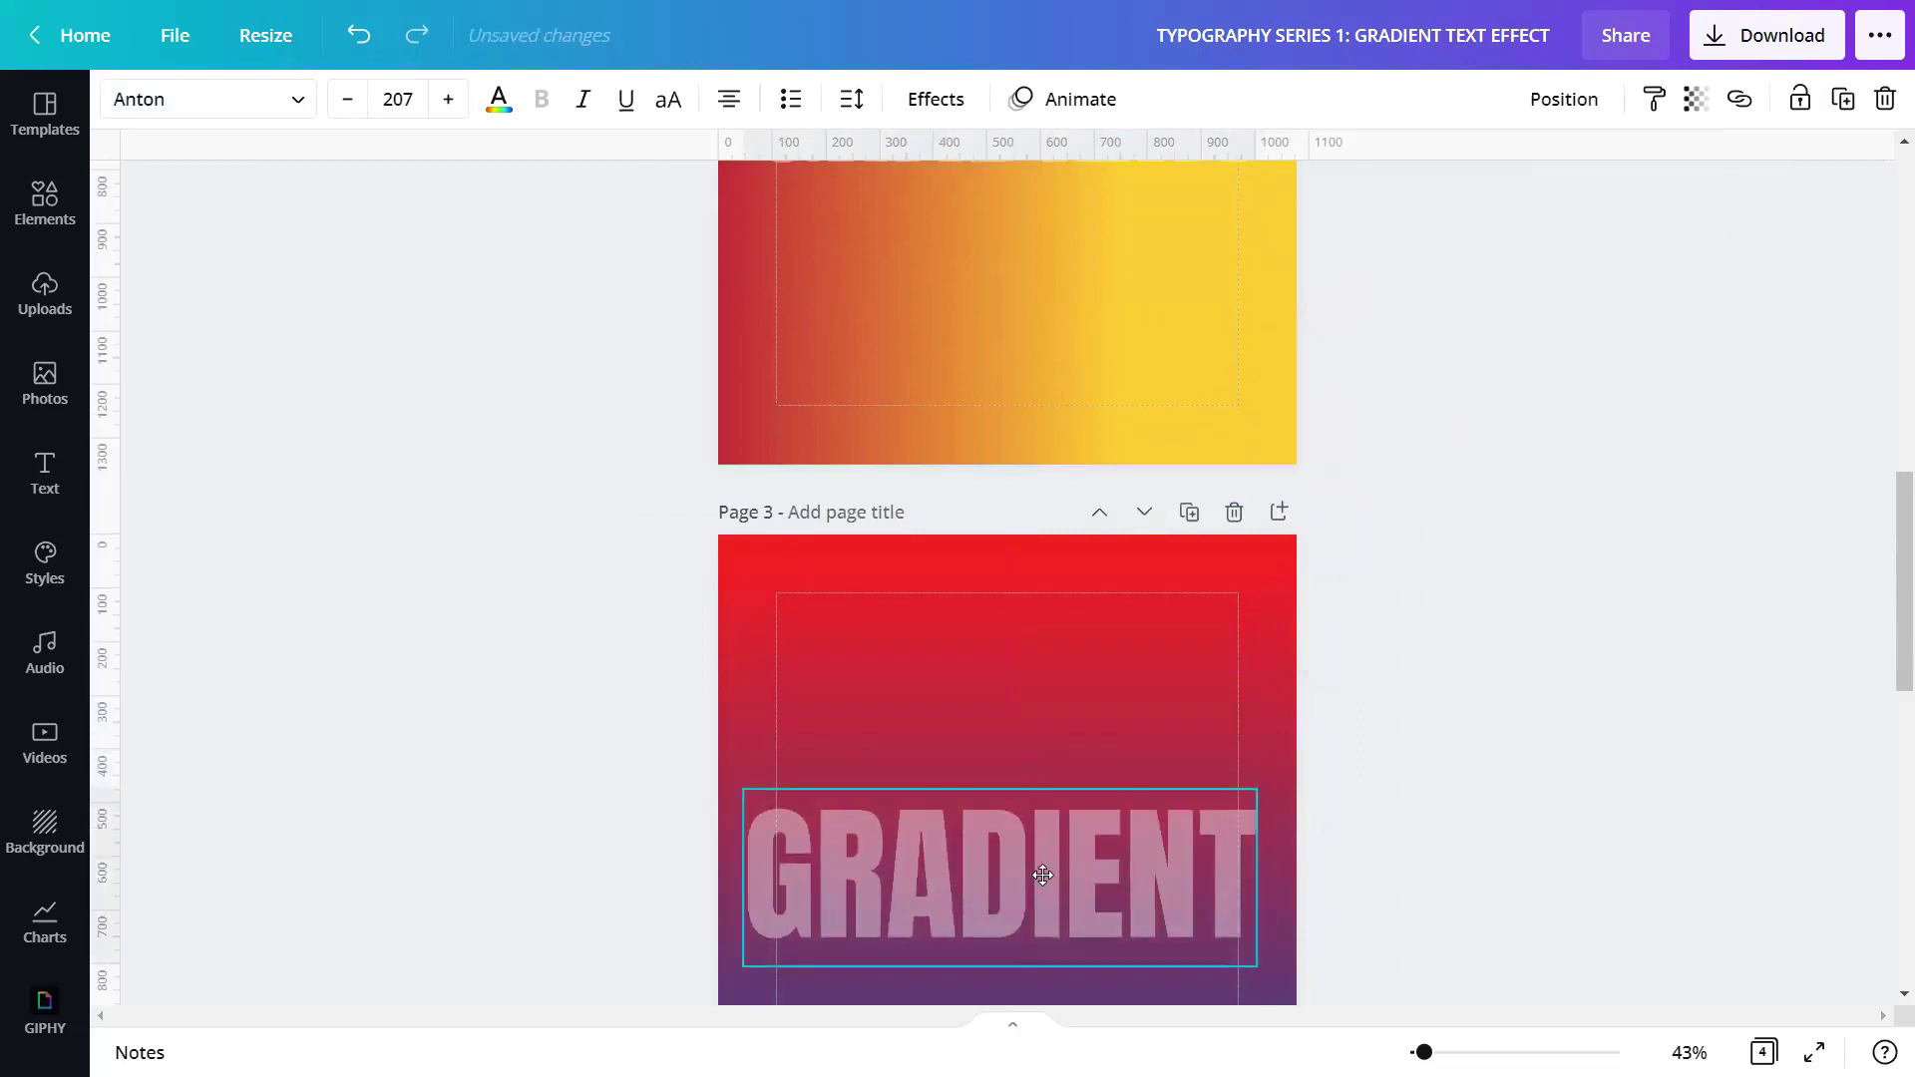
pyautogui.scroll(-3, 1068, 848)
pyautogui.click(1563, 99)
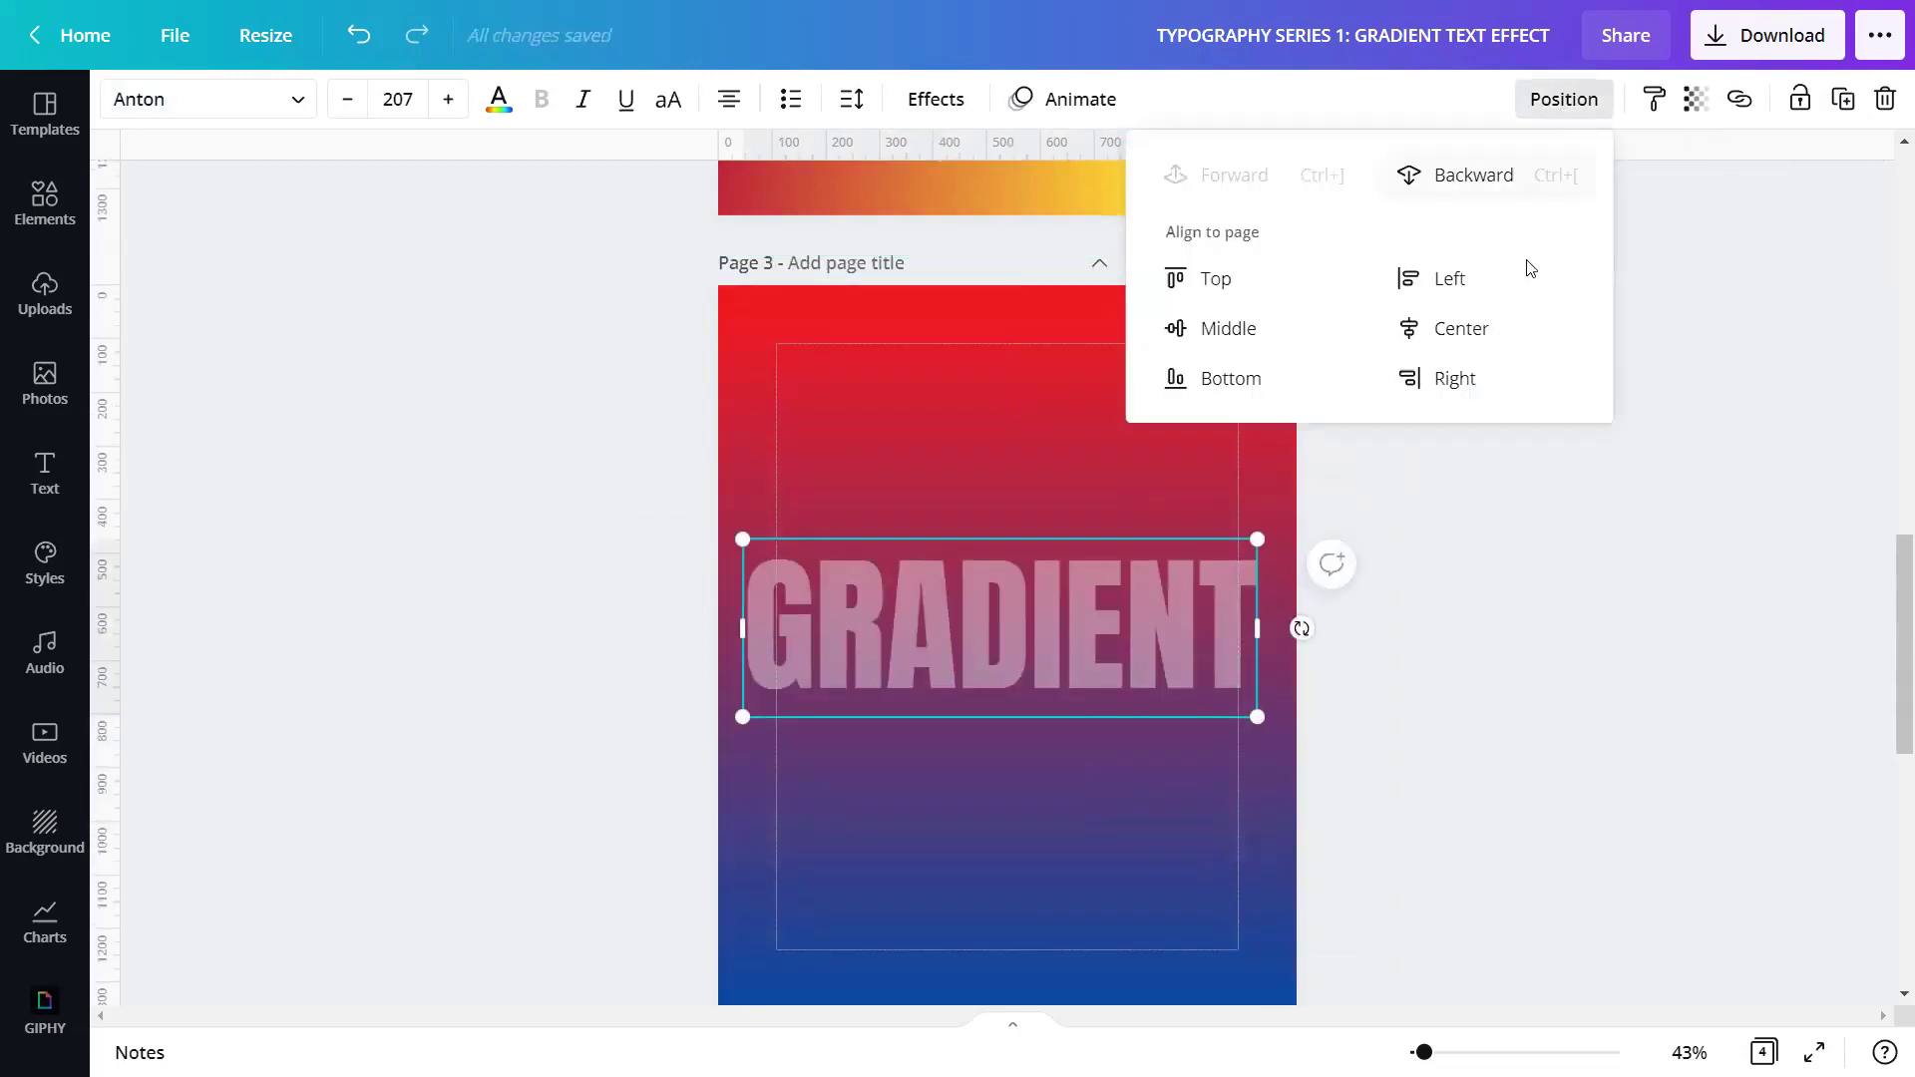
pyautogui.click(1459, 329)
pyautogui.moveTo(974, 618); pyautogui.dragTo(972, 537)
pyautogui.click(1536, 630)
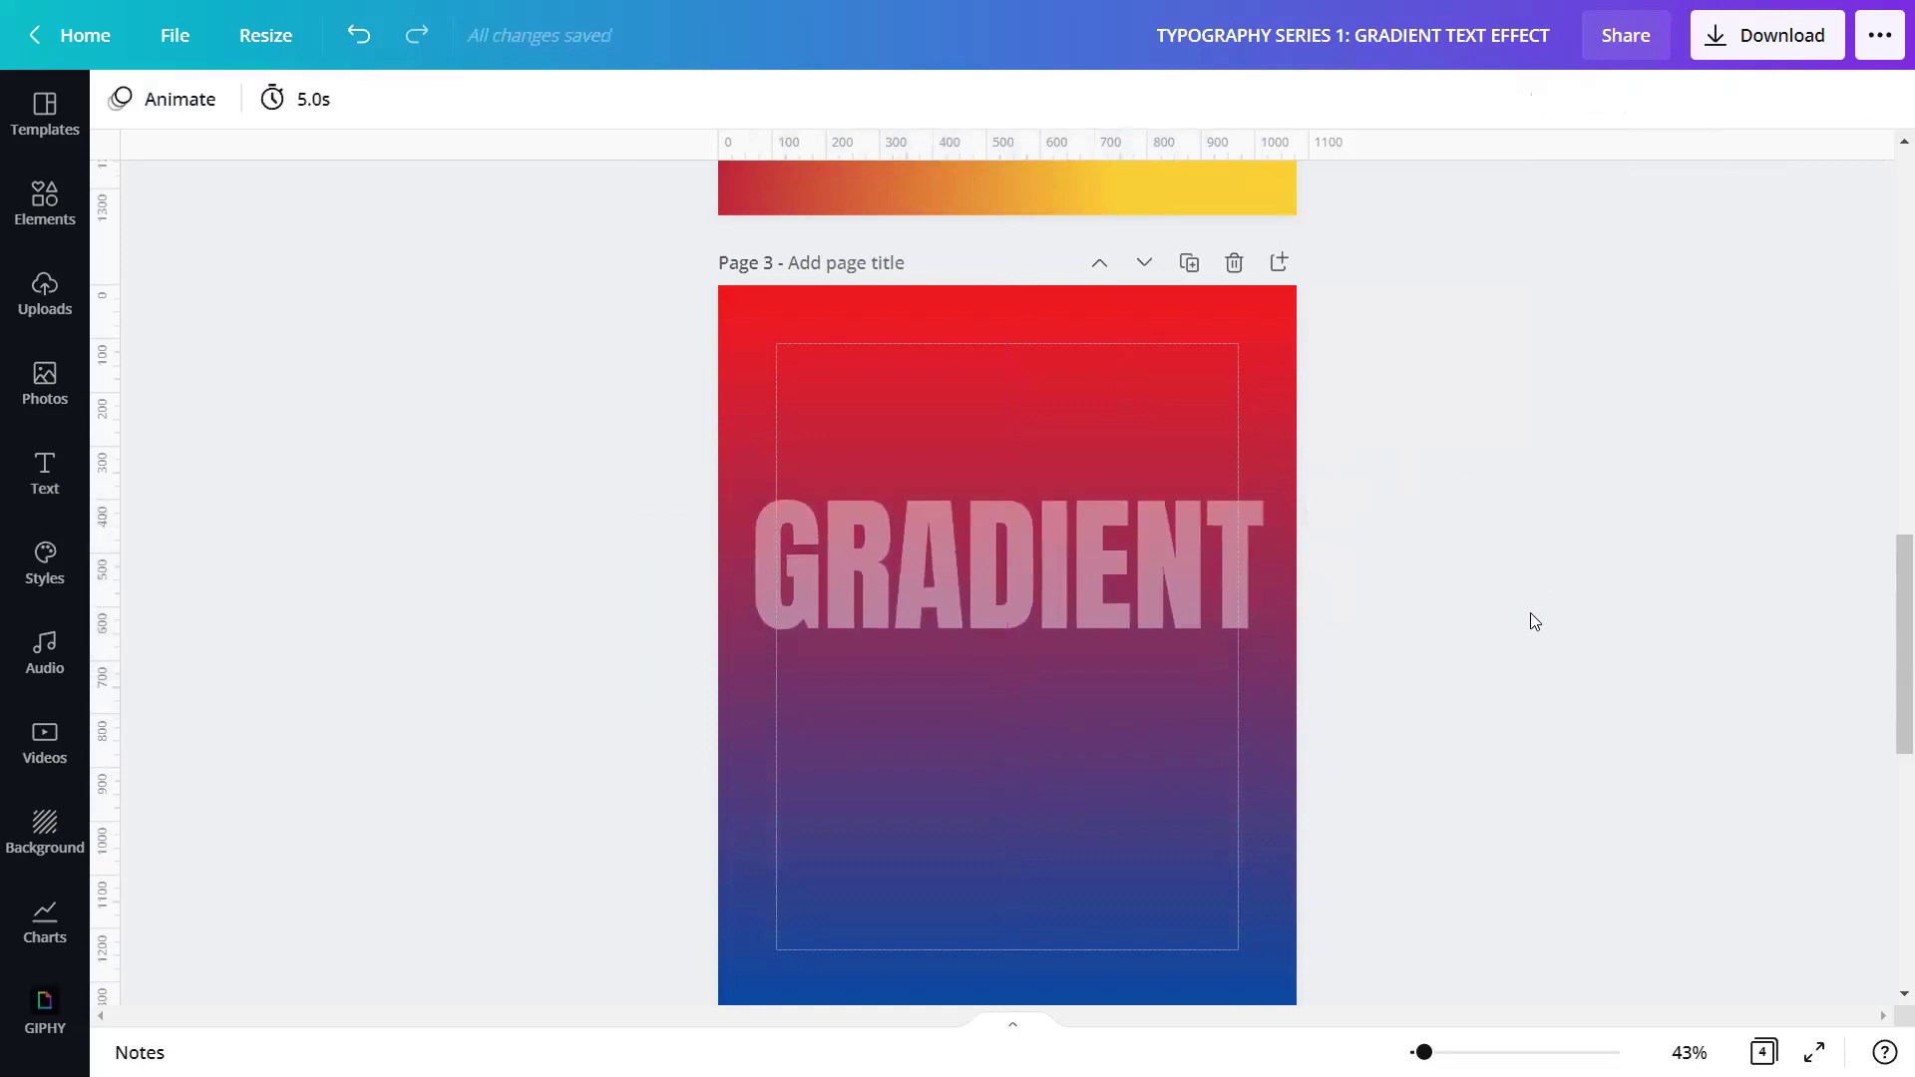
# Step: Duplicate the GRADIENT text onto Page 4 and centre it vertically there
pyautogui.click(1262, 578)
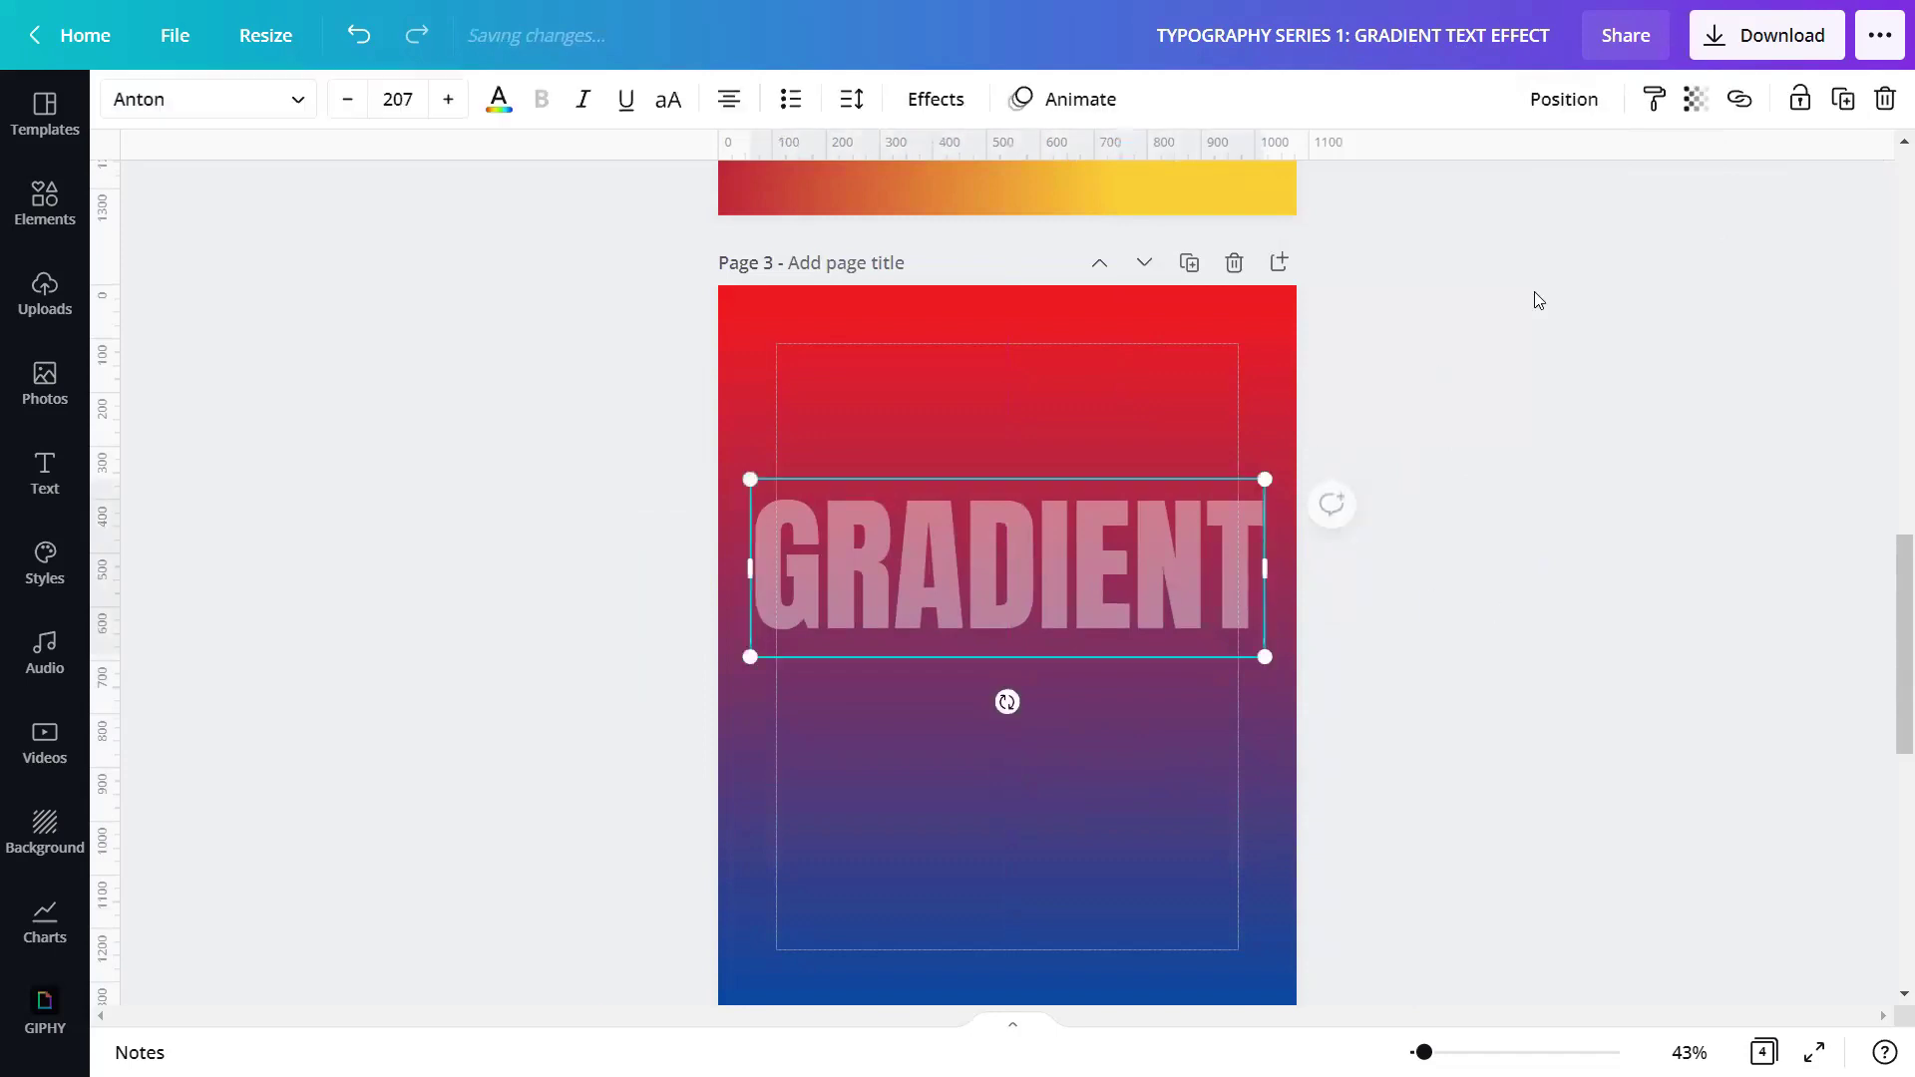
pyautogui.click(1842, 101)
pyautogui.scroll(-4, 1539, 432)
pyautogui.moveTo(1097, 229); pyautogui.dragTo(1027, 758)
pyautogui.click(1563, 99)
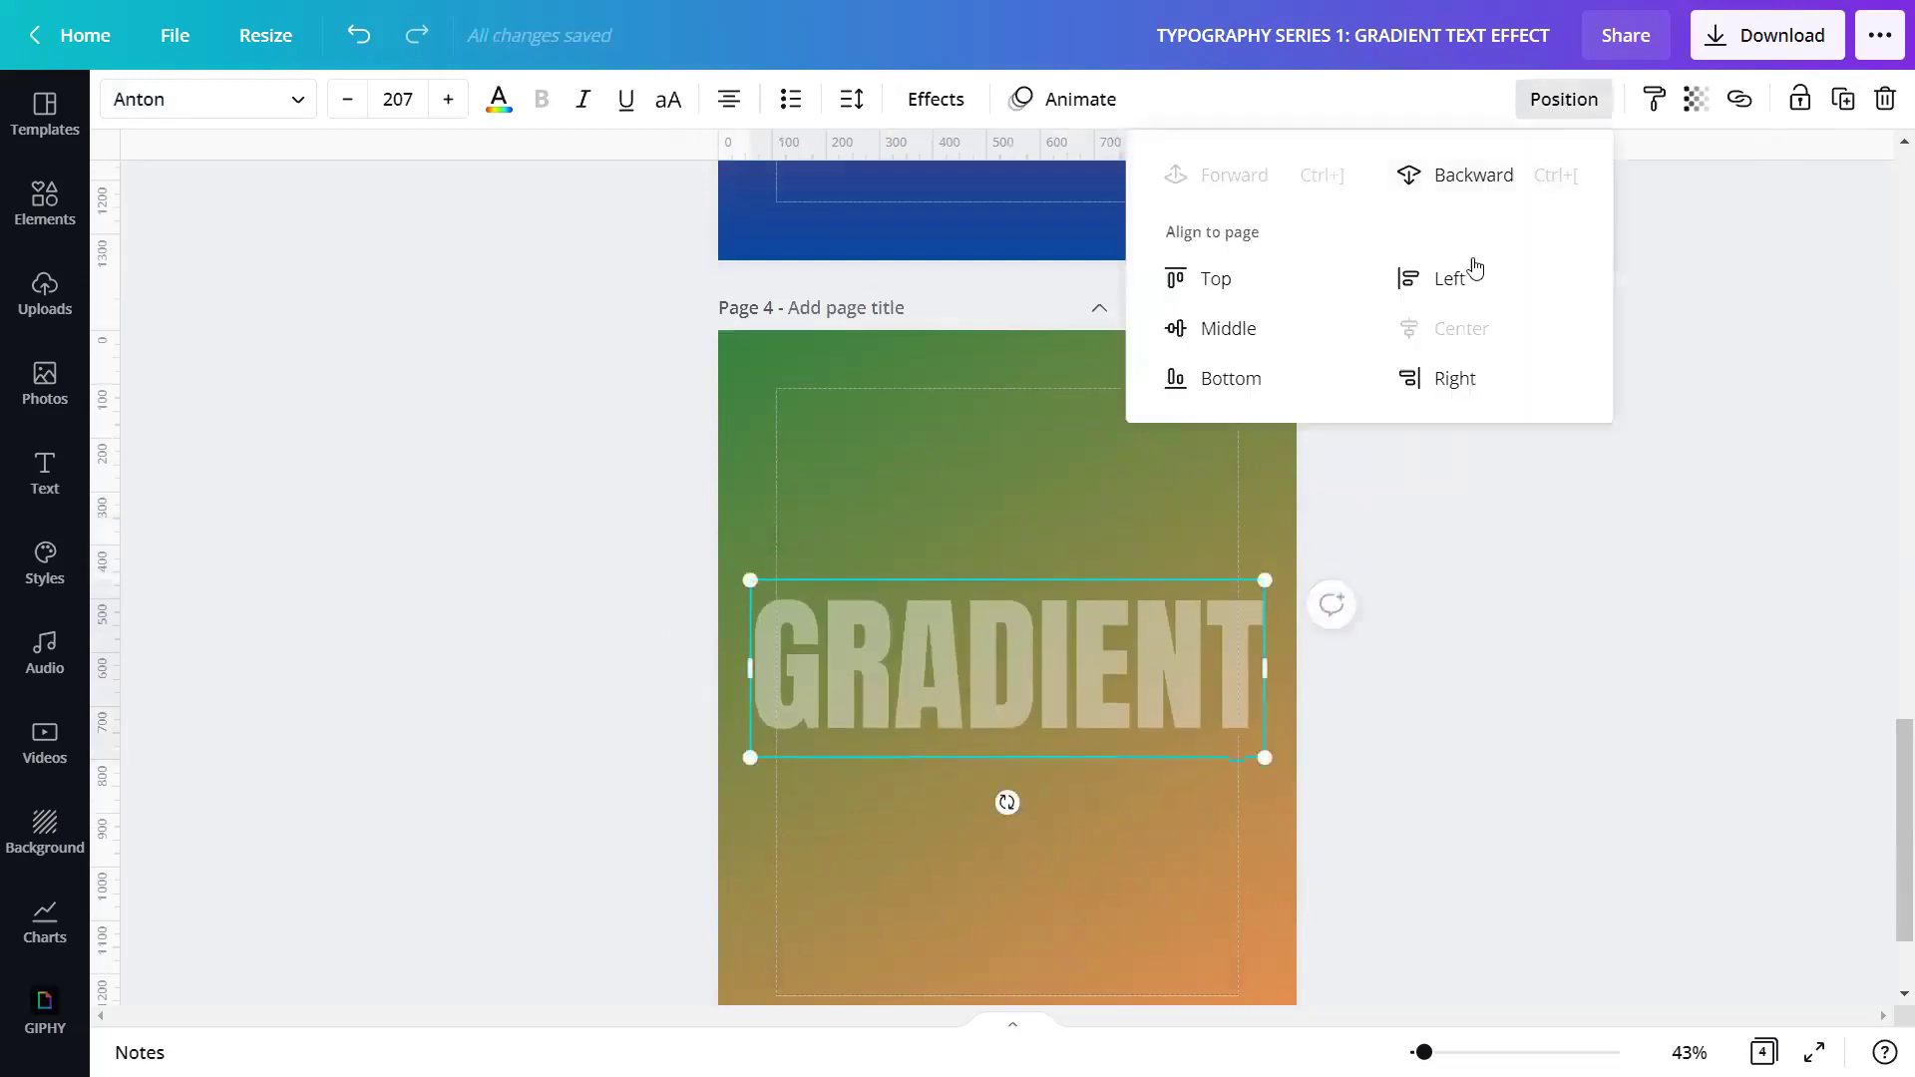
pyautogui.click(1232, 331)
pyautogui.click(1428, 555)
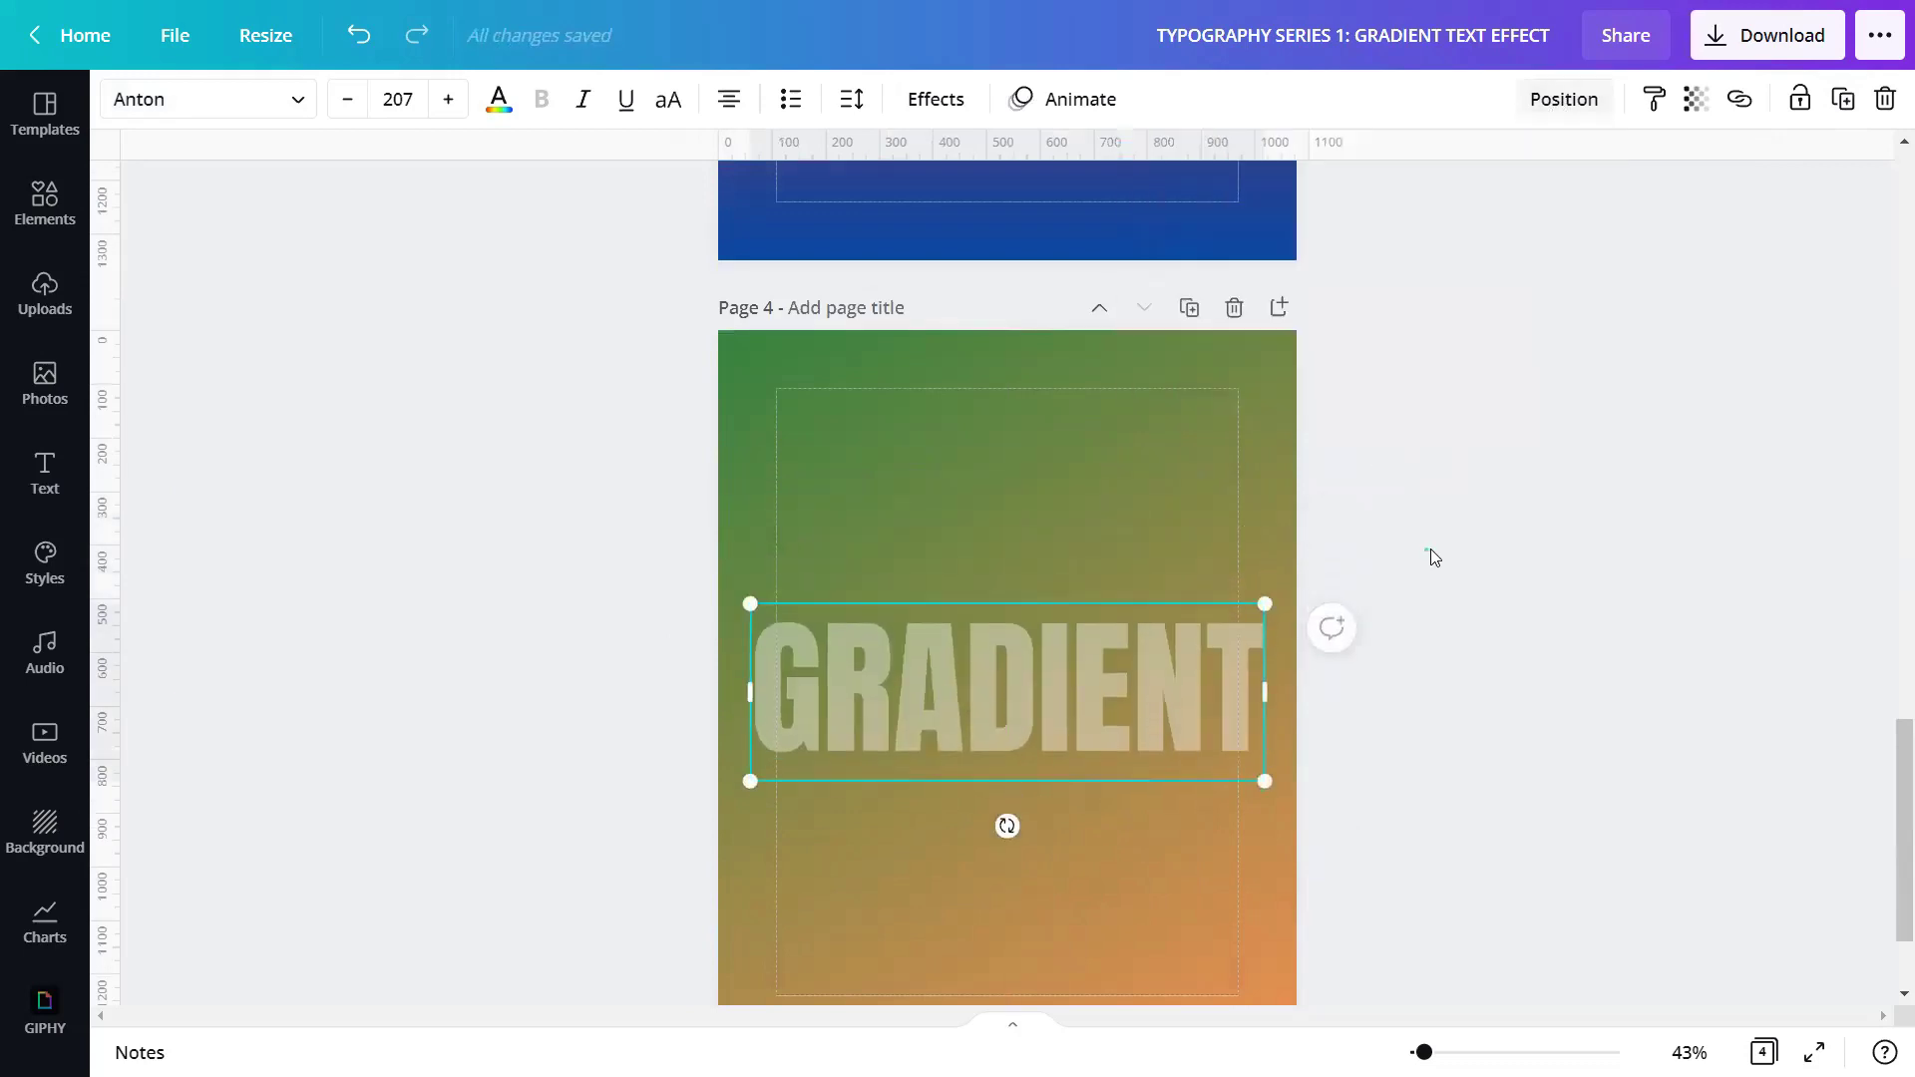
pyautogui.click(1528, 575)
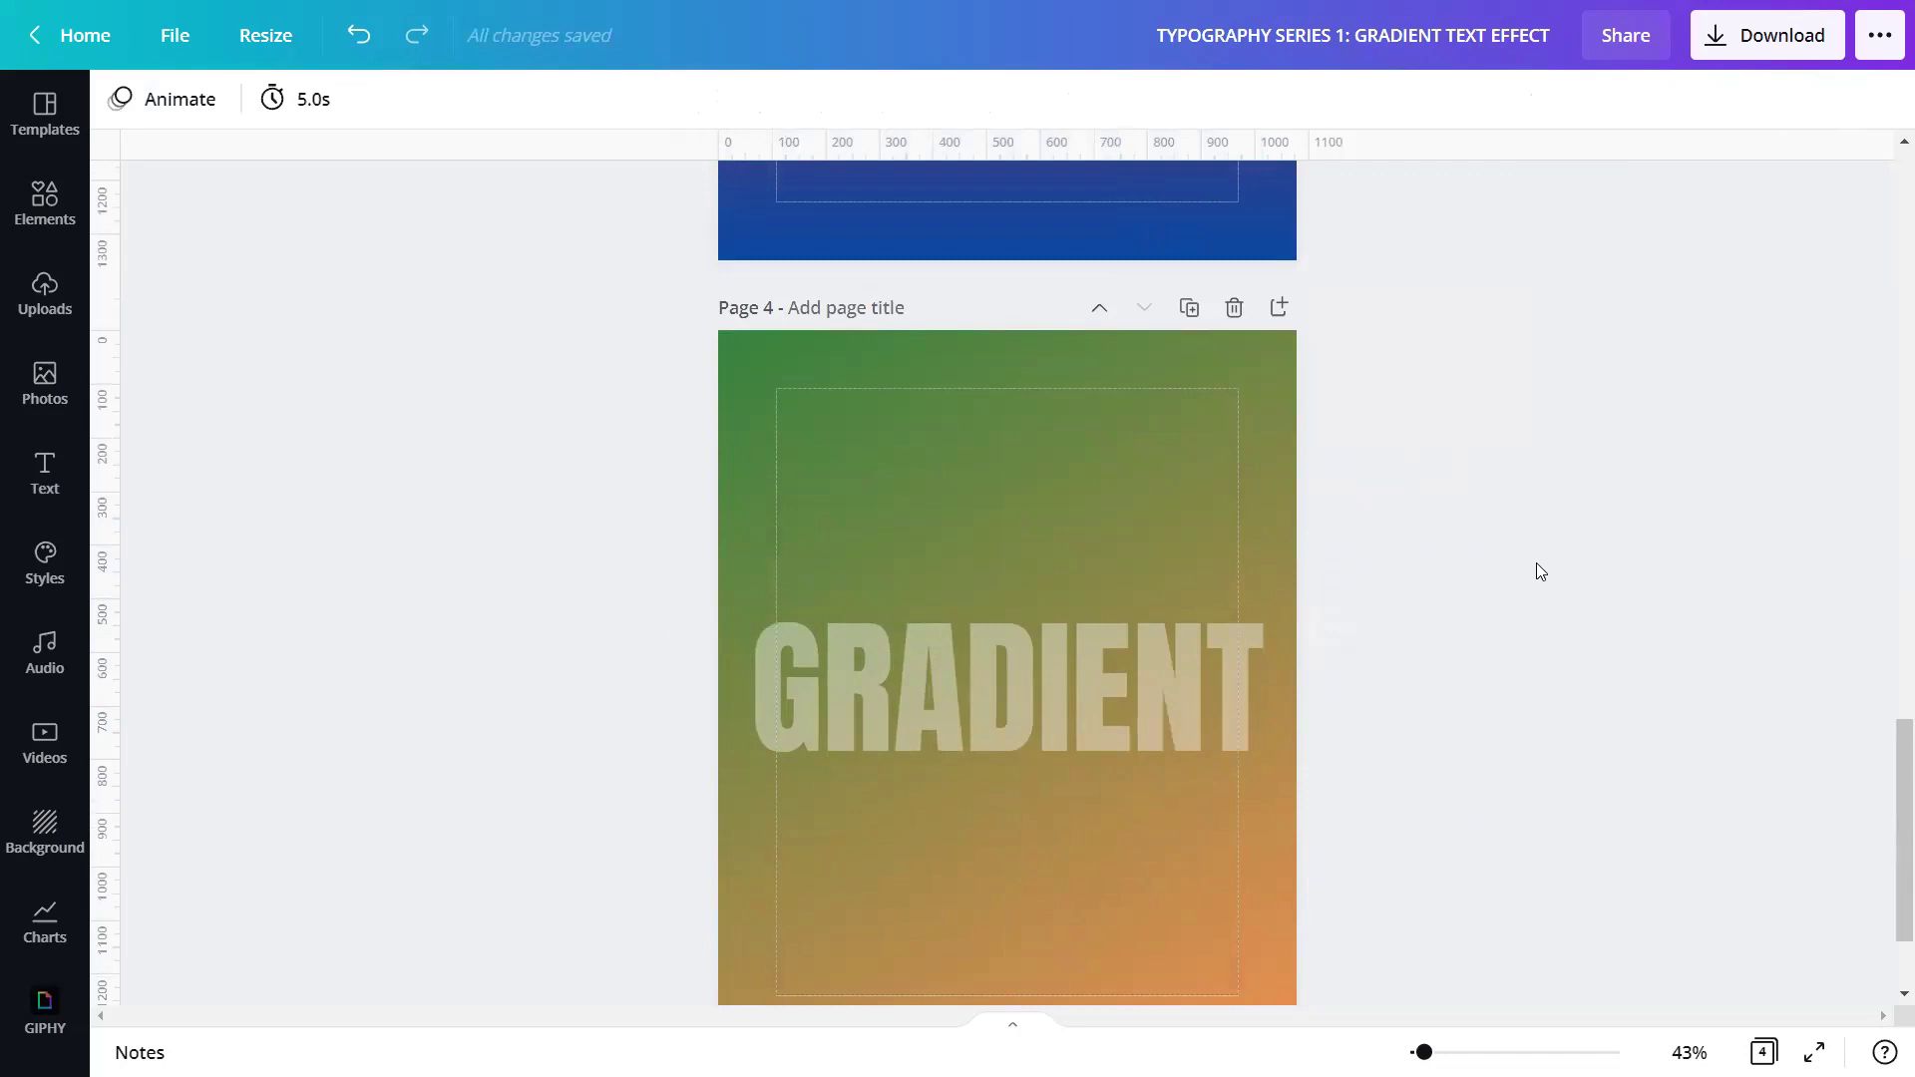
# Step: Download only Page 2 as a PNG image
pyautogui.scroll(10, 1536, 574)
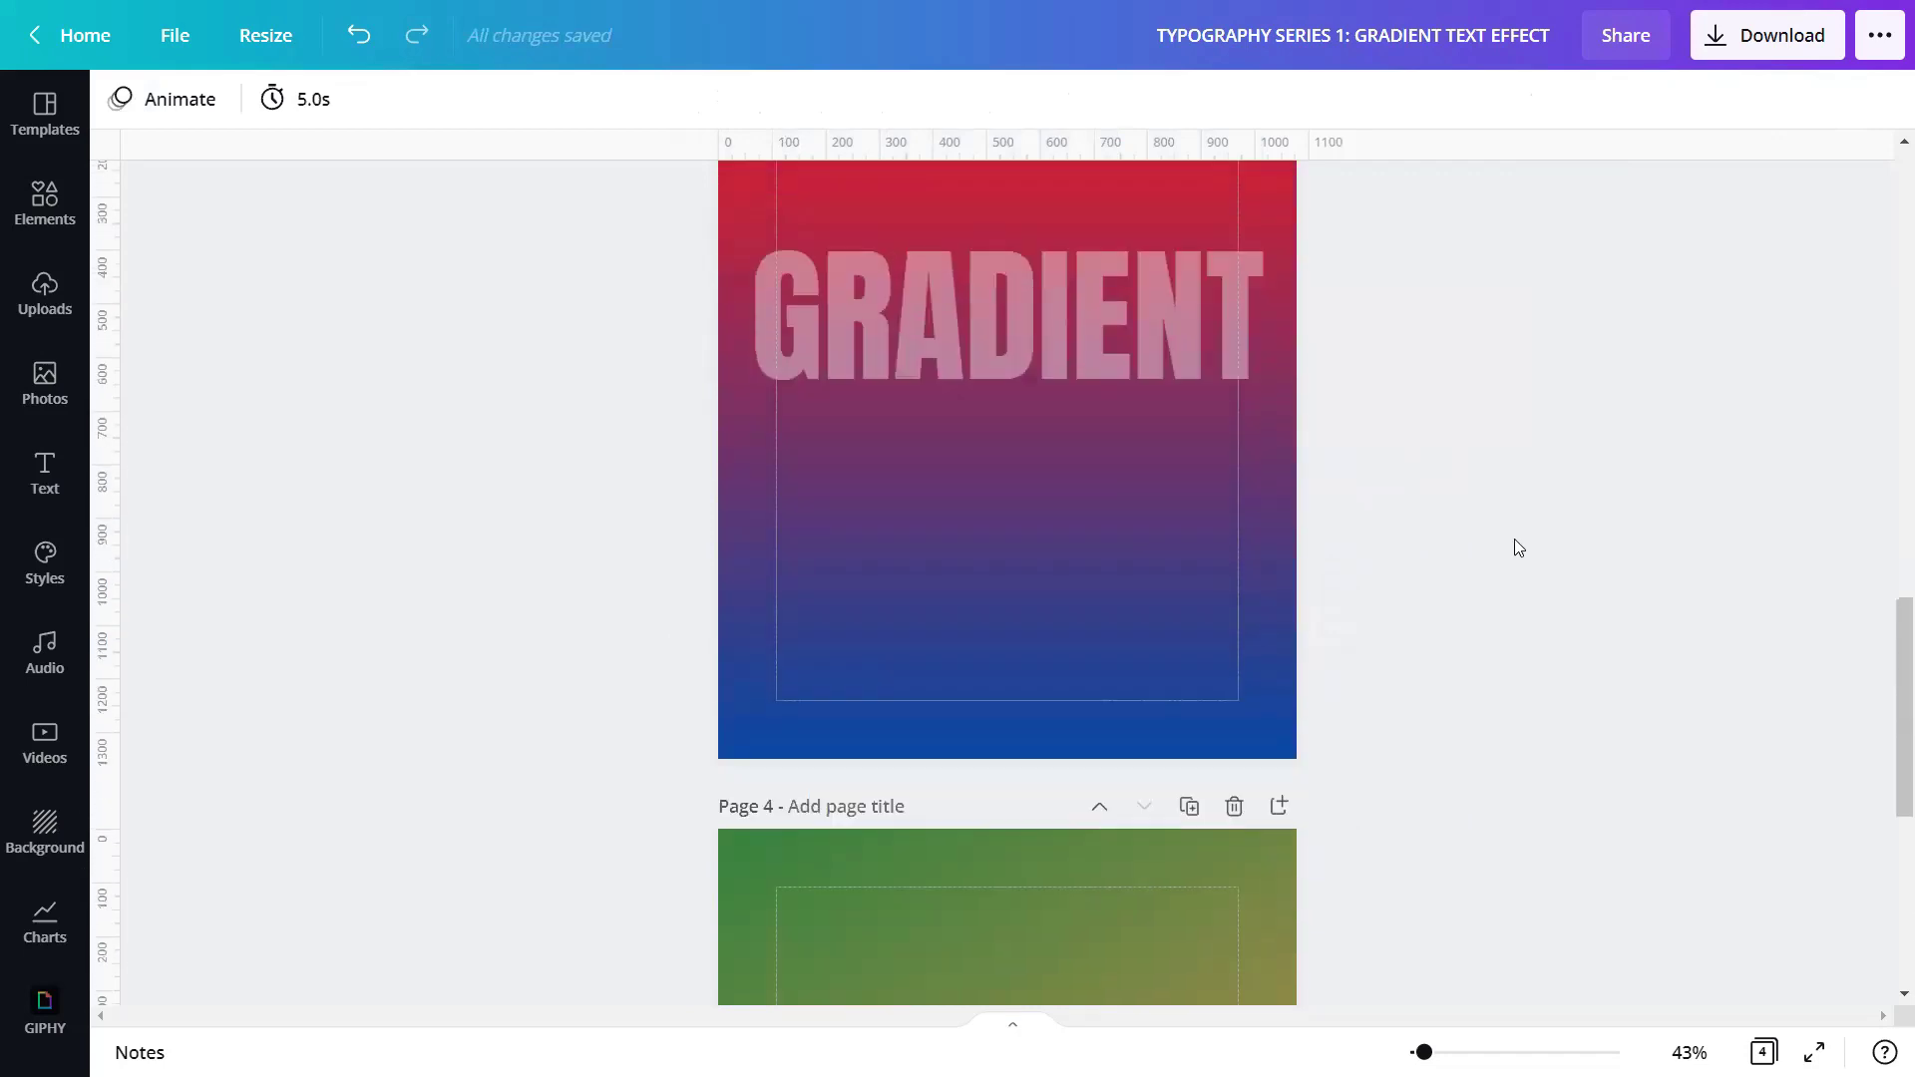
pyautogui.scroll(5, 1528, 552)
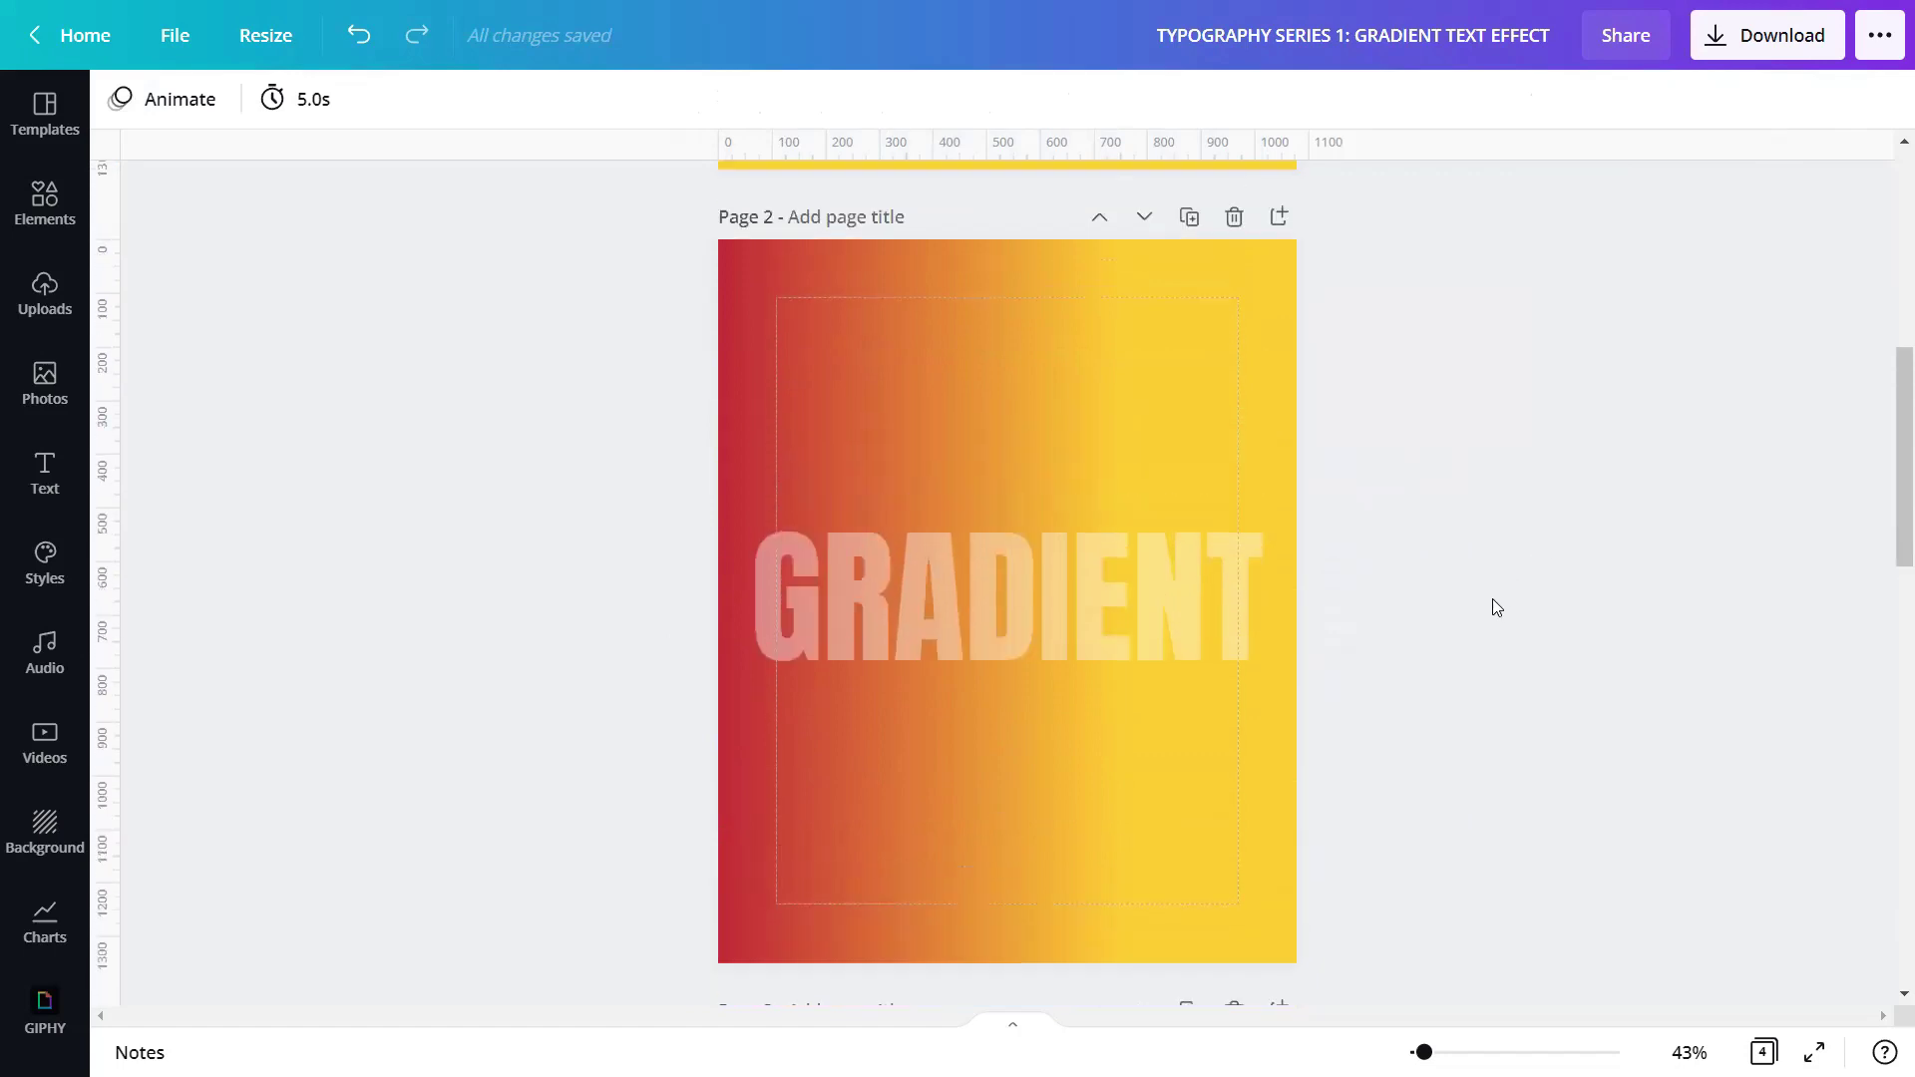
pyautogui.scroll(-2, 1472, 574)
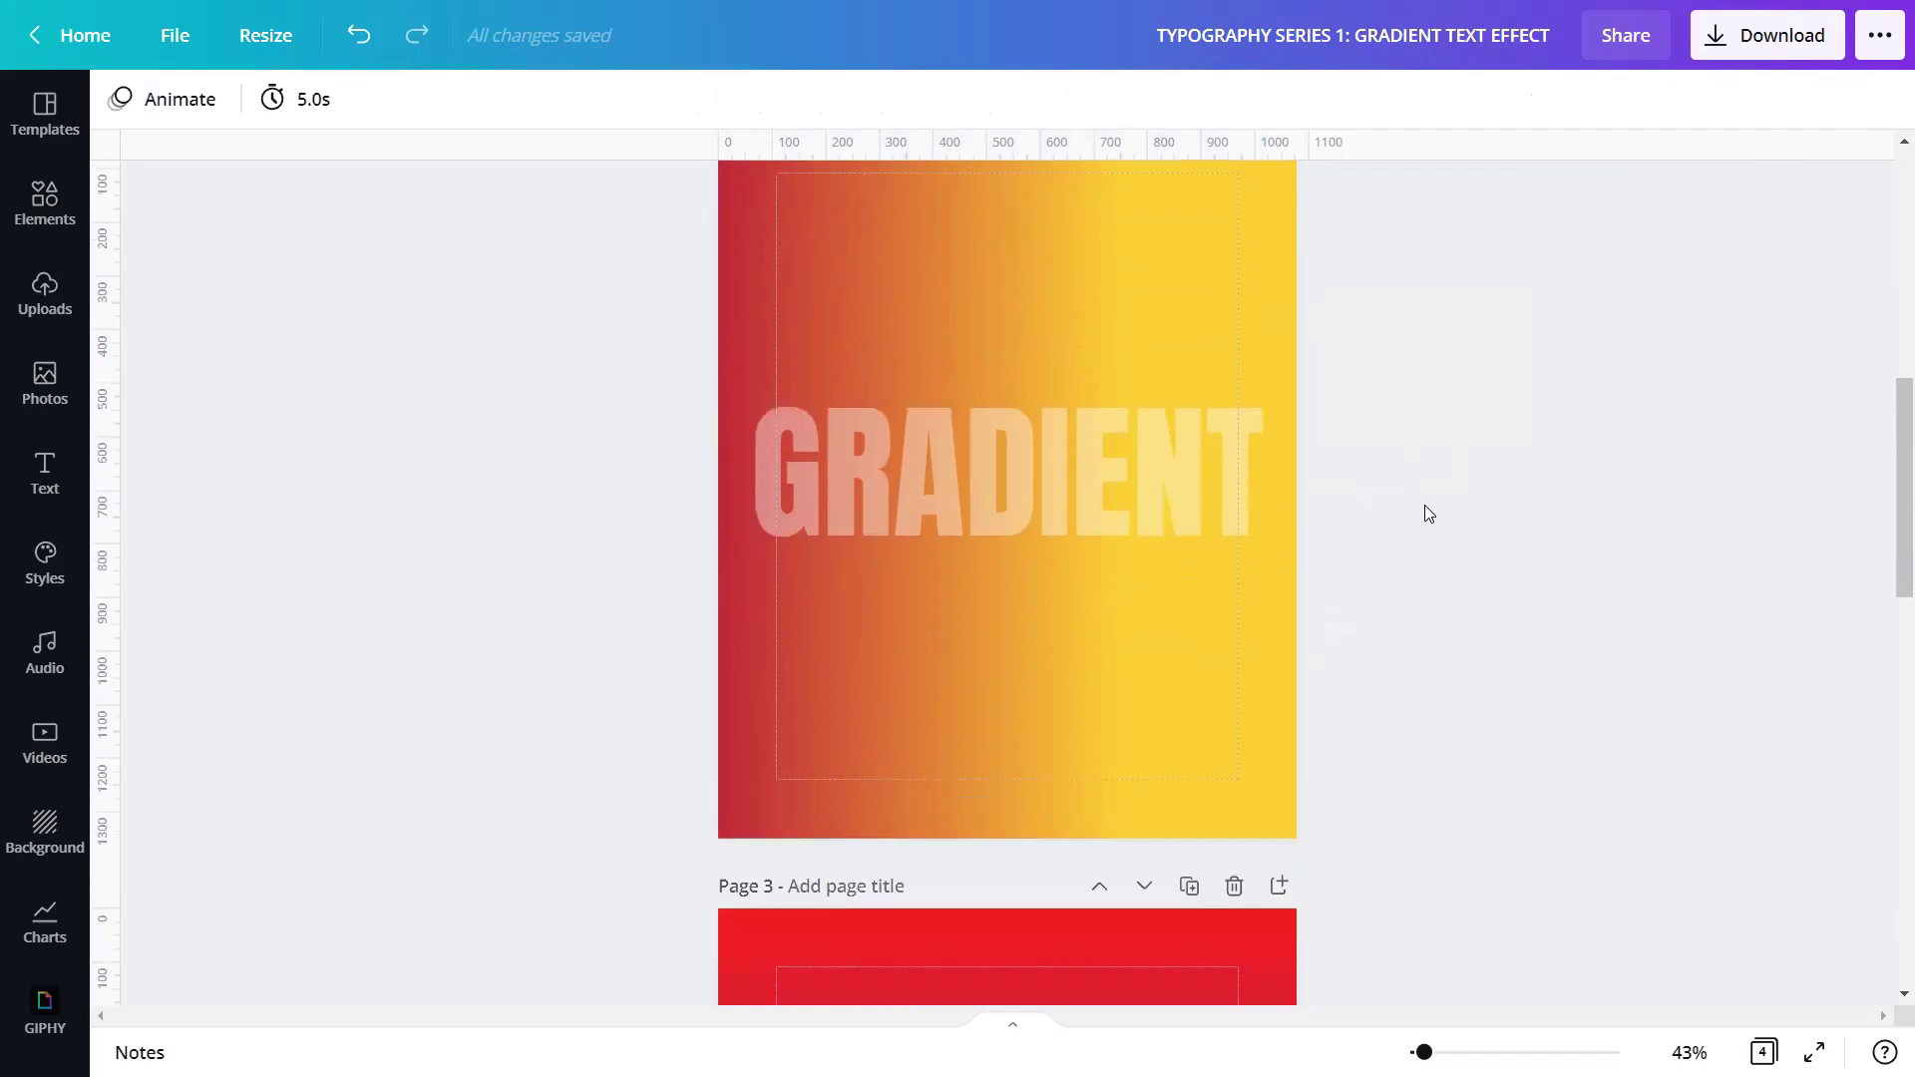
pyautogui.click(1728, 50)
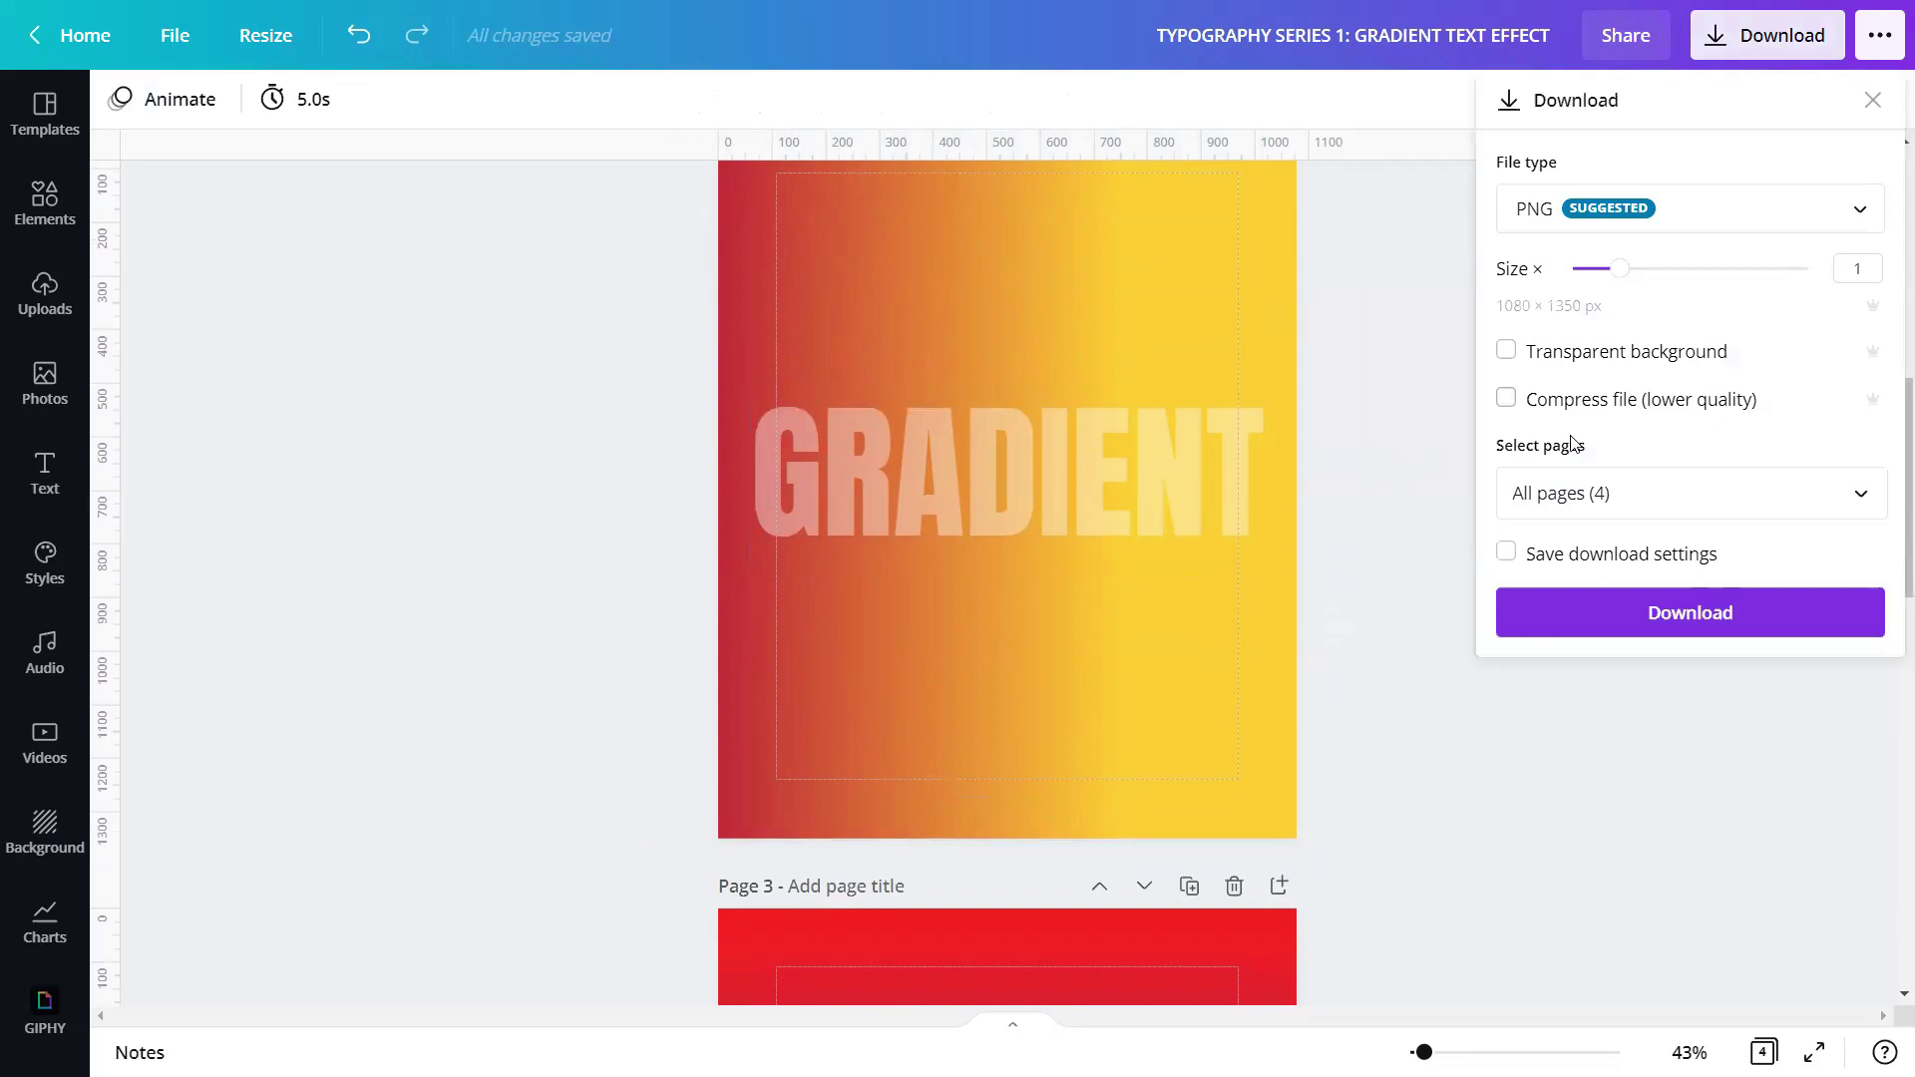
pyautogui.click(1860, 495)
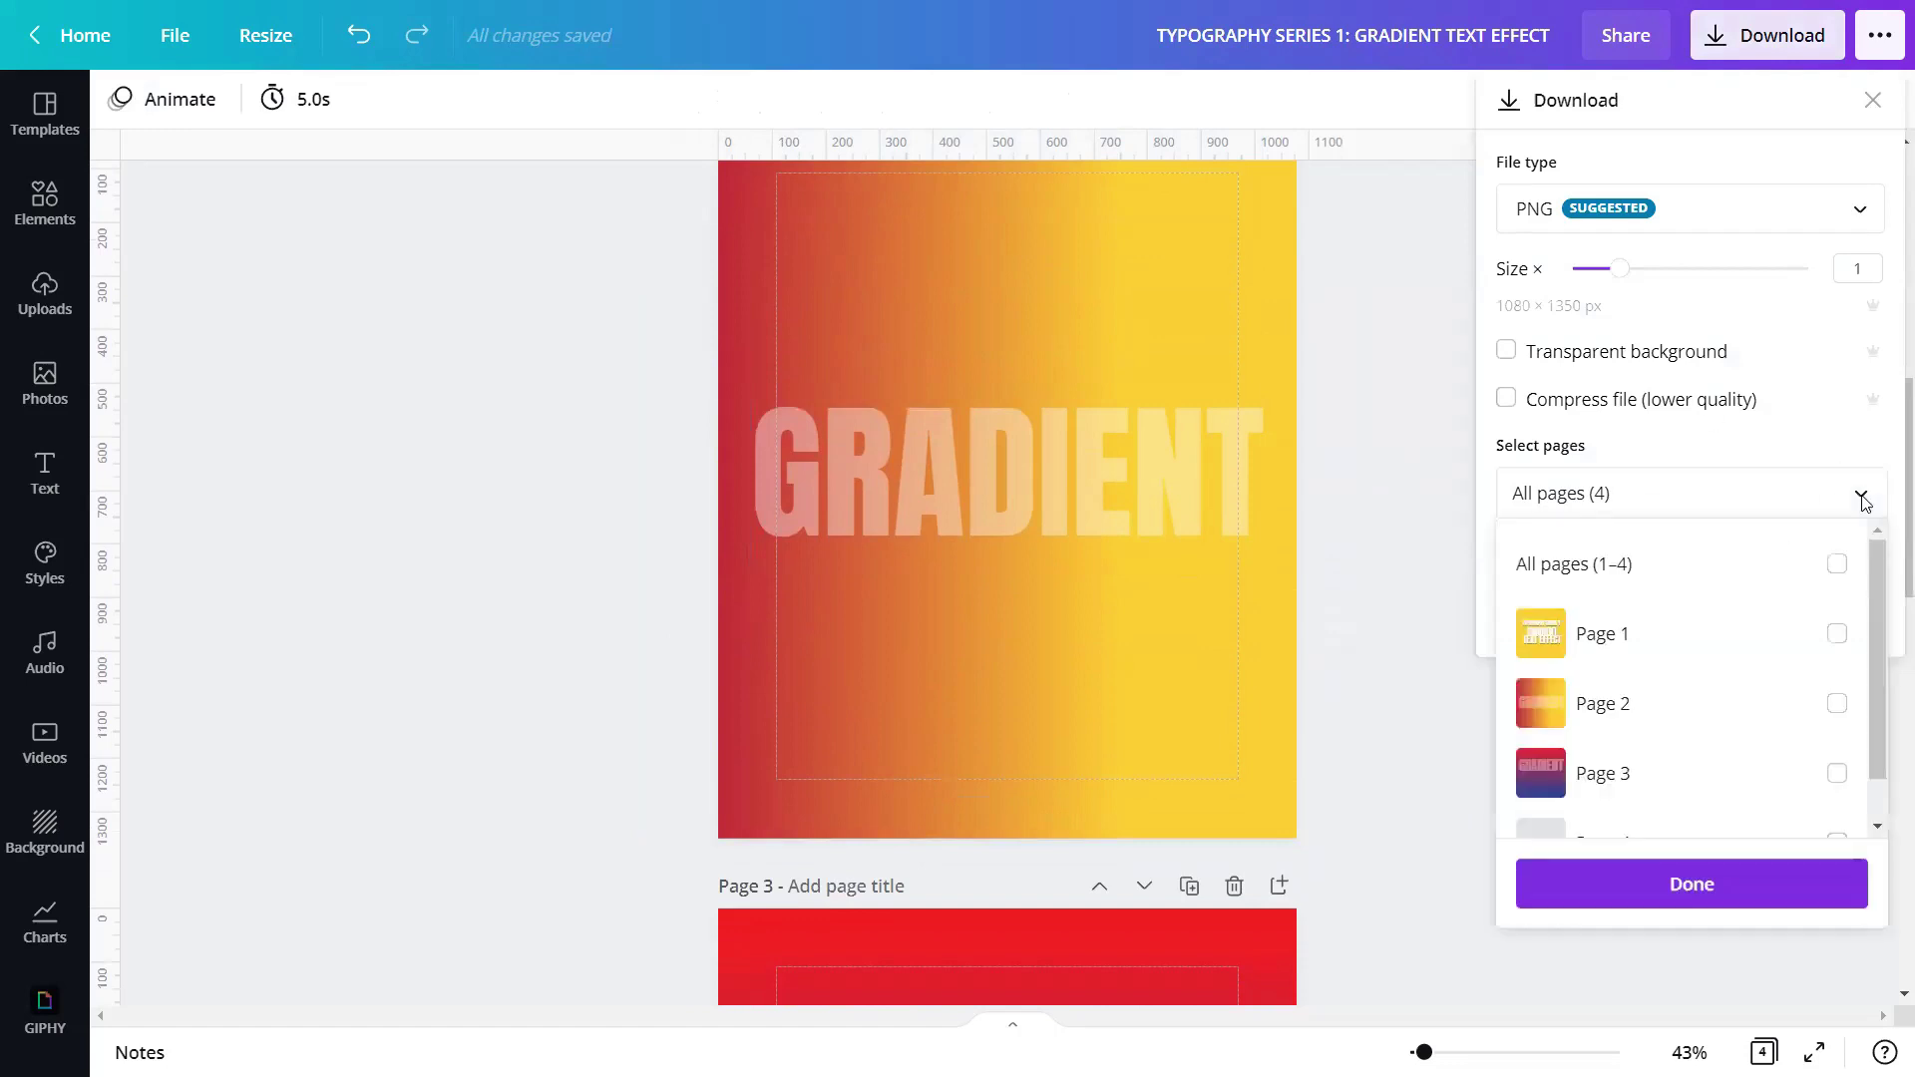
pyautogui.click(1679, 718)
pyautogui.click(1700, 891)
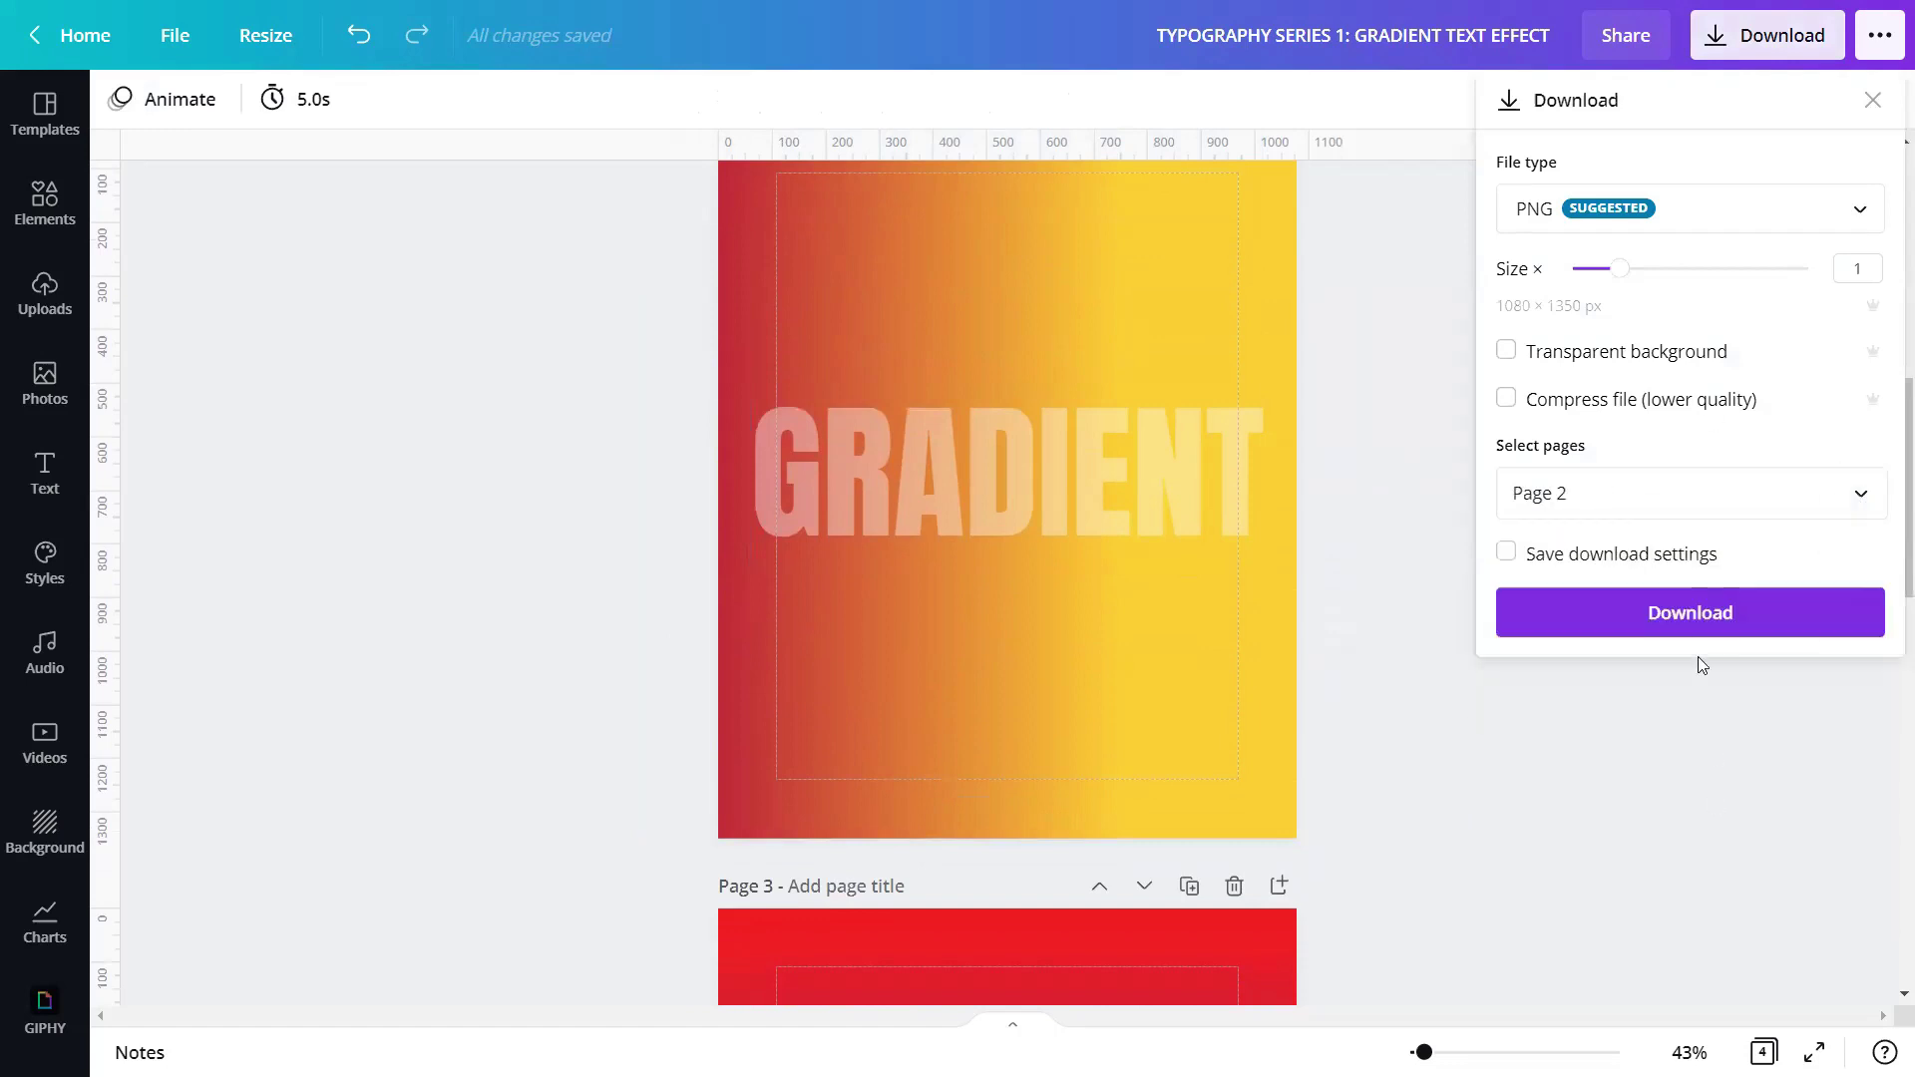
pyautogui.click(1699, 632)
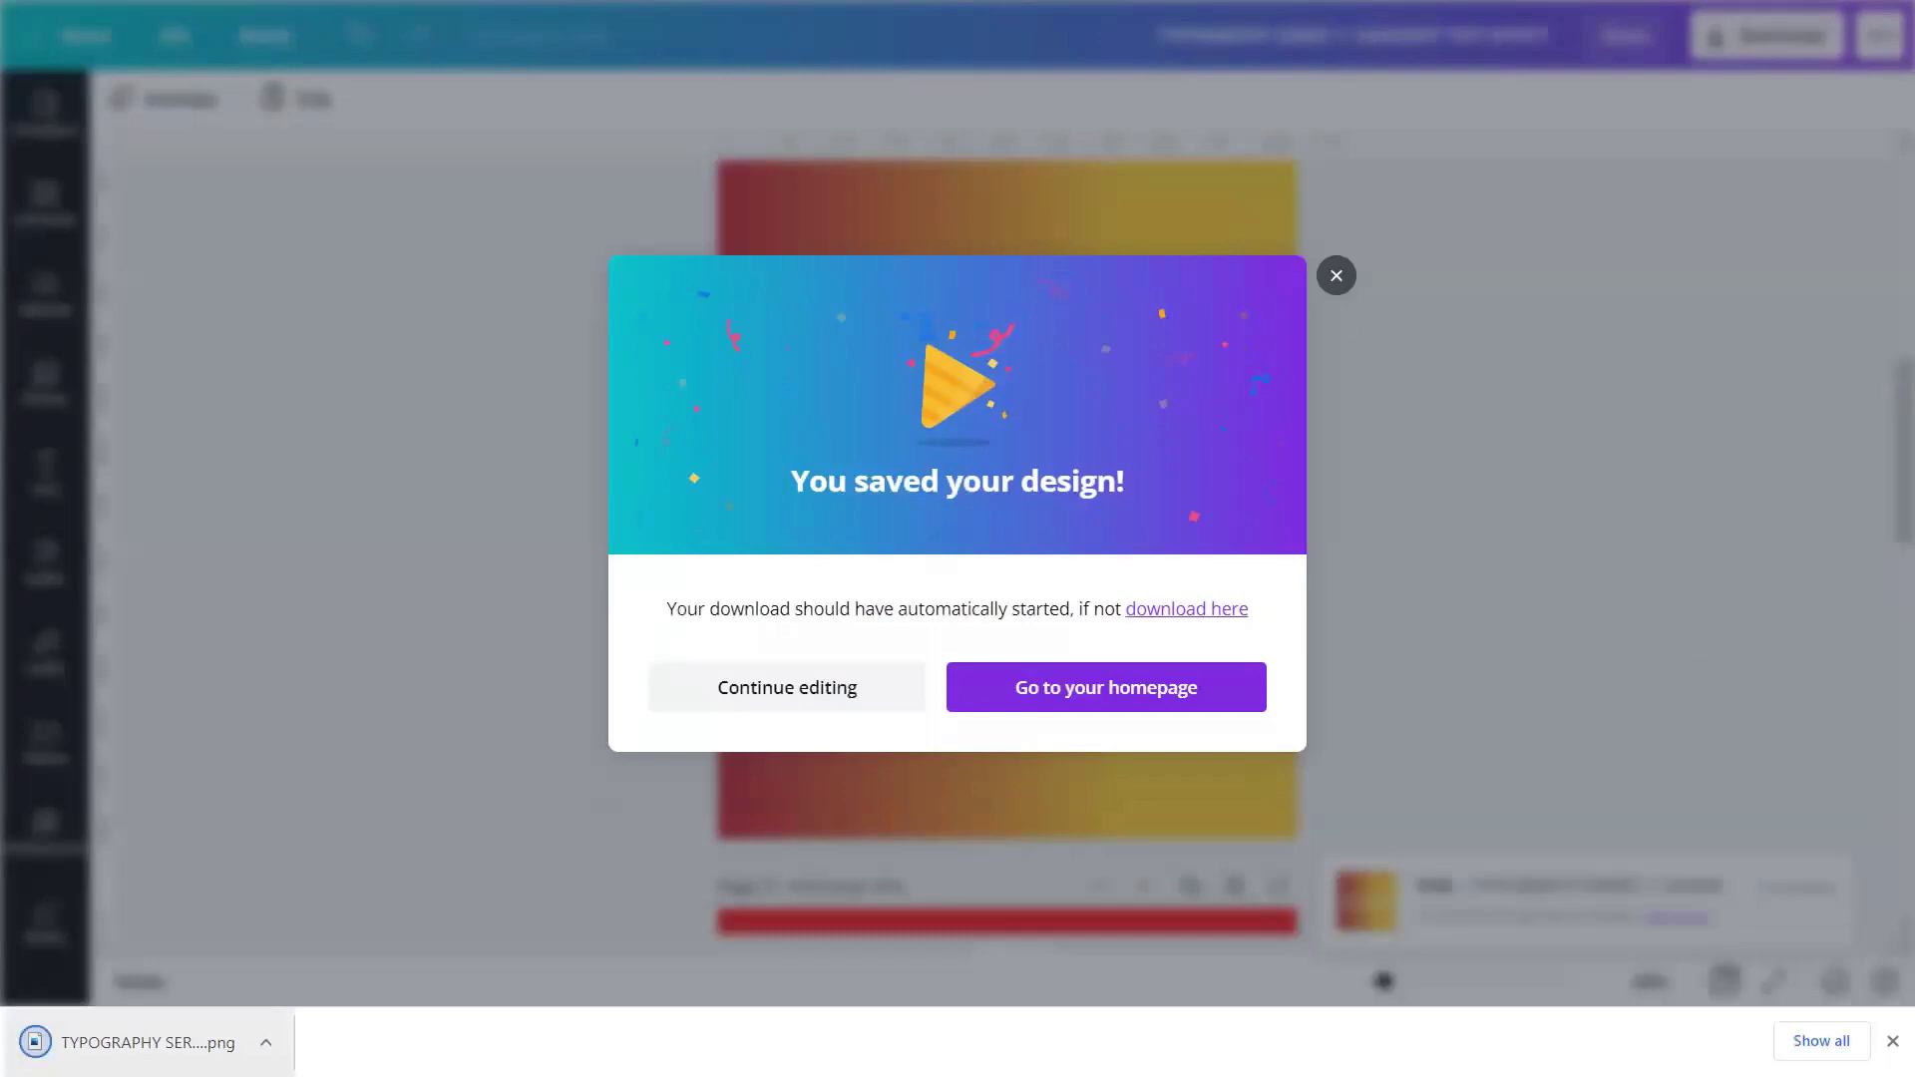
pyautogui.click(1337, 276)
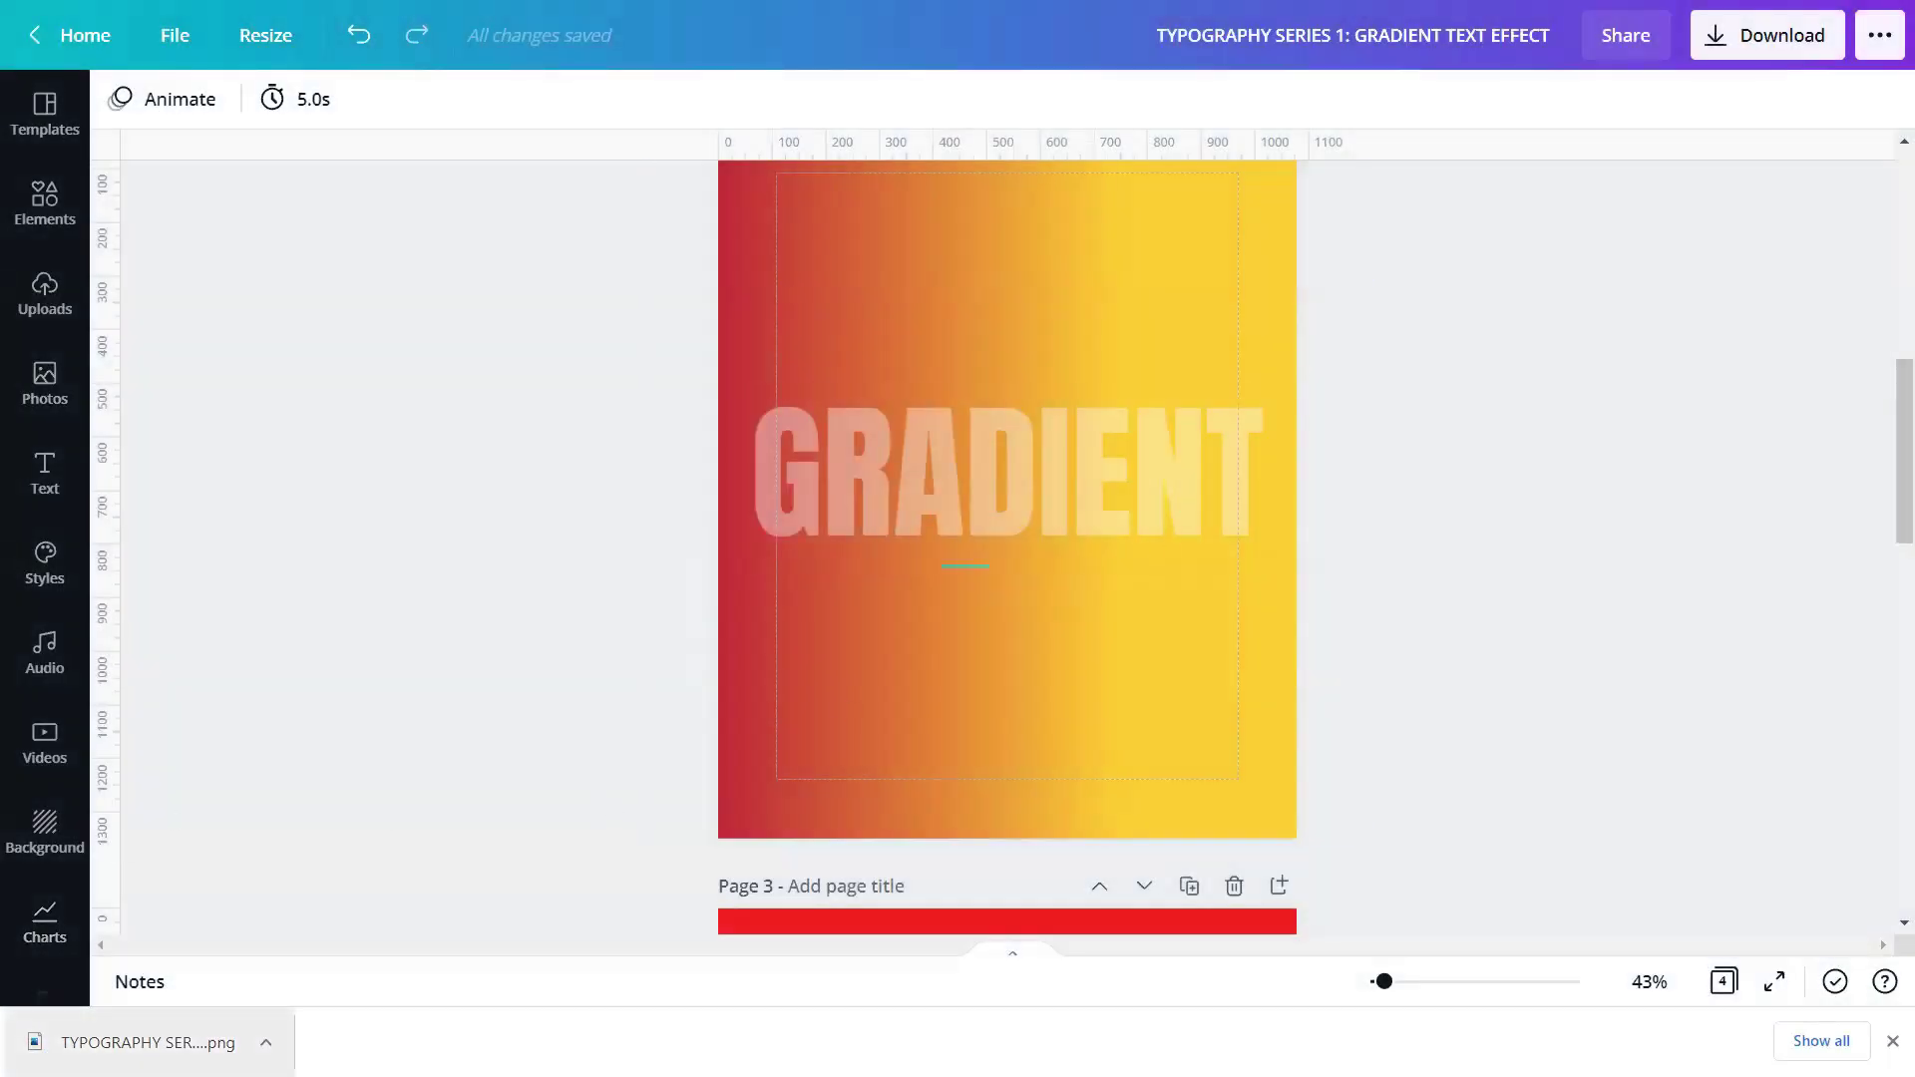
# Step: Upload the exported page 2 image, then download Page 3 alone as a PNG
pyautogui.moveTo(88, 581); pyautogui.dragTo(937, 575)
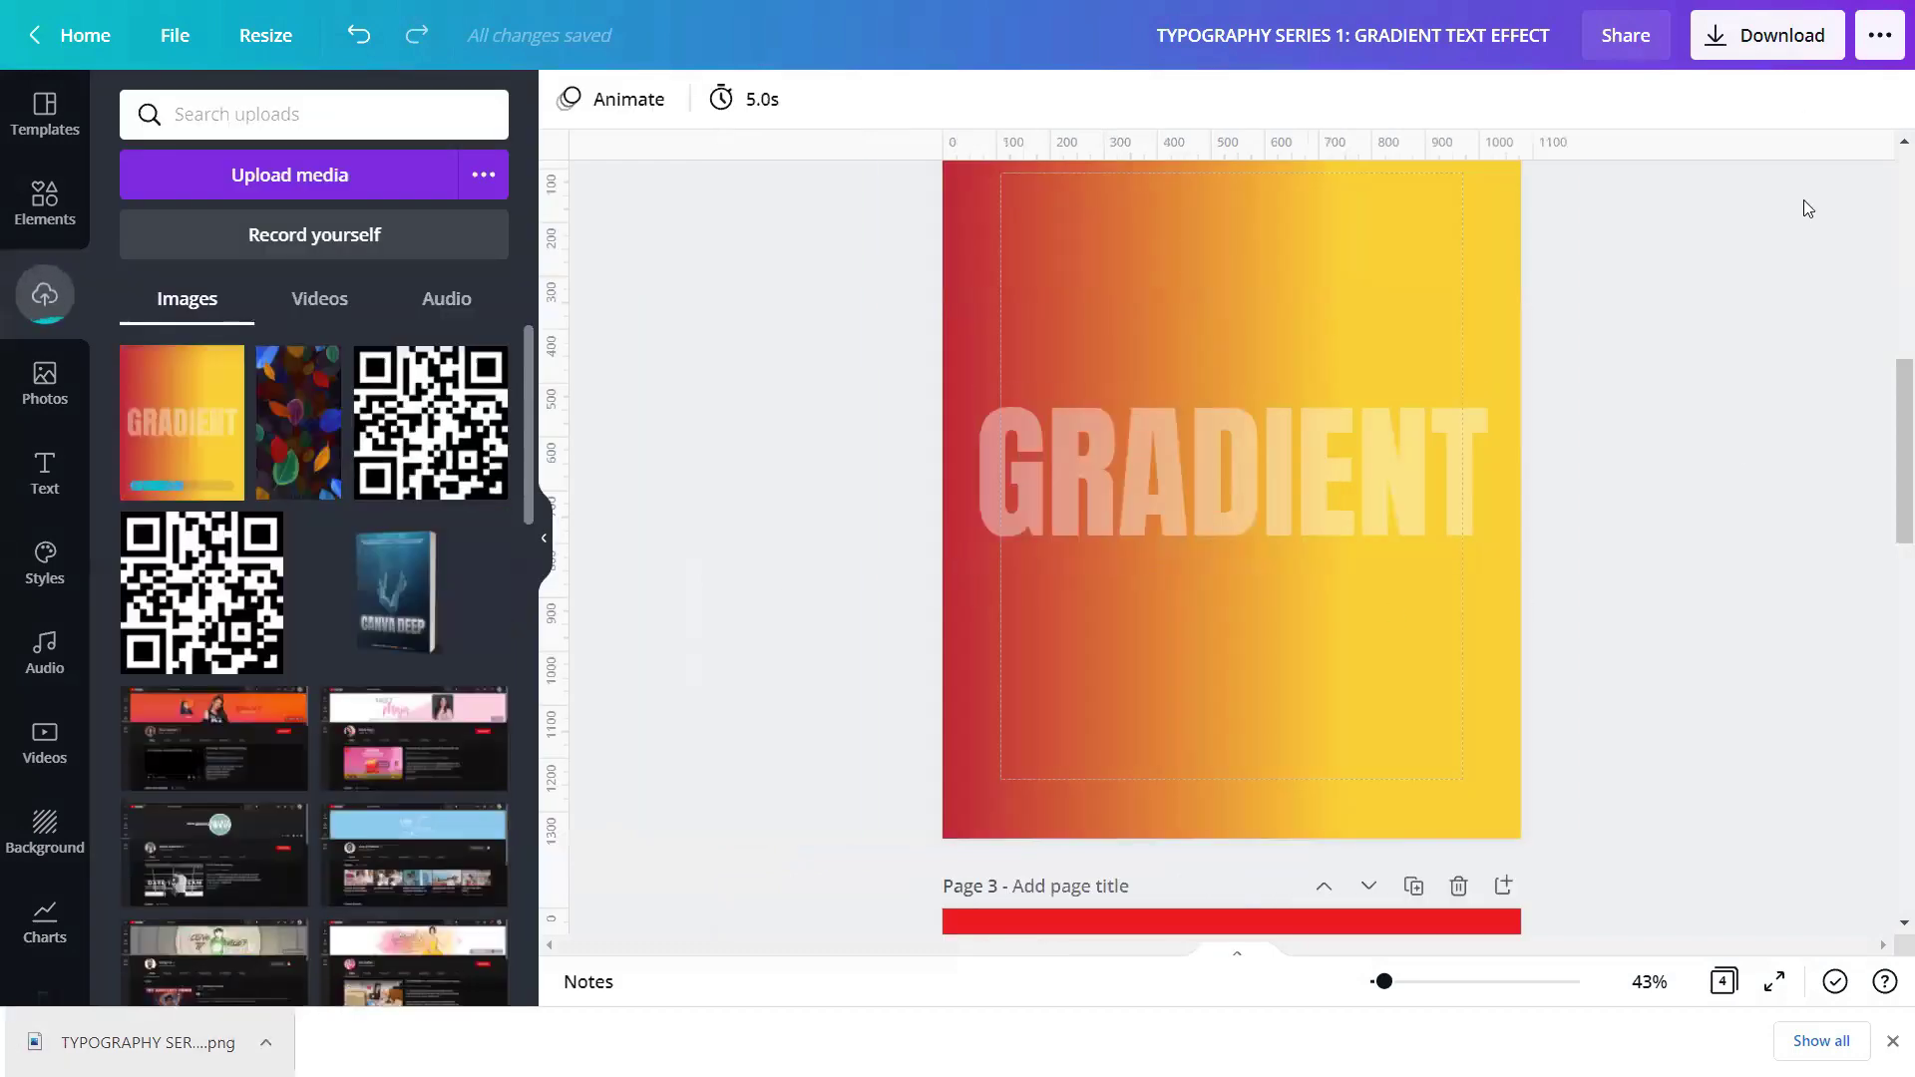
pyautogui.click(1781, 37)
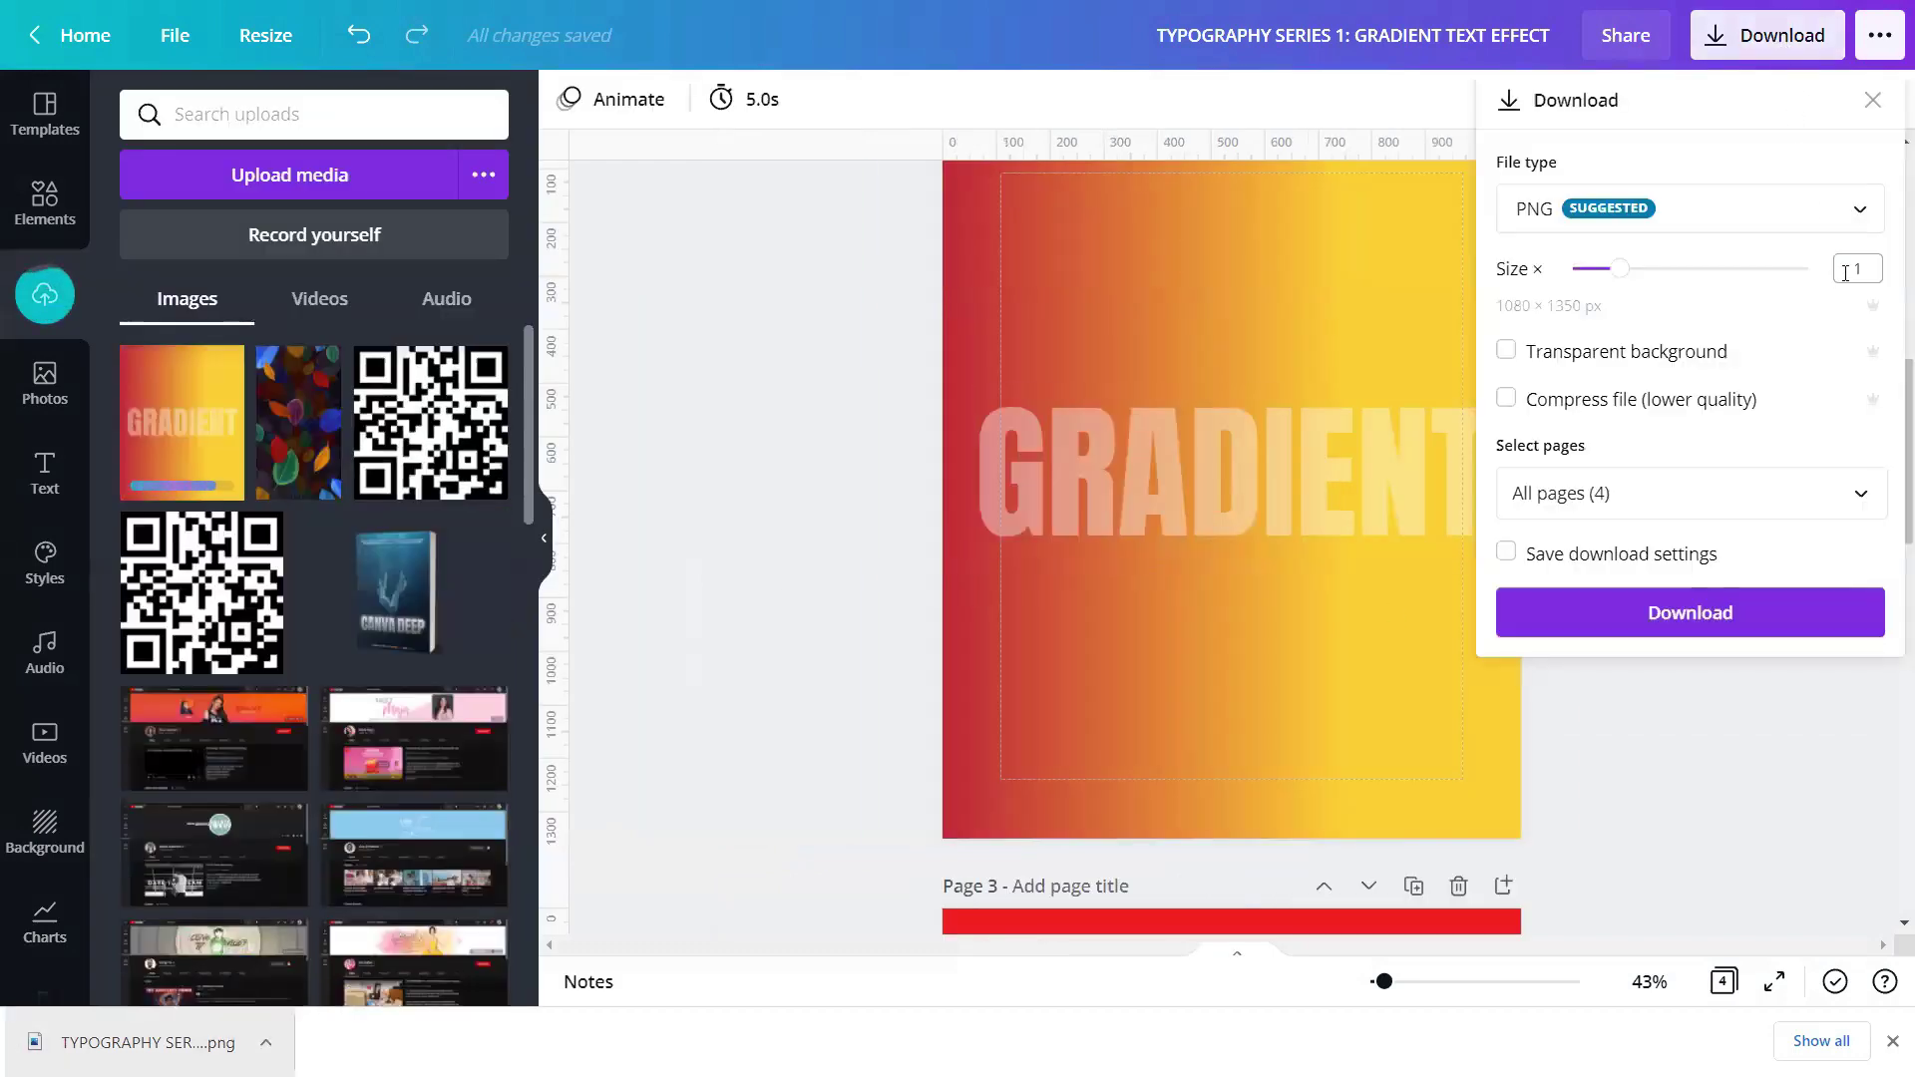
pyautogui.click(1862, 512)
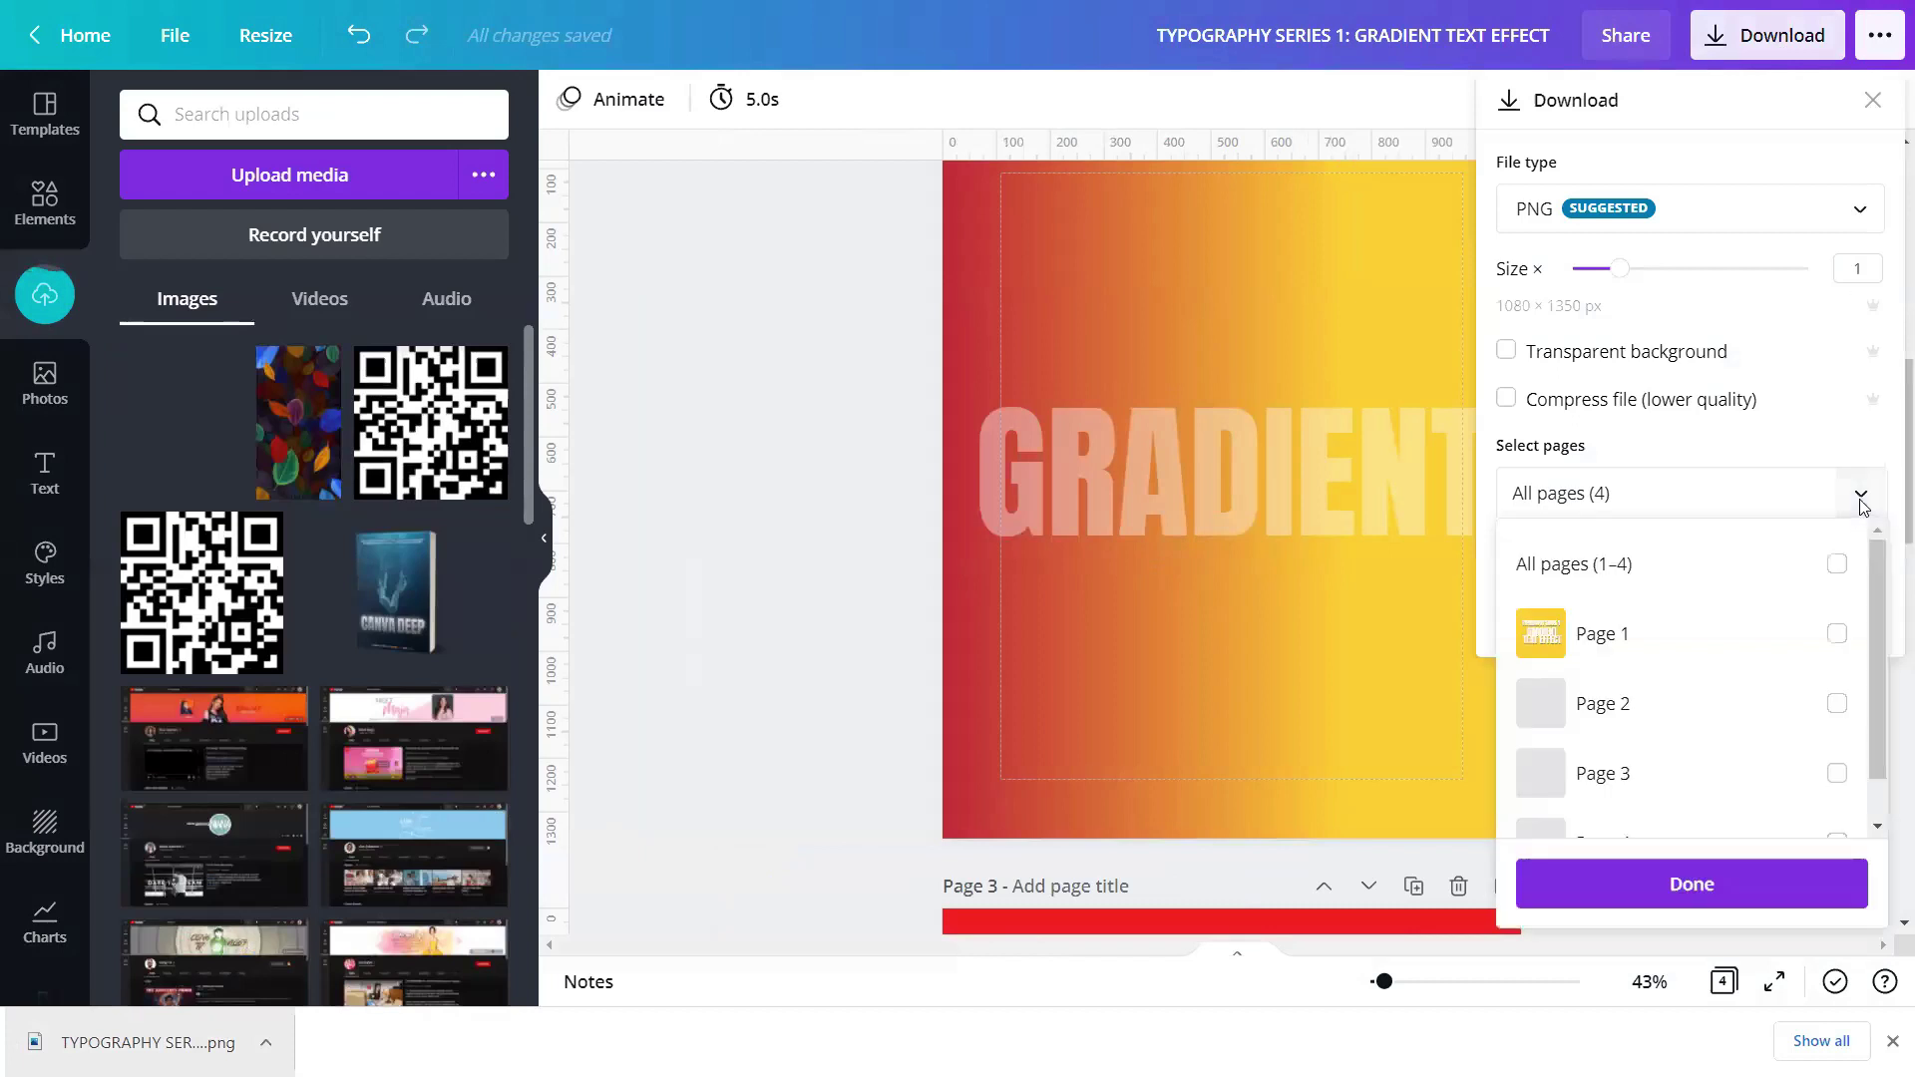
pyautogui.click(1661, 776)
pyautogui.click(1678, 878)
pyautogui.click(1689, 620)
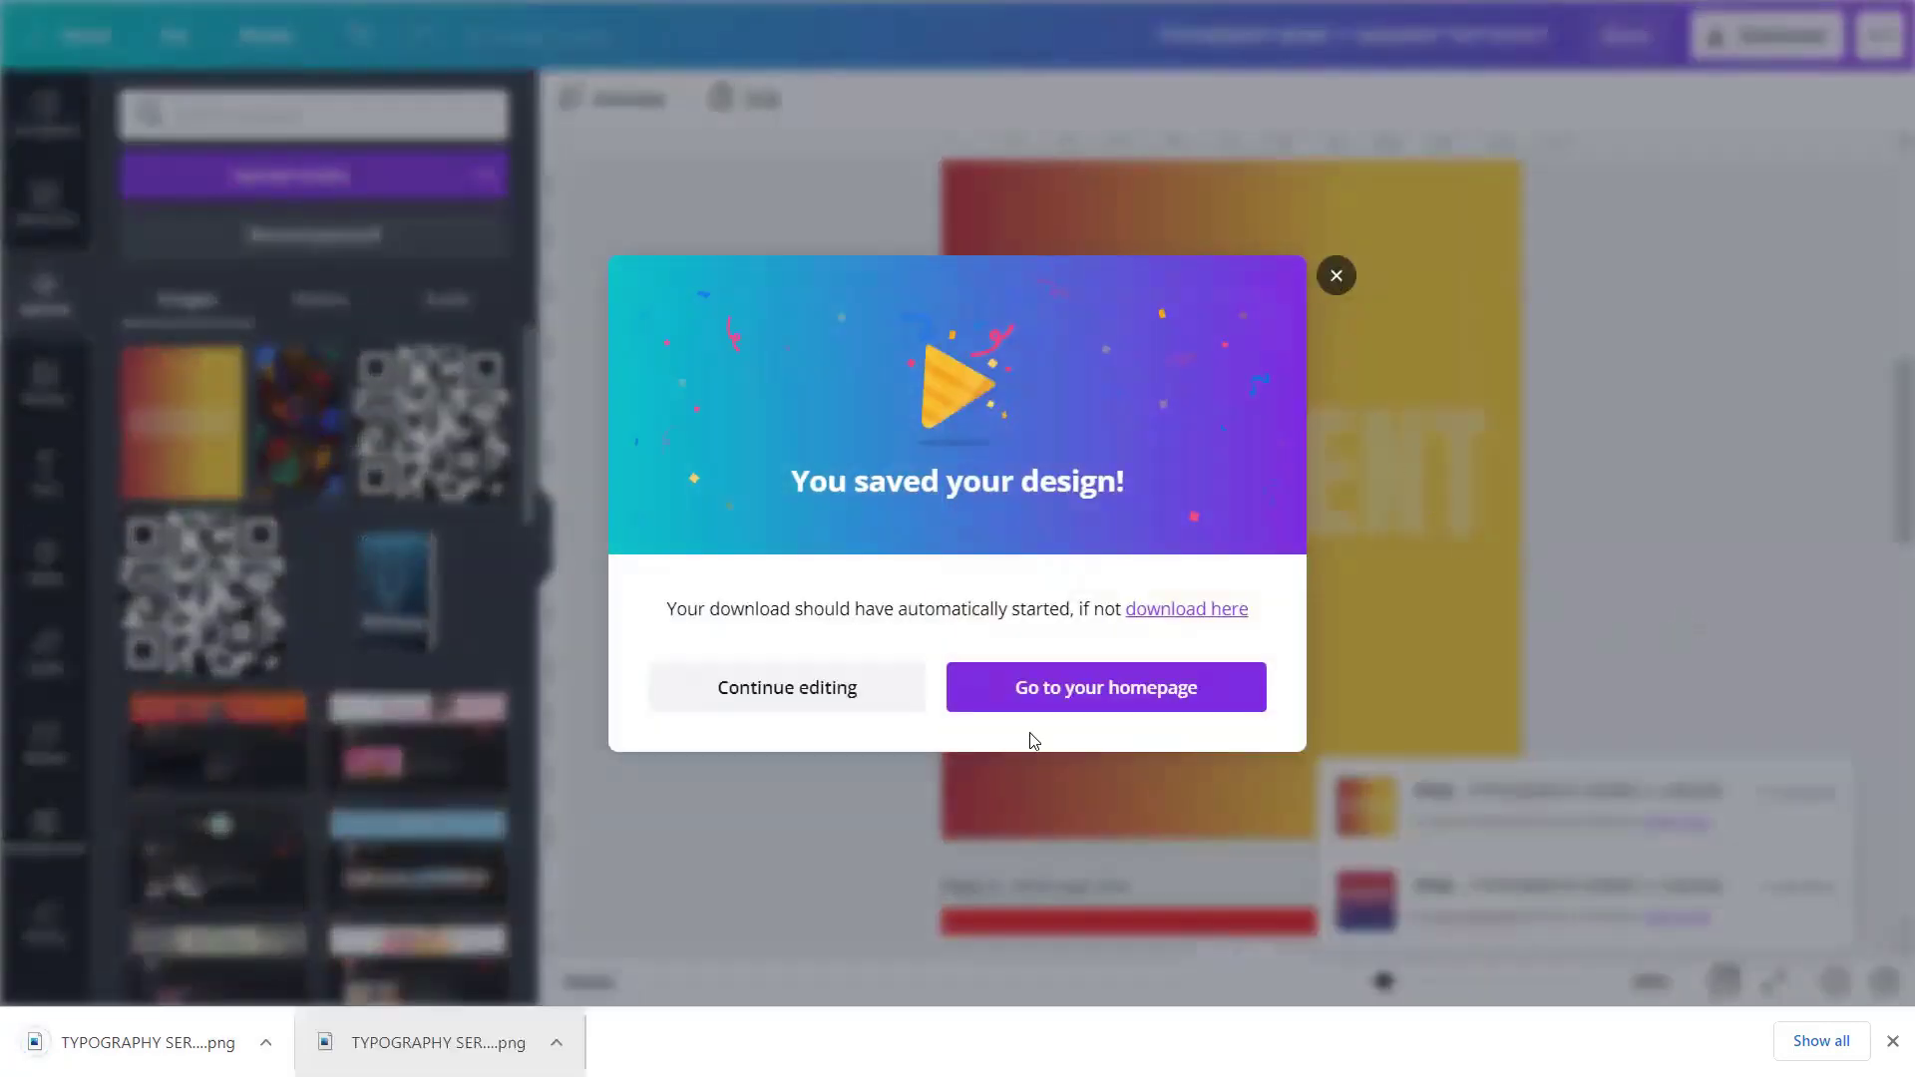
pyautogui.click(1032, 773)
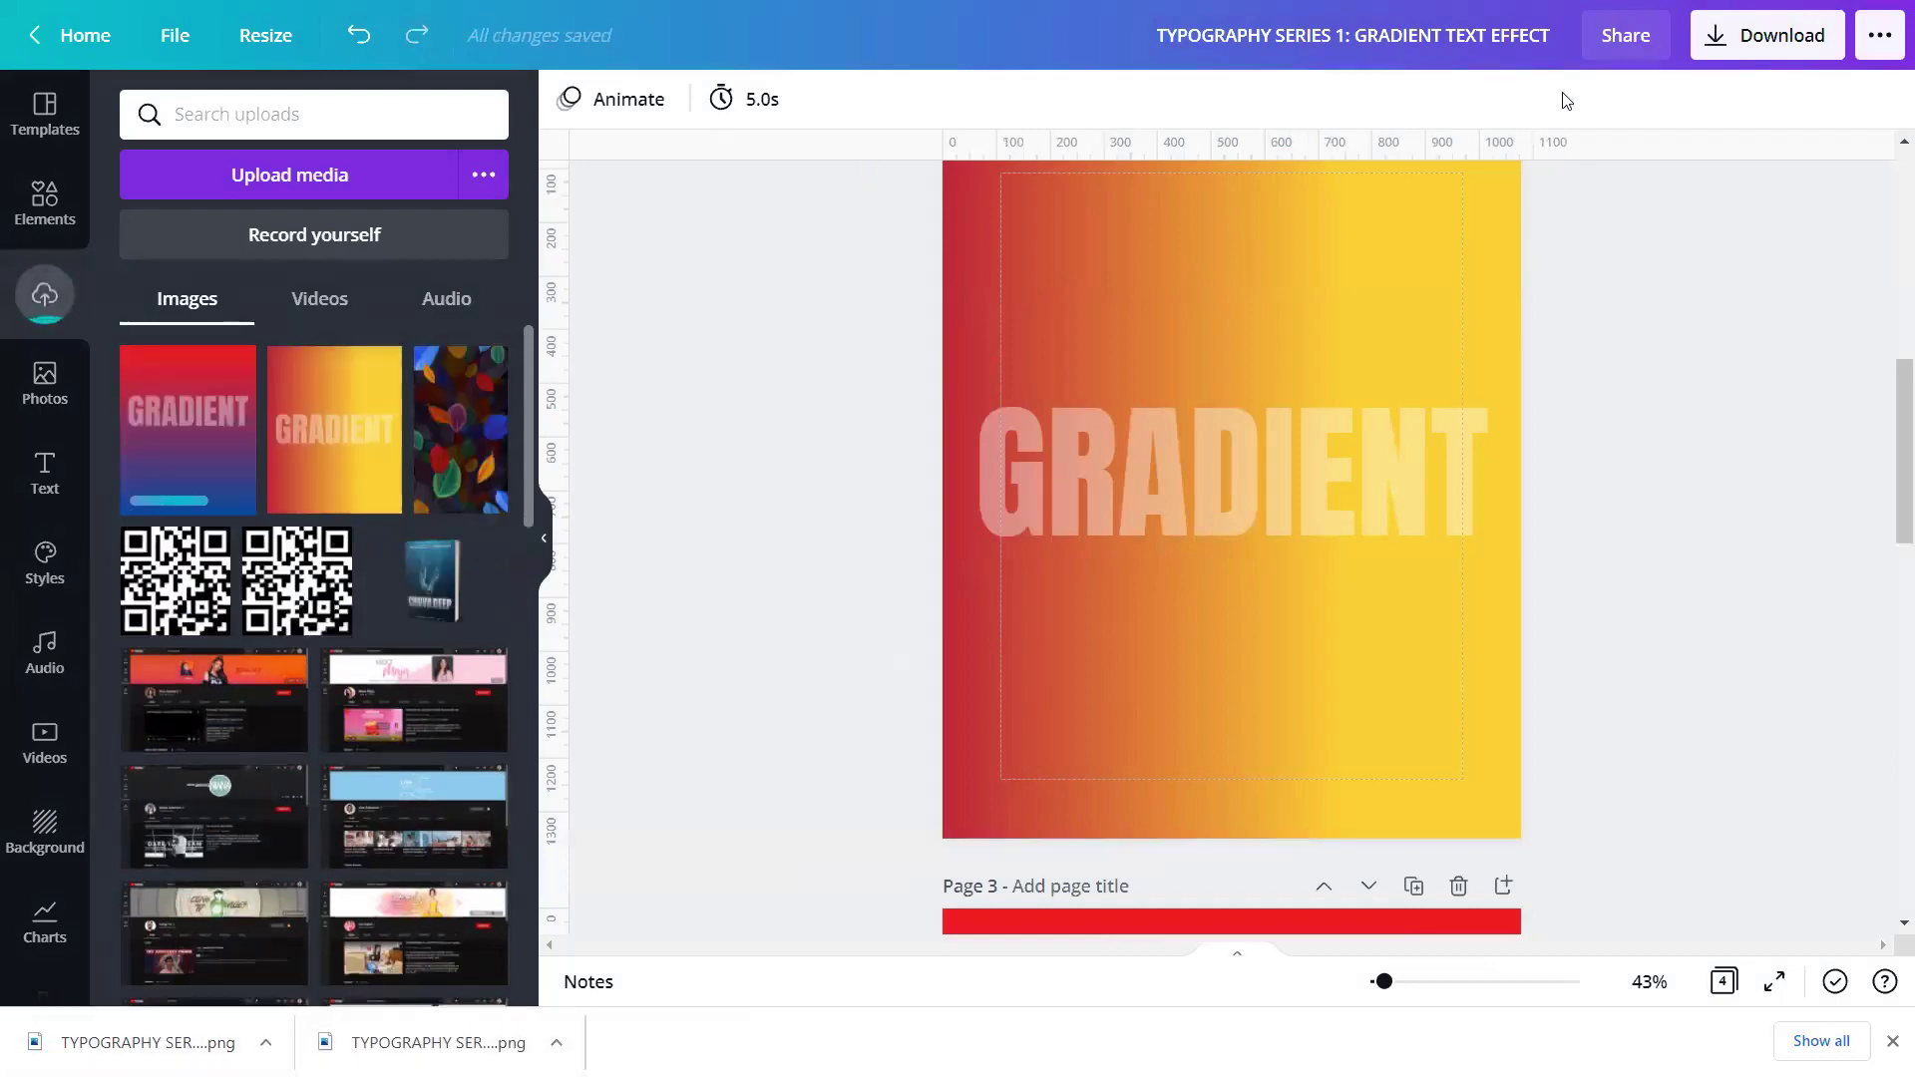
# Step: Download Page 4 alone as a PNG
pyautogui.click(1715, 55)
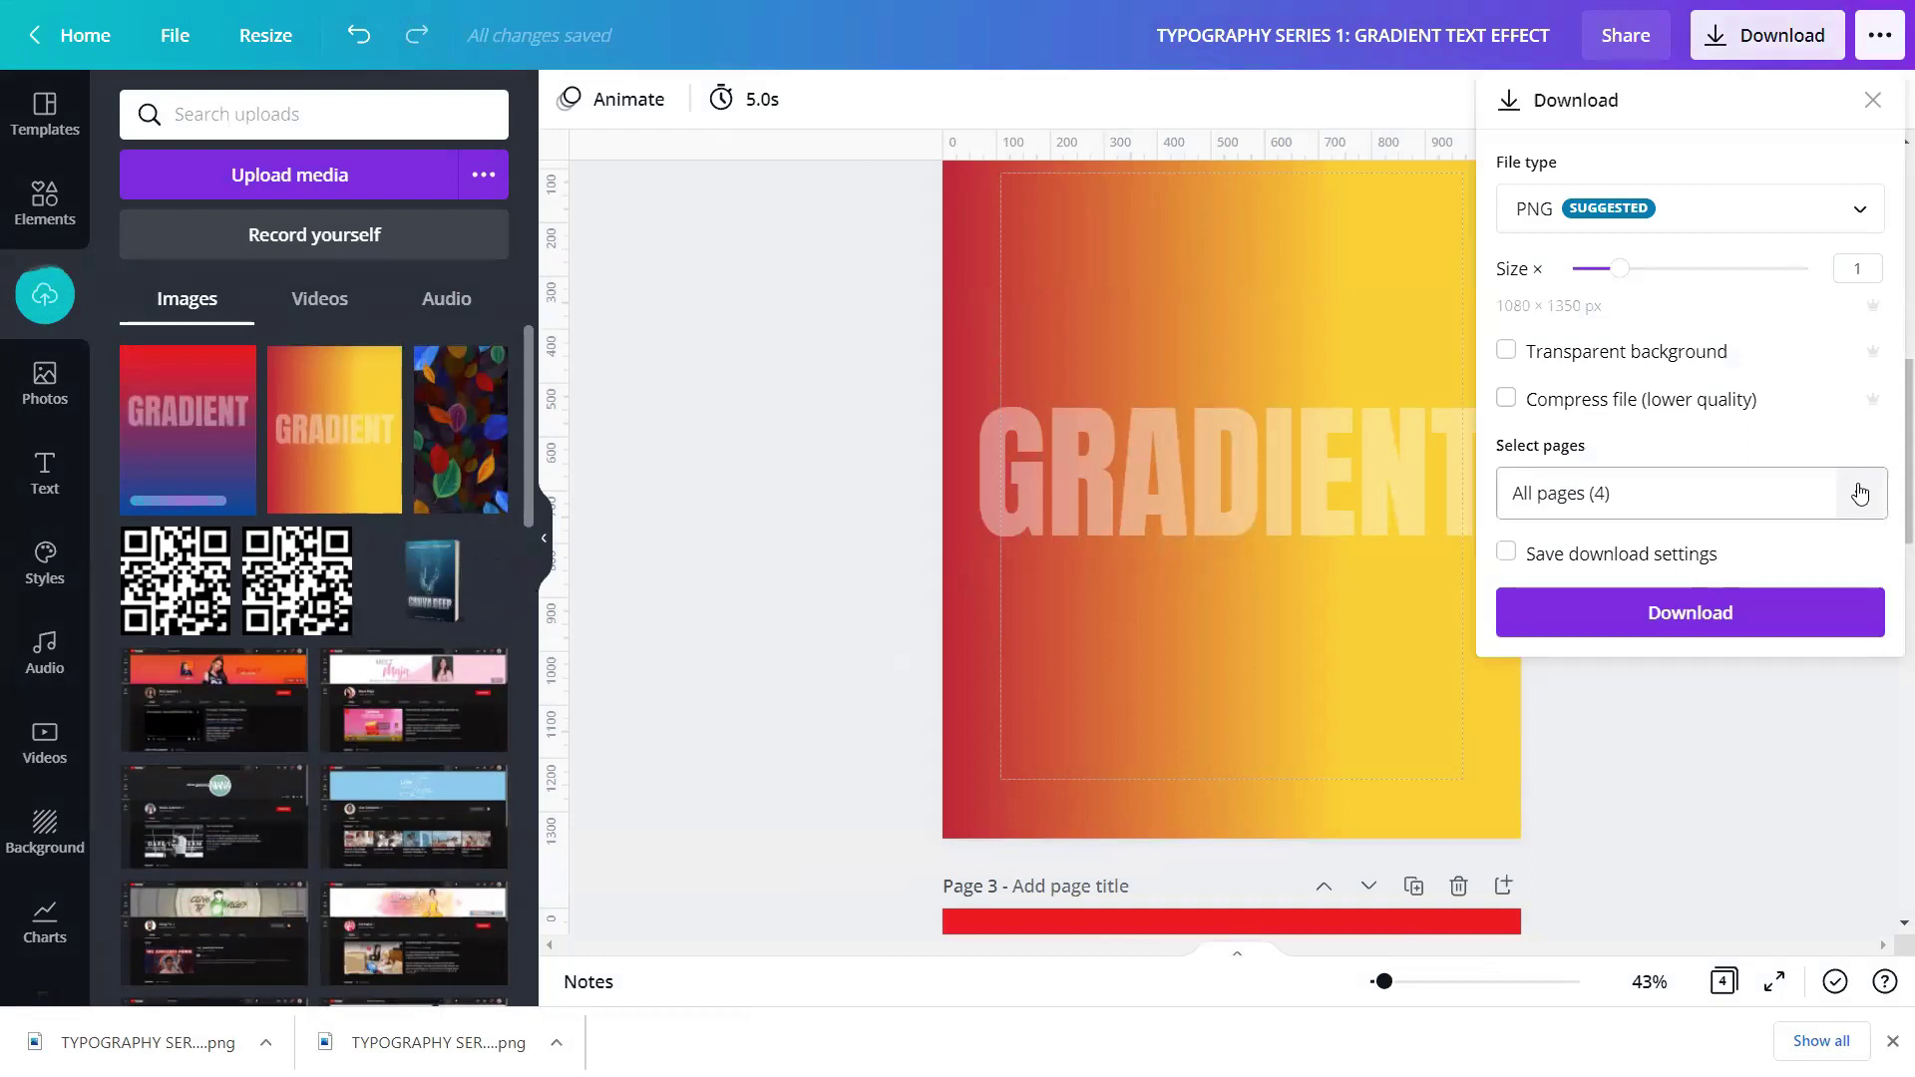
pyautogui.click(1843, 509)
pyautogui.scroll(-1, 1633, 758)
pyautogui.click(1629, 797)
pyautogui.click(1748, 891)
pyautogui.click(1712, 629)
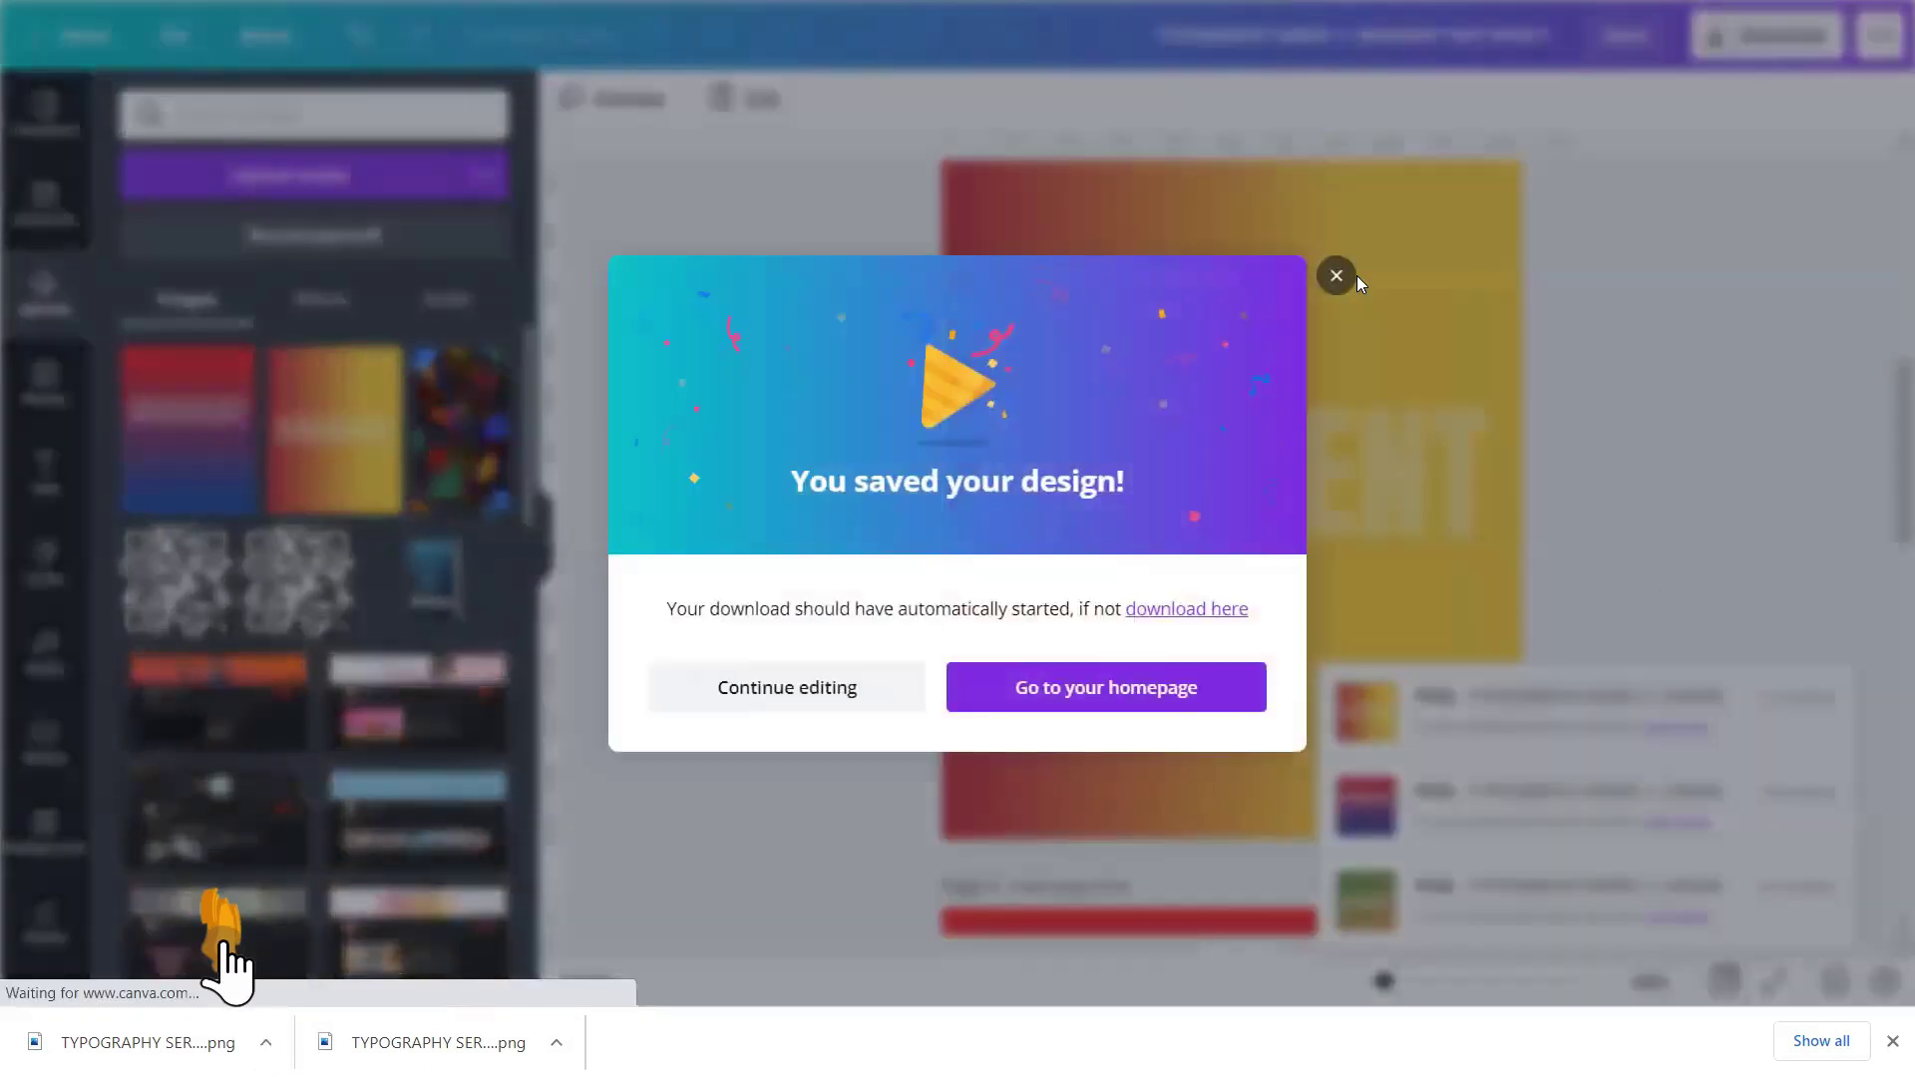
pyautogui.click(1335, 273)
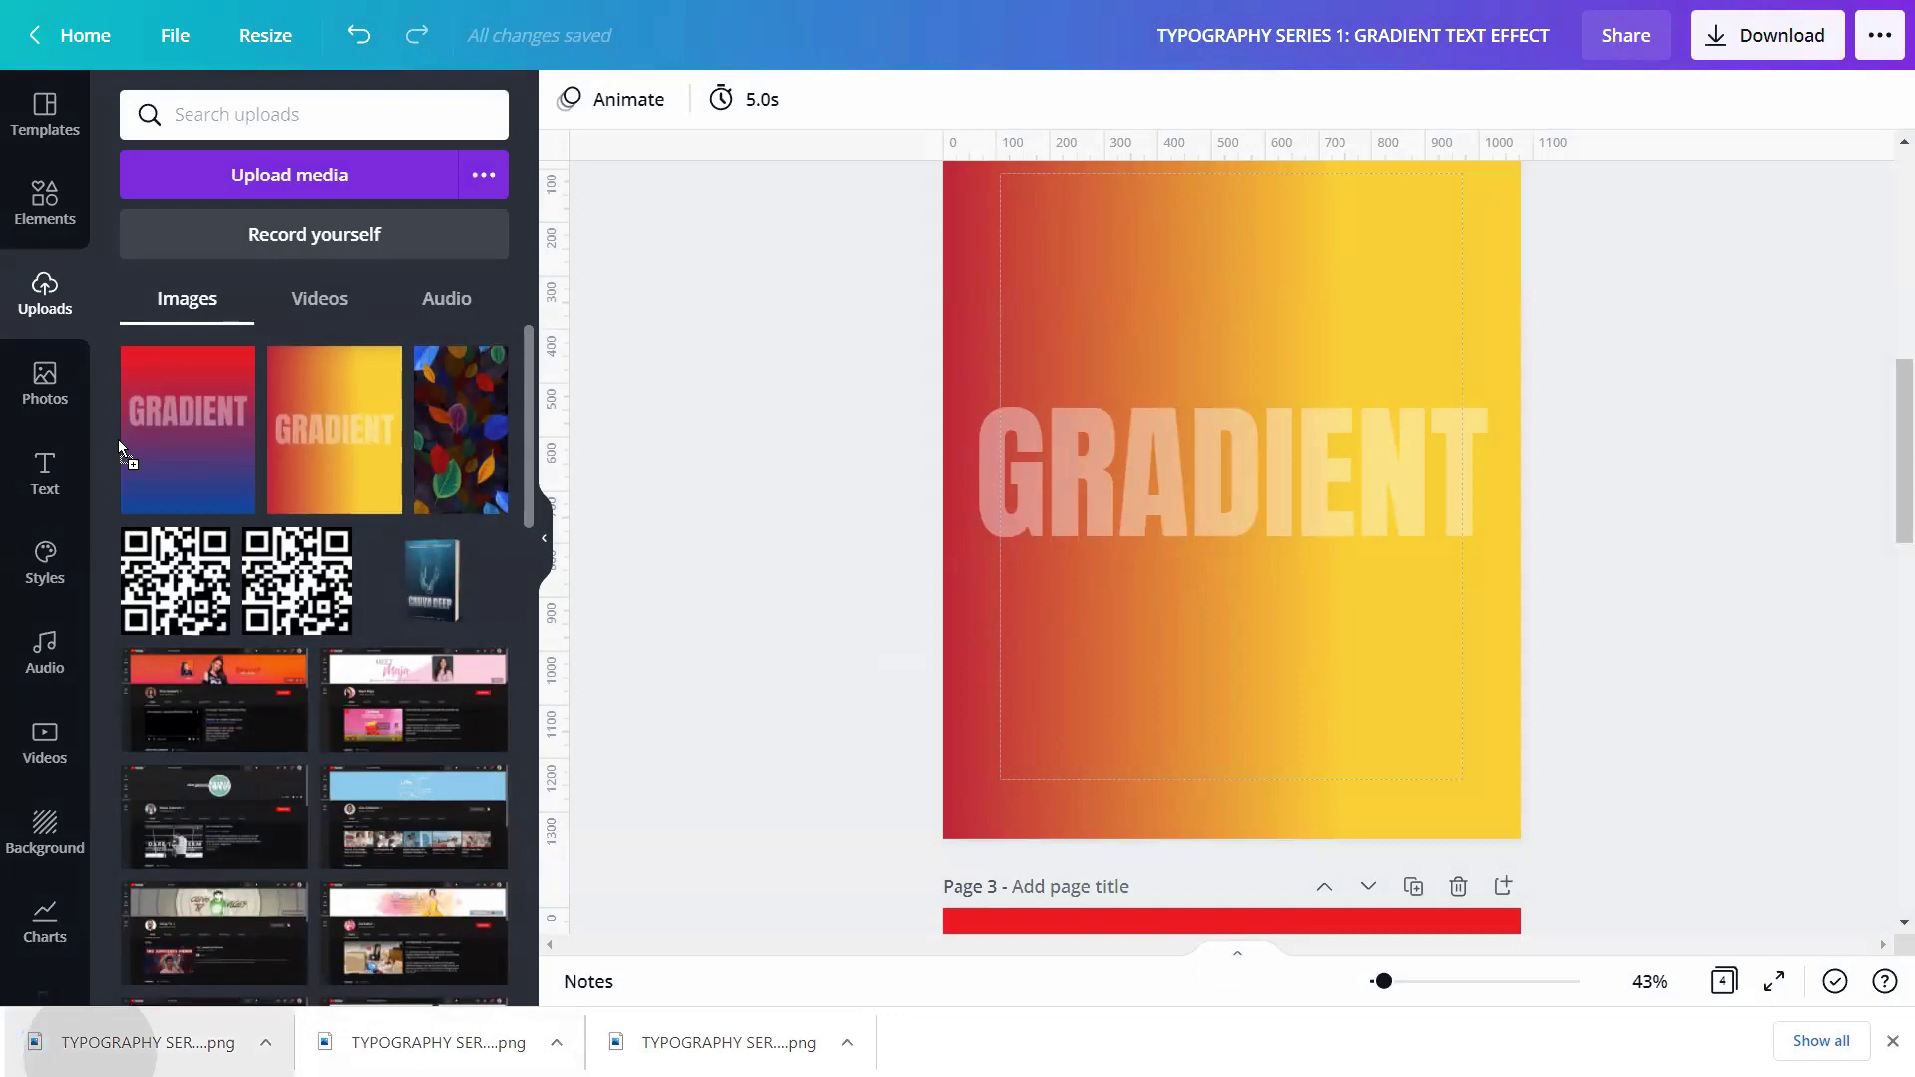
# Step: Hide the uploads panel and add three blank pages at the end
pyautogui.moveTo(203, 484)
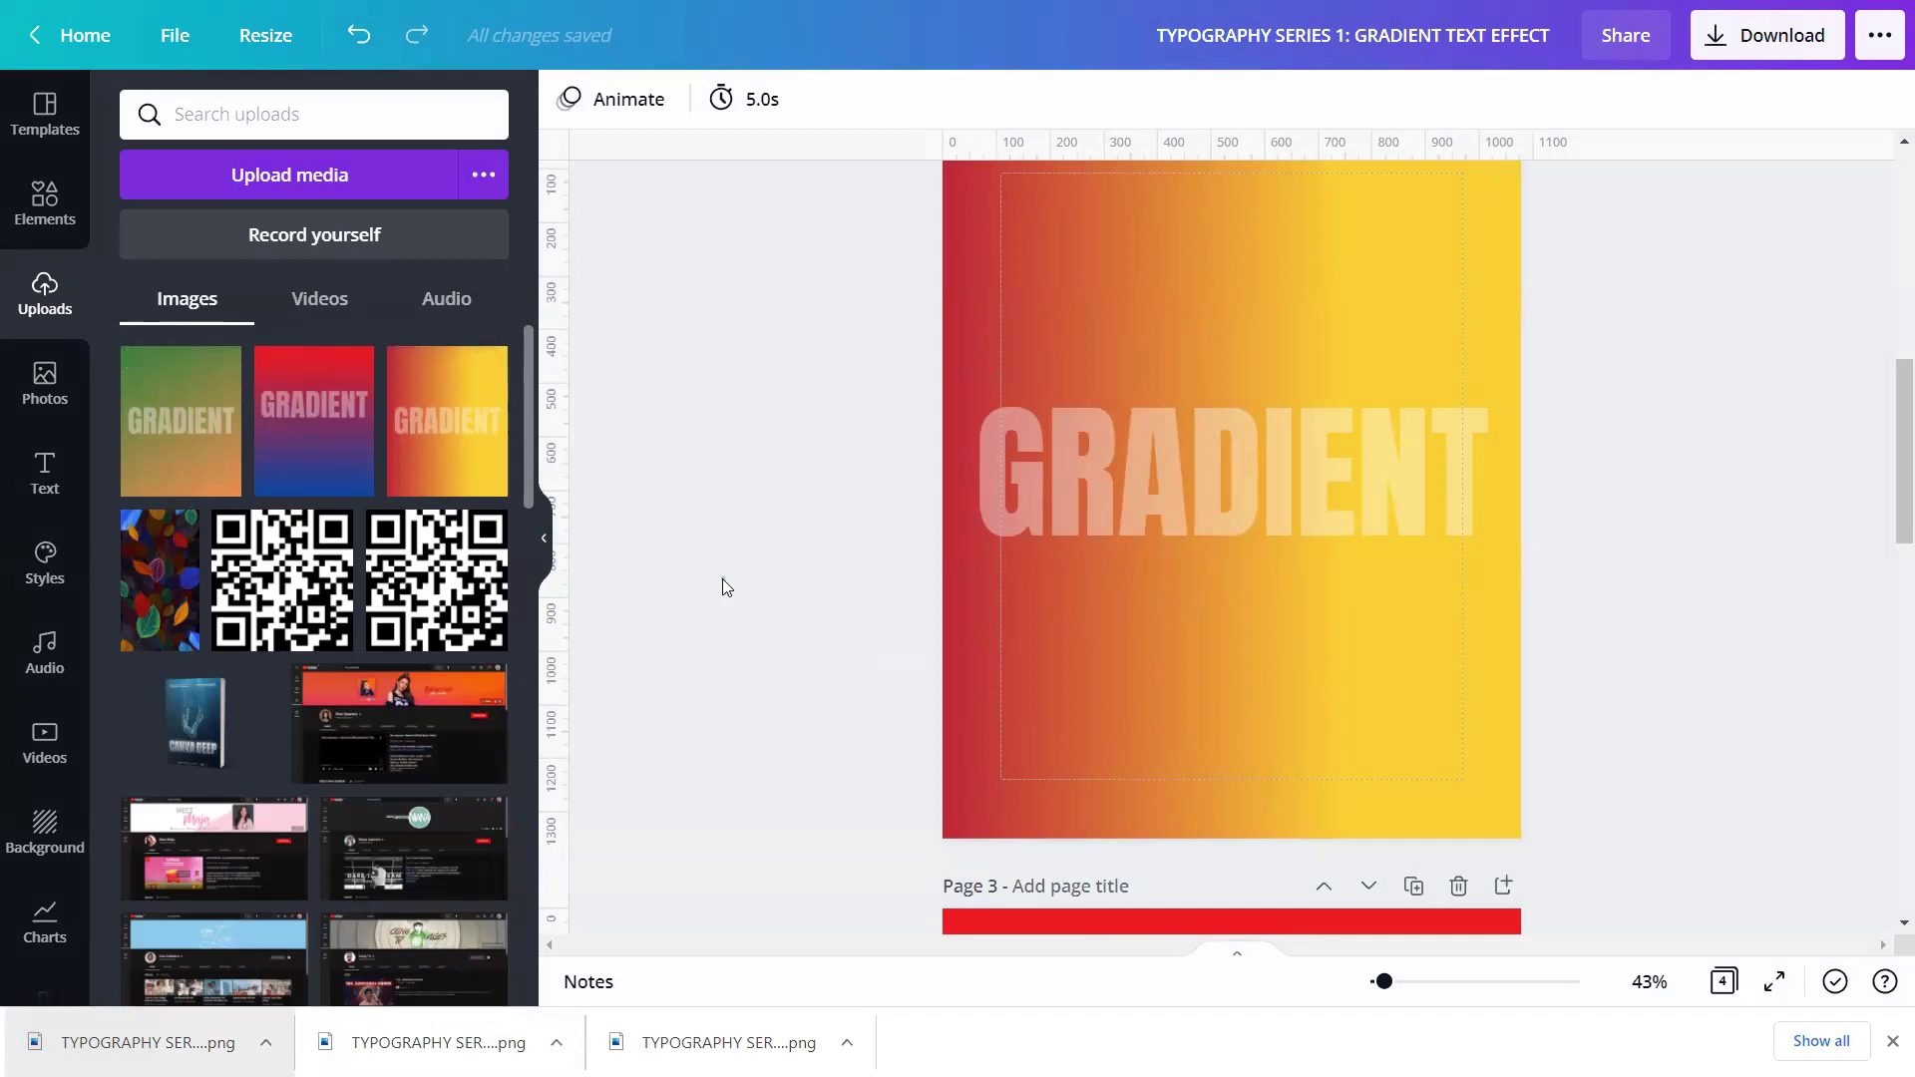
pyautogui.click(546, 546)
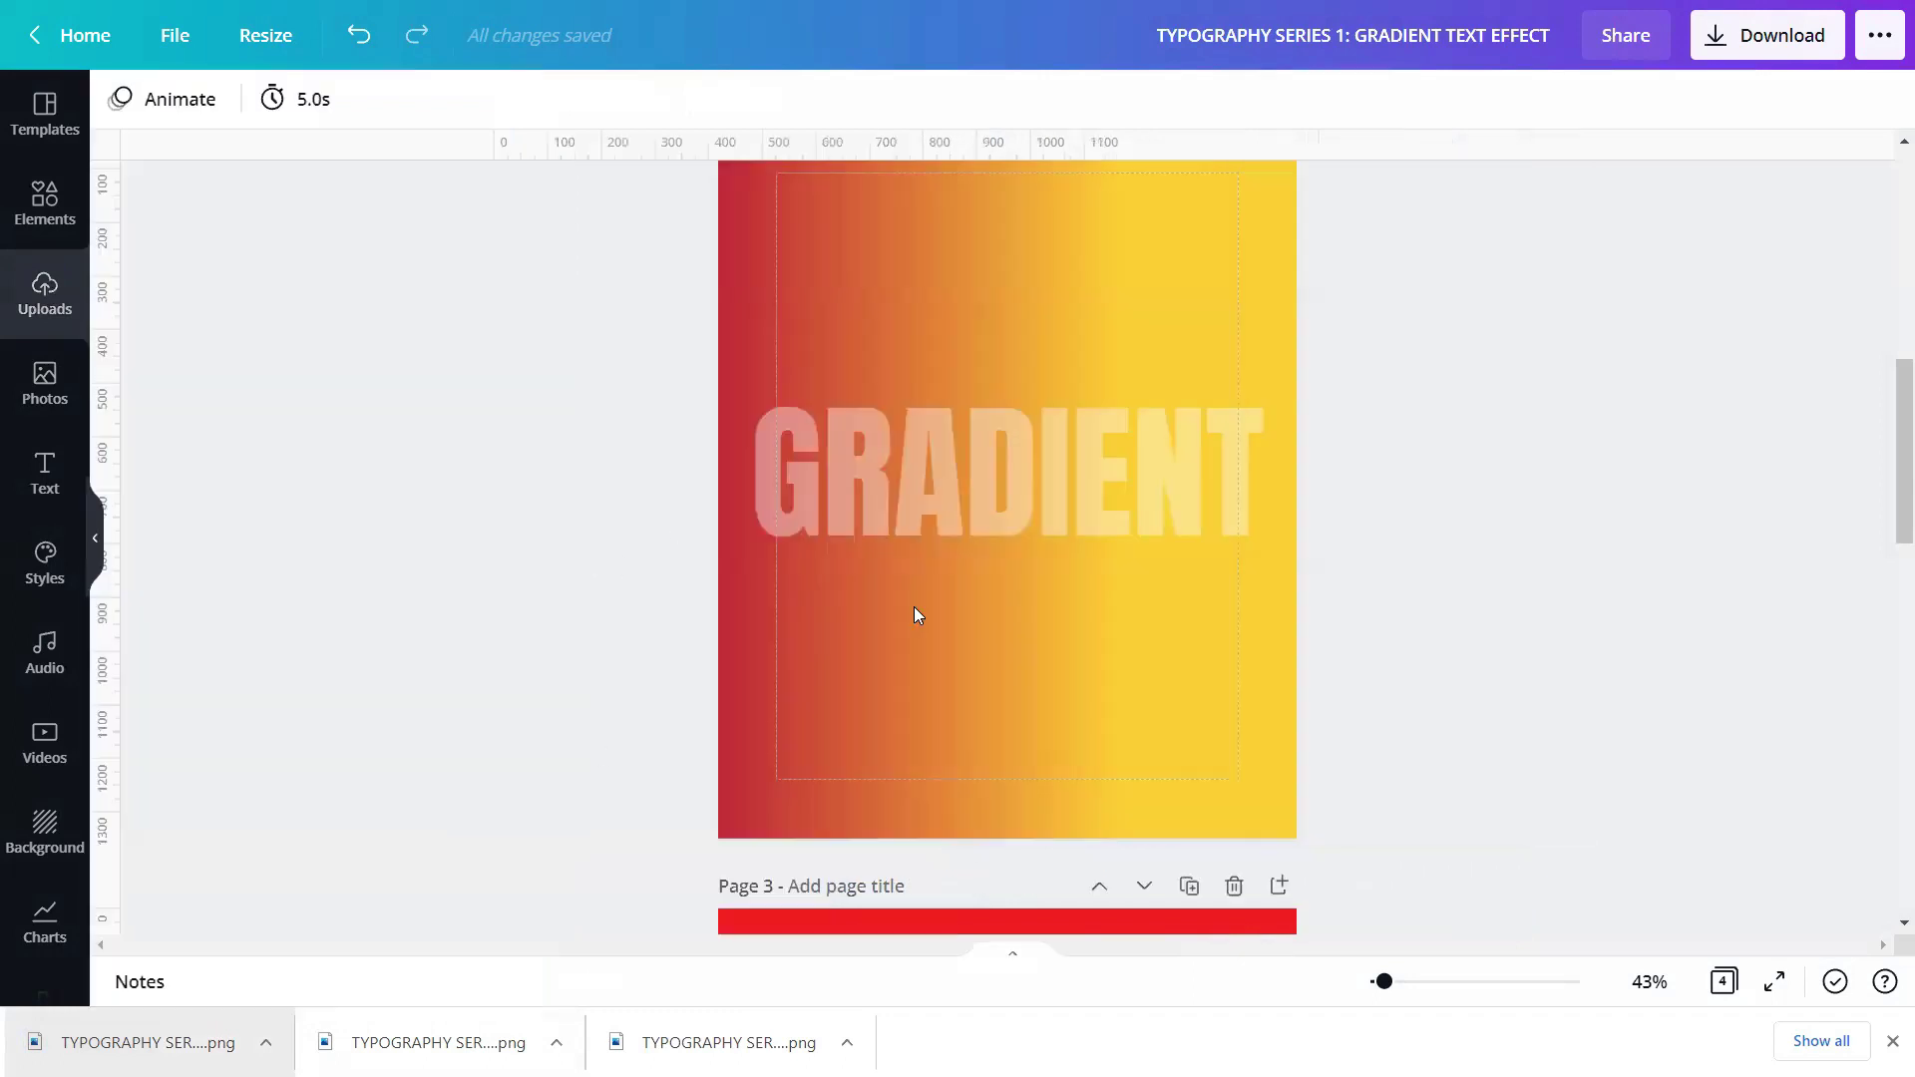
pyautogui.scroll(-5, 1169, 653)
pyautogui.scroll(-10, 1169, 652)
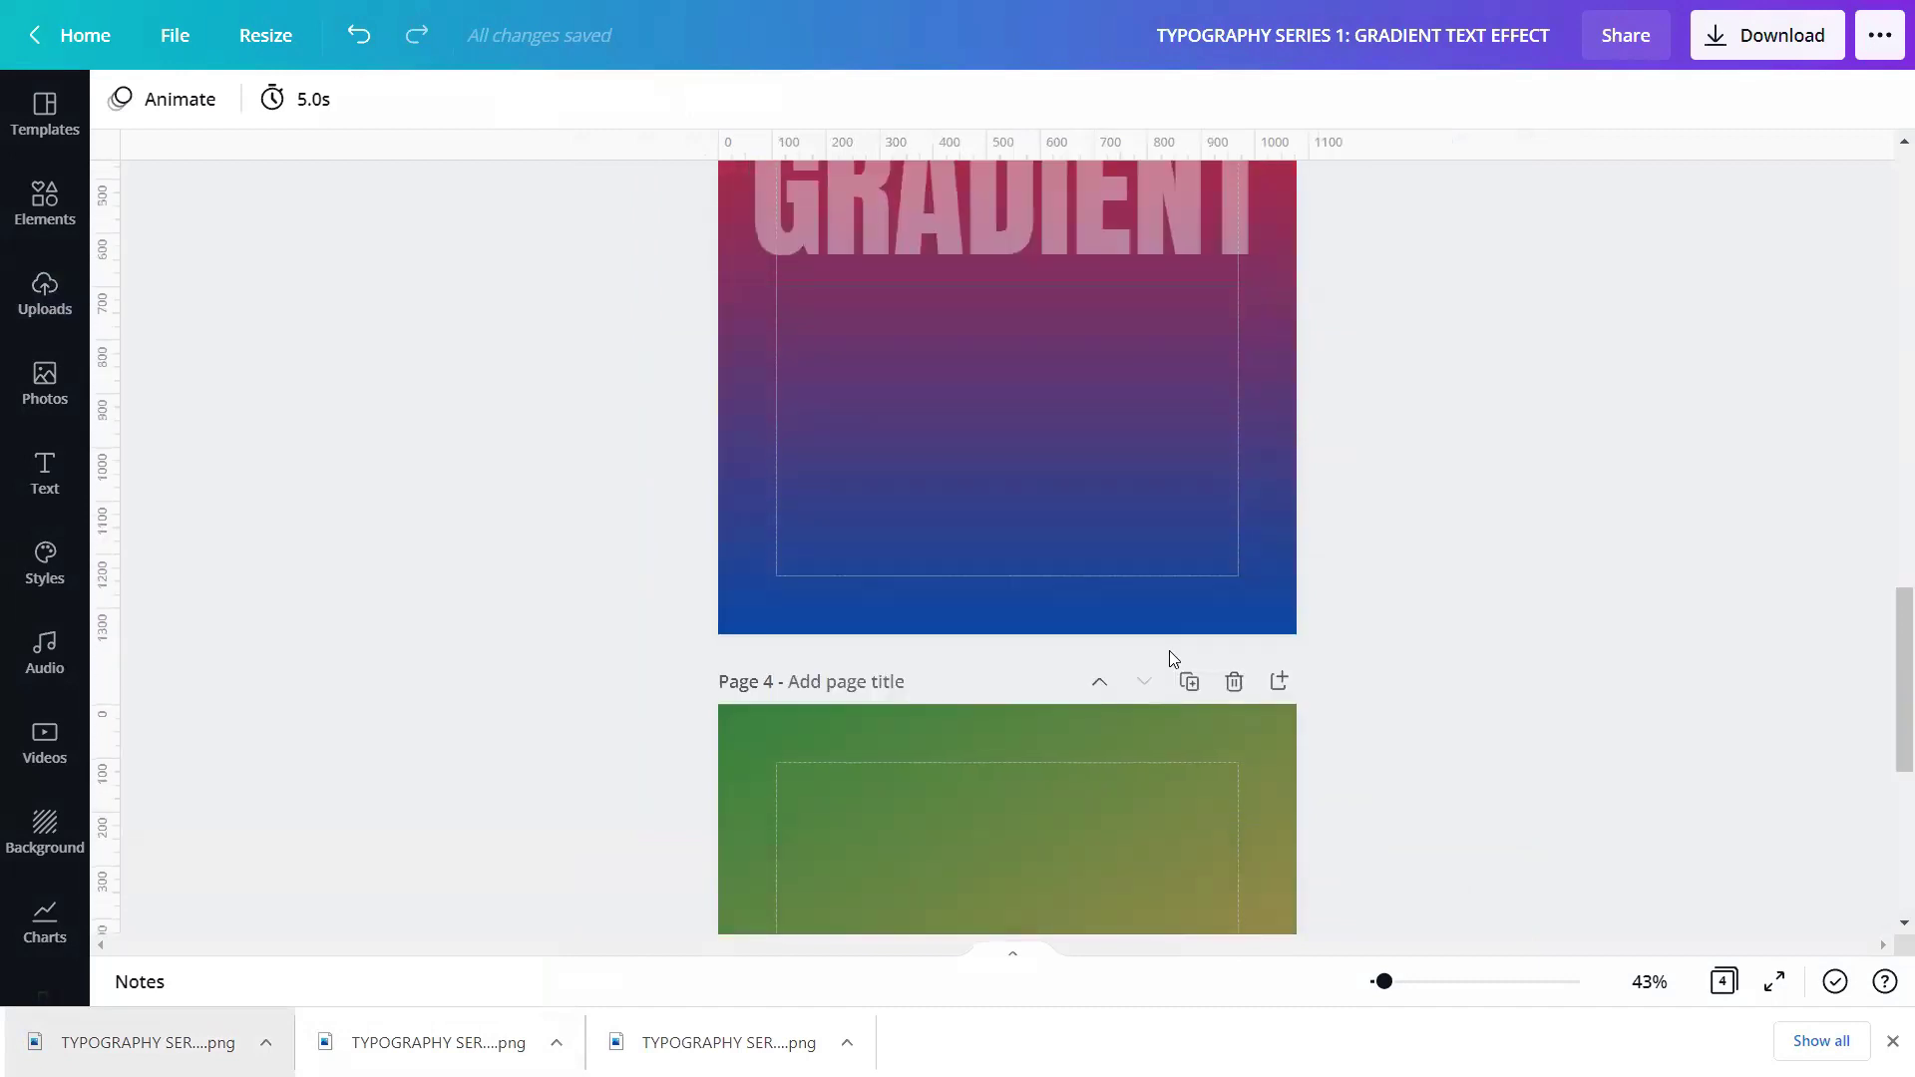
pyautogui.click(1056, 871)
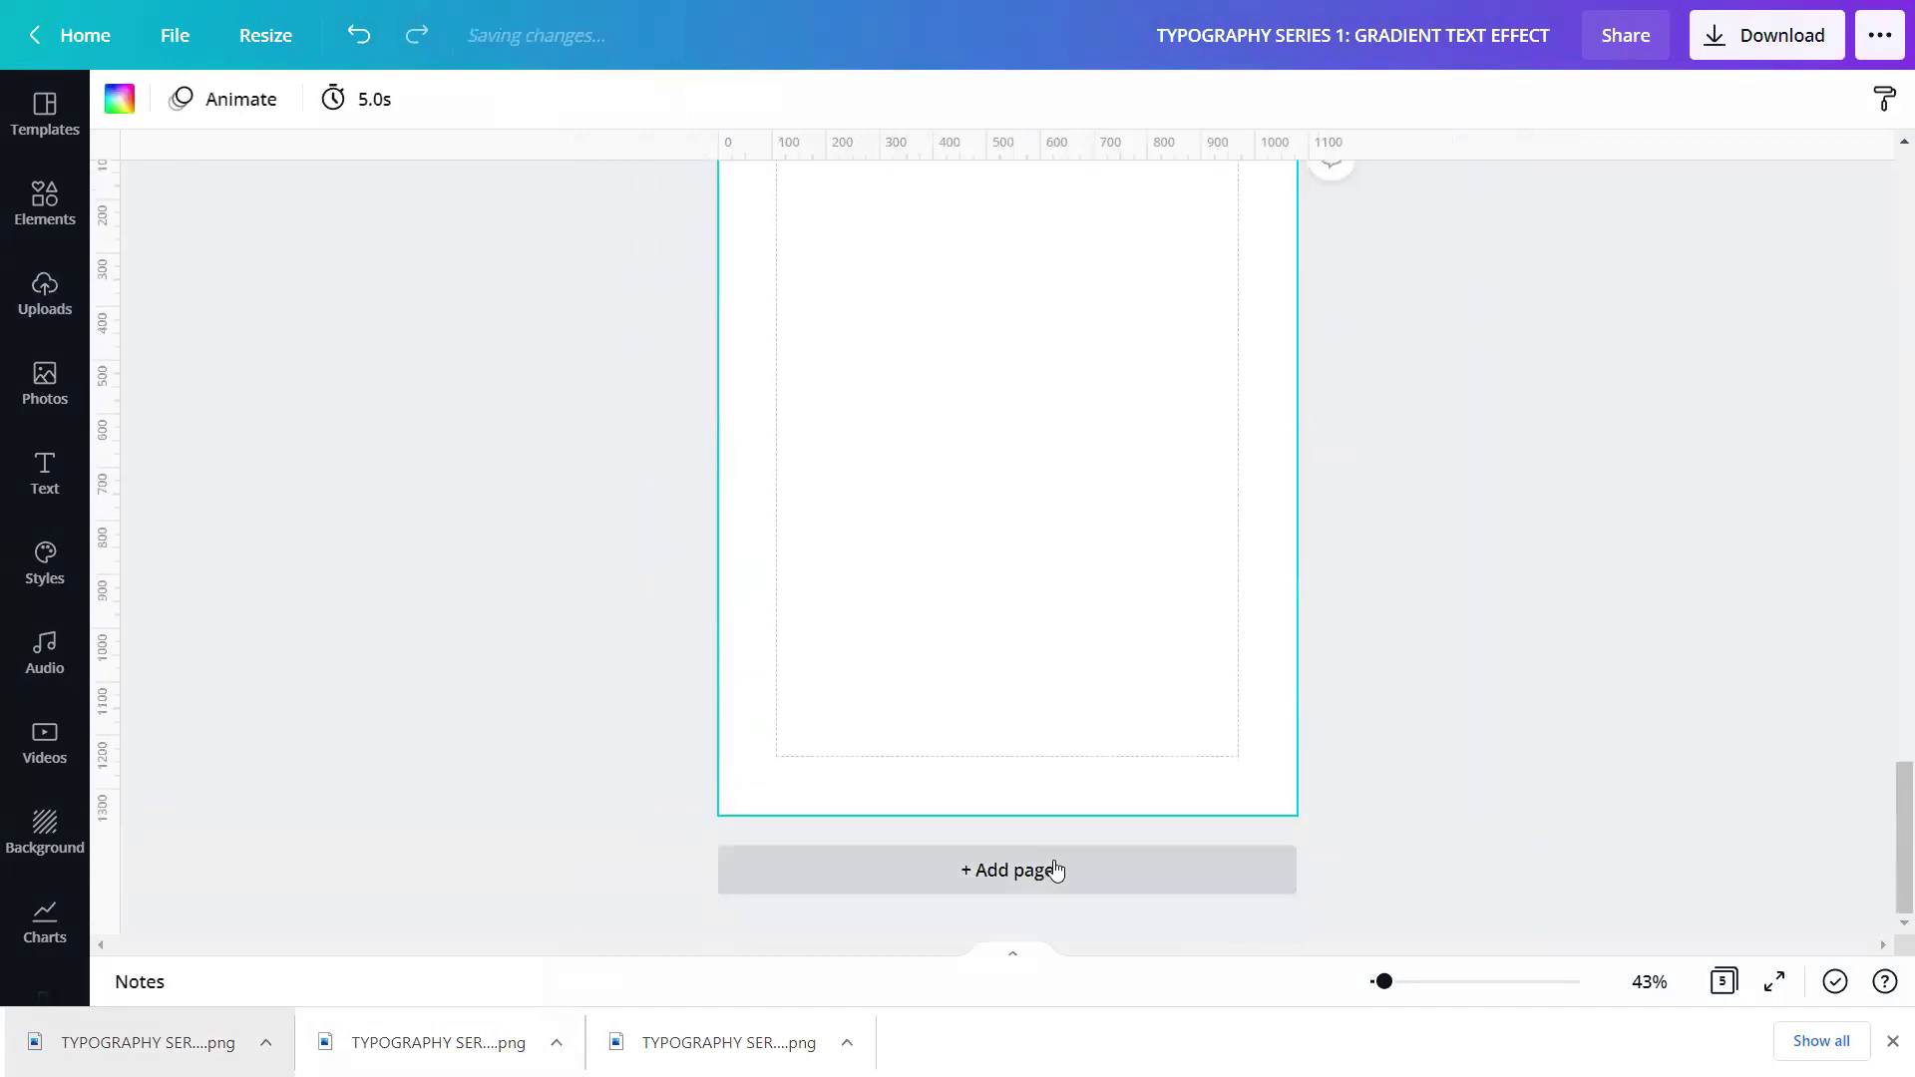
pyautogui.click(1057, 873)
pyautogui.click(1058, 873)
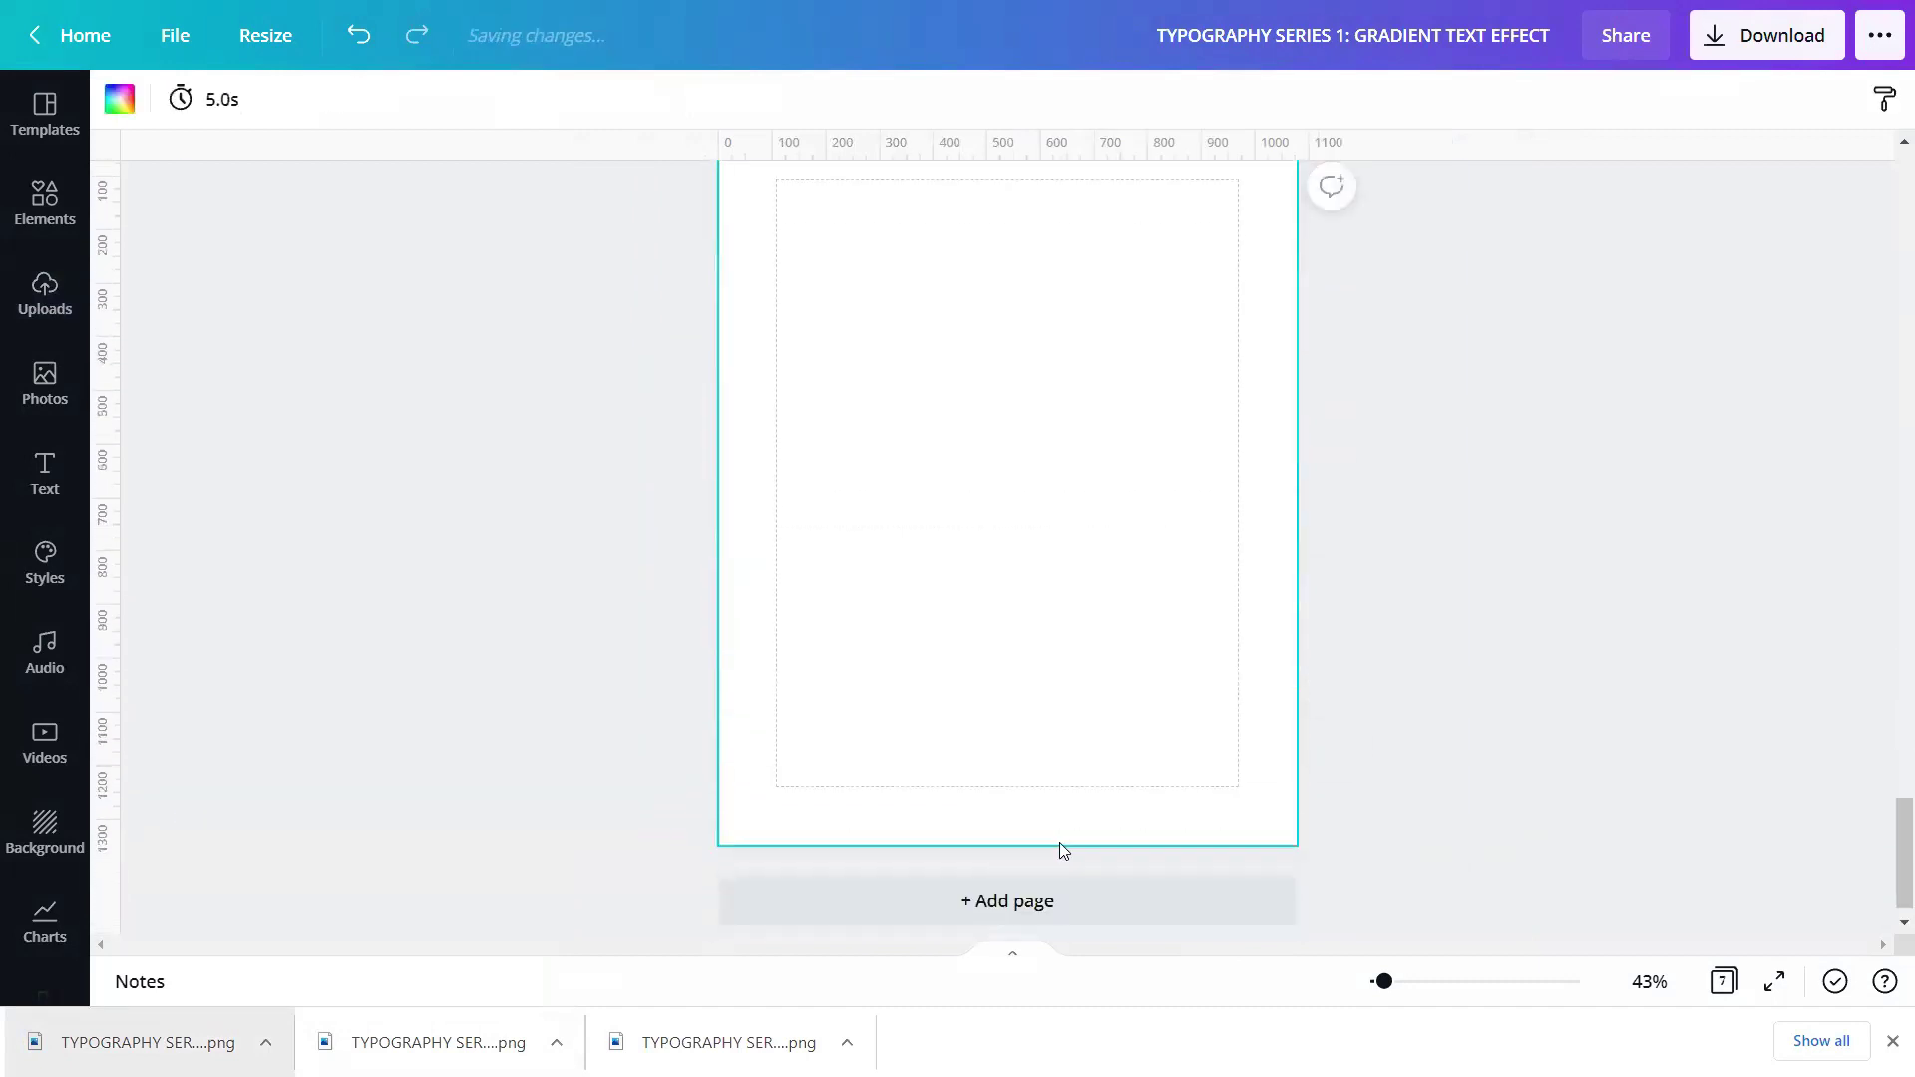
# Step: Delete the three old GRADIENT pages, leaving blank page 2 selected
pyautogui.scroll(15, 1083, 728)
pyautogui.scroll(12, 1088, 708)
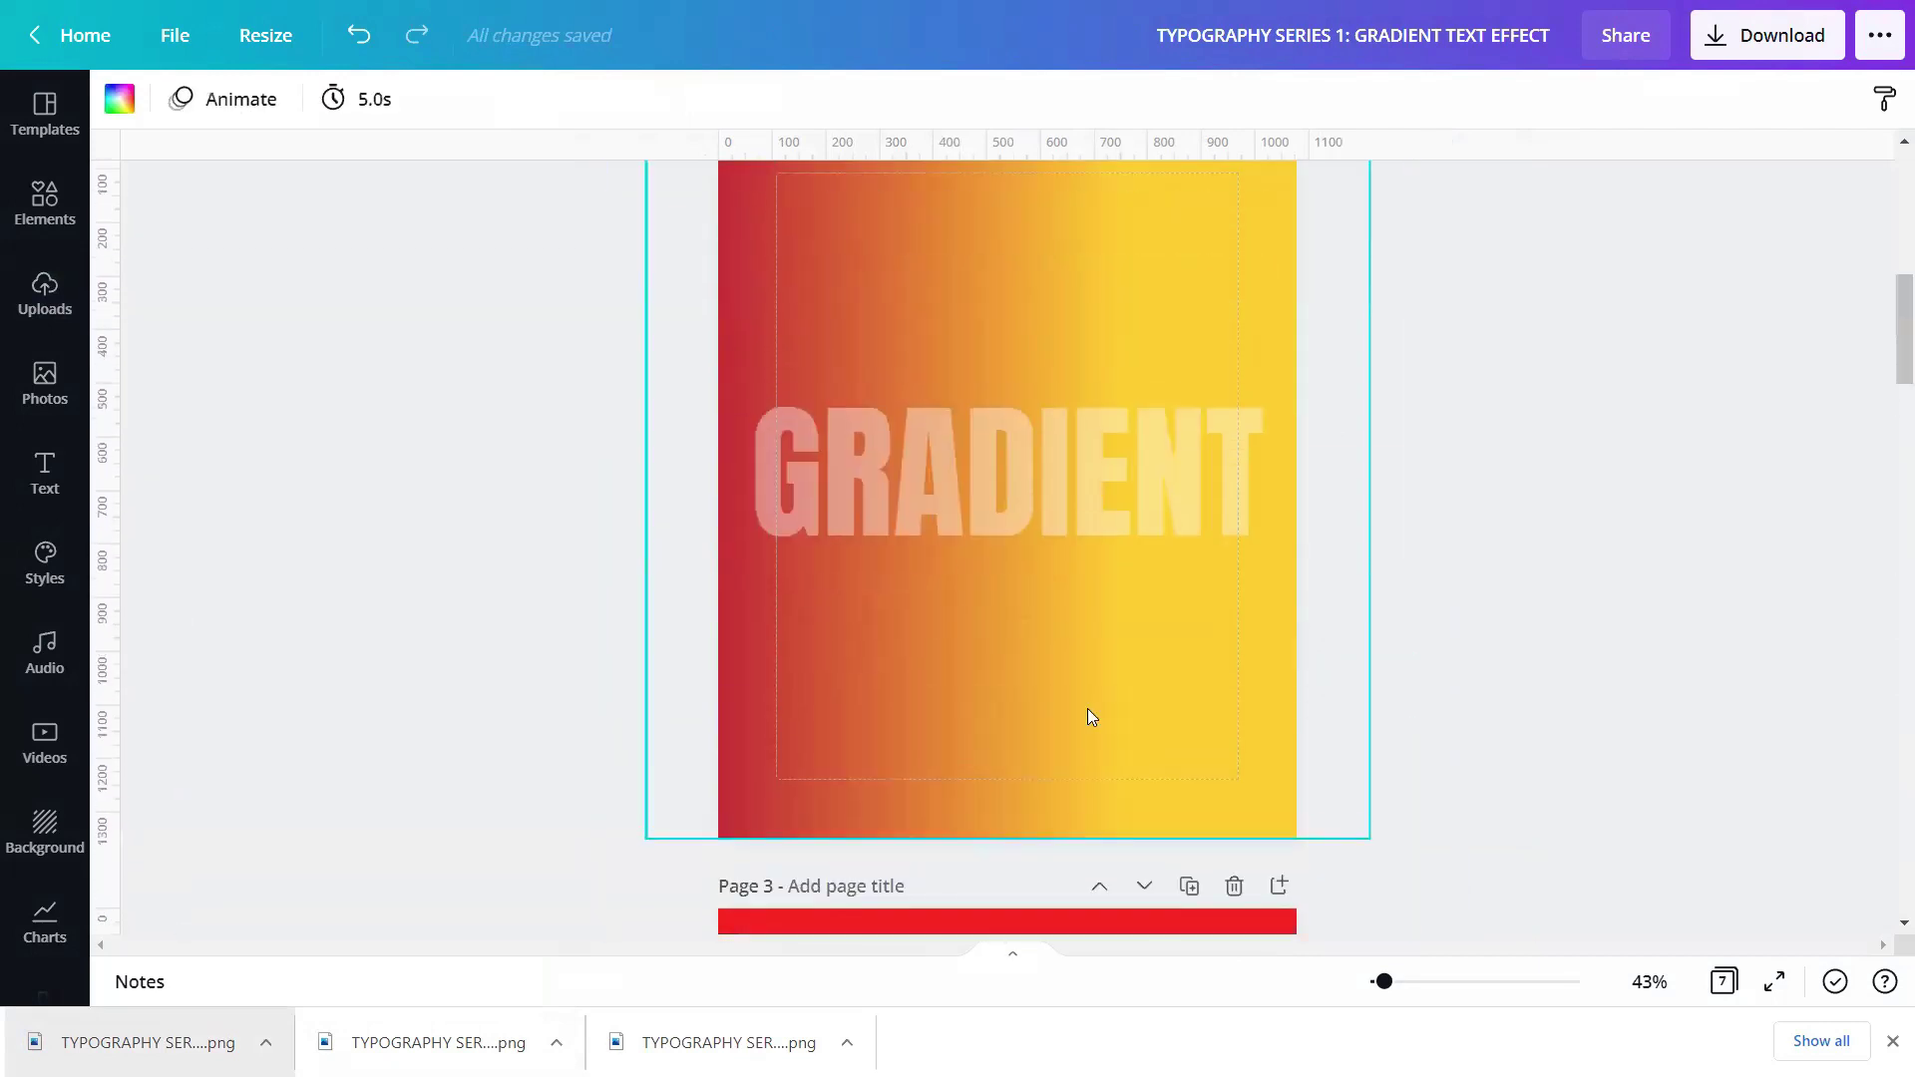
pyautogui.click(1235, 466)
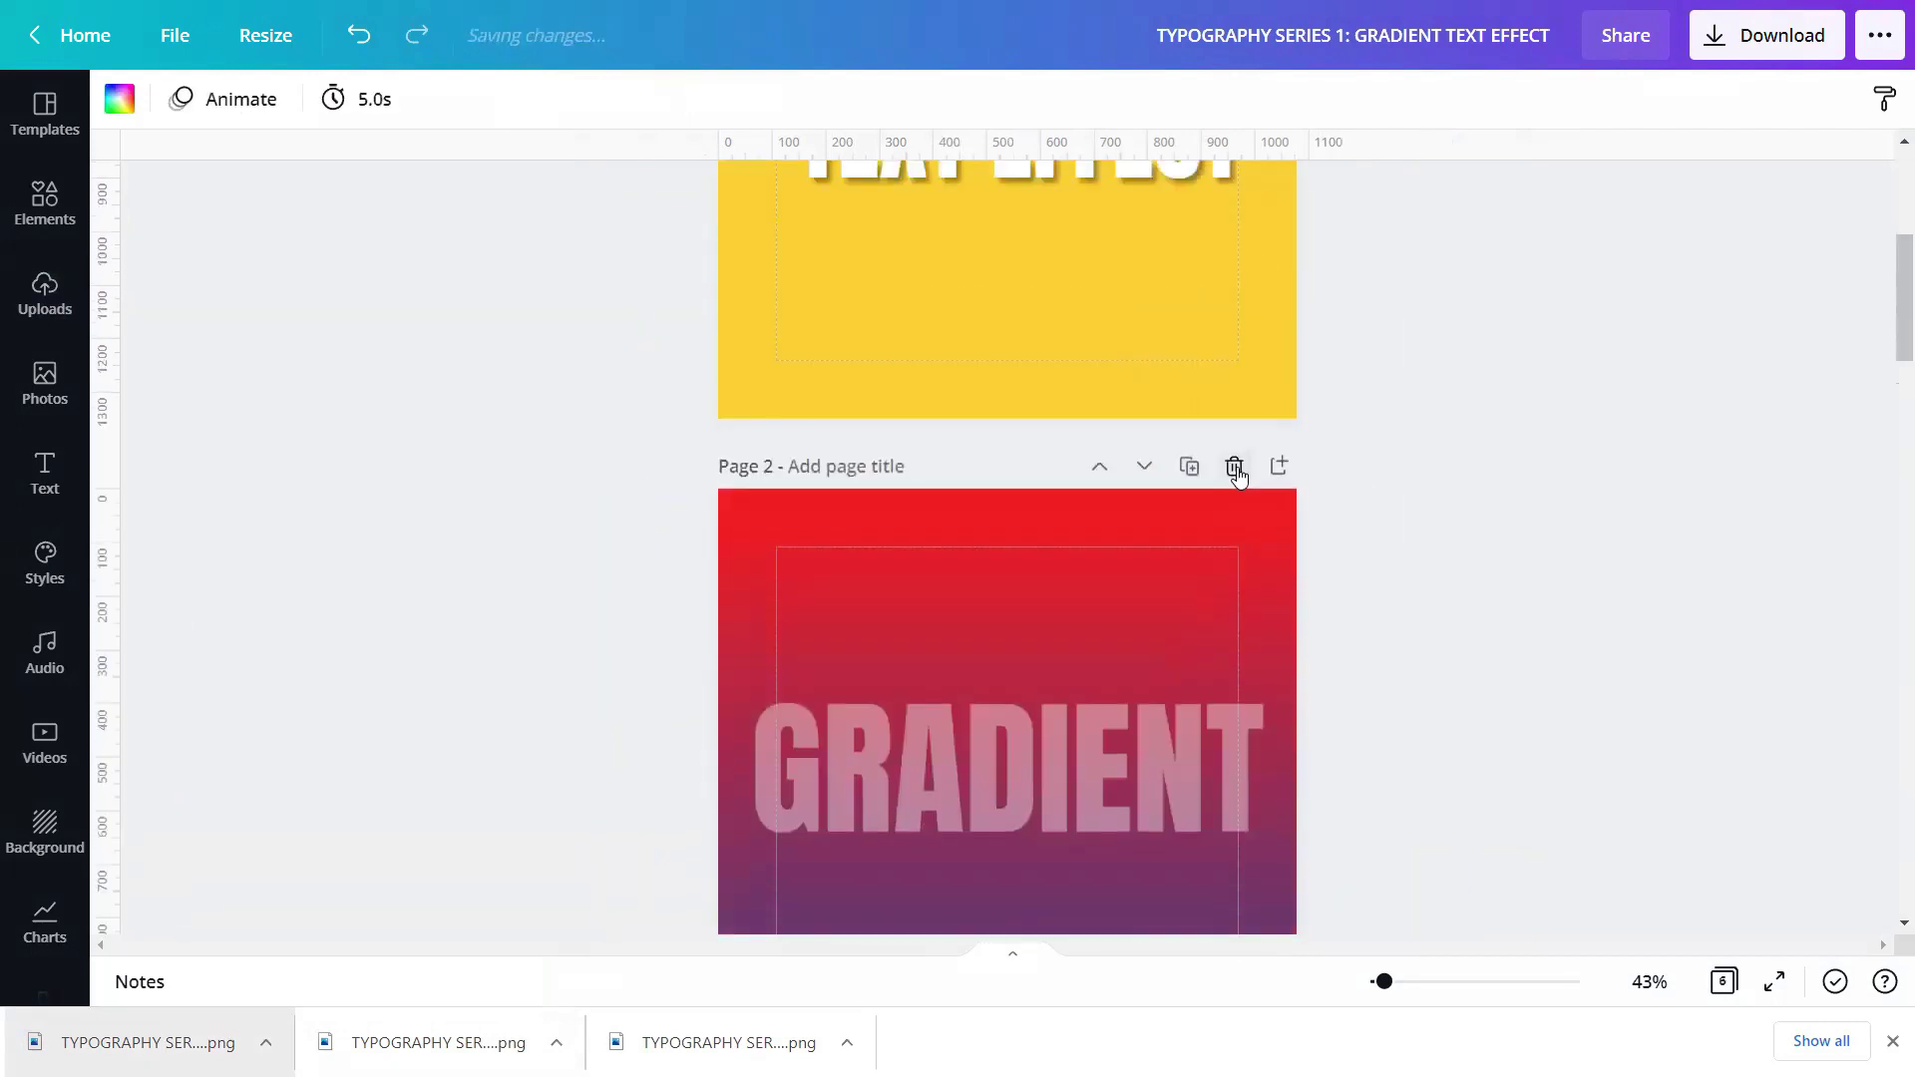
pyautogui.click(1235, 466)
pyautogui.click(1235, 466)
pyautogui.click(1289, 588)
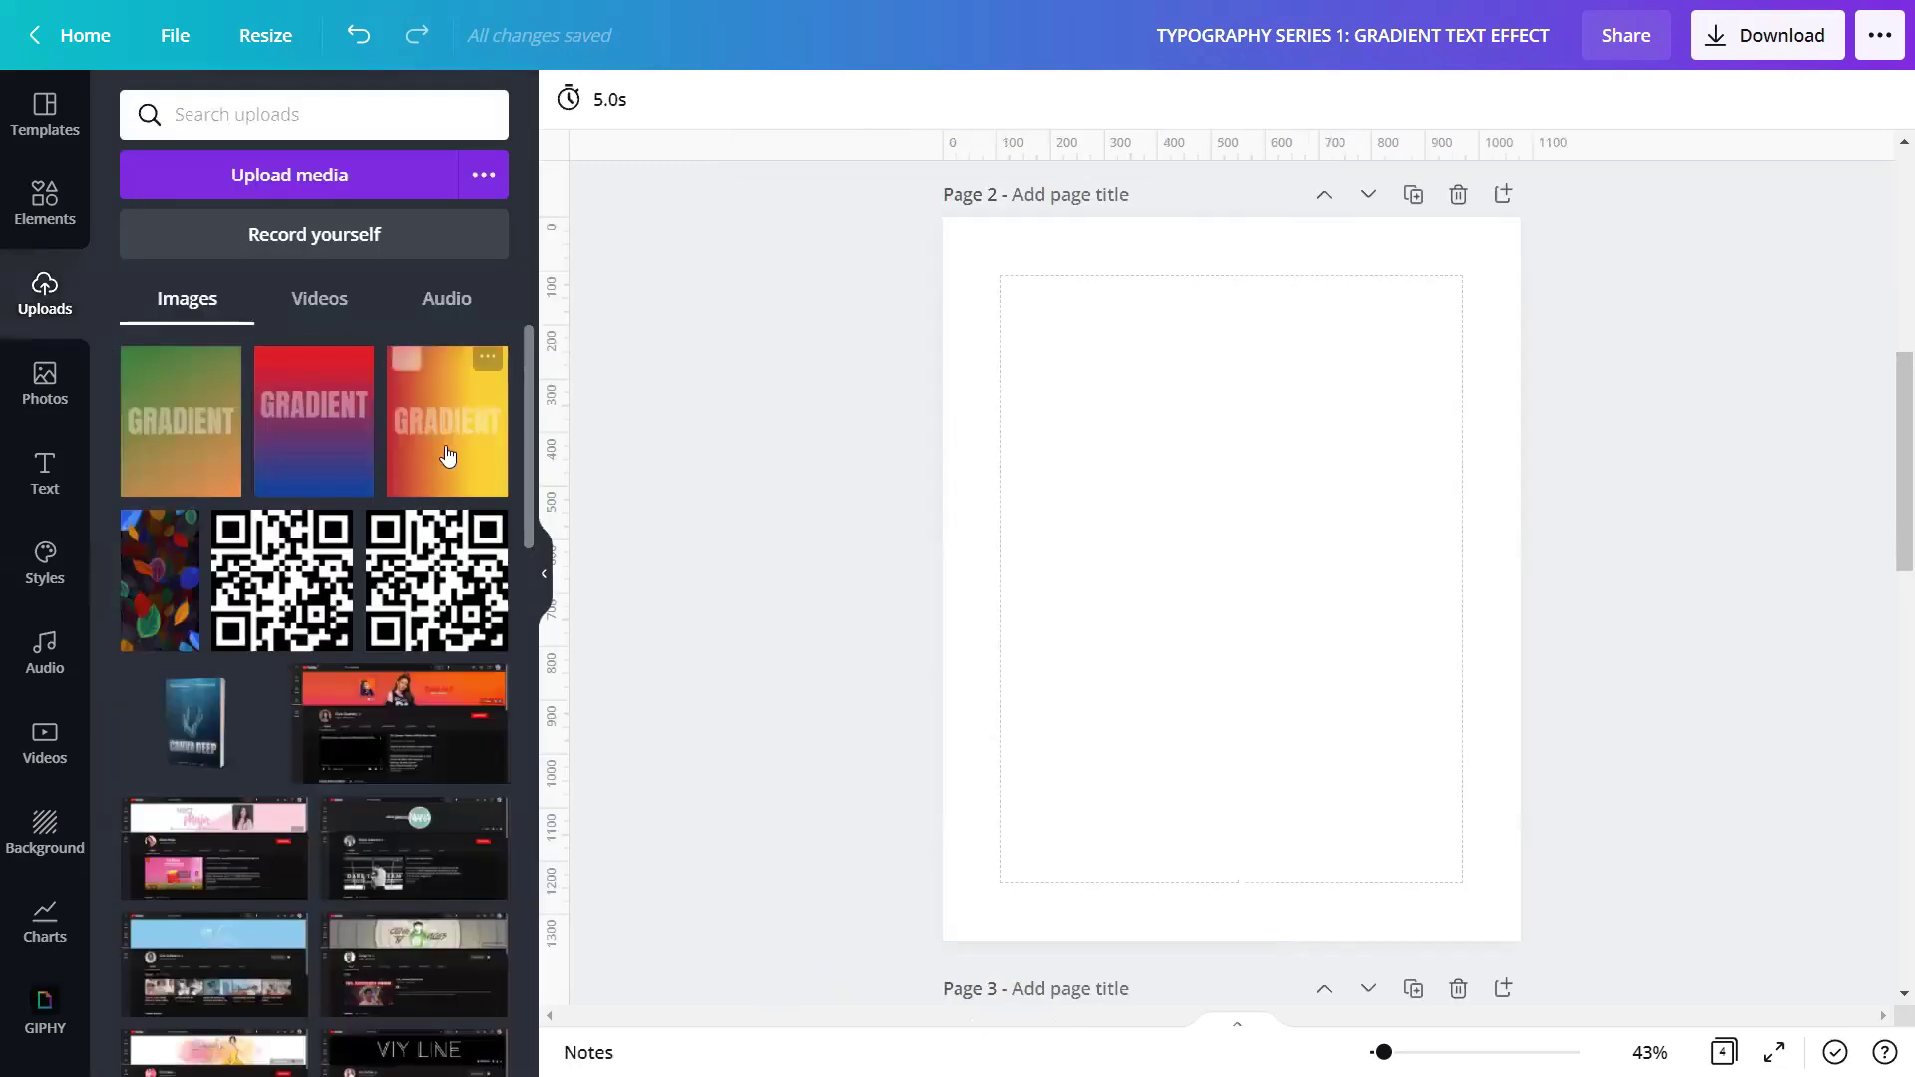
# Step: Place the red-to-yellow, red-to-blue and green-to-orange GRADIENT images on pages 2, 3 and 4
pyautogui.click(1090, 453)
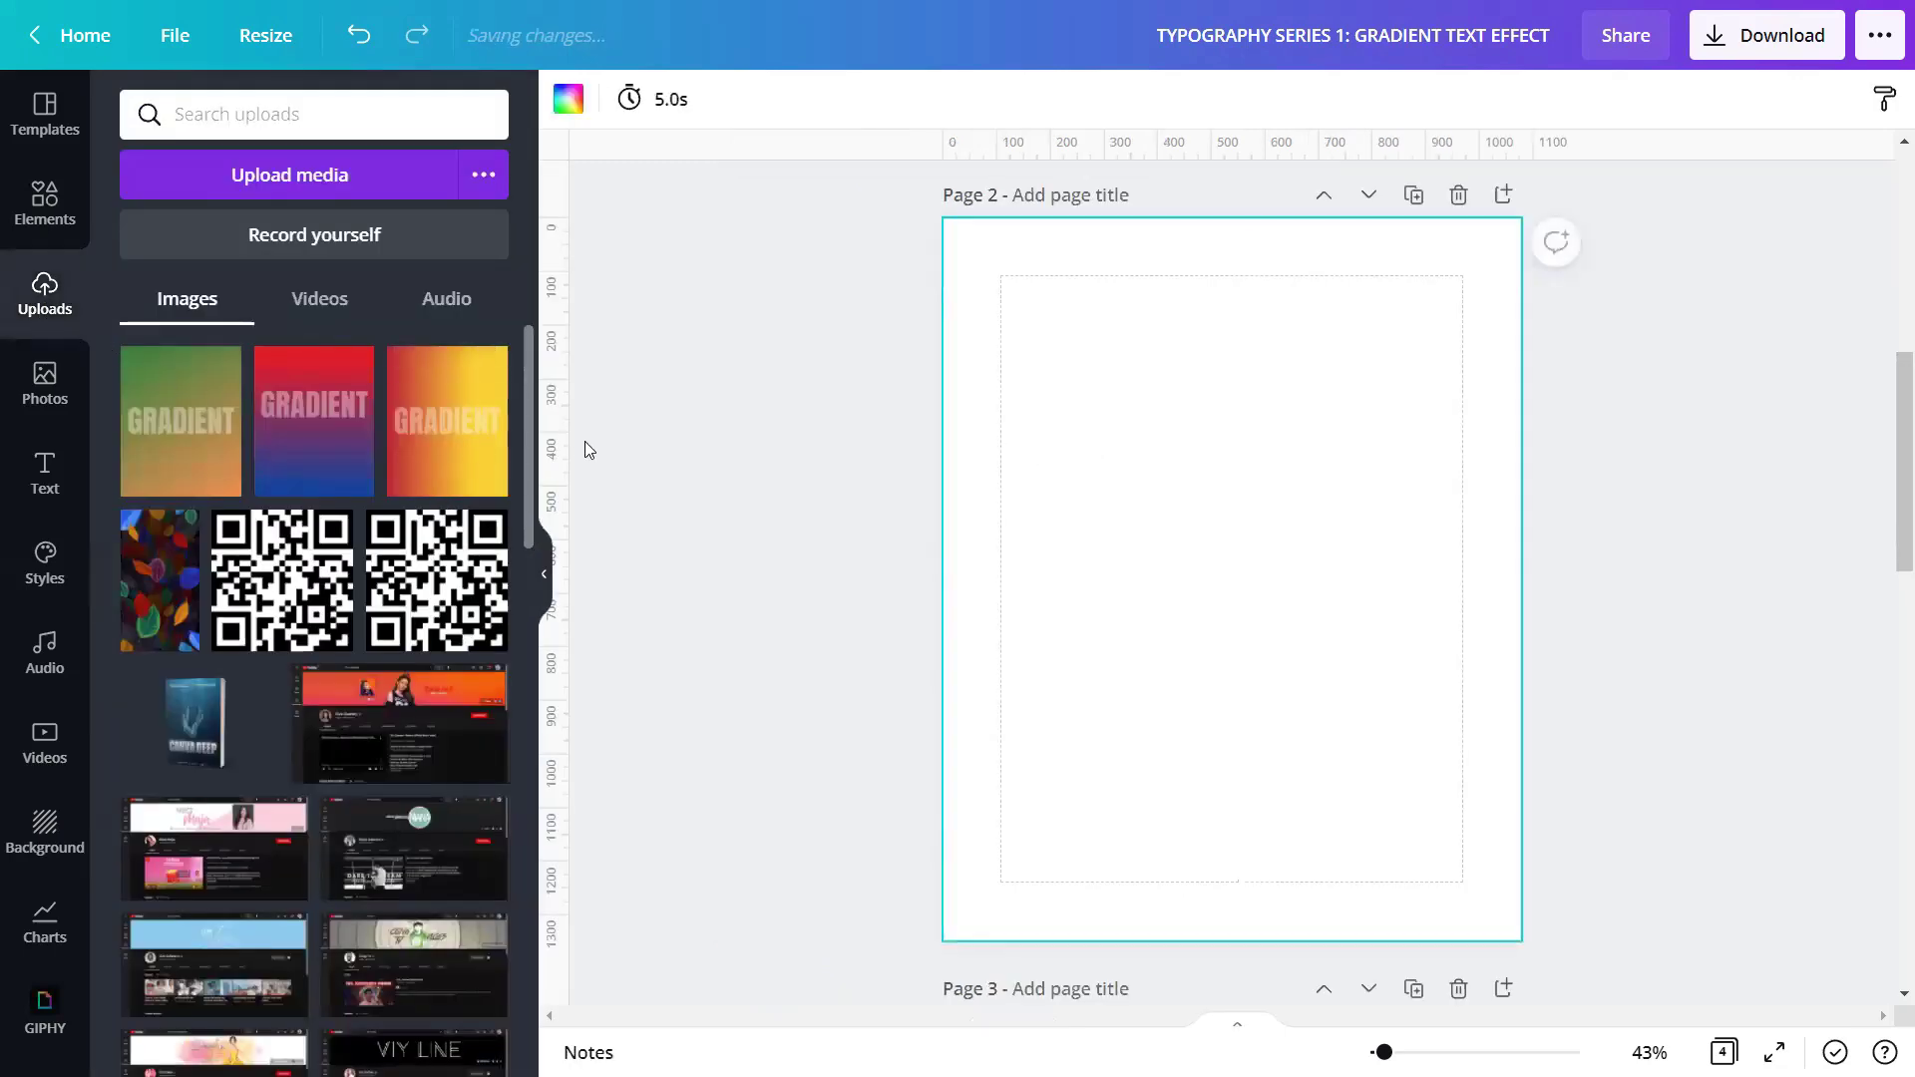
pyautogui.click(439, 446)
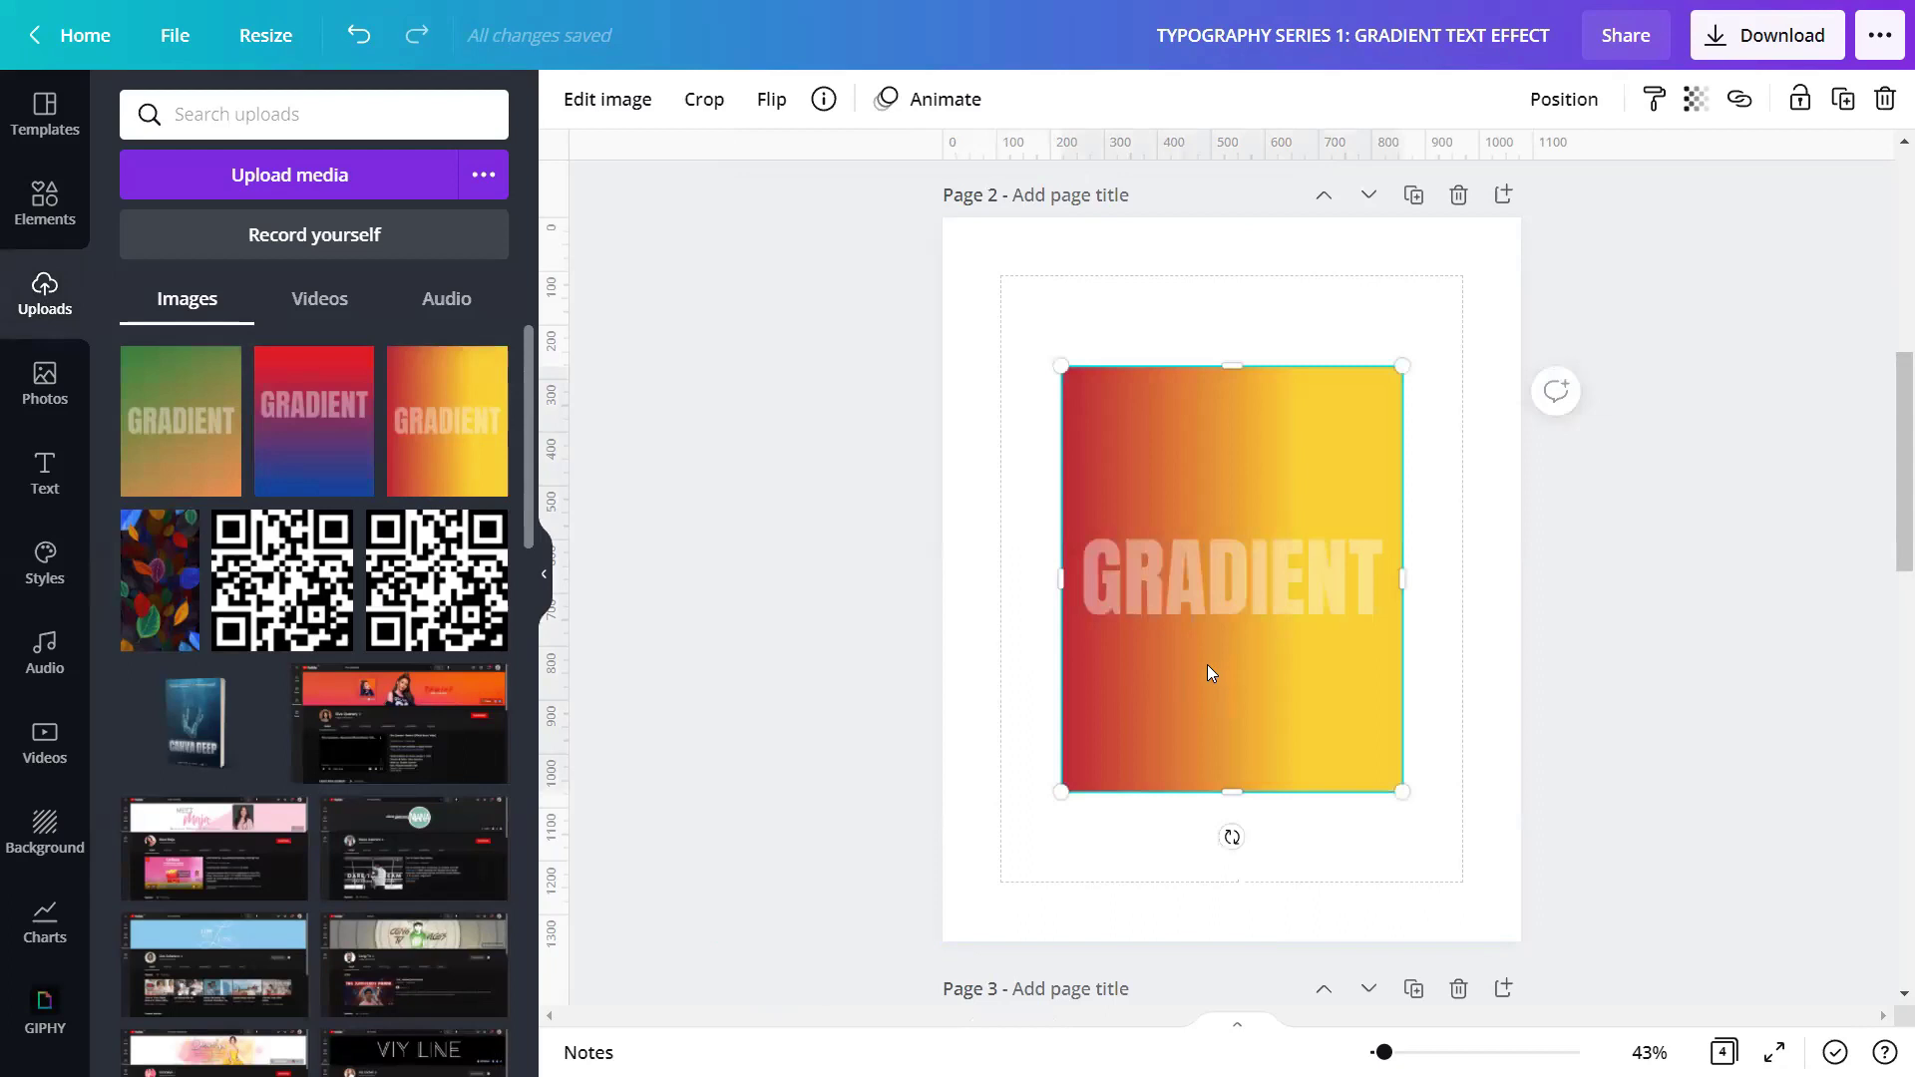
pyautogui.scroll(-5, 1207, 665)
pyautogui.click(1158, 667)
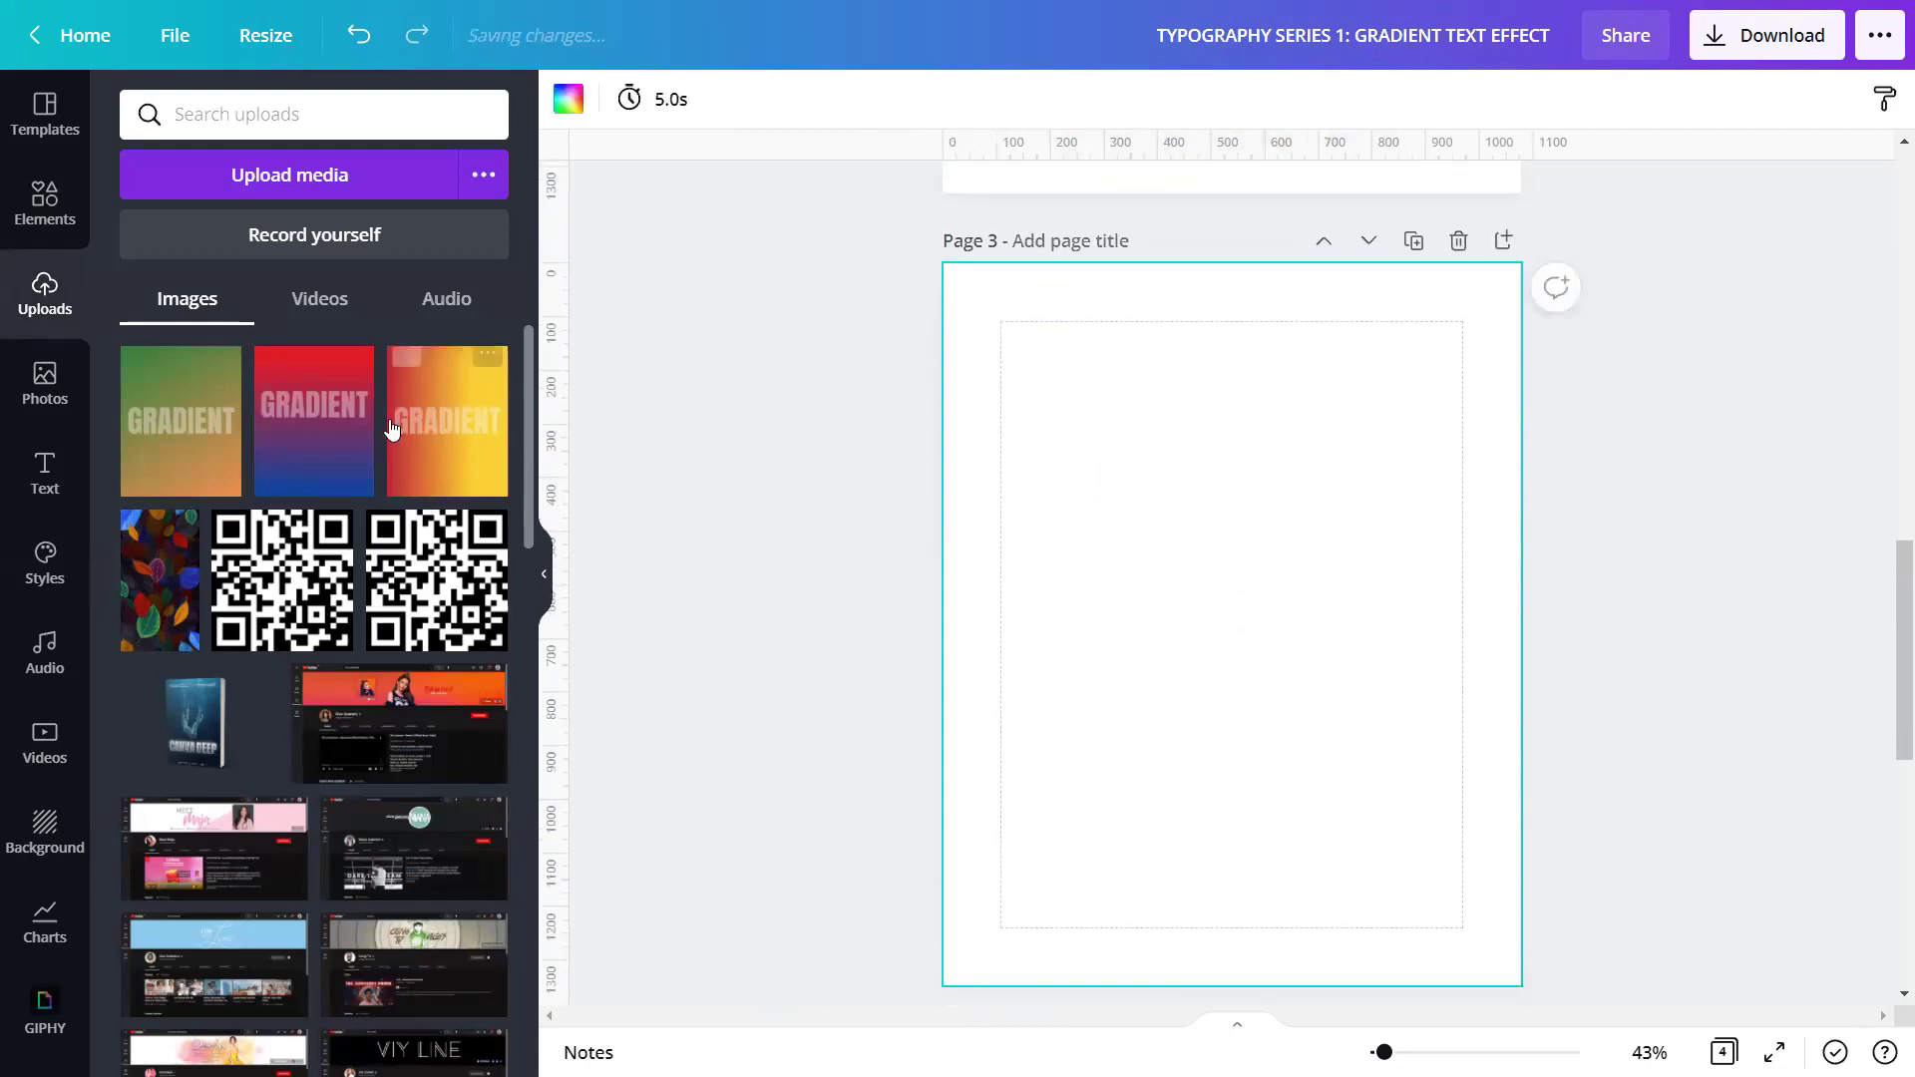
pyautogui.click(343, 428)
pyautogui.scroll(-5, 1017, 878)
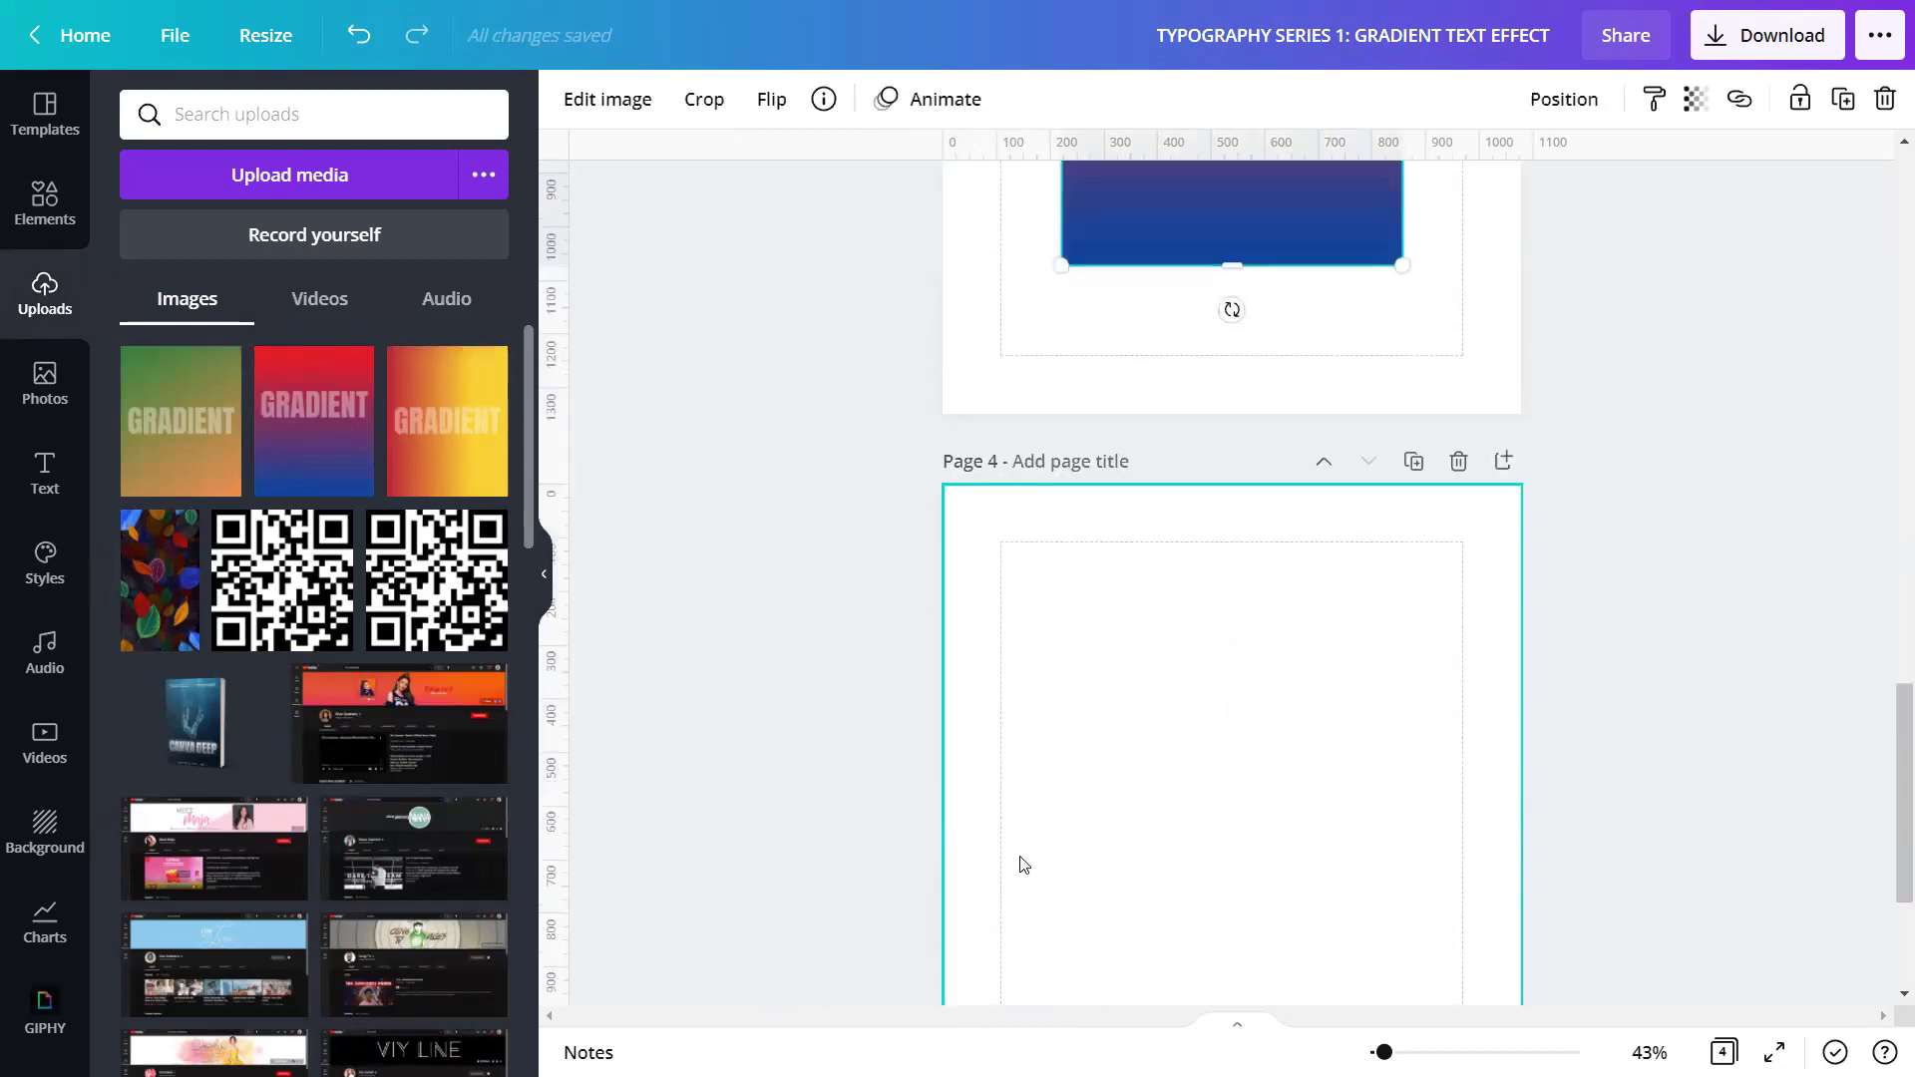
pyautogui.click(1145, 864)
pyautogui.click(204, 468)
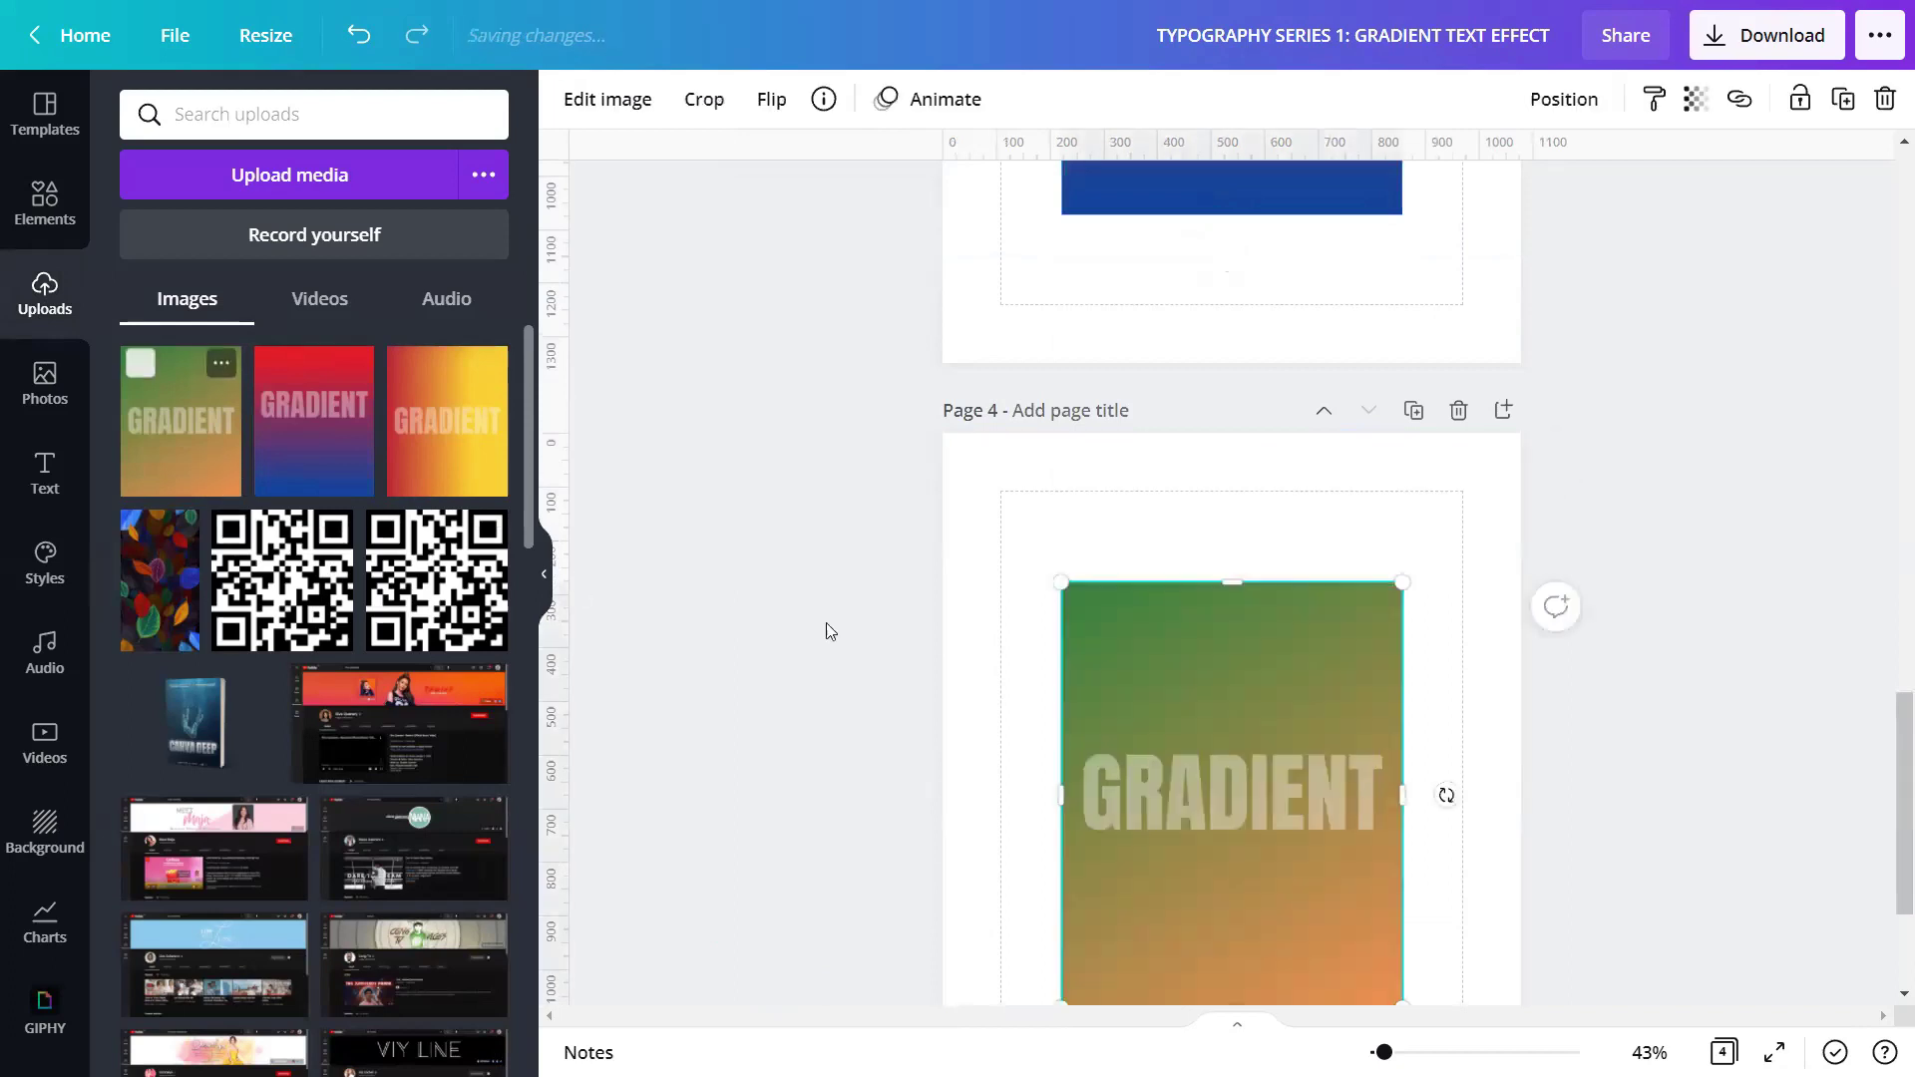
pyautogui.scroll(-2, 941, 645)
pyautogui.scroll(10, 941, 647)
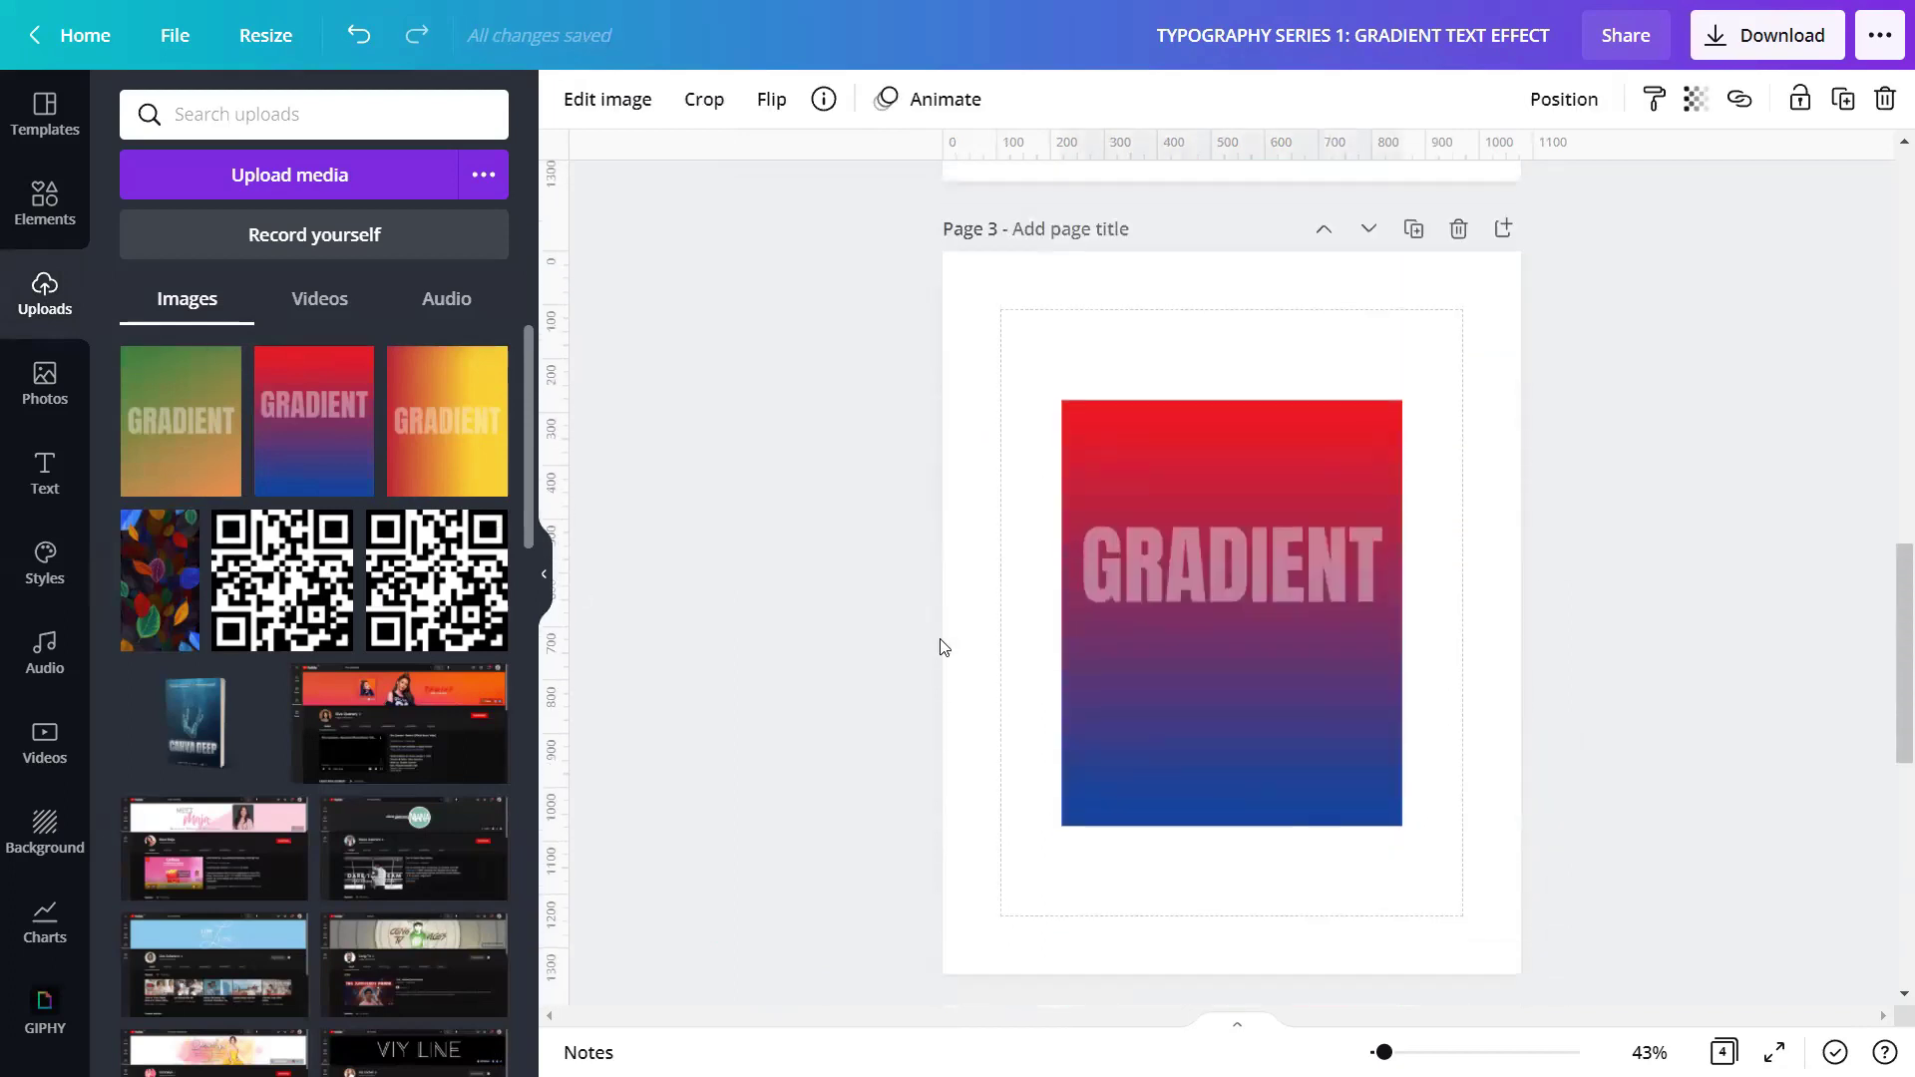
pyautogui.scroll(2, 941, 648)
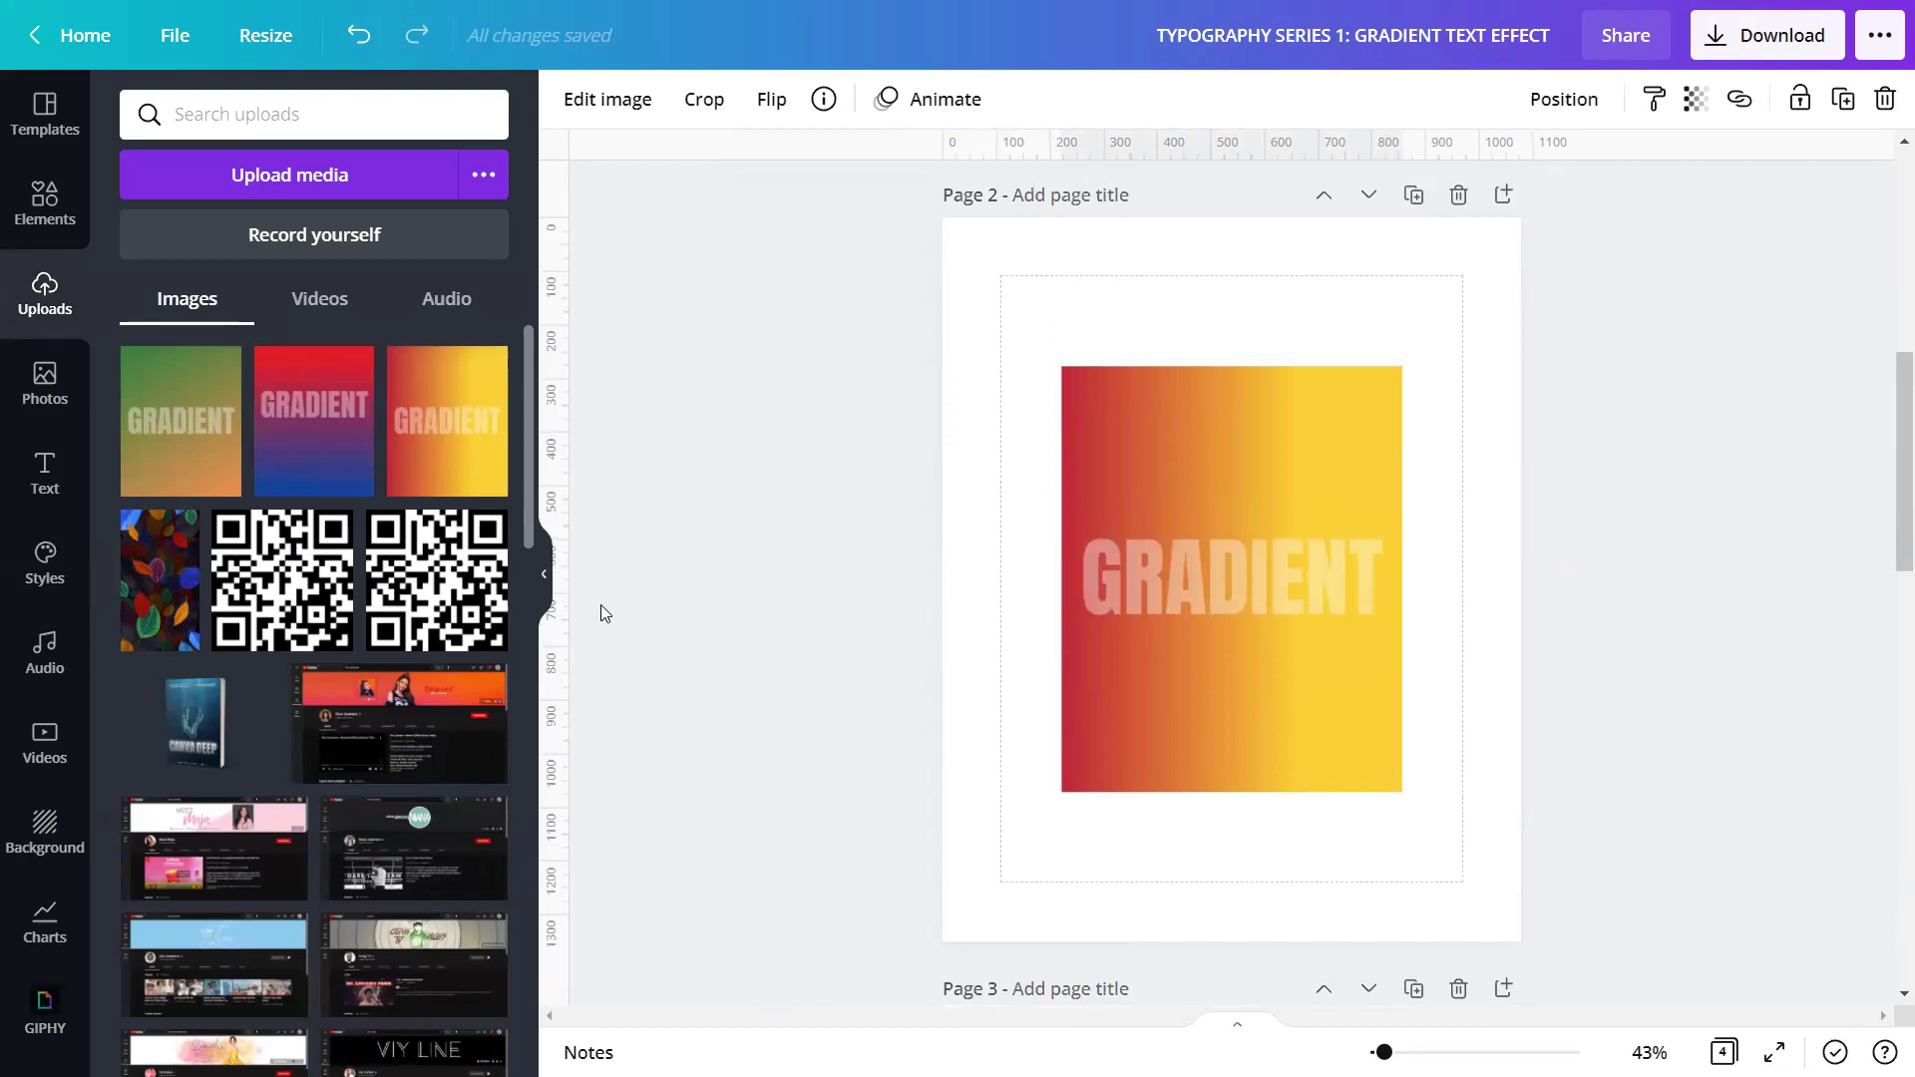
pyautogui.click(547, 584)
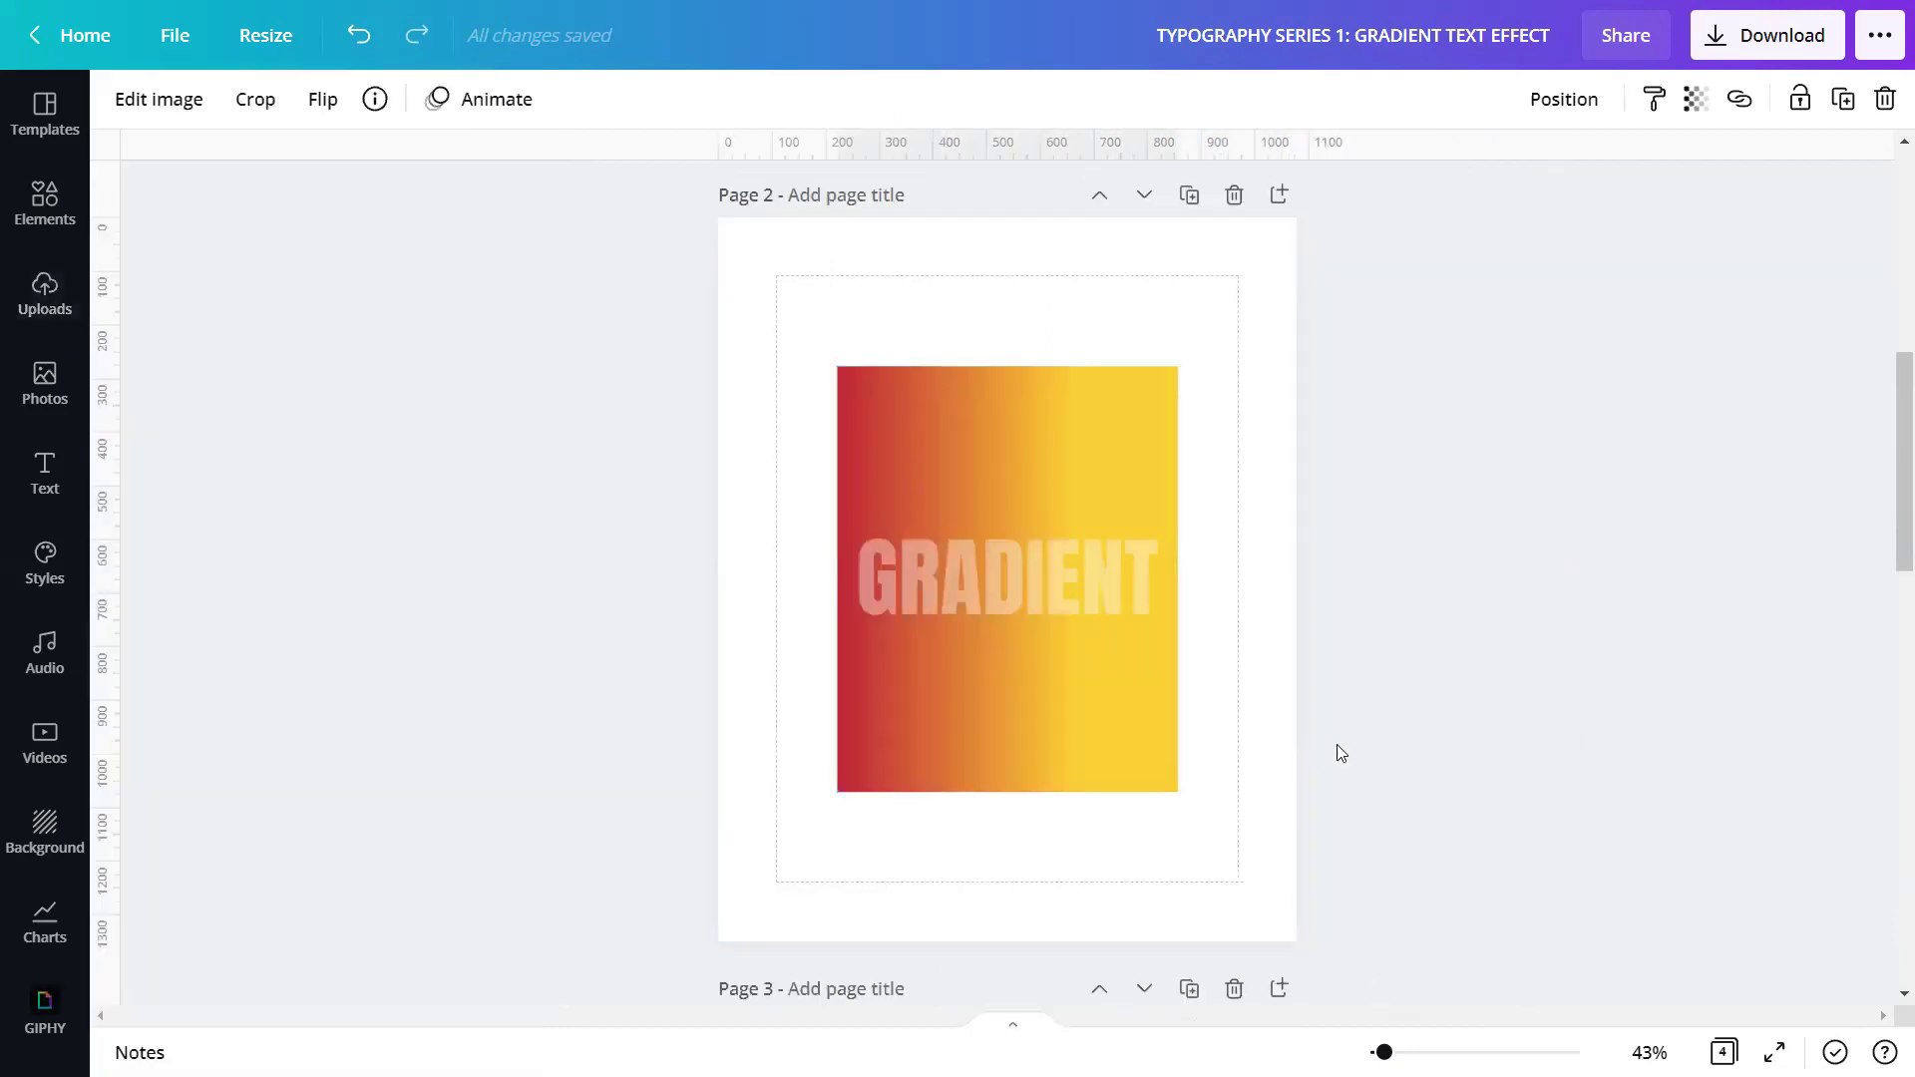
# Step: Apply Background Remover to the GRADIENT images on pages 2 and 3
pyautogui.click(1065, 630)
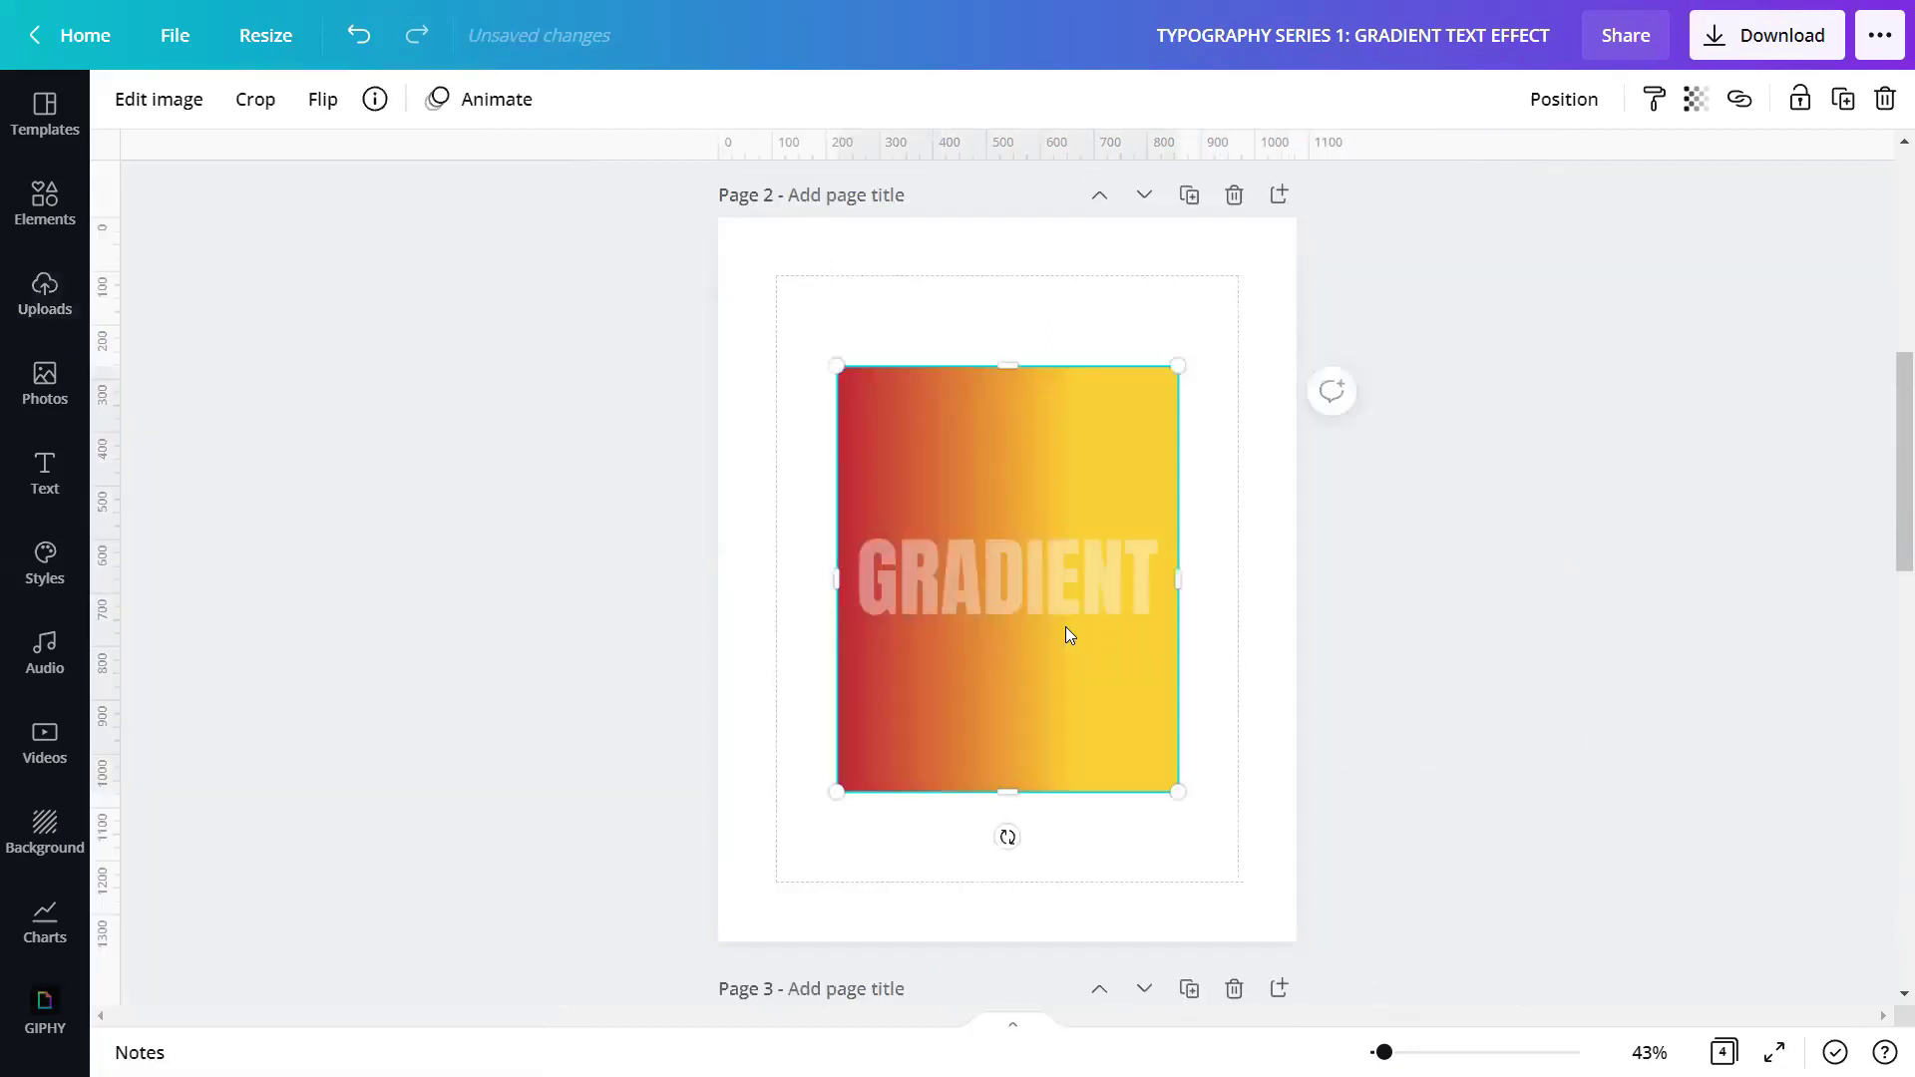
pyautogui.click(145, 101)
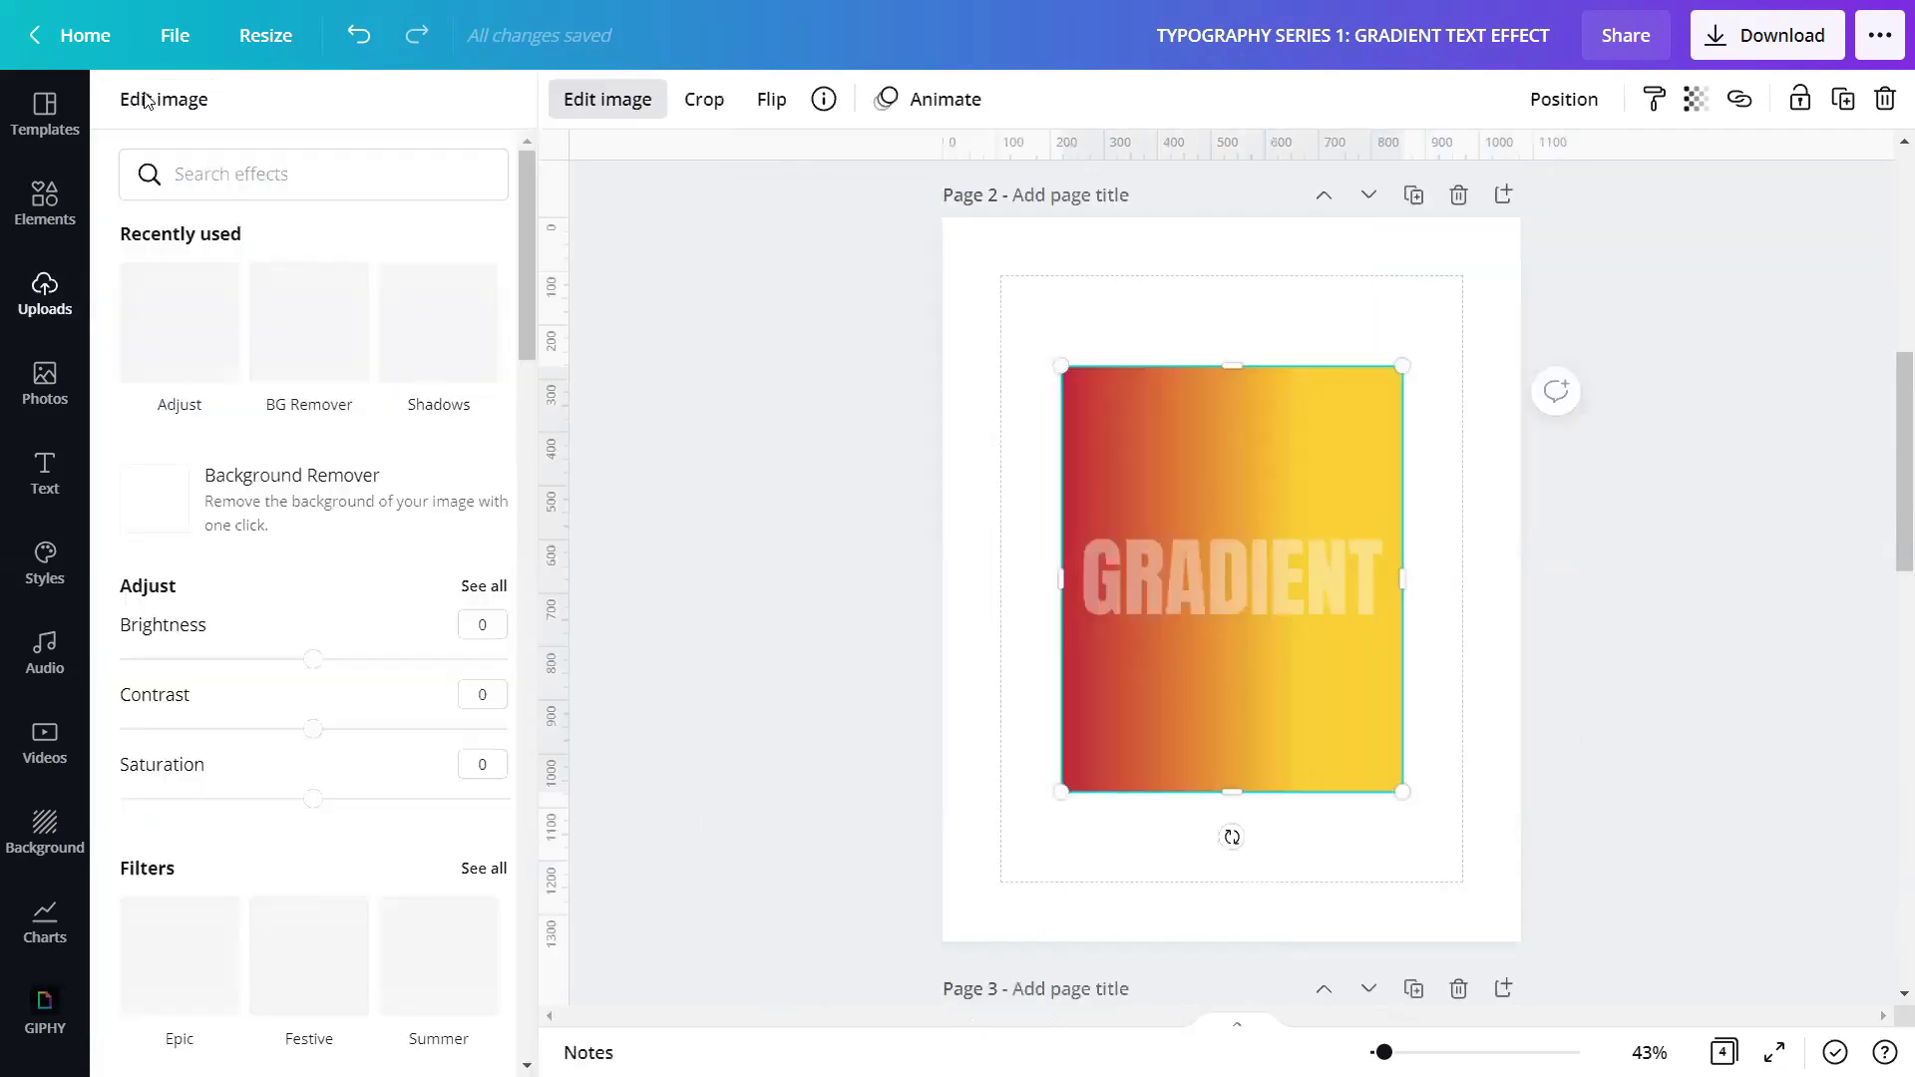
pyautogui.click(257, 495)
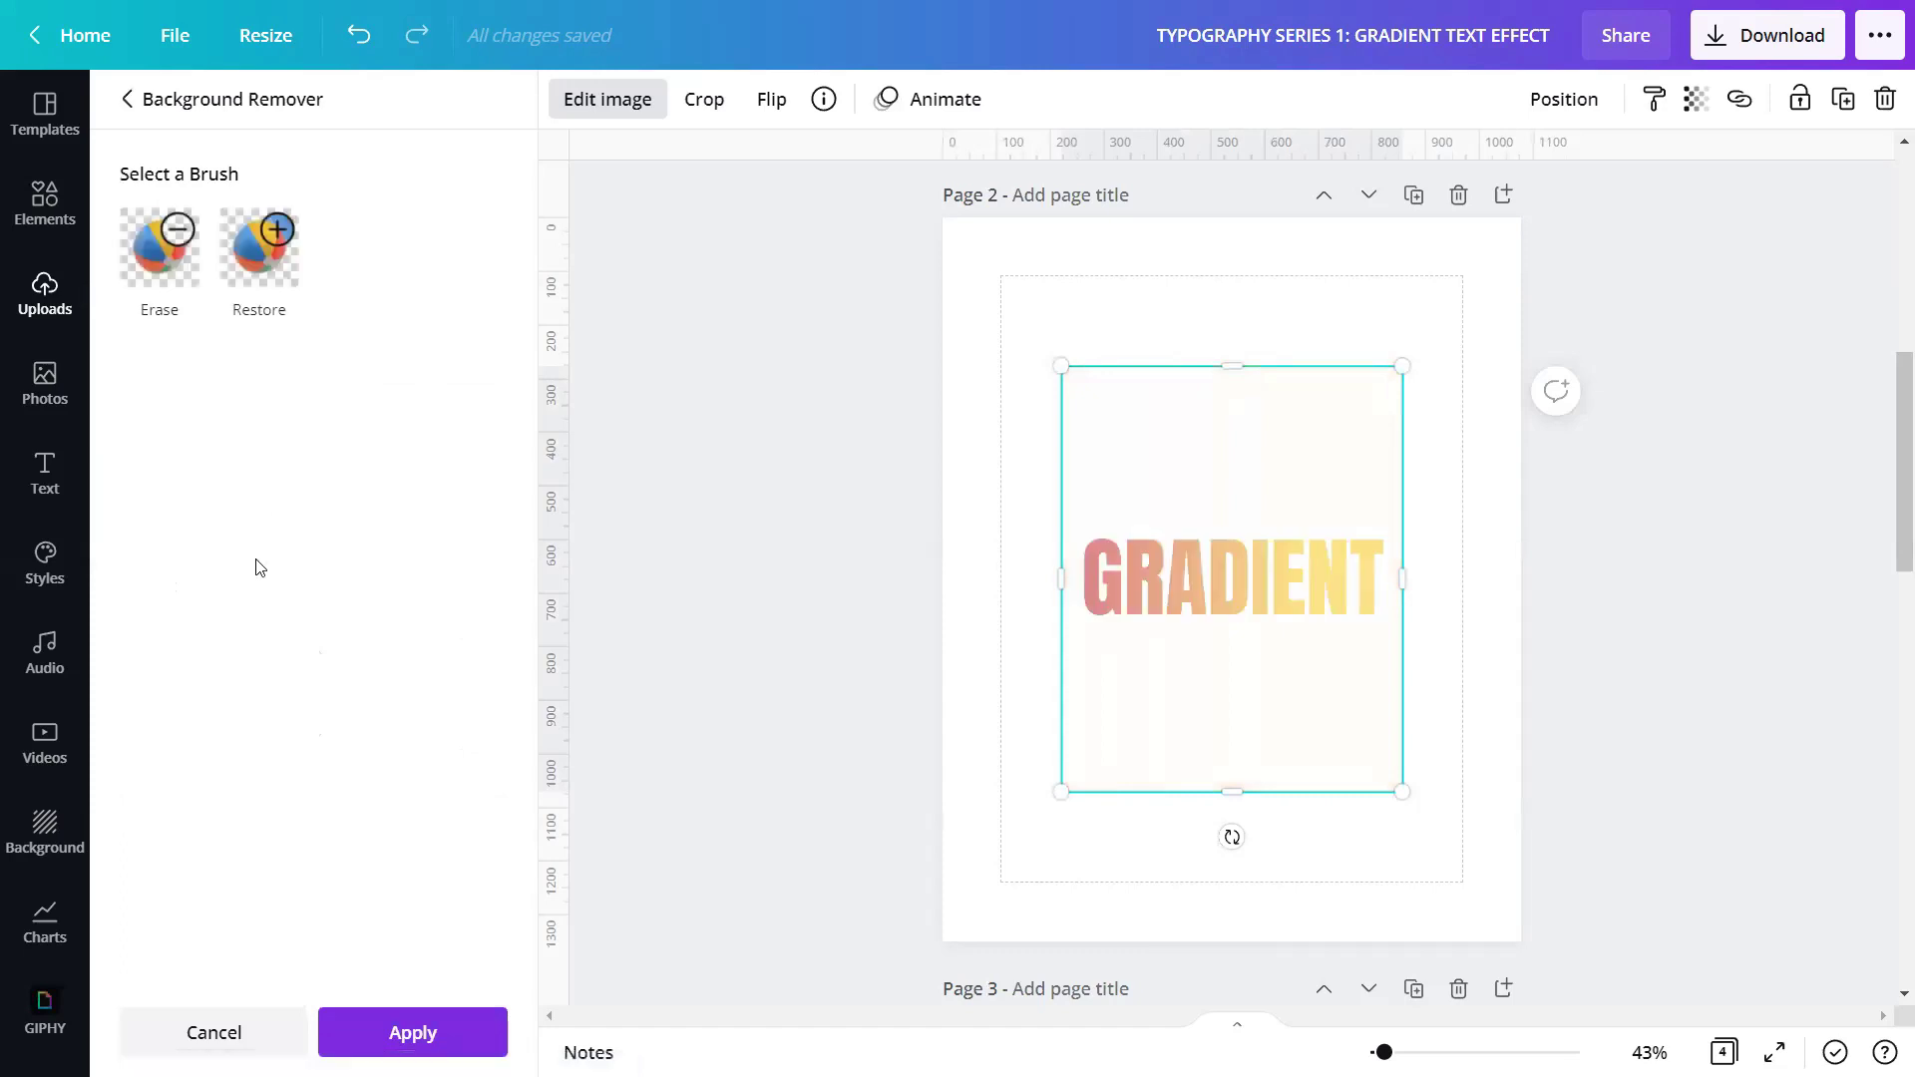
pyautogui.click(384, 1037)
pyautogui.scroll(-5, 843, 713)
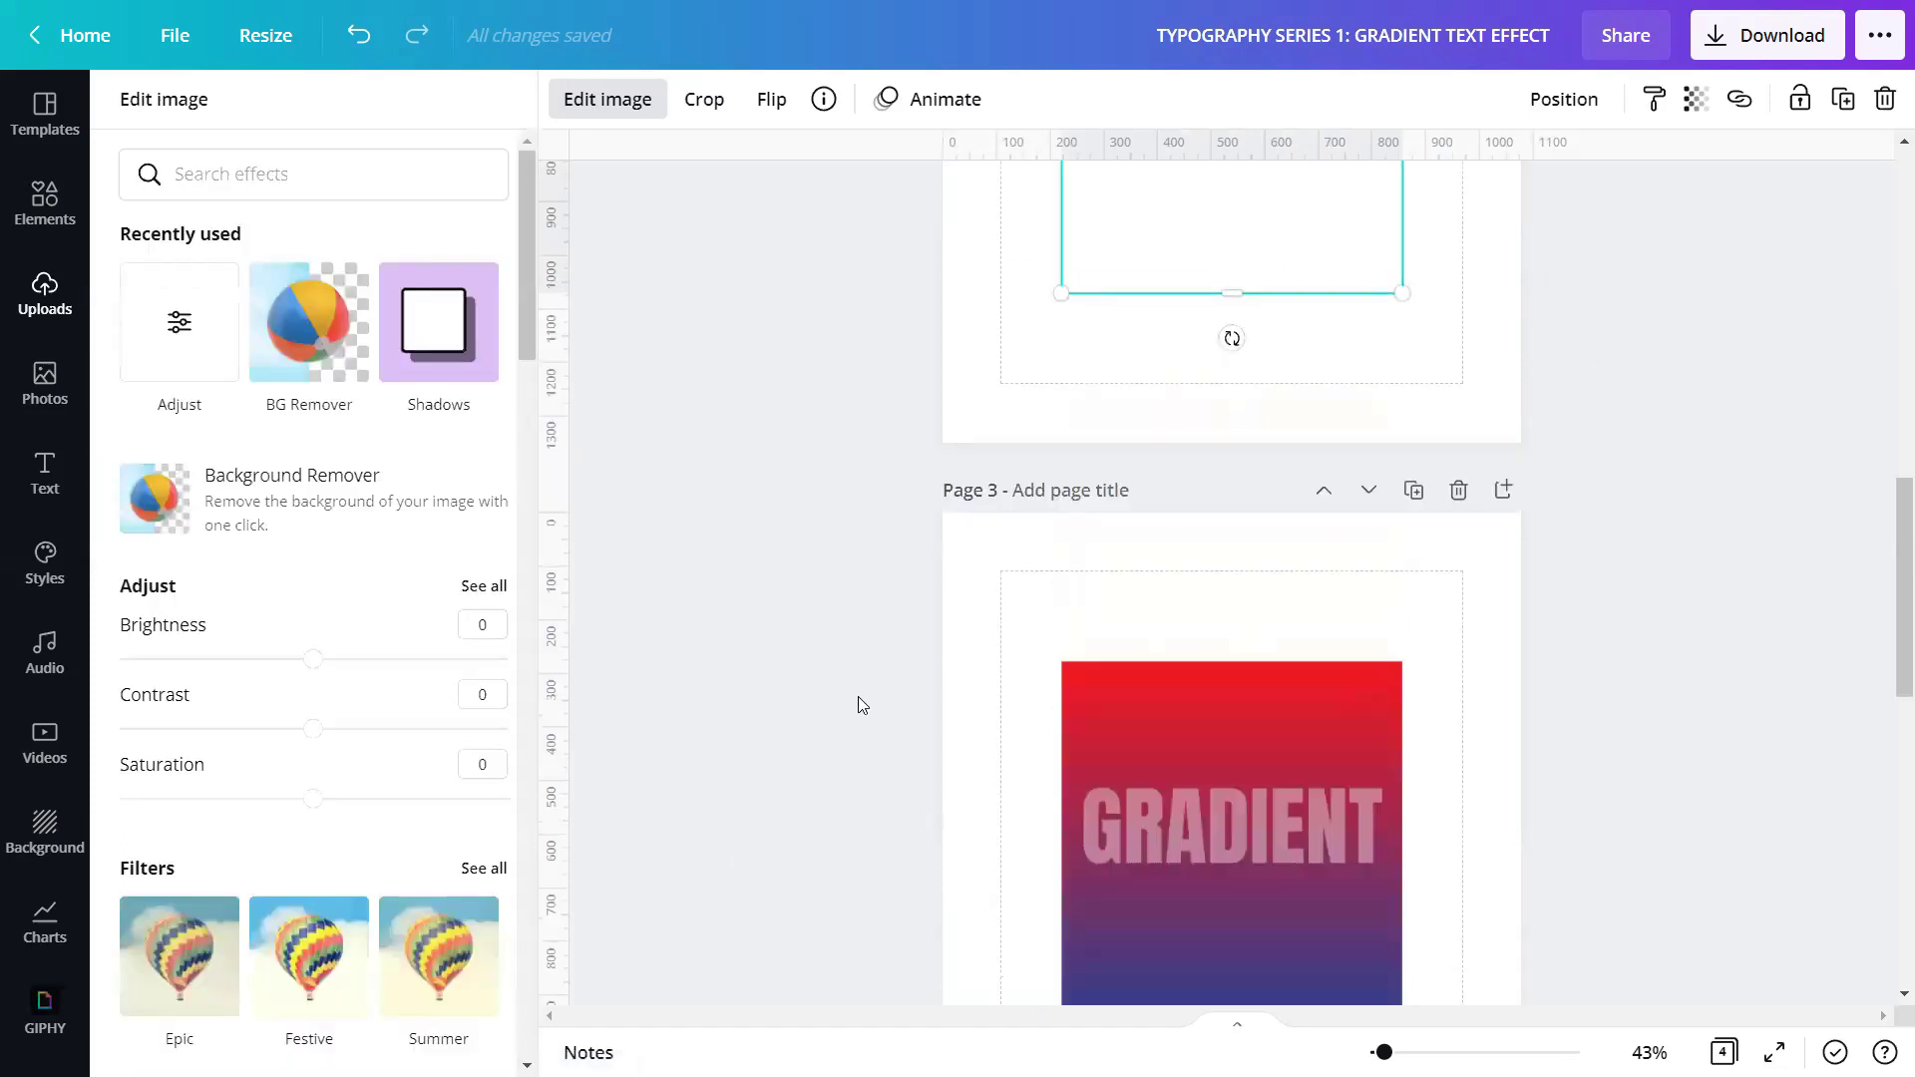
pyautogui.click(1217, 851)
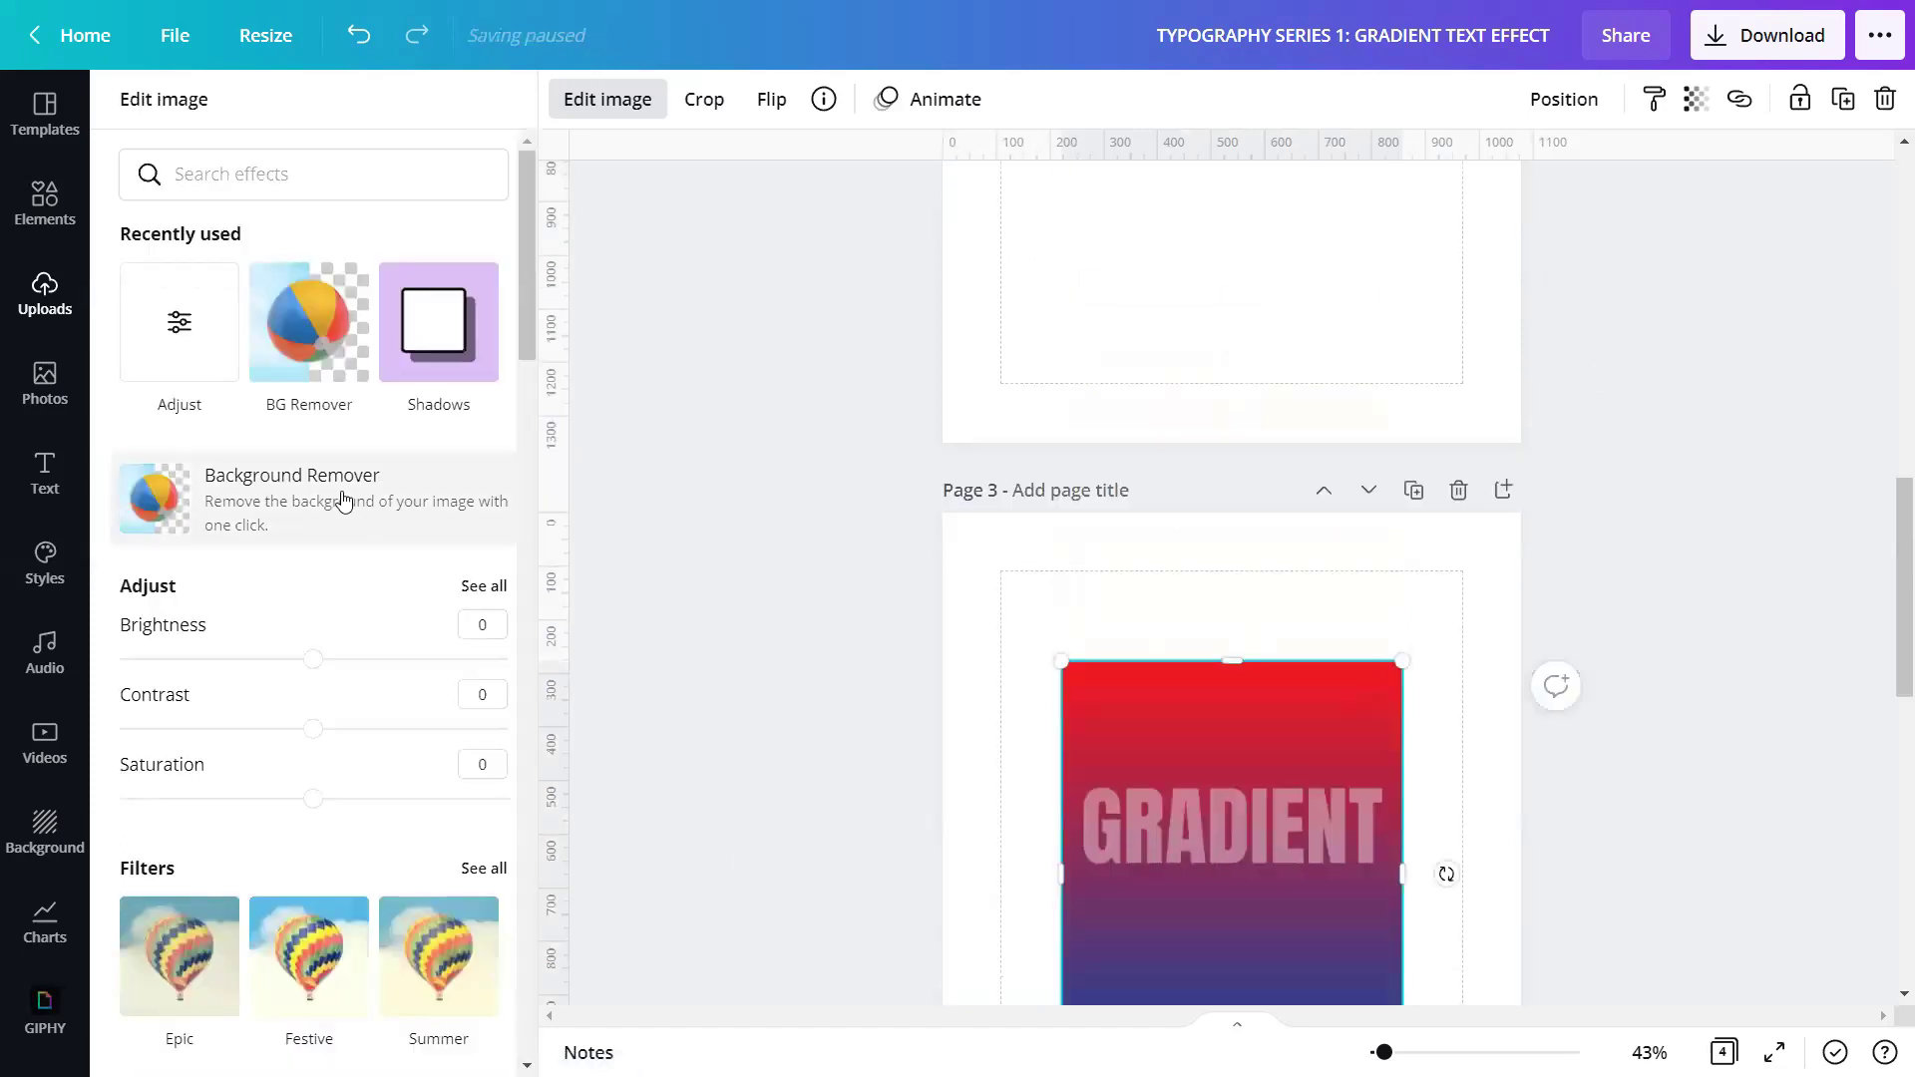
pyautogui.click(357, 510)
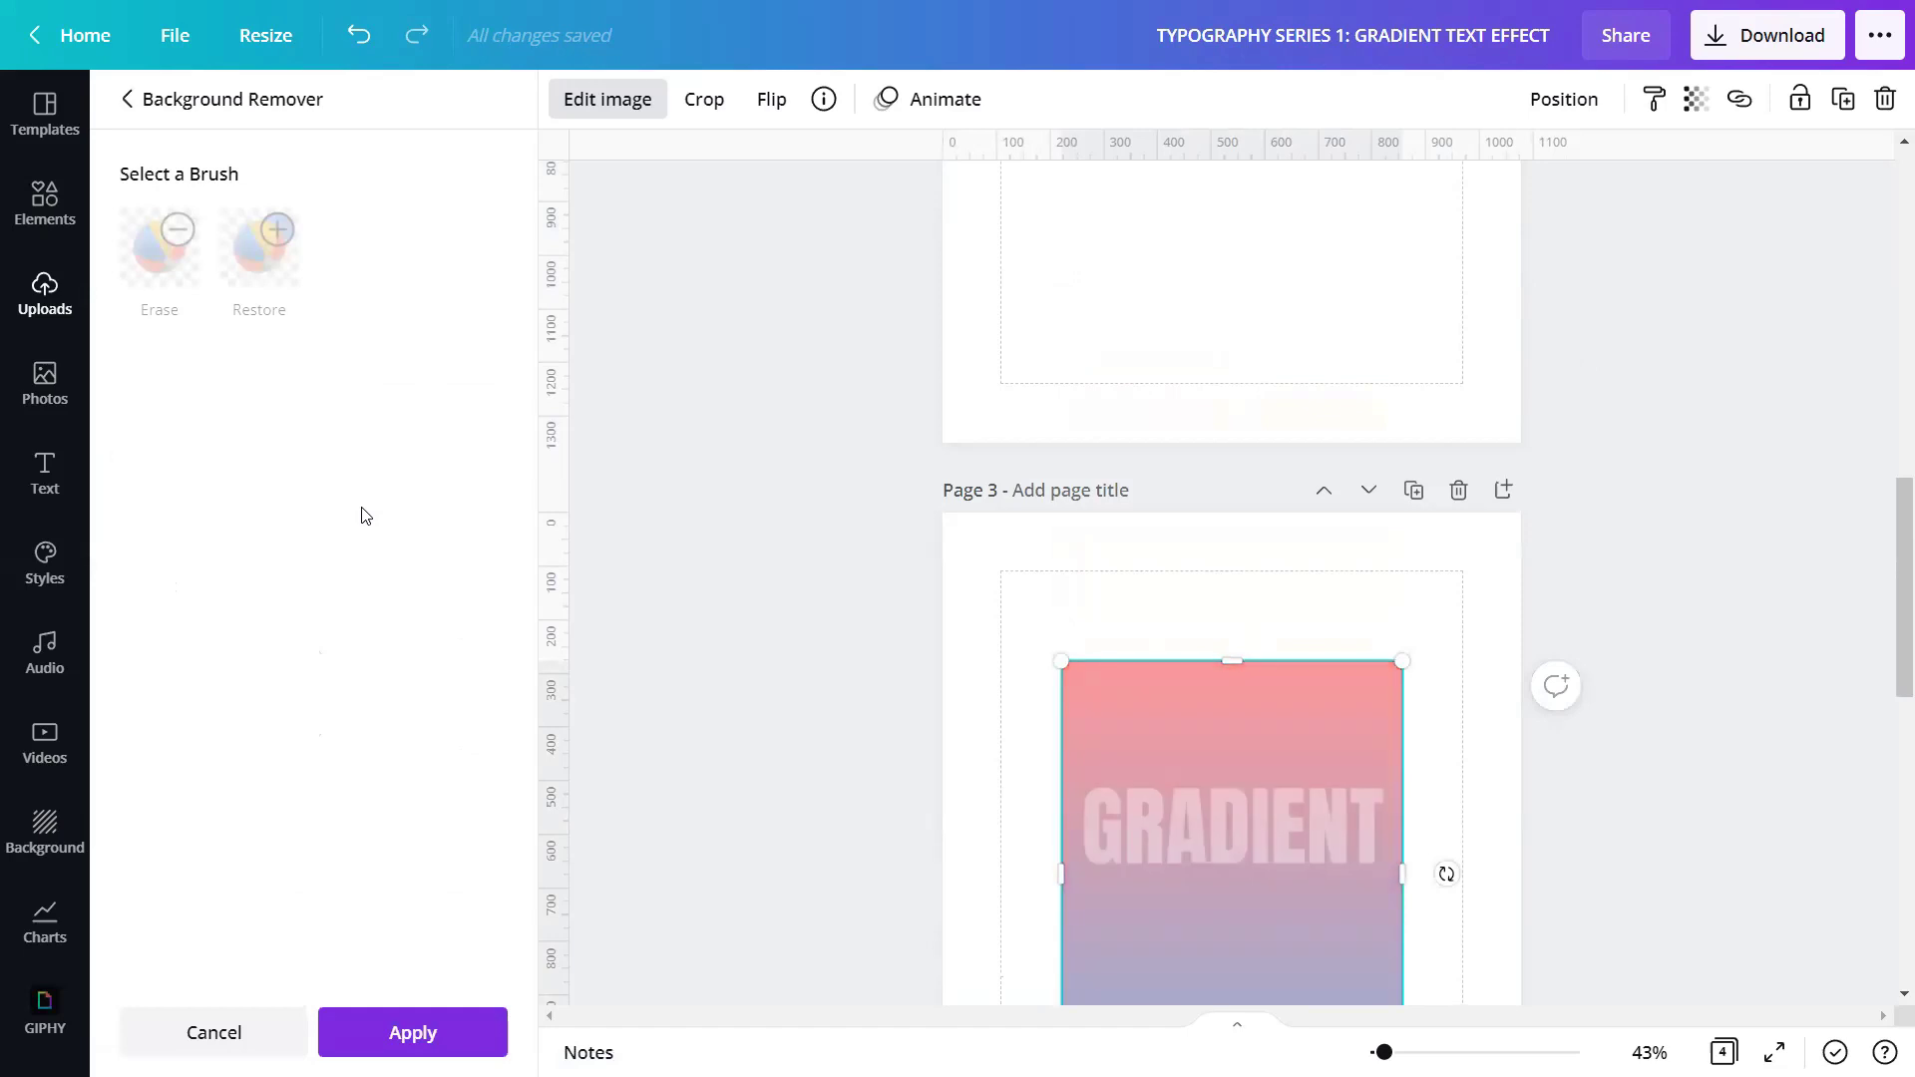
pyautogui.click(364, 1032)
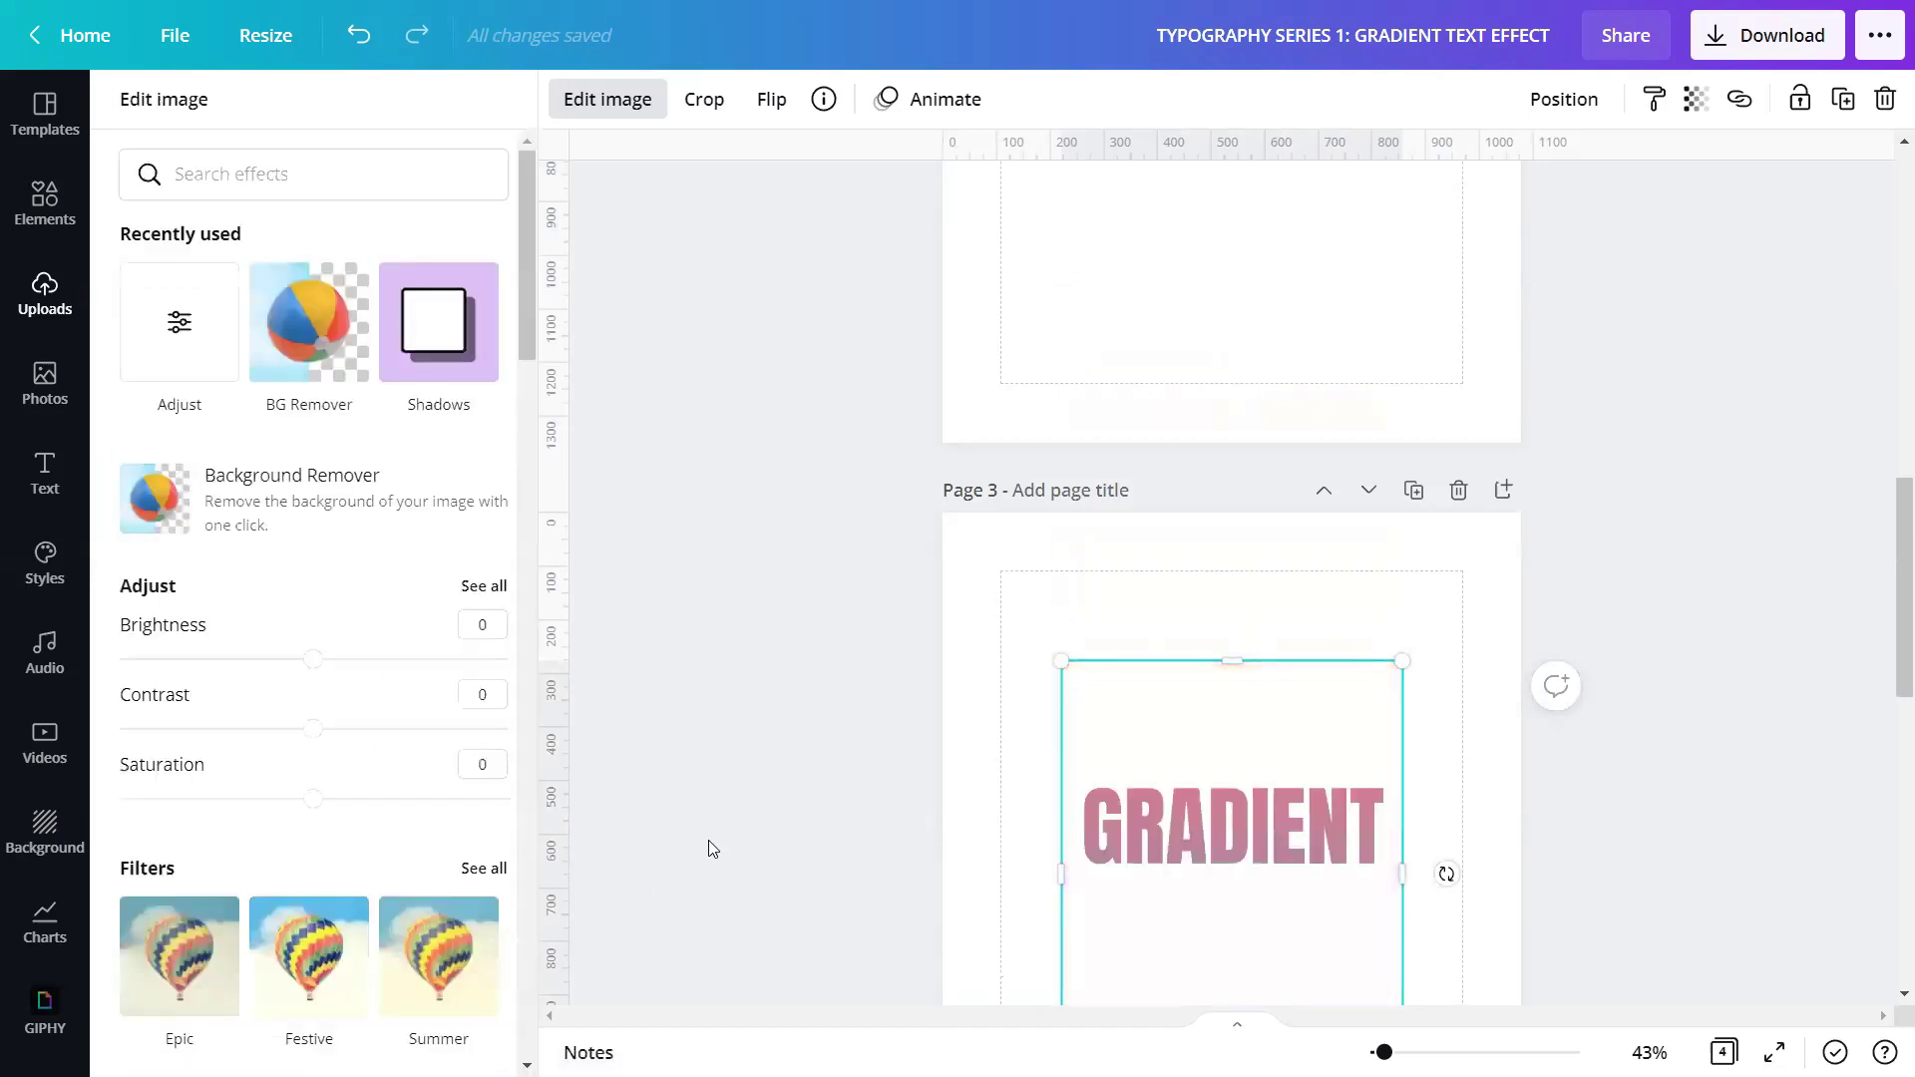
# Step: Apply Background Remover to the page 4 GRADIENT image and clear the selection
pyautogui.scroll(-8, 709, 840)
pyautogui.scroll(-2, 709, 836)
pyautogui.click(1147, 755)
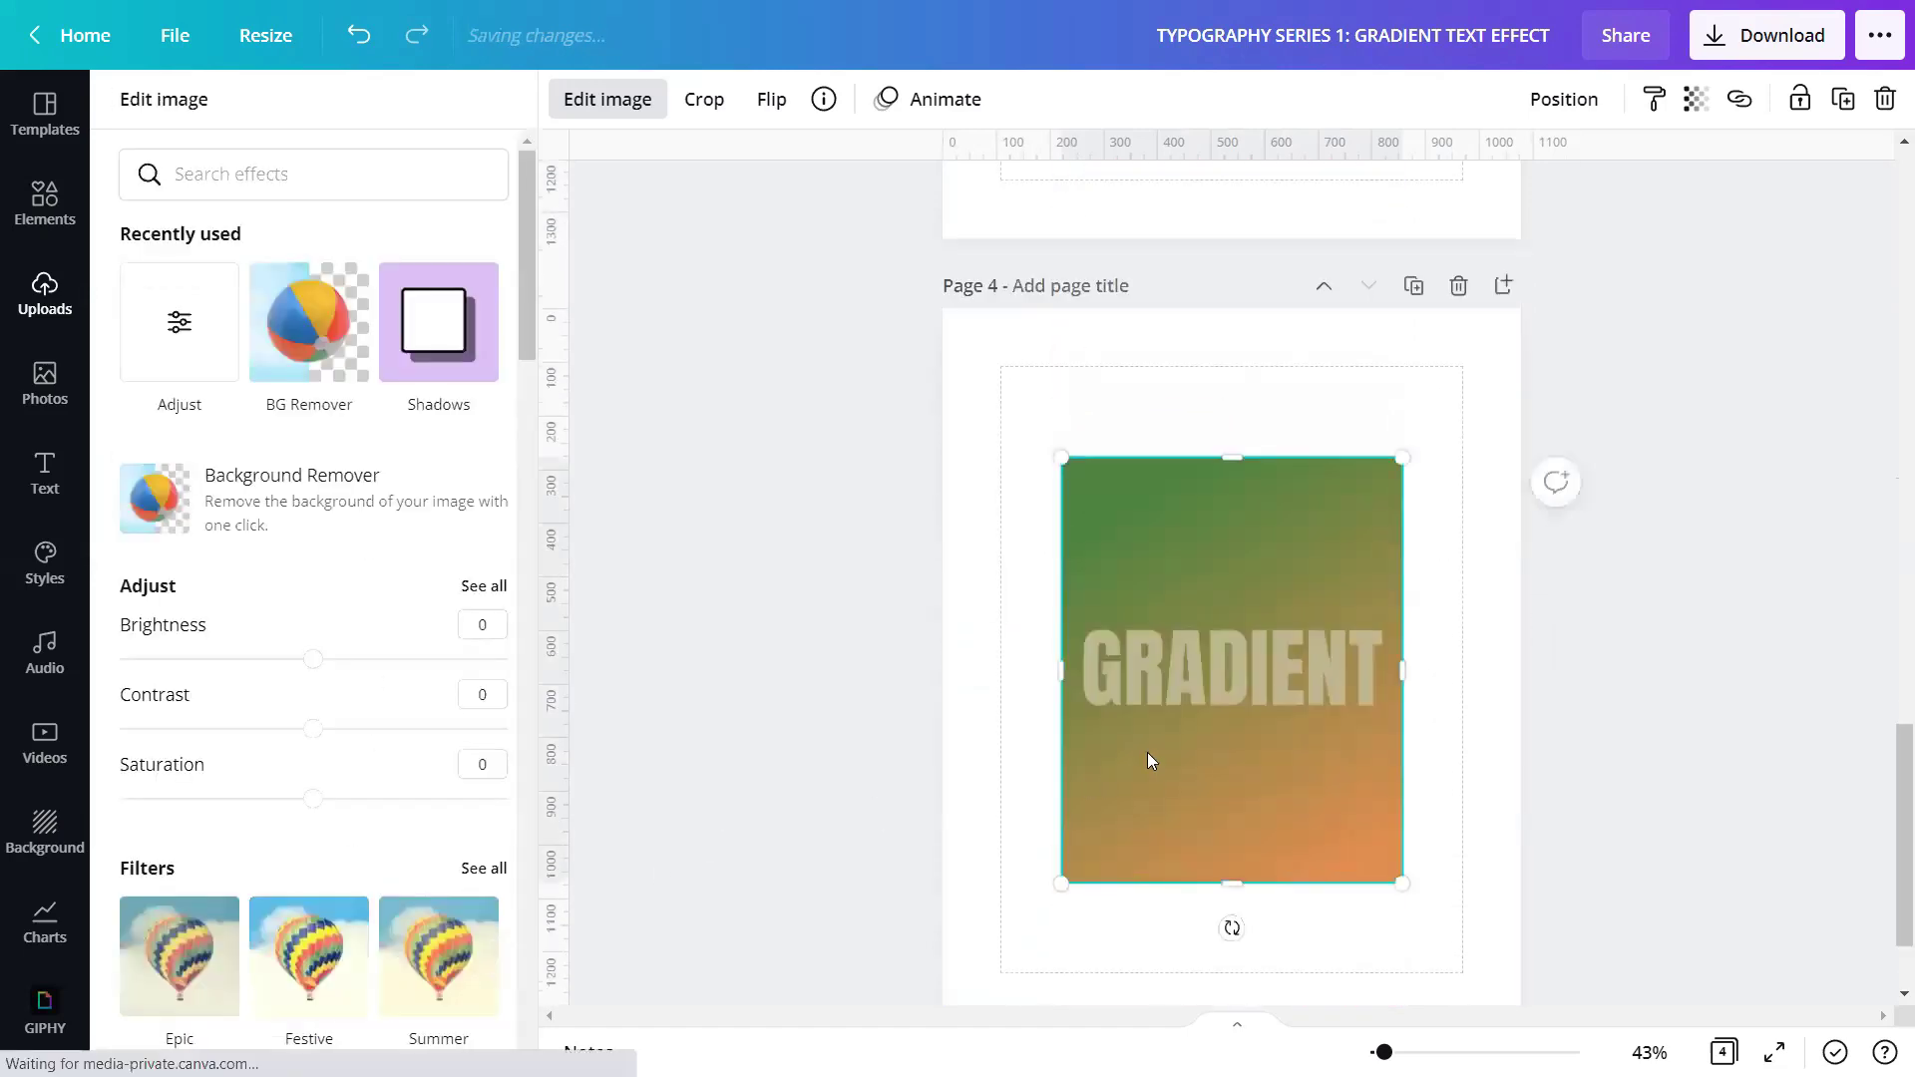
pyautogui.click(333, 519)
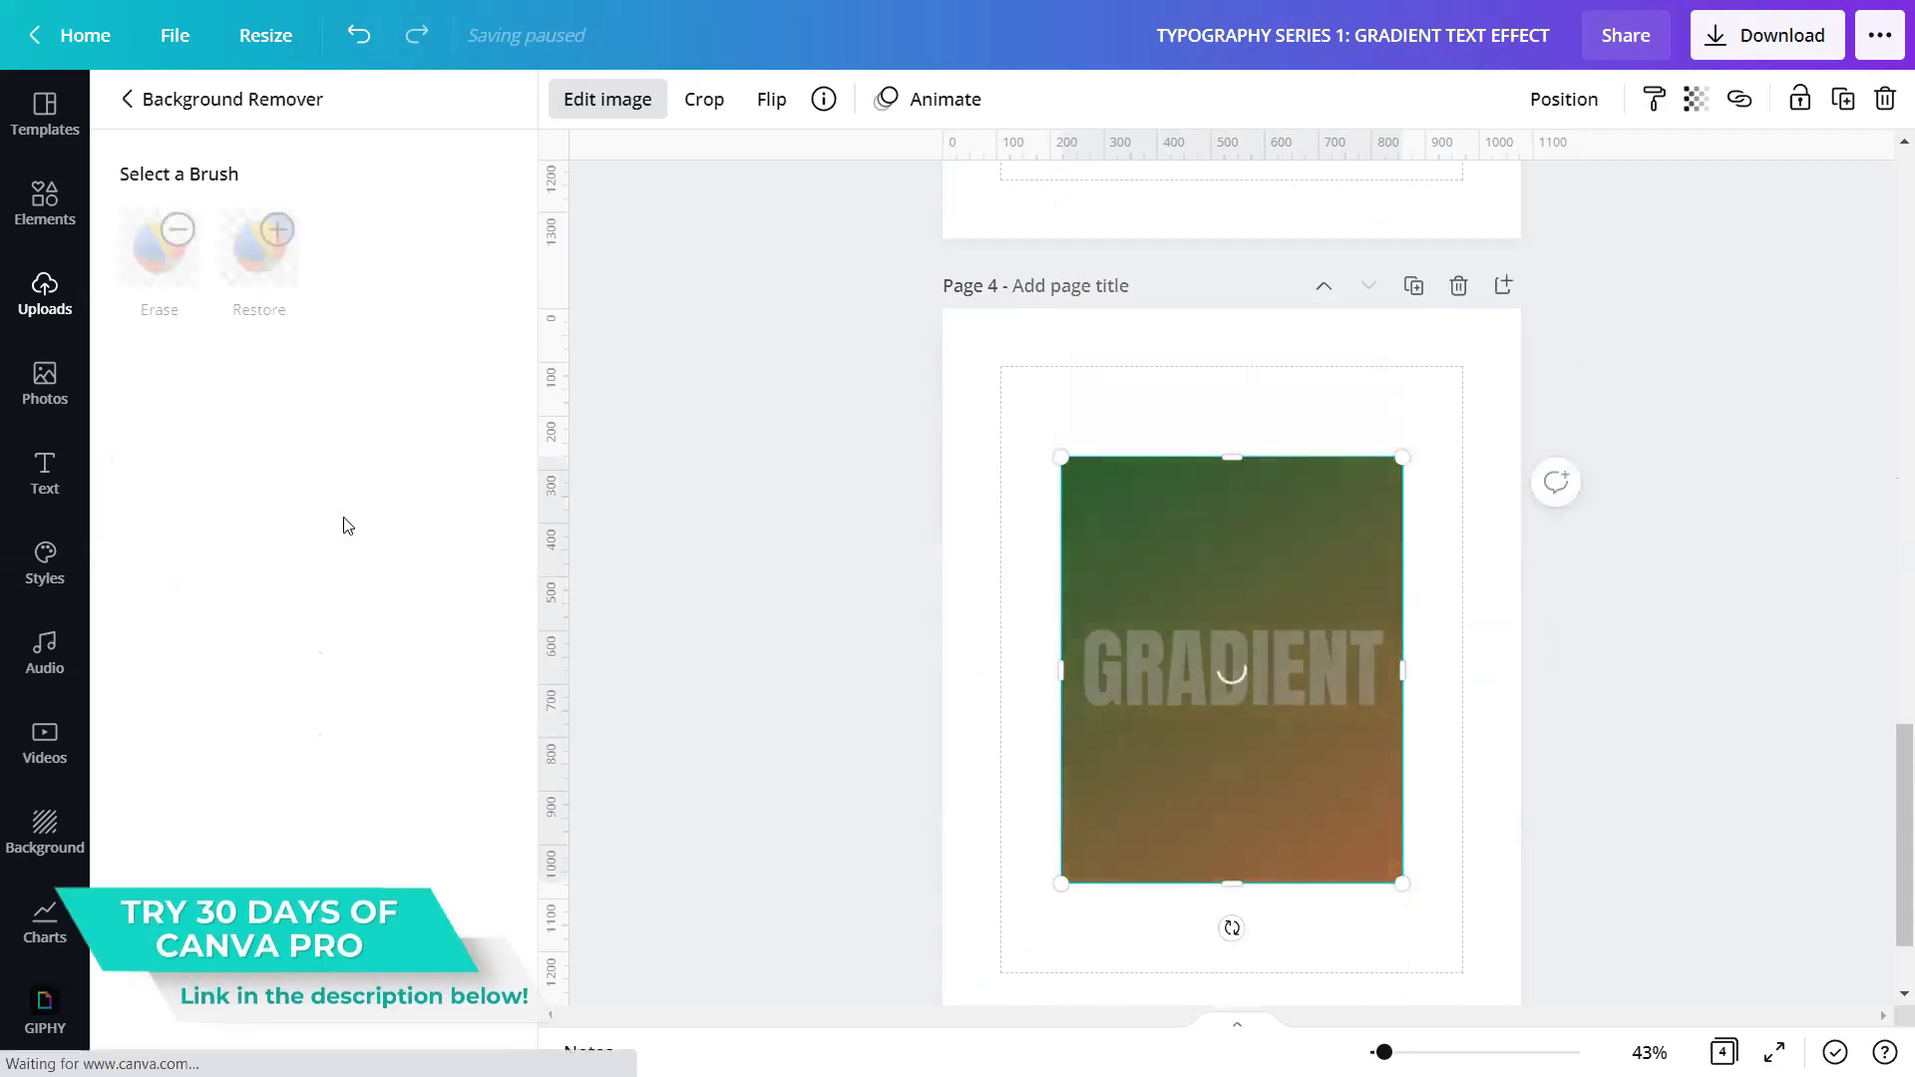
pyautogui.click(412, 1032)
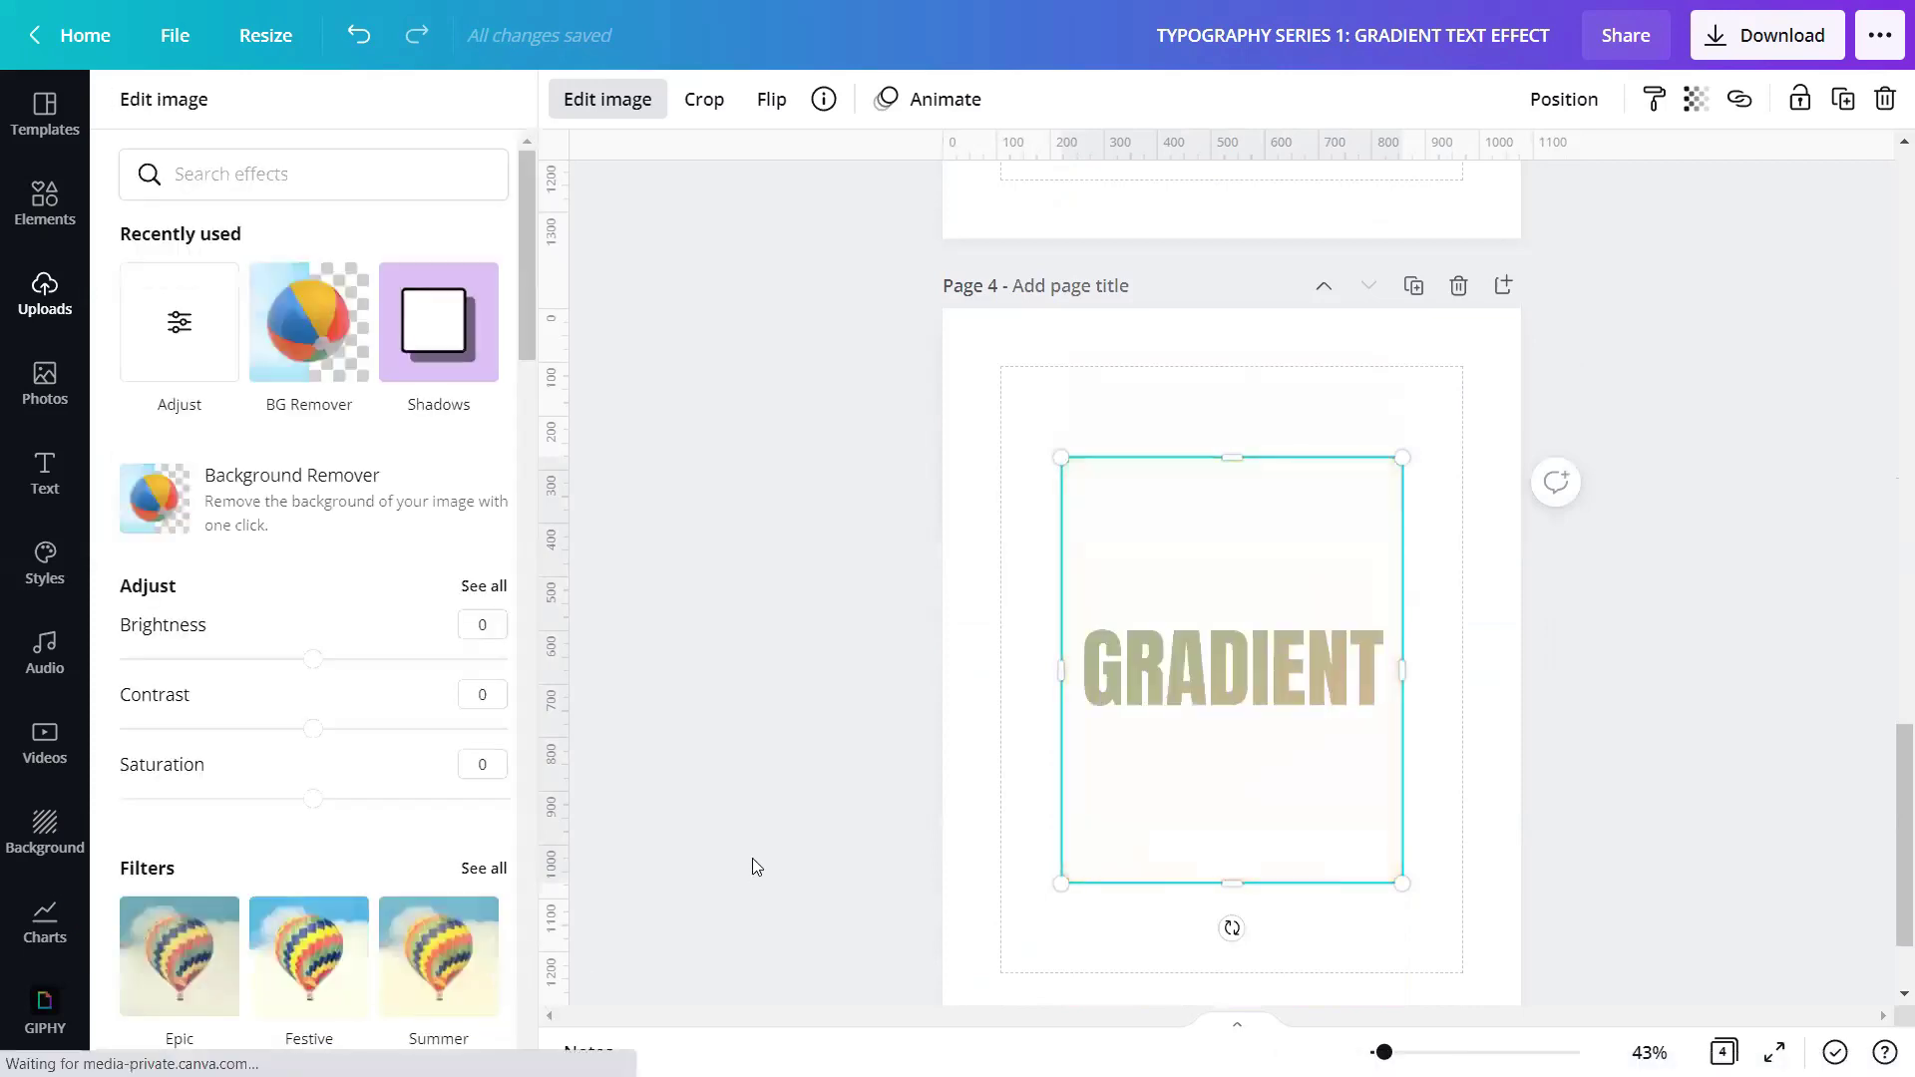
pyautogui.click(752, 864)
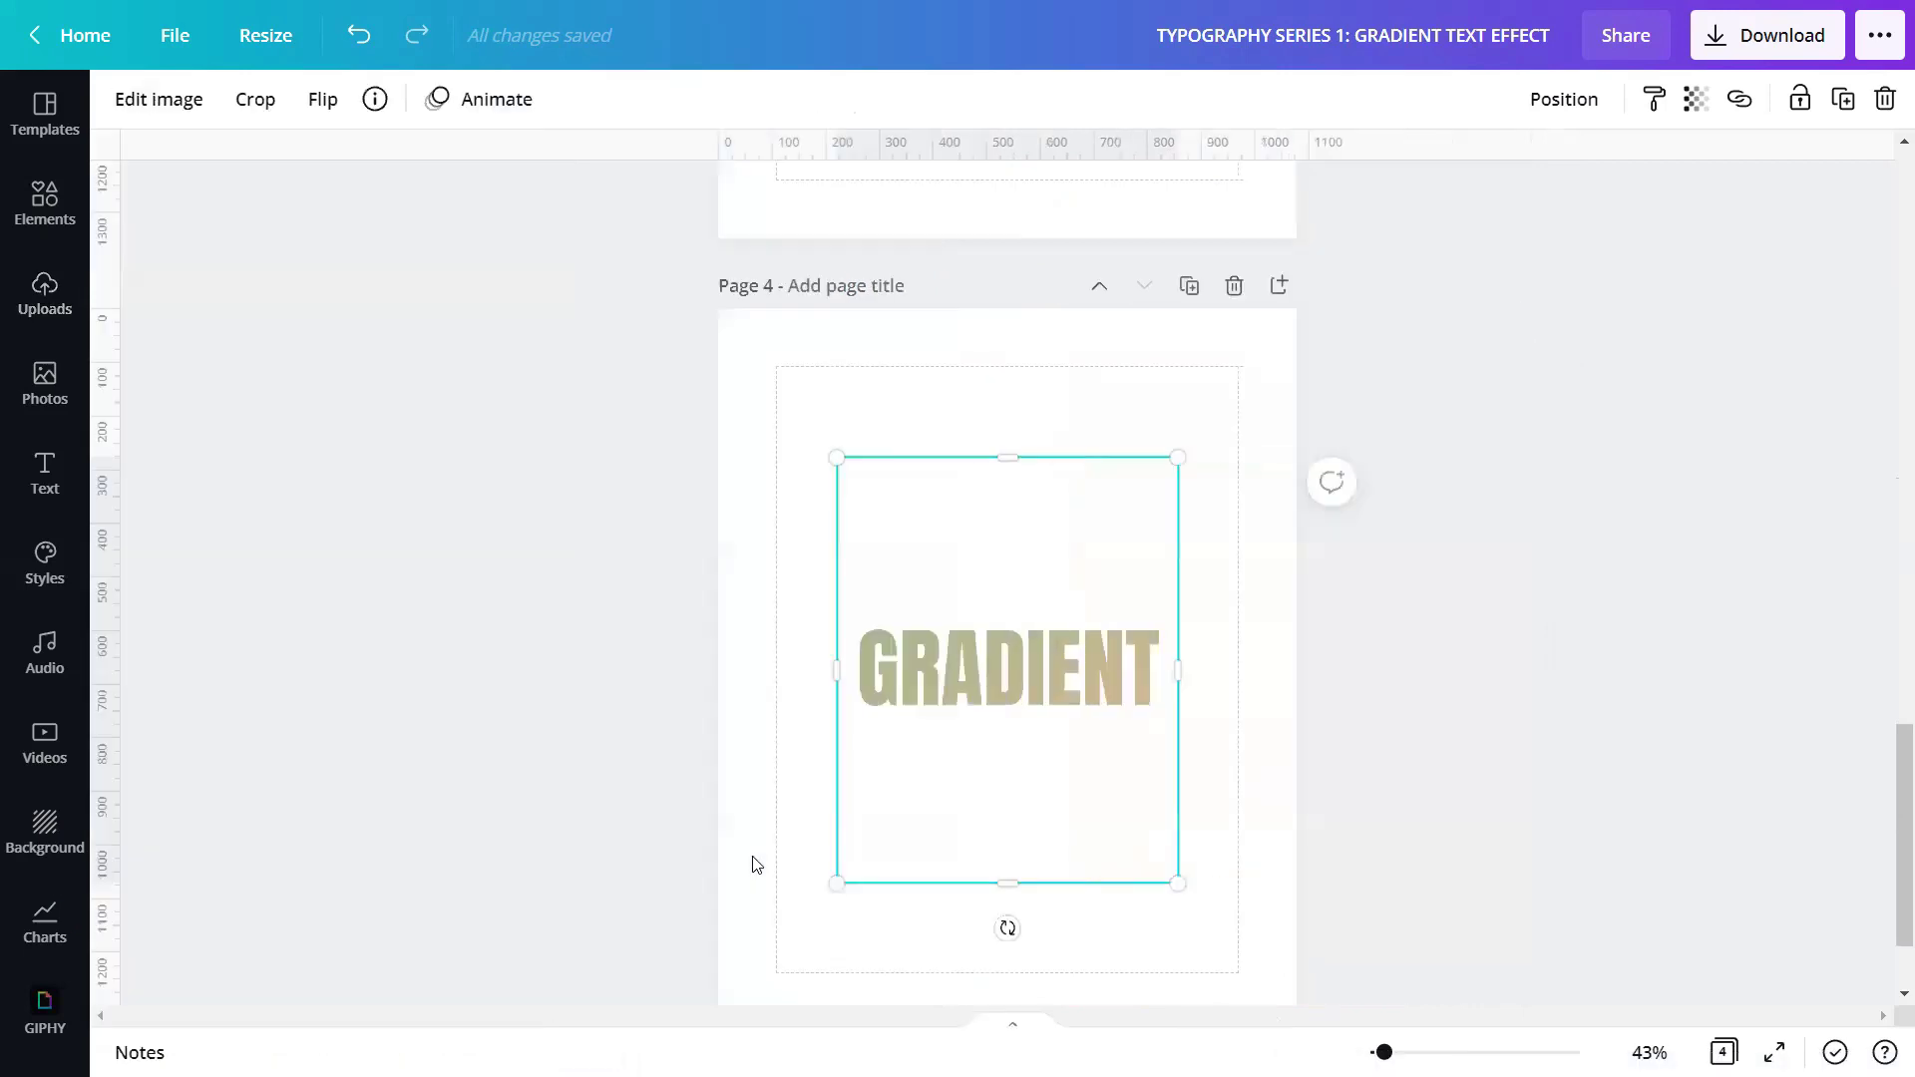
pyautogui.click(1452, 840)
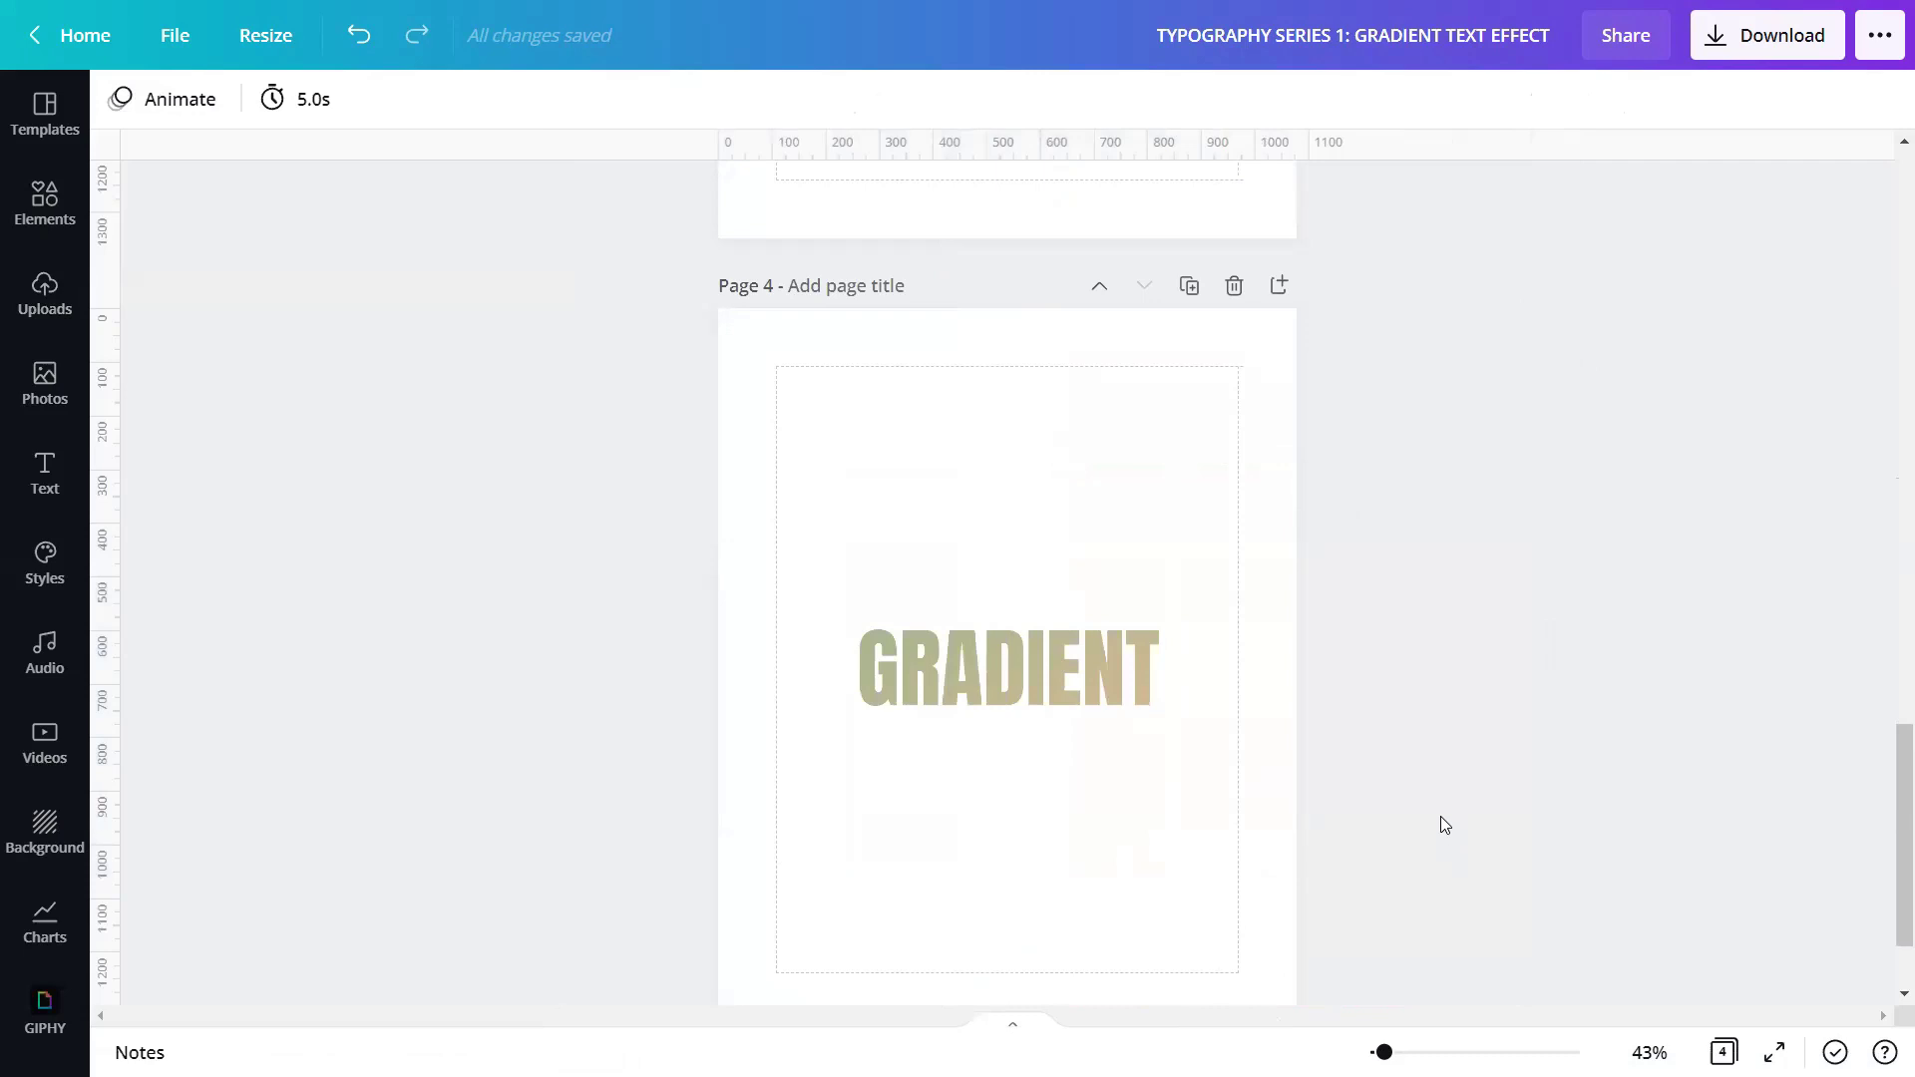
# Step: Scroll back to page 2 and select its red-to-yellow GRADIENT lettering image
pyautogui.scroll(10, 1440, 816)
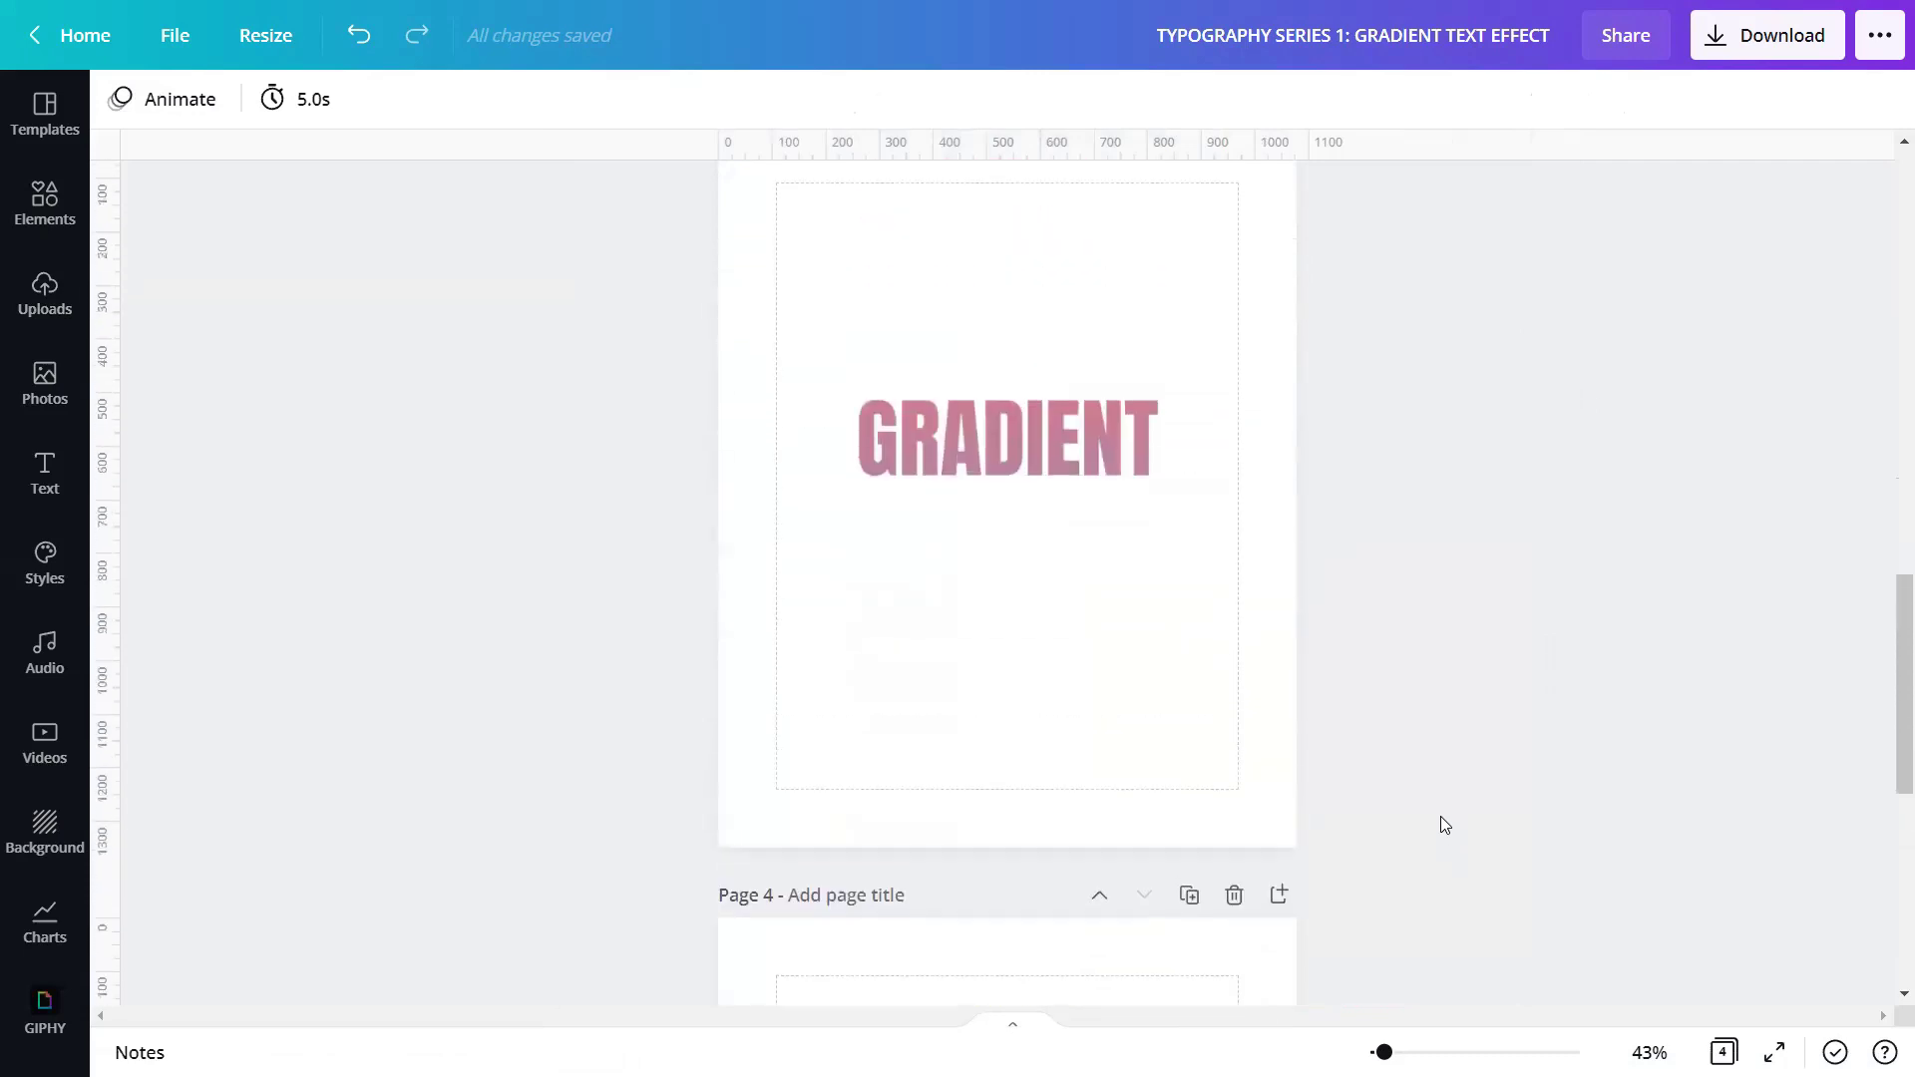
pyautogui.scroll(5, 1441, 816)
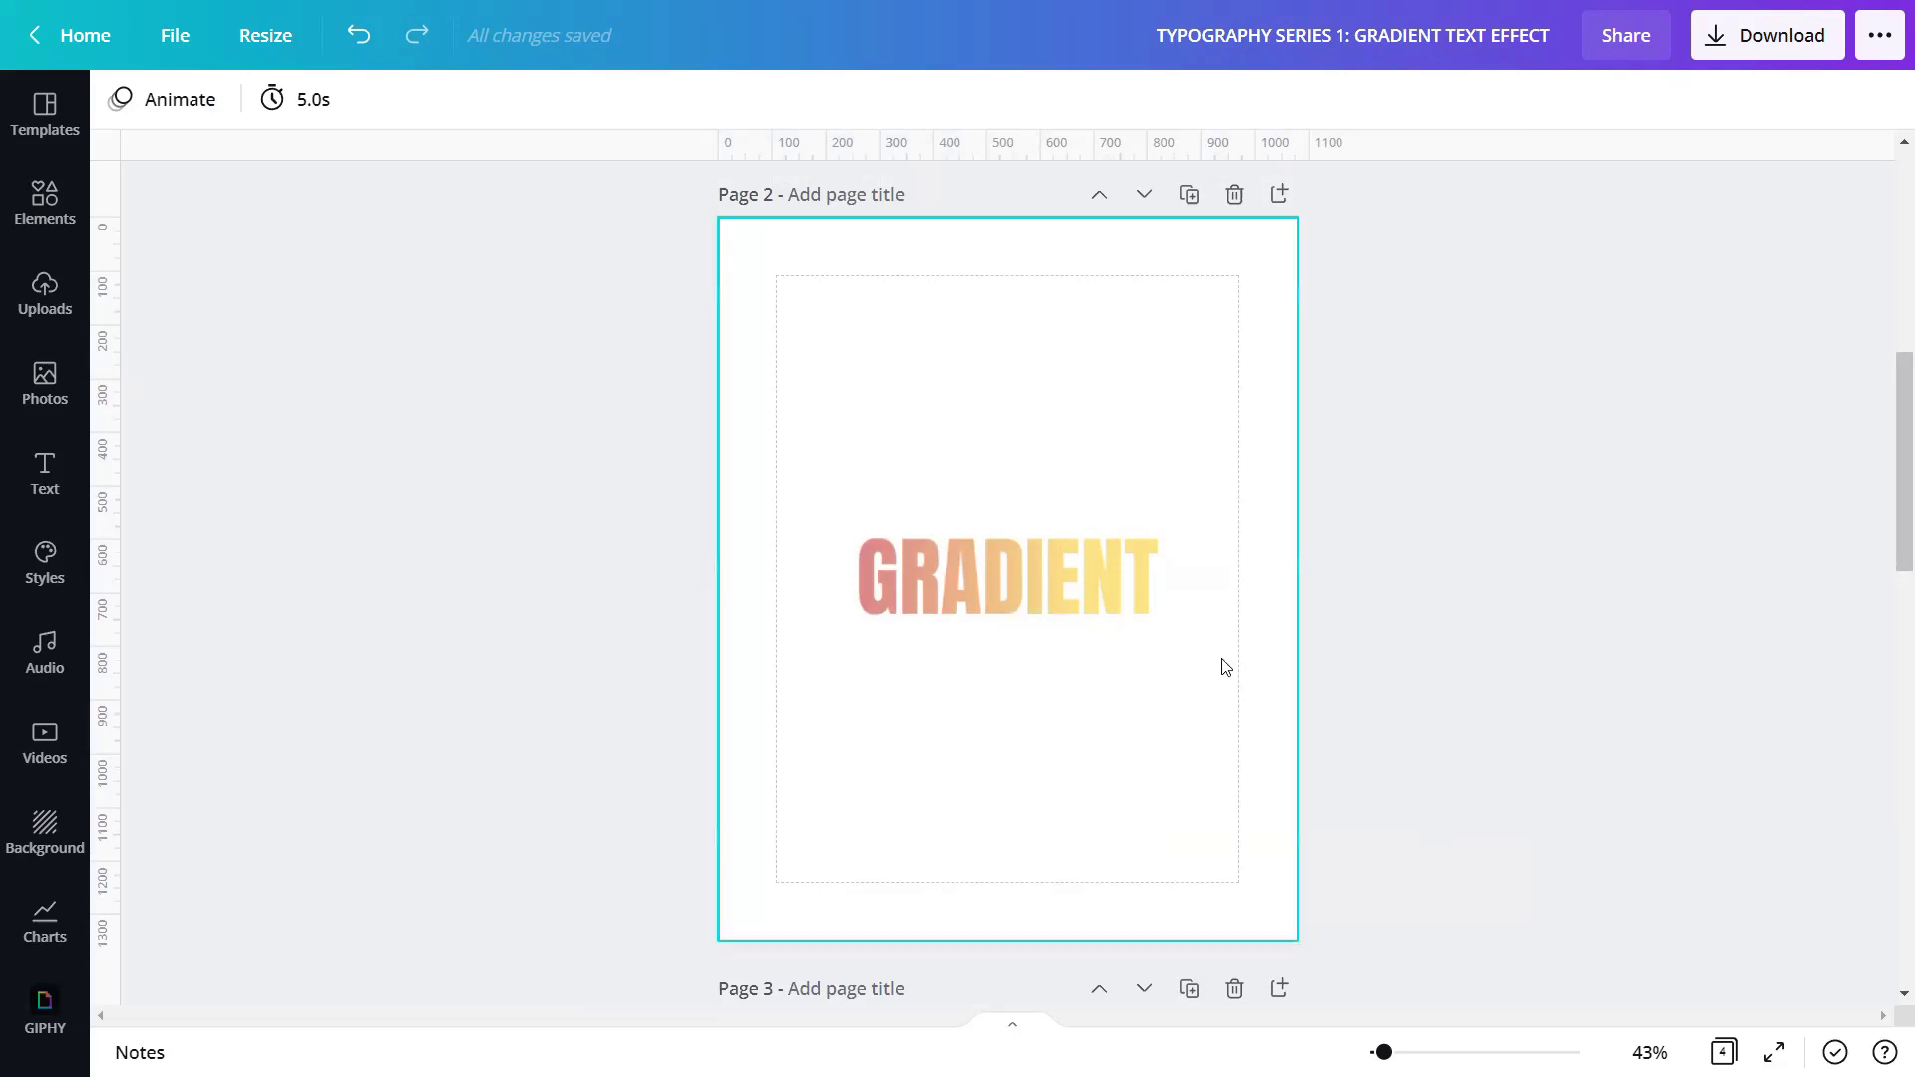
pyautogui.click(1088, 608)
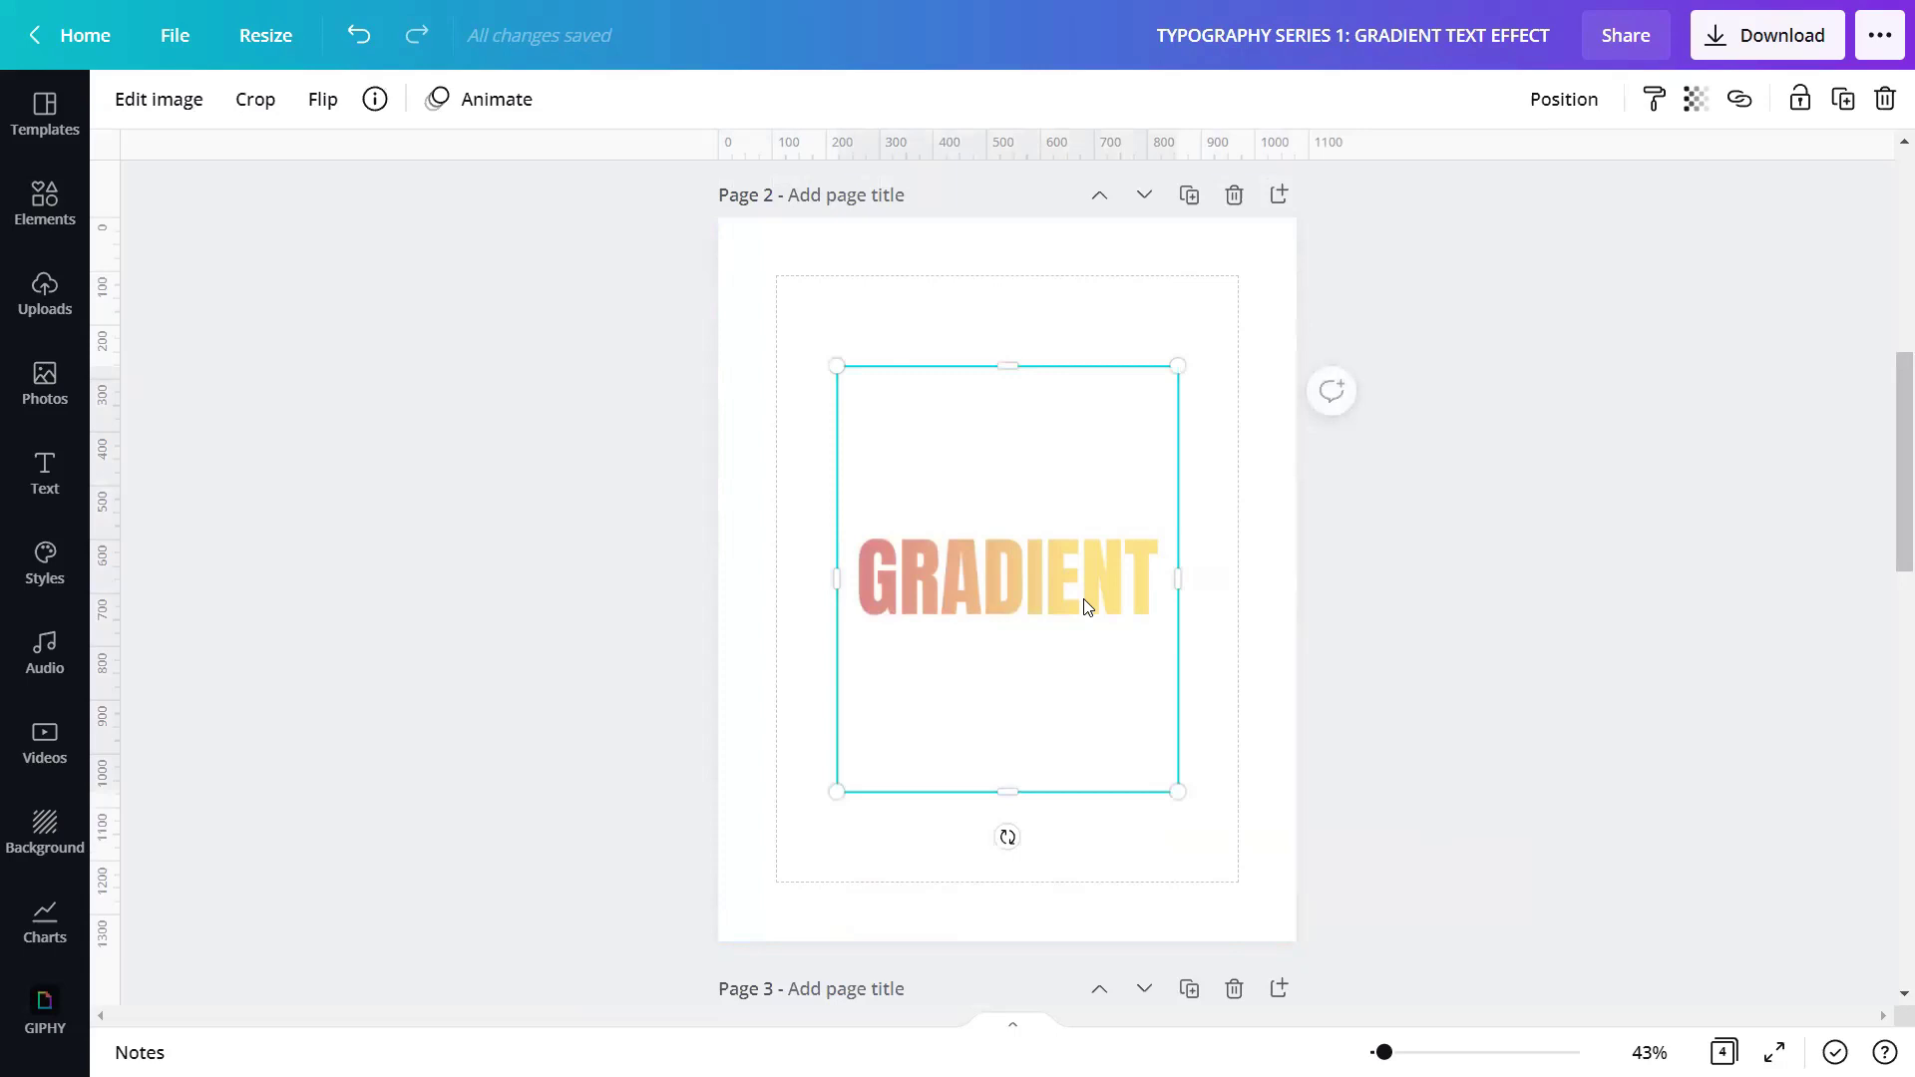
# Step: Adjust the lettering to brightness -24, contrast 5, saturation 100, clarity 25, shadows -100
pyautogui.click(147, 100)
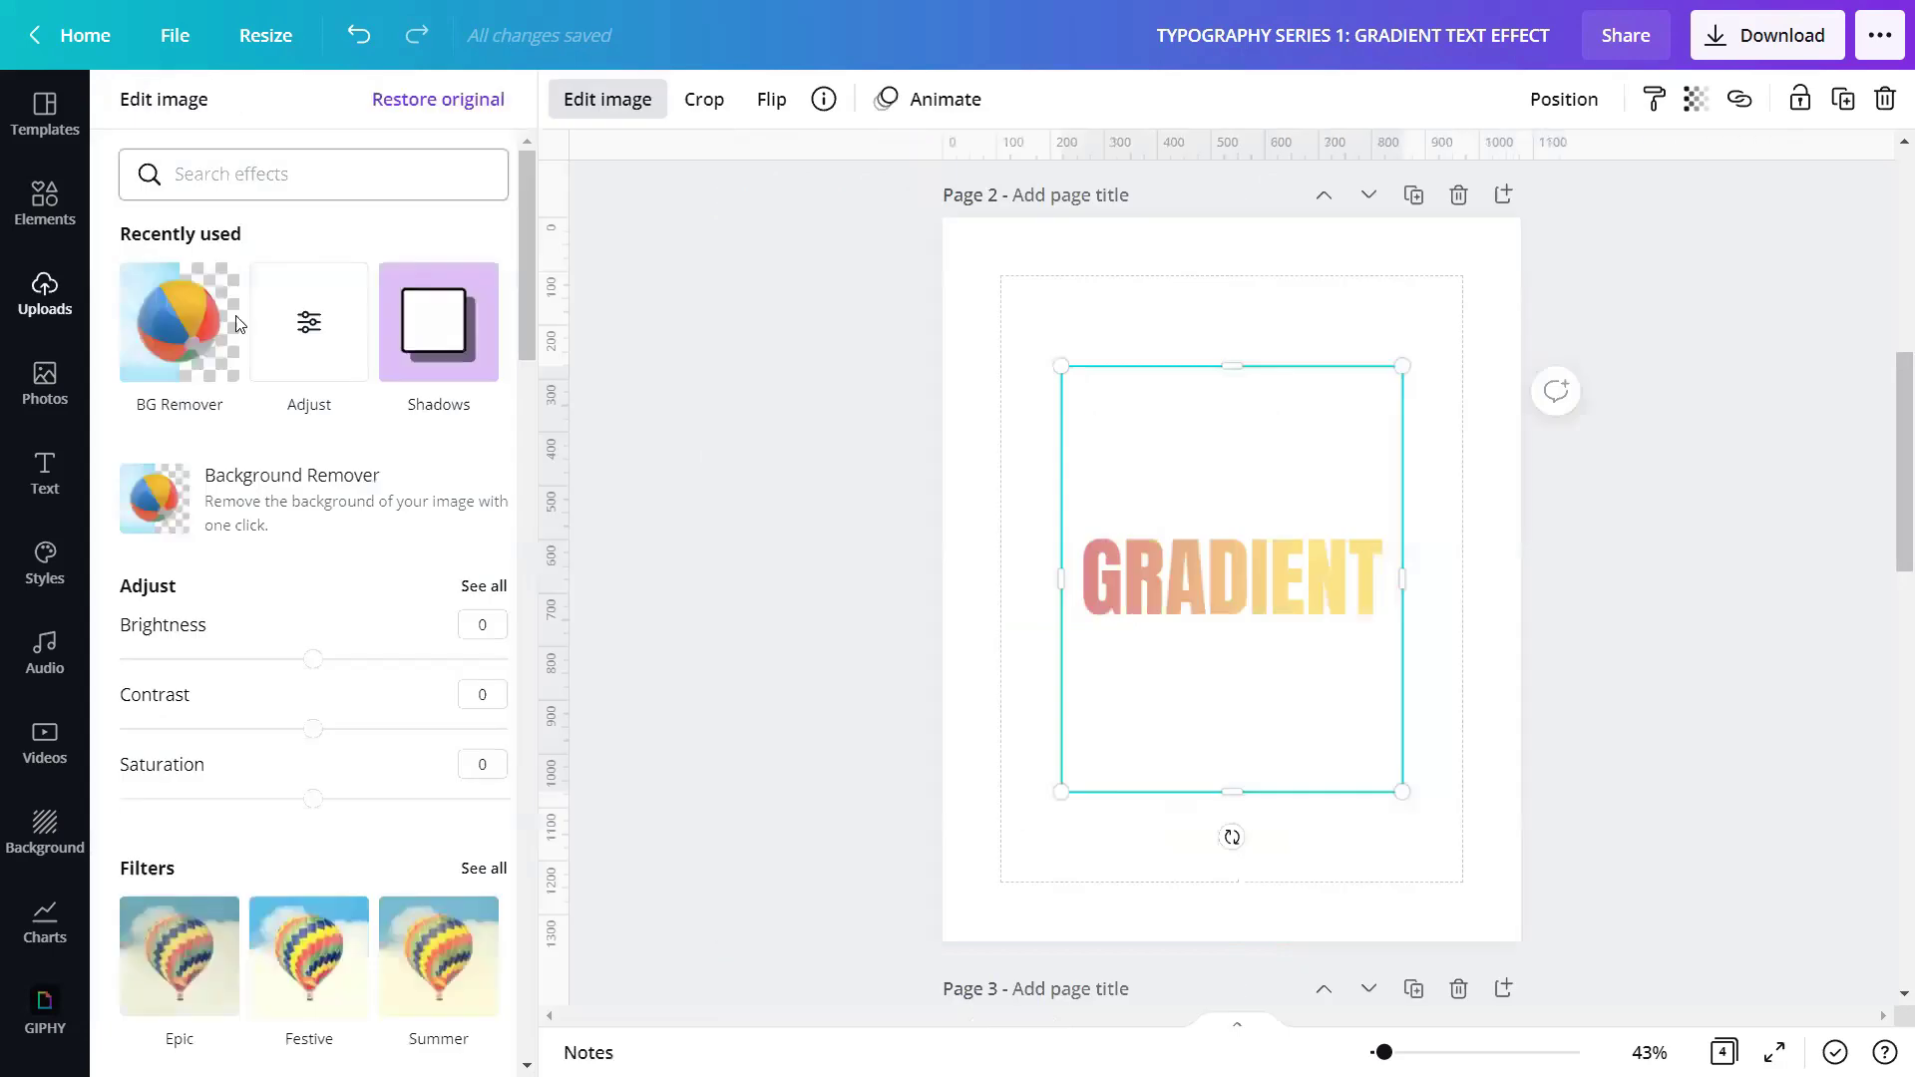
pyautogui.click(481, 590)
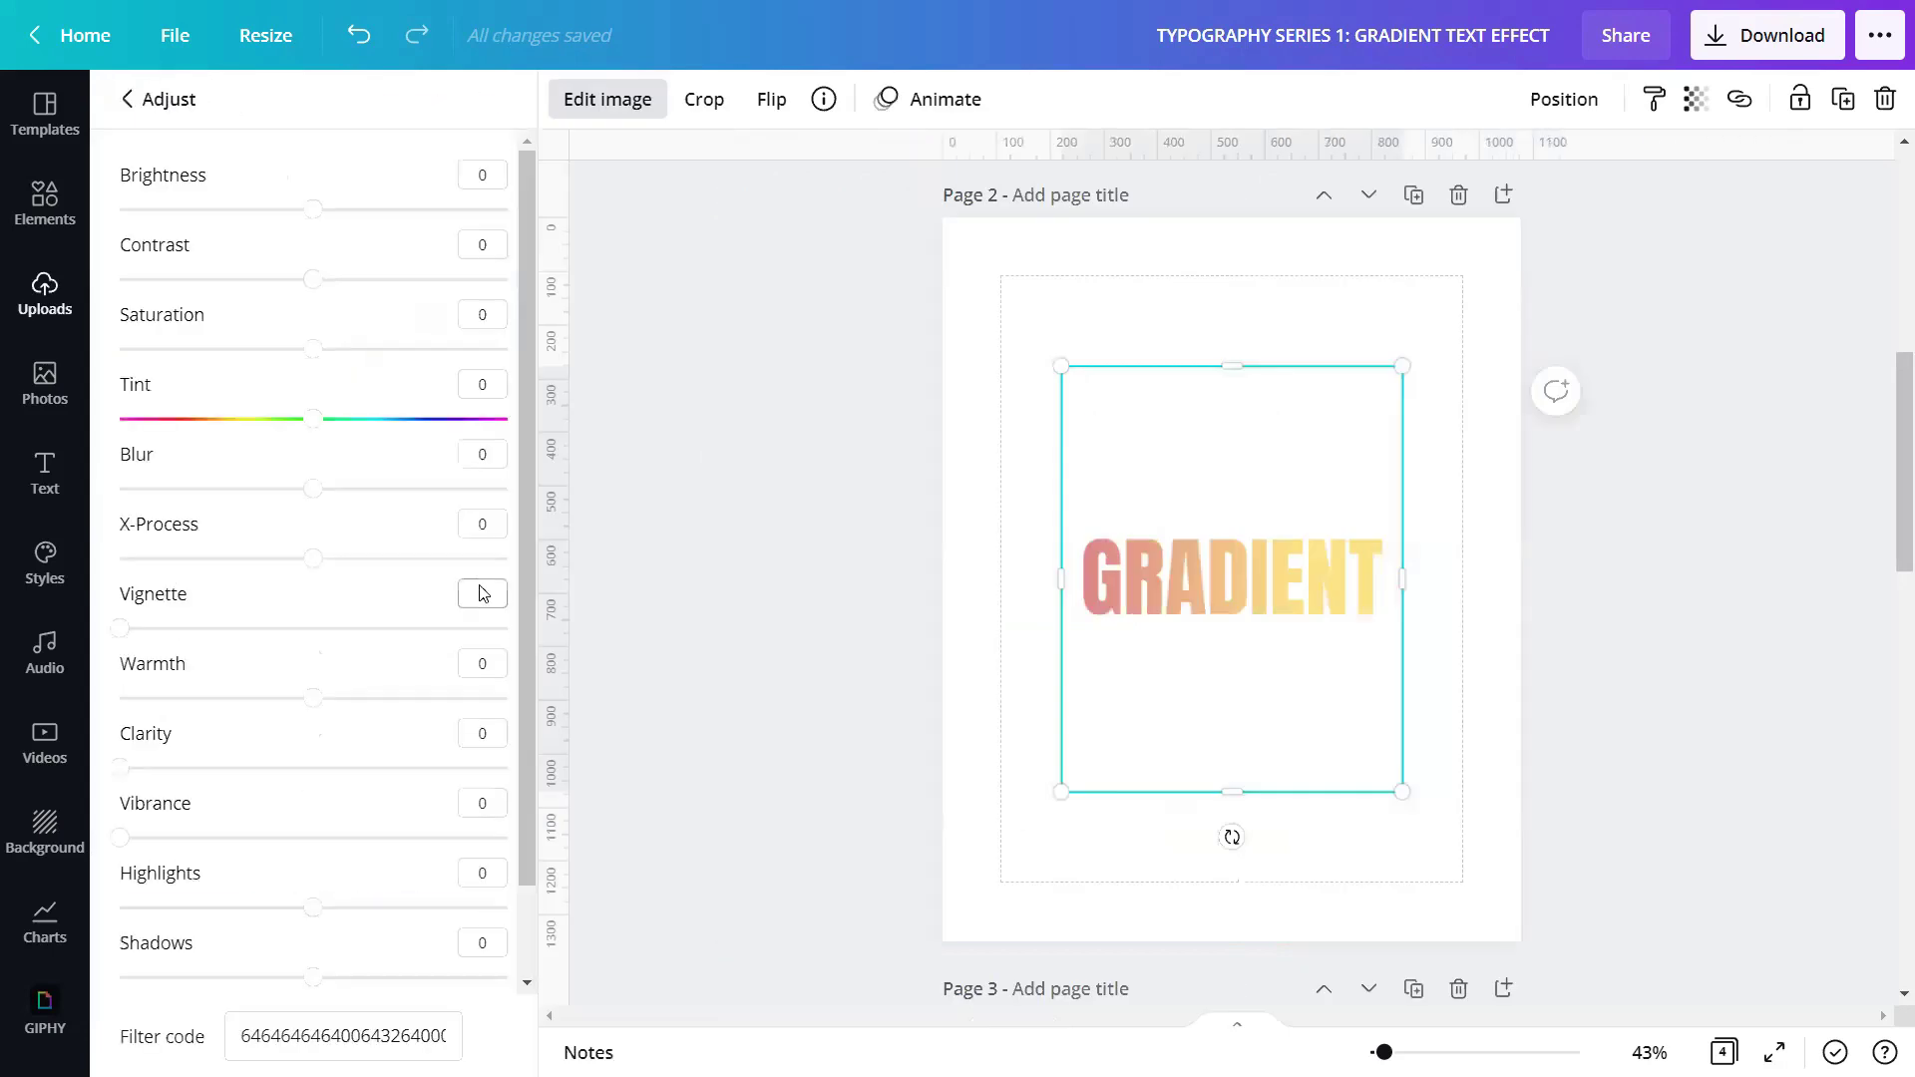
pyautogui.click(487, 175)
pyautogui.click(499, 246)
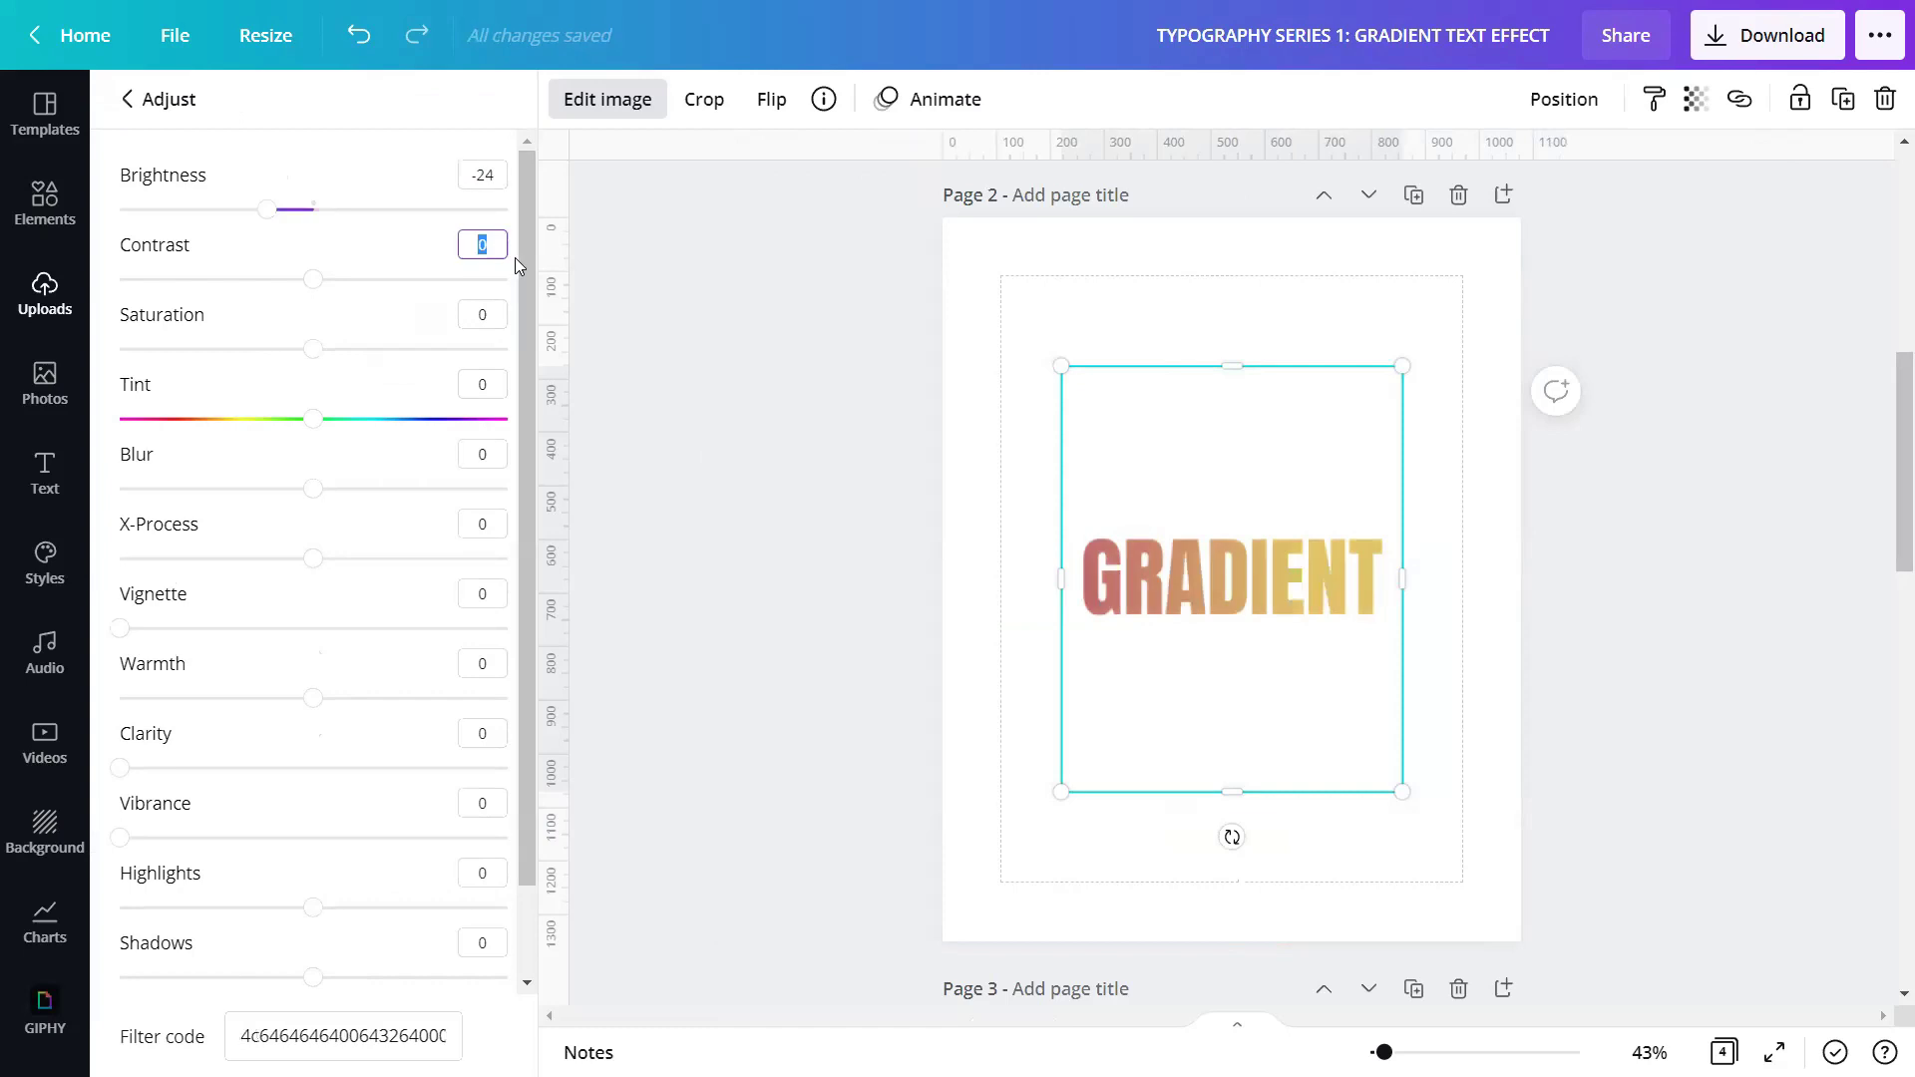
pyautogui.write('5')
pyautogui.click(490, 319)
pyautogui.write('100')
pyautogui.click(485, 739)
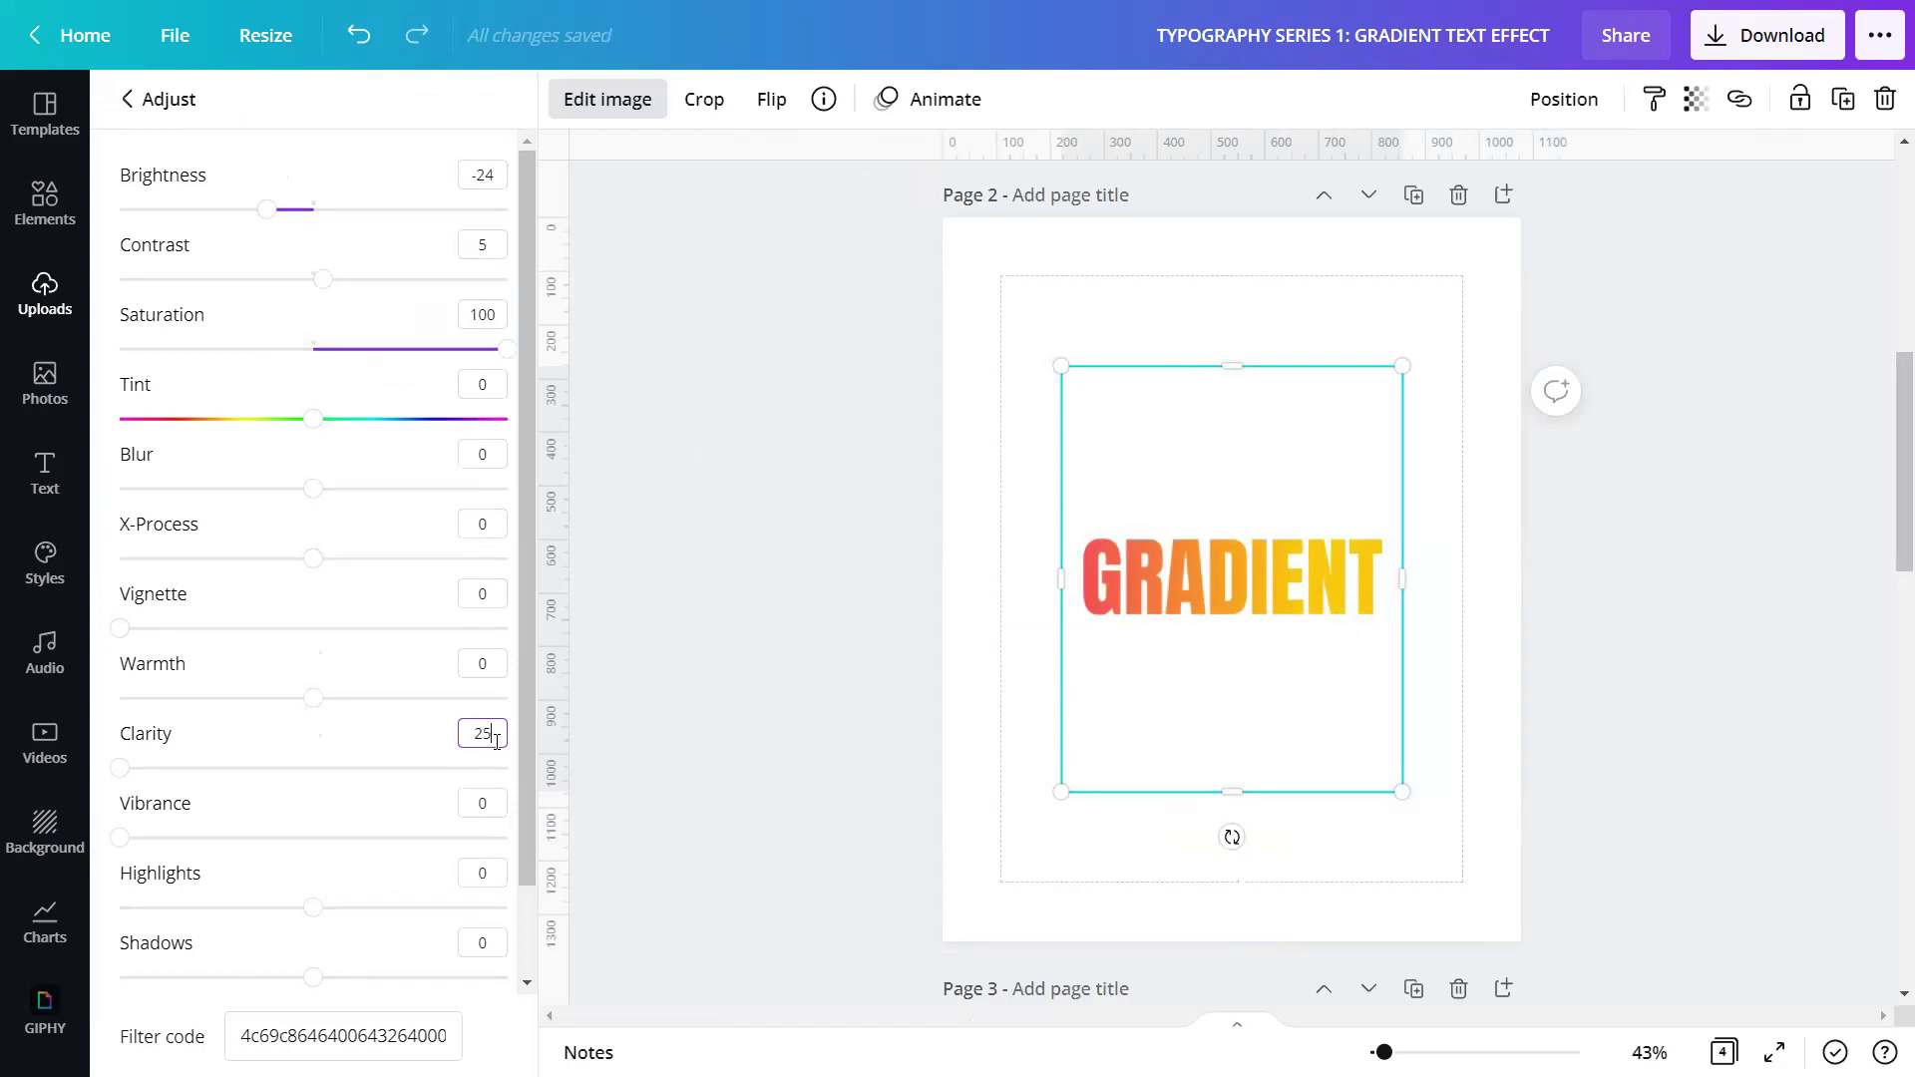
pyautogui.click(494, 944)
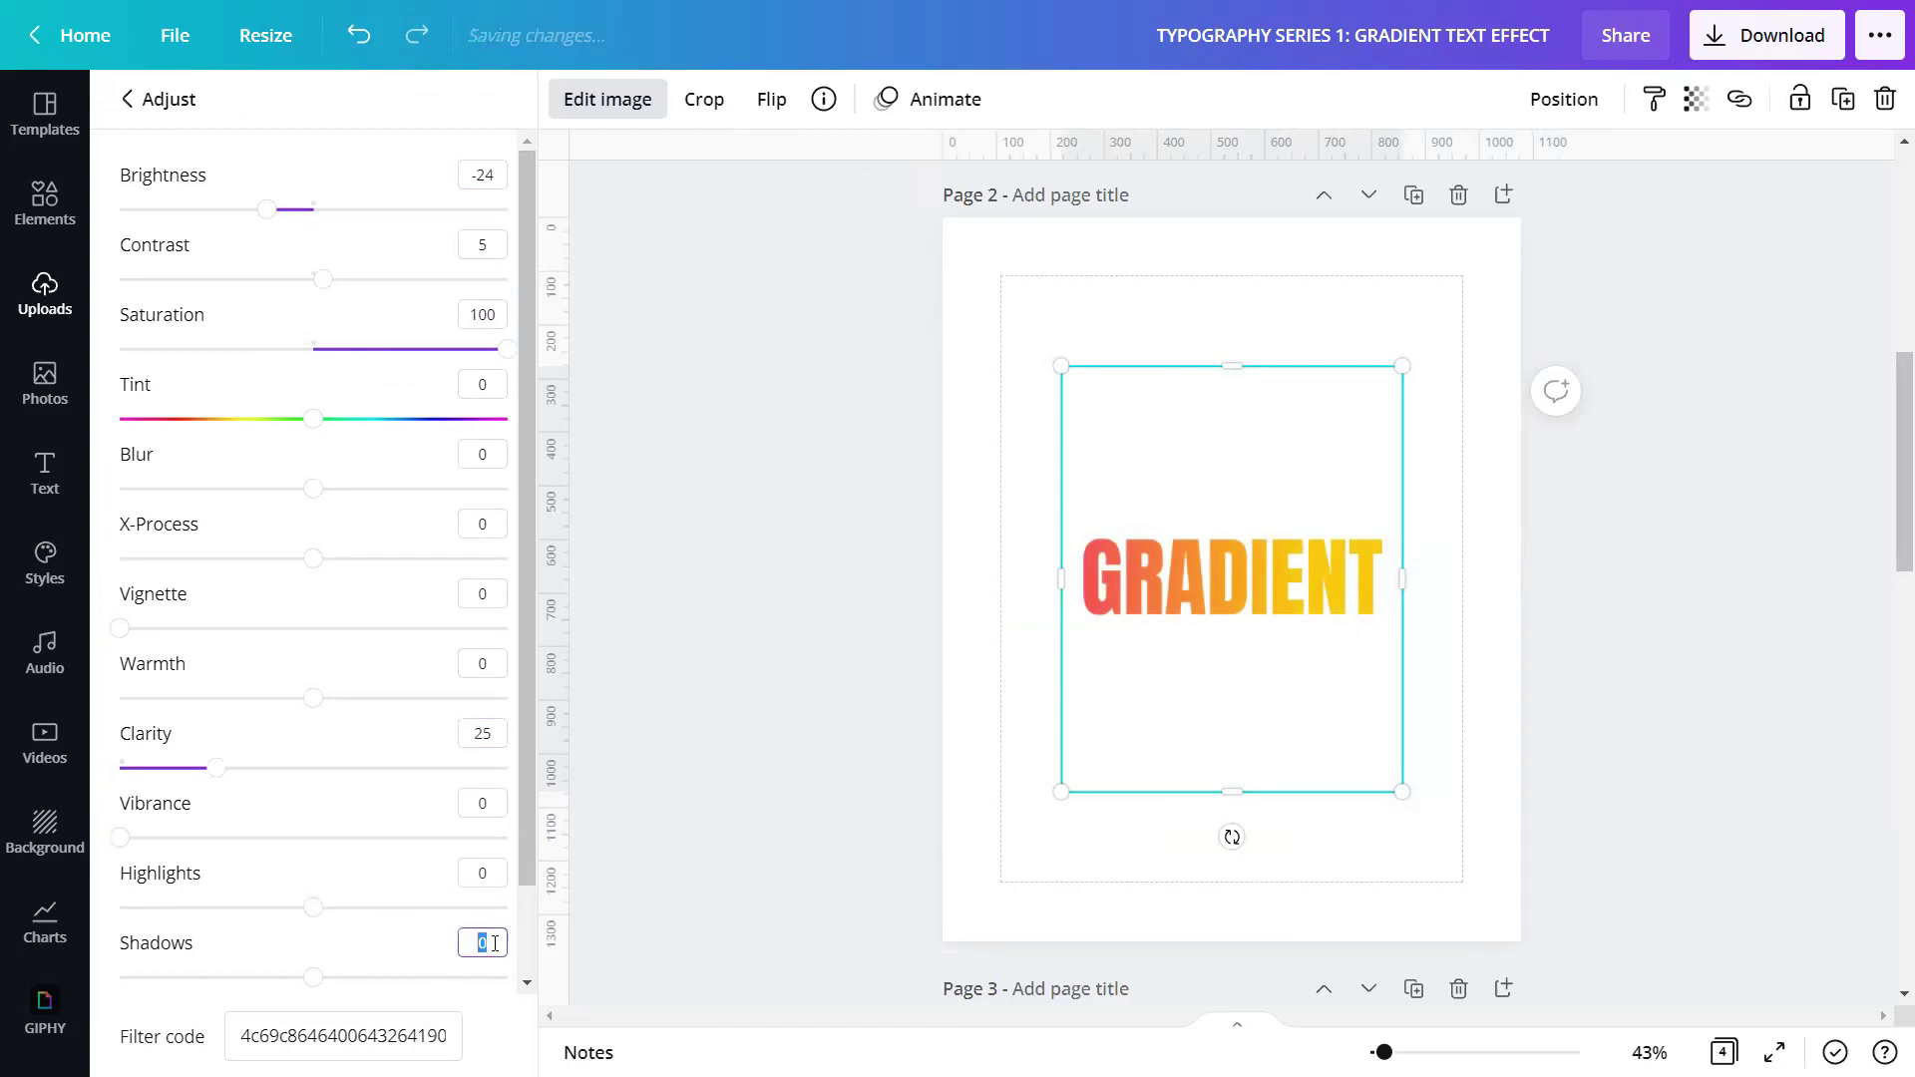
pyautogui.write('-100')
# Step: Zoom in to inspect the adjusted lettering, then begin editing the filter code
pyautogui.scroll(-1, 378, 663)
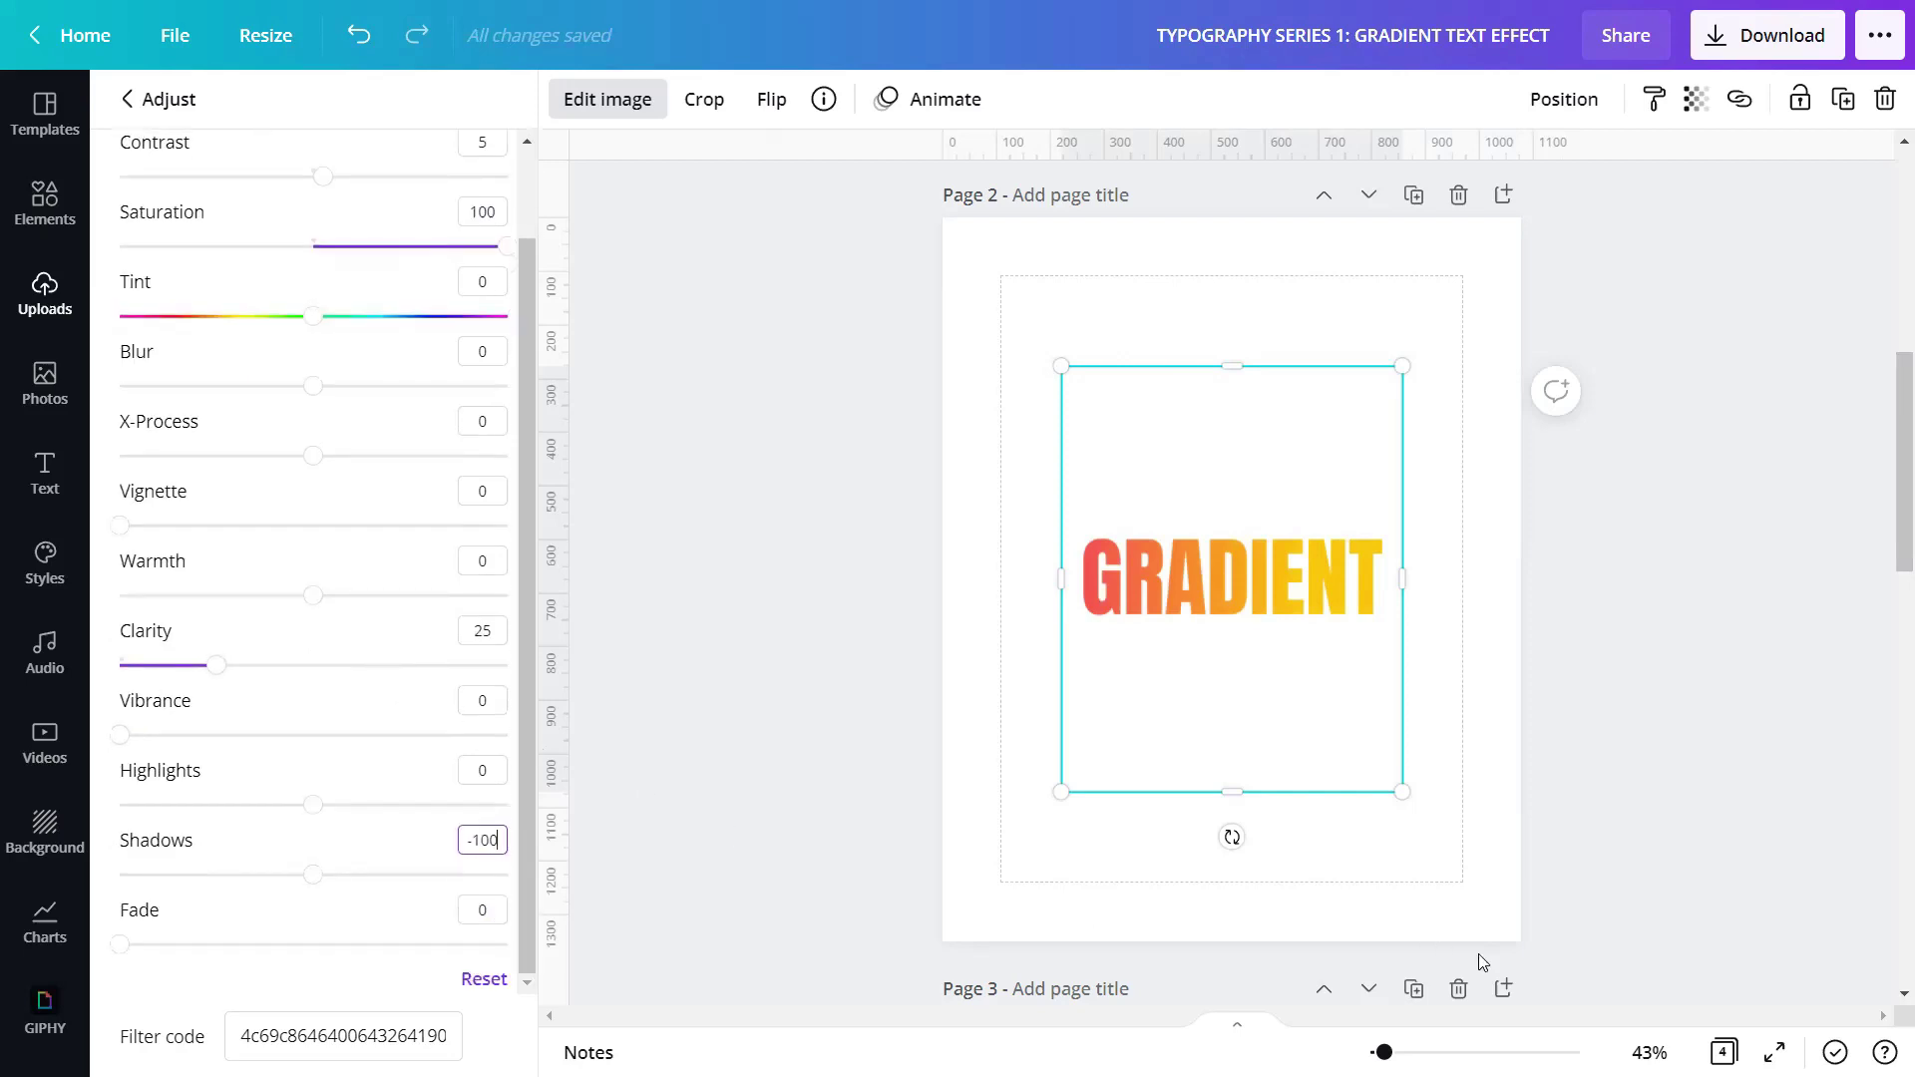
pyautogui.moveTo(1384, 1052); pyautogui.dragTo(1411, 1053)
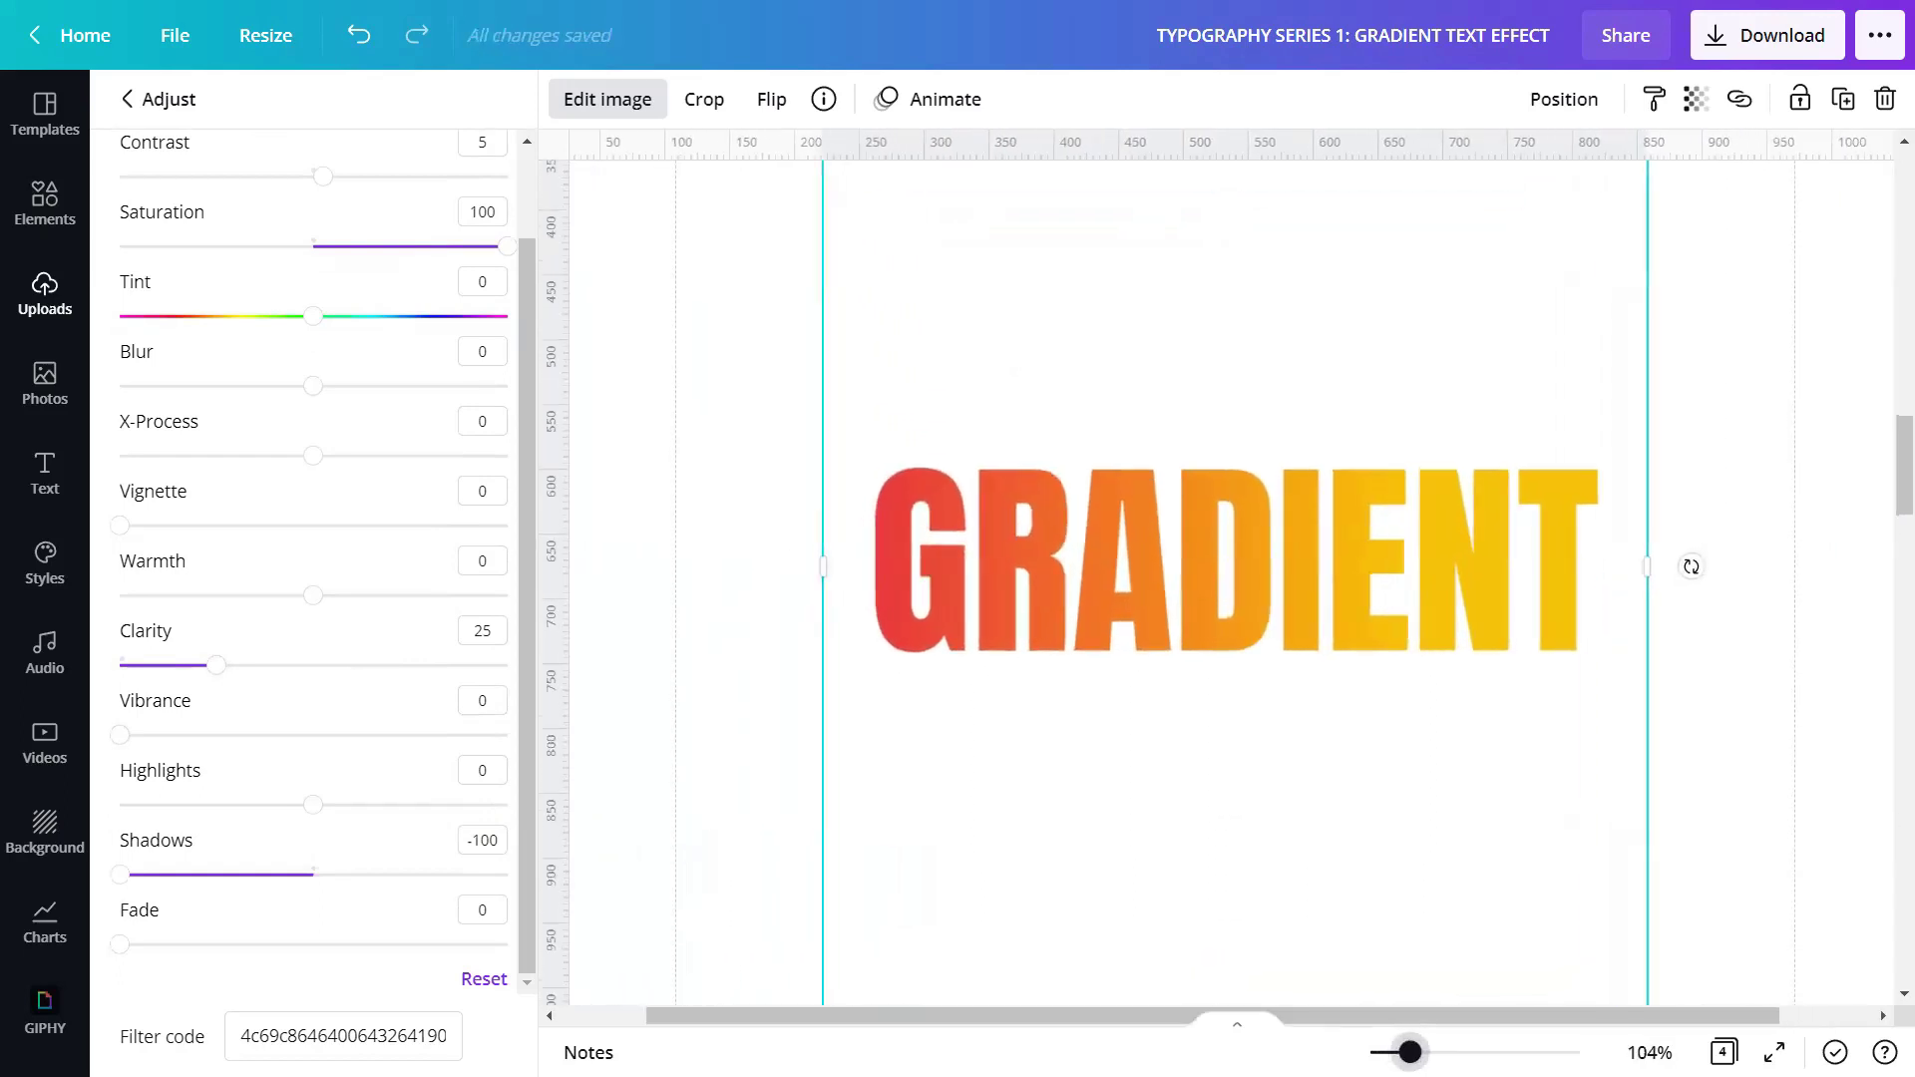
pyautogui.moveTo(1410, 1052); pyautogui.dragTo(1386, 1052)
pyautogui.scroll(-8, 1311, 986)
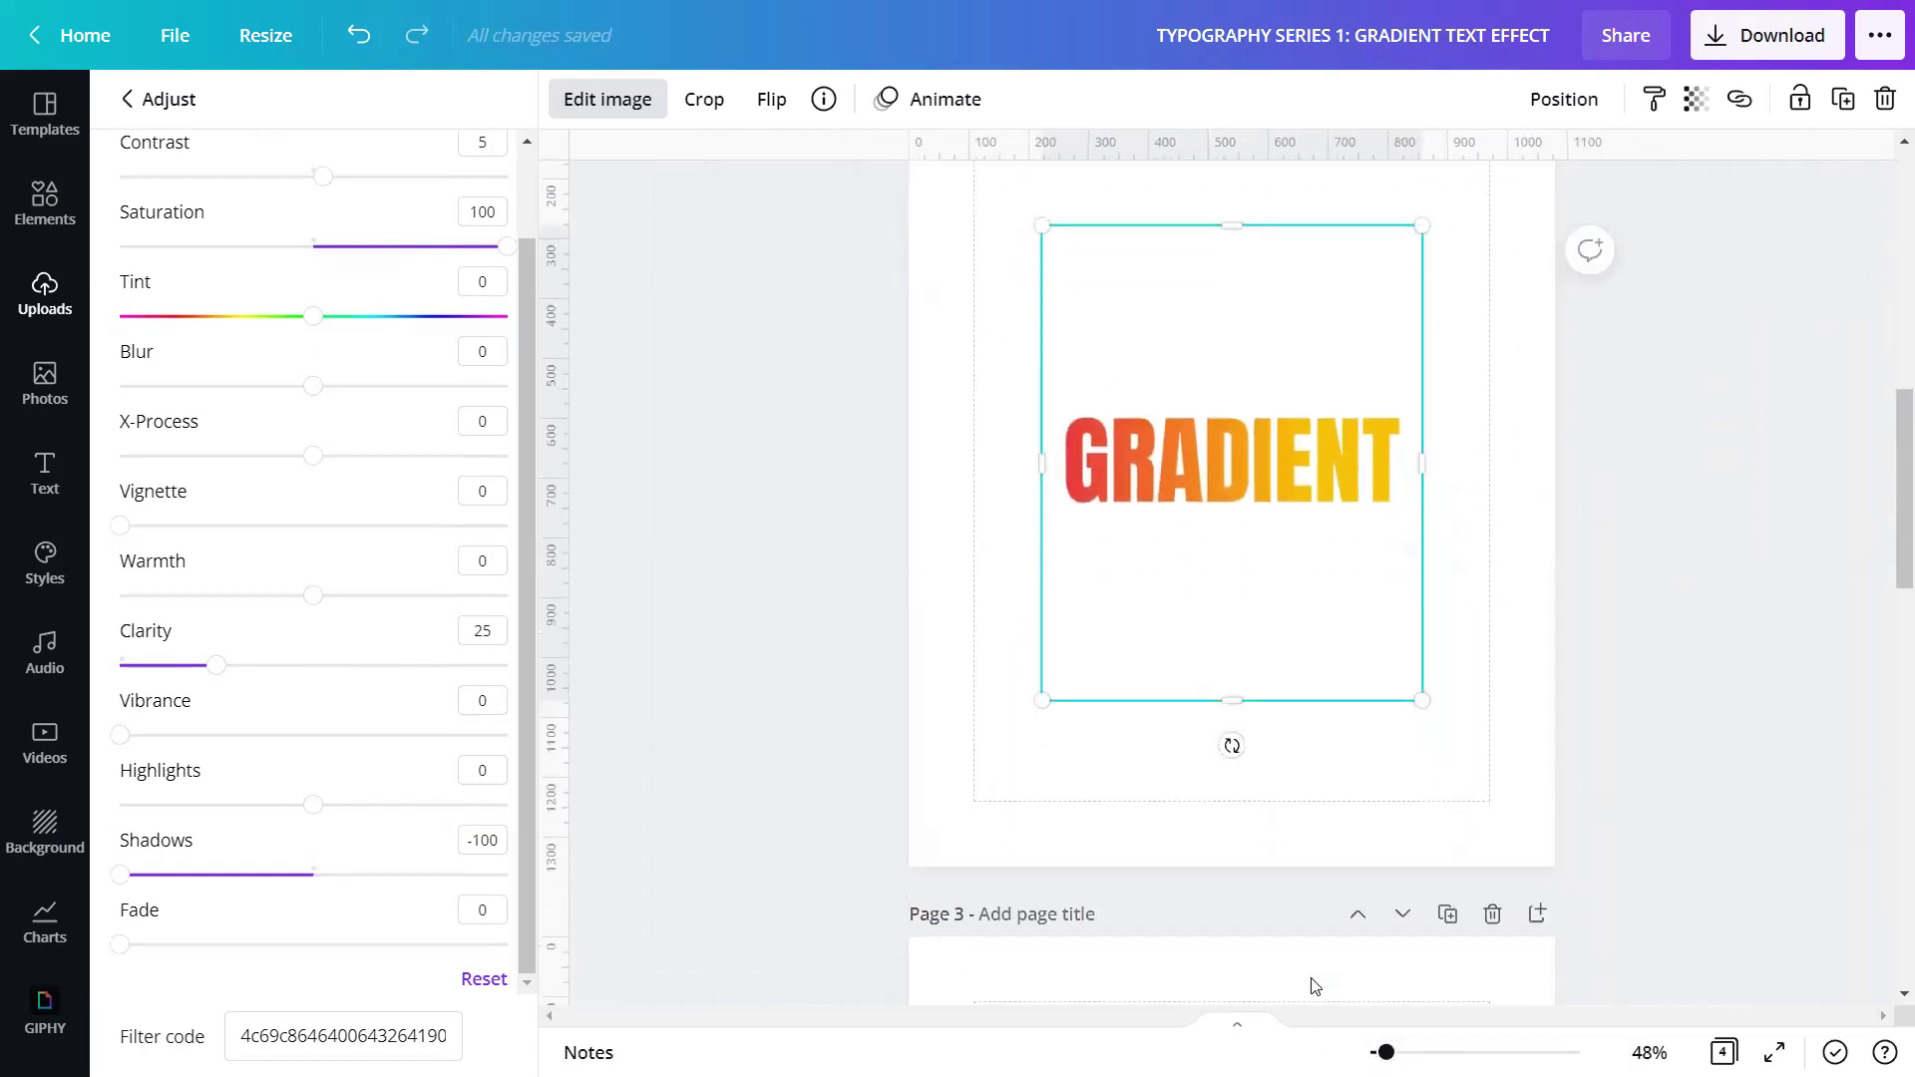
pyautogui.scroll(-1, 1310, 988)
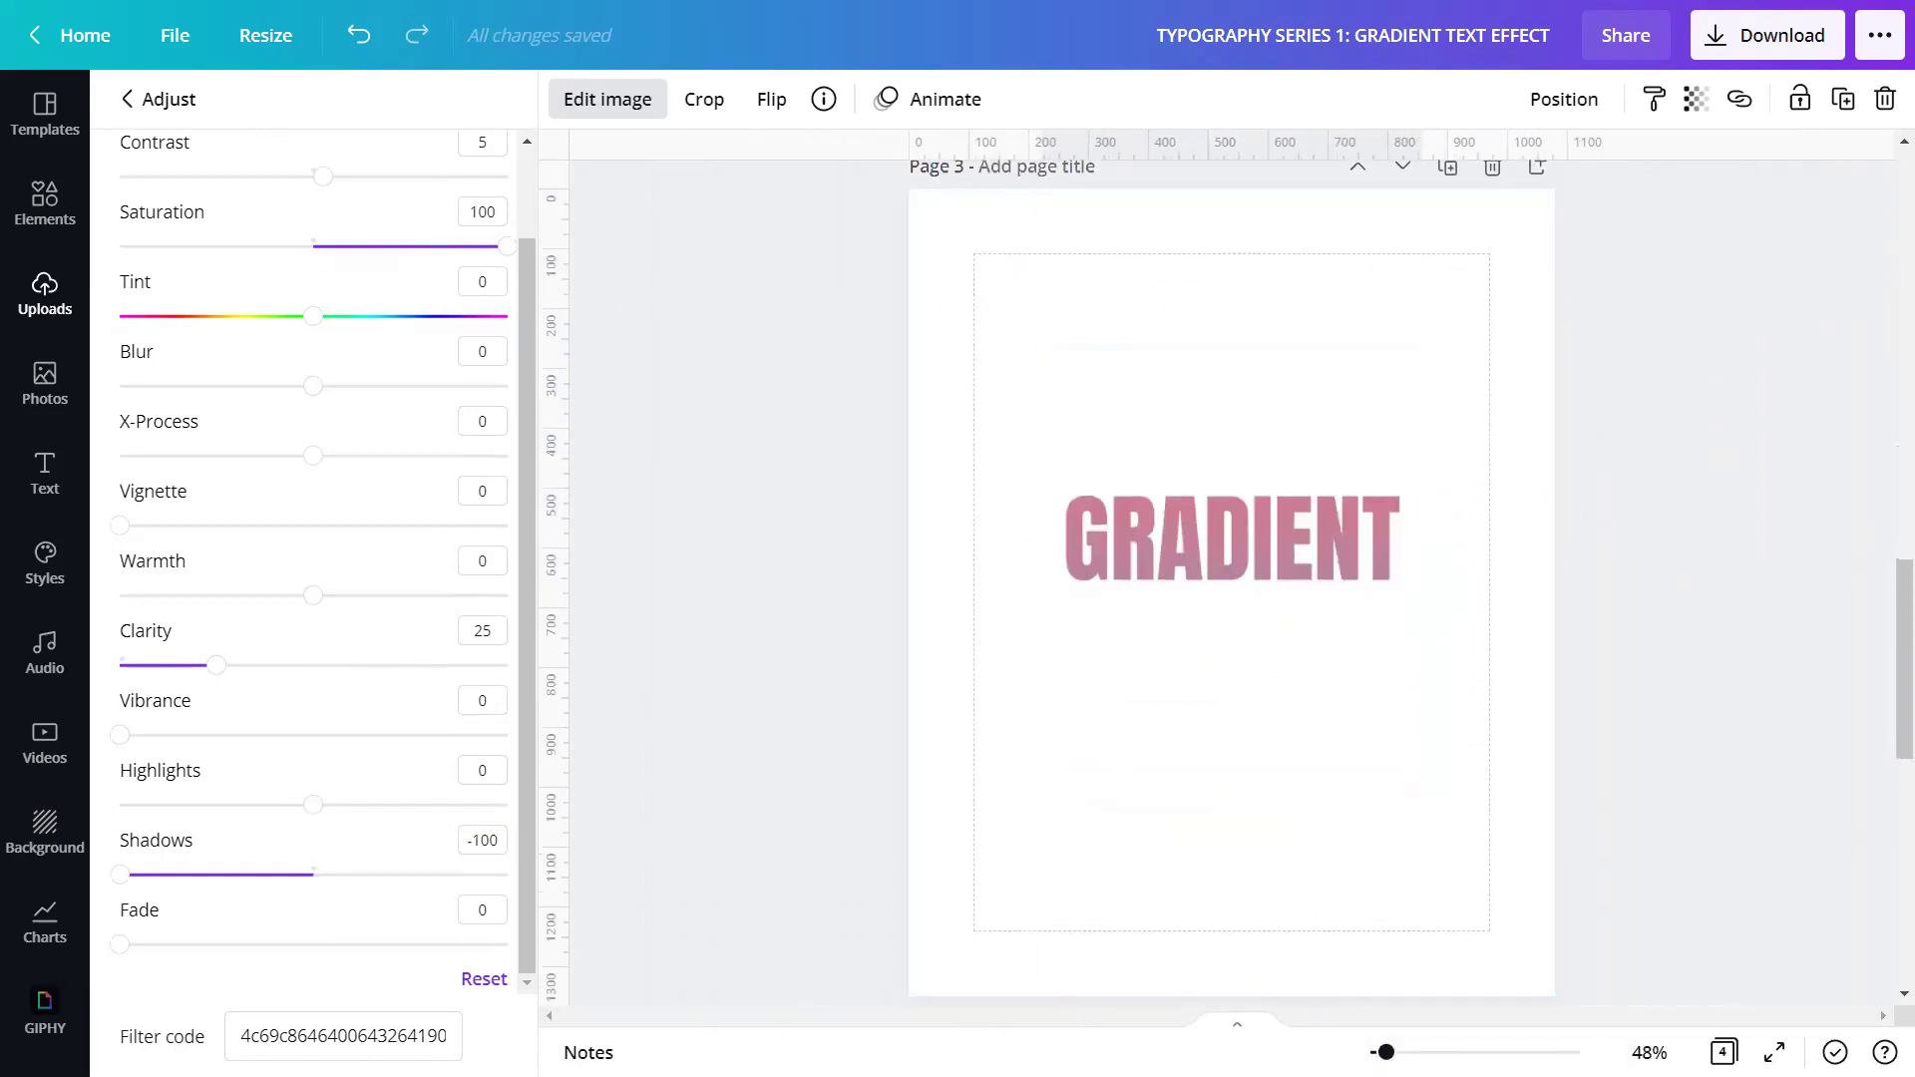
pyautogui.click(363, 1033)
# Step: Replace the filter code of page 3's GRADIENT image with the shared code copied from page 2
pyautogui.doubleClick(362, 1033)
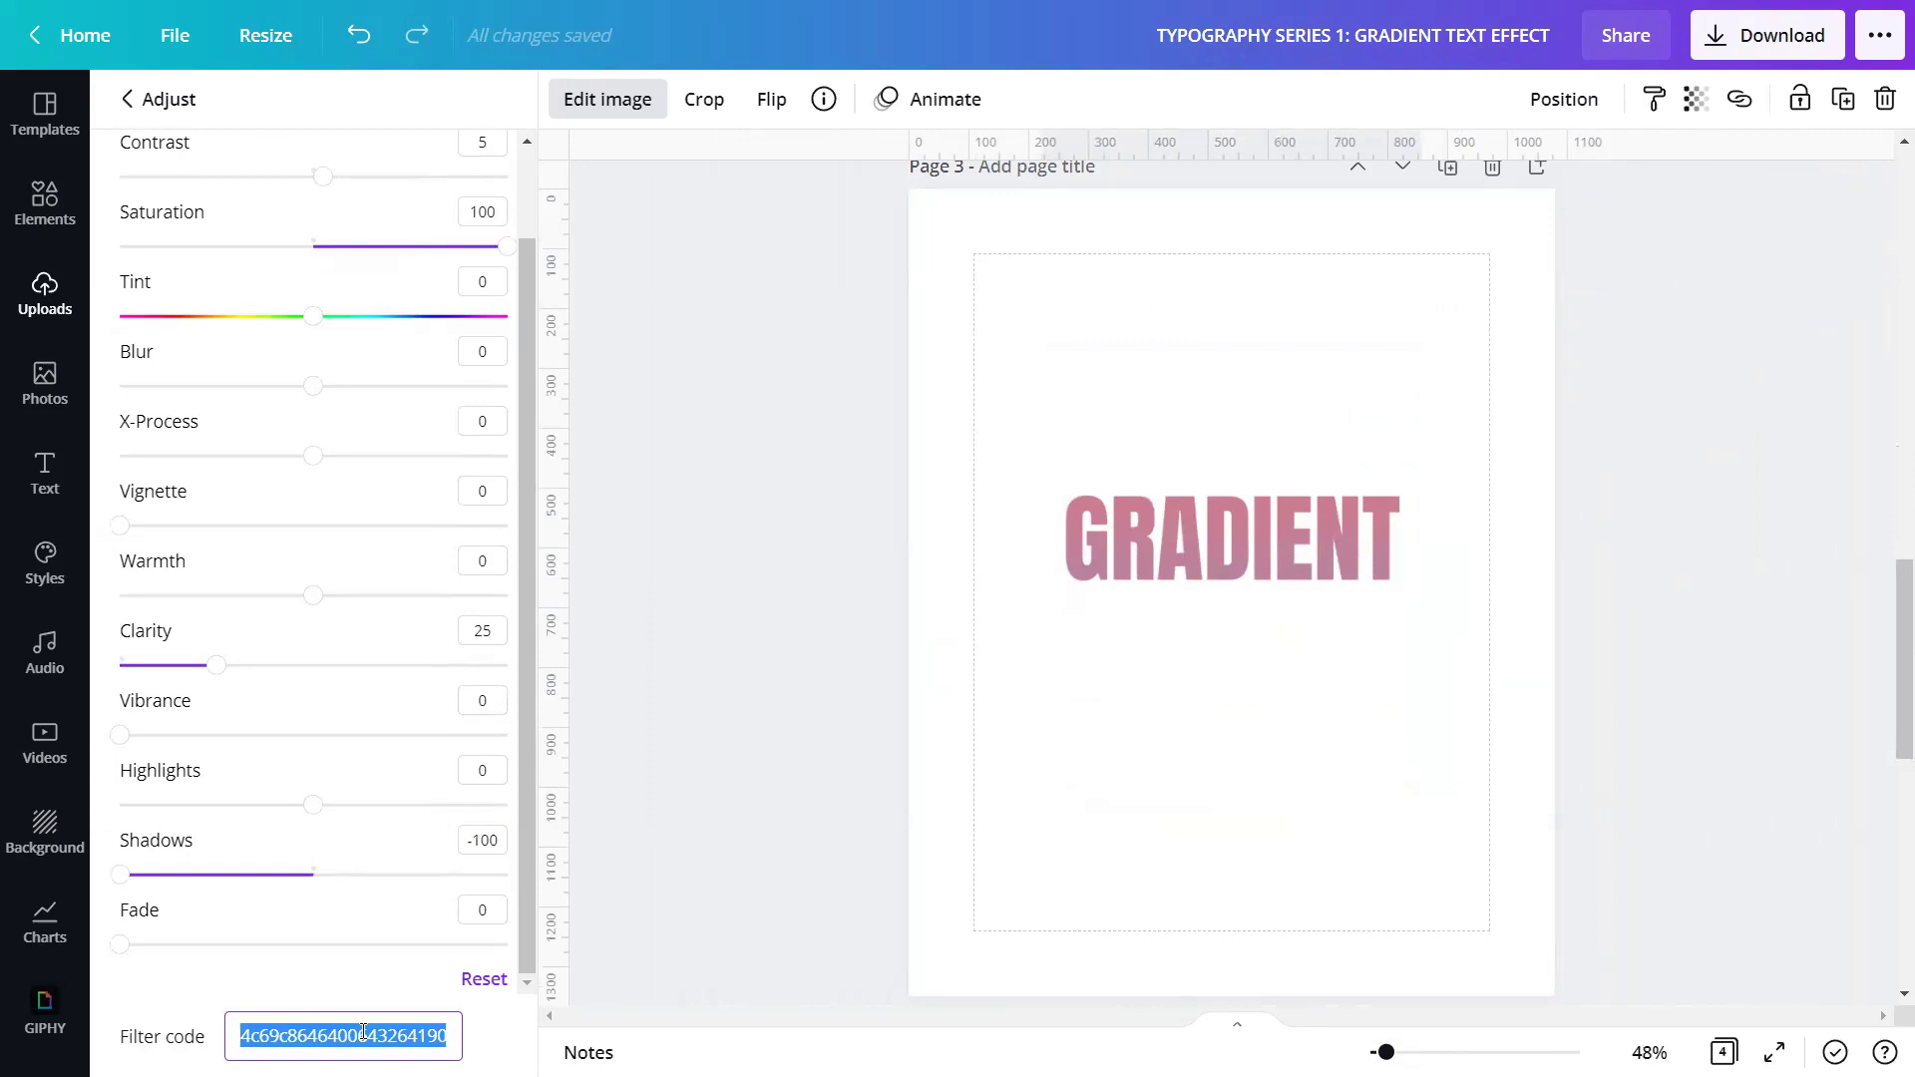
pyautogui.click(1185, 545)
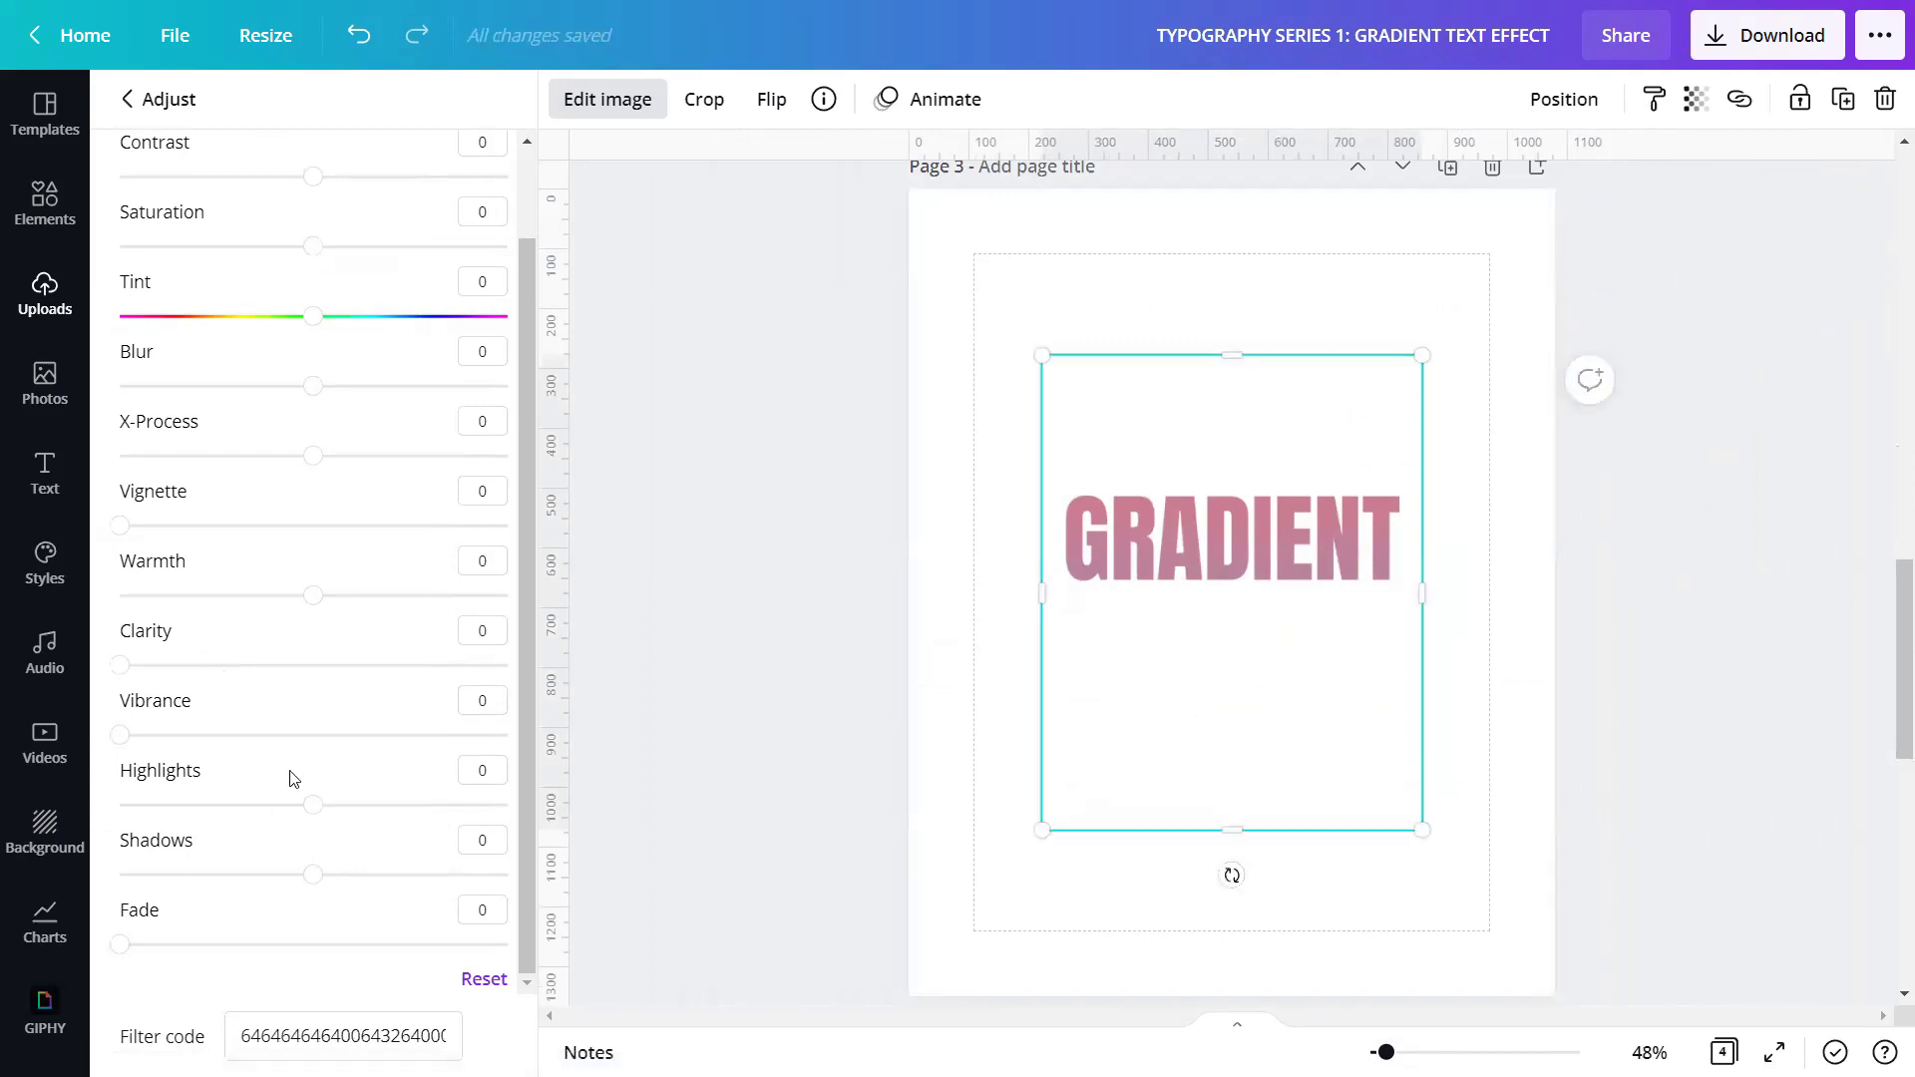
pyautogui.click(299, 1035)
pyautogui.moveTo(313, 1034); pyautogui.dragTo(457, 1038)
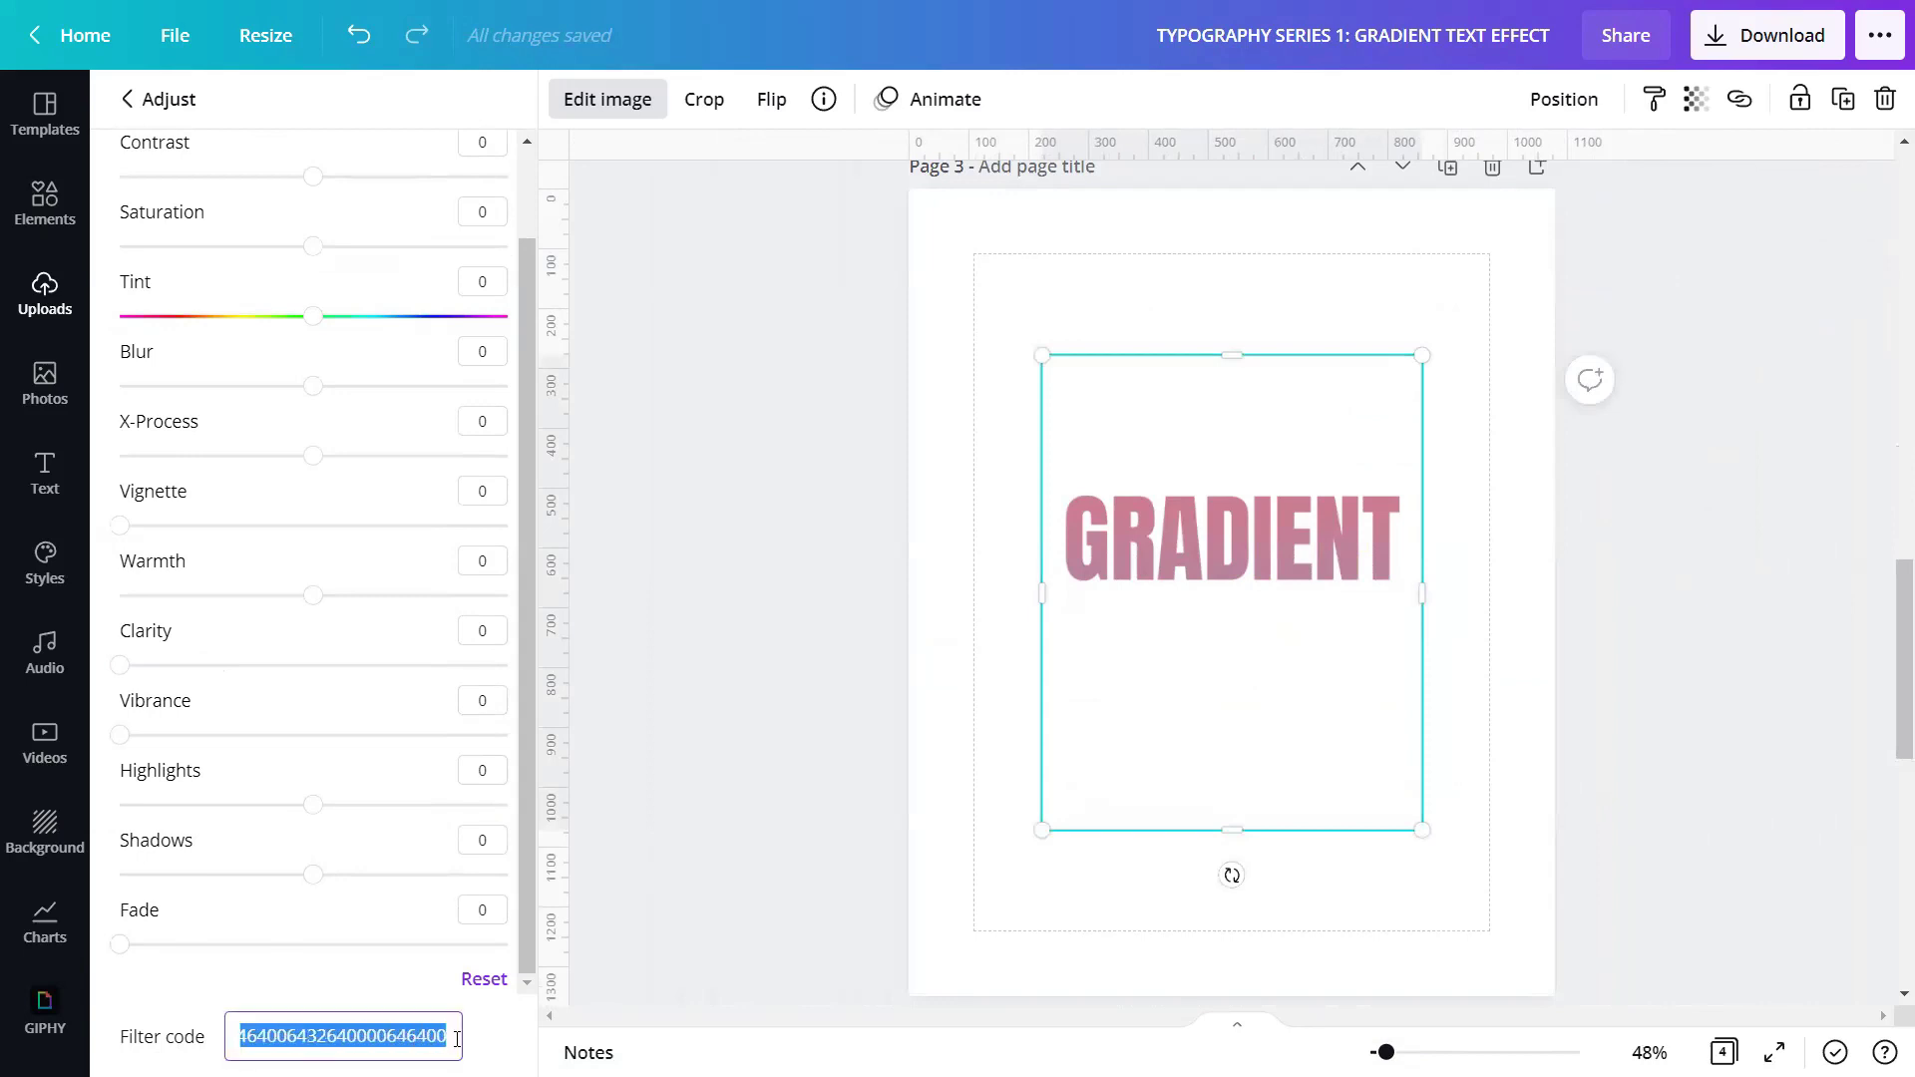
pyautogui.press('BackSpace')
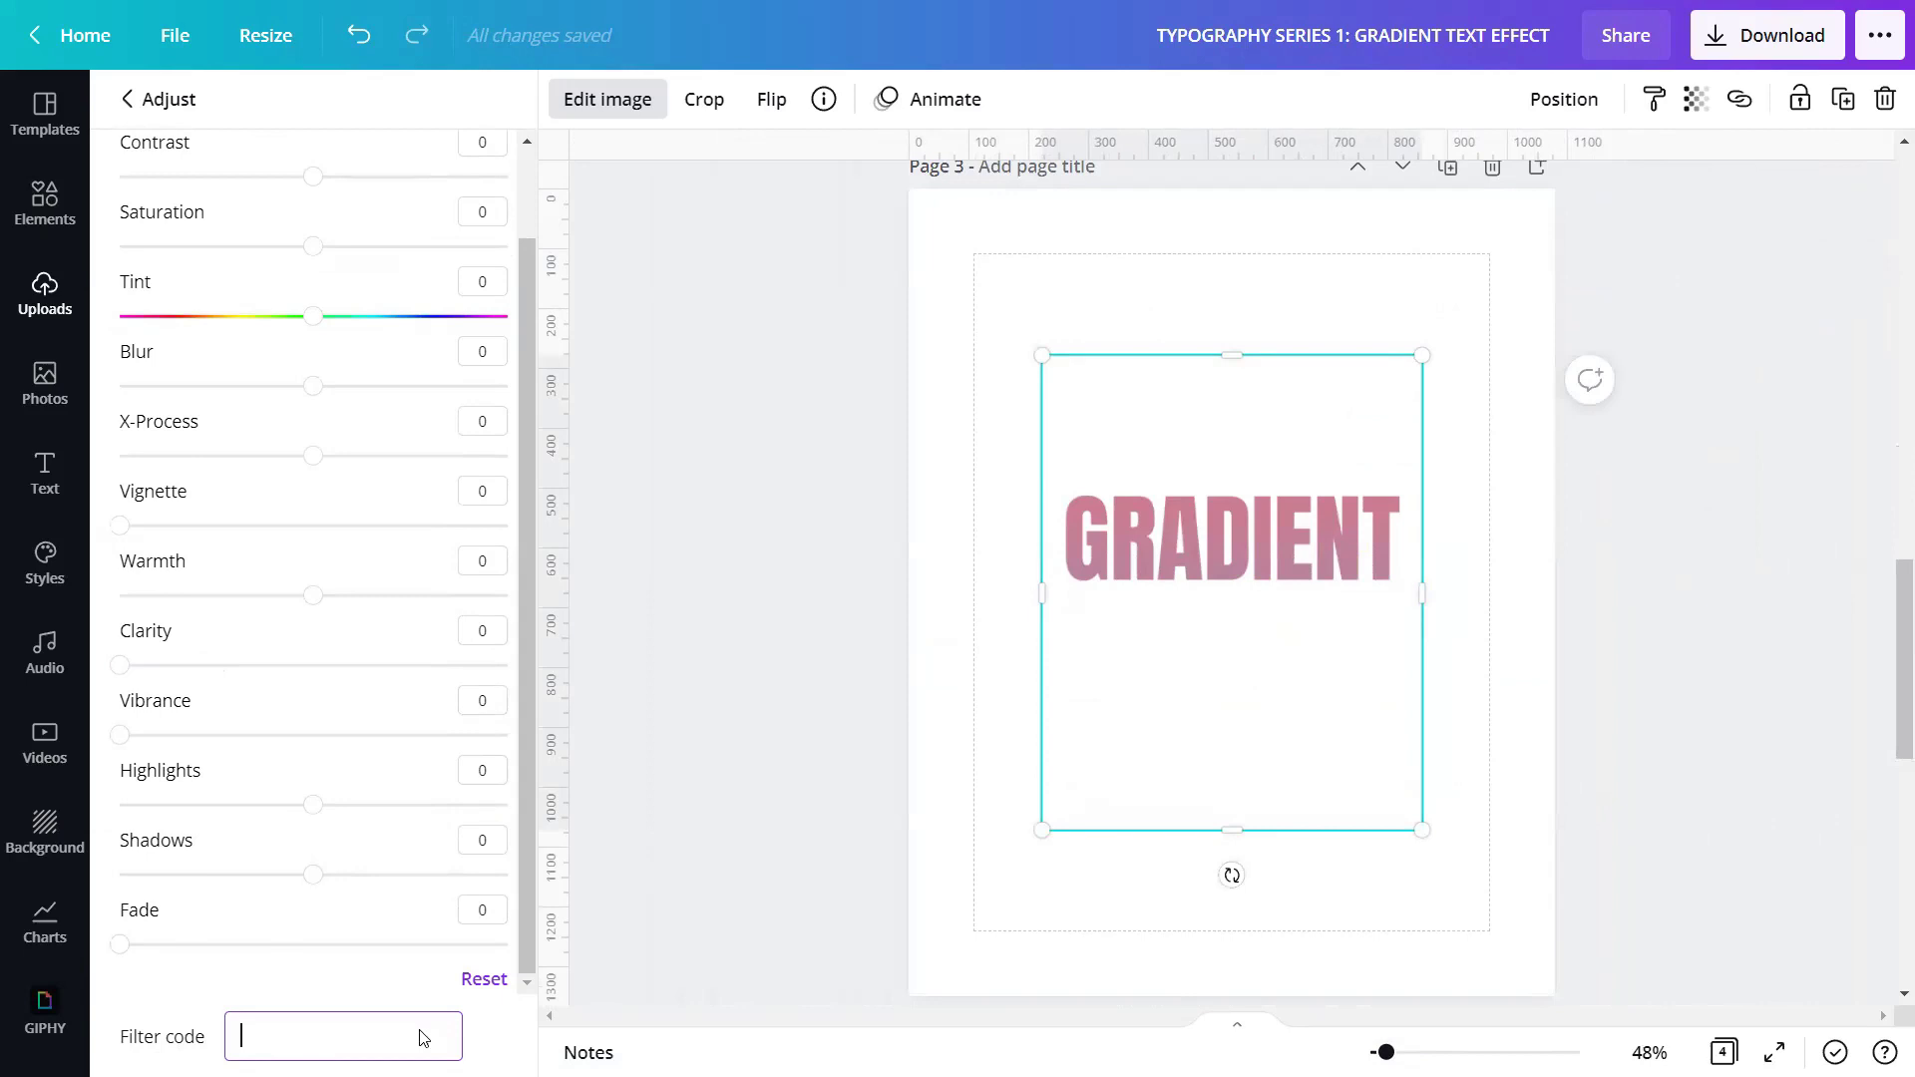
pyautogui.hotkey('ctrl', 'v')
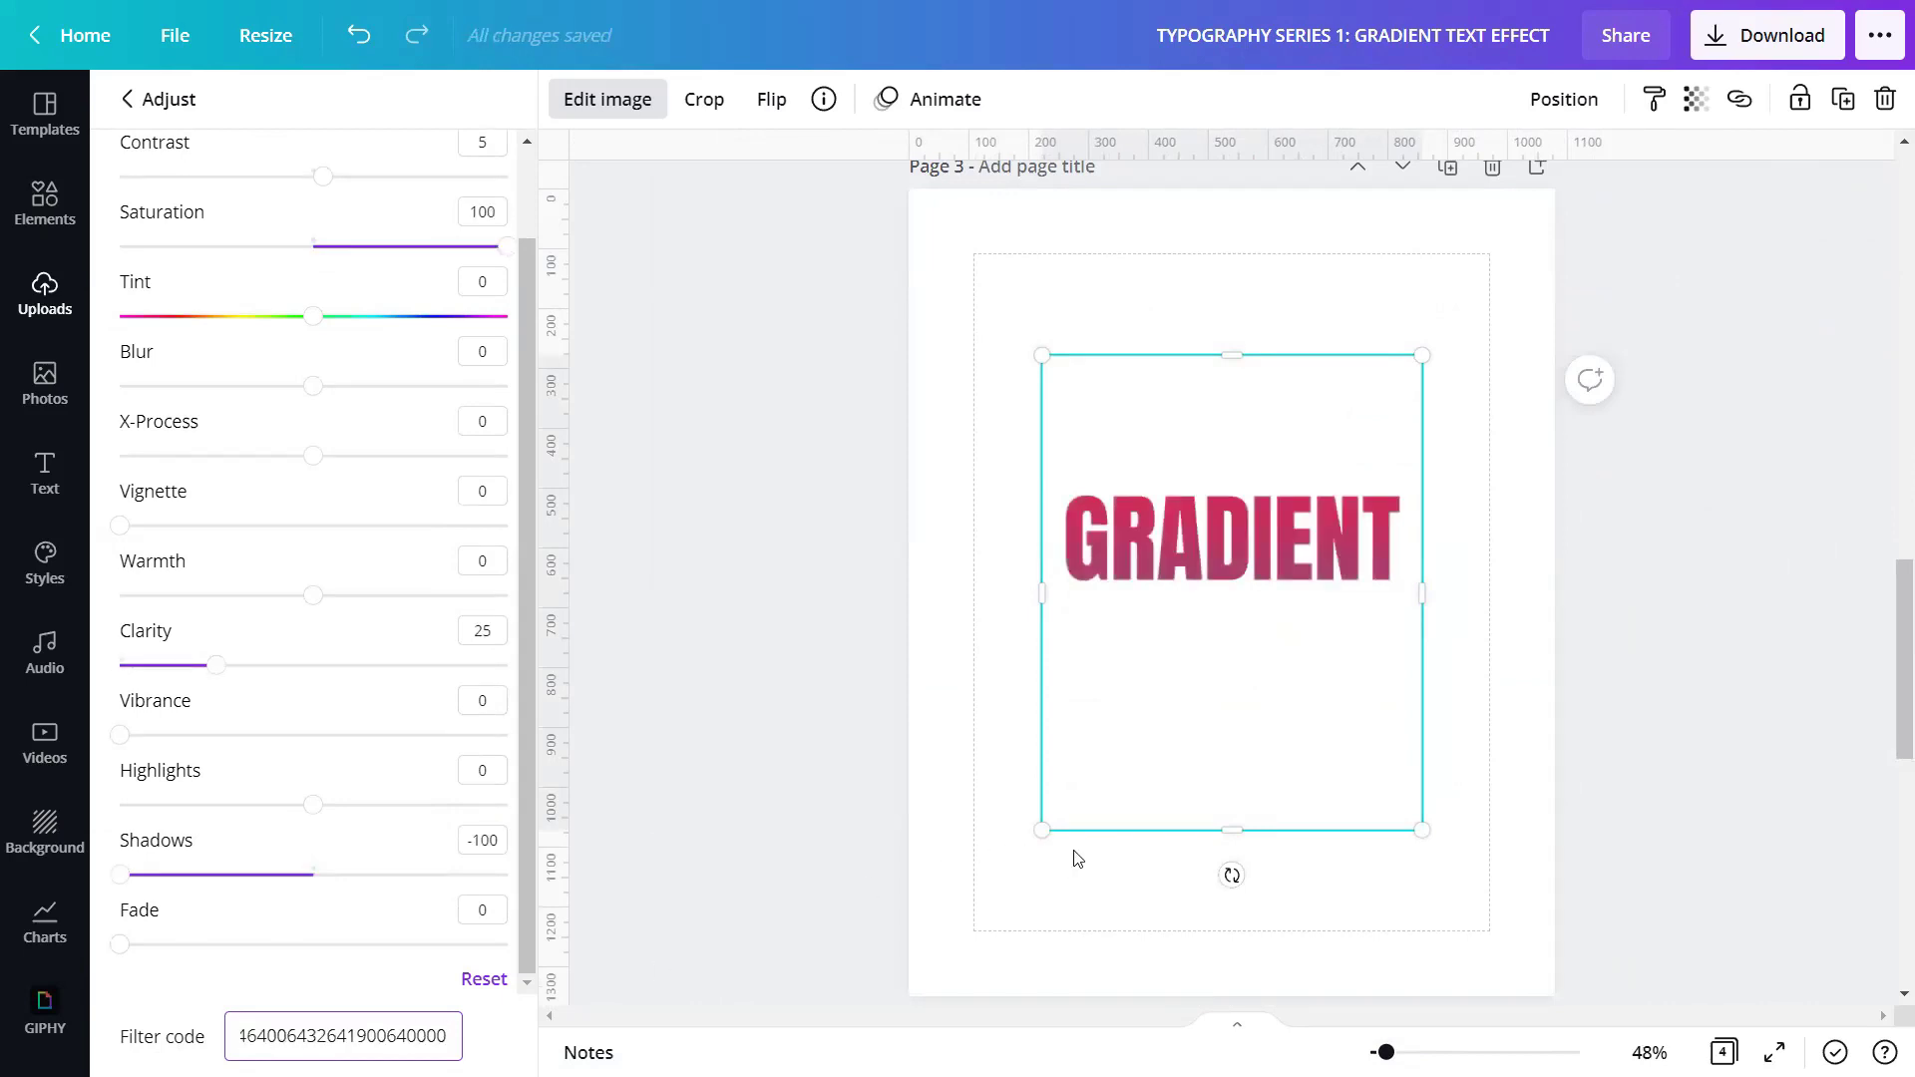
# Step: Paste the same filter code onto page 4's tan GRADIENT image and finish adjusting
pyautogui.scroll(-8, 1107, 818)
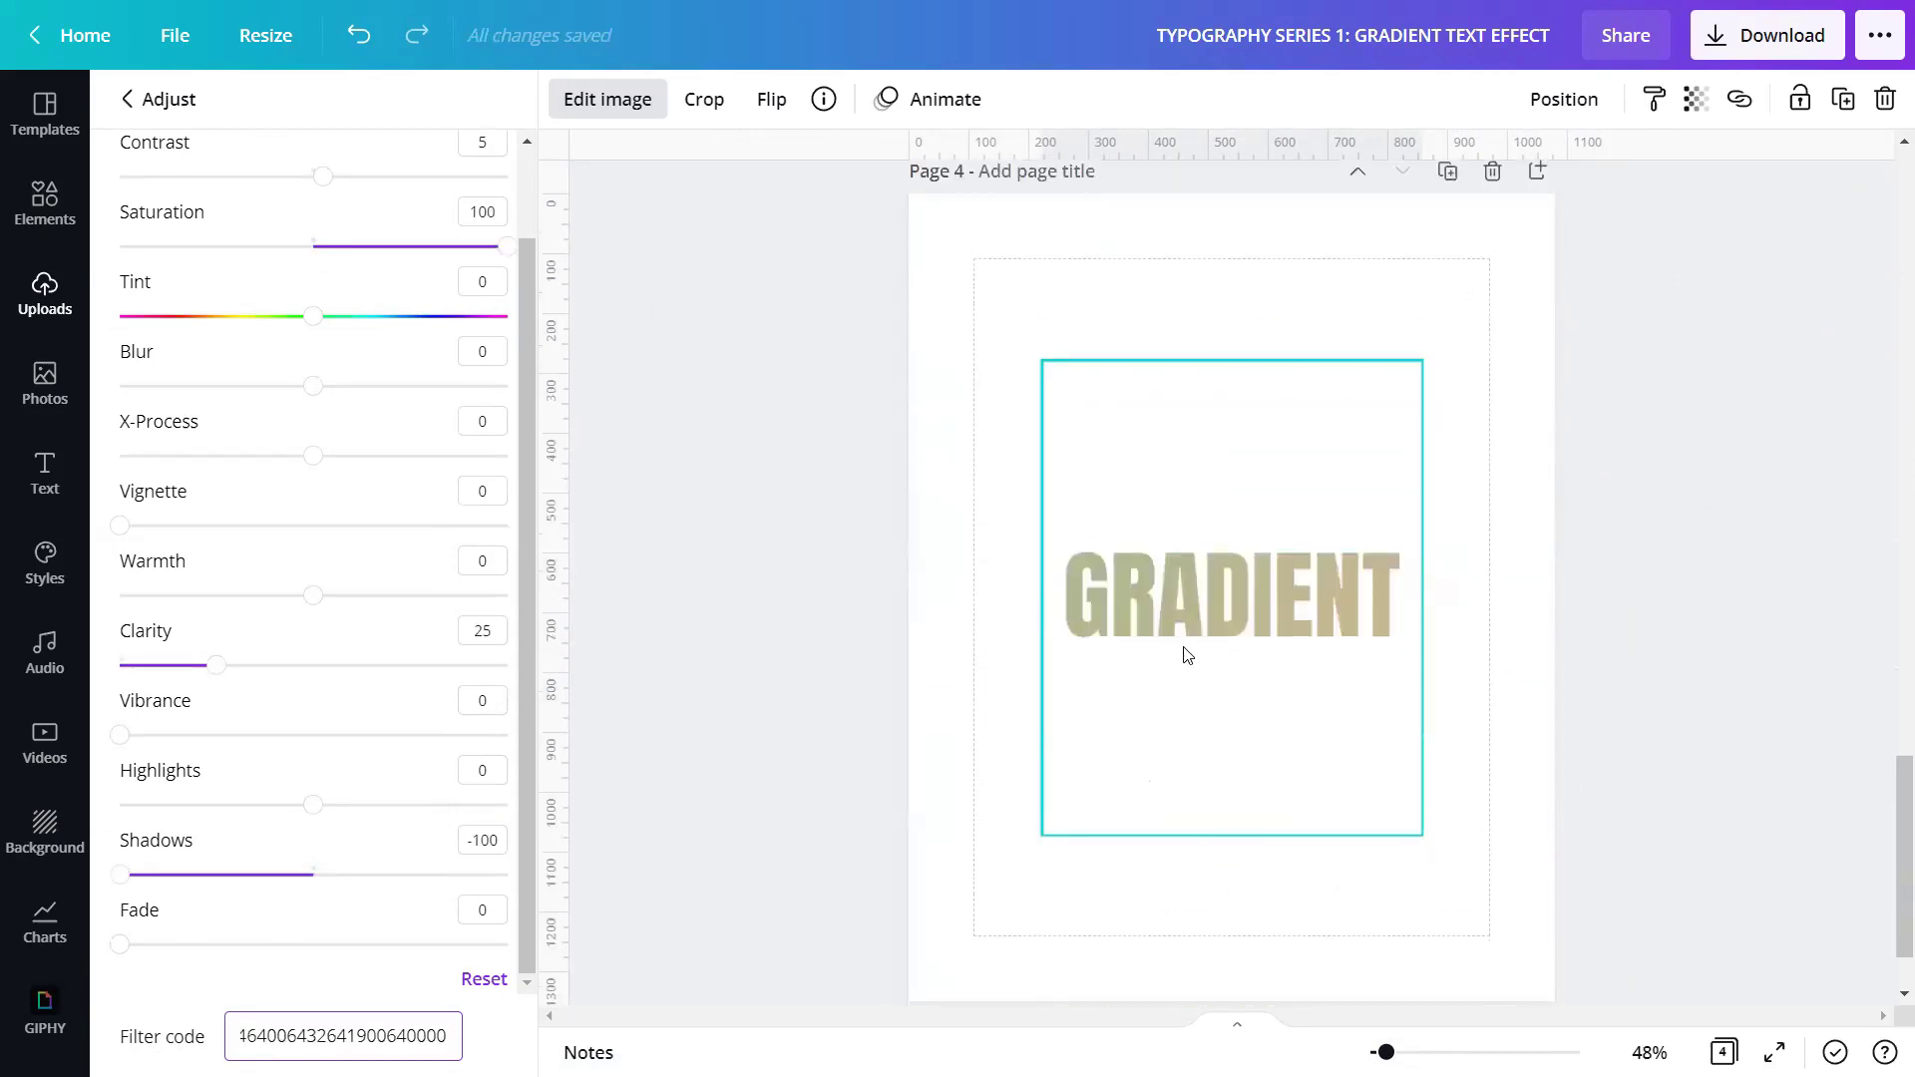
pyautogui.click(1187, 654)
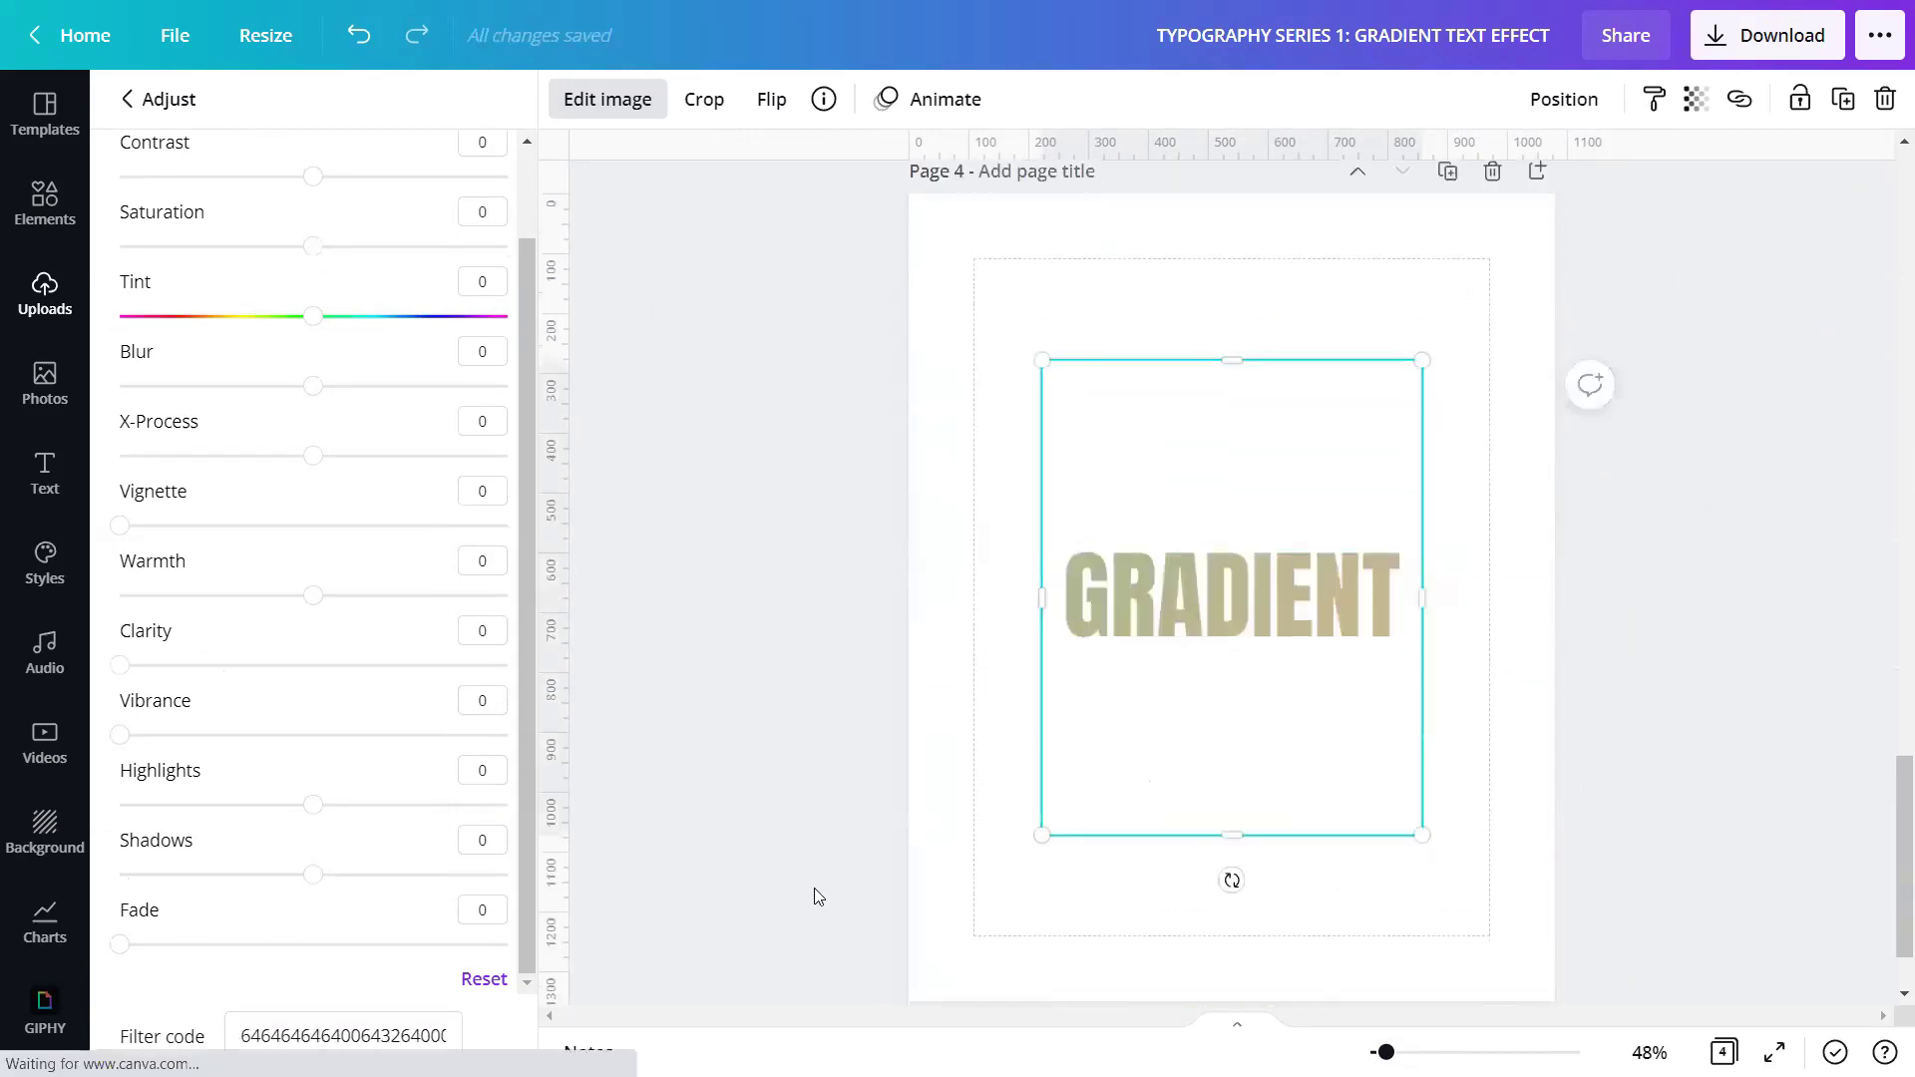
pyautogui.click(242, 1033)
pyautogui.press('BackSpace')
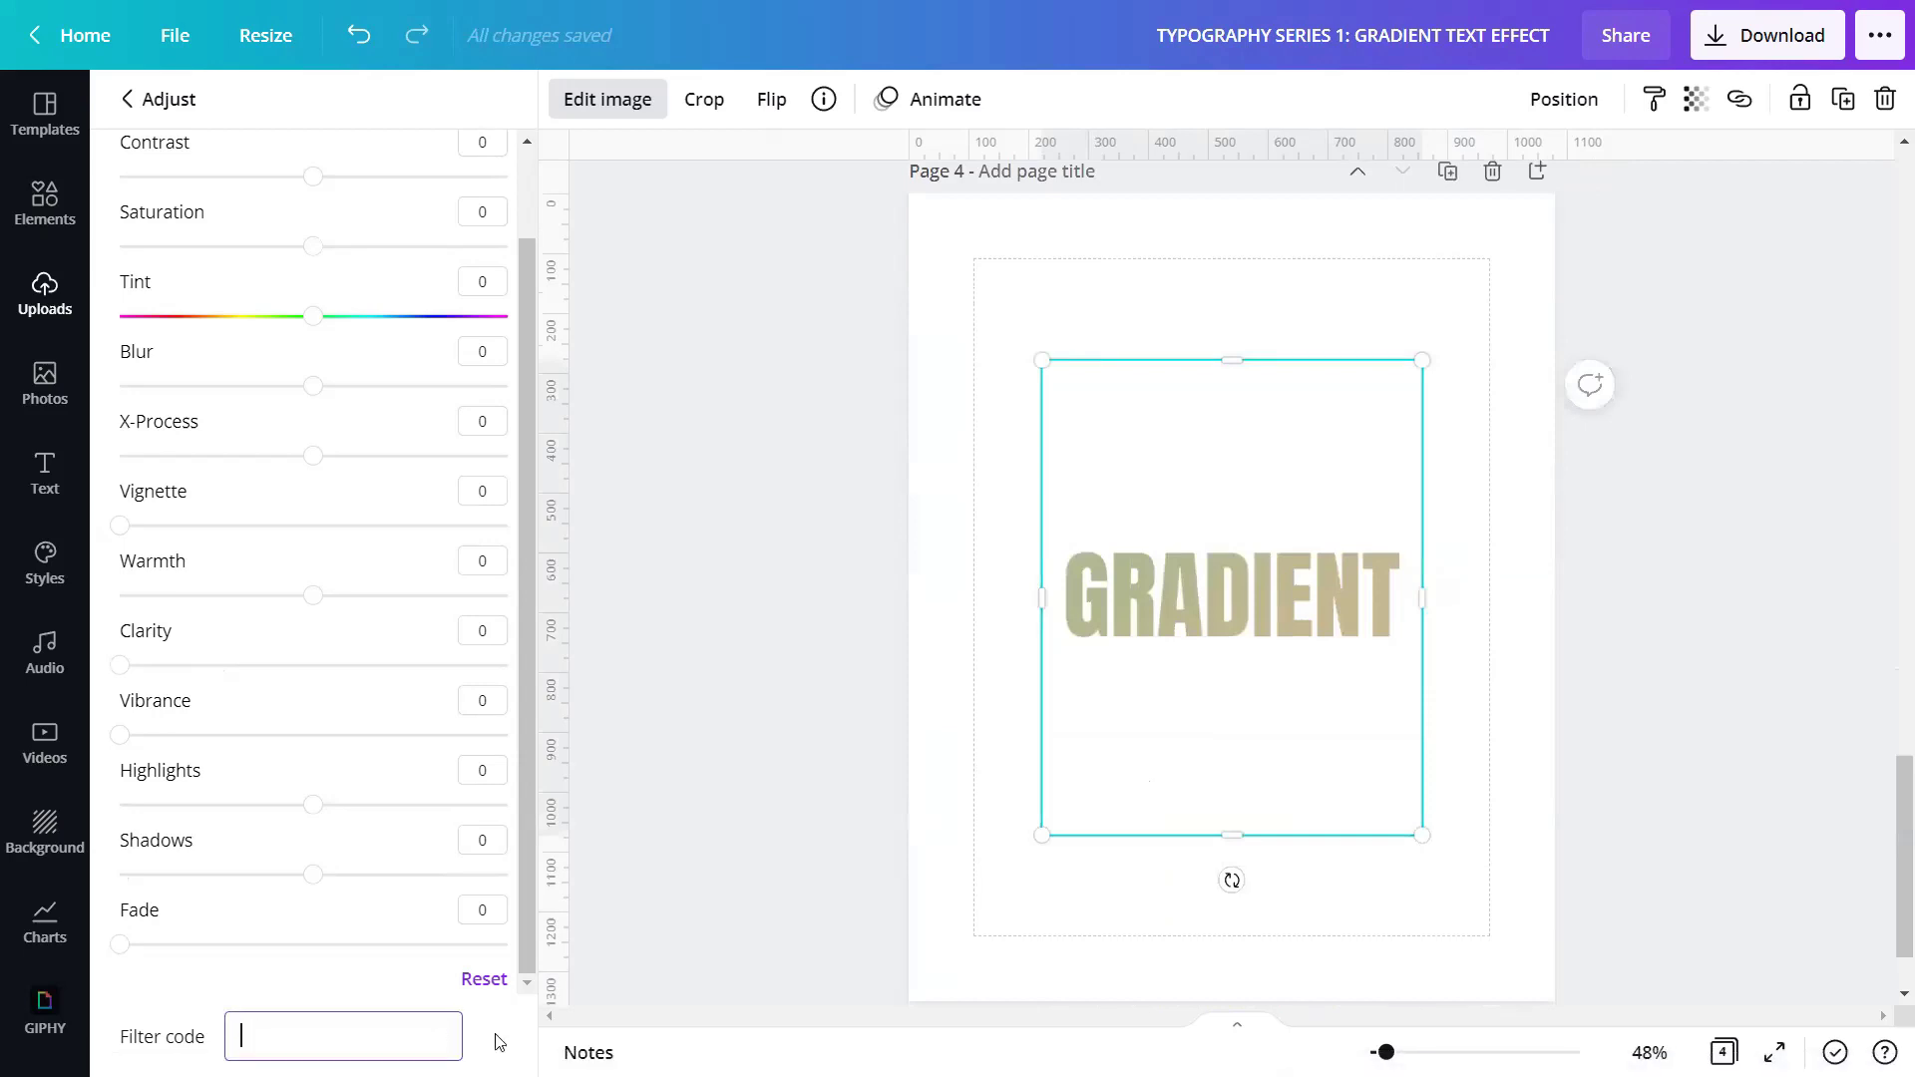
pyautogui.hotkey('ctrl', 'v')
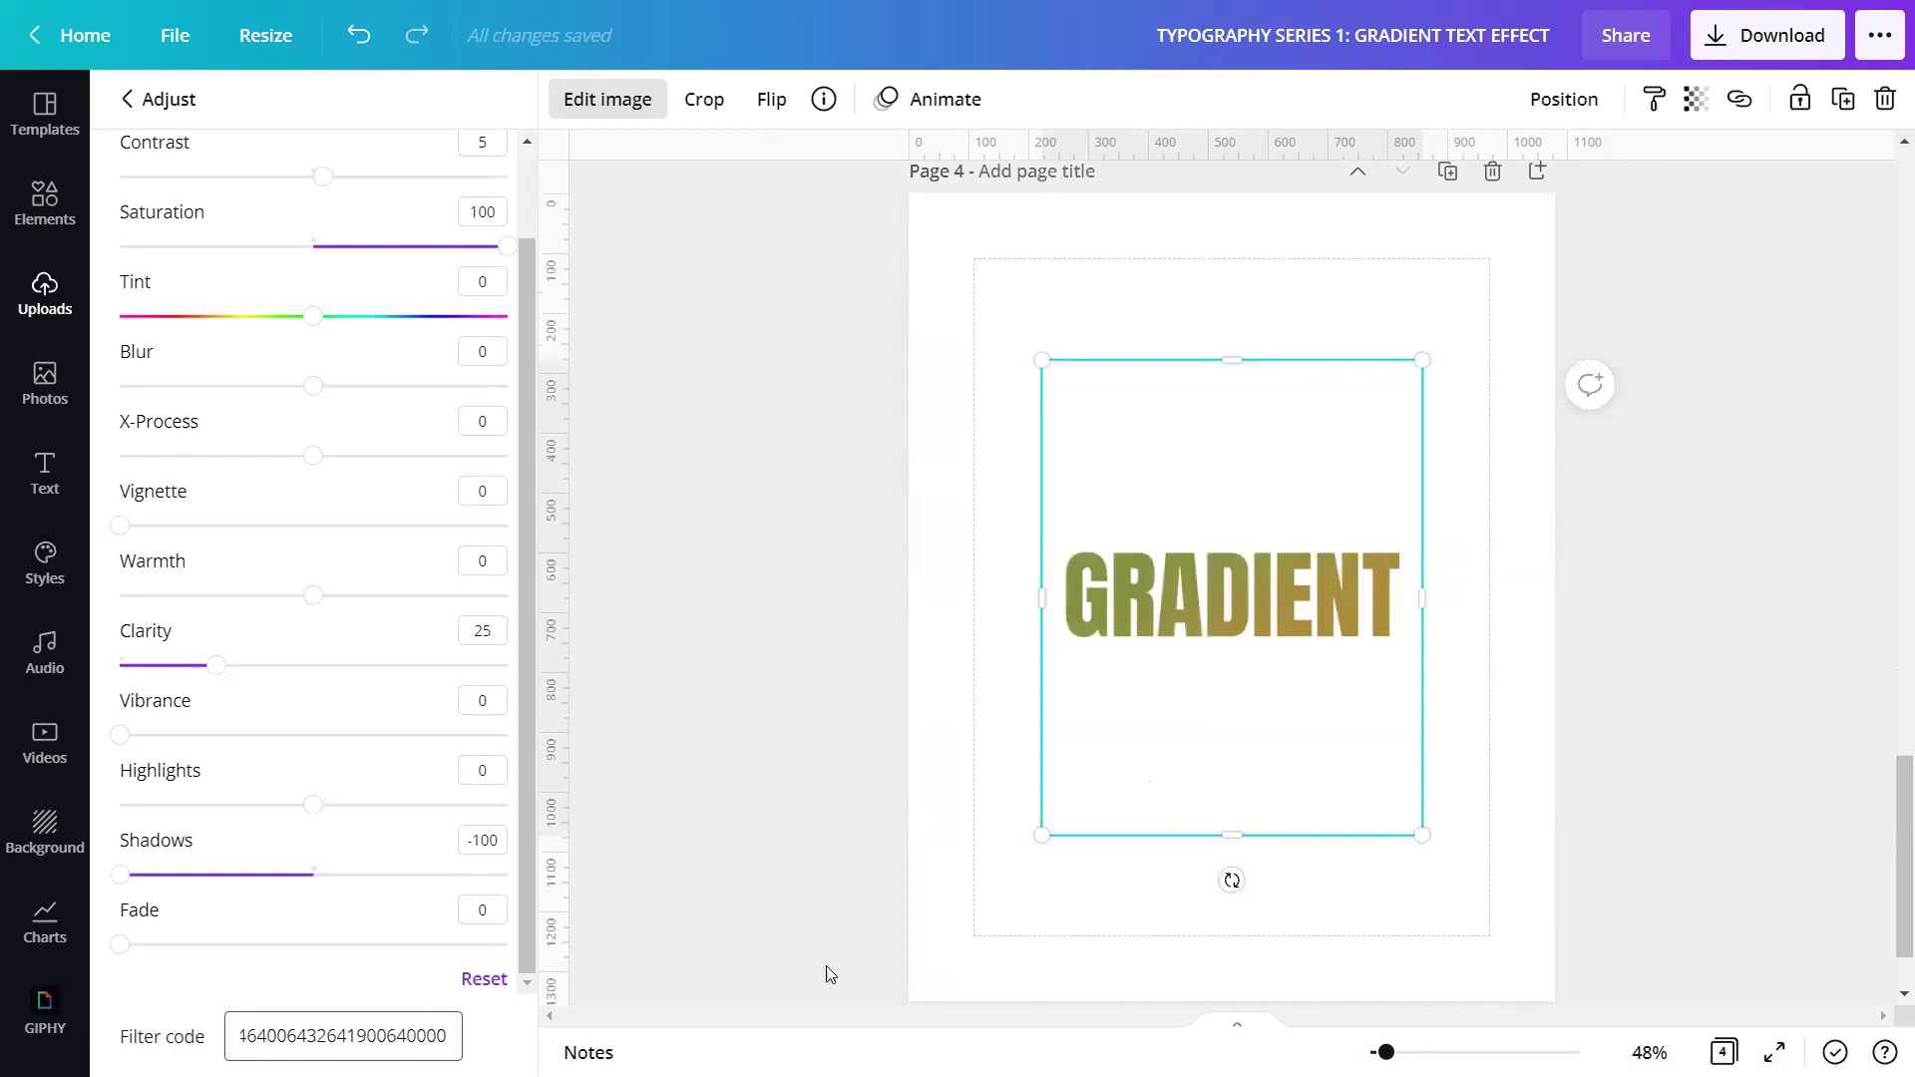
pyautogui.press('Escape')
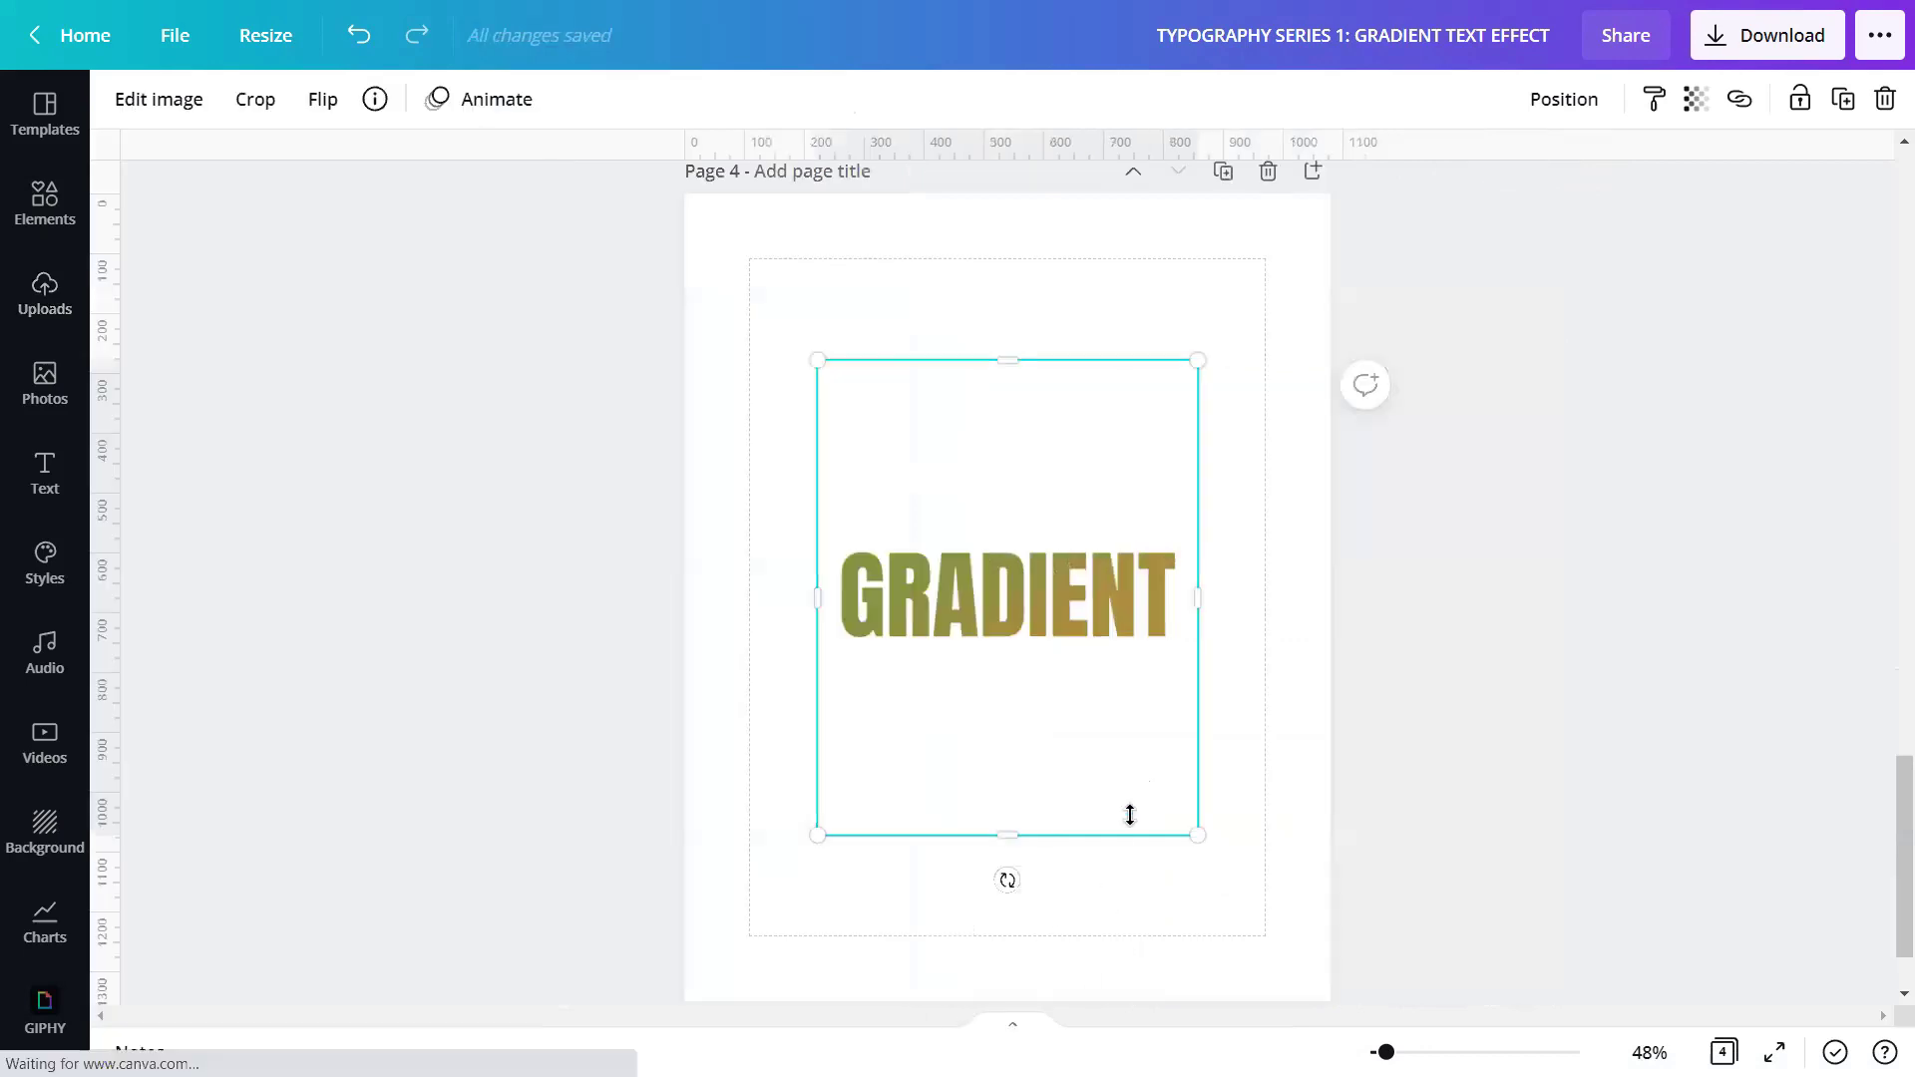
# Step: Deselect the image and scroll up to page 2's orange-yellow GRADIENT lettering
pyautogui.click(1313, 664)
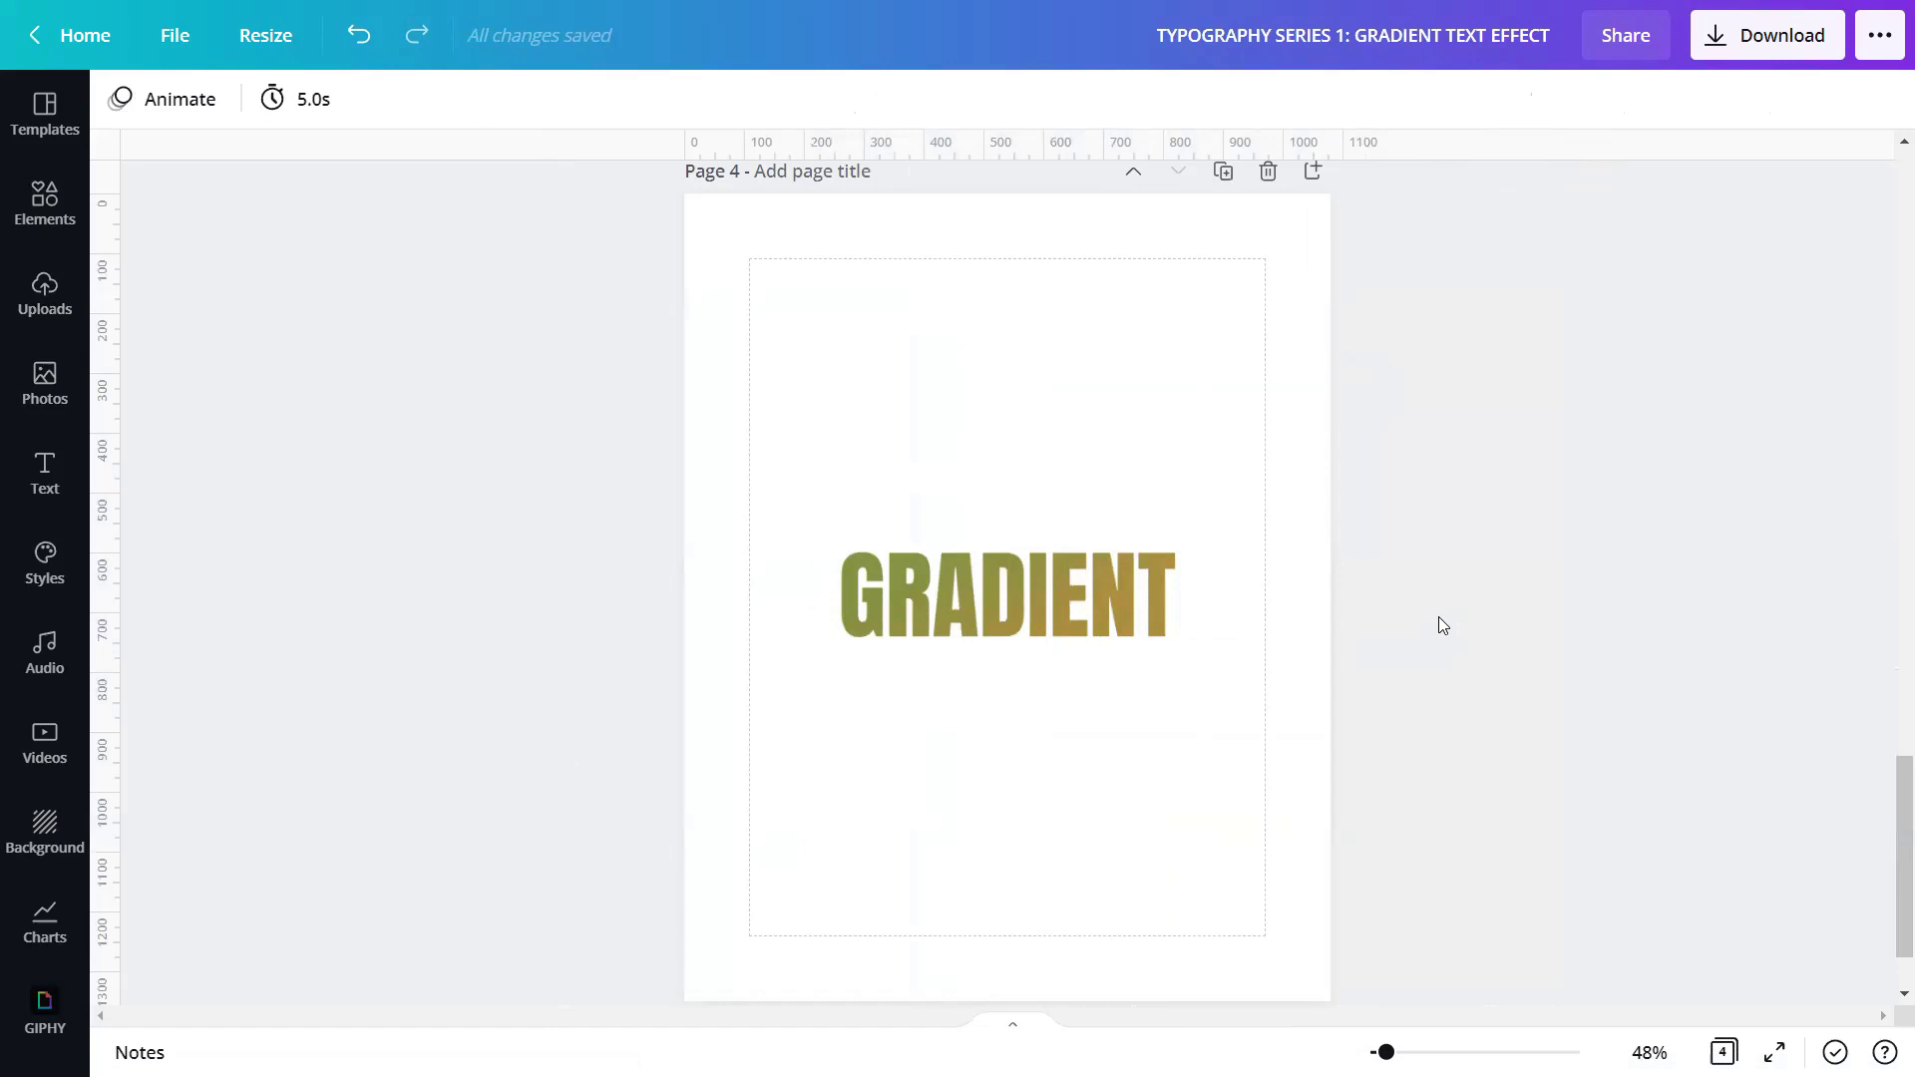
pyautogui.scroll(10, 1437, 619)
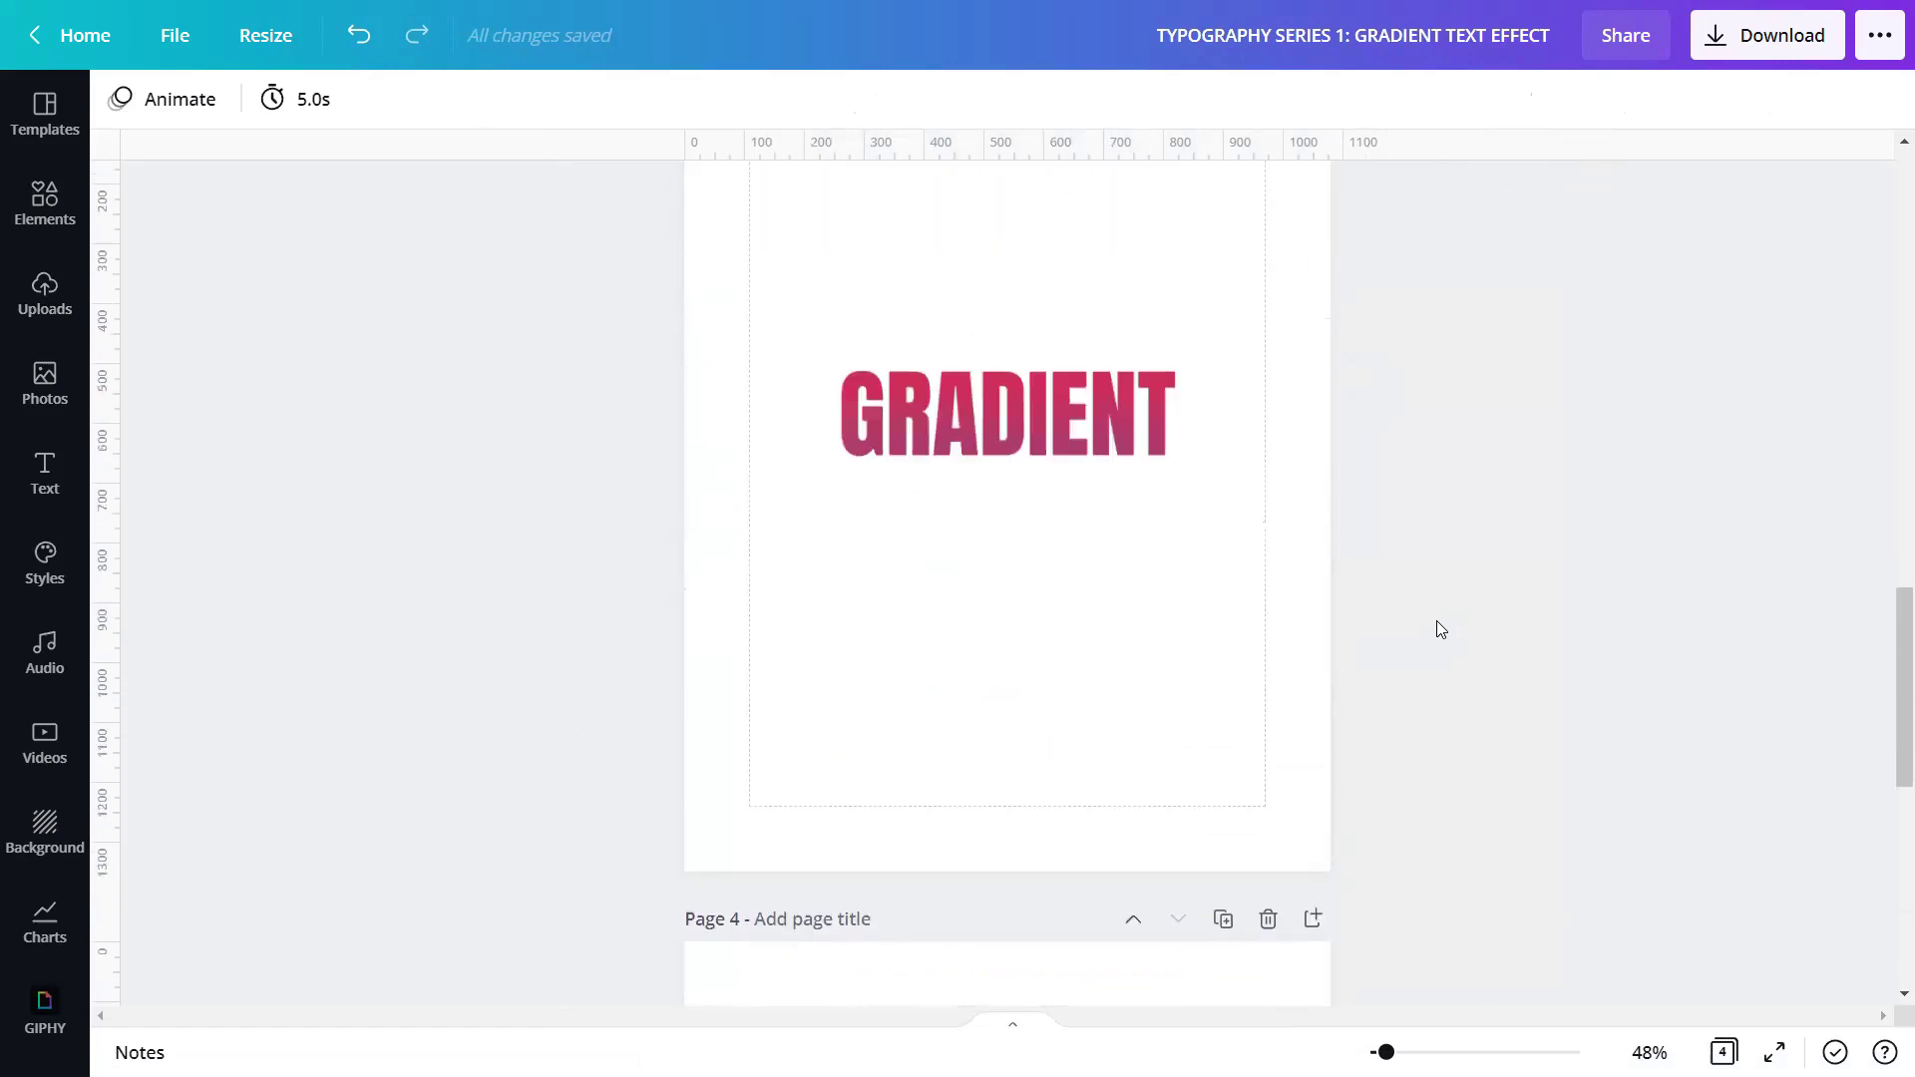
pyautogui.scroll(6, 1439, 623)
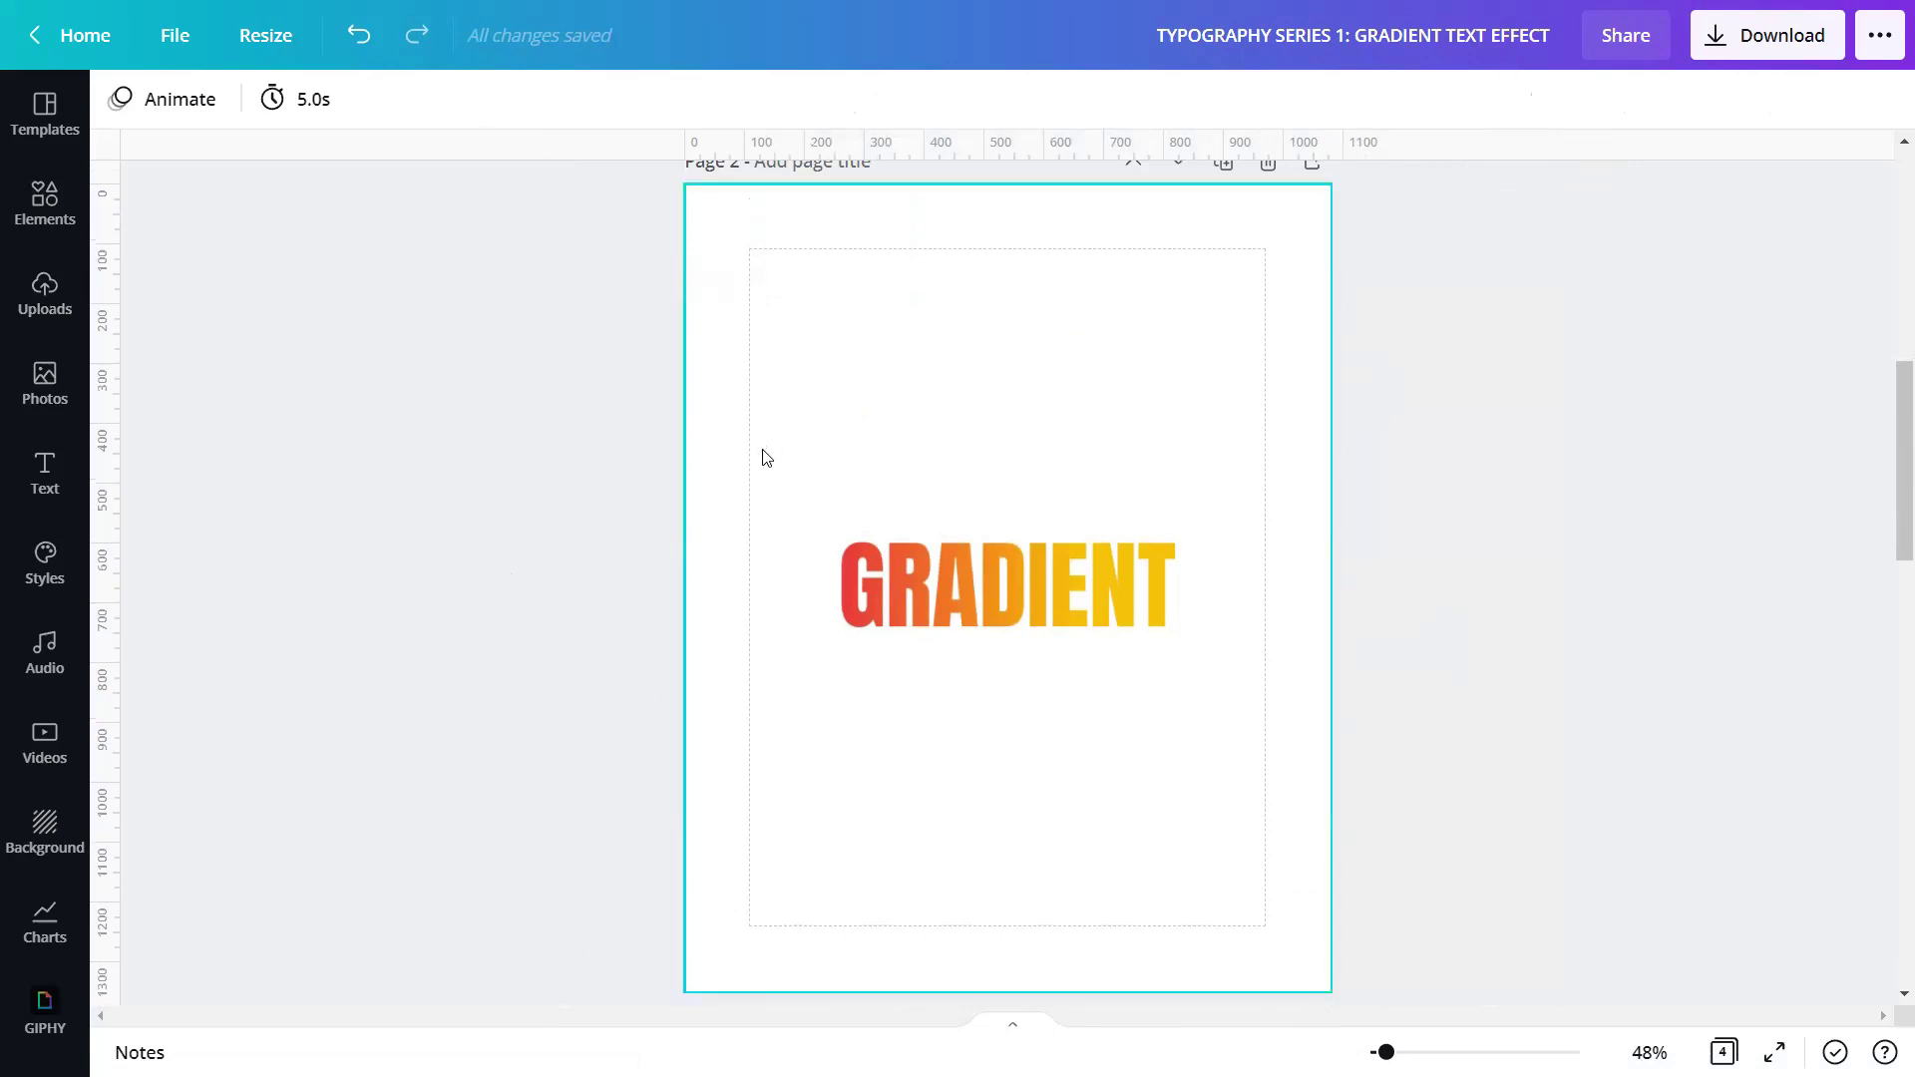
# Step: Search the Photos library for FLORAL images
pyautogui.click(45, 384)
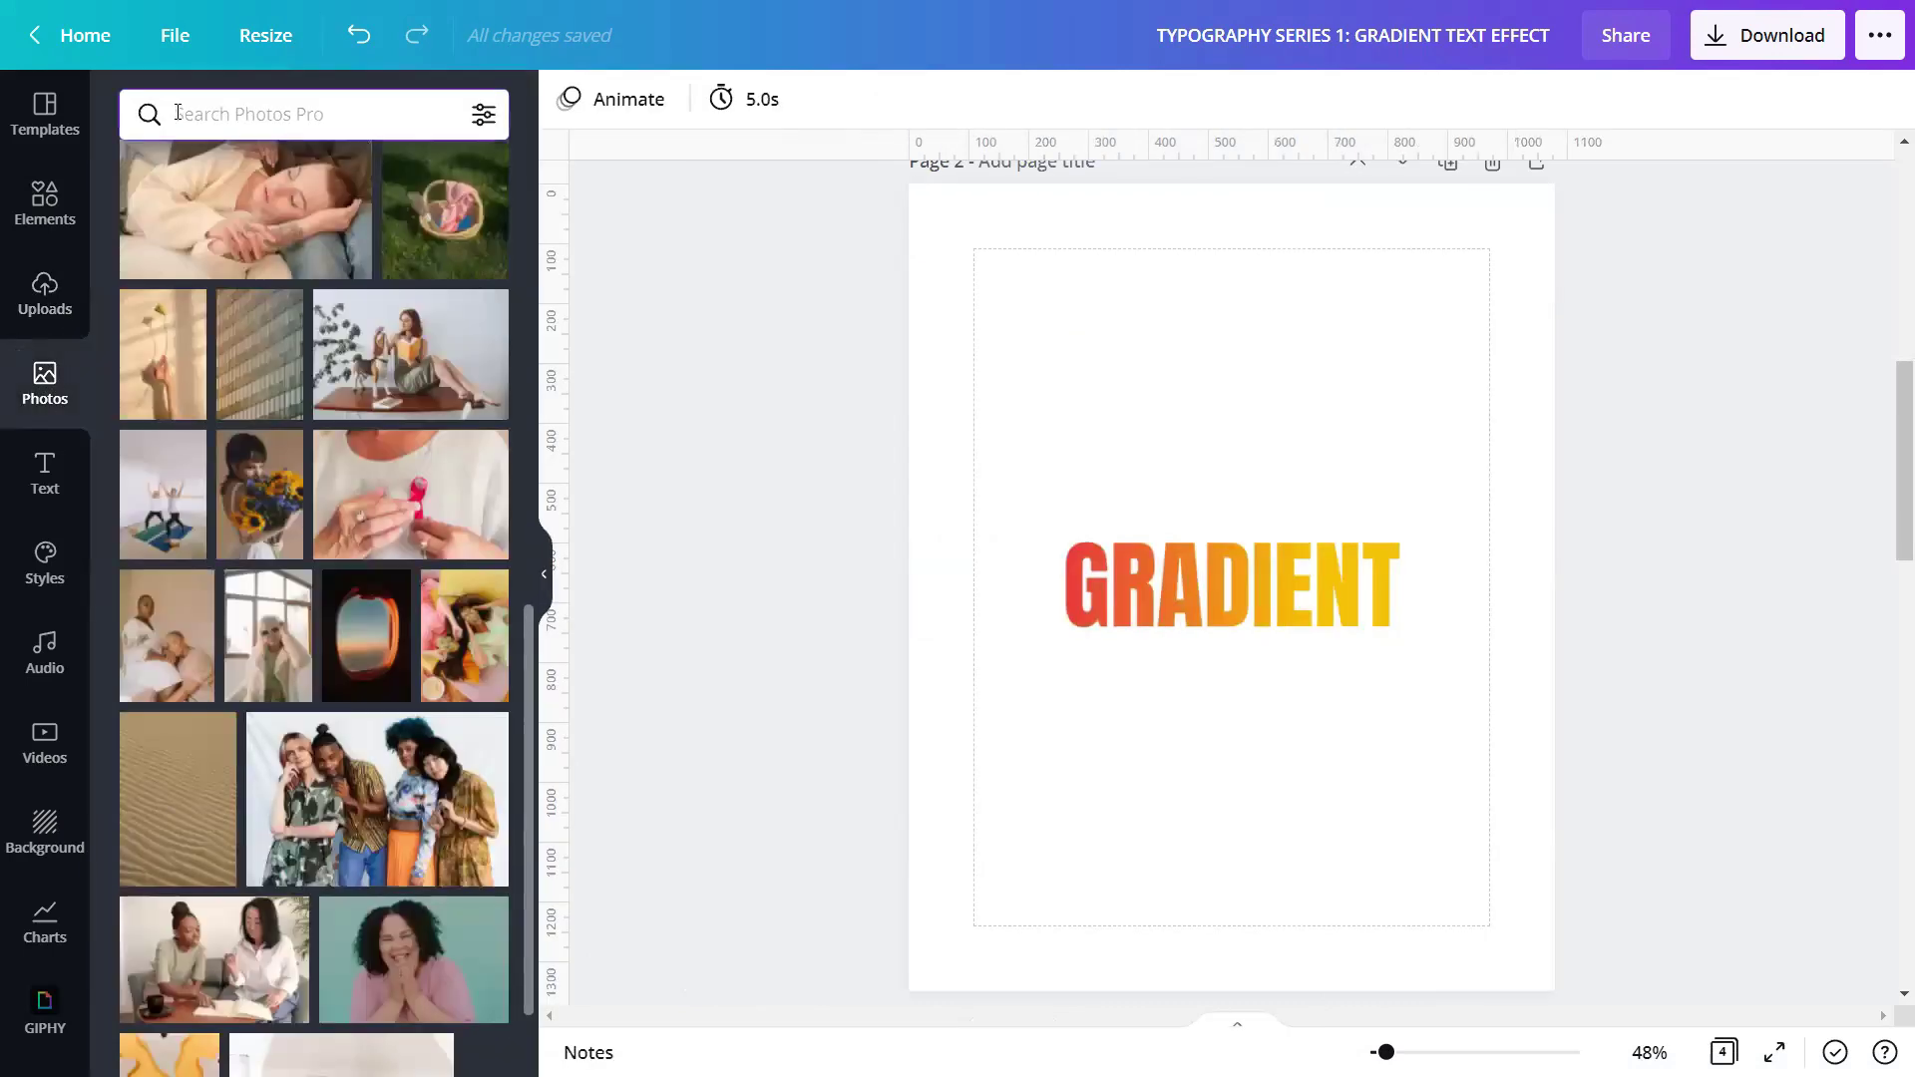
pyautogui.write('FLORAL')
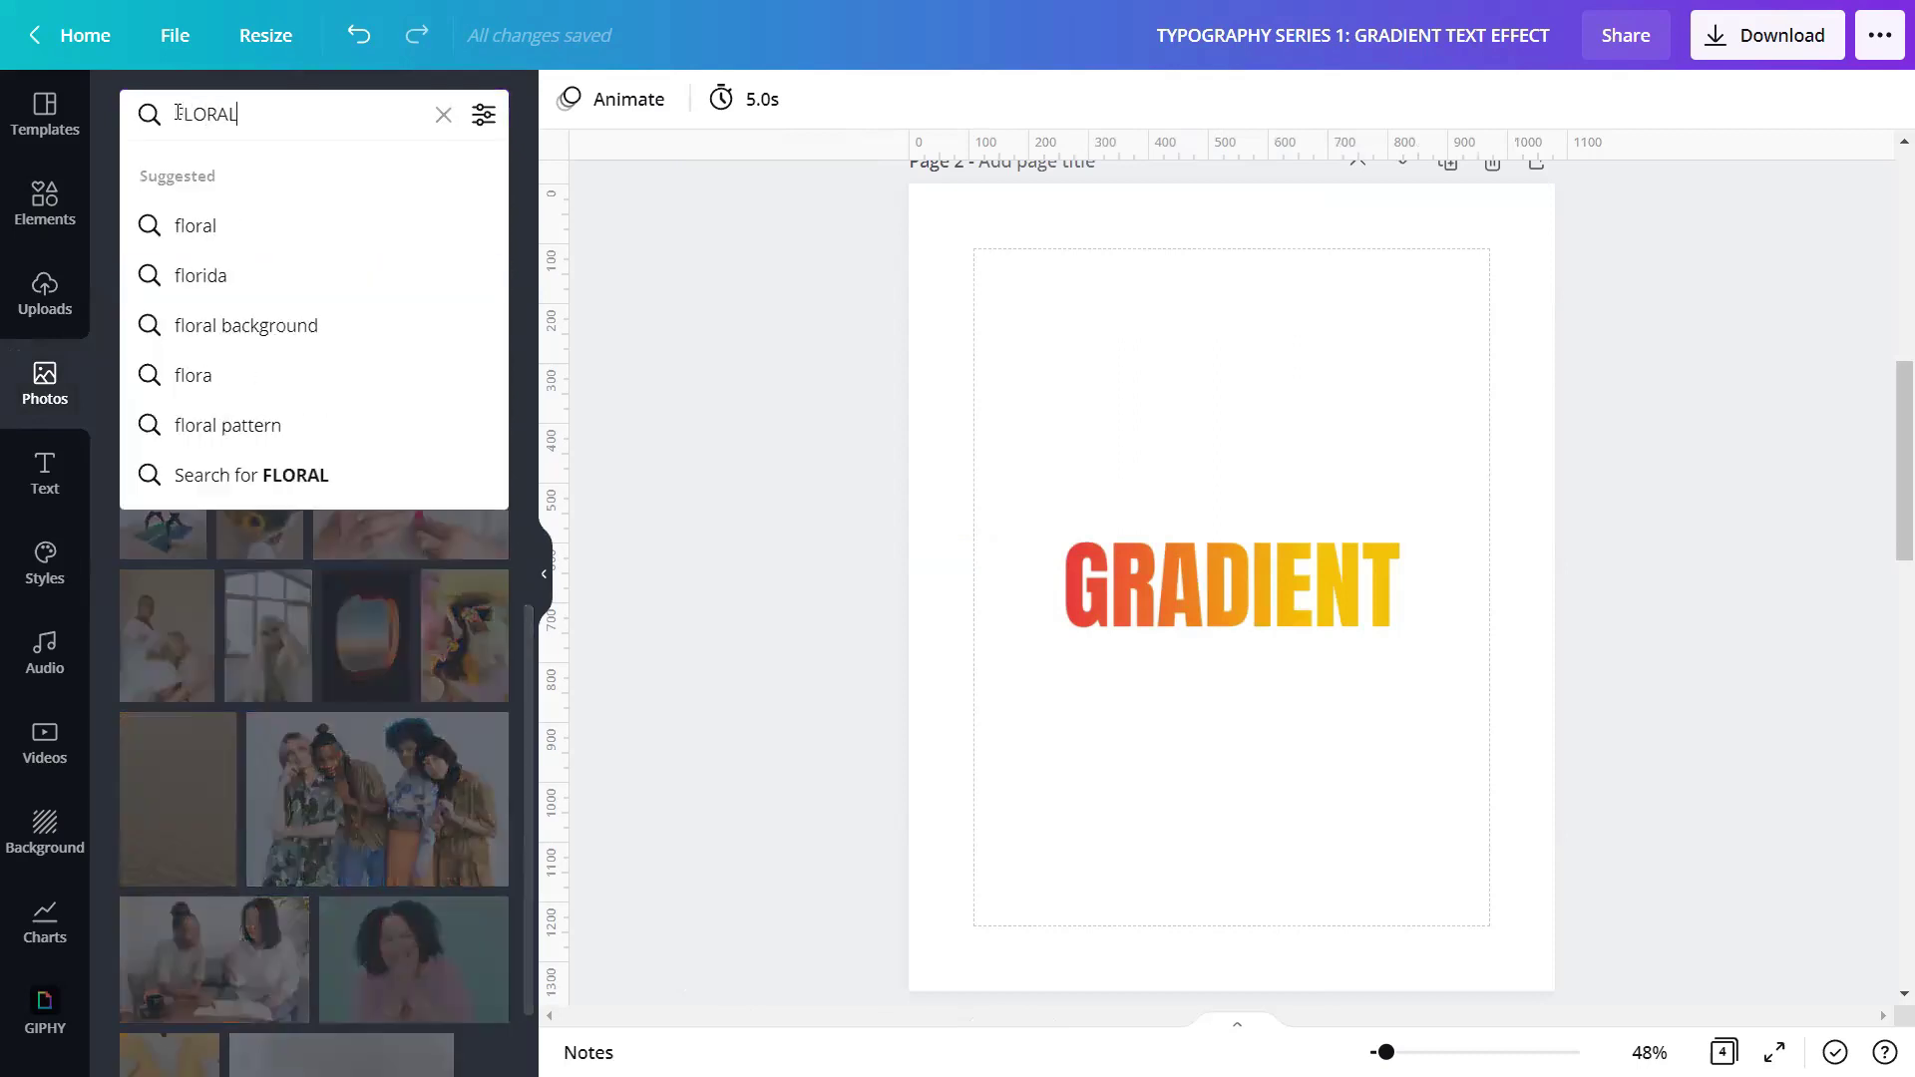
pyautogui.press('Return')
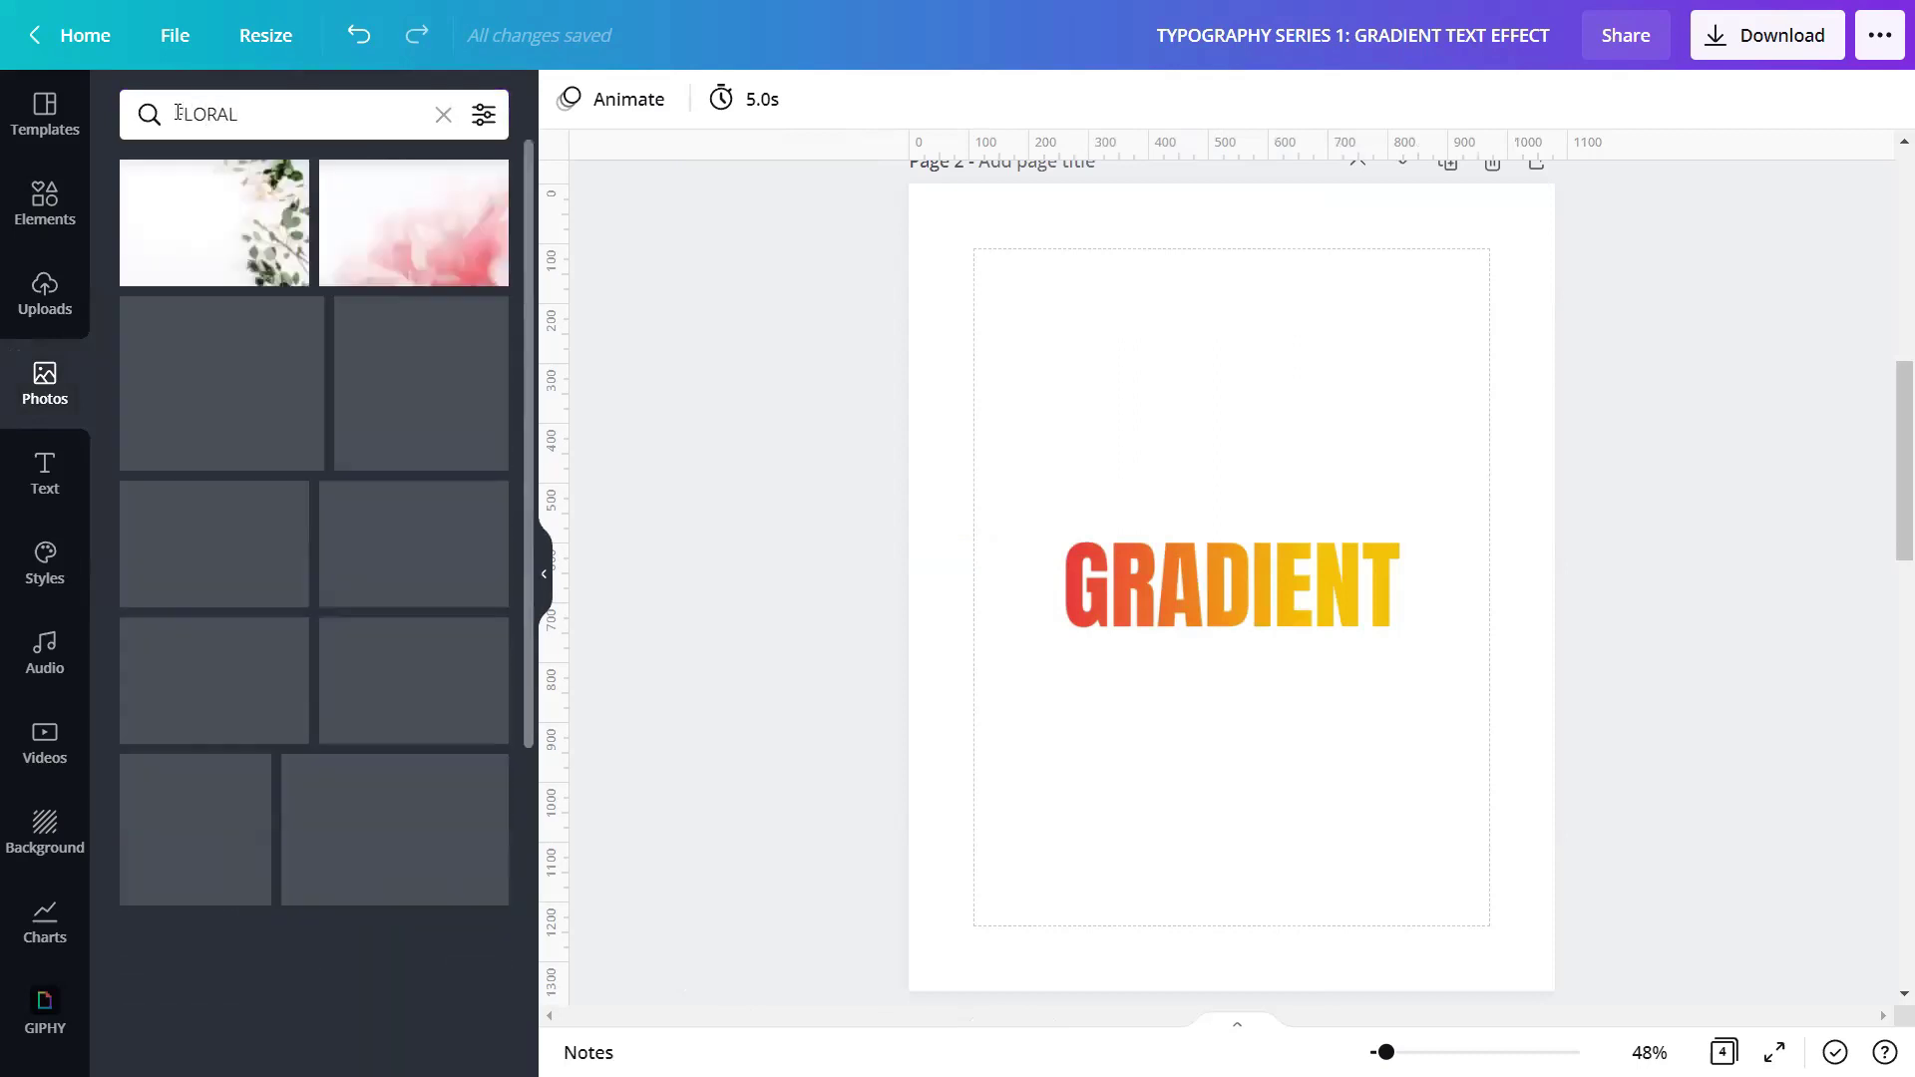
pyautogui.moveTo(425, 511)
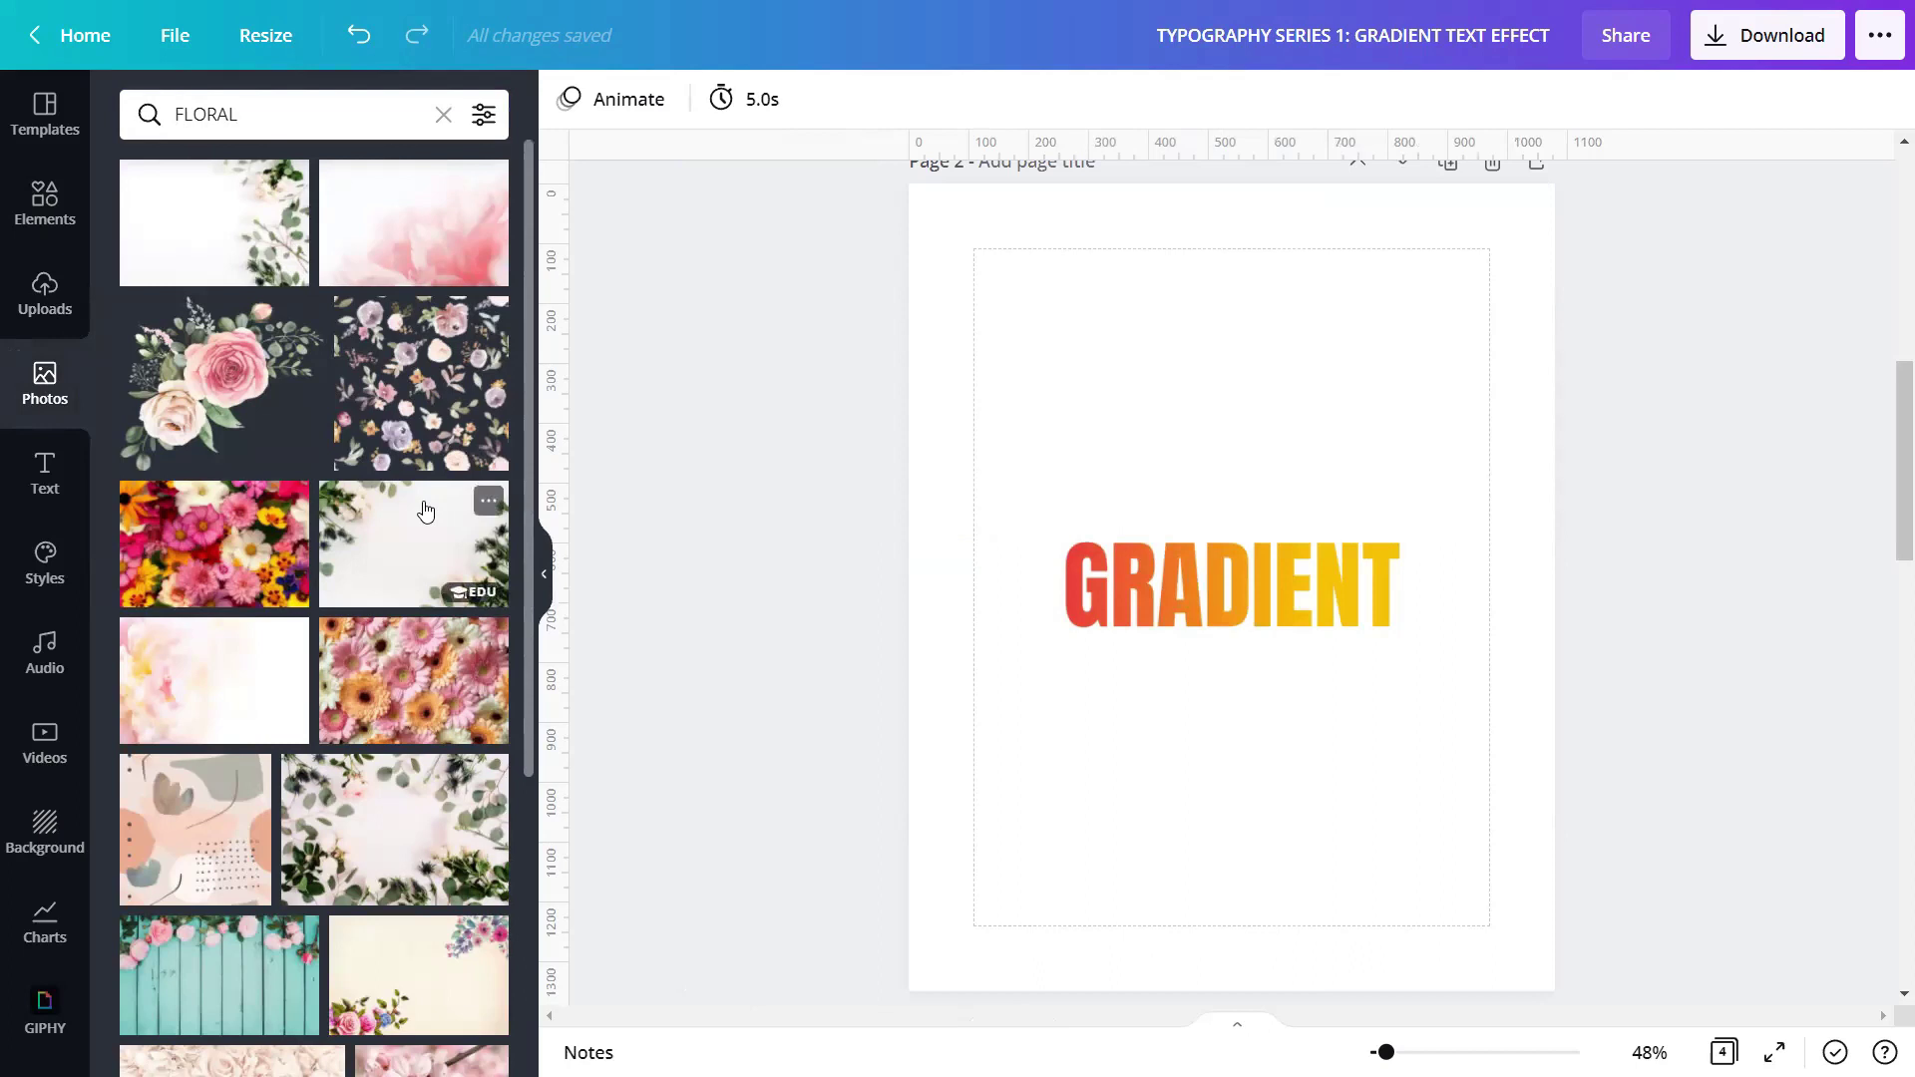
pyautogui.scroll(-6, 279, 598)
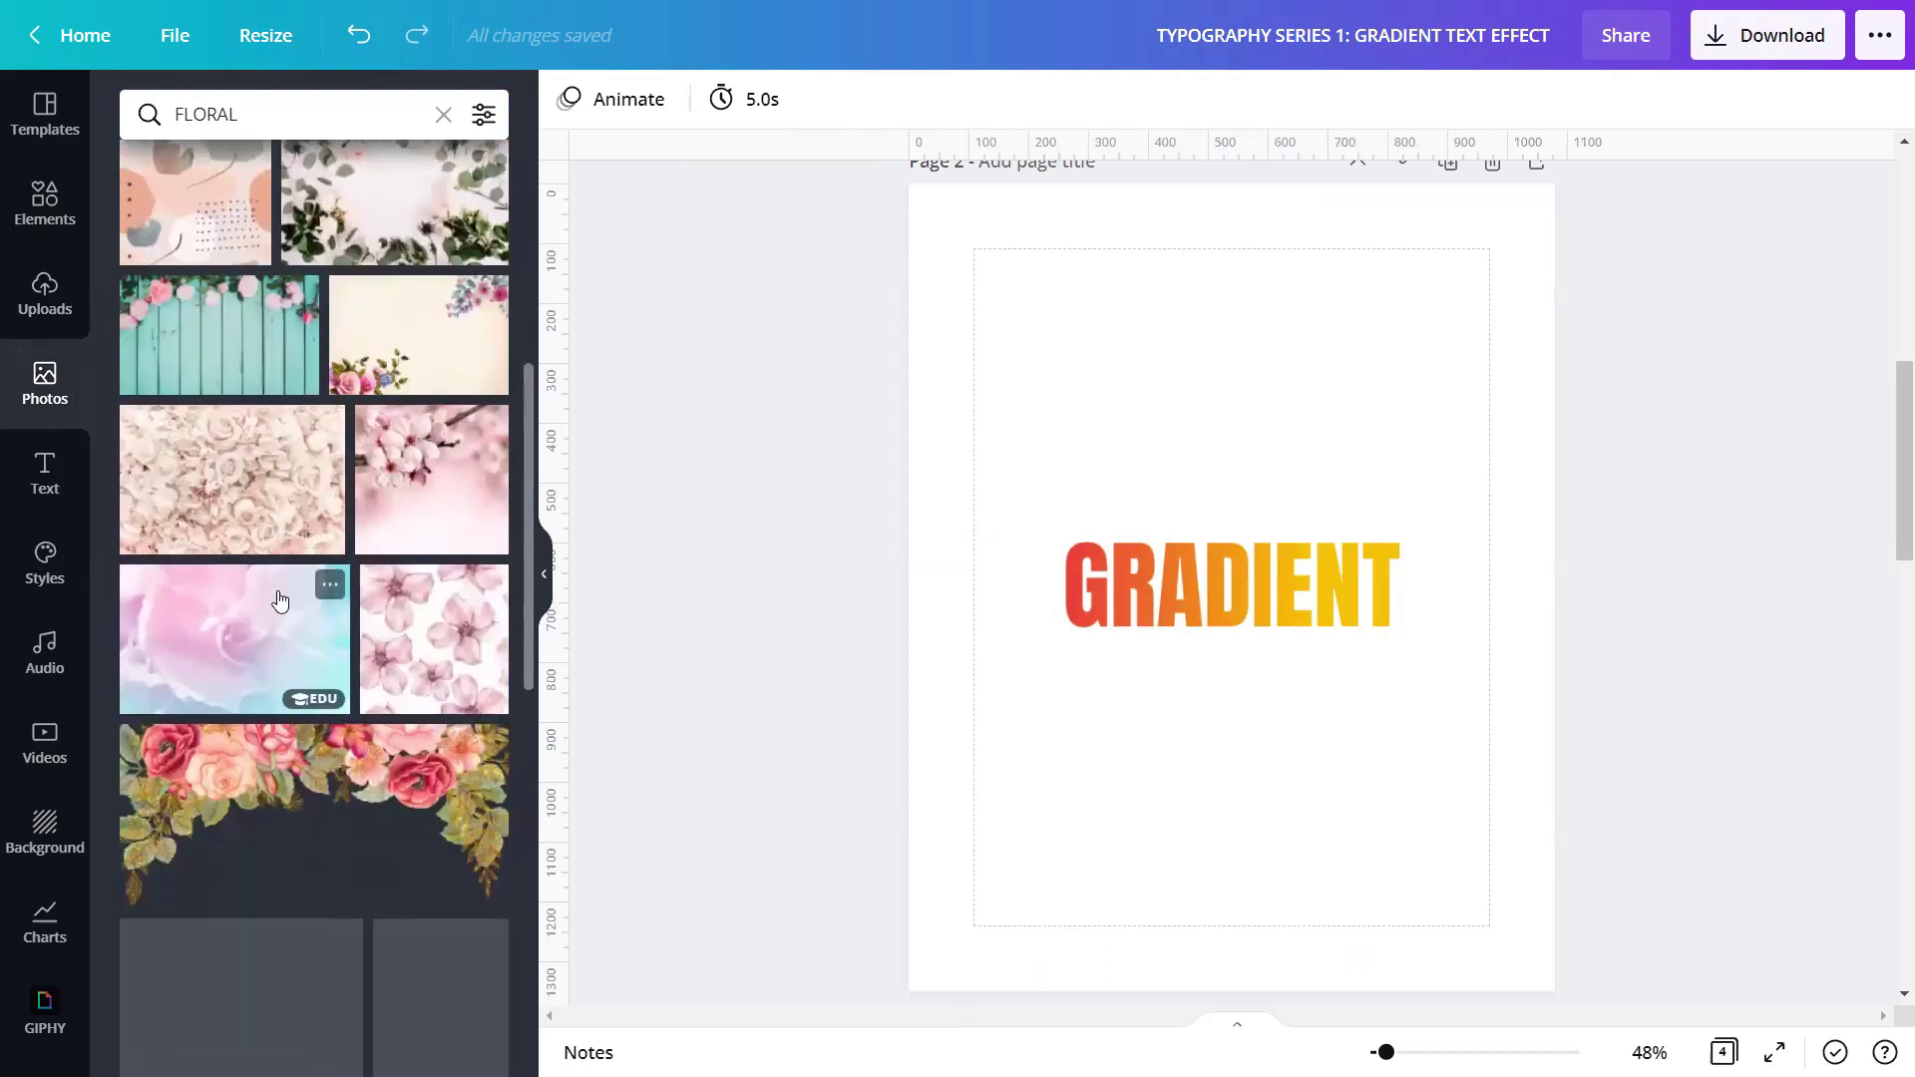
pyautogui.scroll(-10, 277, 597)
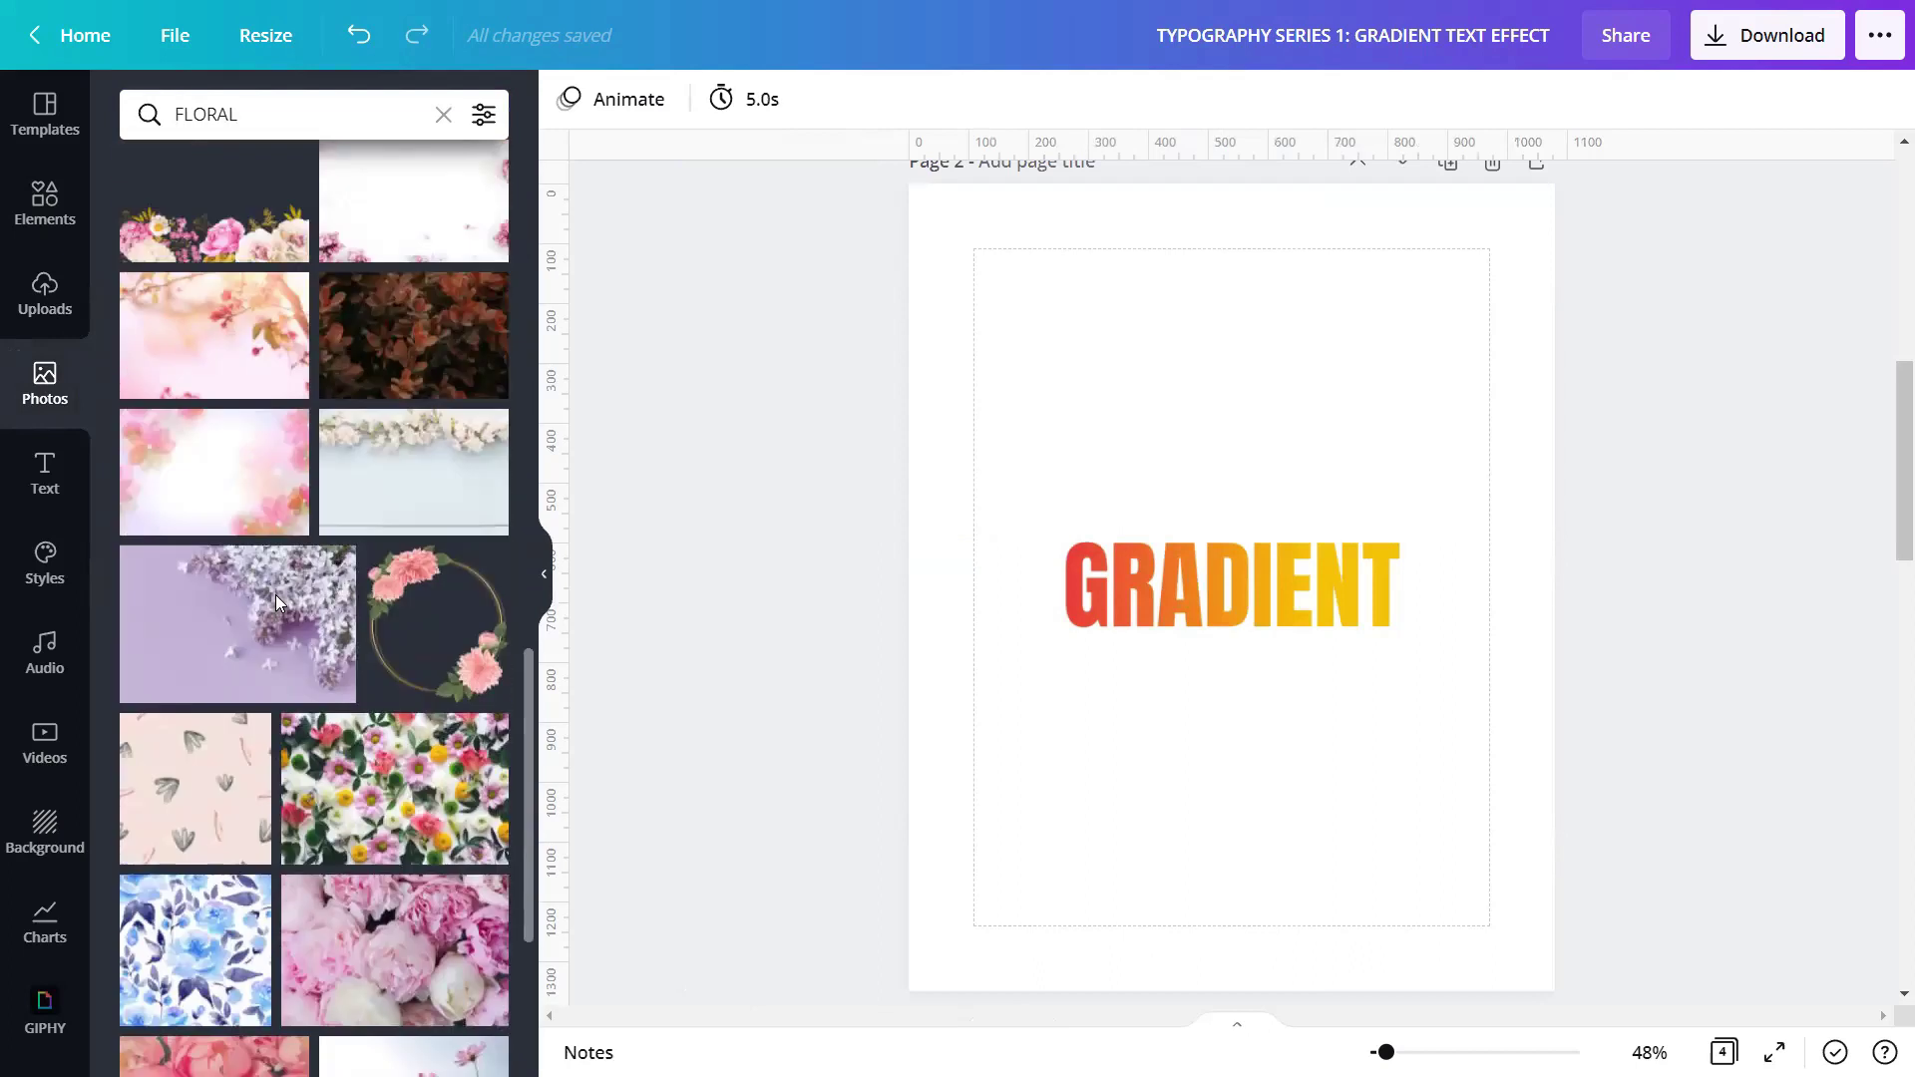
pyautogui.scroll(2, 276, 595)
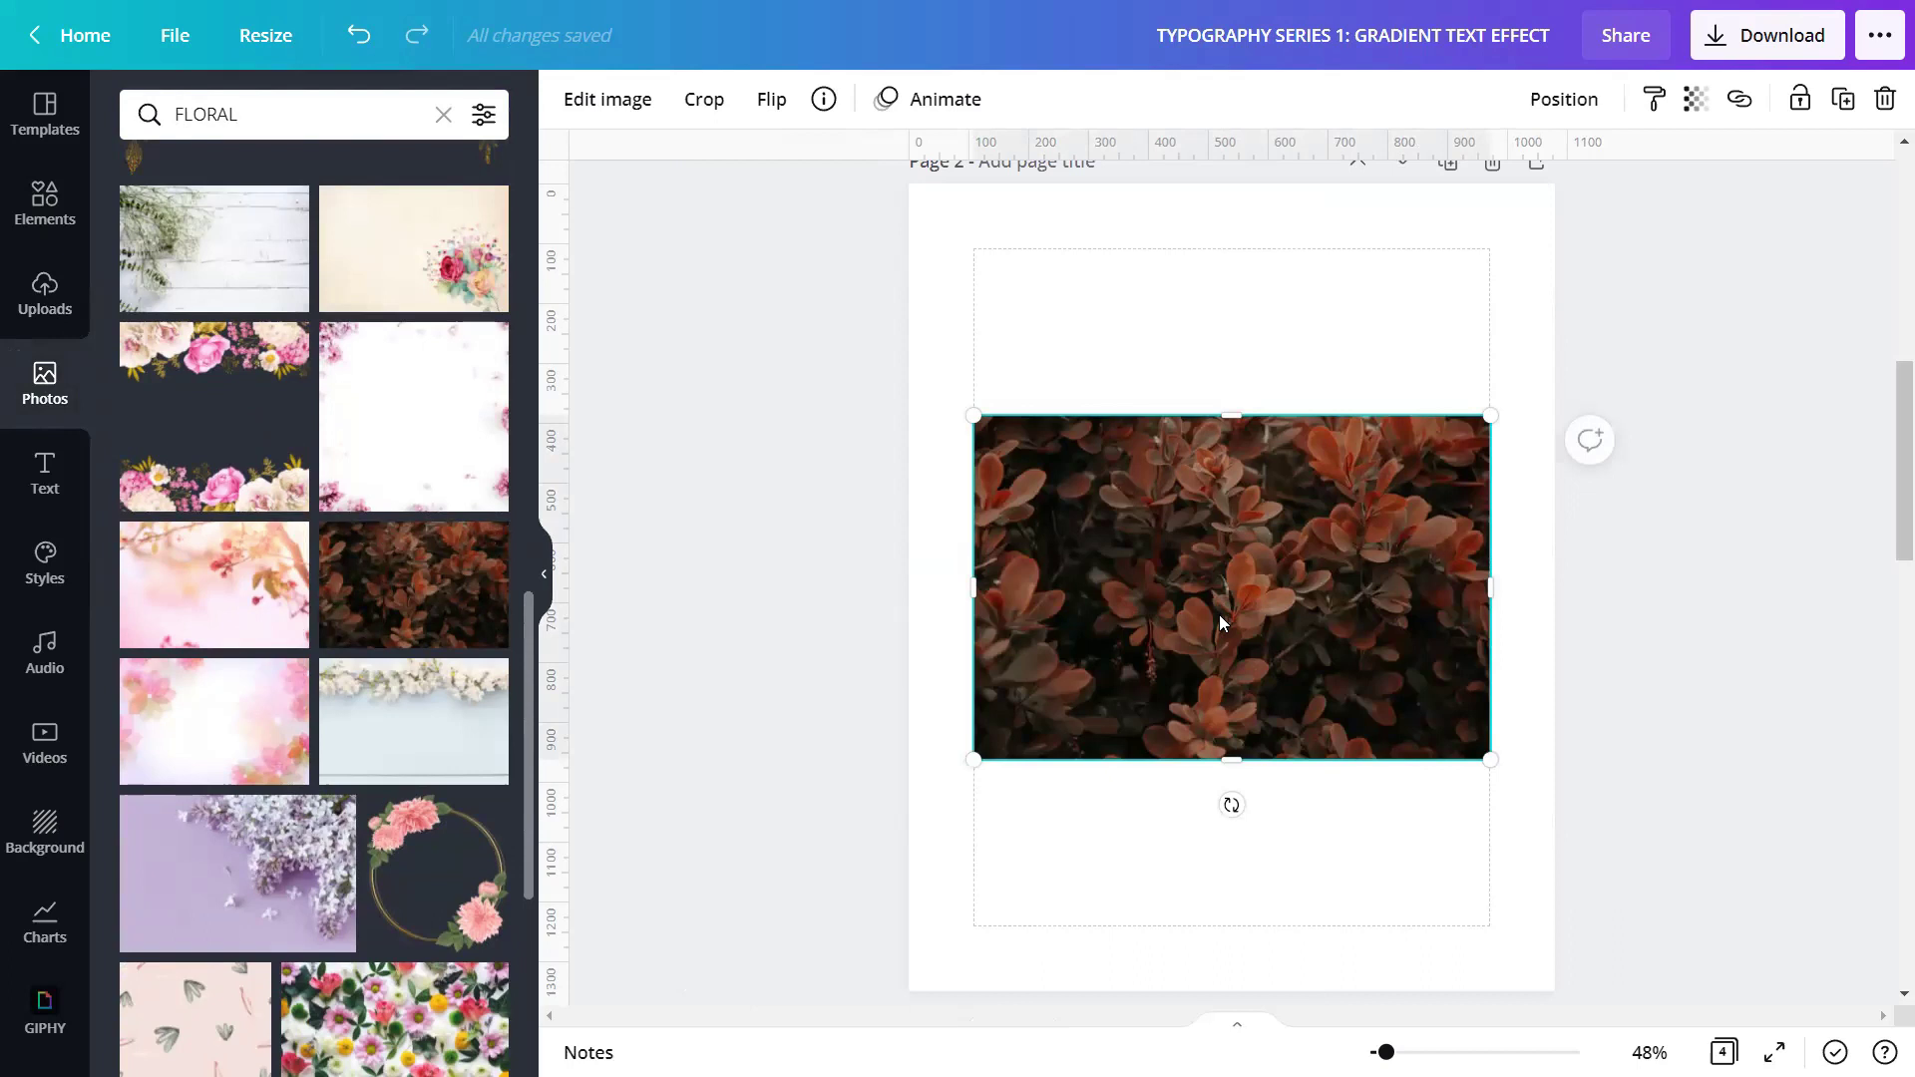
# Step: Add the dark reddish-leaves Orange Floral Decor photo and set it as page 2's background
pyautogui.click(485, 546)
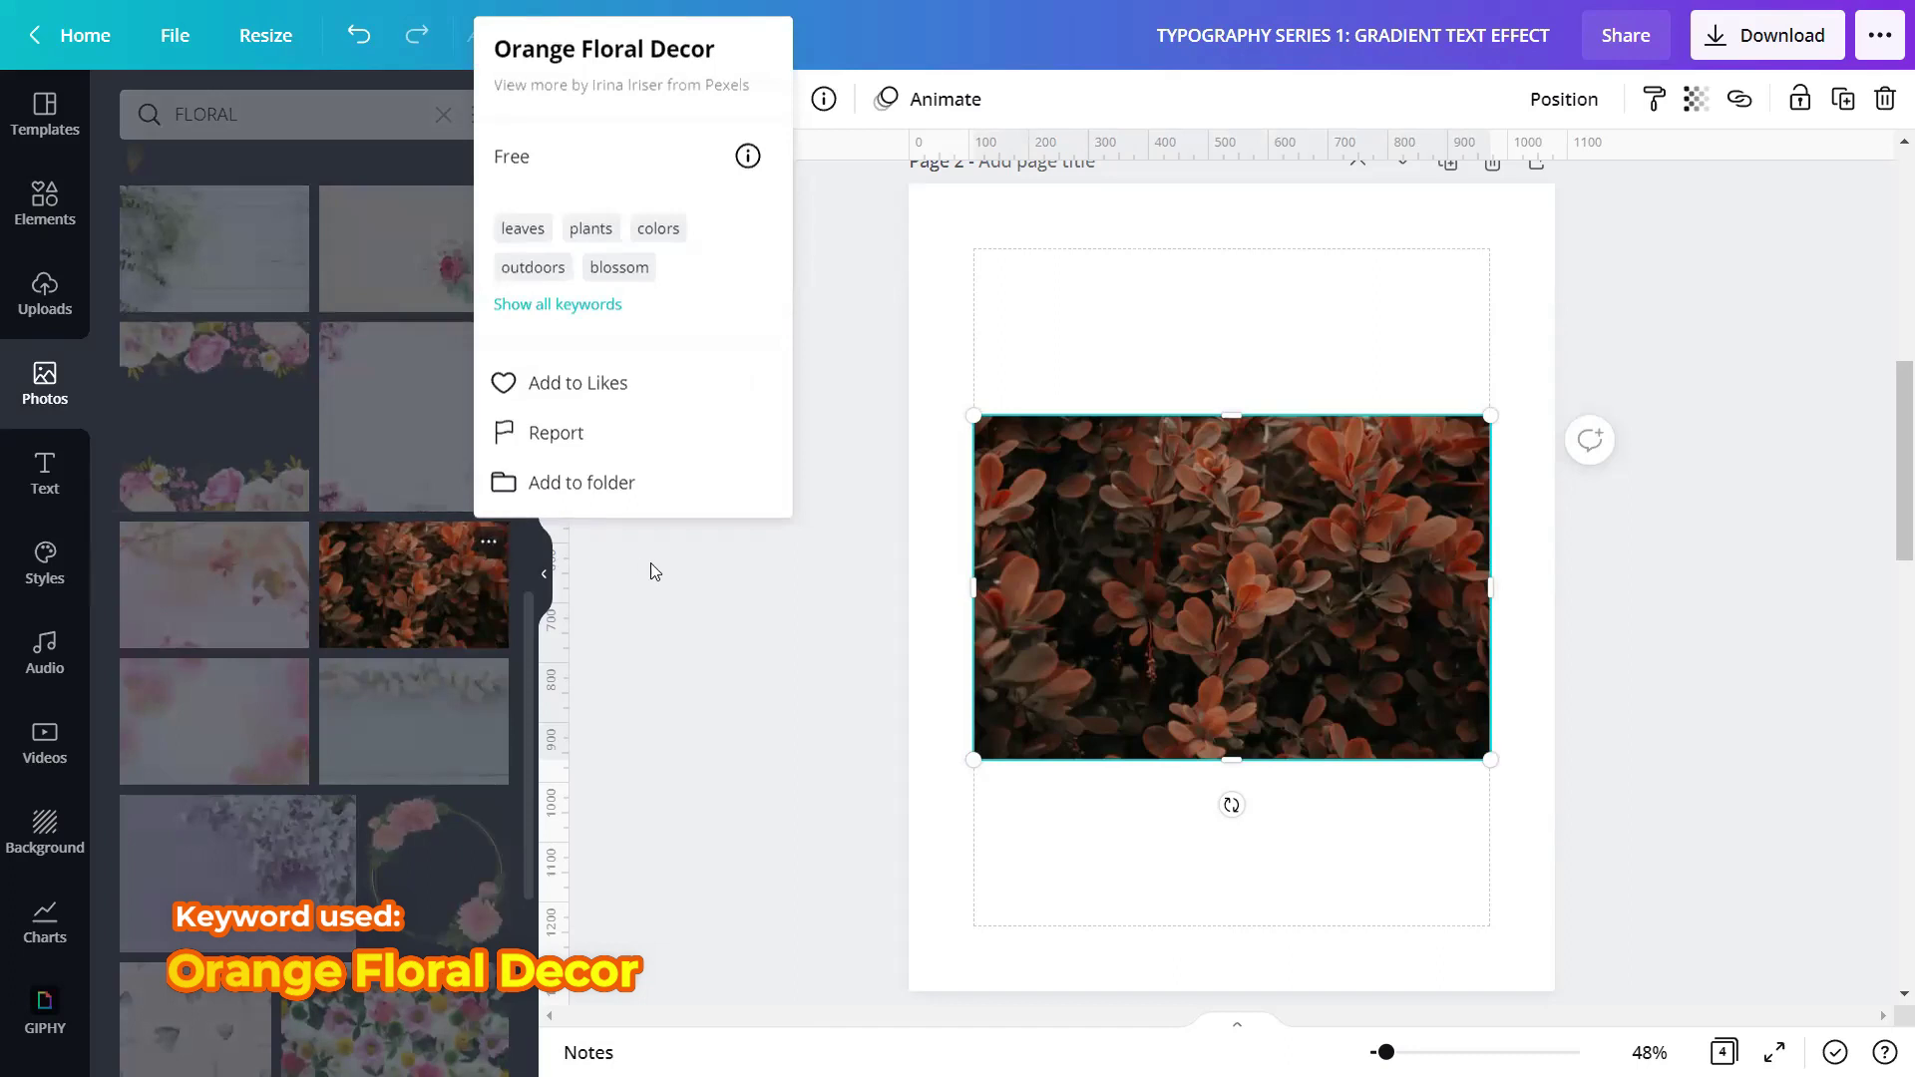
pyautogui.rightClick(1059, 575)
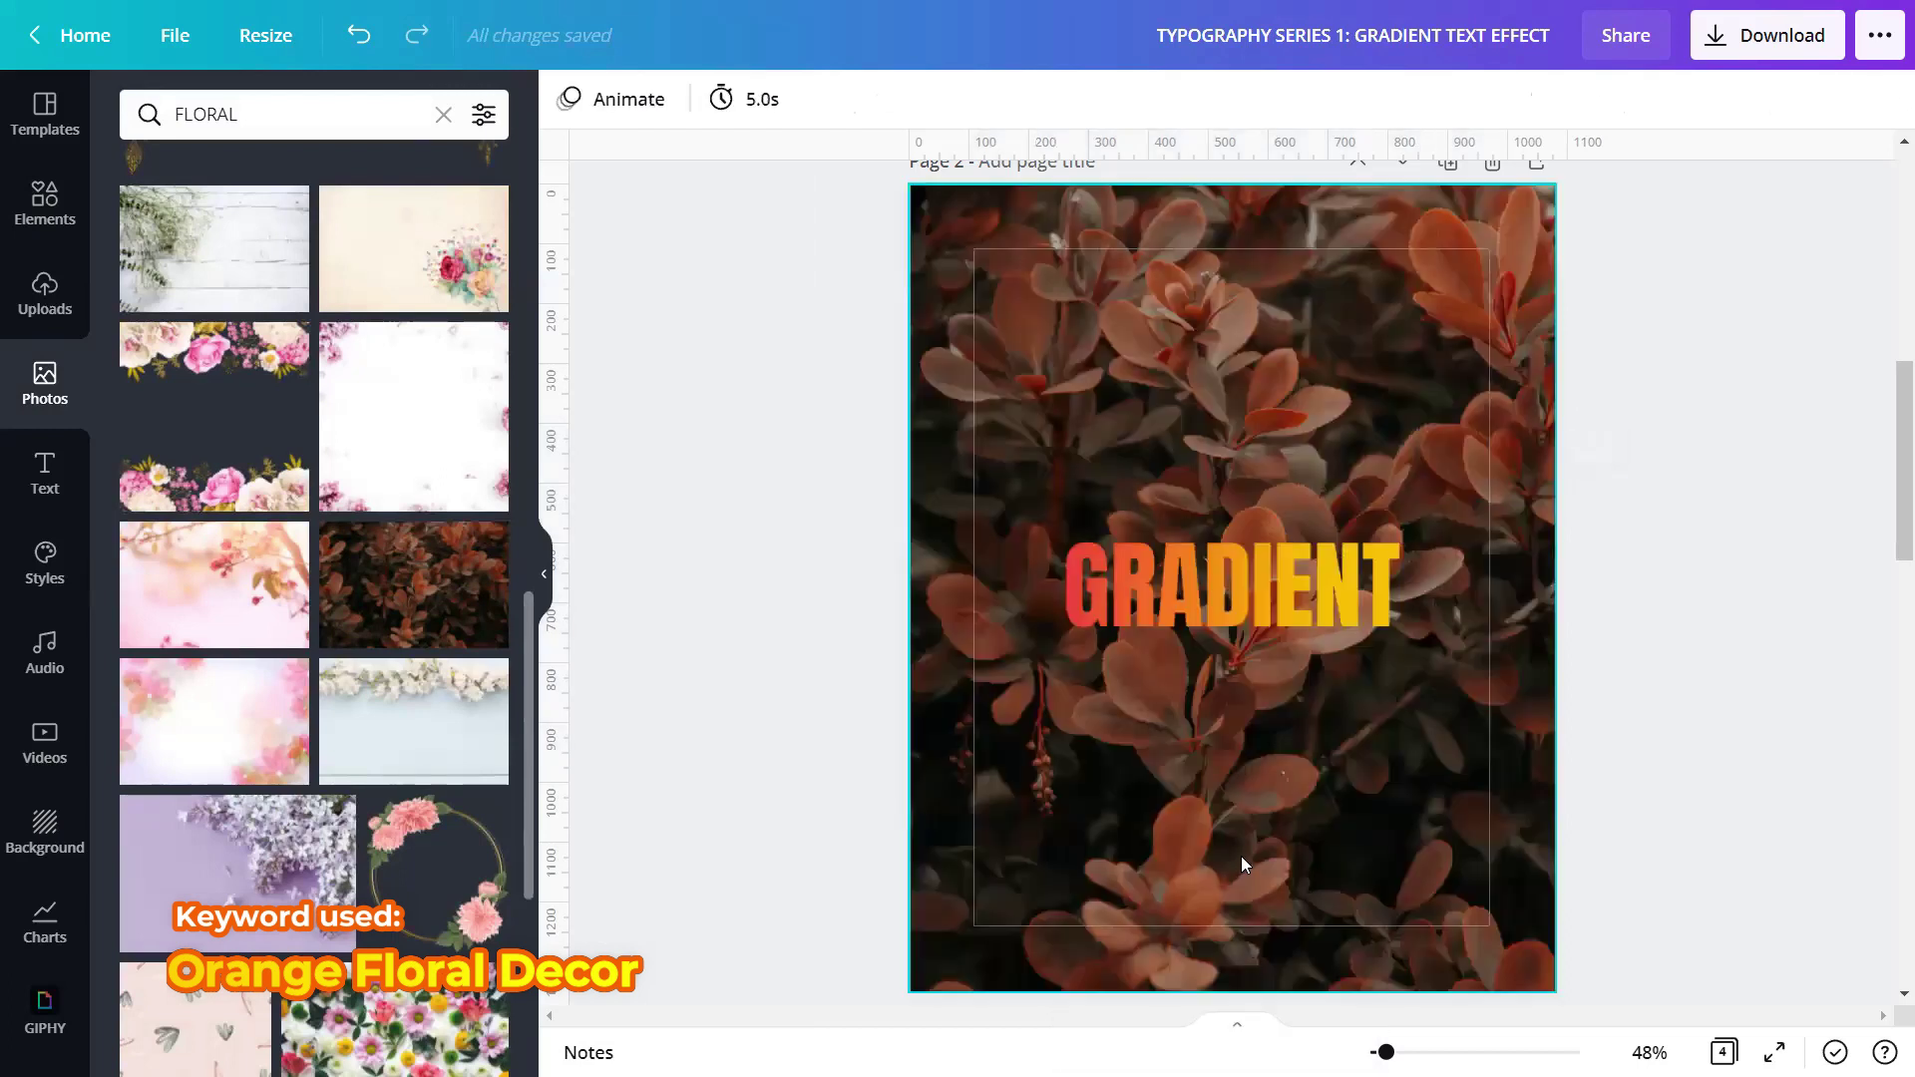
pyautogui.scroll(-5, 1241, 856)
# Step: Add the dark-leaves photo to page 3 and set it as that page's background
pyautogui.scroll(-4, 1239, 850)
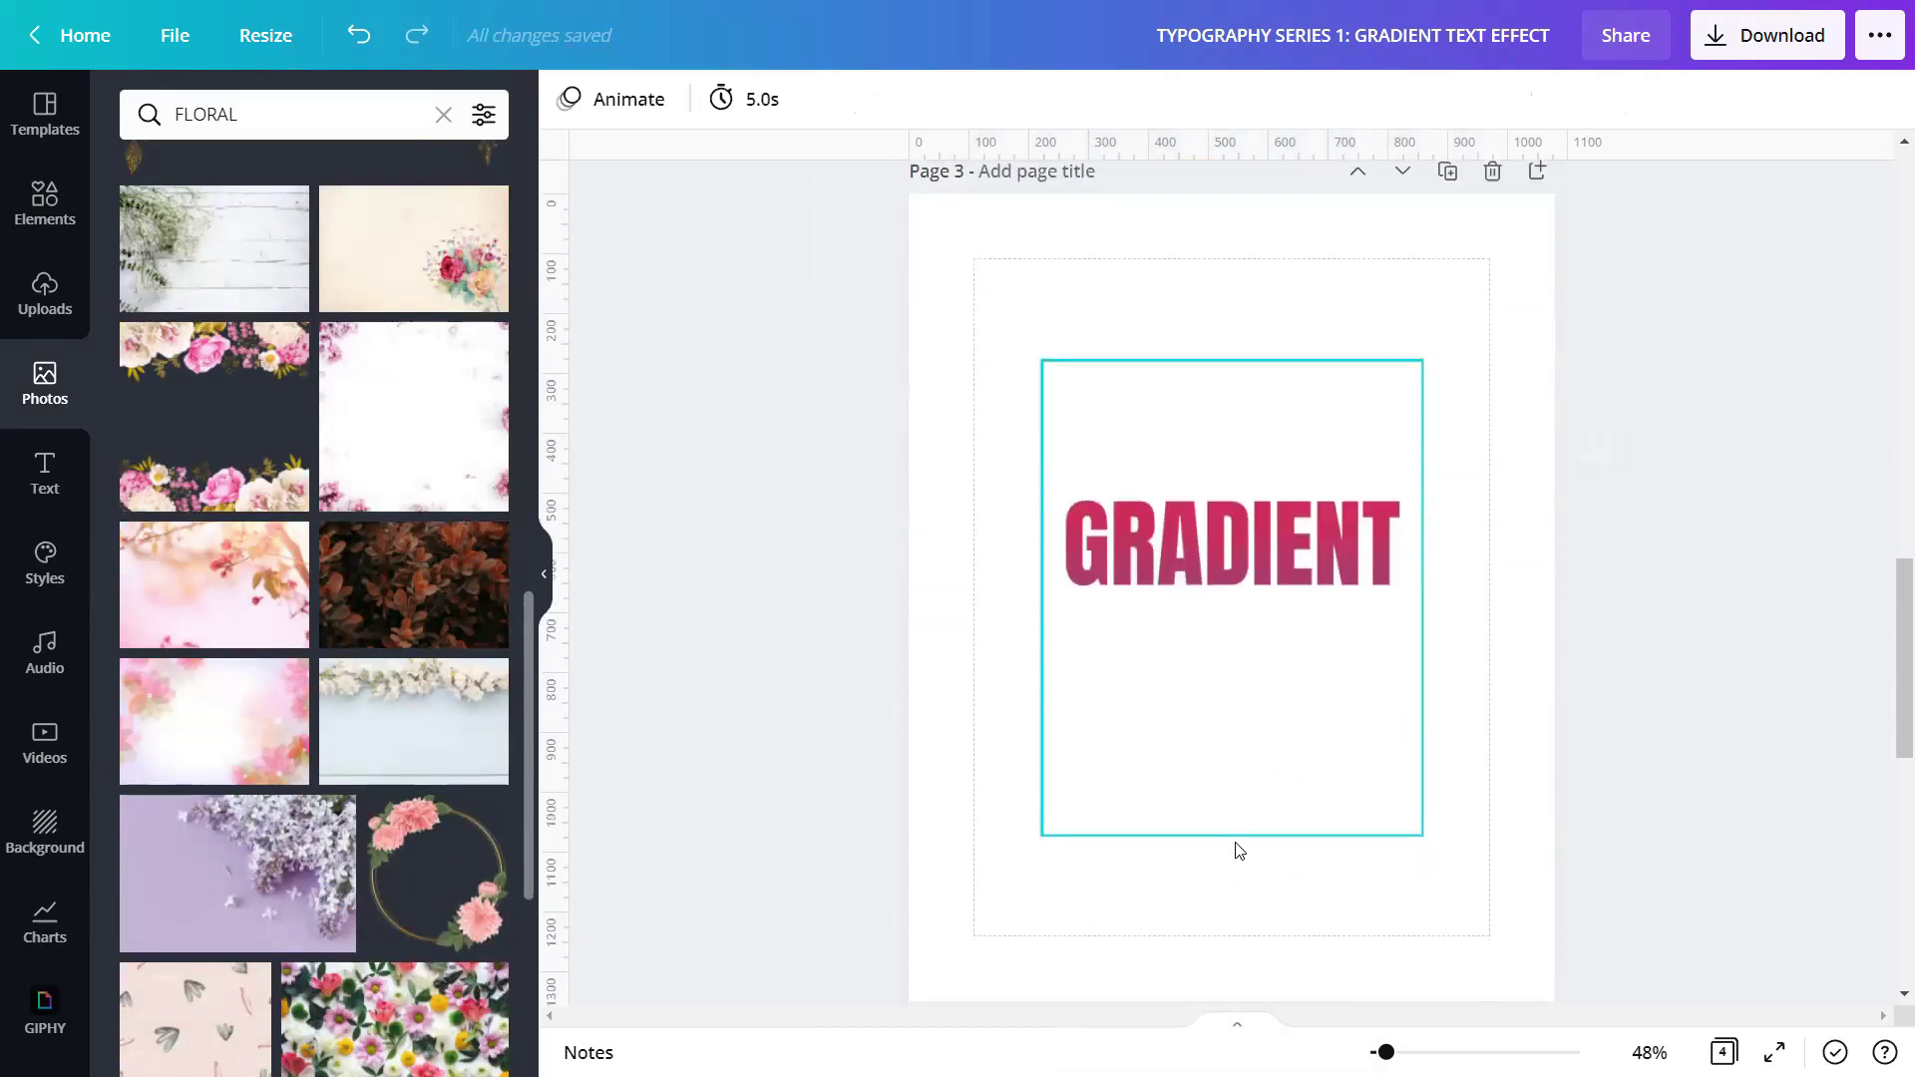
pyautogui.click(449, 636)
pyautogui.rightClick(1135, 657)
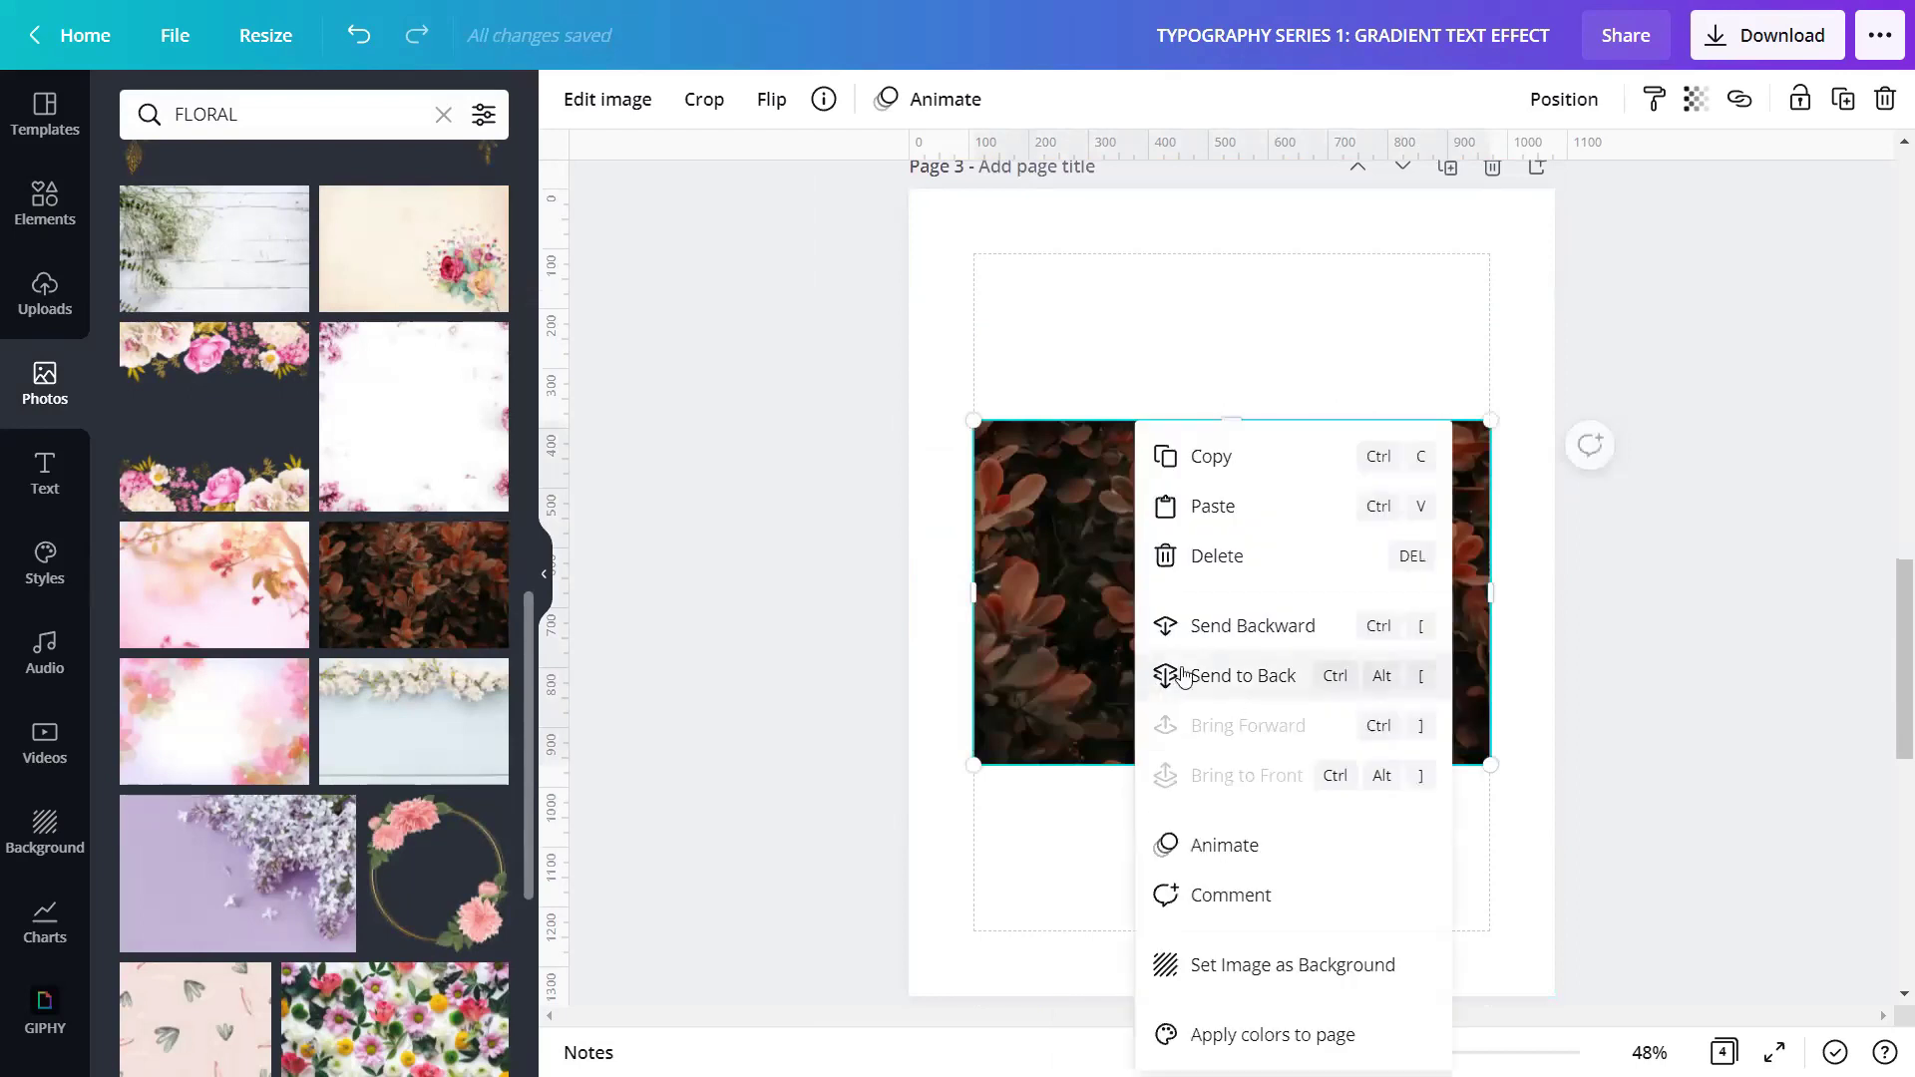
pyautogui.click(1324, 964)
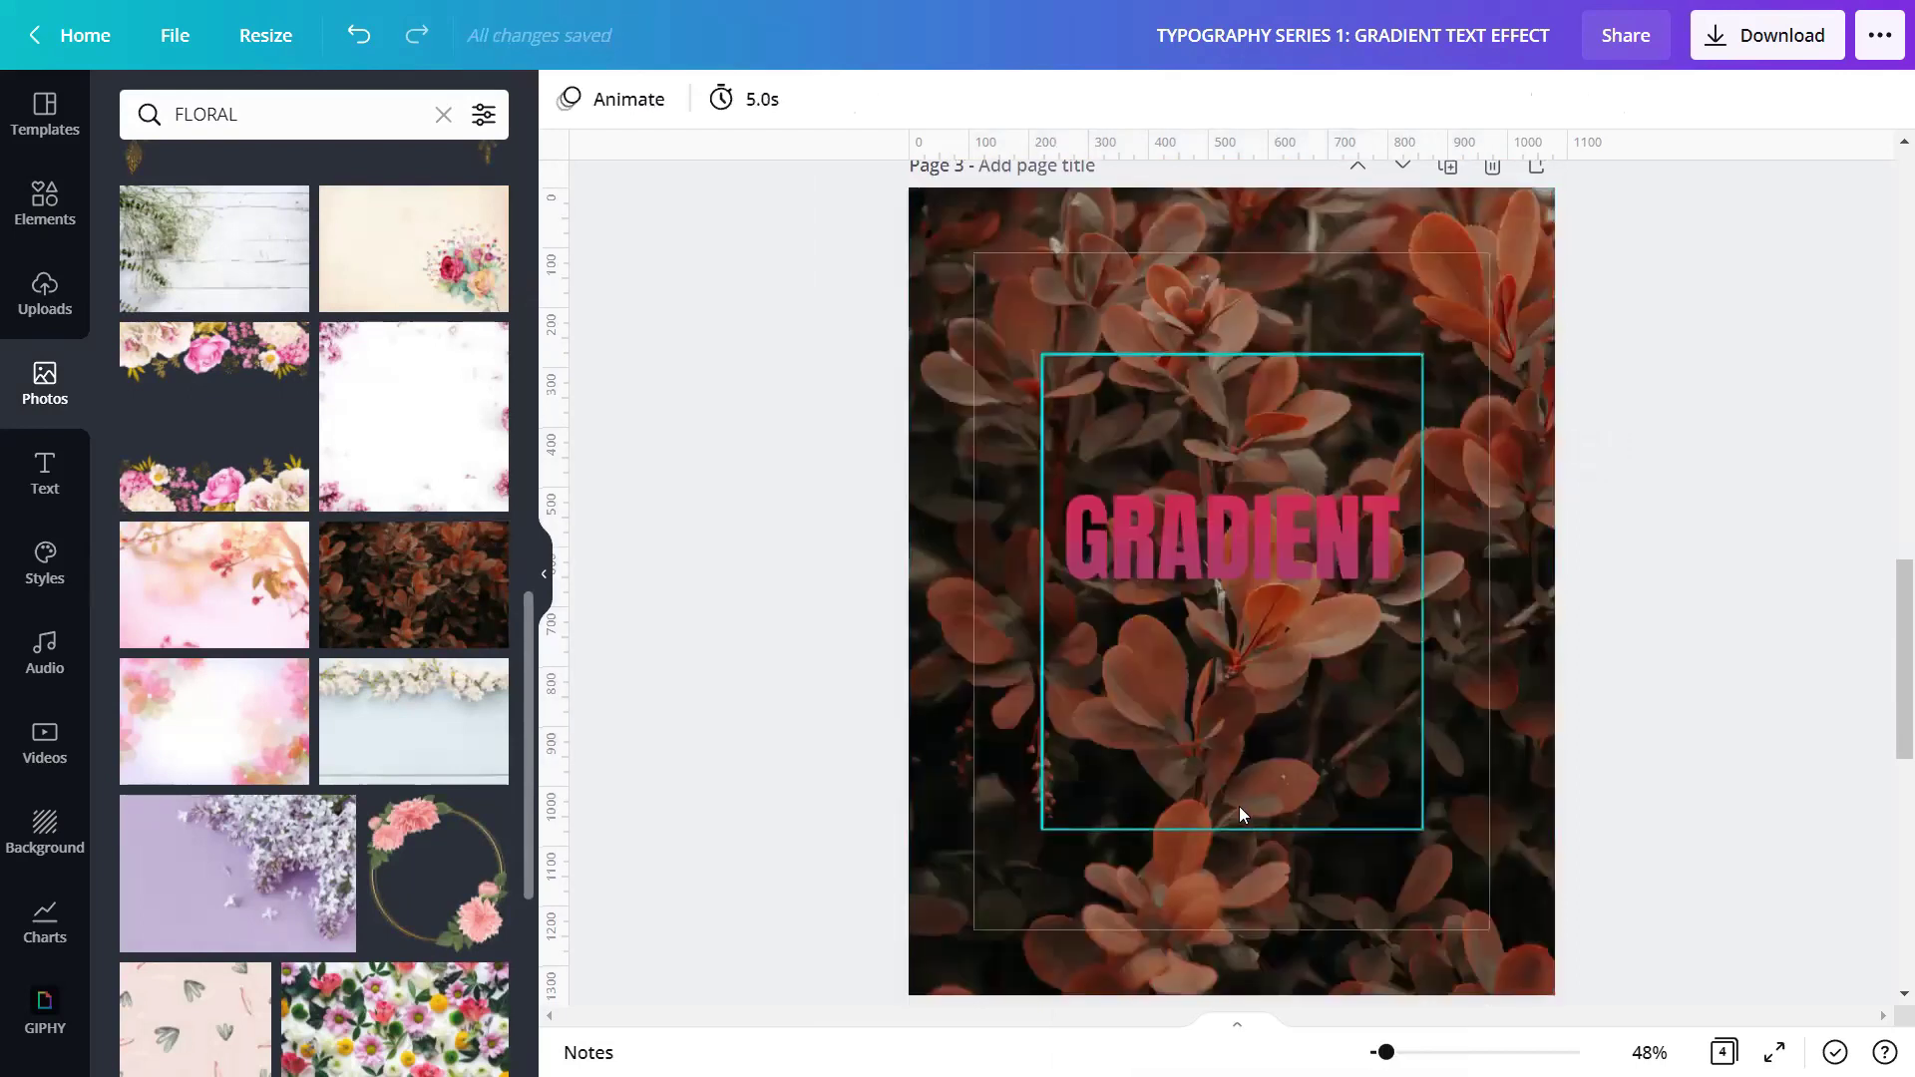
# Step: Make the same leaves photo page 4's background, then hide the photo library
pyautogui.scroll(-8, 1239, 807)
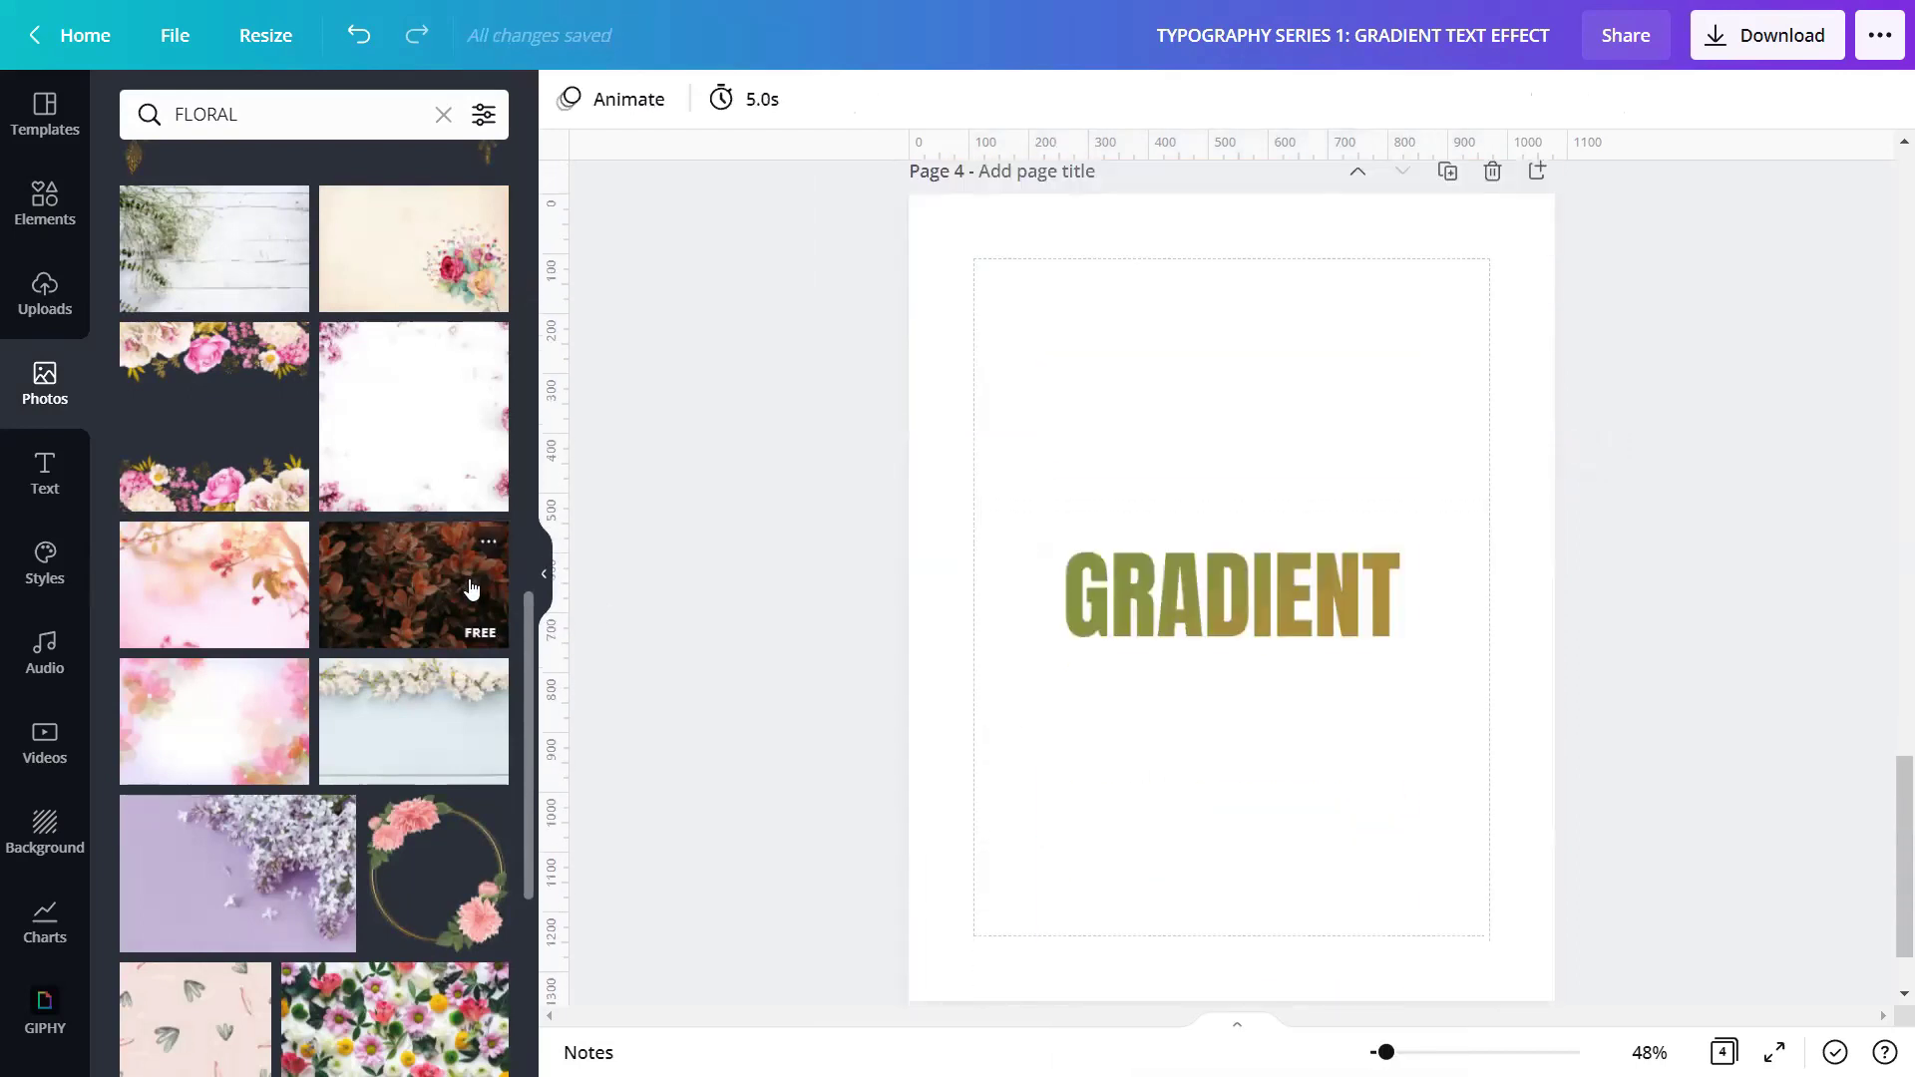
pyautogui.click(471, 588)
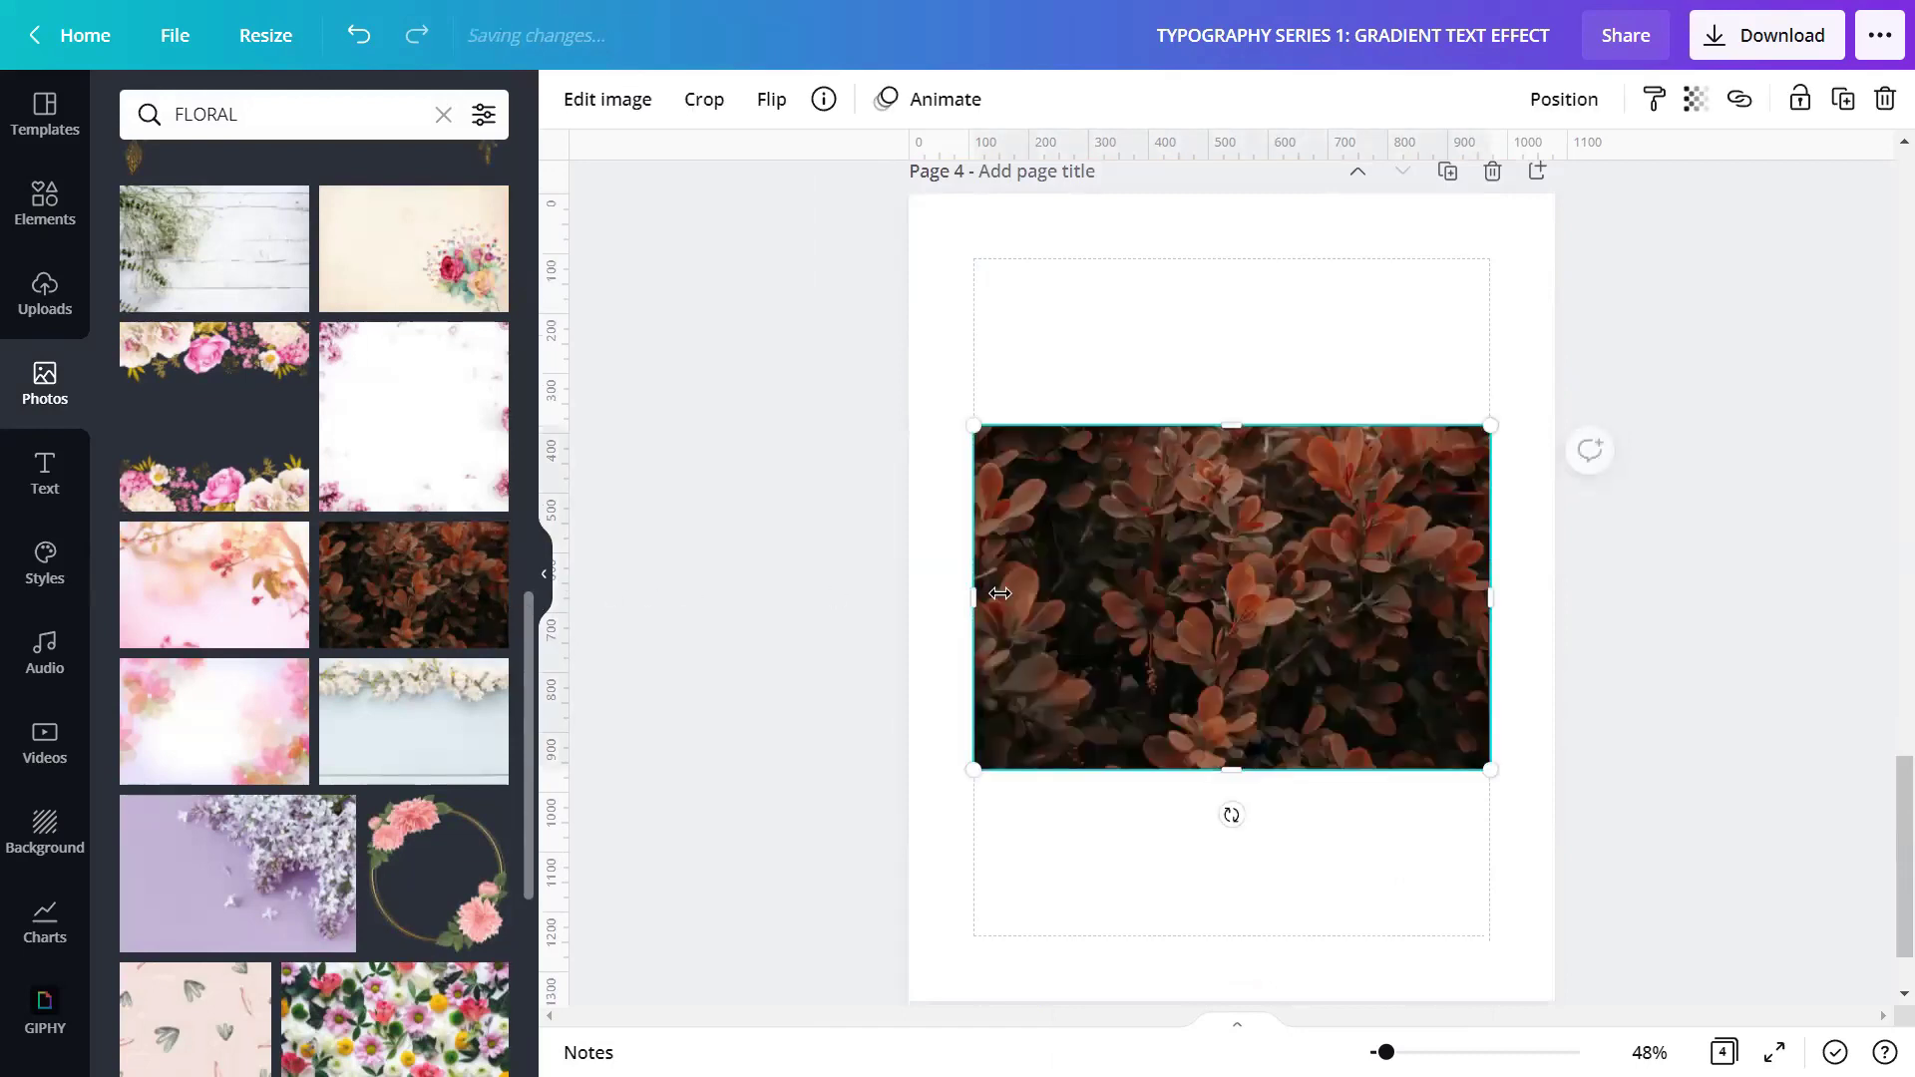
pyautogui.rightClick(1100, 592)
pyautogui.click(1146, 962)
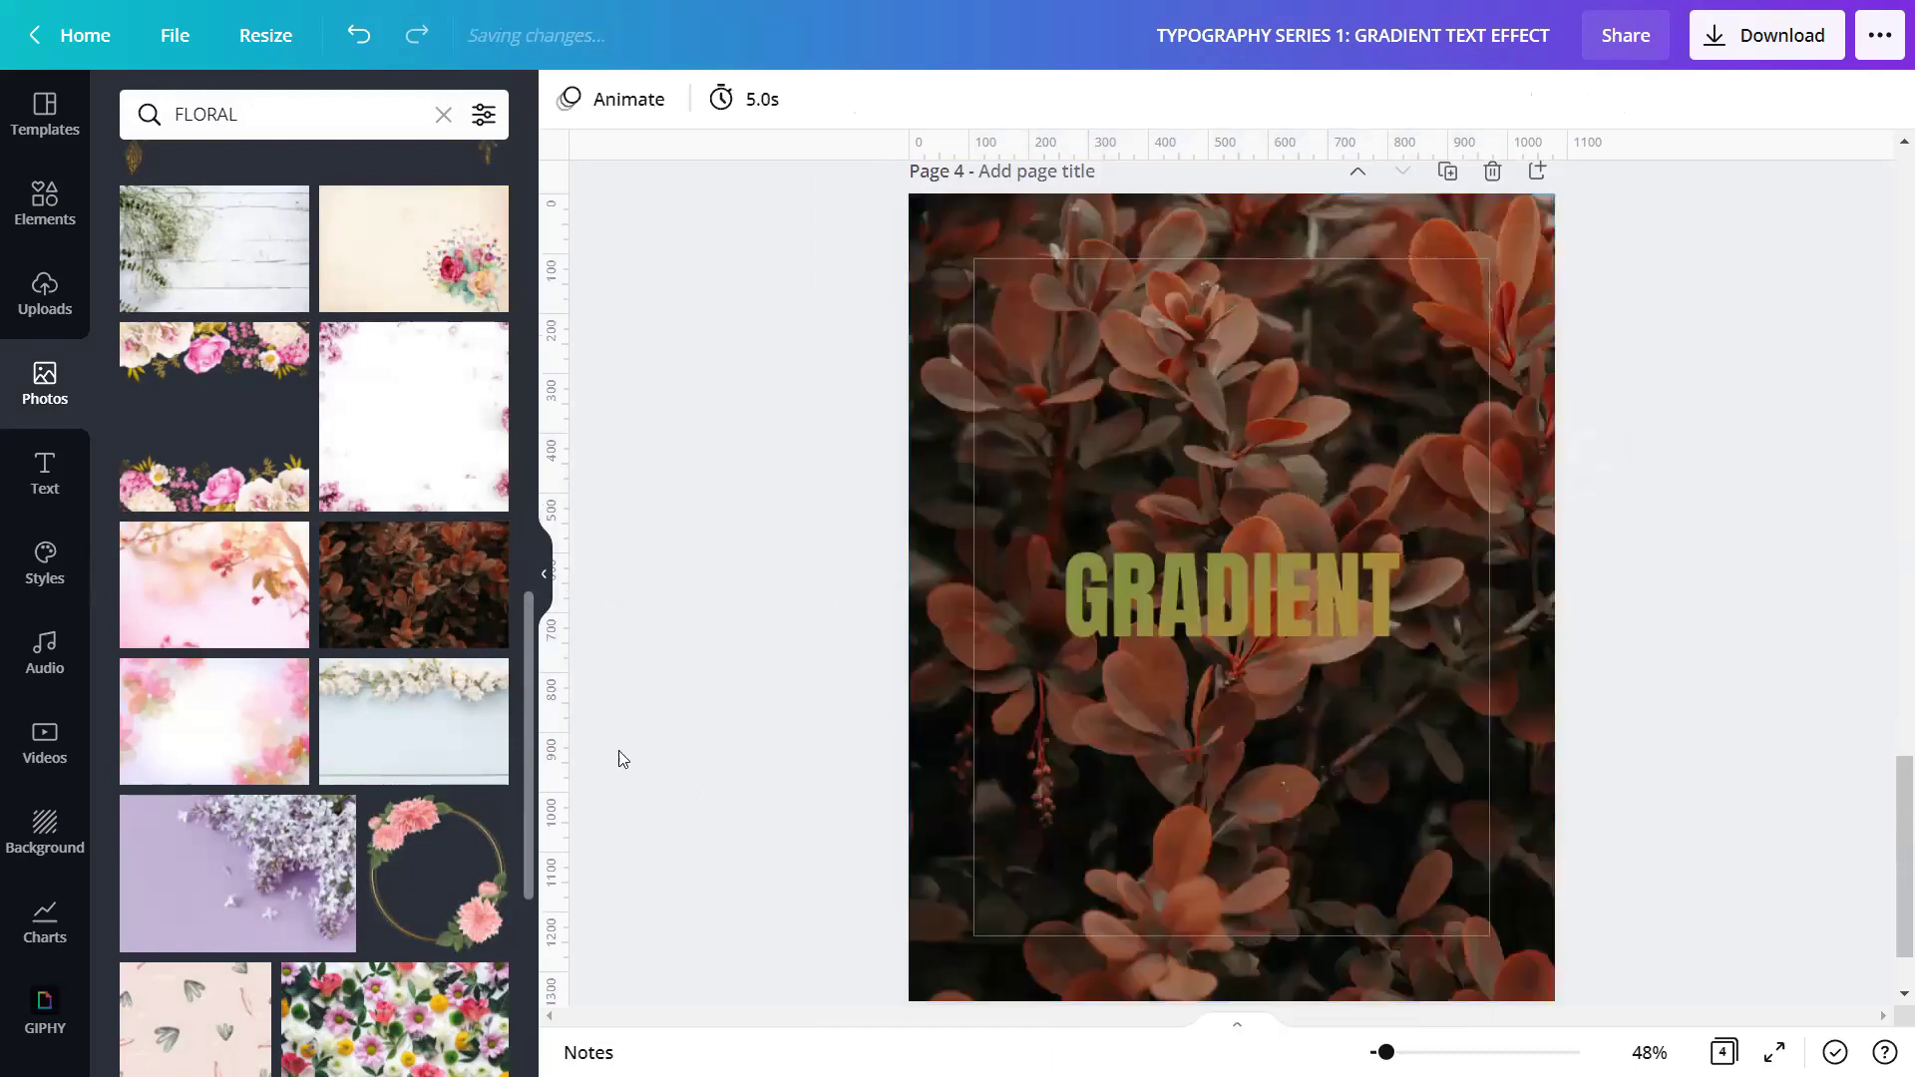
pyautogui.click(539, 597)
pyautogui.scroll(7, 1140, 597)
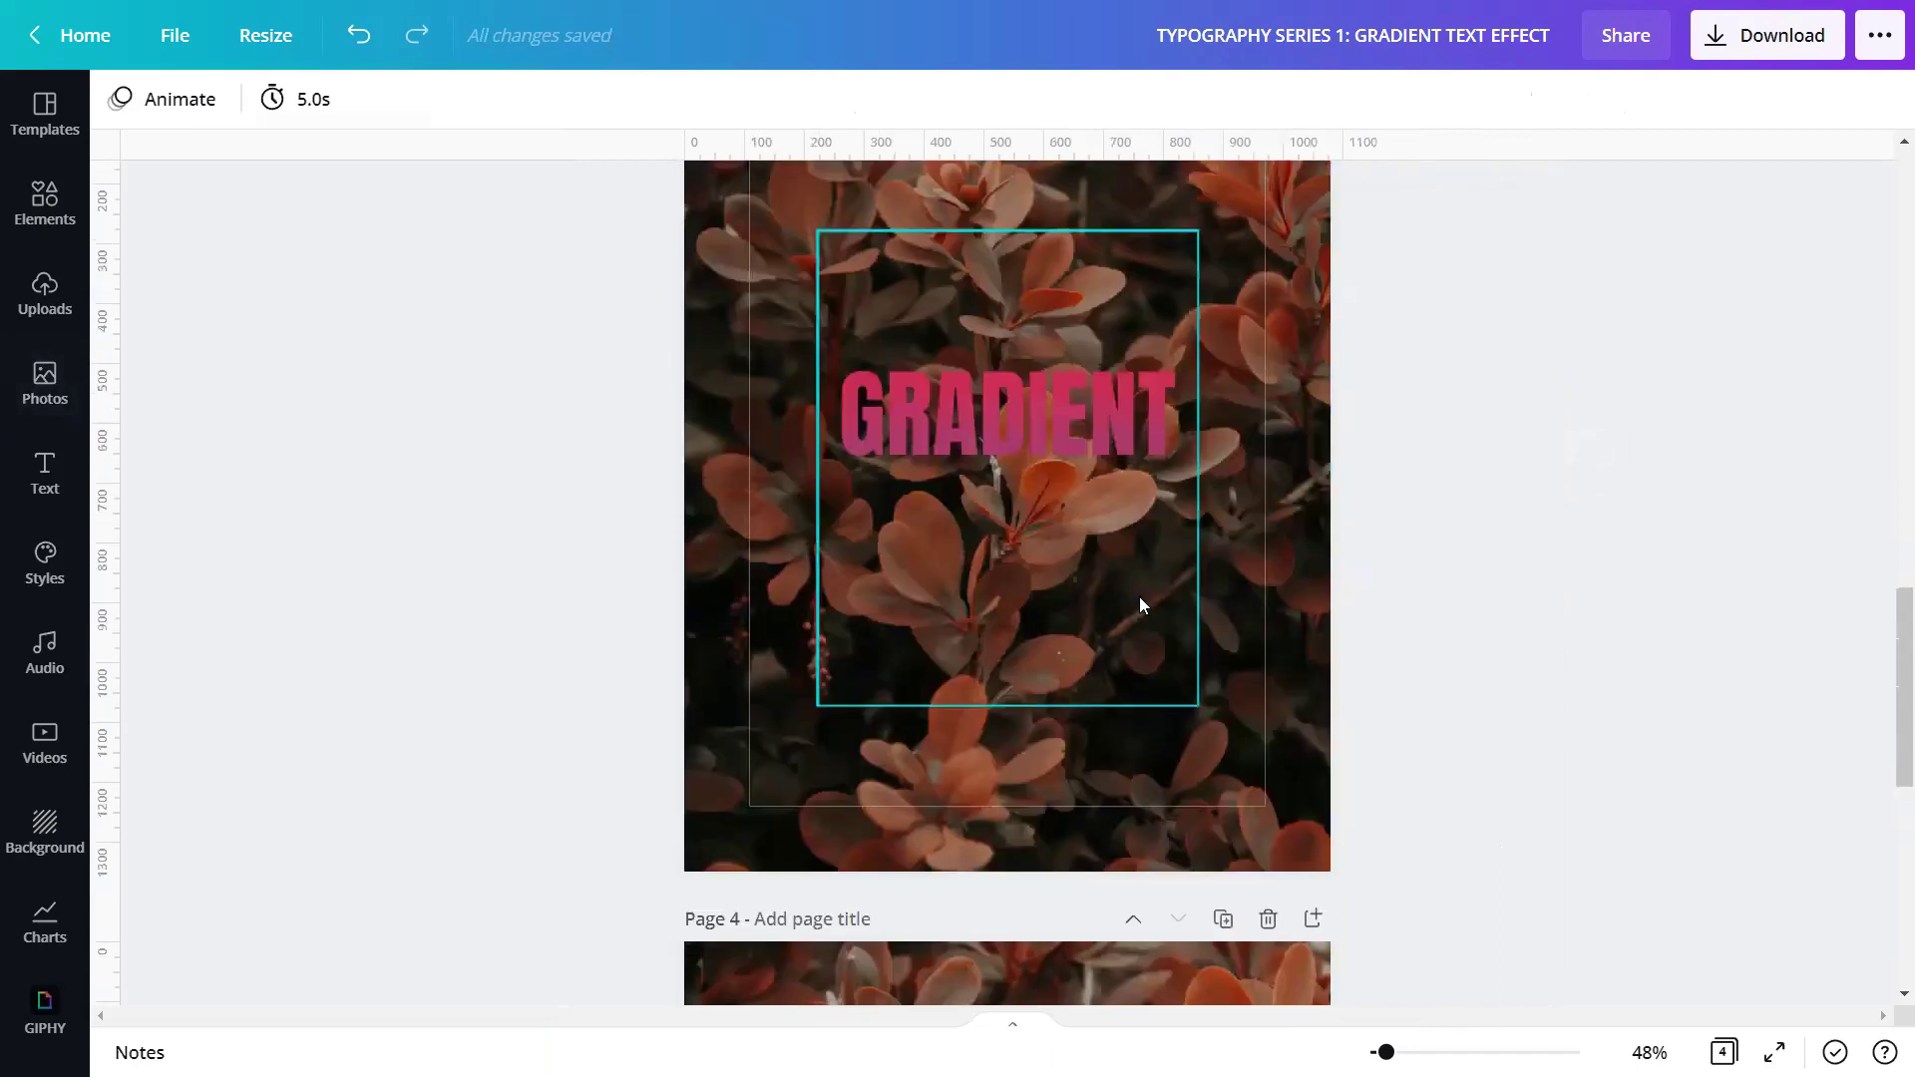
pyautogui.scroll(10, 1138, 599)
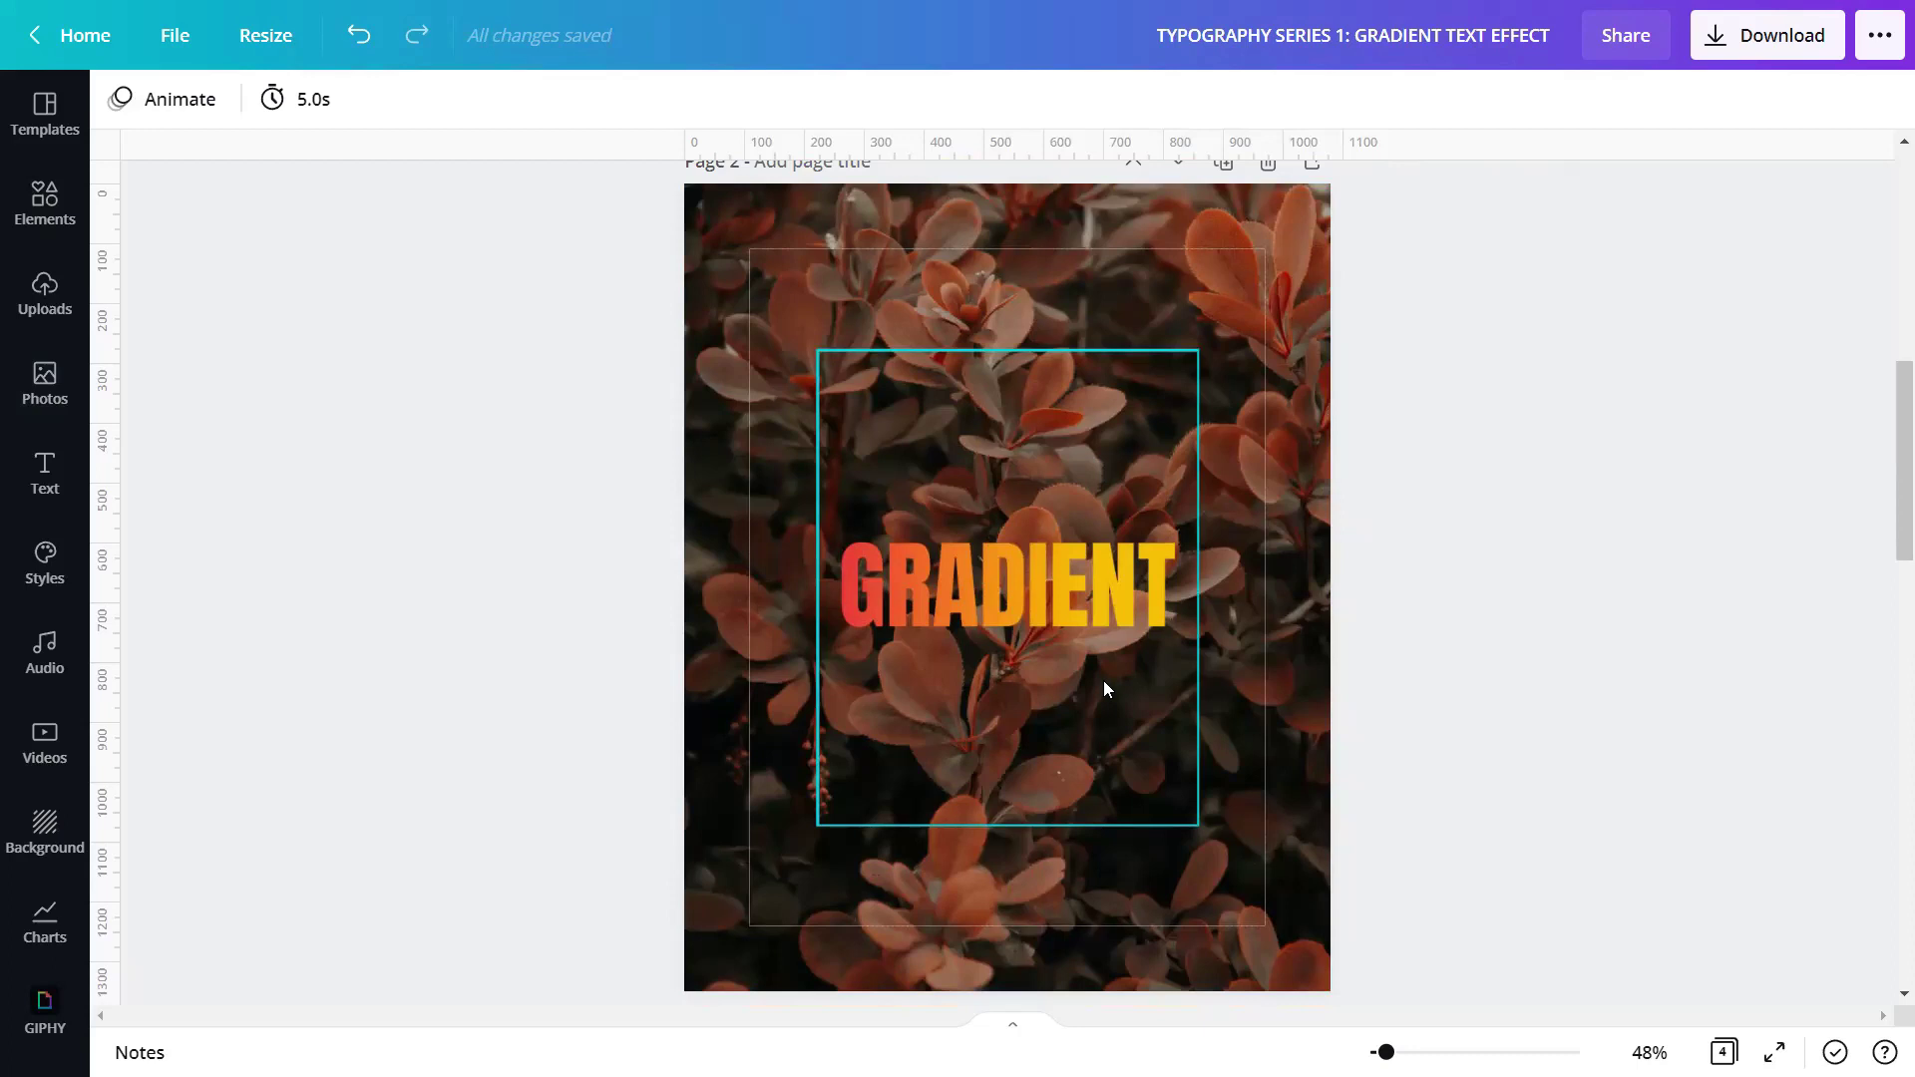
# Step: Set the contrast of page 3's pink GRADIENT image to 85
pyautogui.scroll(-10, 1103, 684)
pyautogui.scroll(3, 1103, 688)
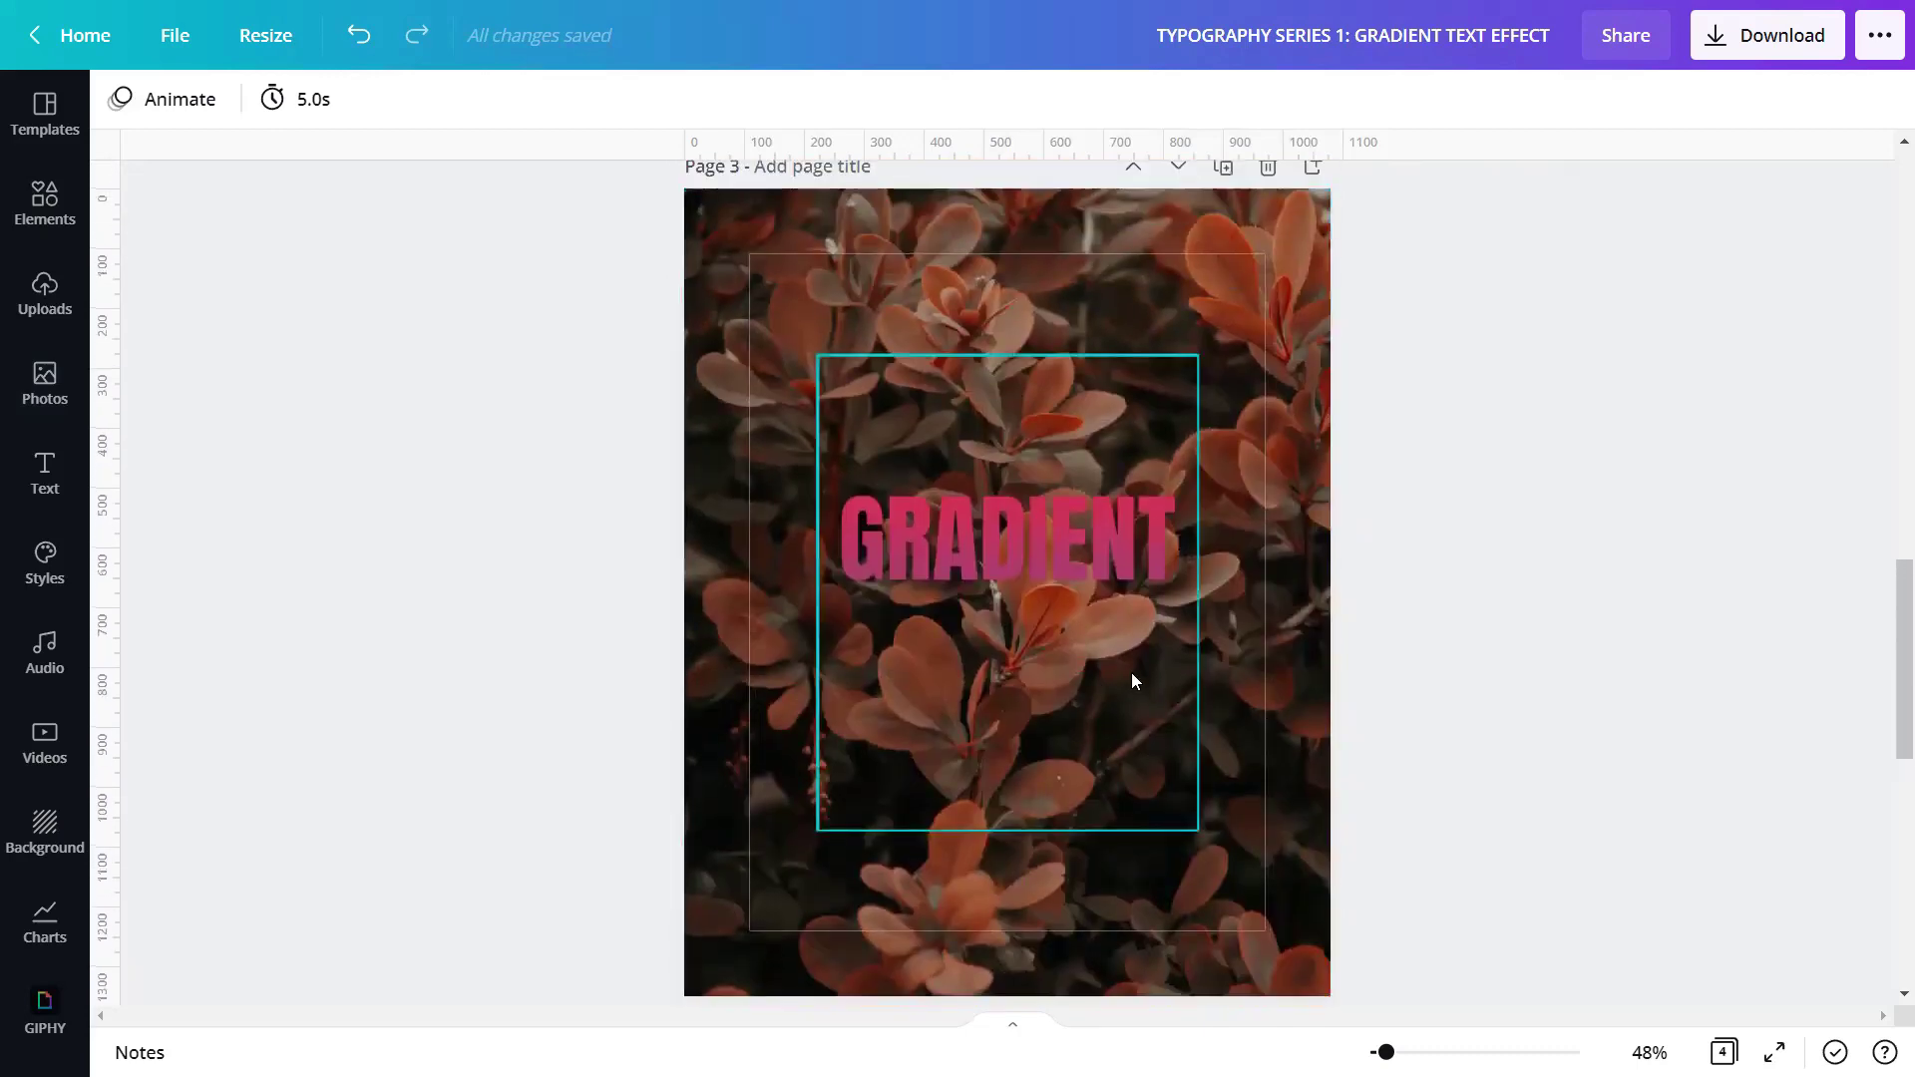
pyautogui.click(1132, 681)
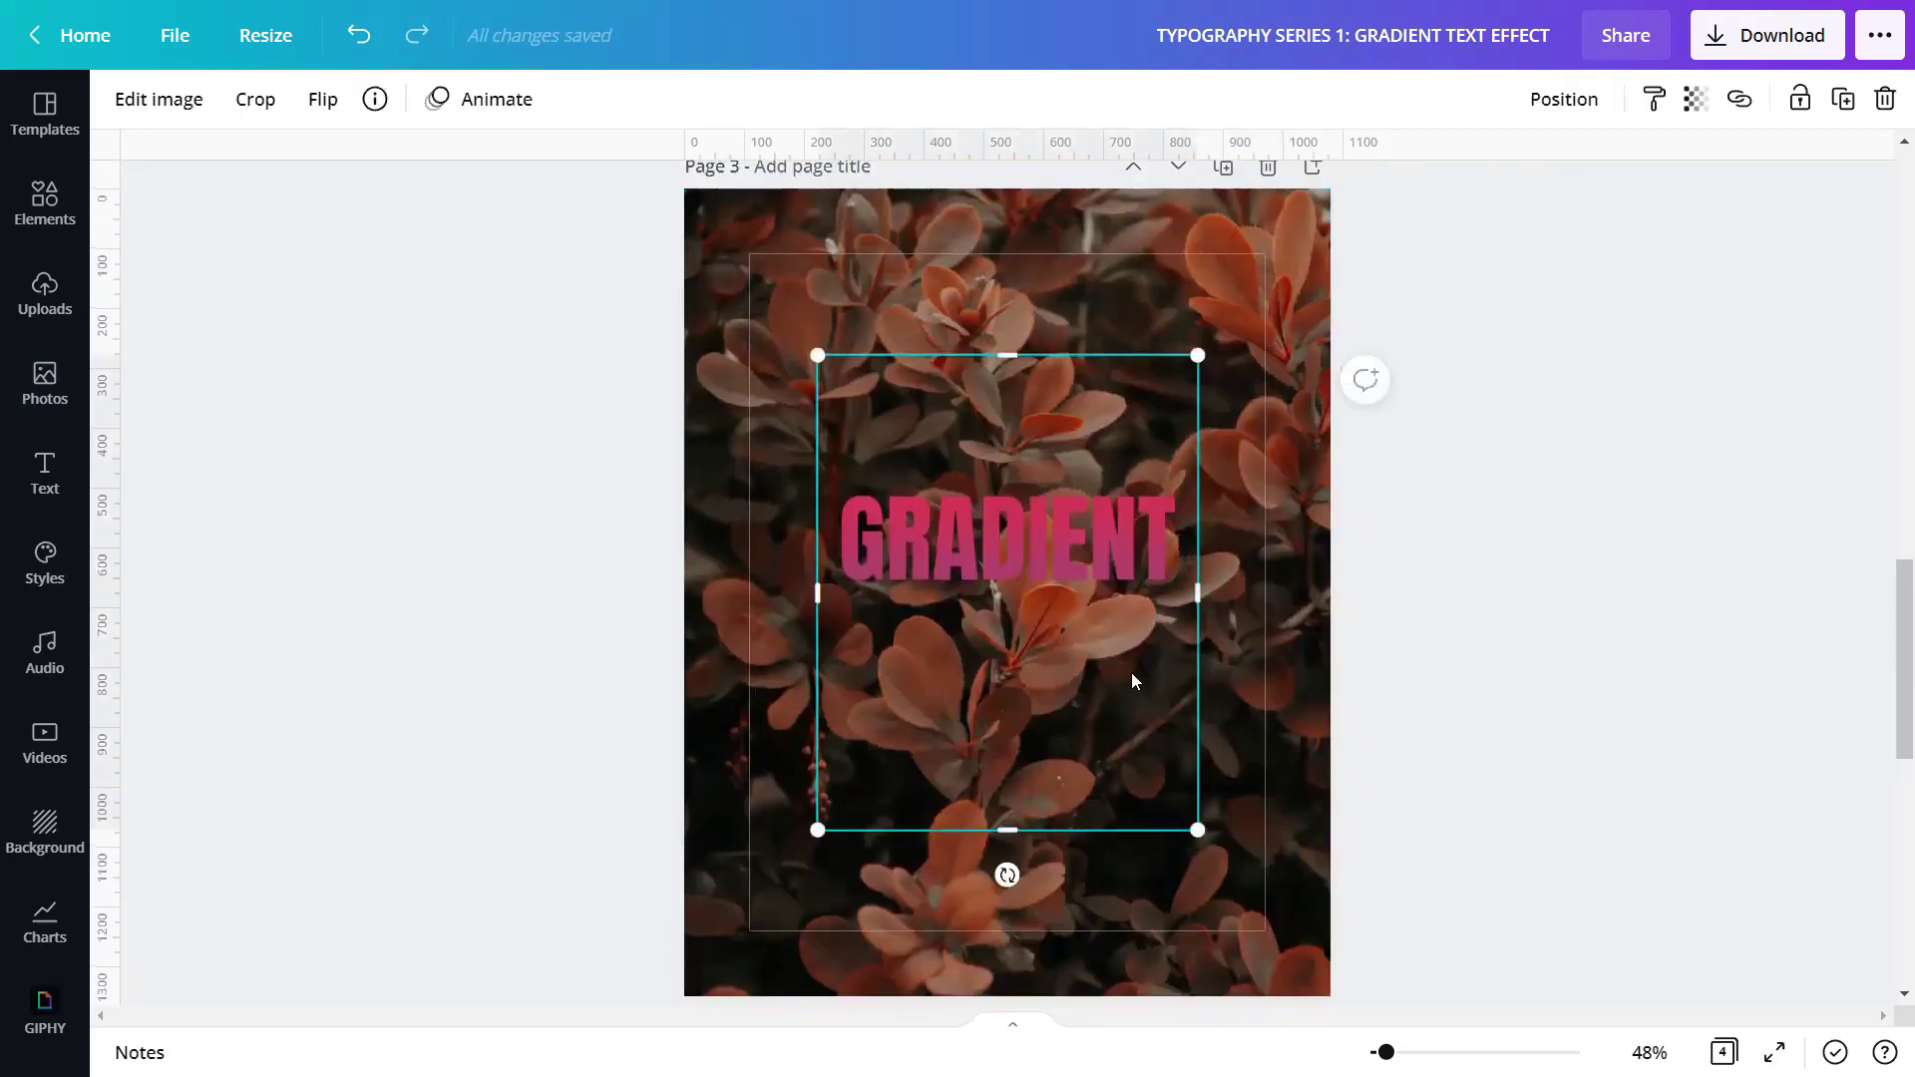
pyautogui.click(167, 110)
pyautogui.click(472, 588)
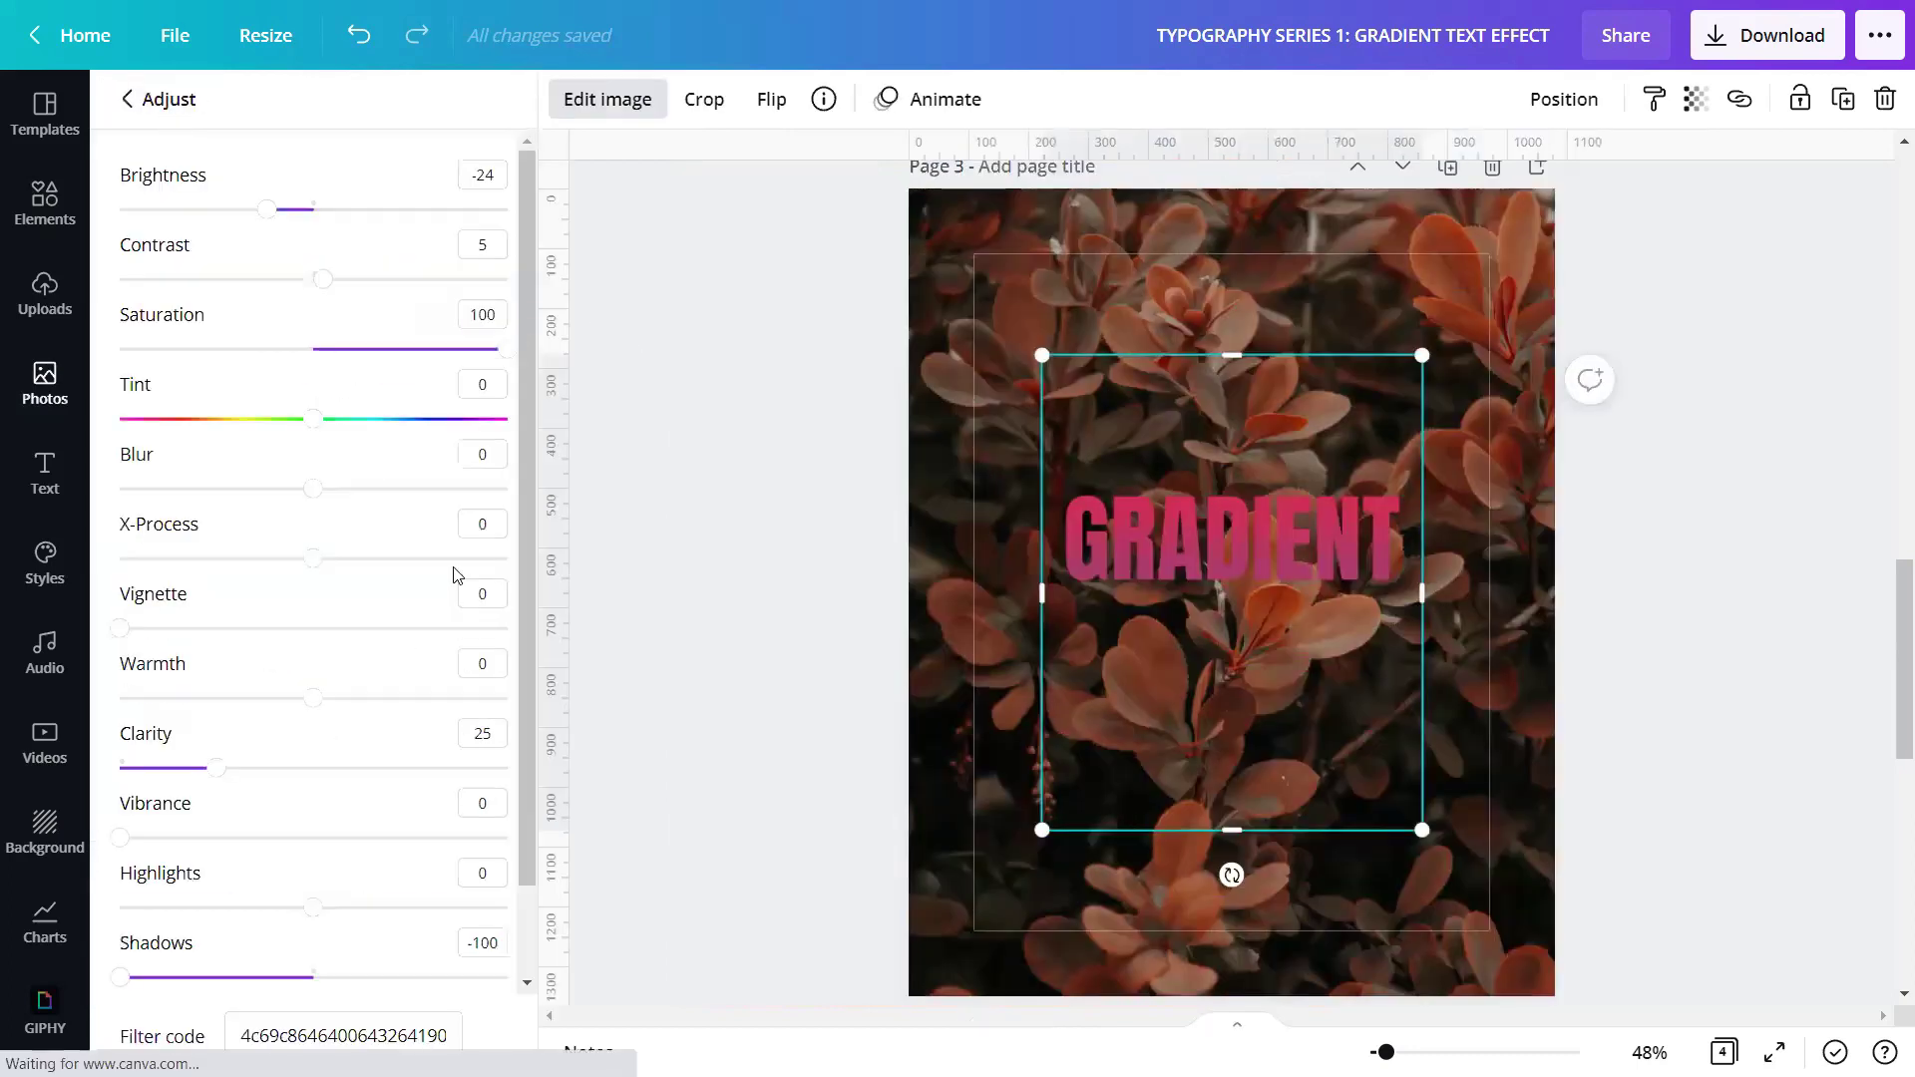
pyautogui.click(499, 243)
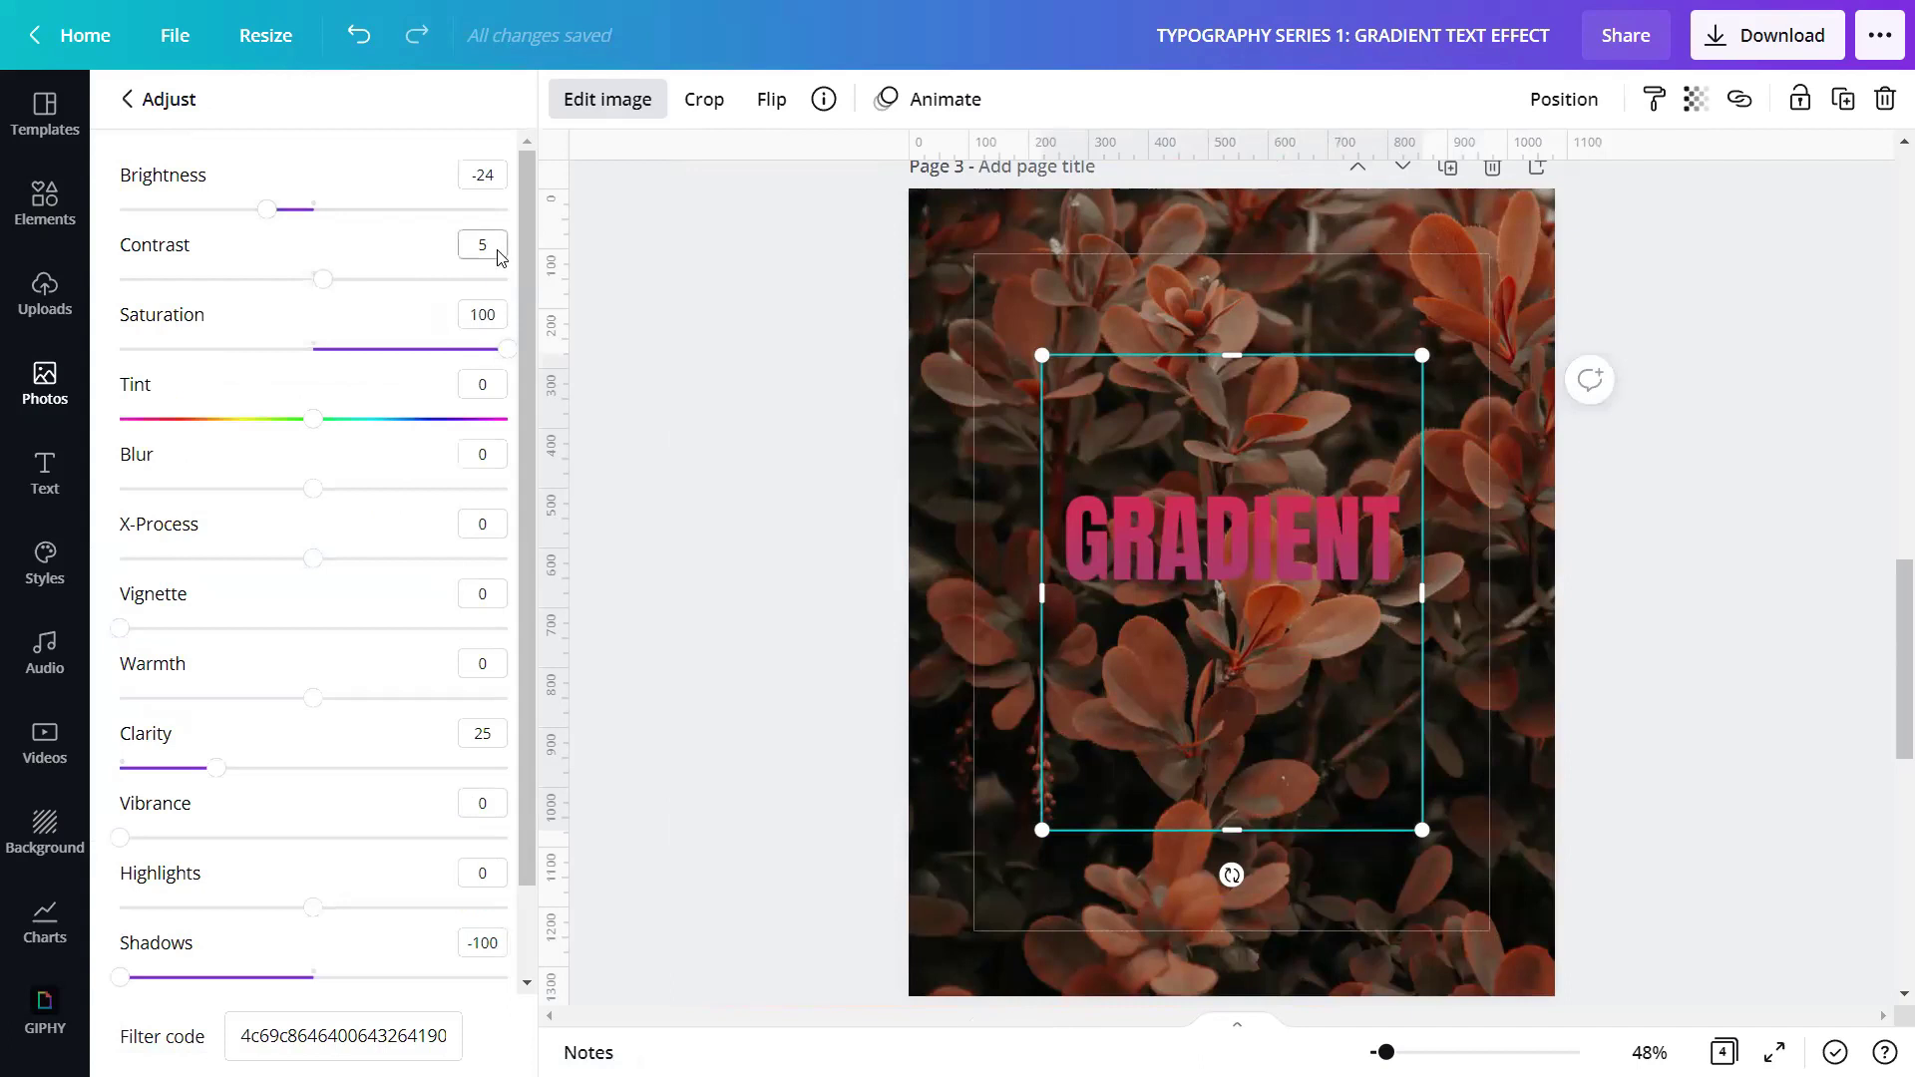
pyautogui.press('BackSpace')
pyautogui.write('85')
pyautogui.click(708, 503)
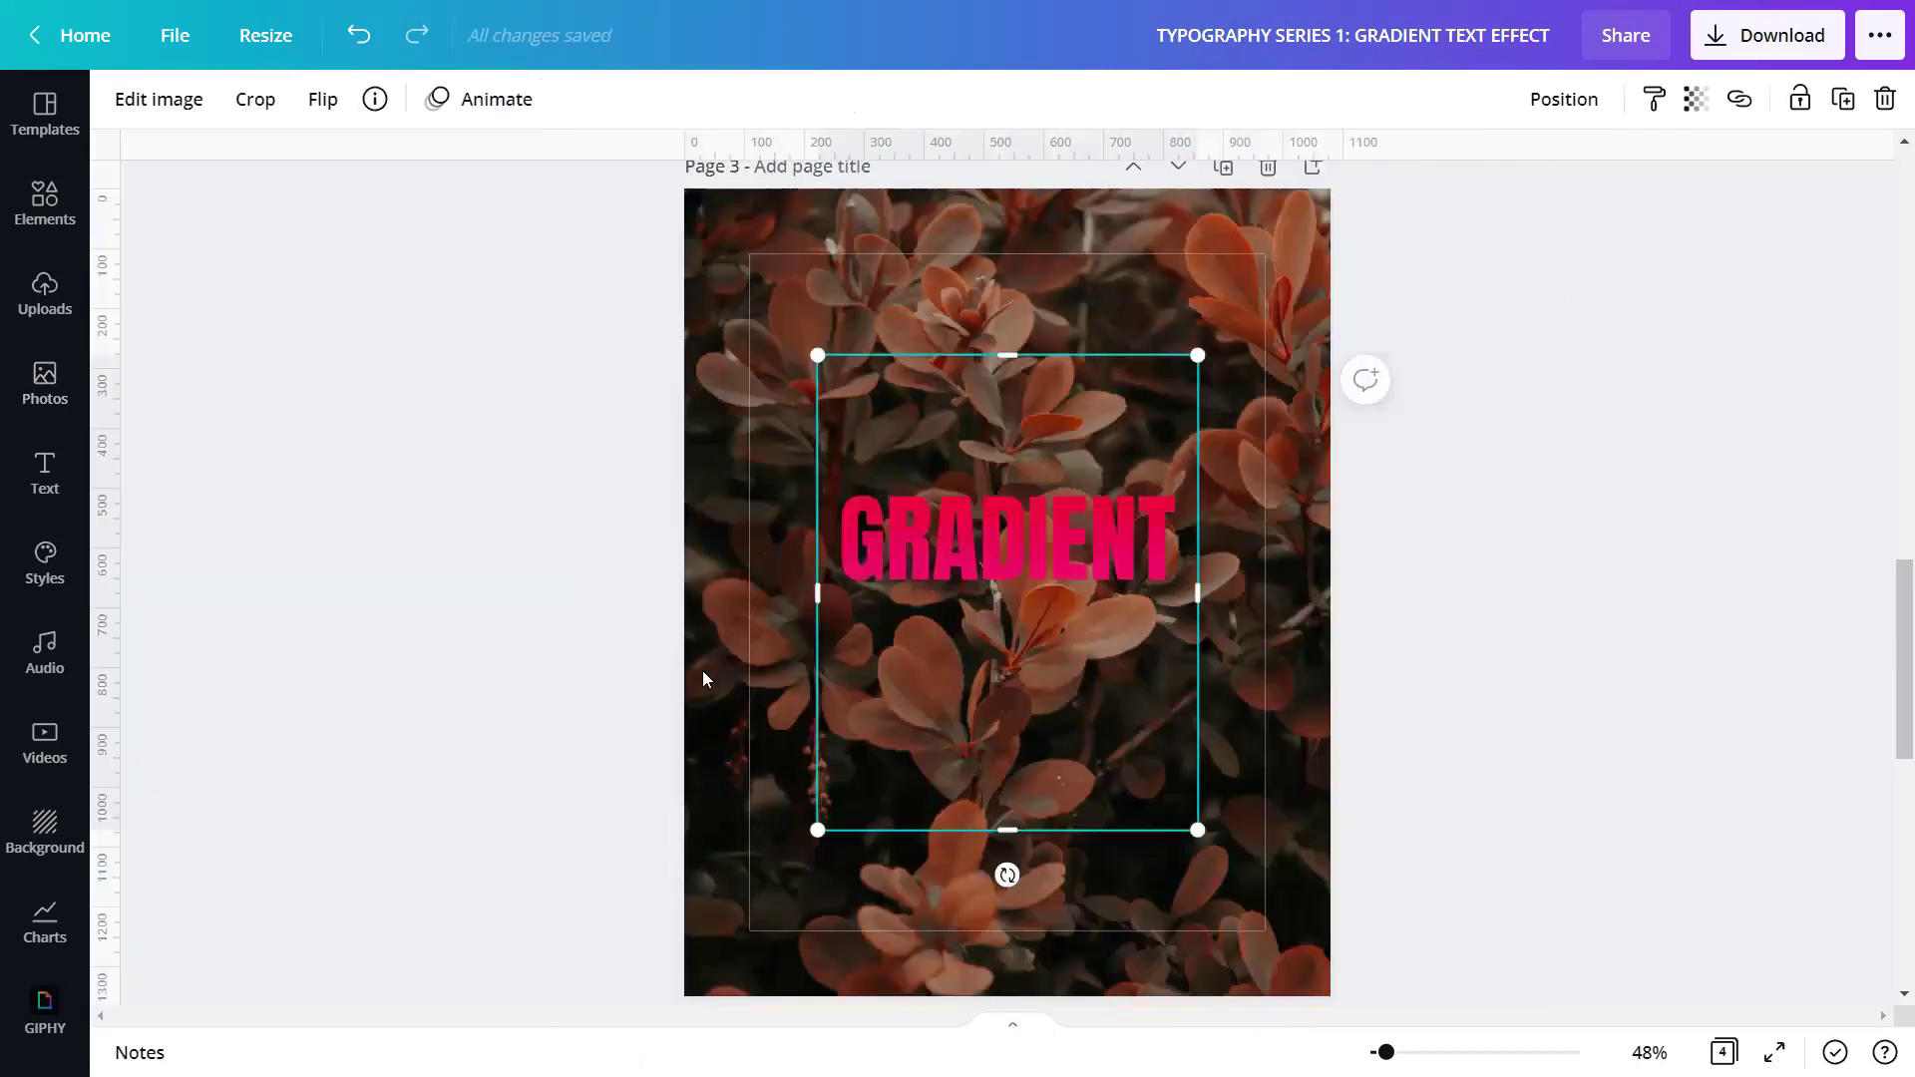
pyautogui.click(1275, 656)
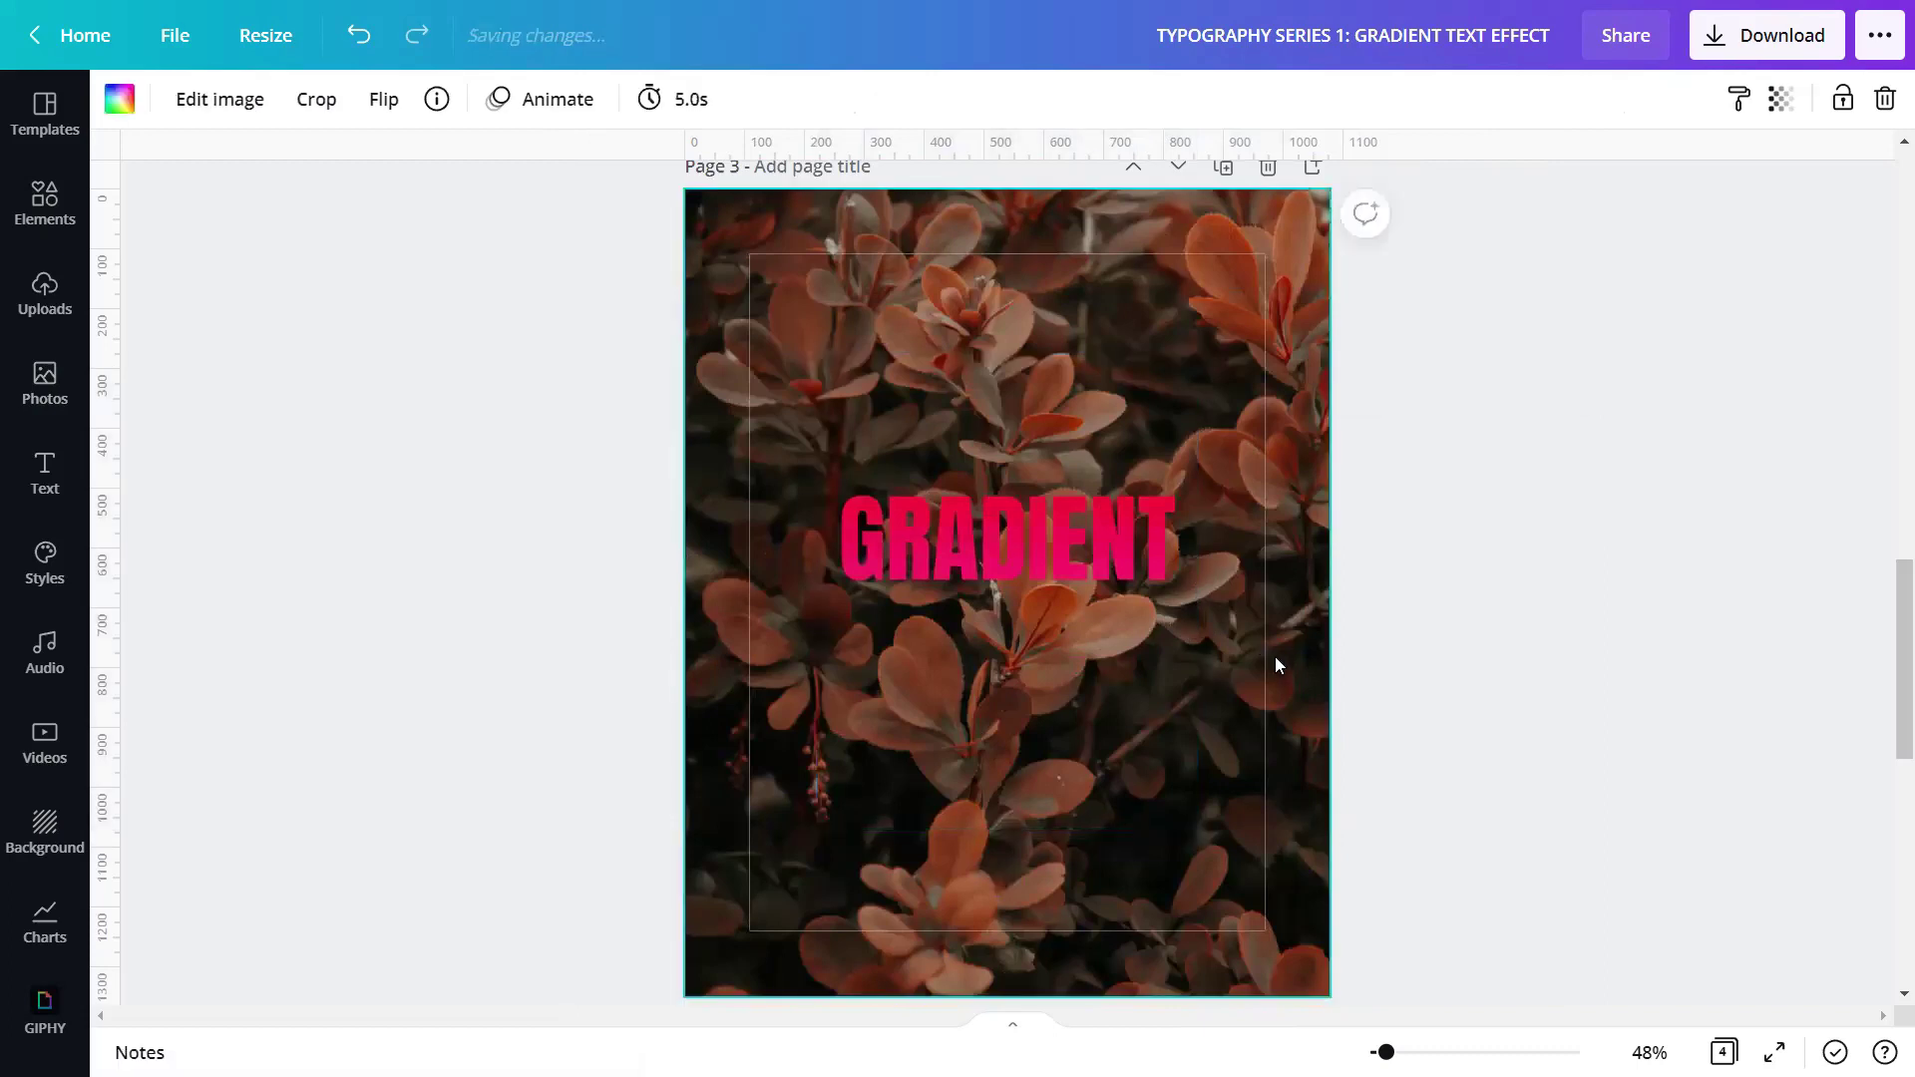
# Step: Set the contrast of page 4's olive GRADIENT image to 100
pyautogui.scroll(-6, 1195, 699)
pyautogui.scroll(-2, 1184, 703)
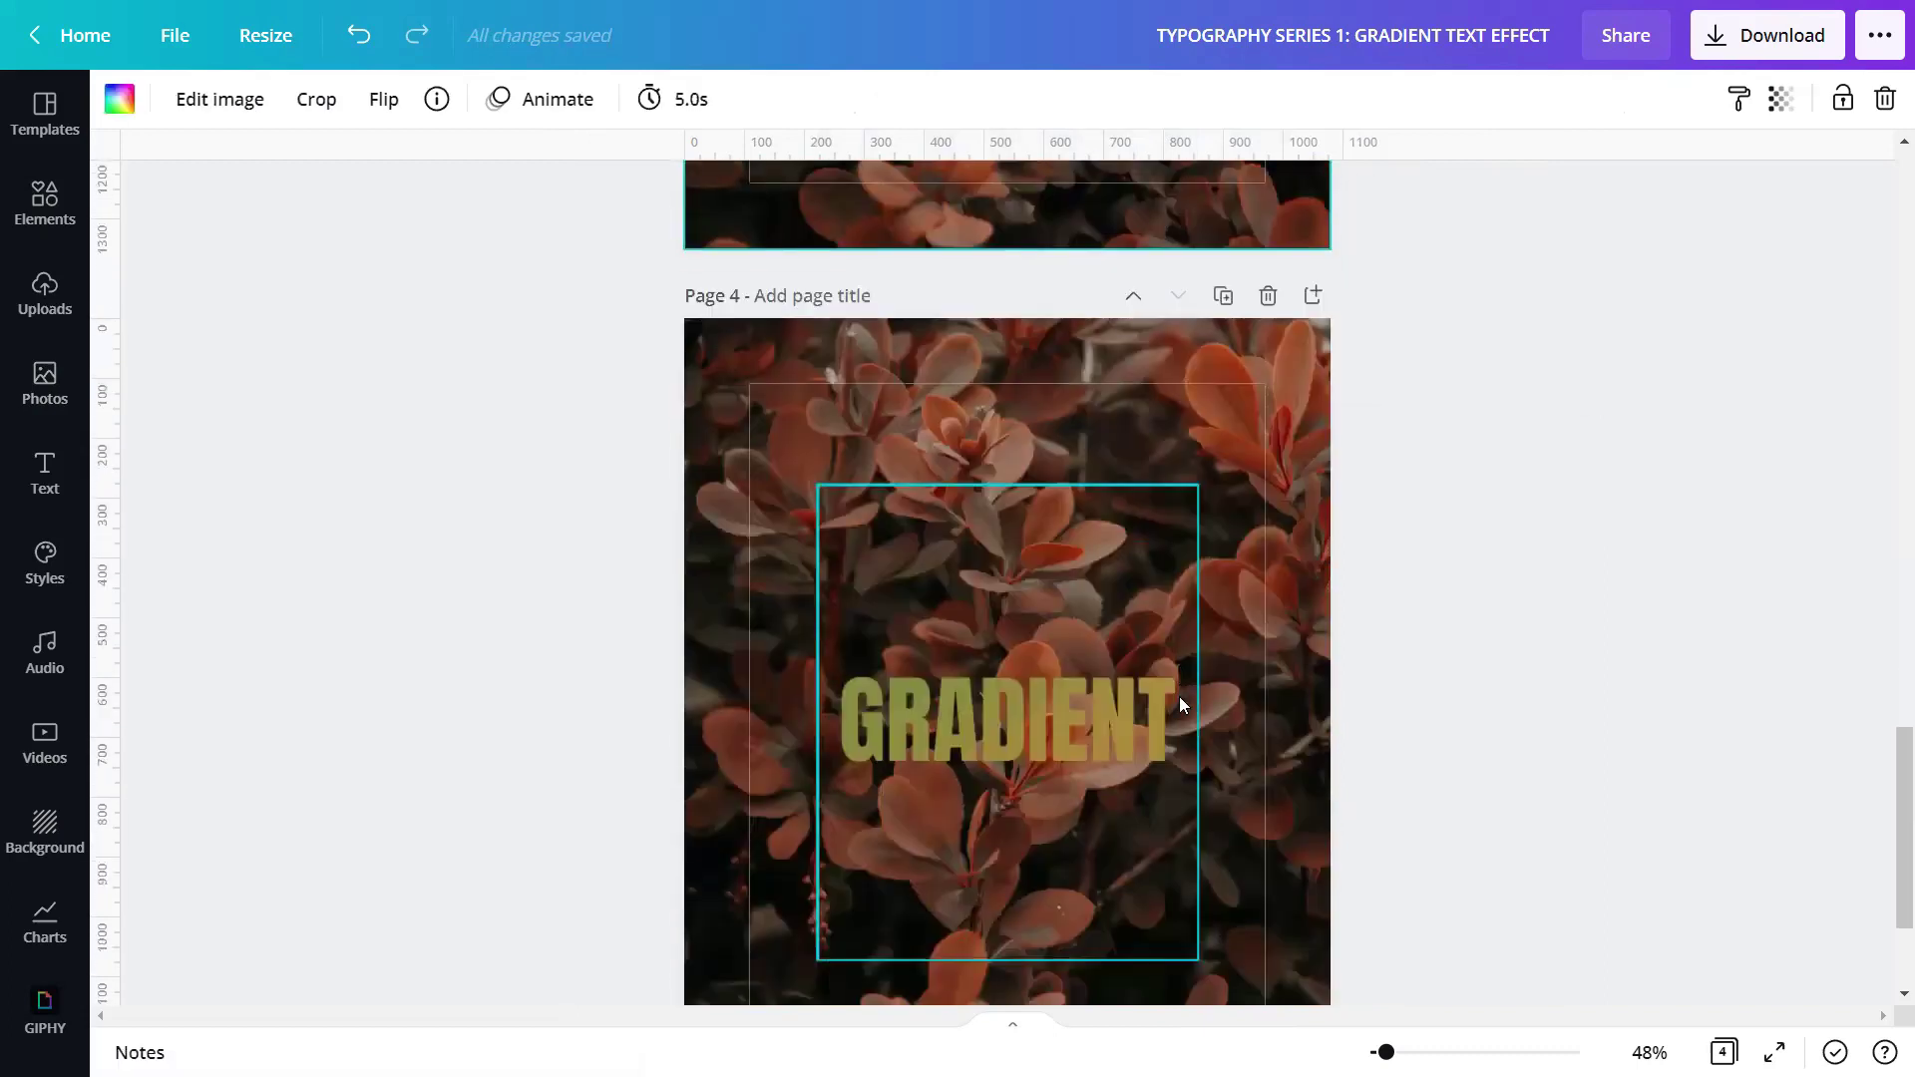
pyautogui.scroll(-2, 1181, 703)
pyautogui.click(1146, 698)
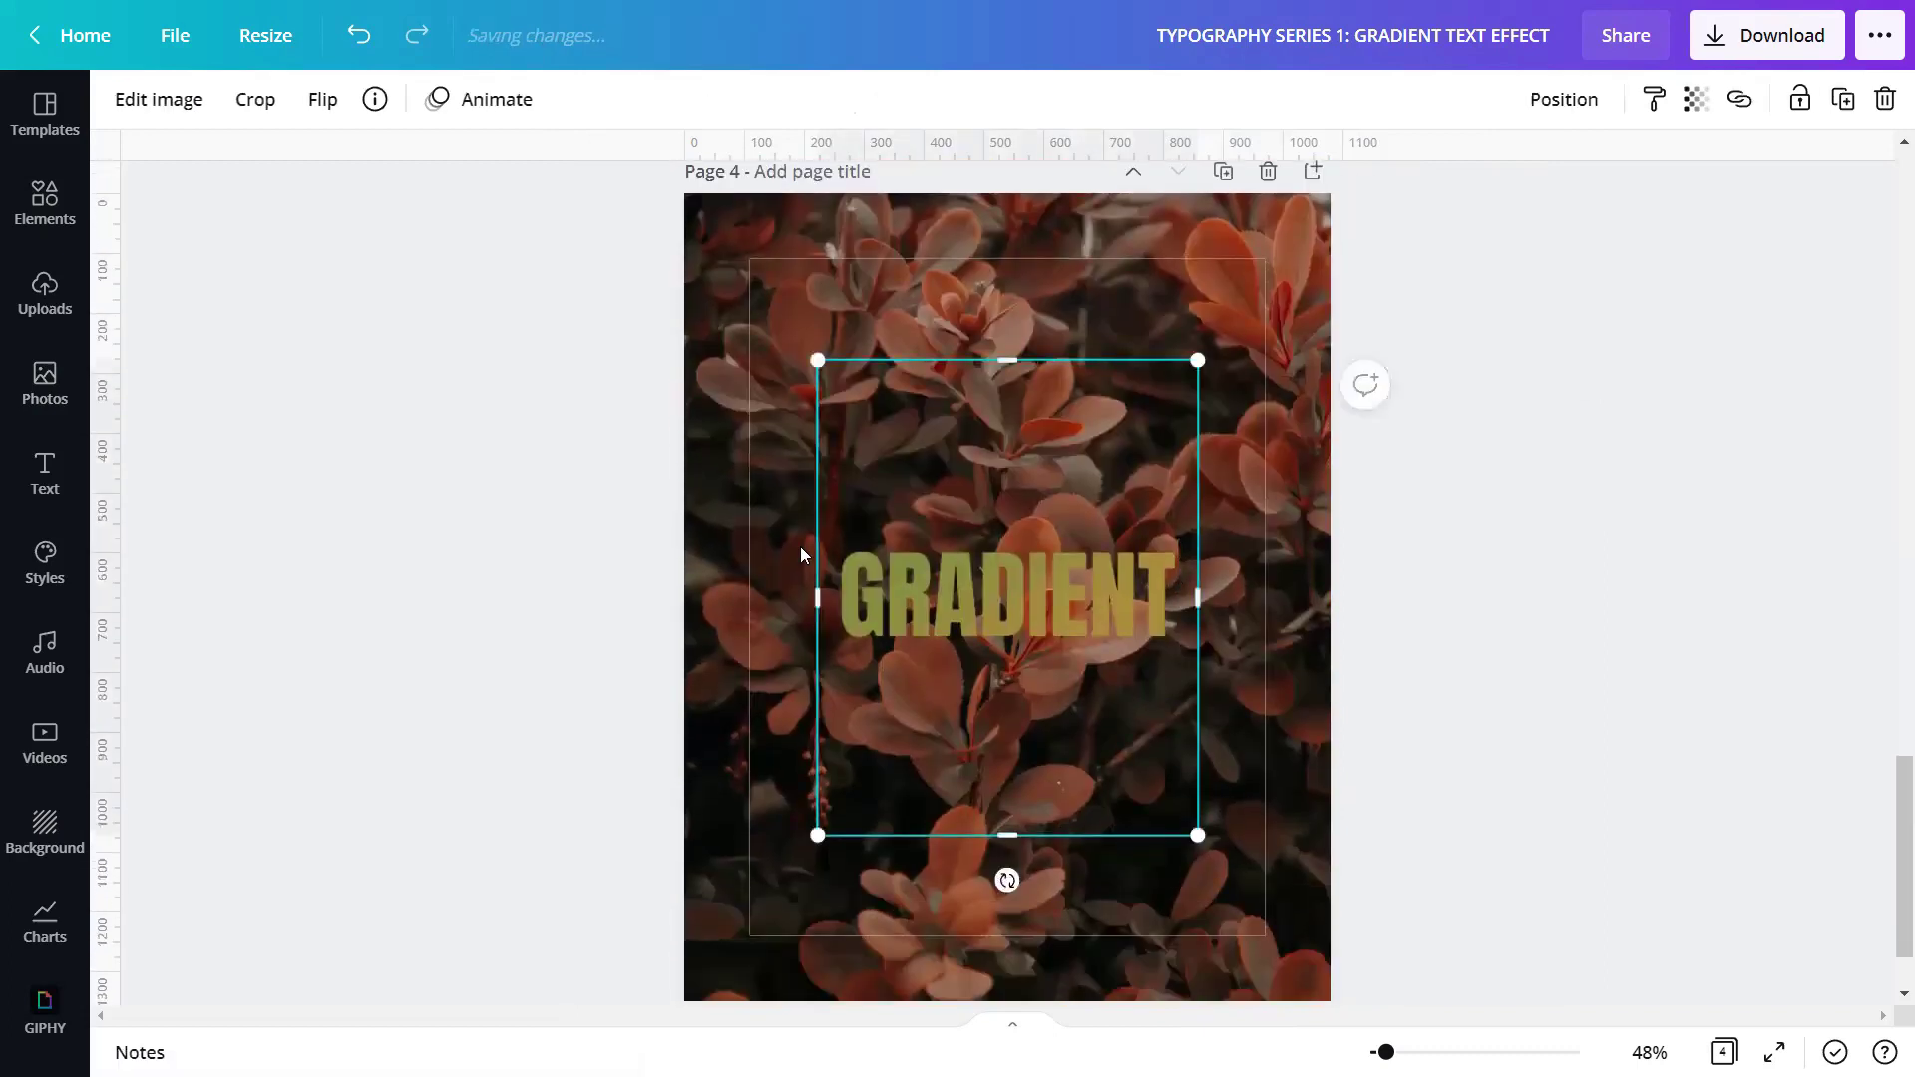
pyautogui.click(160, 99)
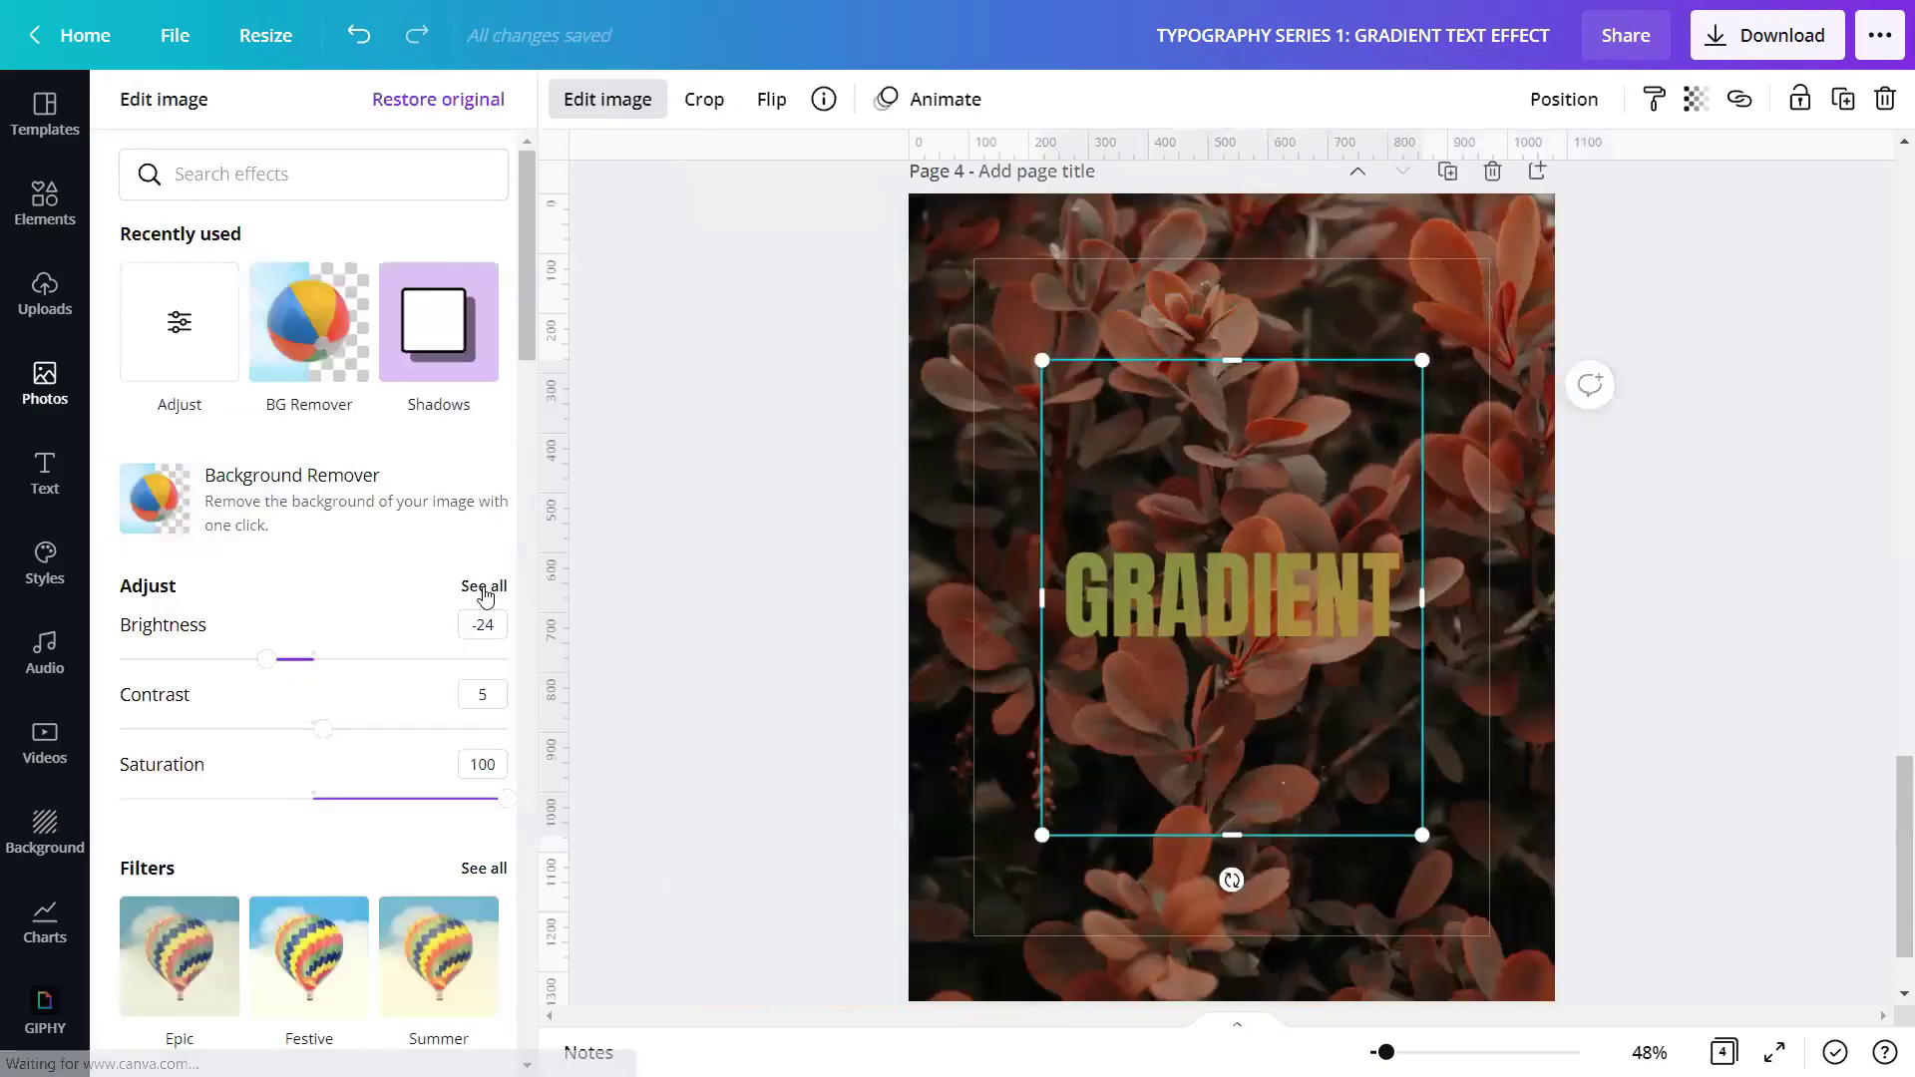
pyautogui.click(484, 589)
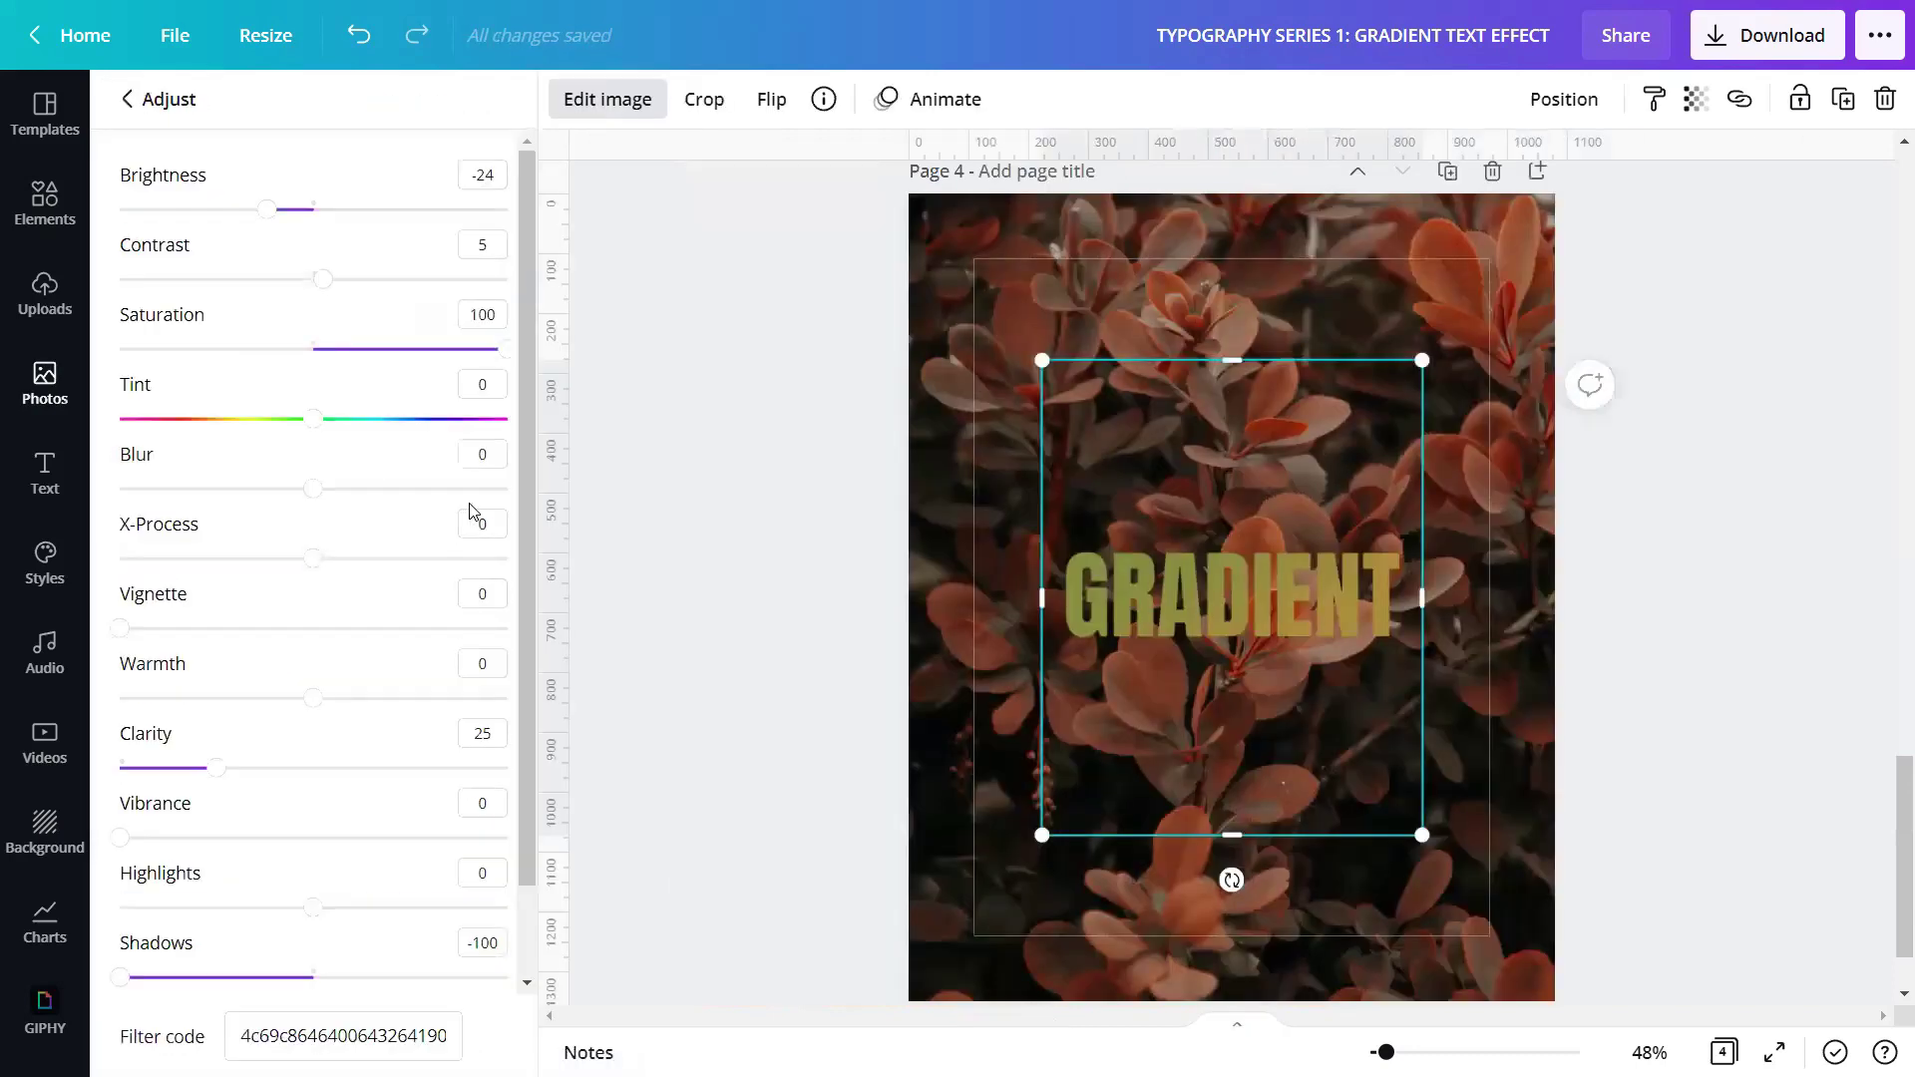
pyautogui.click(486, 244)
pyautogui.write('100')
pyautogui.press('Return')
pyautogui.click(673, 469)
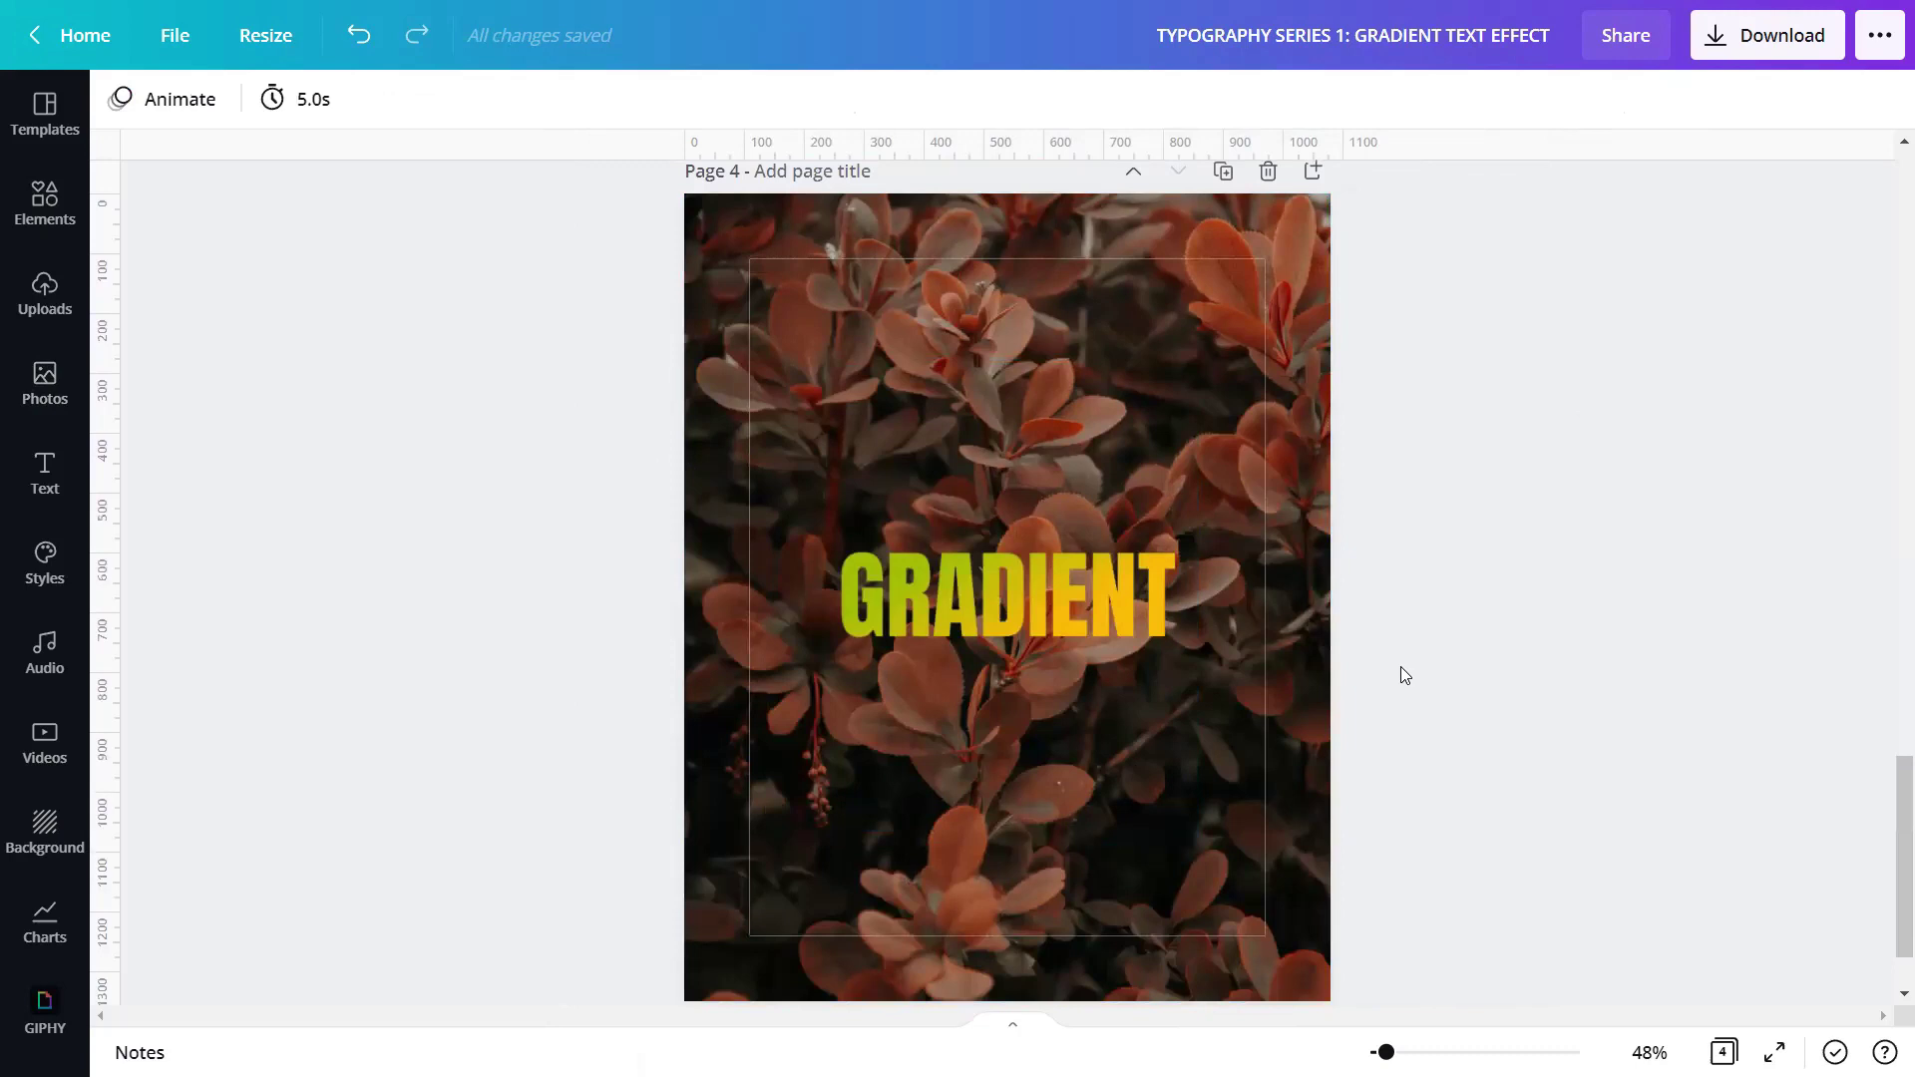
# Step: Crop page 2's orange GRADIENT image to its text, enlarge it to page width, and centre it
pyautogui.scroll(5, 1401, 667)
pyautogui.scroll(10, 1392, 675)
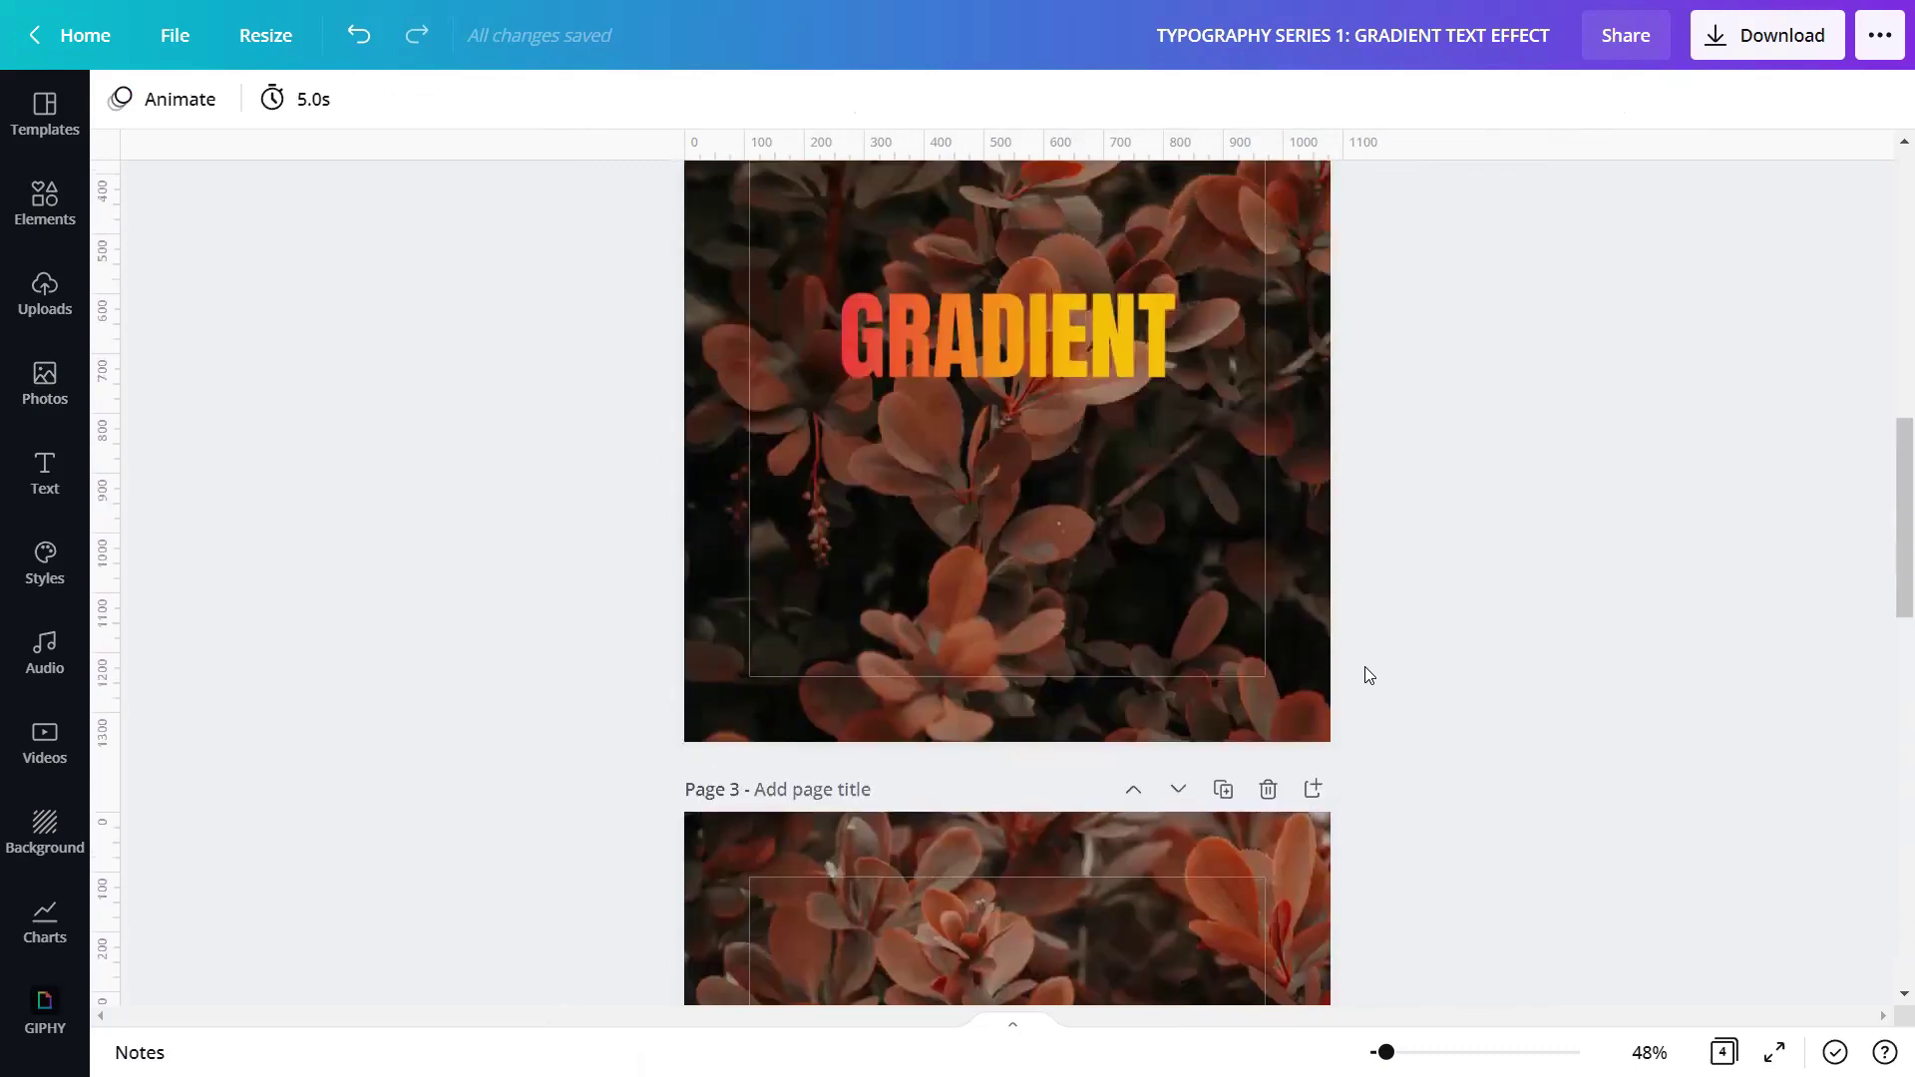
pyautogui.scroll(1, 1347, 672)
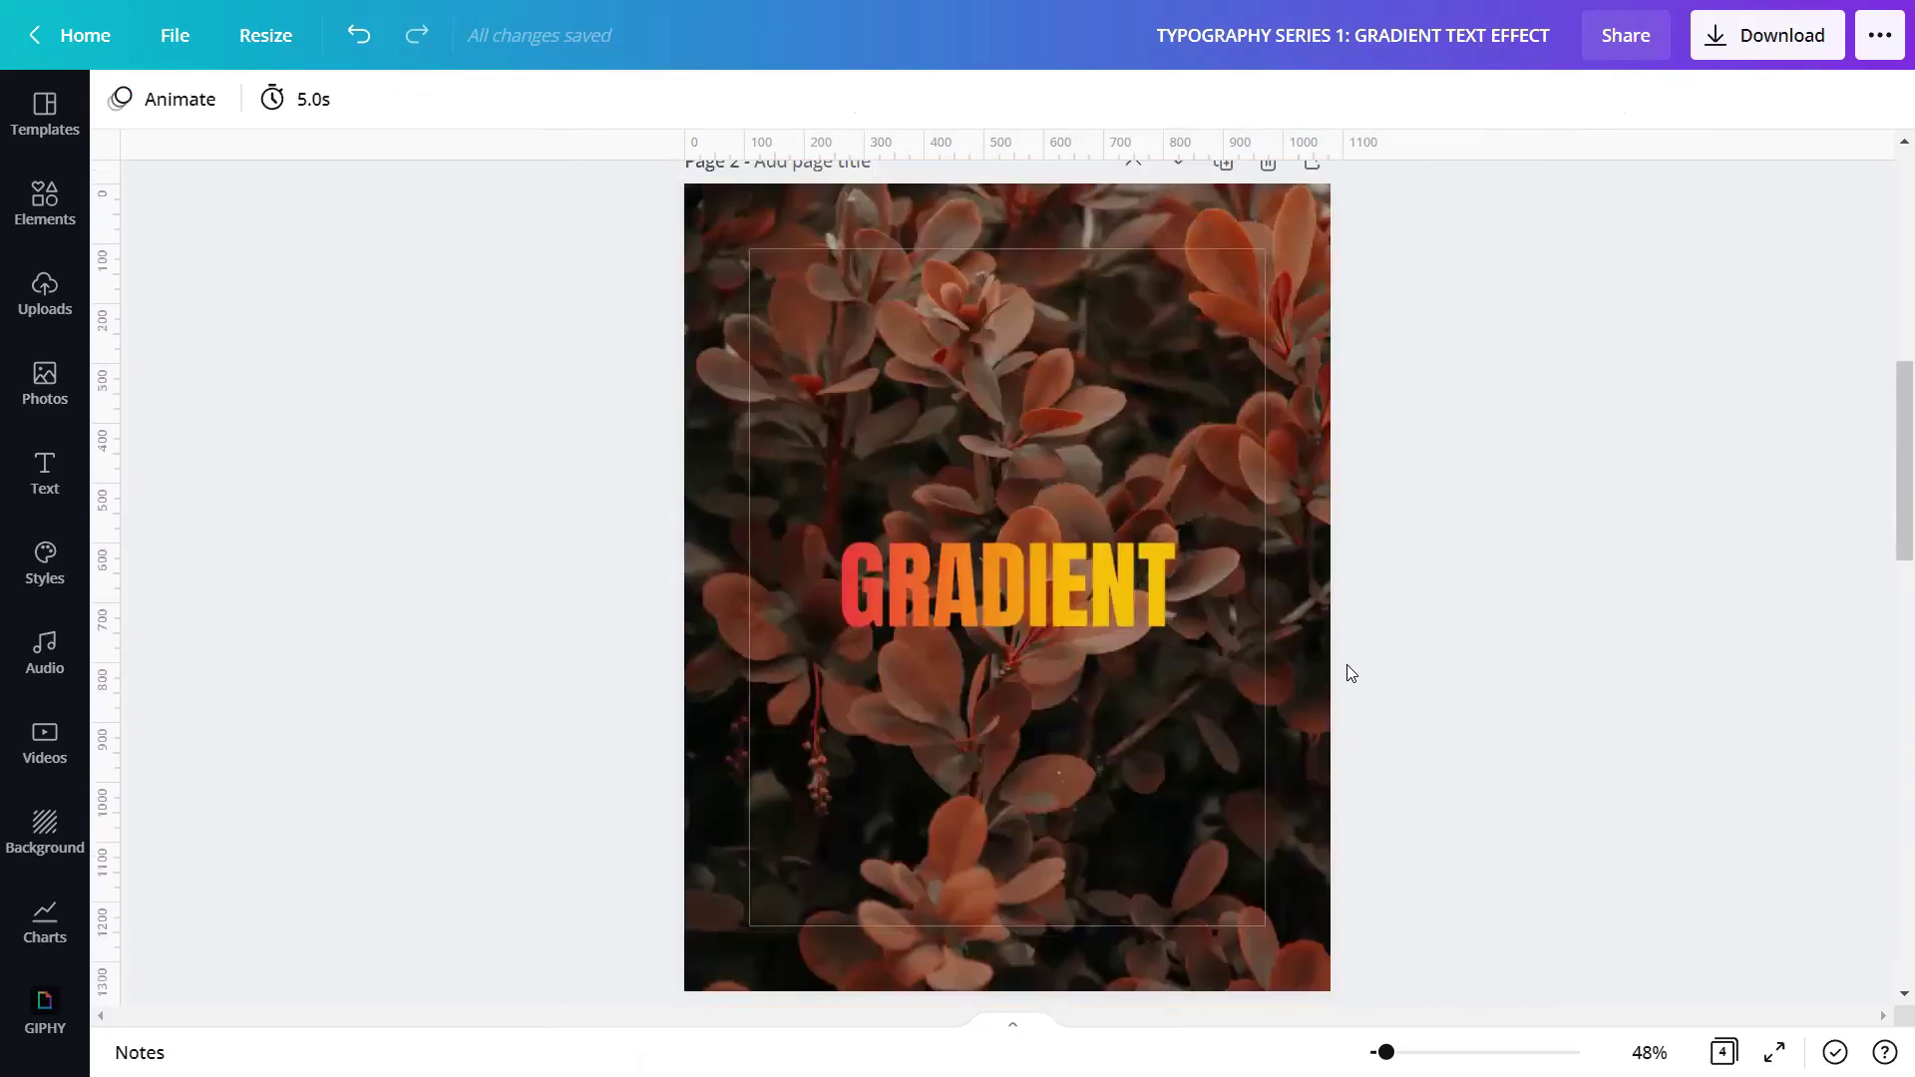
pyautogui.click(1015, 478)
pyautogui.moveTo(1006, 350); pyautogui.dragTo(1003, 521)
pyautogui.moveTo(1006, 826); pyautogui.dragTo(1025, 646)
pyautogui.moveTo(1218, 514); pyautogui.dragTo(1330, 477)
pyautogui.moveTo(818, 478); pyautogui.dragTo(702, 439)
pyautogui.click(1562, 96)
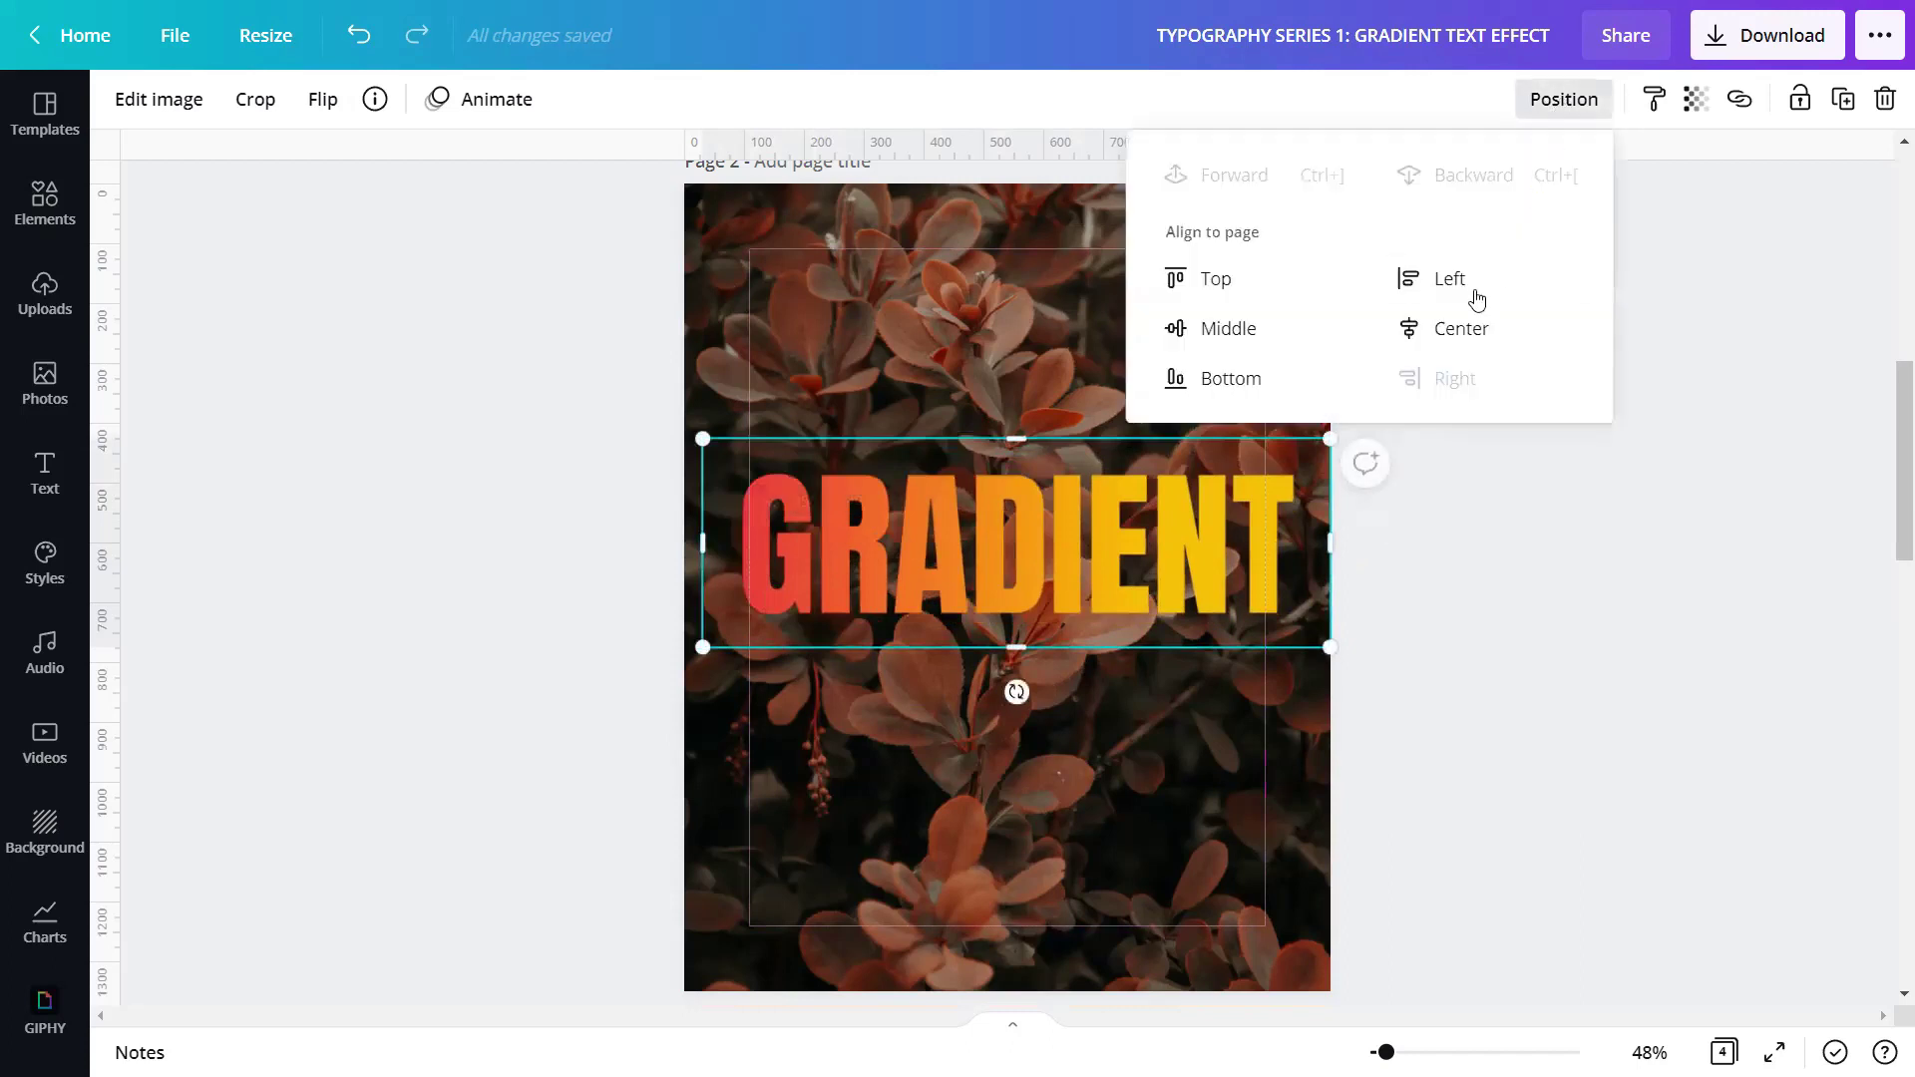
pyautogui.click(1452, 324)
pyautogui.click(1233, 331)
# Step: Crop page 3's pink GRADIENT image to its text, widen it, and centre it vertically
pyautogui.scroll(-10, 1460, 719)
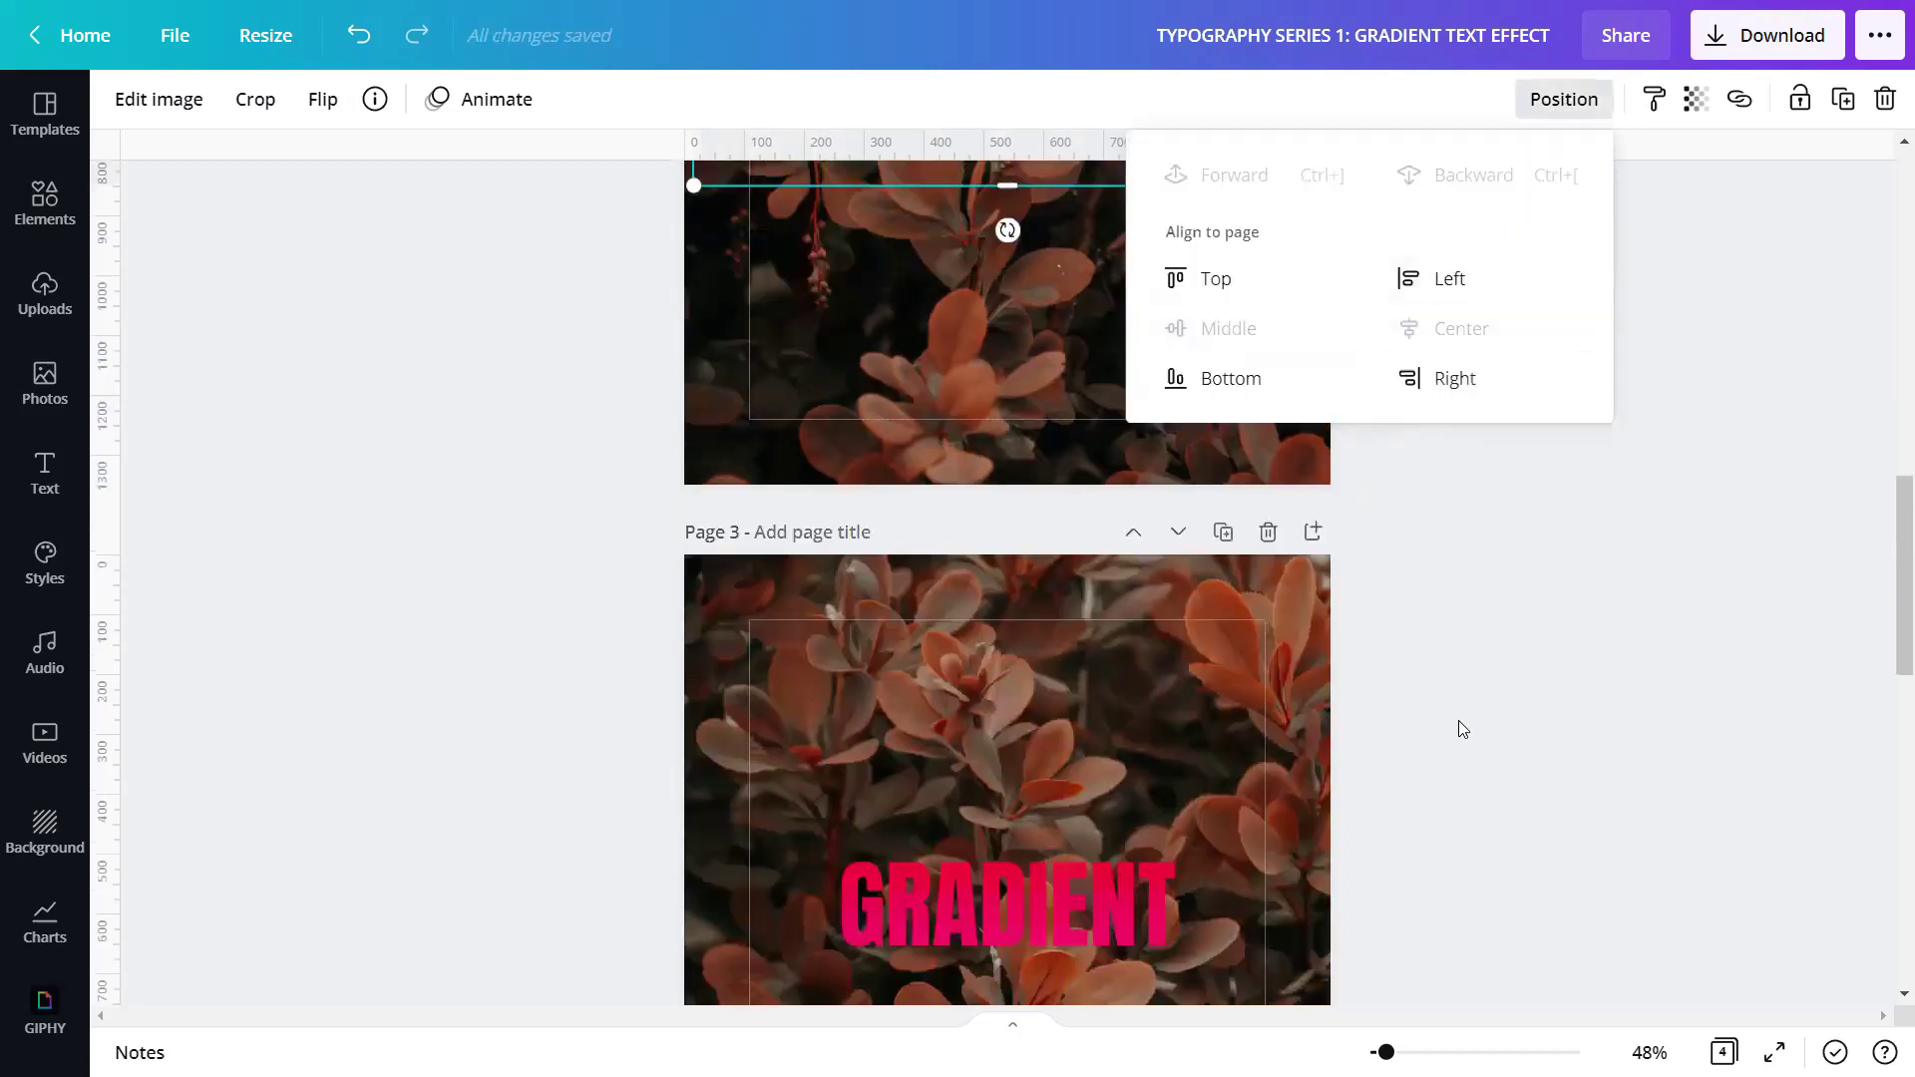
pyautogui.click(1047, 475)
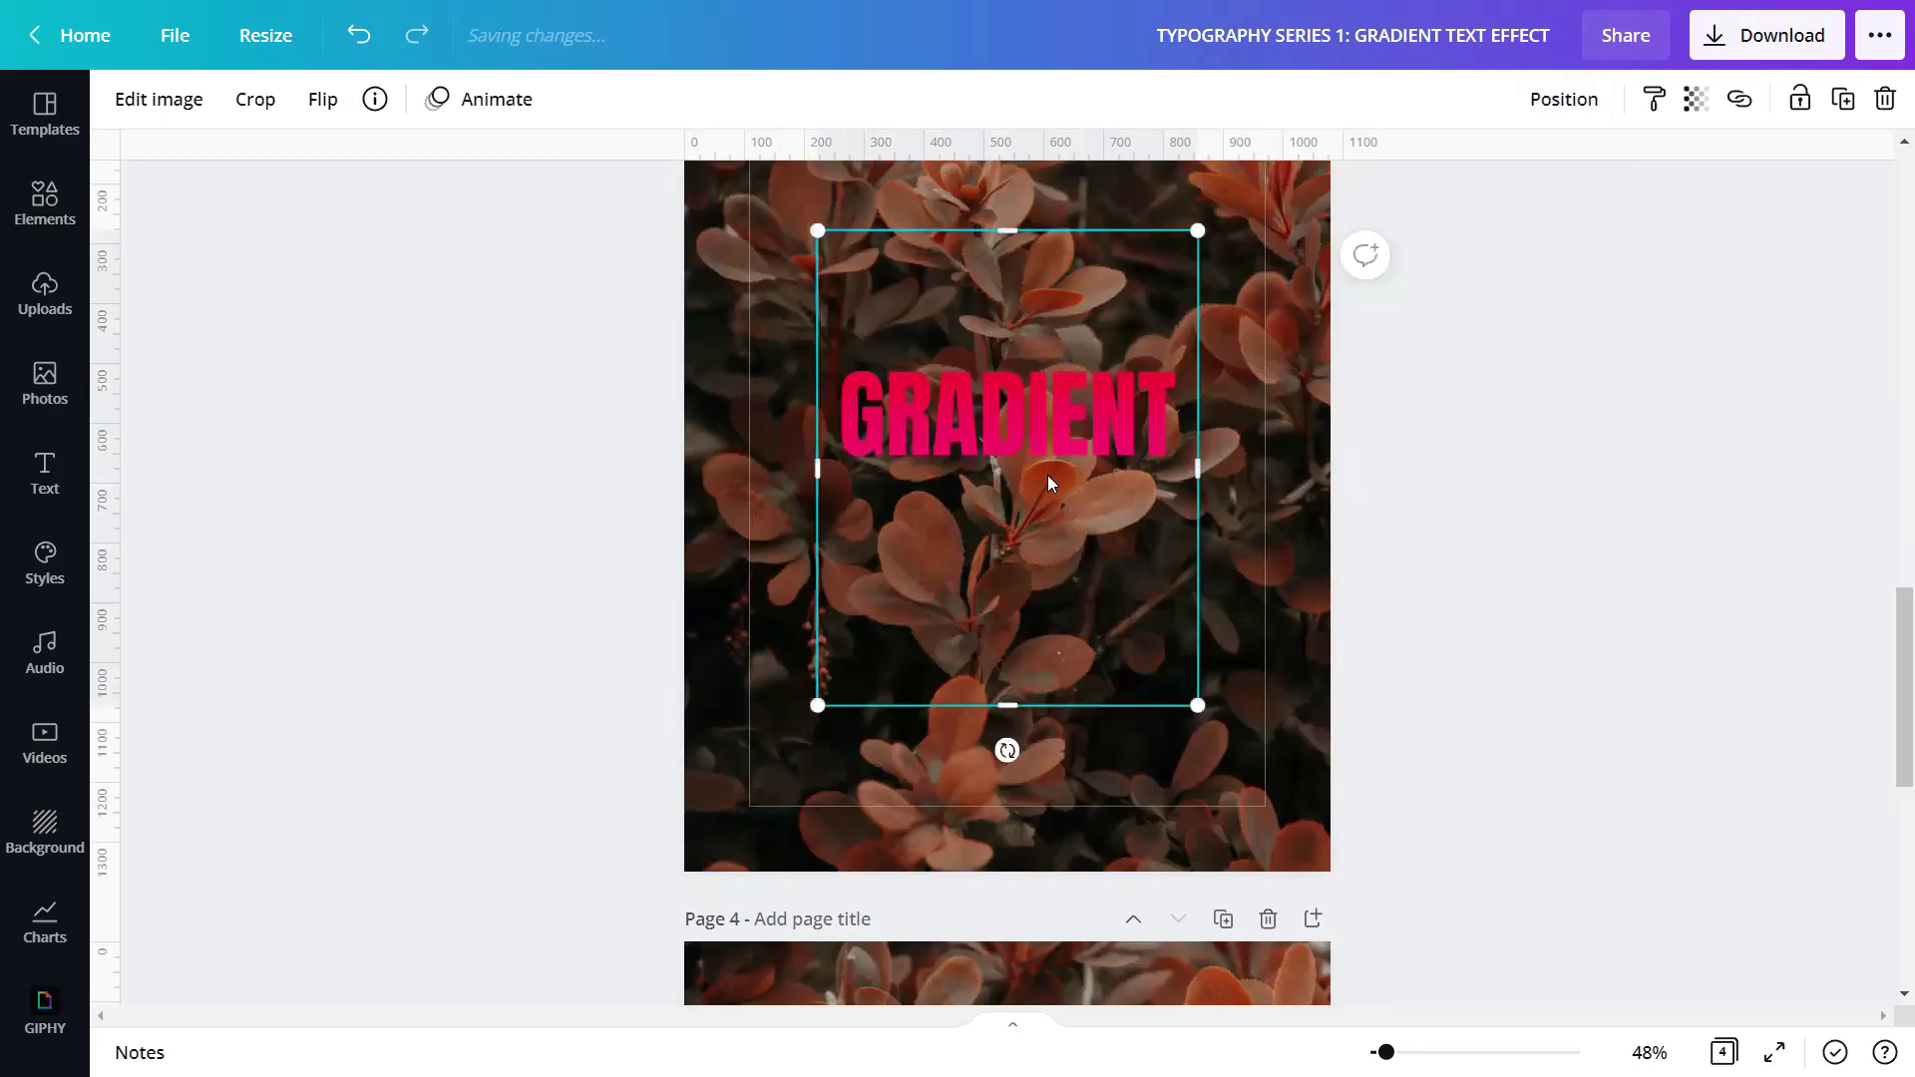
pyautogui.moveTo(1006, 707); pyautogui.dragTo(1005, 523)
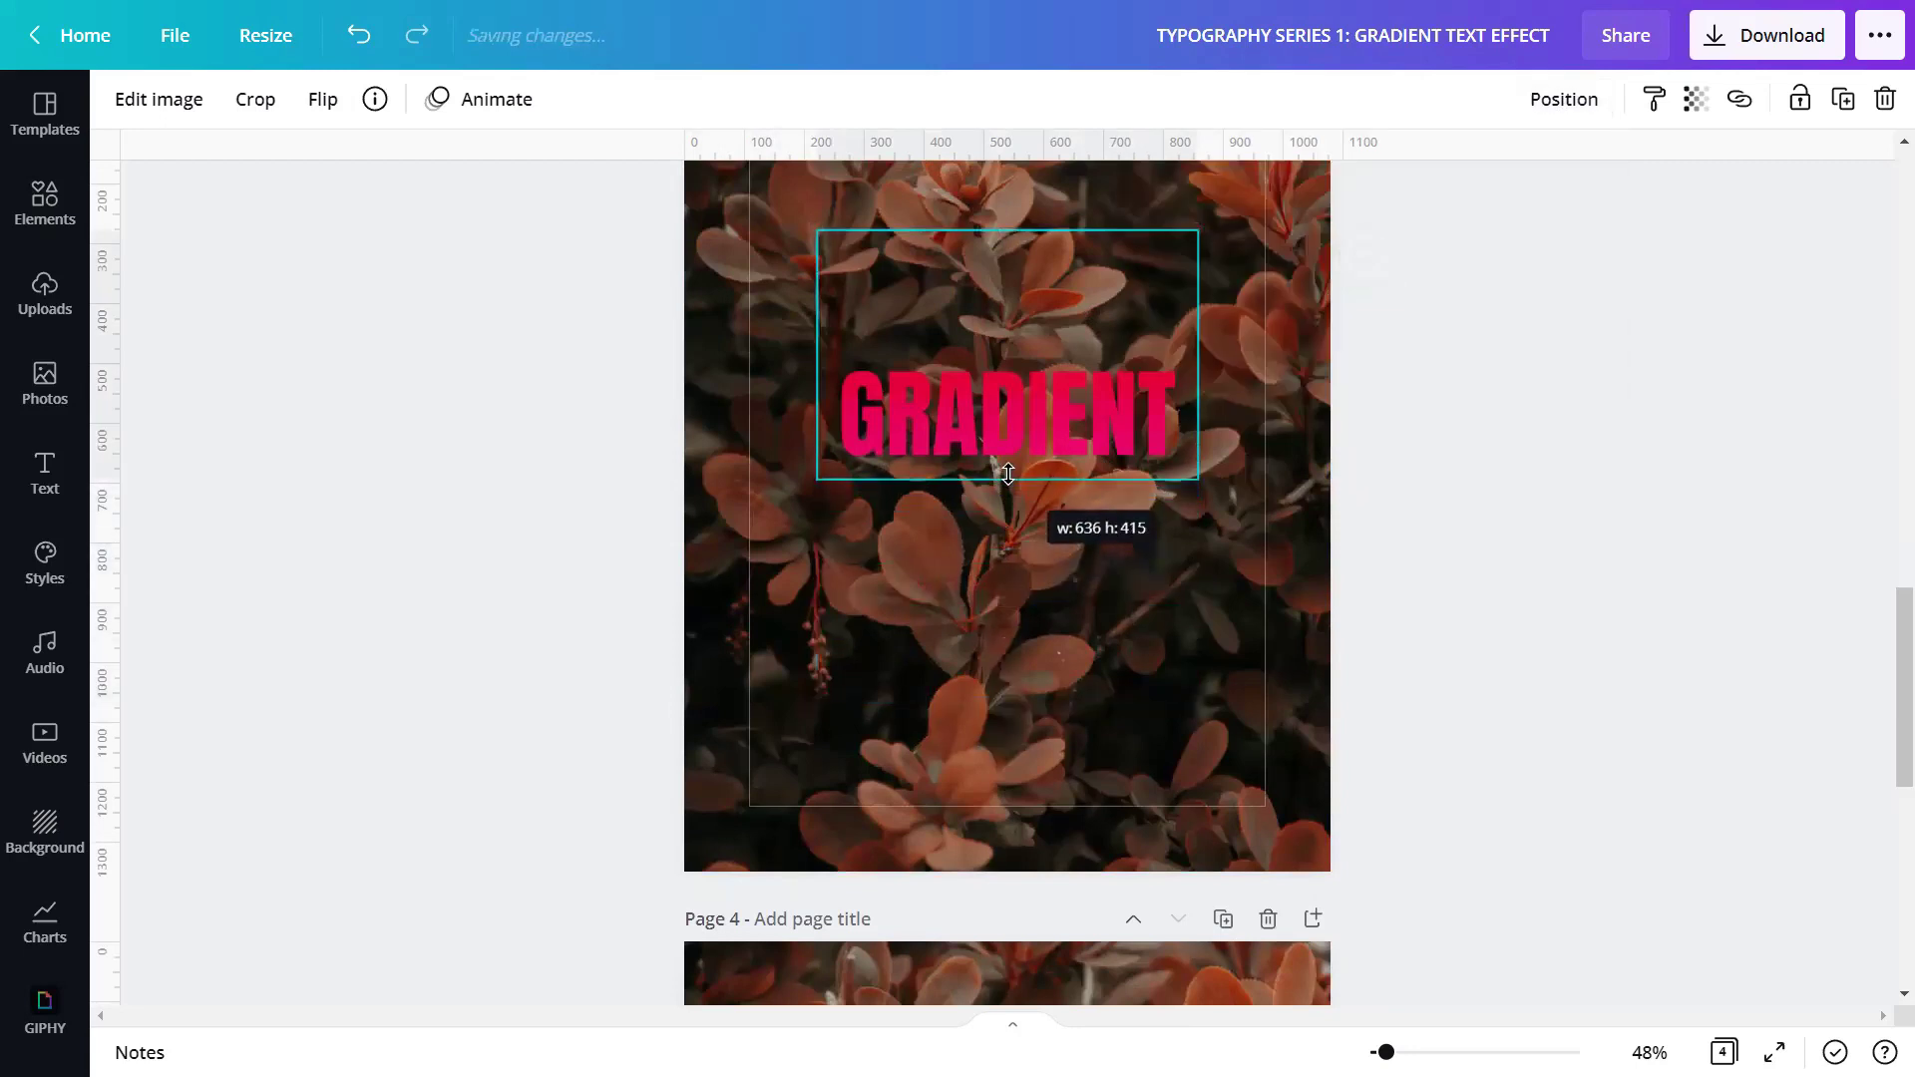
pyautogui.moveTo(1010, 247); pyautogui.dragTo(1010, 350)
pyautogui.moveTo(814, 480); pyautogui.dragTo(686, 525)
pyautogui.scroll(1, 1134, 446)
pyautogui.scroll(1, 1134, 446)
pyautogui.moveTo(1197, 470); pyautogui.dragTo(1321, 426)
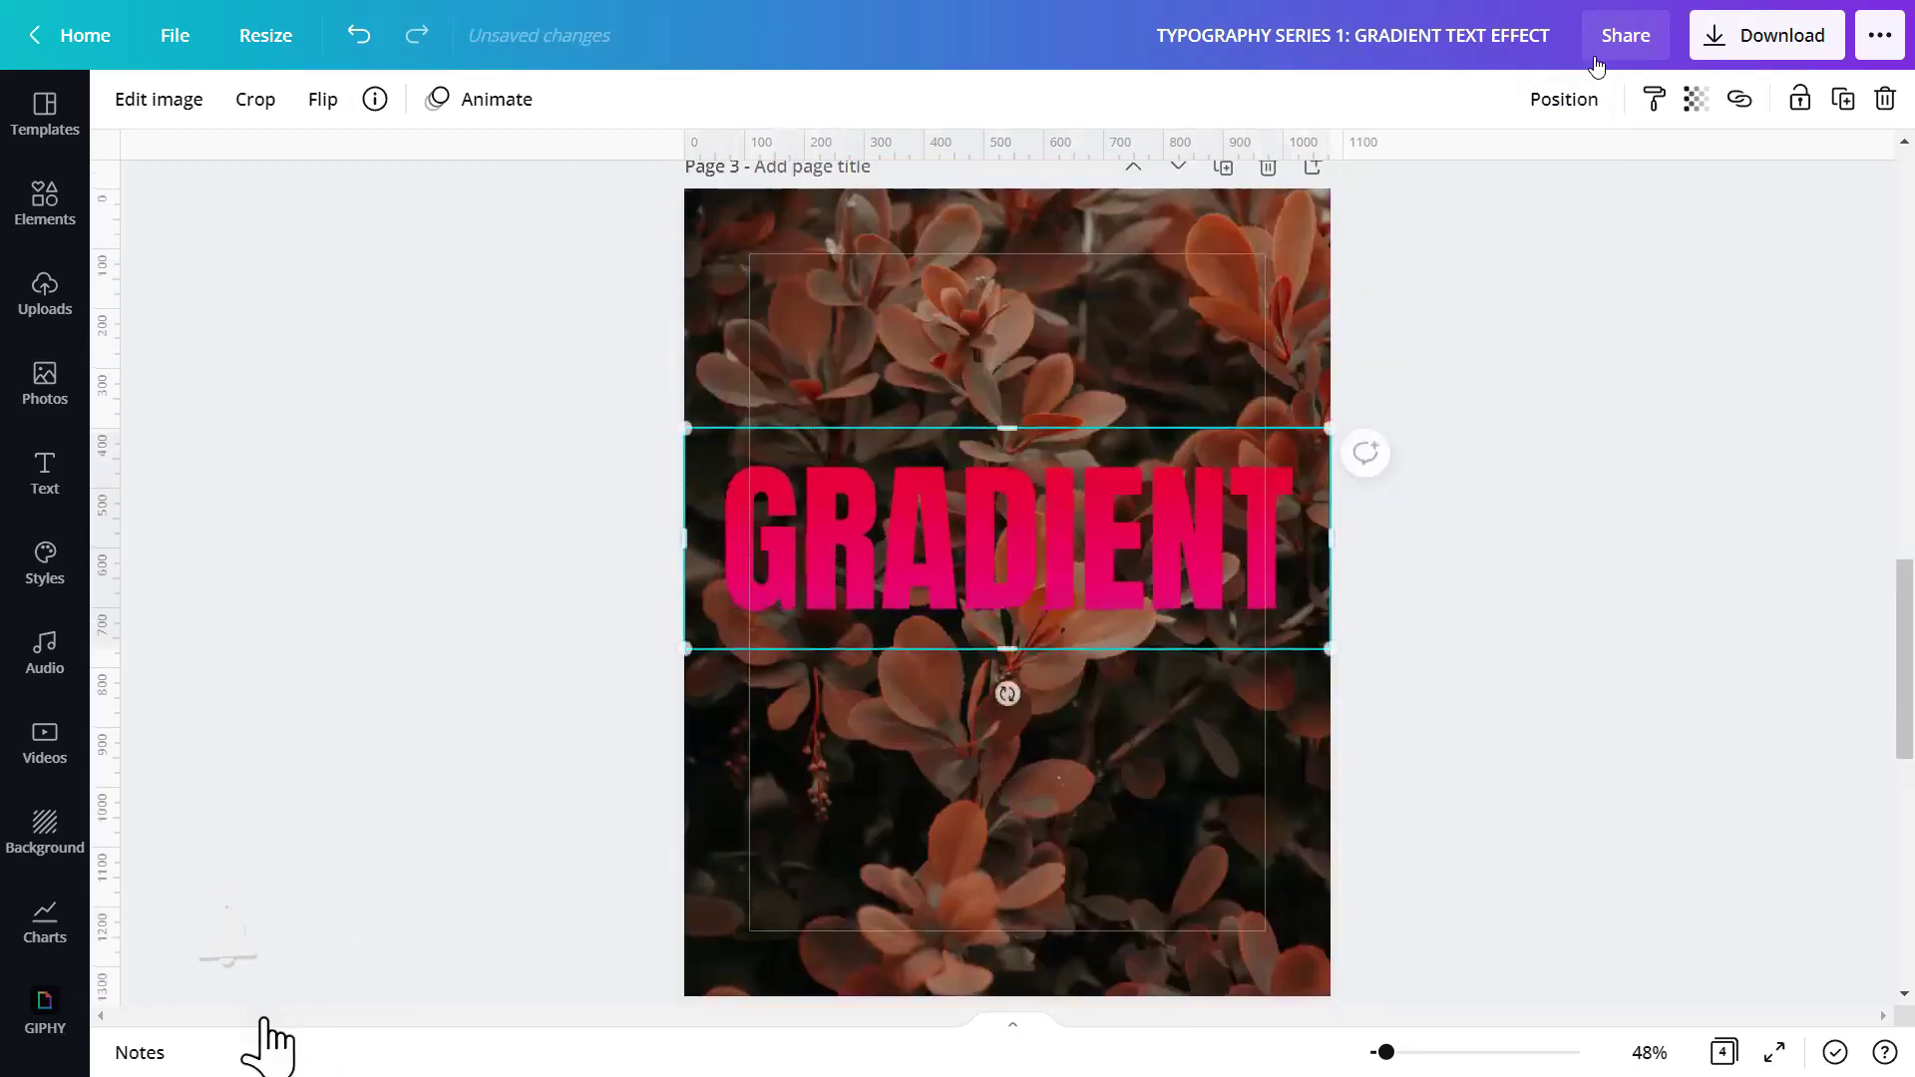
pyautogui.click(1561, 99)
pyautogui.click(1194, 344)
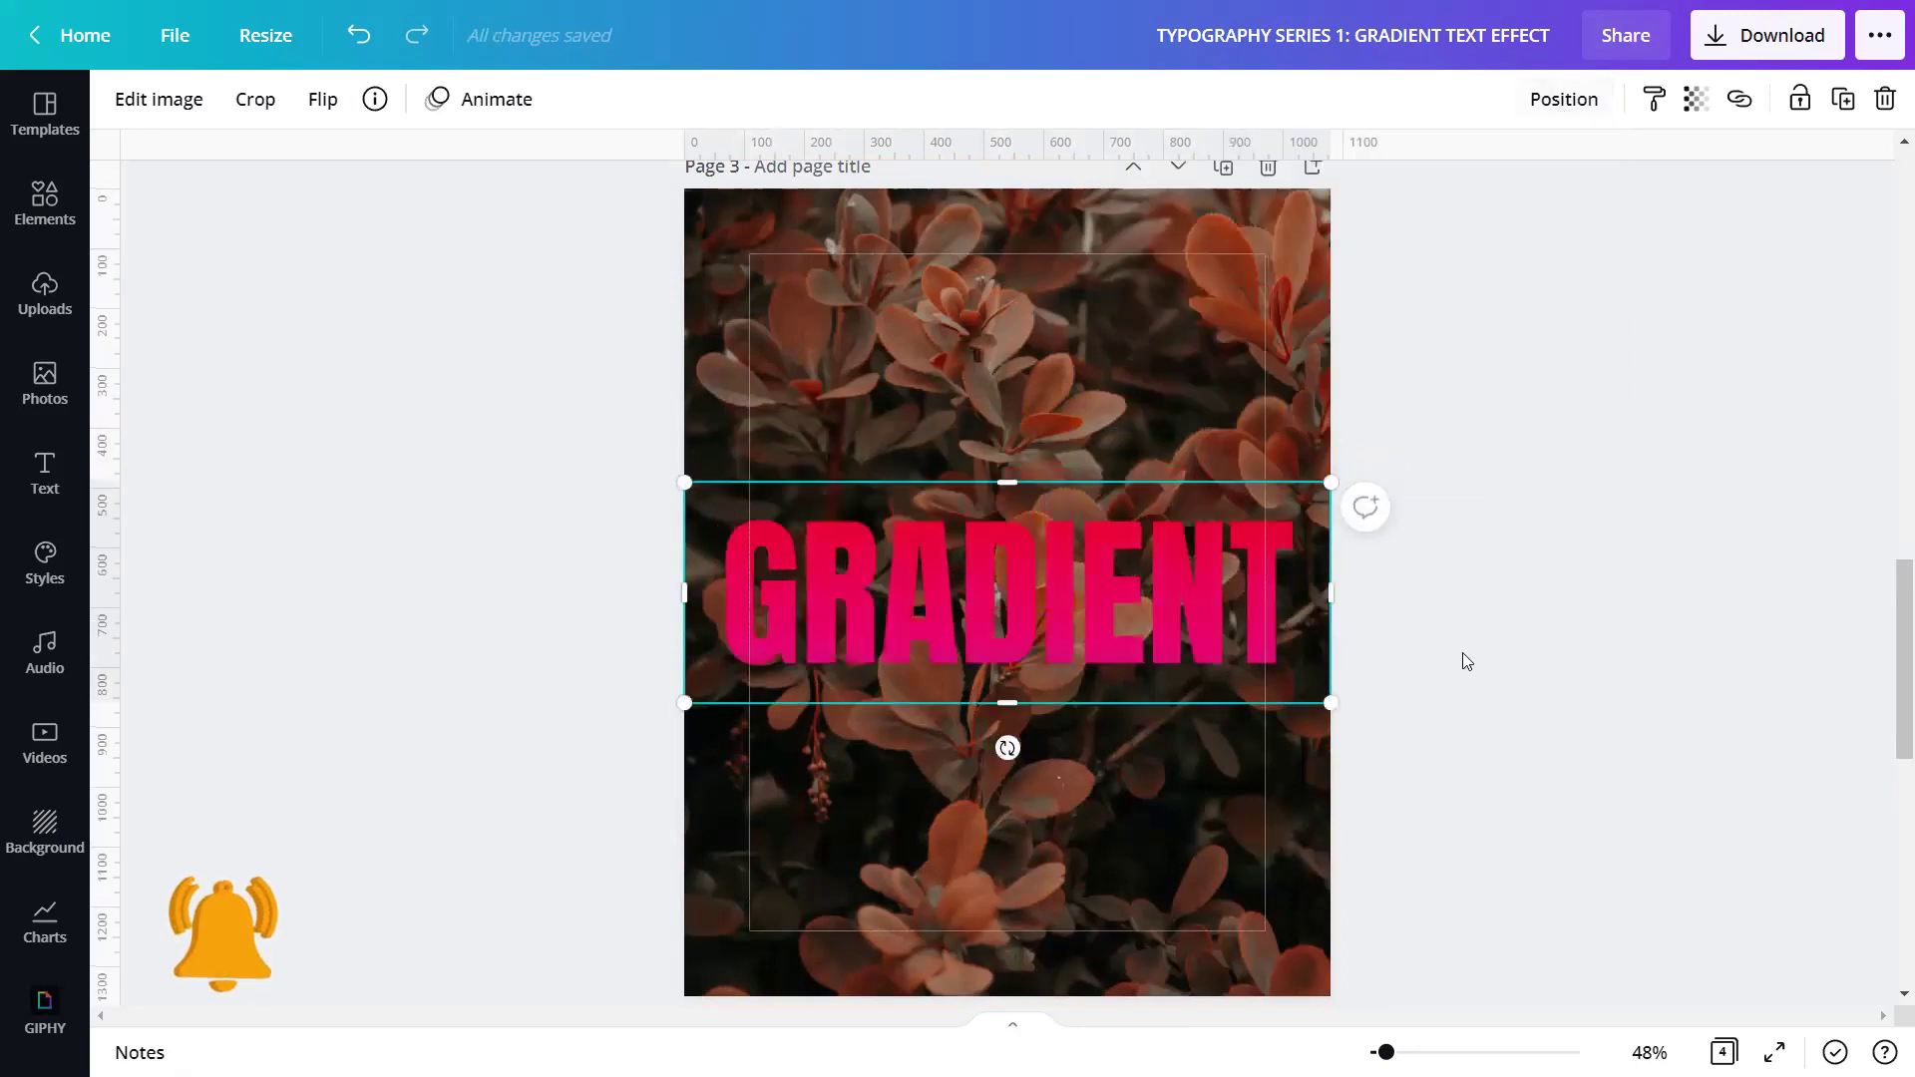
# Step: Crop page 4's GRADIENT image to its text, stretch it to full width, and centre it vertically
pyautogui.scroll(-8, 1447, 649)
pyautogui.click(1114, 646)
pyautogui.moveTo(1008, 359); pyautogui.dragTo(1003, 527)
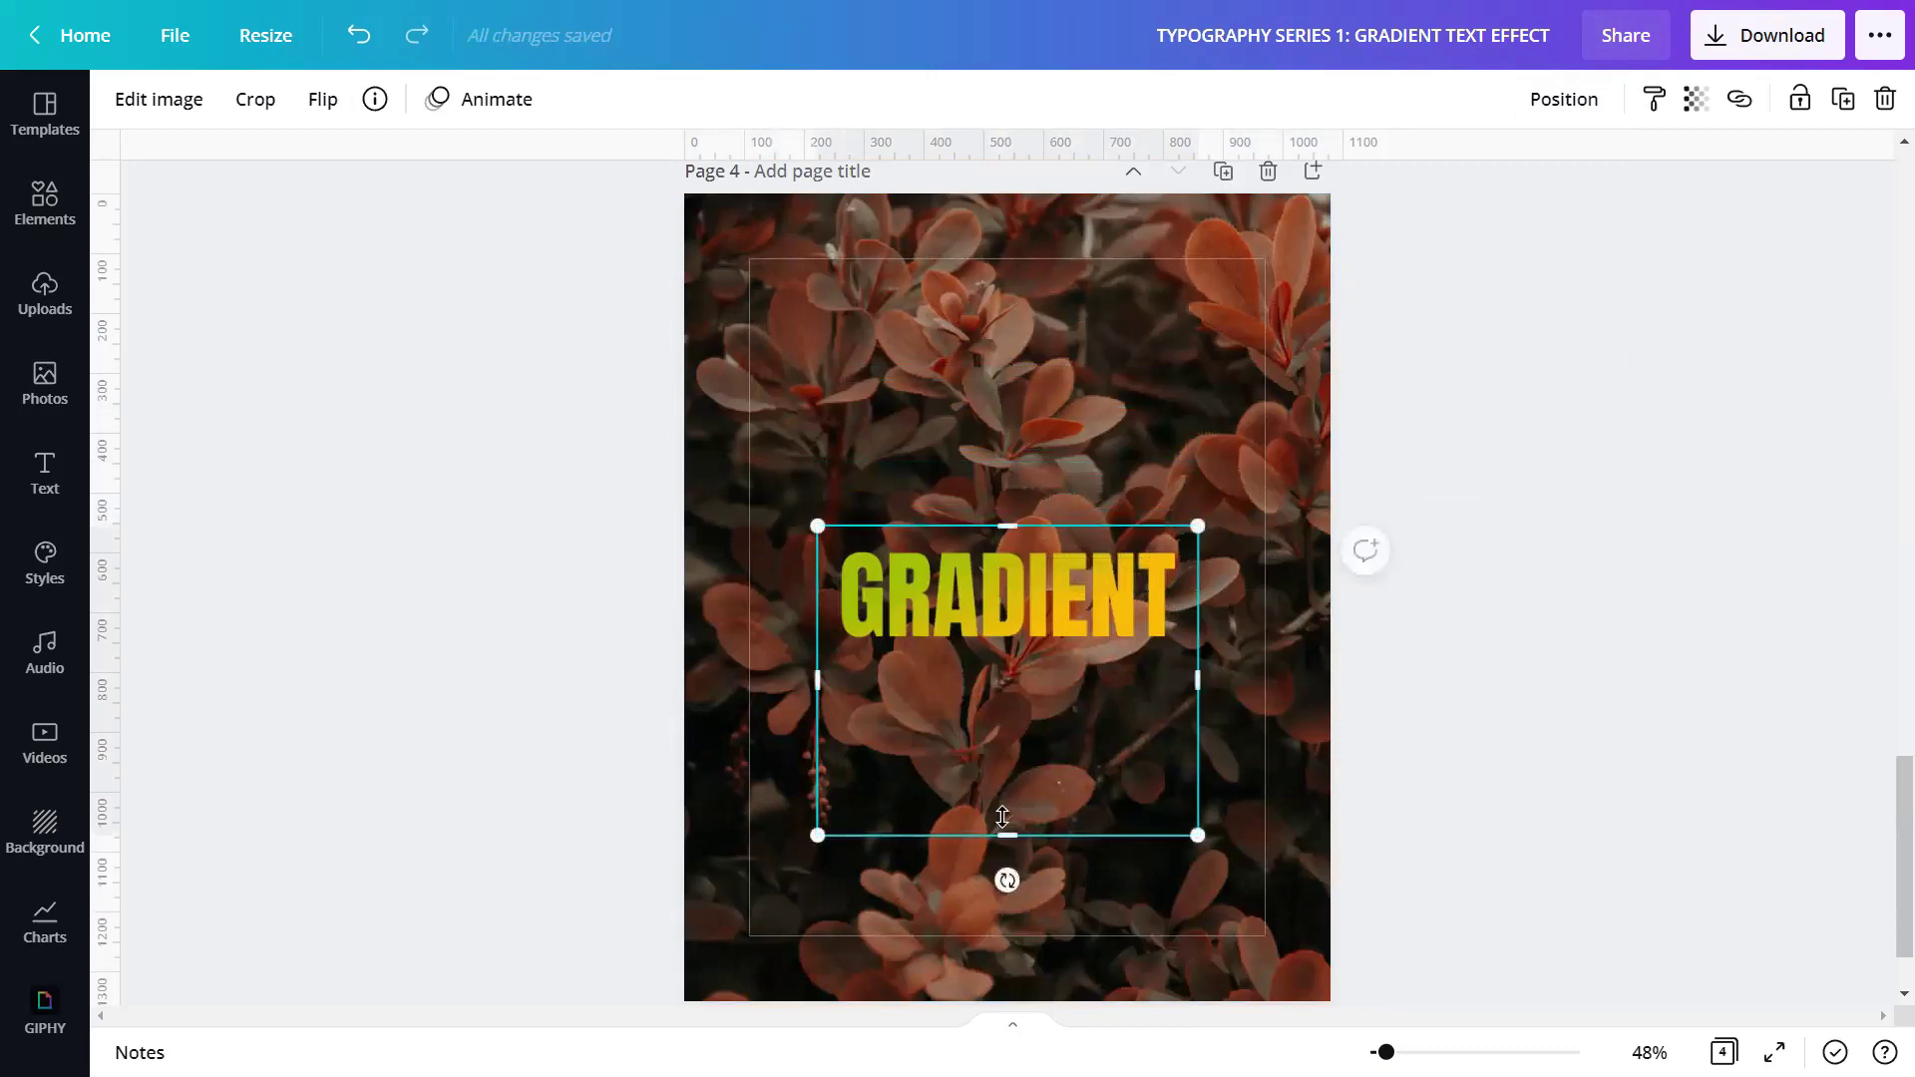
pyautogui.moveTo(1003, 834); pyautogui.dragTo(1019, 639)
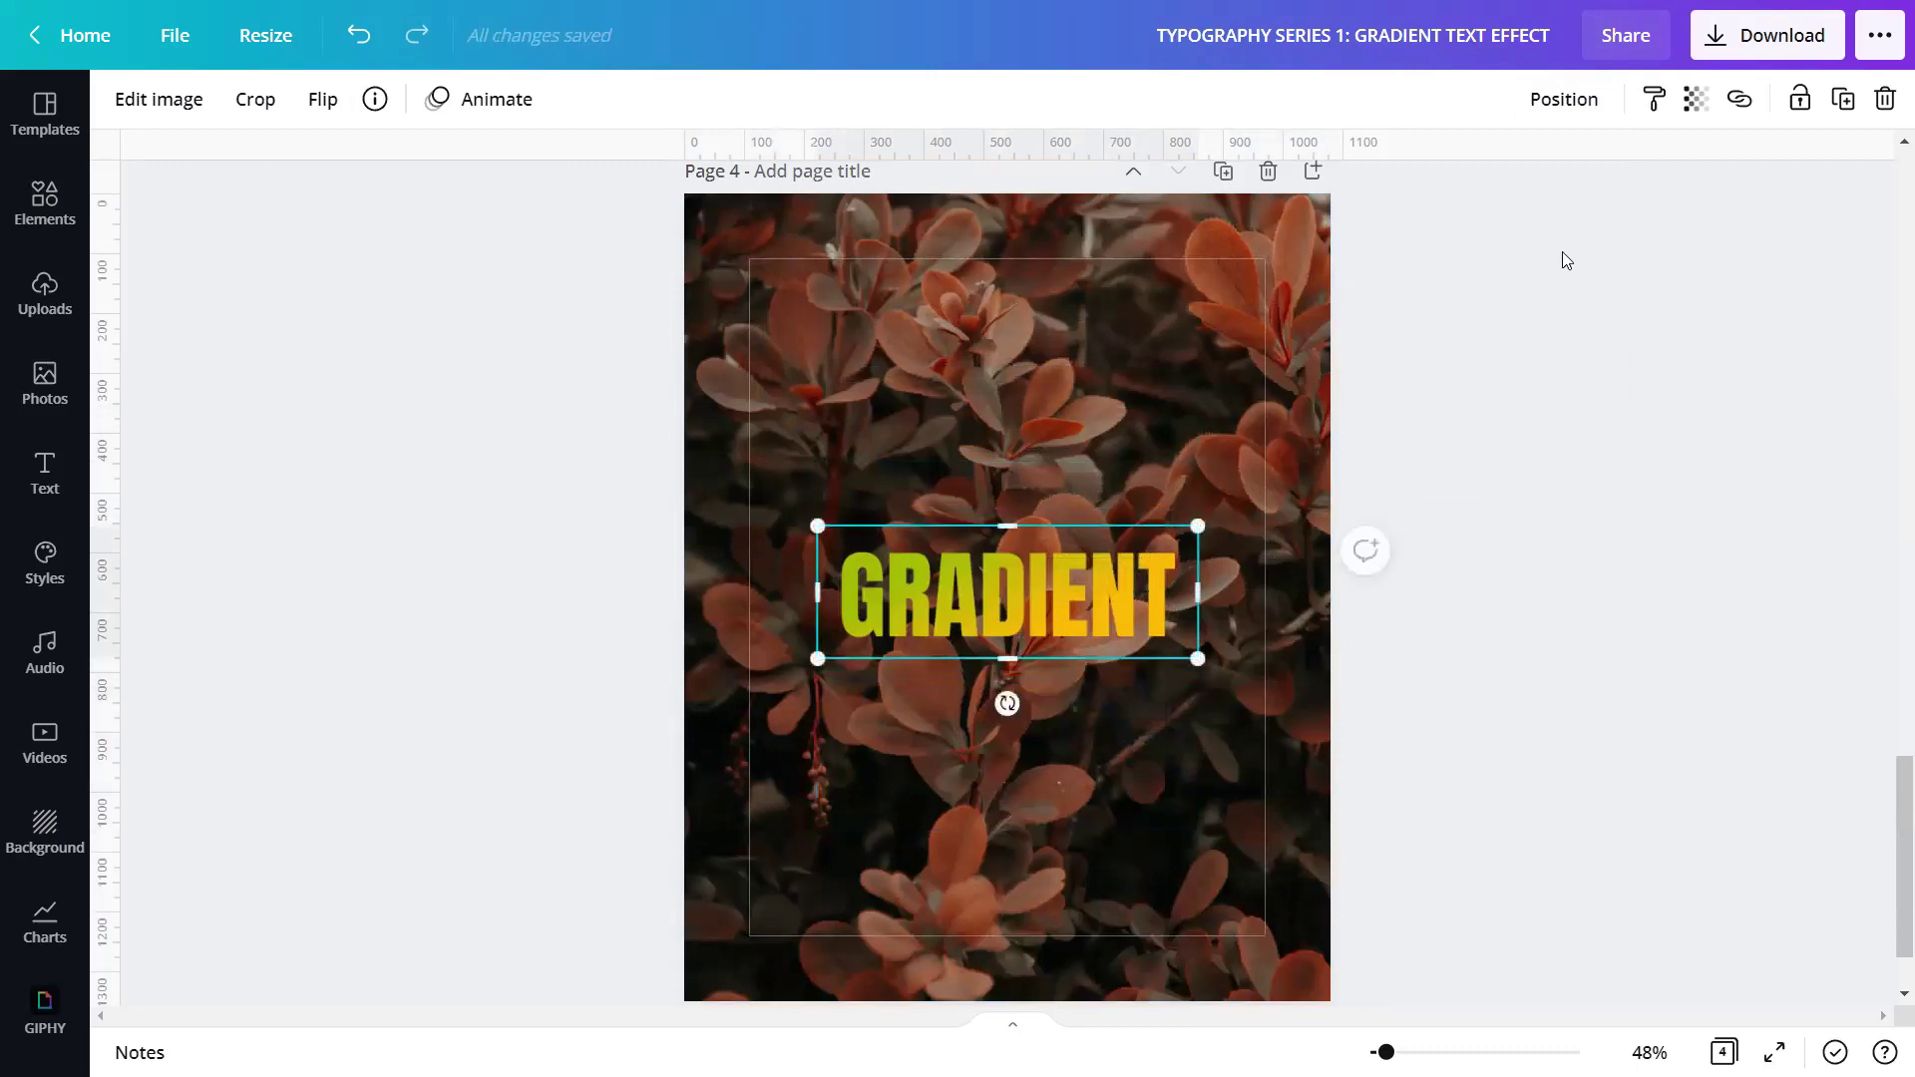
pyautogui.moveTo(817, 525); pyautogui.dragTo(706, 463)
pyautogui.moveTo(1197, 480); pyautogui.dragTo(1322, 435)
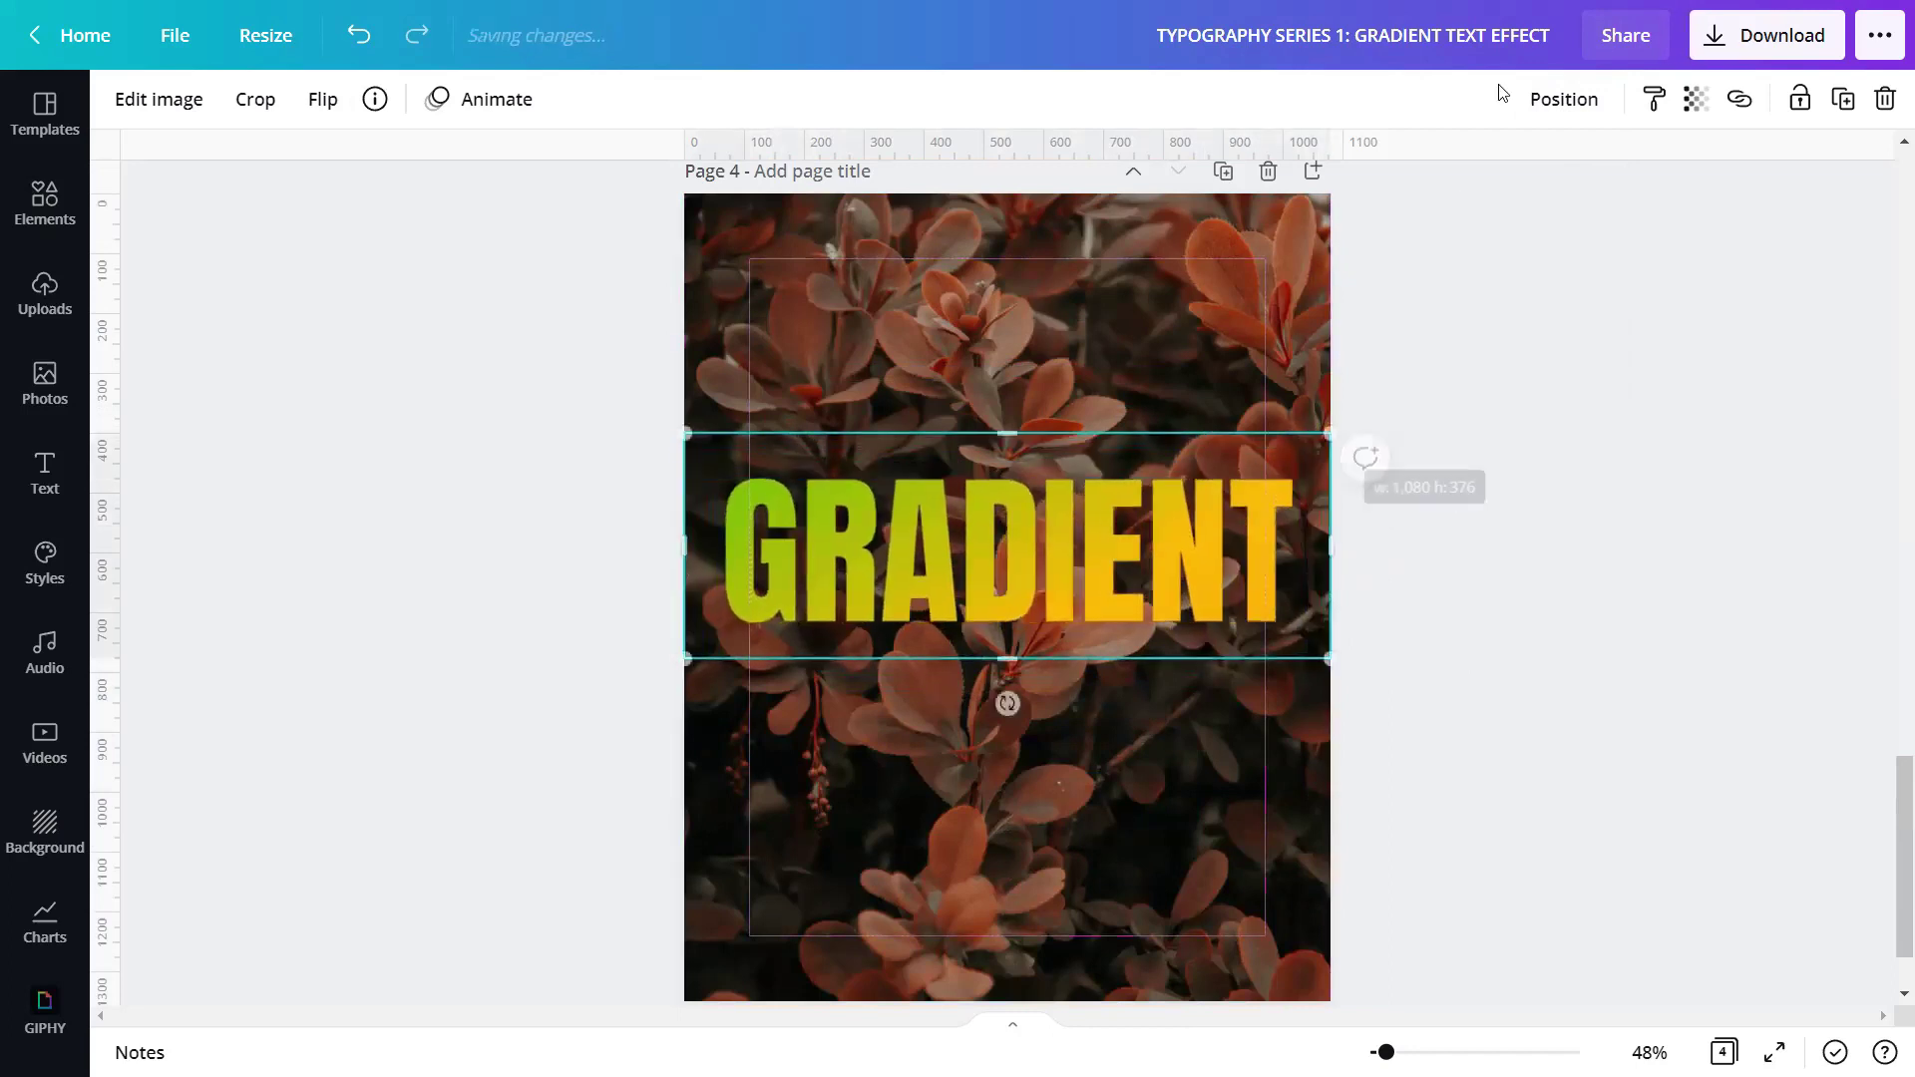
pyautogui.click(1564, 98)
pyautogui.click(1233, 336)
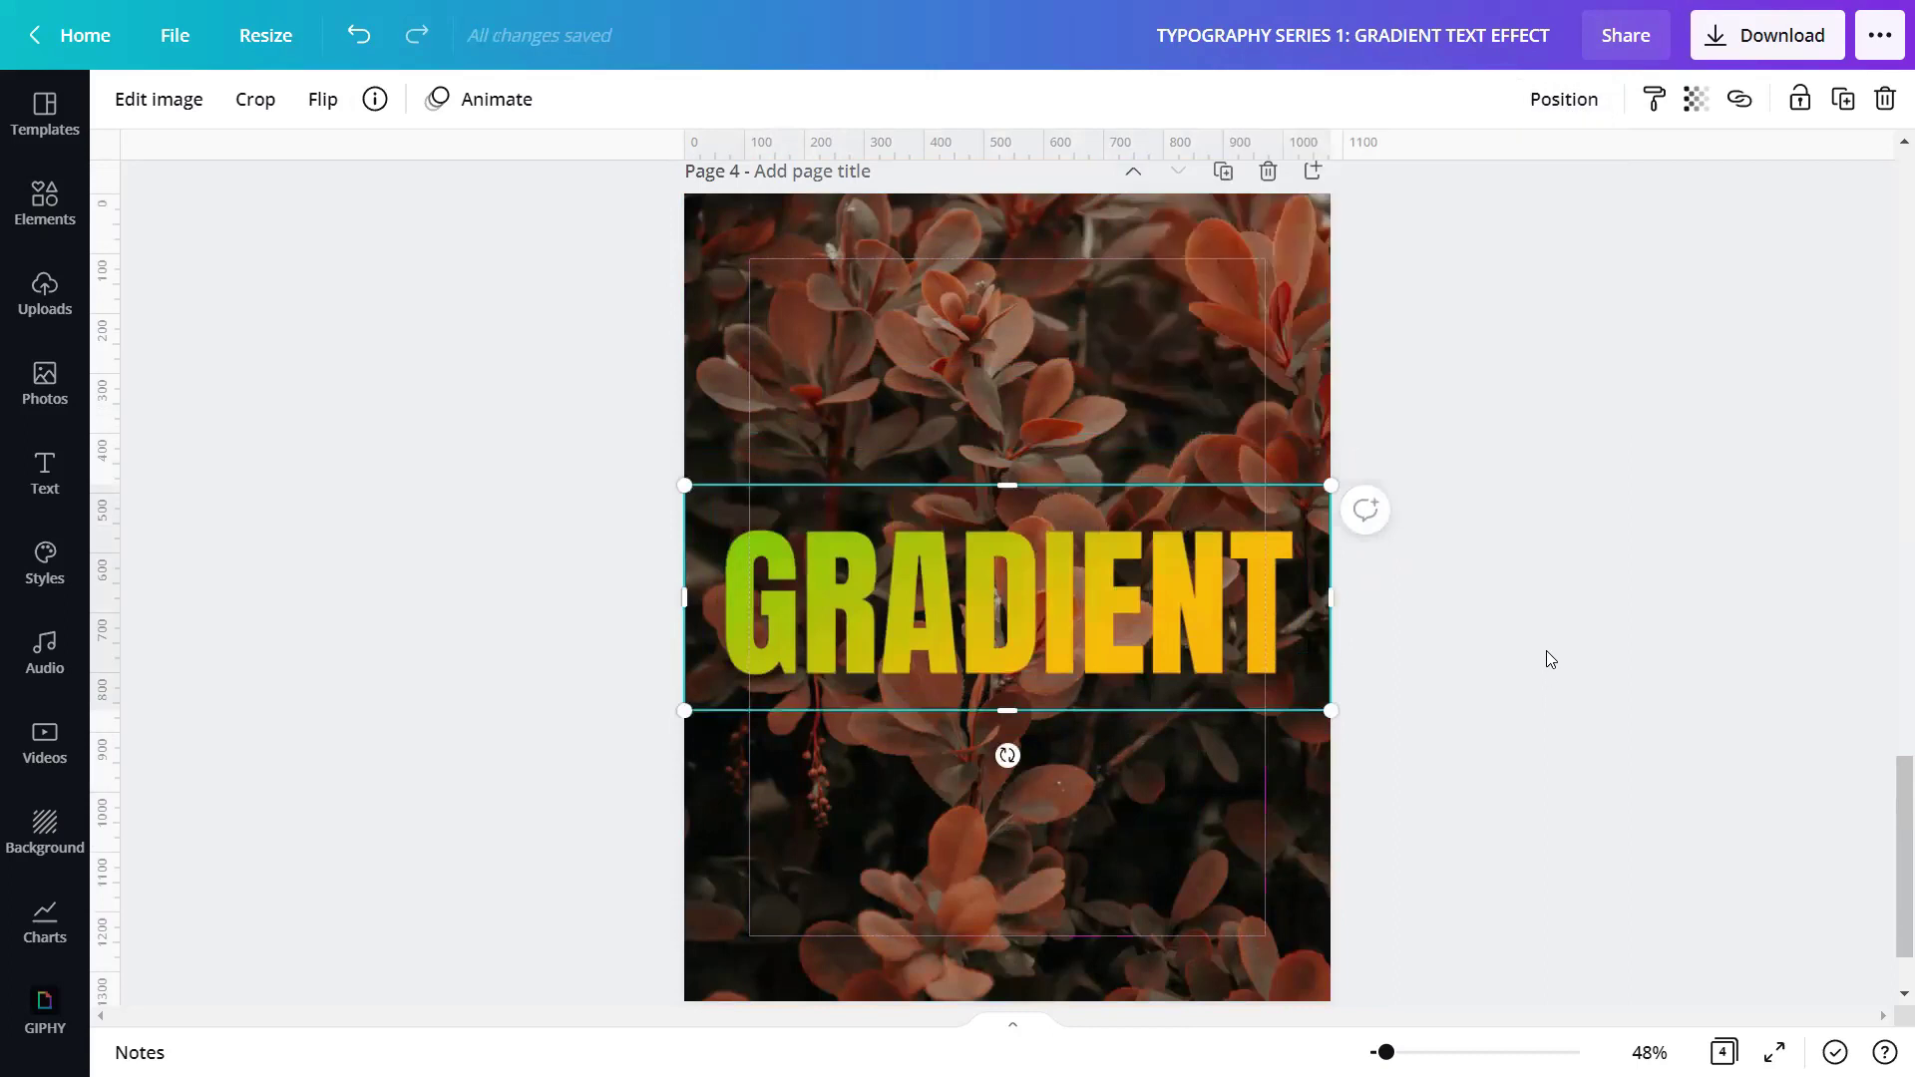
pyautogui.scroll(10, 1527, 639)
pyautogui.scroll(6, 1478, 616)
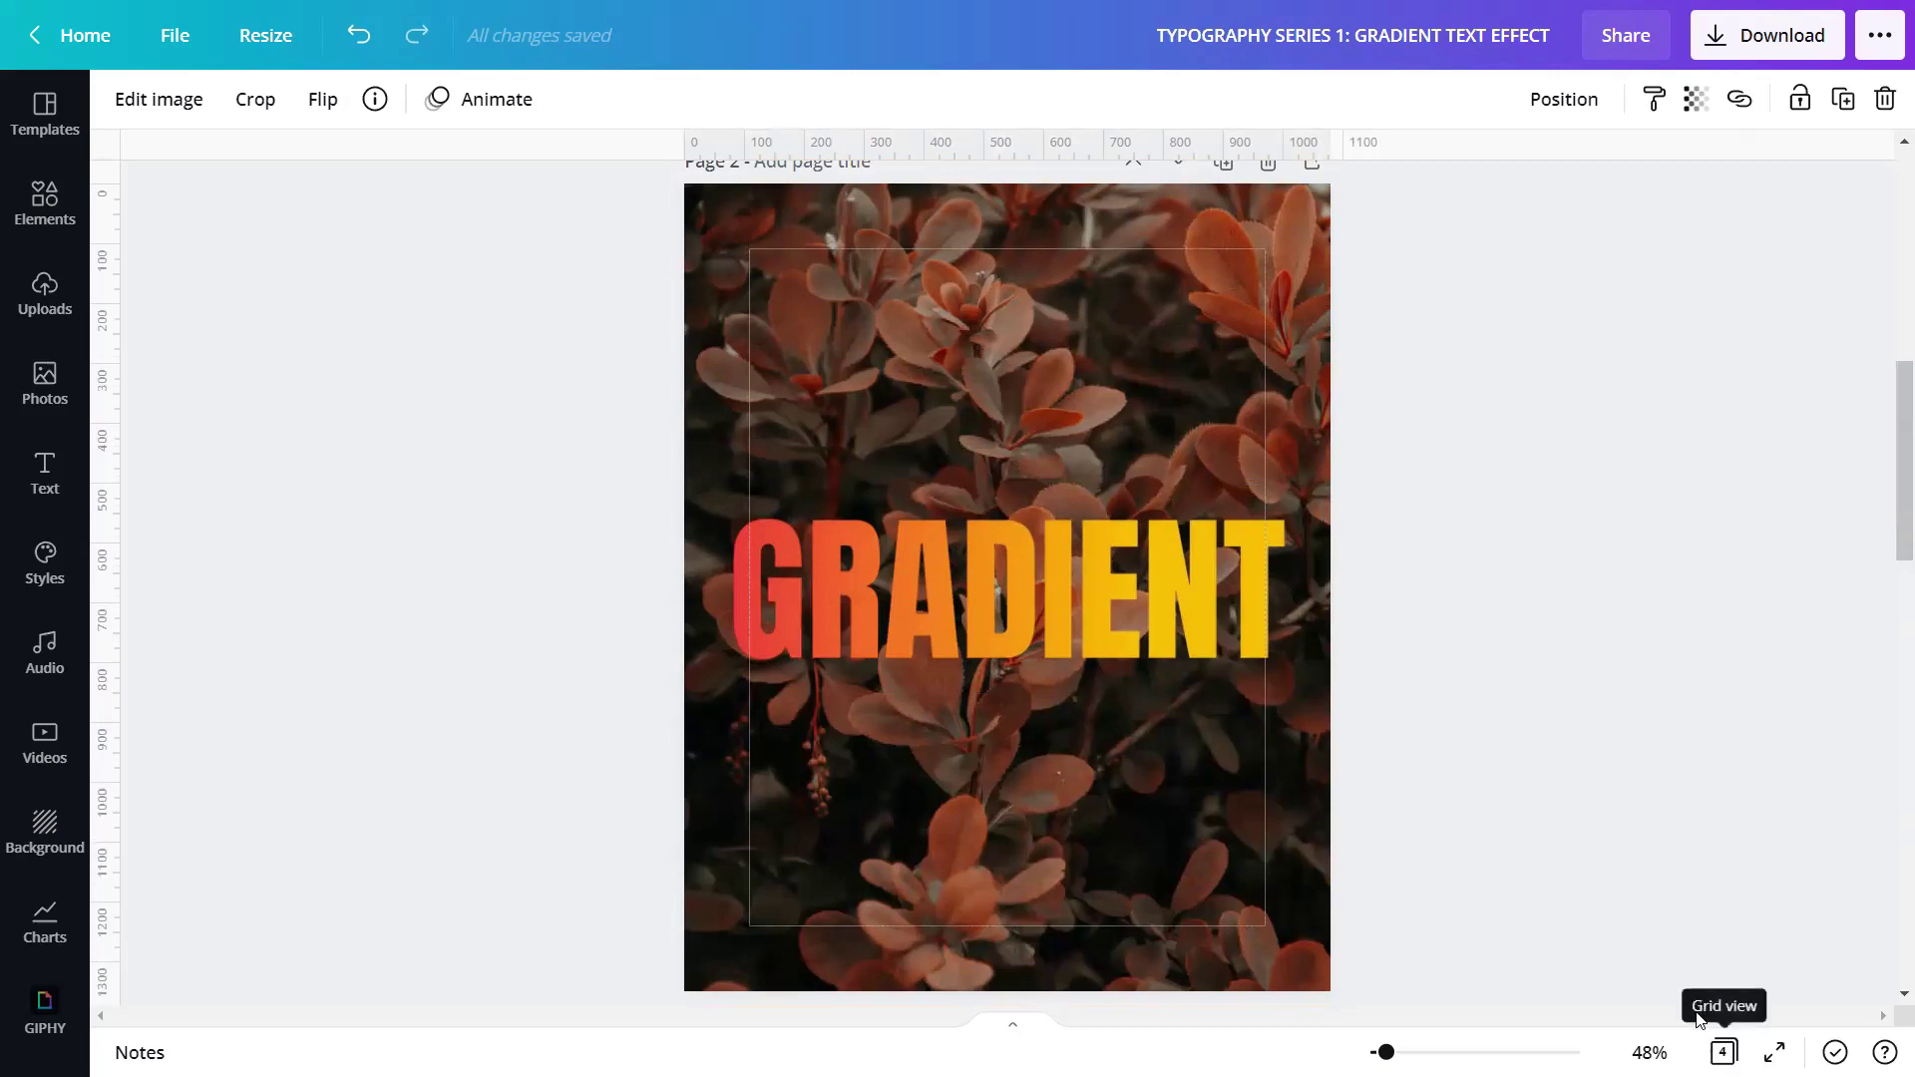
# Step: Present the design full screen and advance through the pink and green-yellow GRADIENT pages
pyautogui.click(1775, 1052)
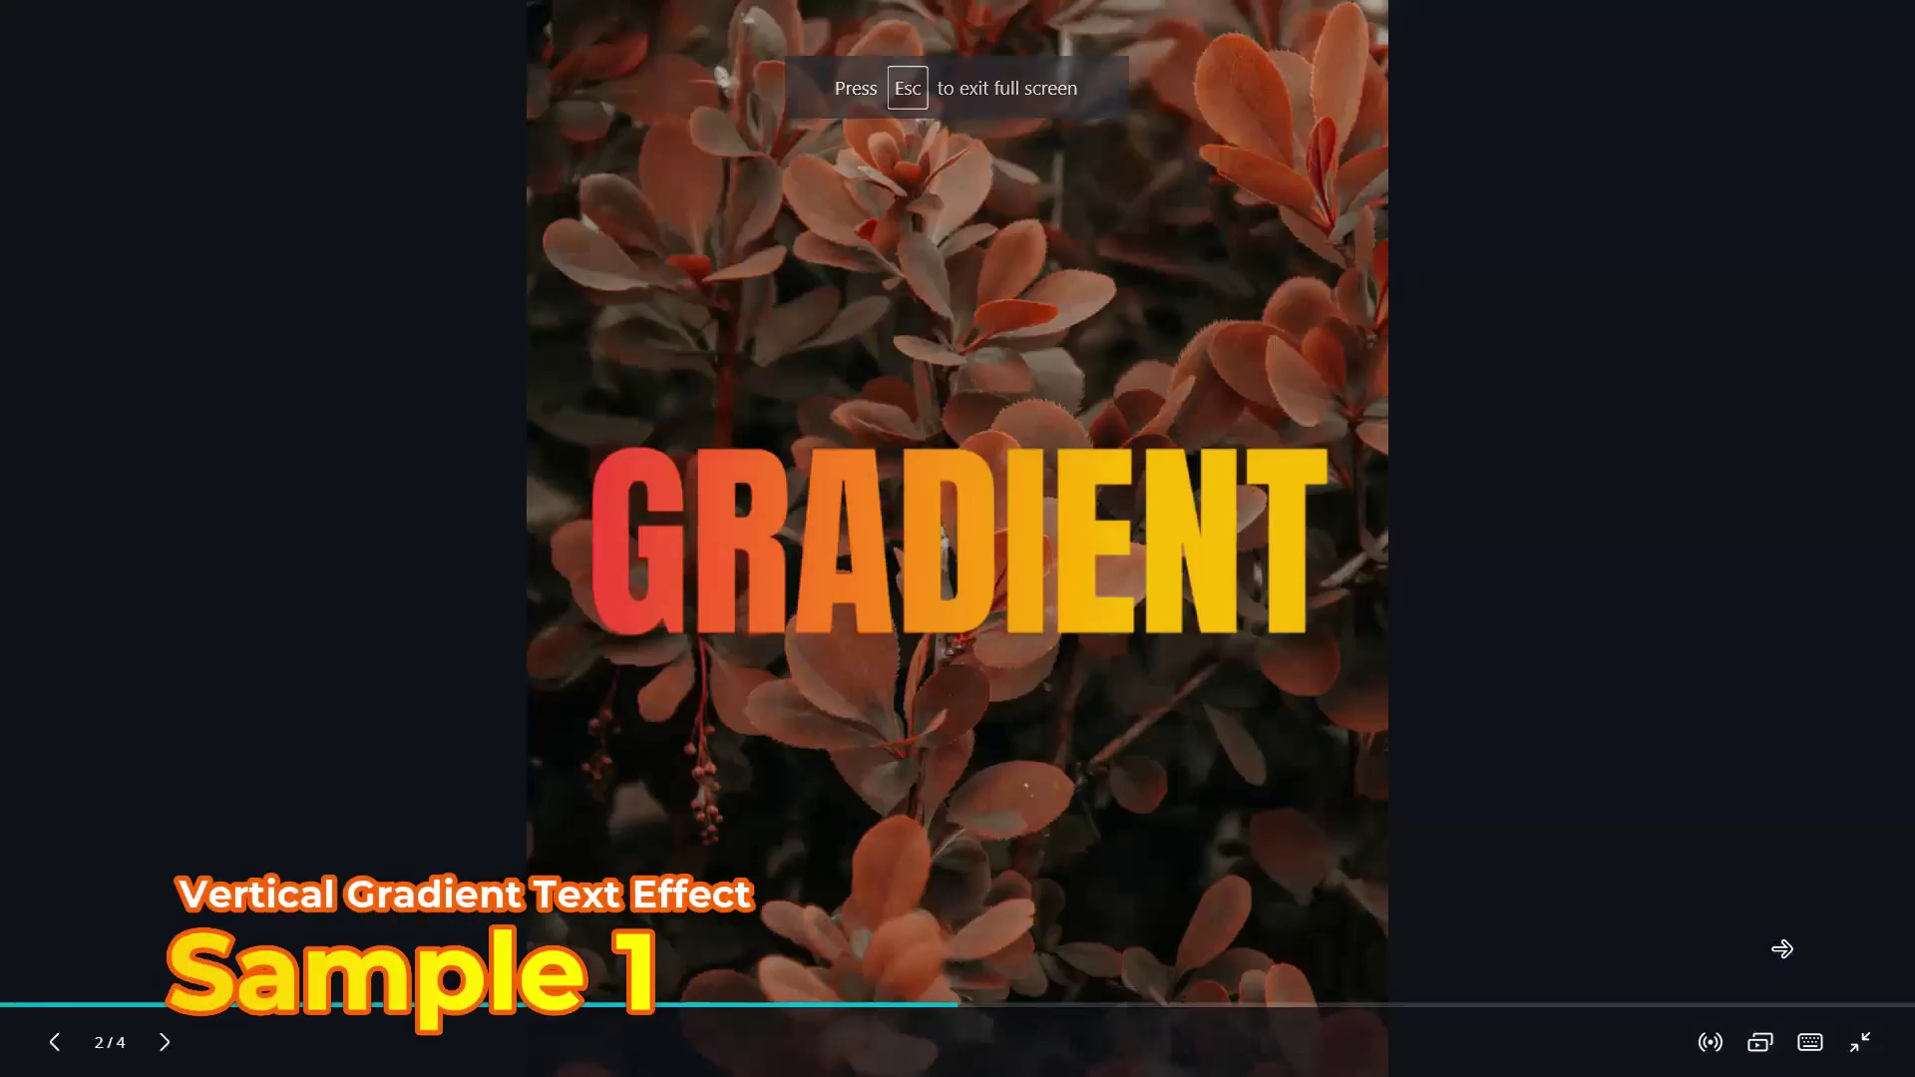
pyautogui.press('Right')
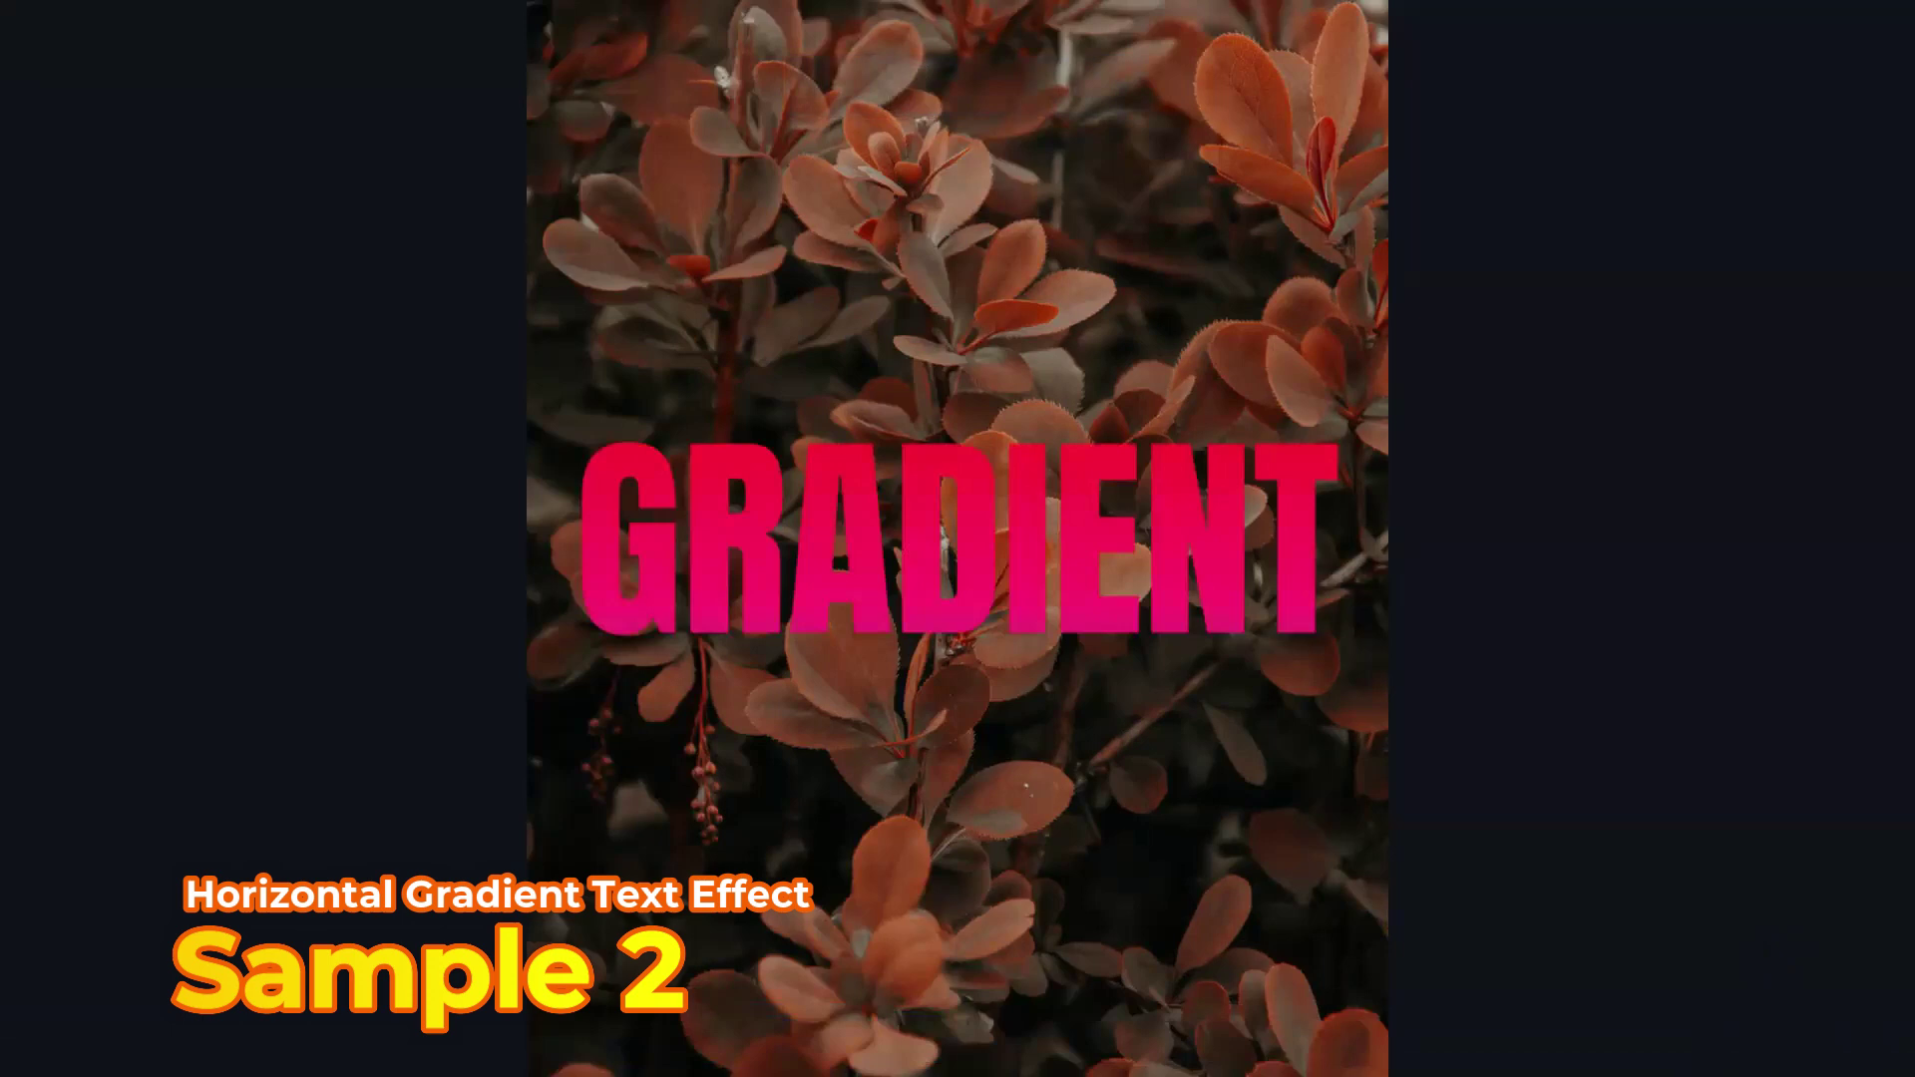
pyautogui.press('Right')
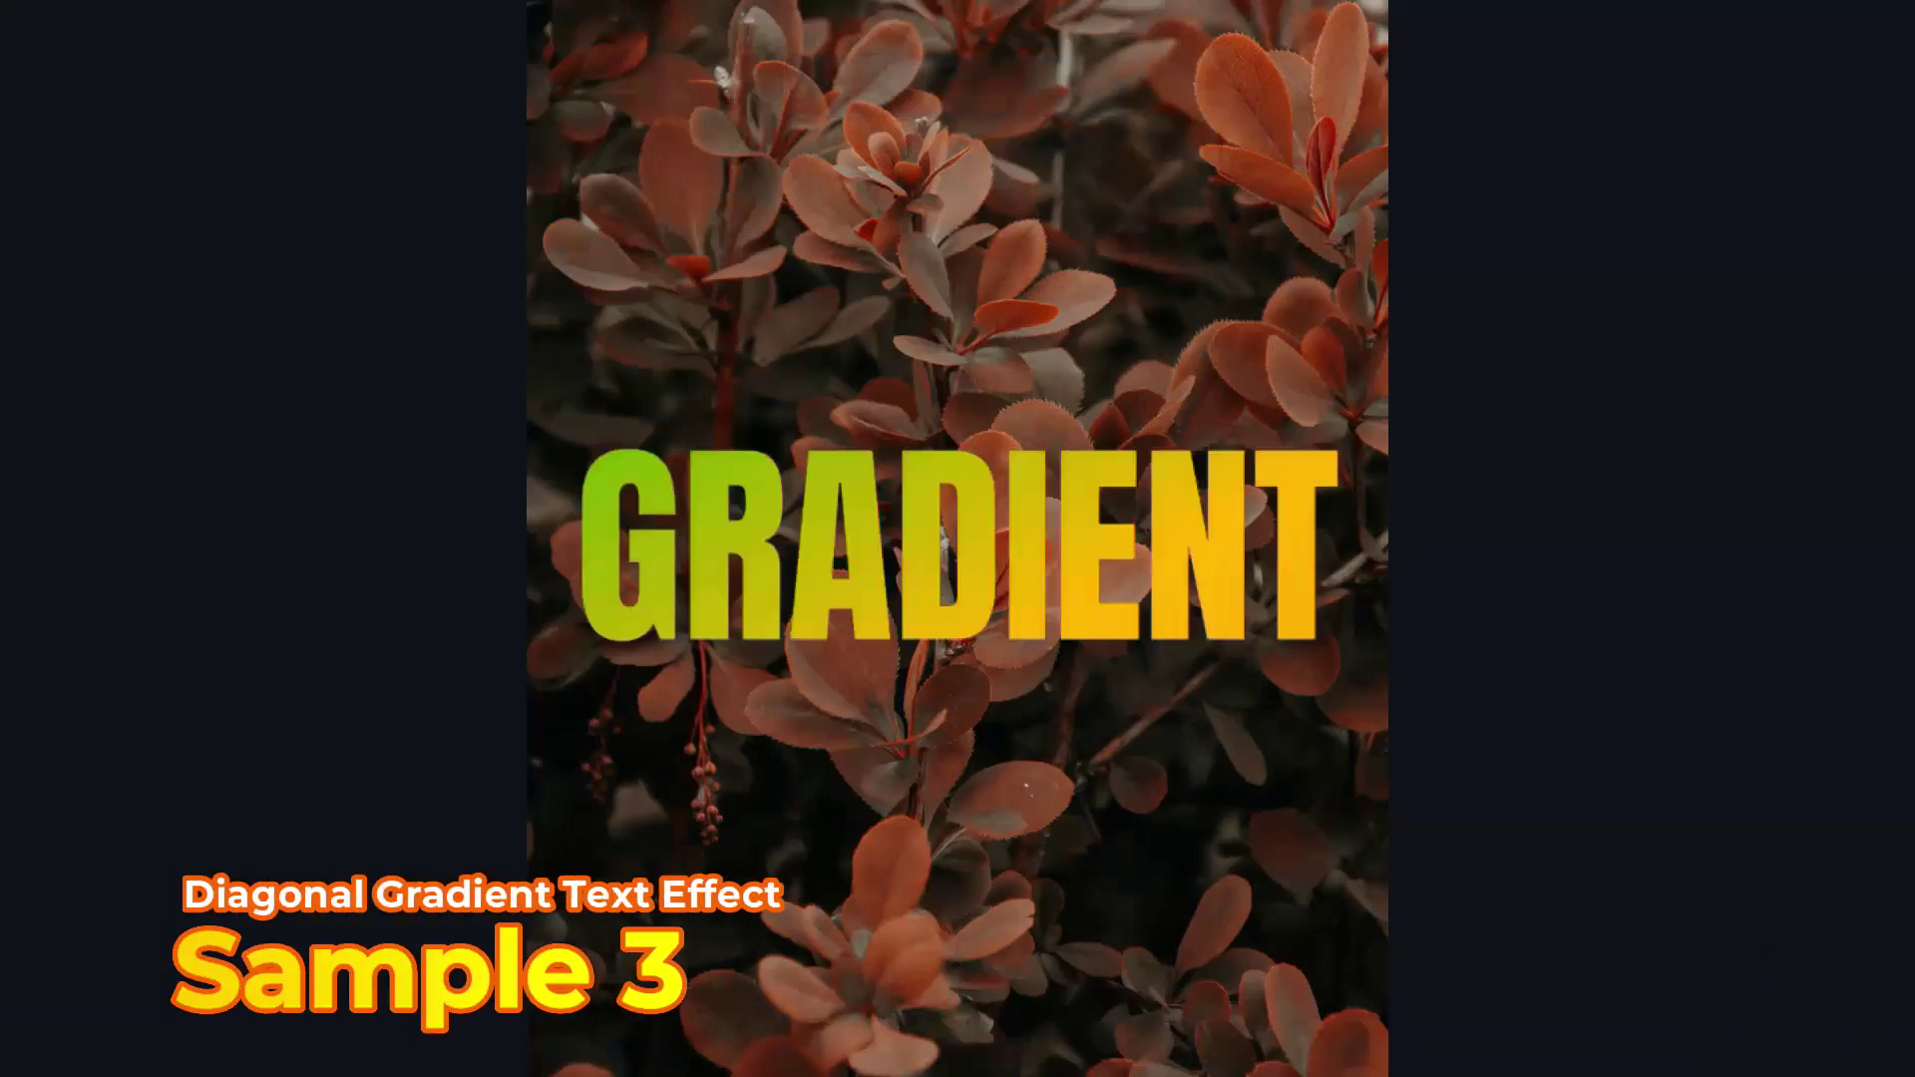